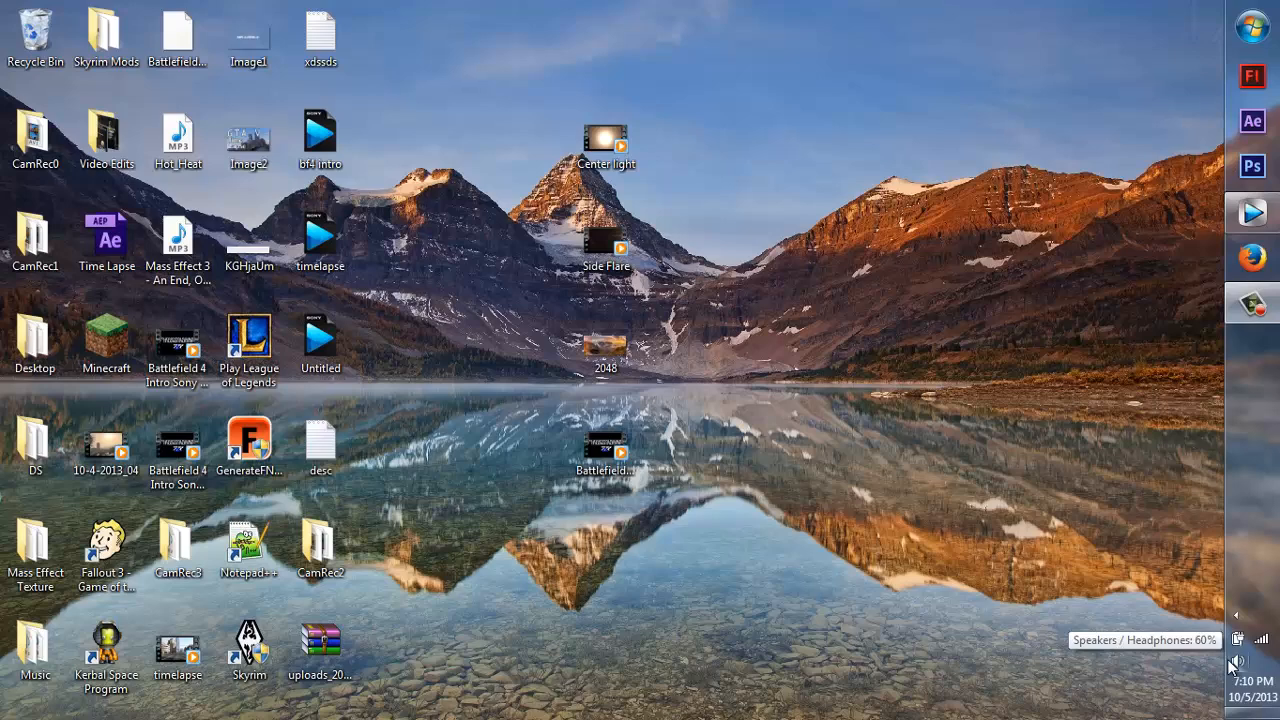
# Switch to Vegas Pro and select the file Battlefield%204%20Intro%20Sony%20Vegas%20Pro%2012.mp4 in the Desktop folder.
pyautogui.moveTo(589, 1); pyautogui.dragTo(634, 637)
pyautogui.click(768, 505)
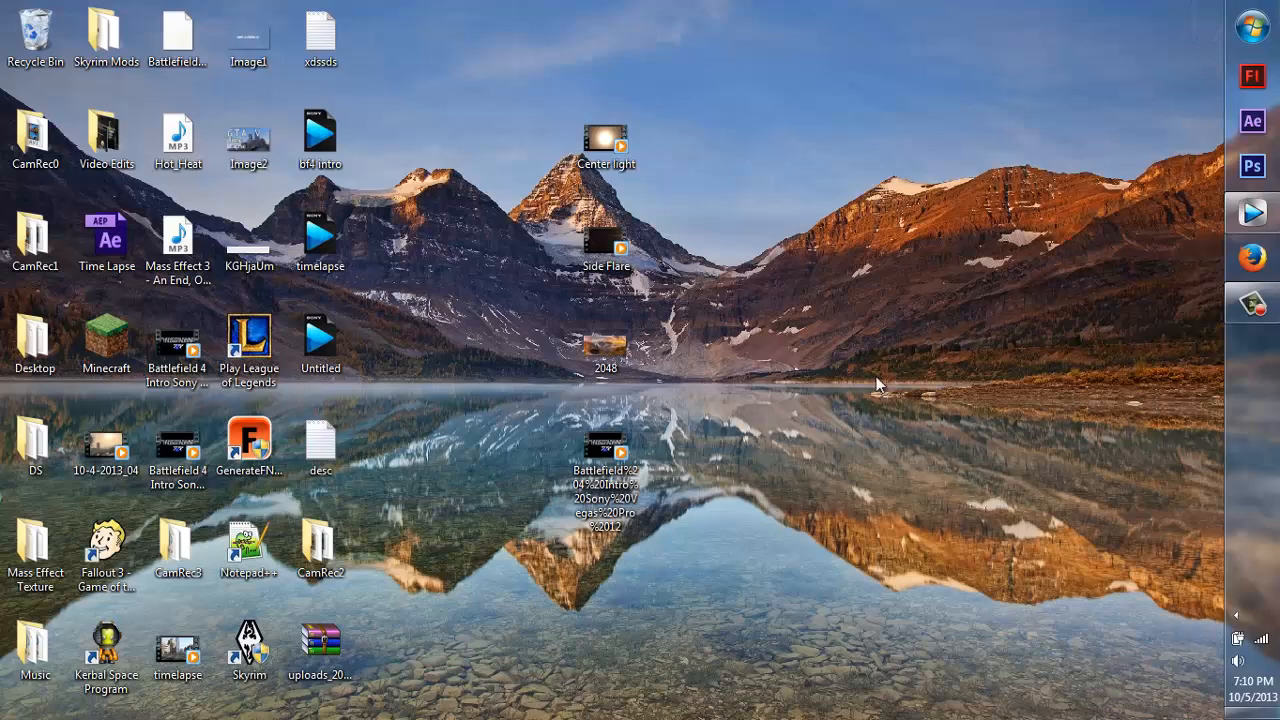
pyautogui.click(609, 460)
pyautogui.click(1242, 226)
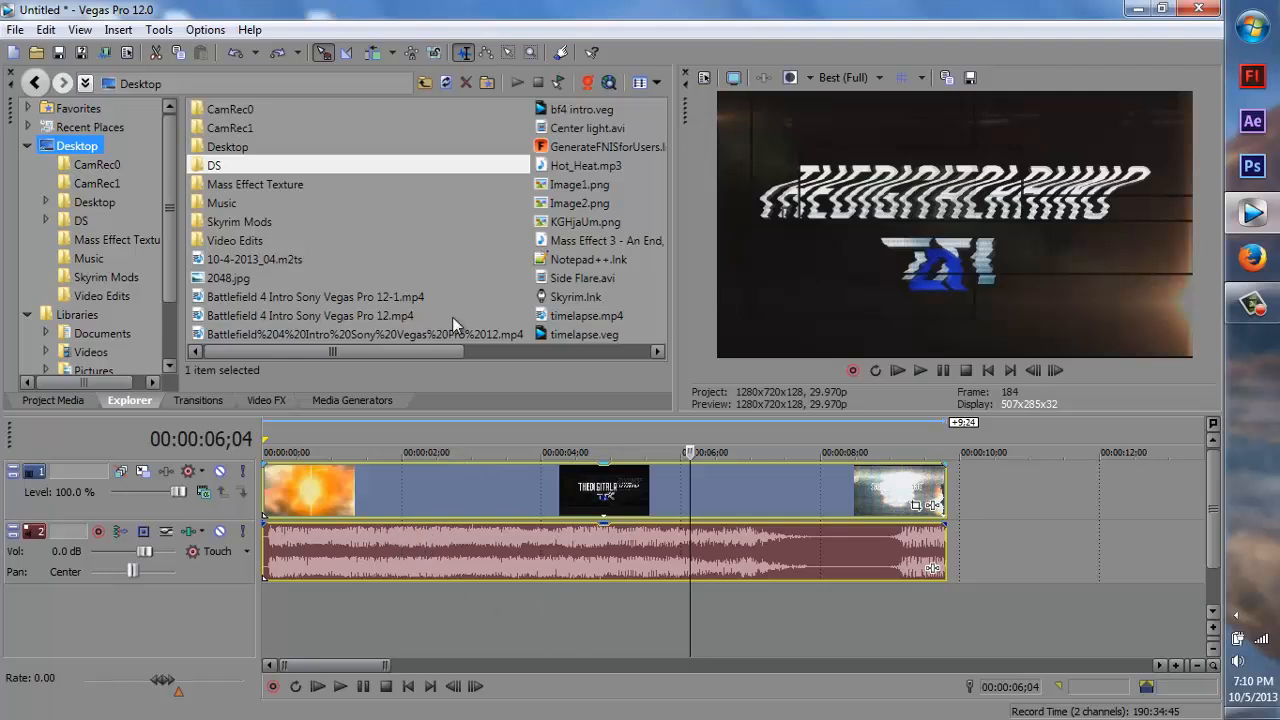
pyautogui.click(279, 334)
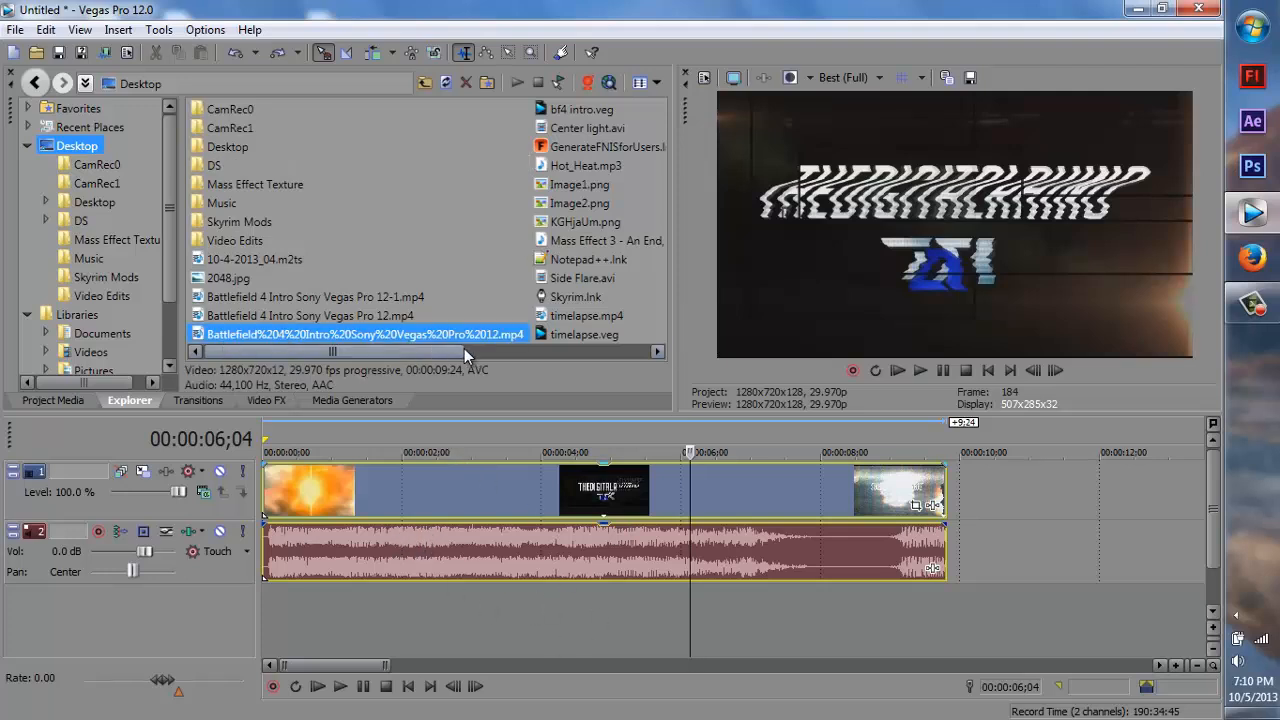
# Split the intro clip's video and audio at 00:00:00;07, just before the logo appears.
pyautogui.moveTo(390, 666); pyautogui.dragTo(305, 670)
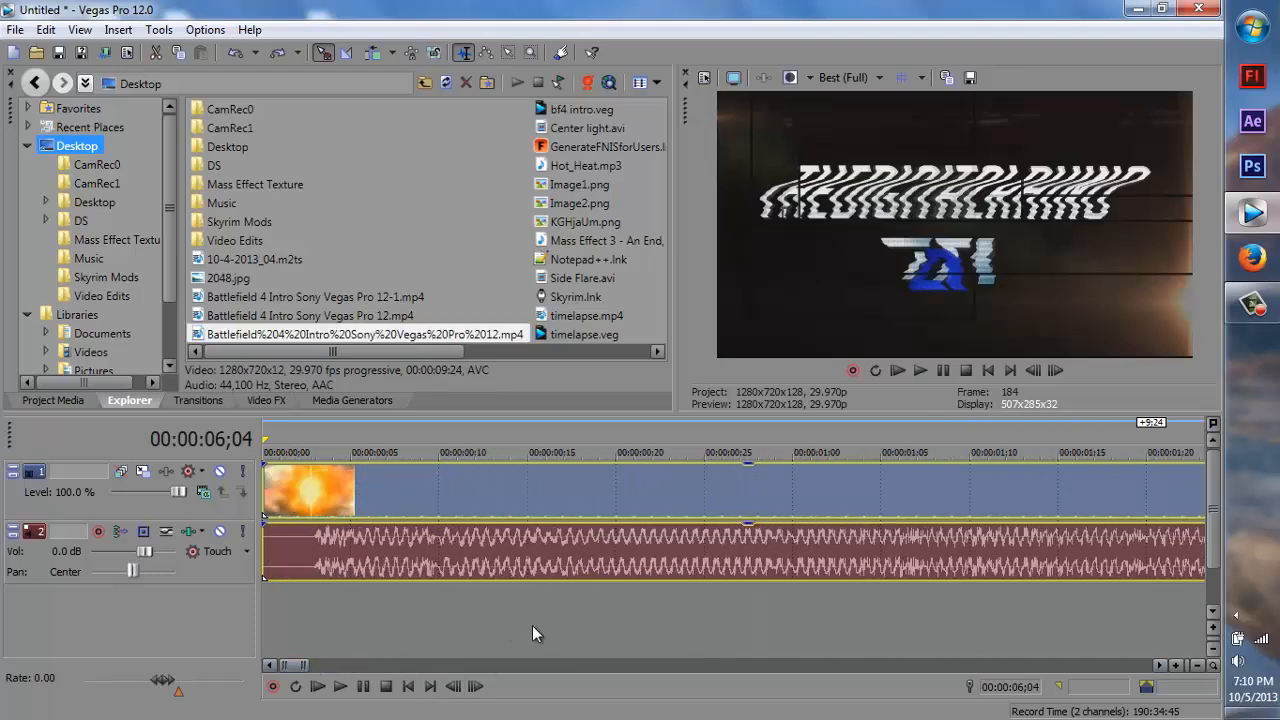
pyautogui.click(318, 420)
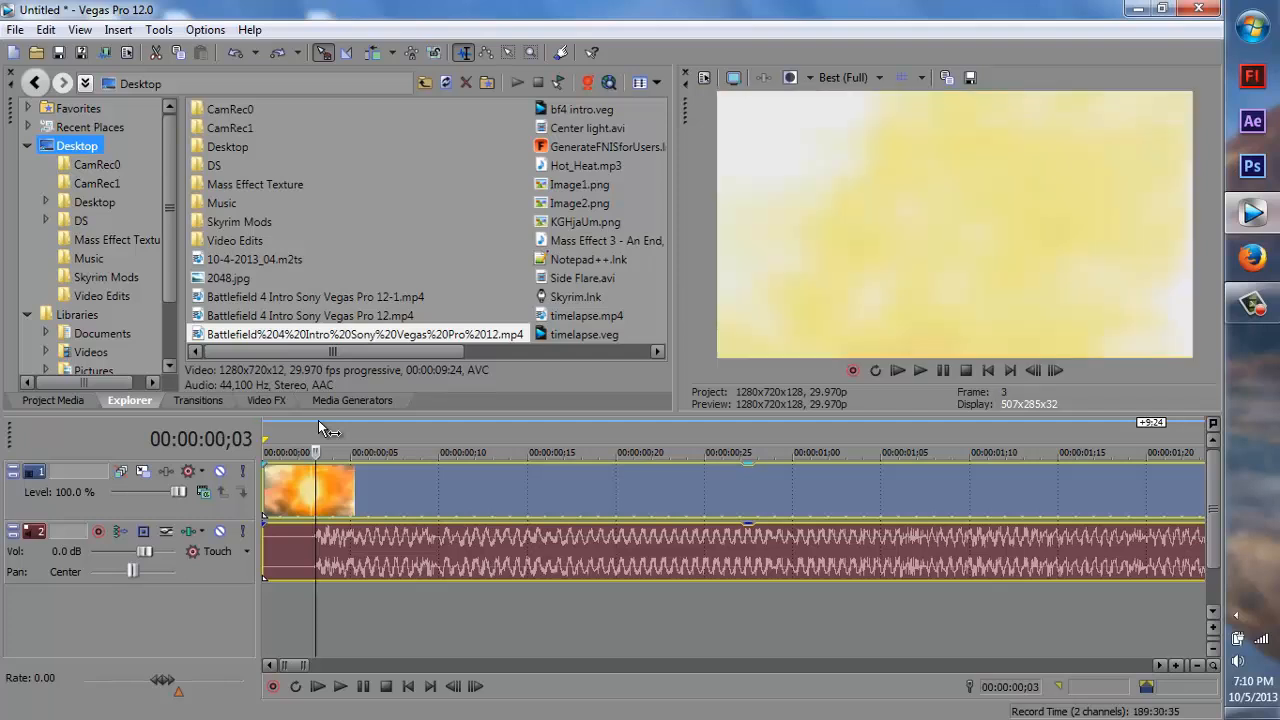
pyautogui.hotkey('ctrl', 'Home')
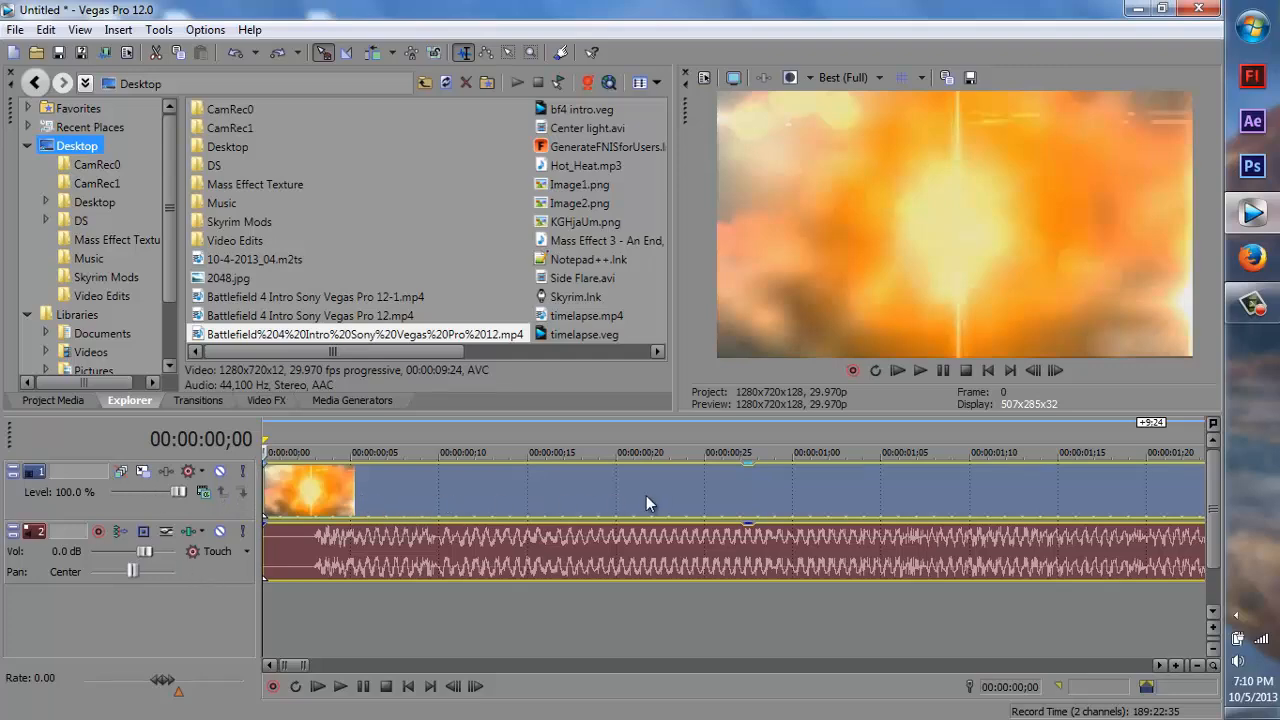
pyautogui.scroll(-3, 492, 530)
pyautogui.scroll(3, 492, 530)
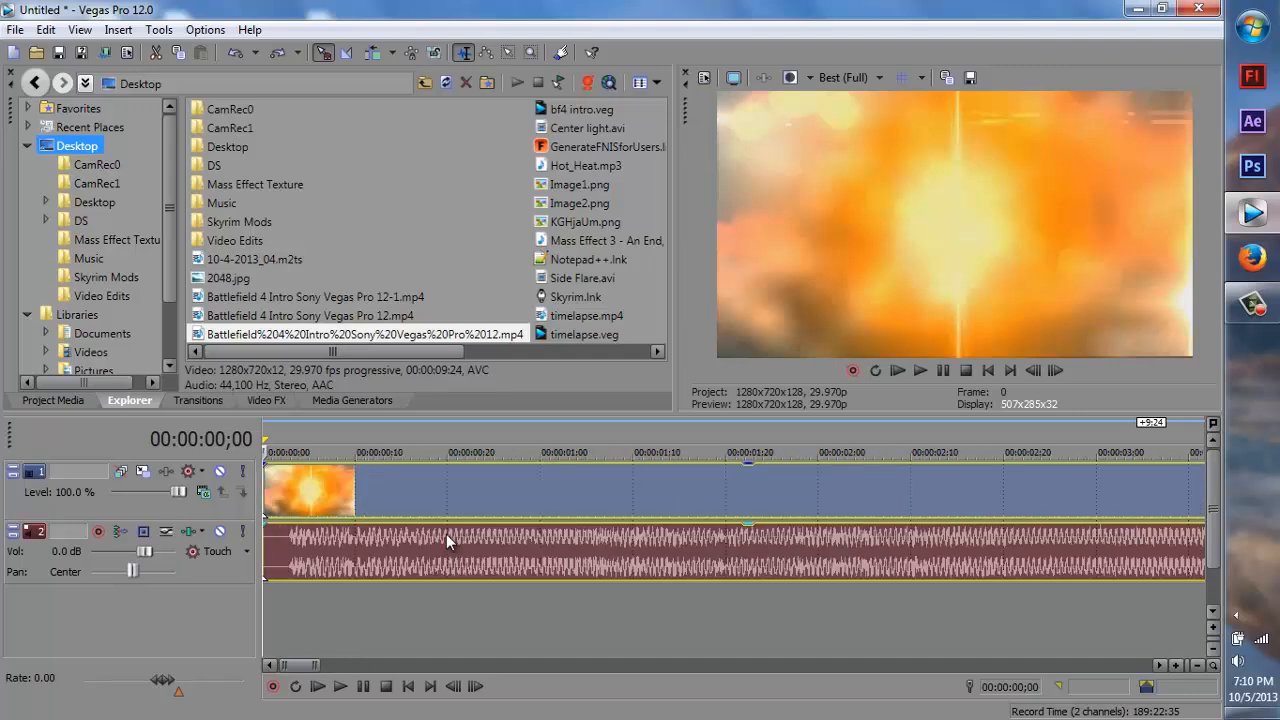
pyautogui.scroll(2, 446, 540)
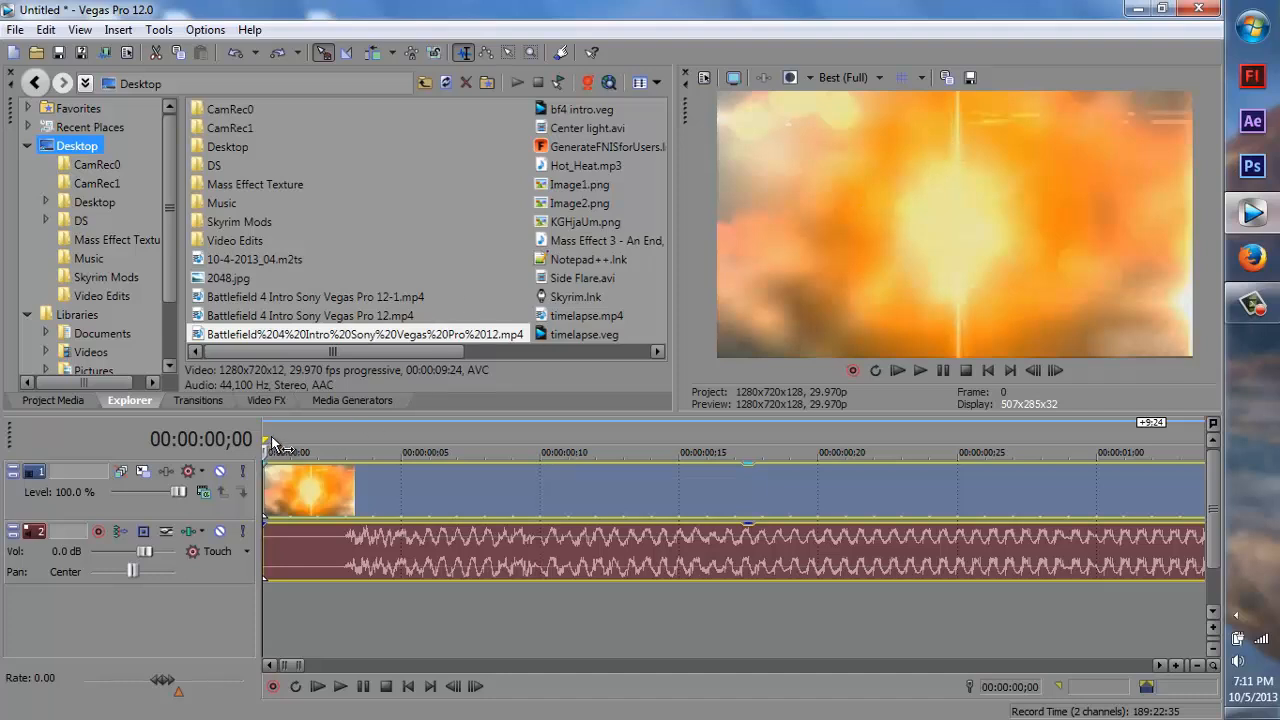
pyautogui.click(281, 483)
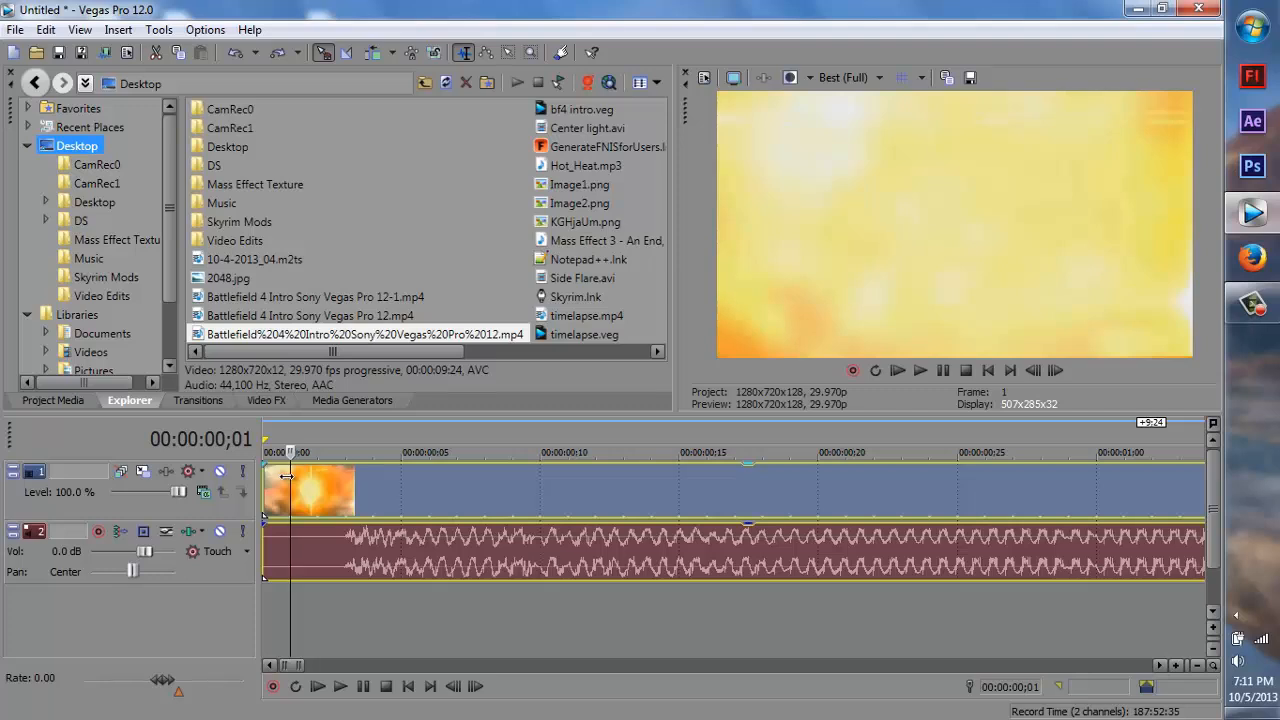
pyautogui.moveTo(287, 477); pyautogui.dragTo(474, 519)
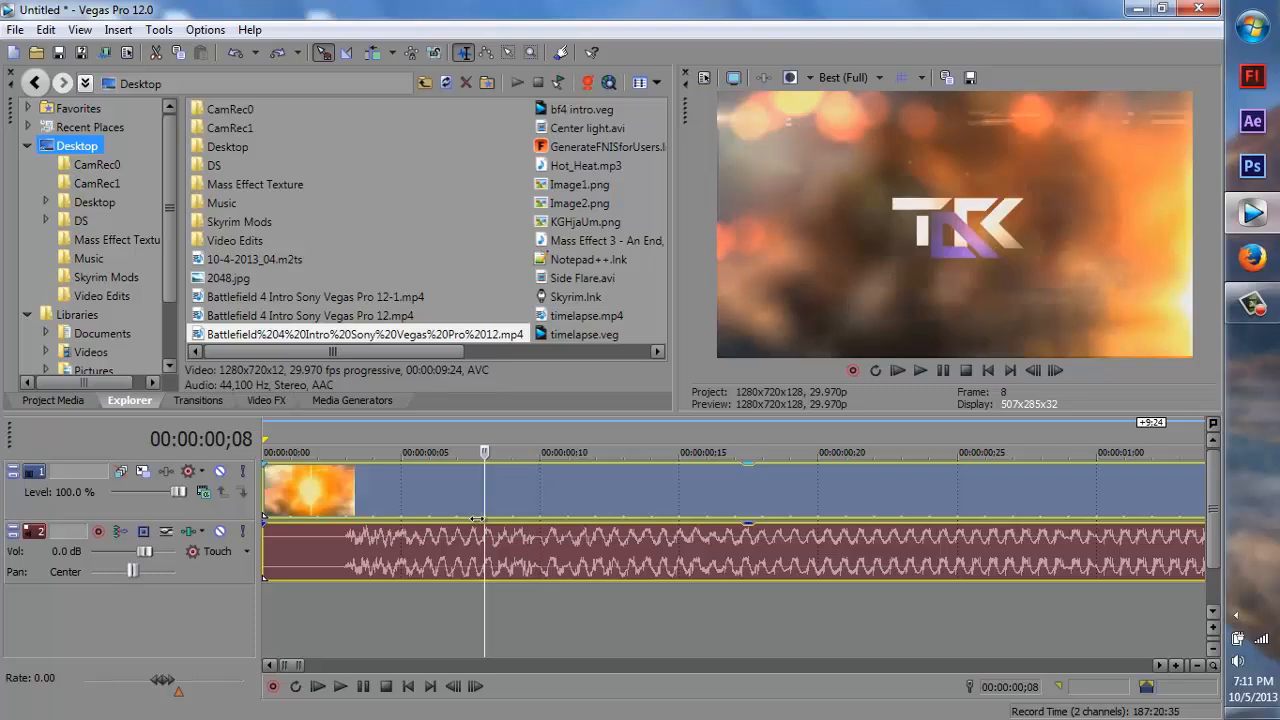
pyautogui.moveTo(478, 519); pyautogui.dragTo(457, 509)
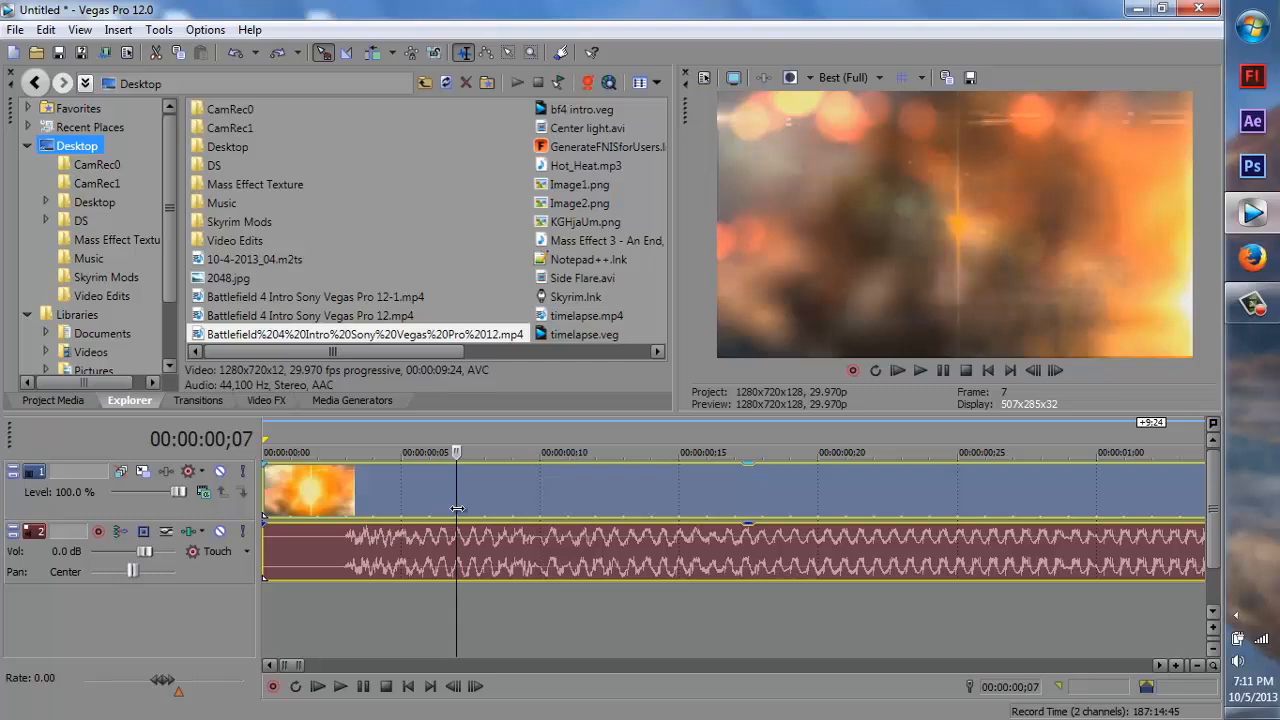
pyautogui.press('s')
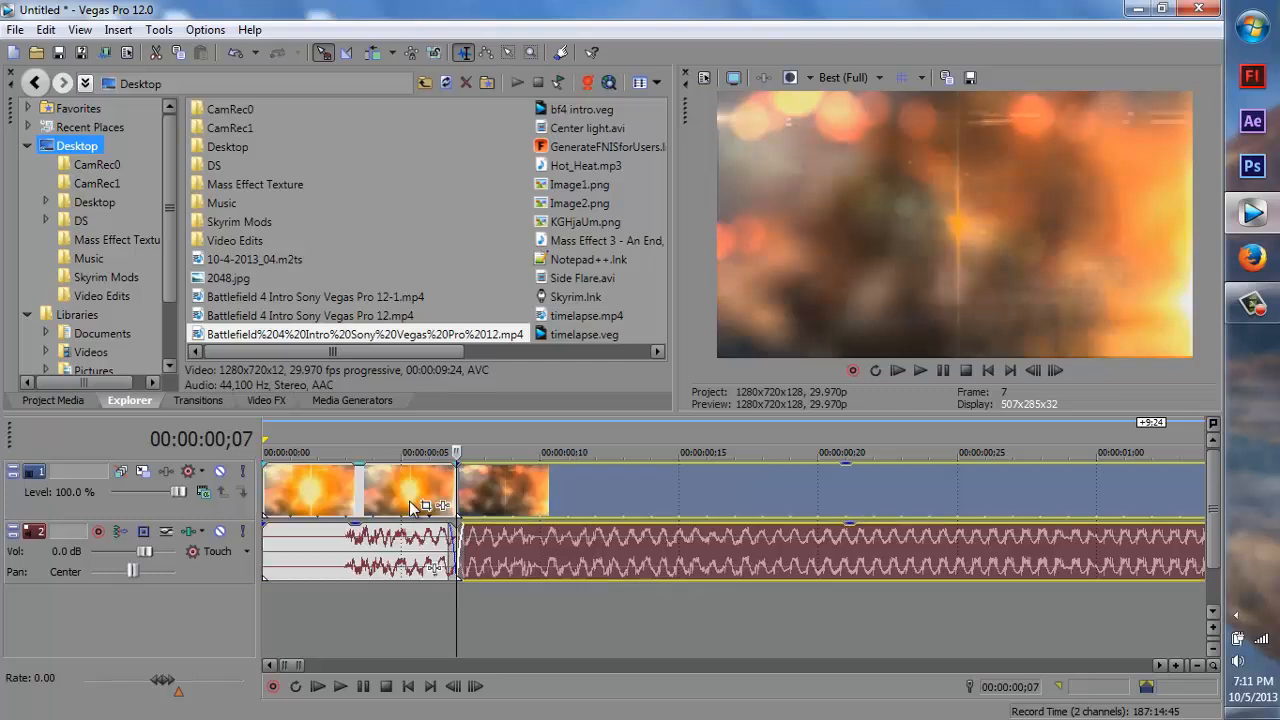
# Play past the first logo section and split the remaining clip's video and audio at 00:00:01;01.
pyautogui.scroll(-2, 452, 487)
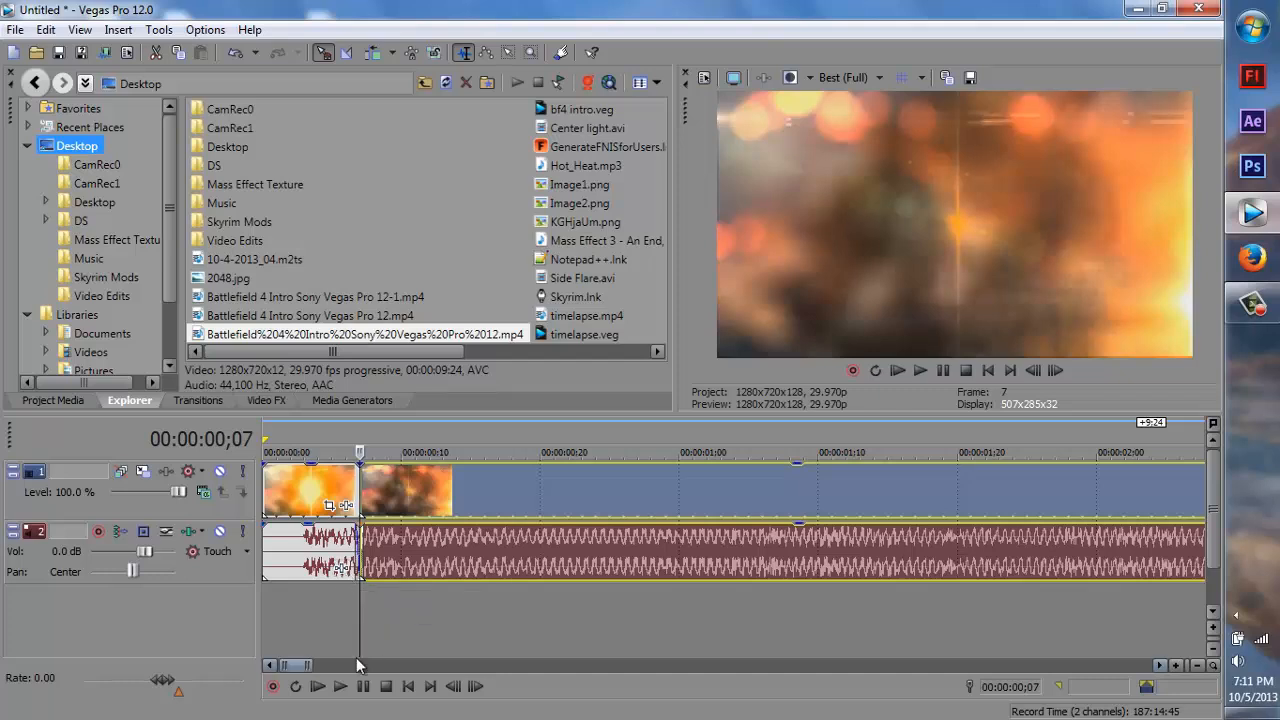
pyautogui.click(362, 688)
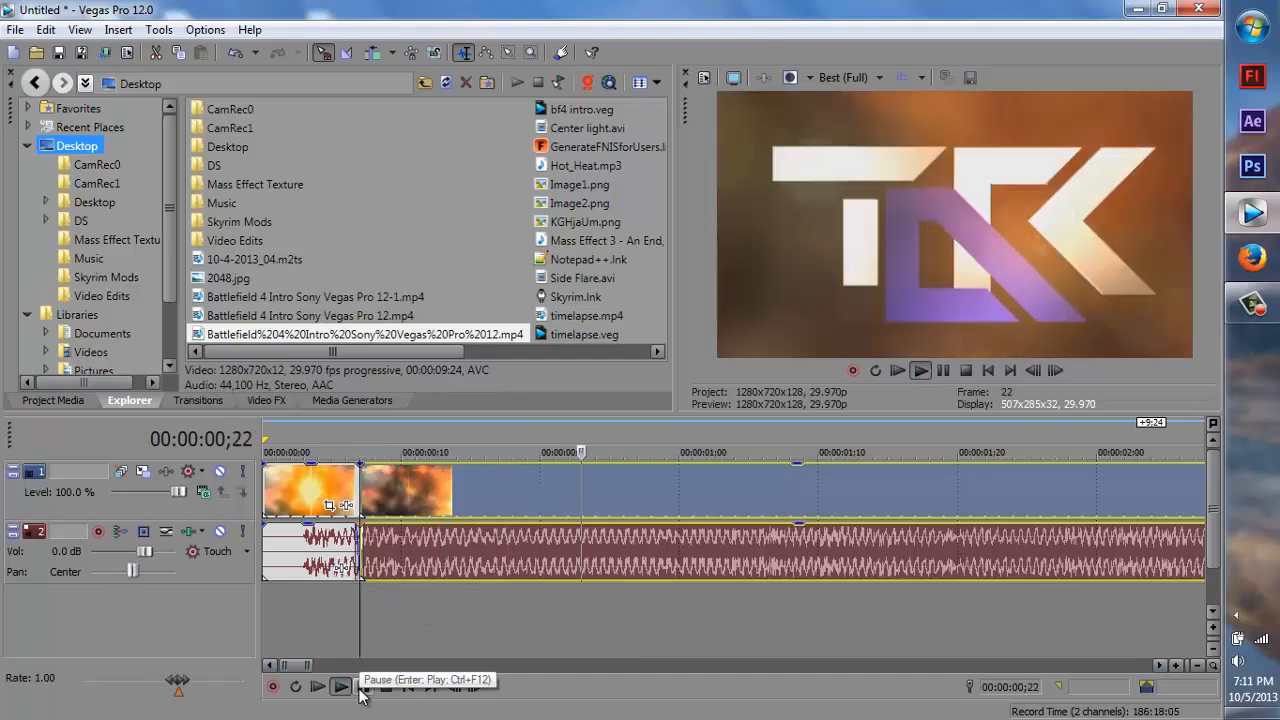
pyautogui.click(363, 688)
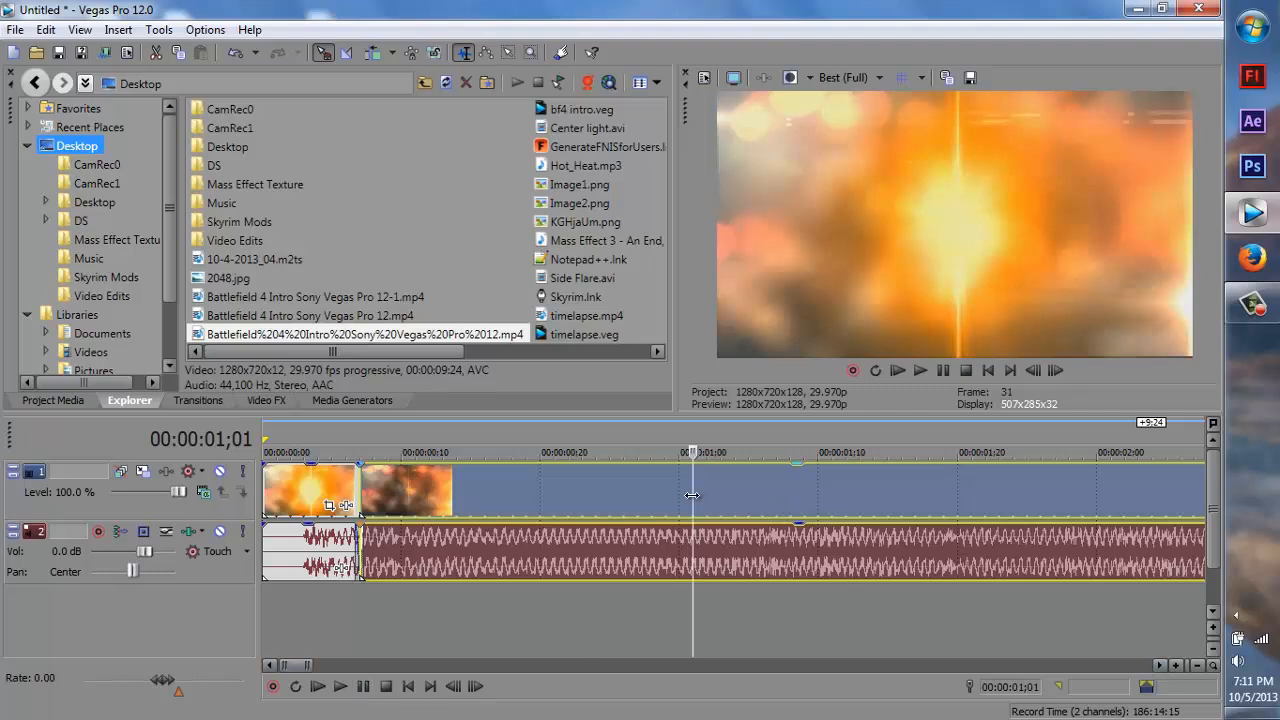
pyautogui.moveTo(692, 496)
pyautogui.mouseDown()
pyautogui.moveTo(792, 506)
pyautogui.moveTo(694, 516)
pyautogui.mouseUp()
pyautogui.press('s')
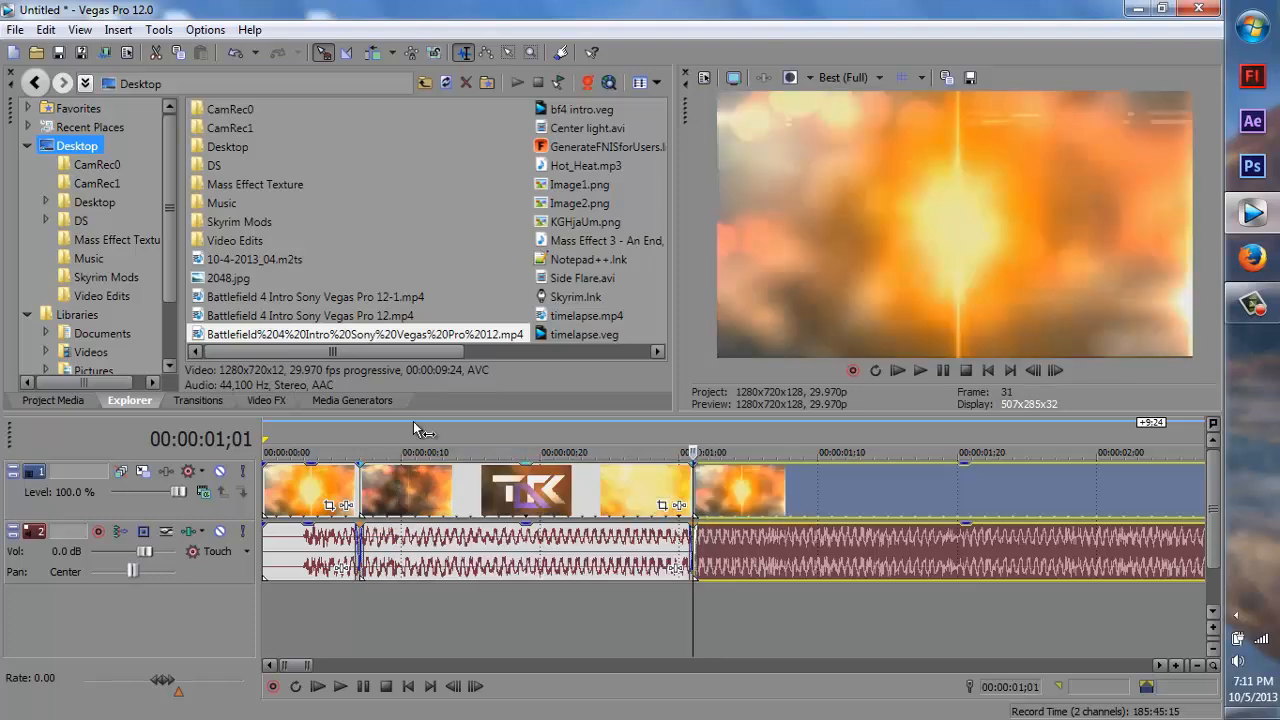
# Split the middle segment at 00:00:00;17, where the logo becomes large.
pyautogui.moveTo(428, 424); pyautogui.dragTo(360, 434)
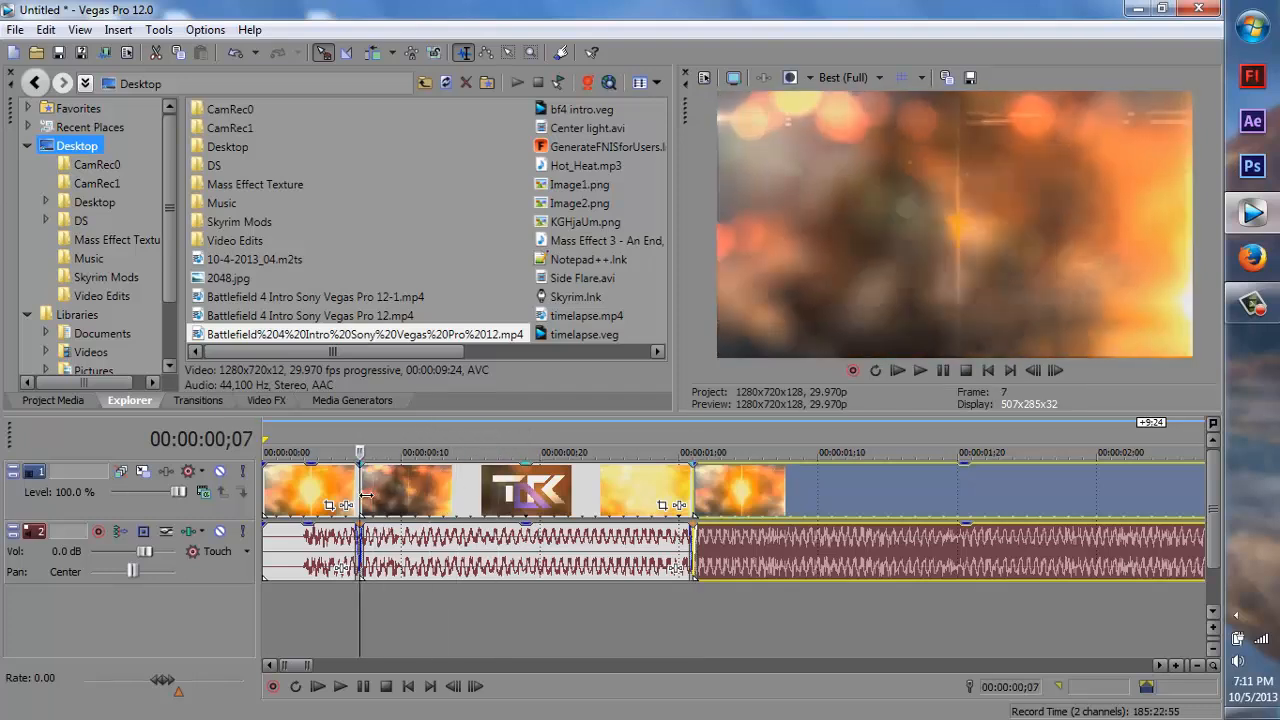
pyautogui.click(443, 505)
pyautogui.moveTo(445, 490); pyautogui.dragTo(498, 487)
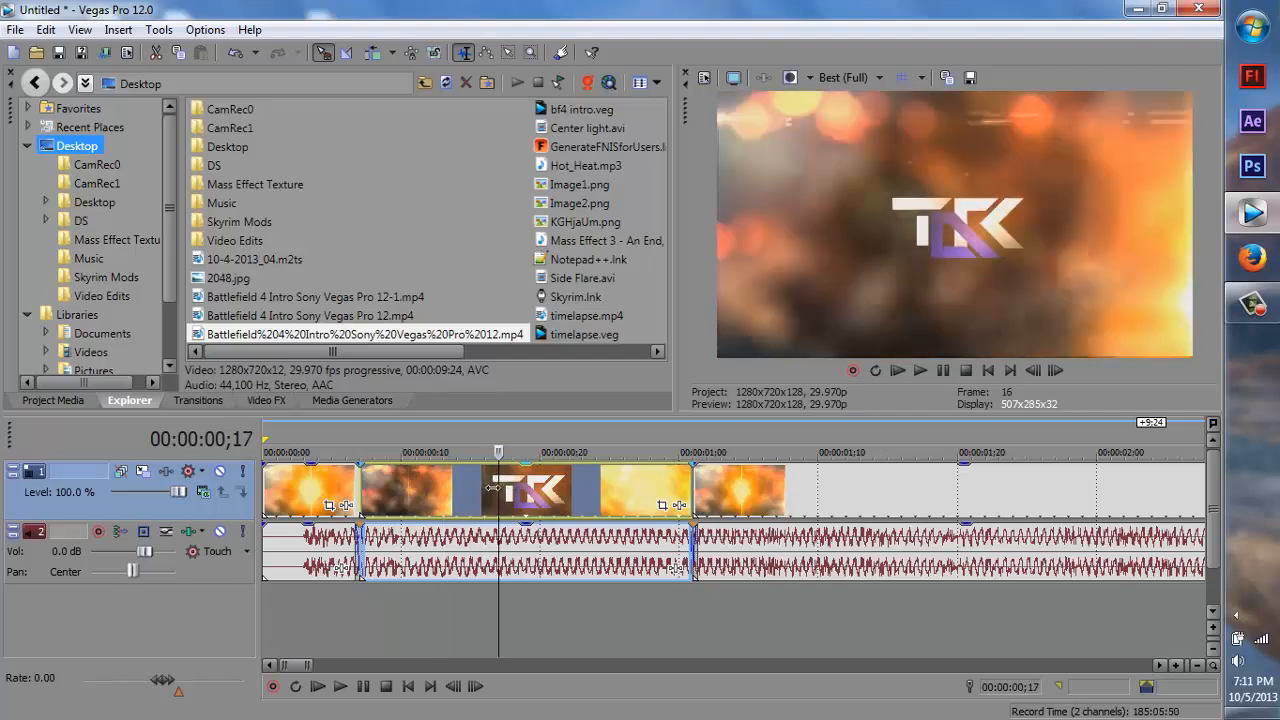
pyautogui.press('s')
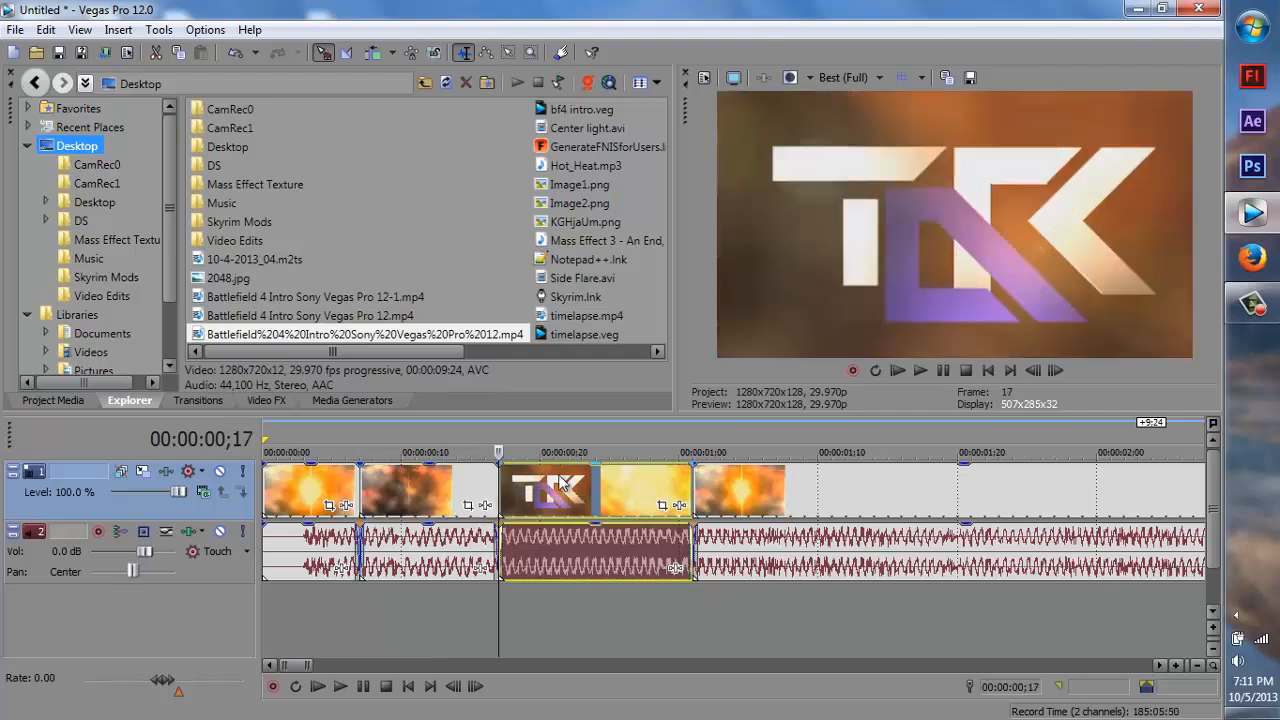
# Split the remaining part of the intro clip at 00:00:02;10 and again at 00:00:03;14.
pyautogui.click(692, 441)
pyautogui.scroll(-1, 633, 581)
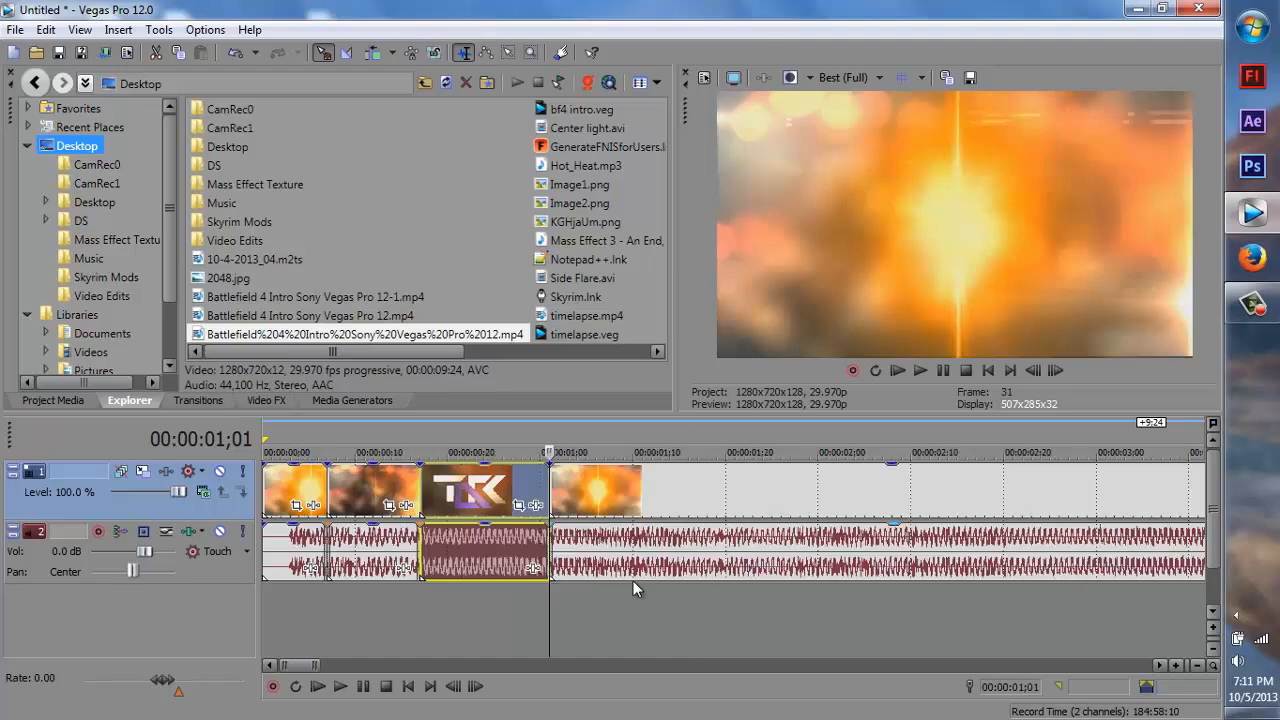
pyautogui.click(363, 687)
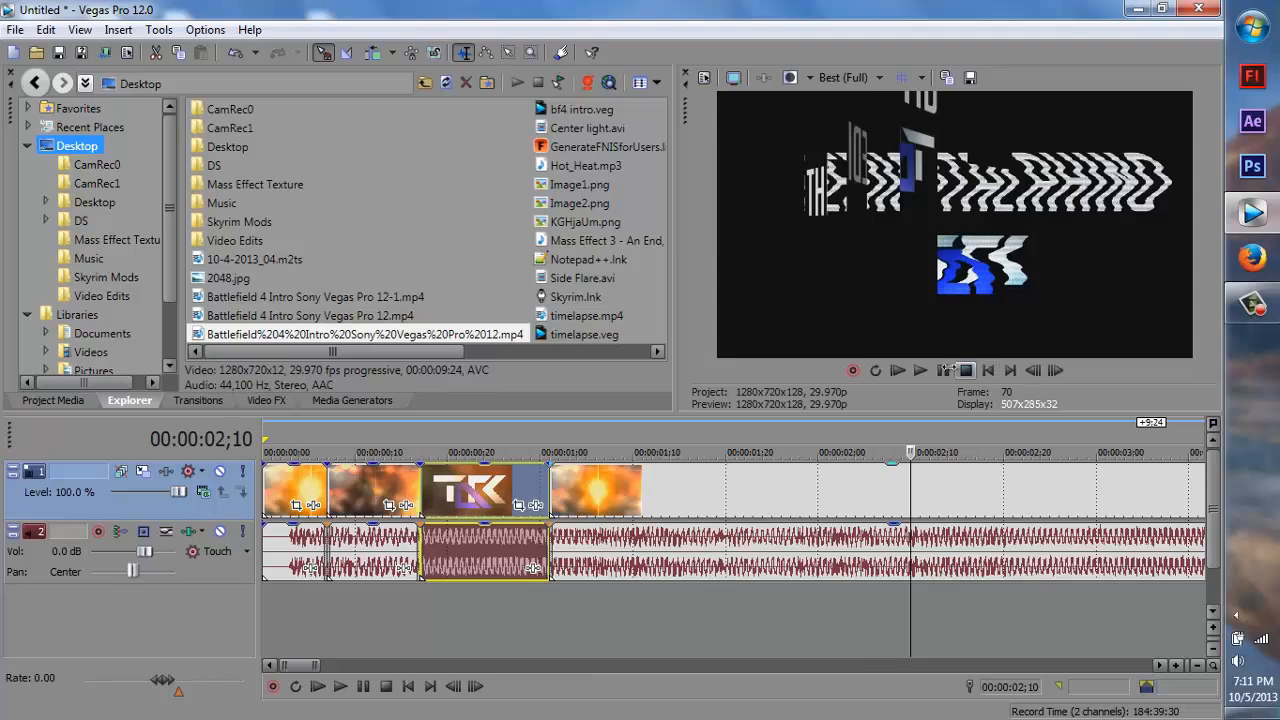
pyautogui.scroll(2, 786, 567)
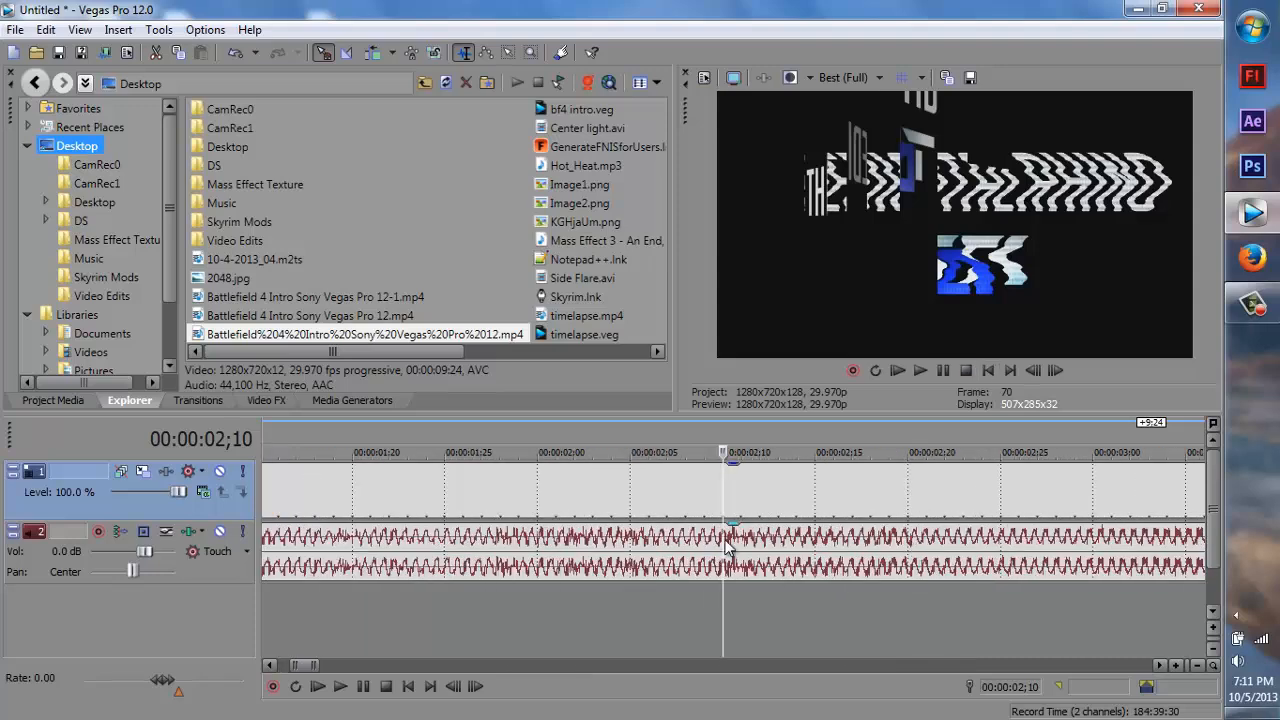
pyautogui.scroll(-2, 736, 541)
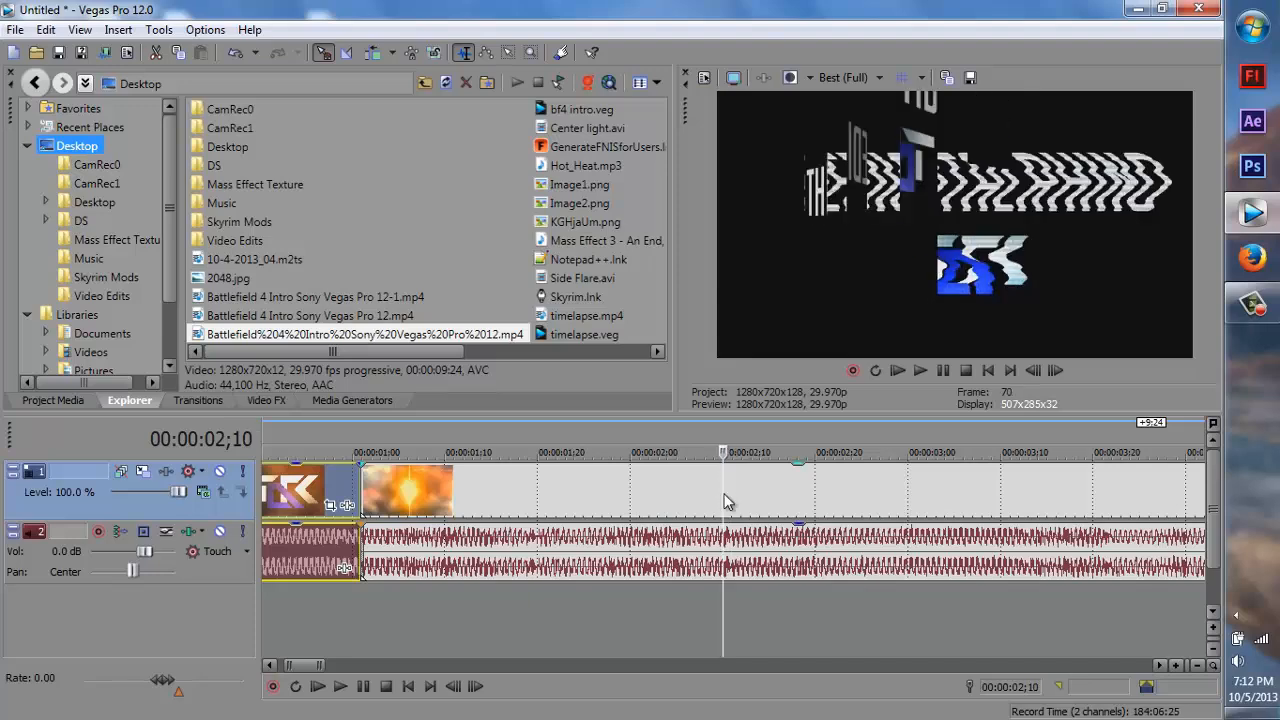
pyautogui.click(724, 494)
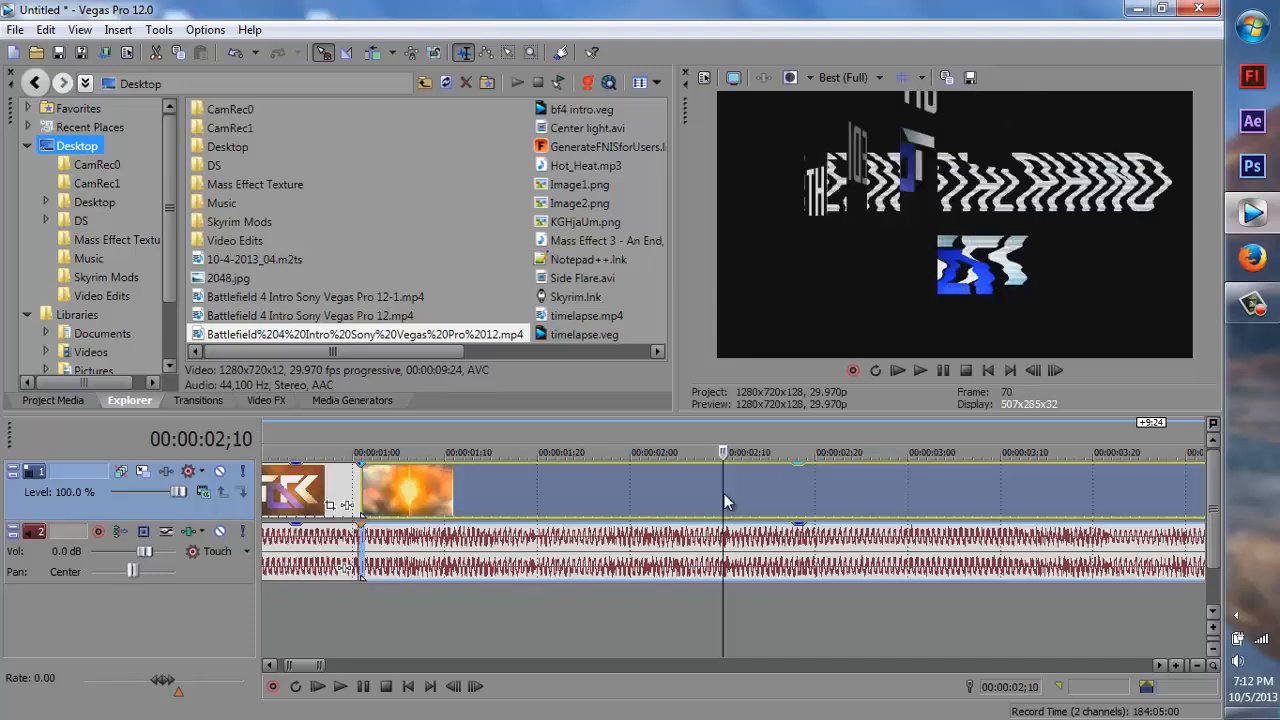
pyautogui.press('s')
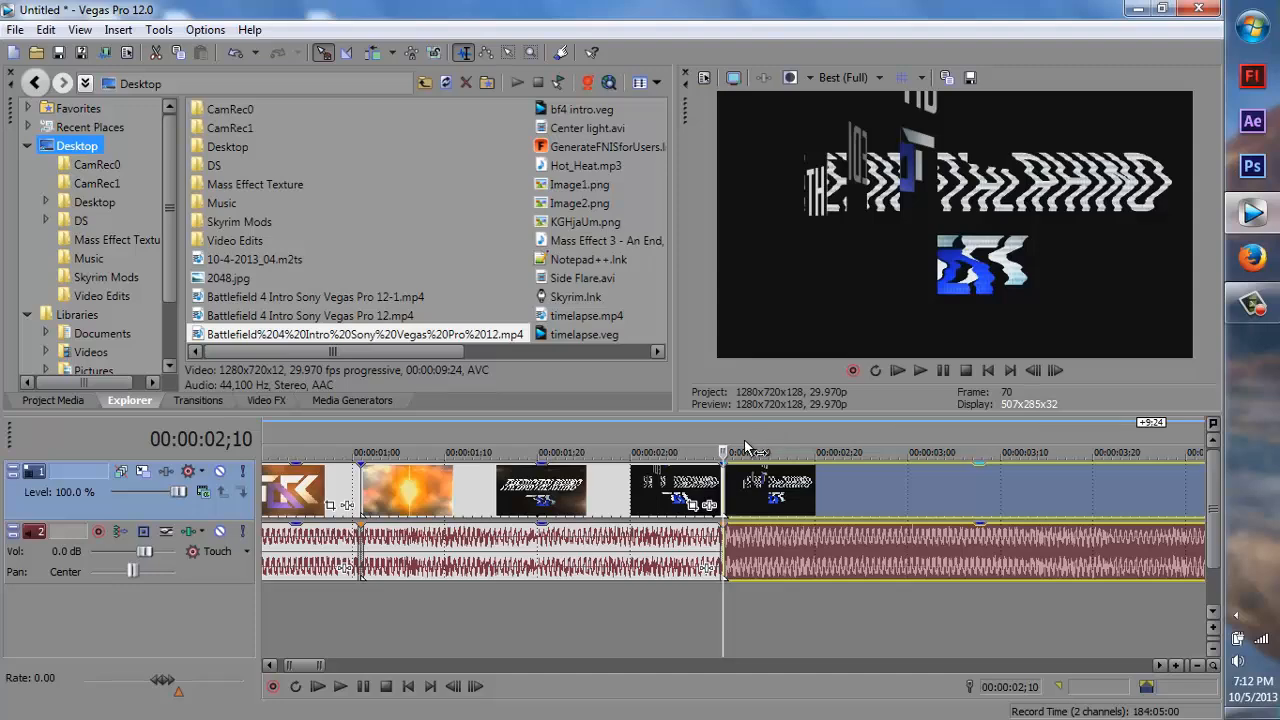
pyautogui.click(366, 695)
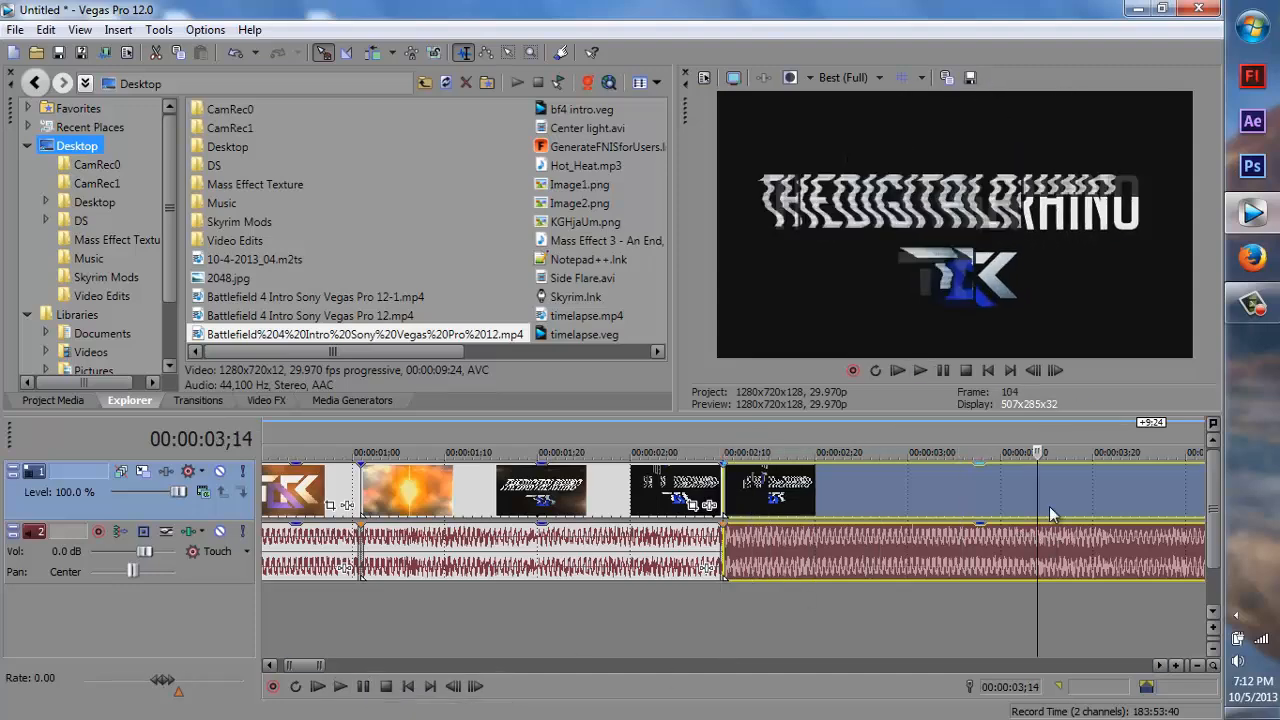
pyautogui.press('s')
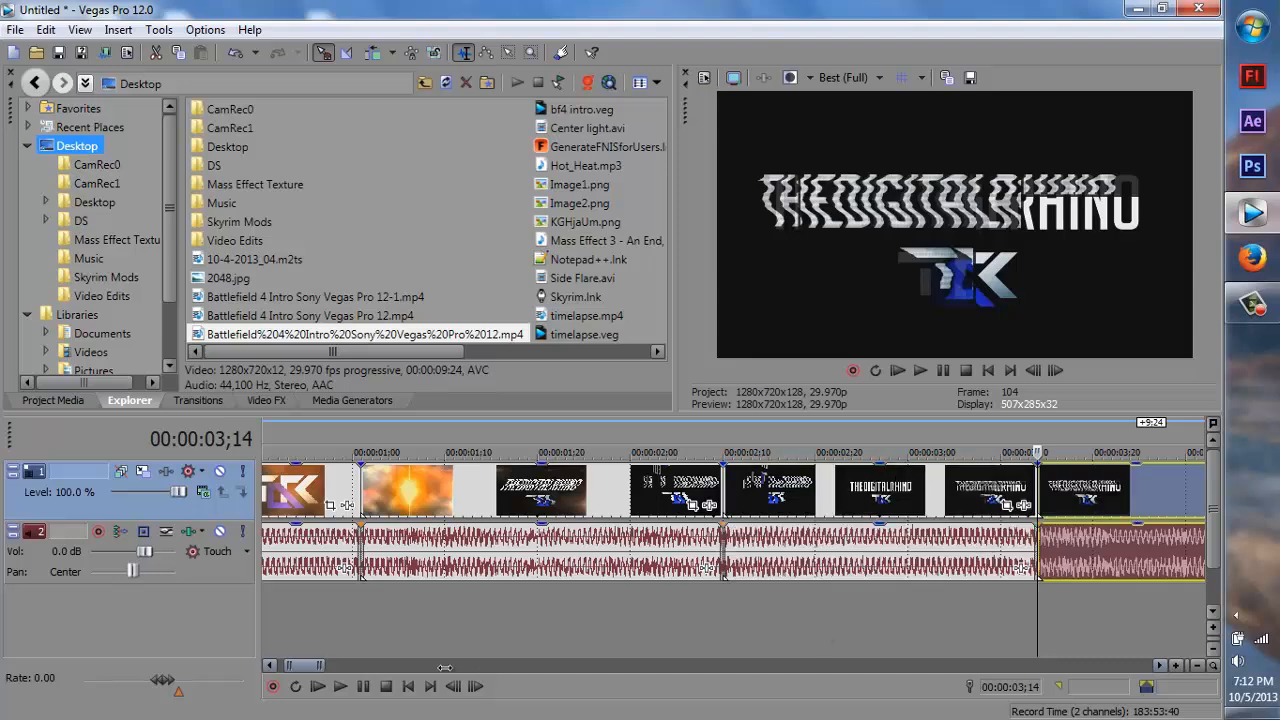
pyautogui.moveTo(319, 668)
pyautogui.mouseDown()
pyautogui.moveTo(309, 671)
pyautogui.moveTo(324, 680)
pyautogui.mouseUp()
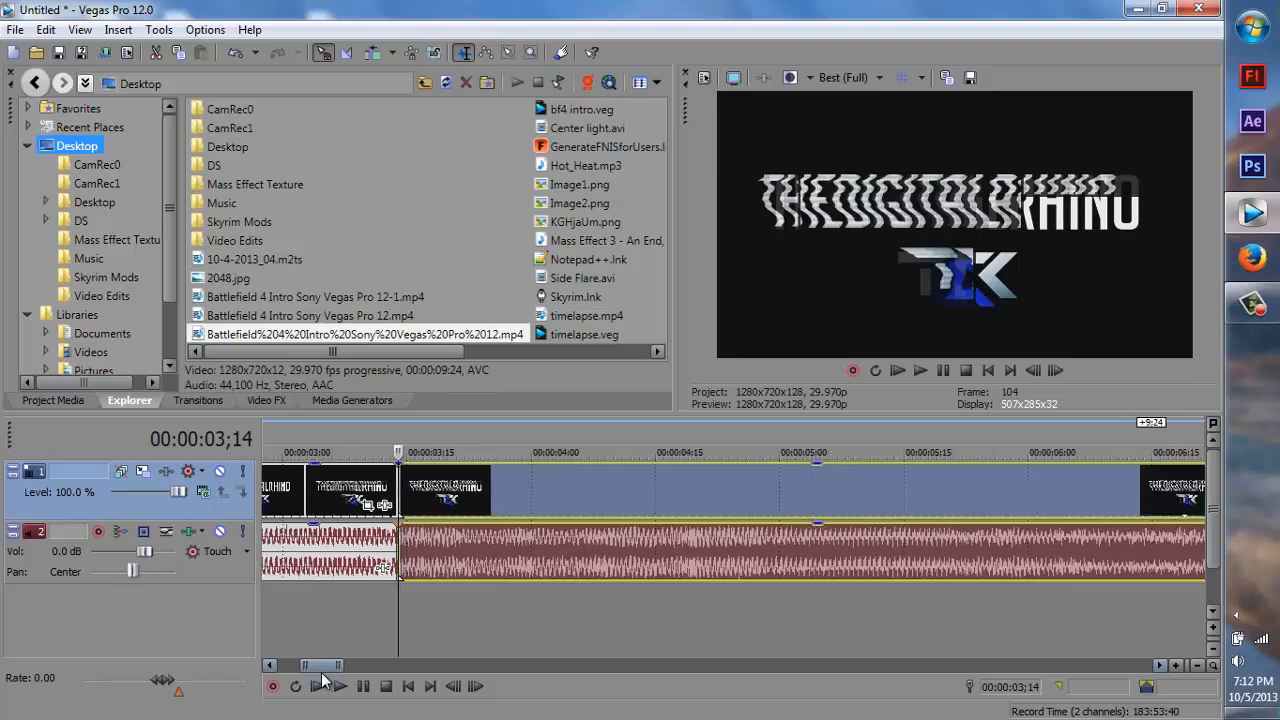
pyautogui.click(350, 687)
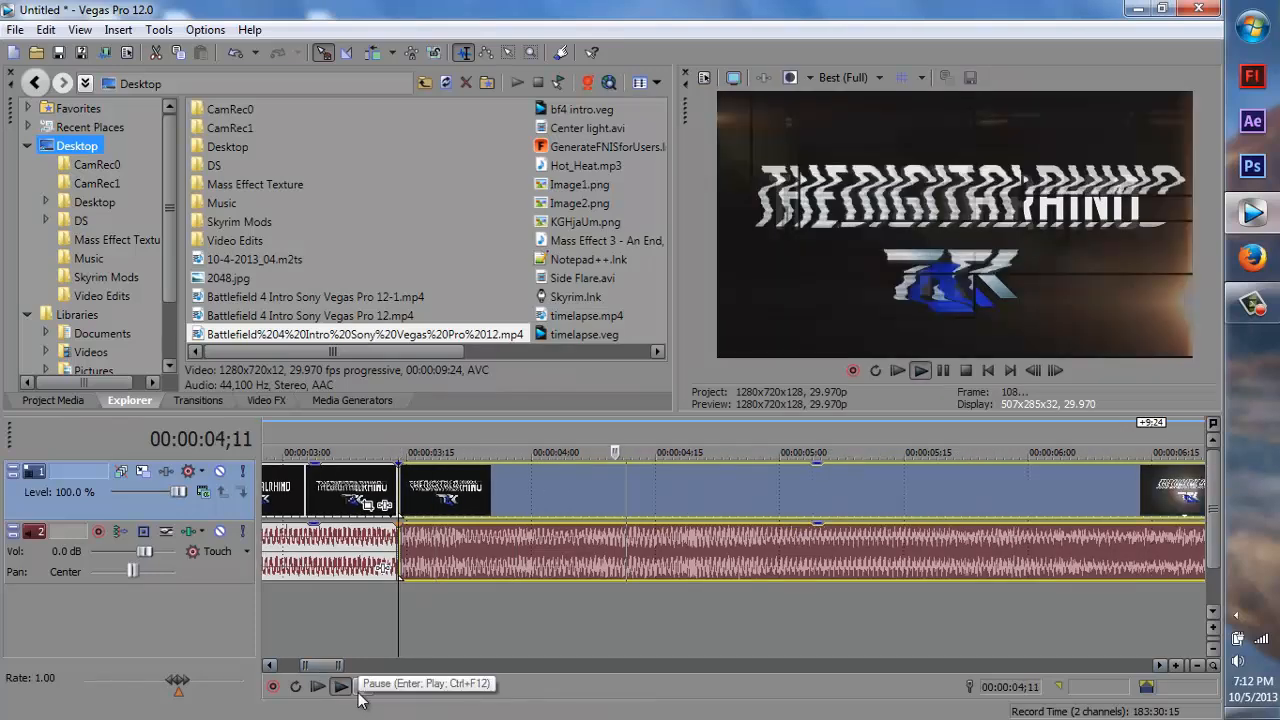
pyautogui.click(362, 690)
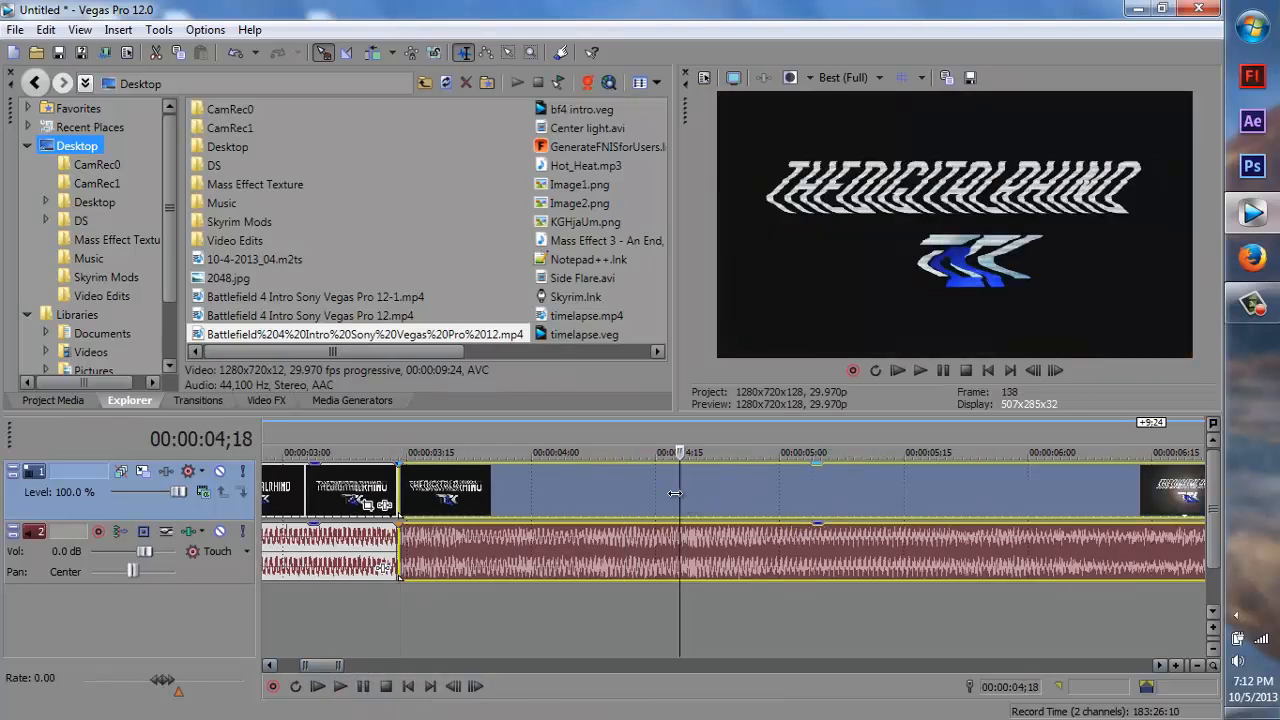
pyautogui.moveTo(680, 493)
pyautogui.mouseDown()
pyautogui.moveTo(778, 495)
pyautogui.moveTo(697, 495)
pyautogui.mouseUp()
pyautogui.press('s')
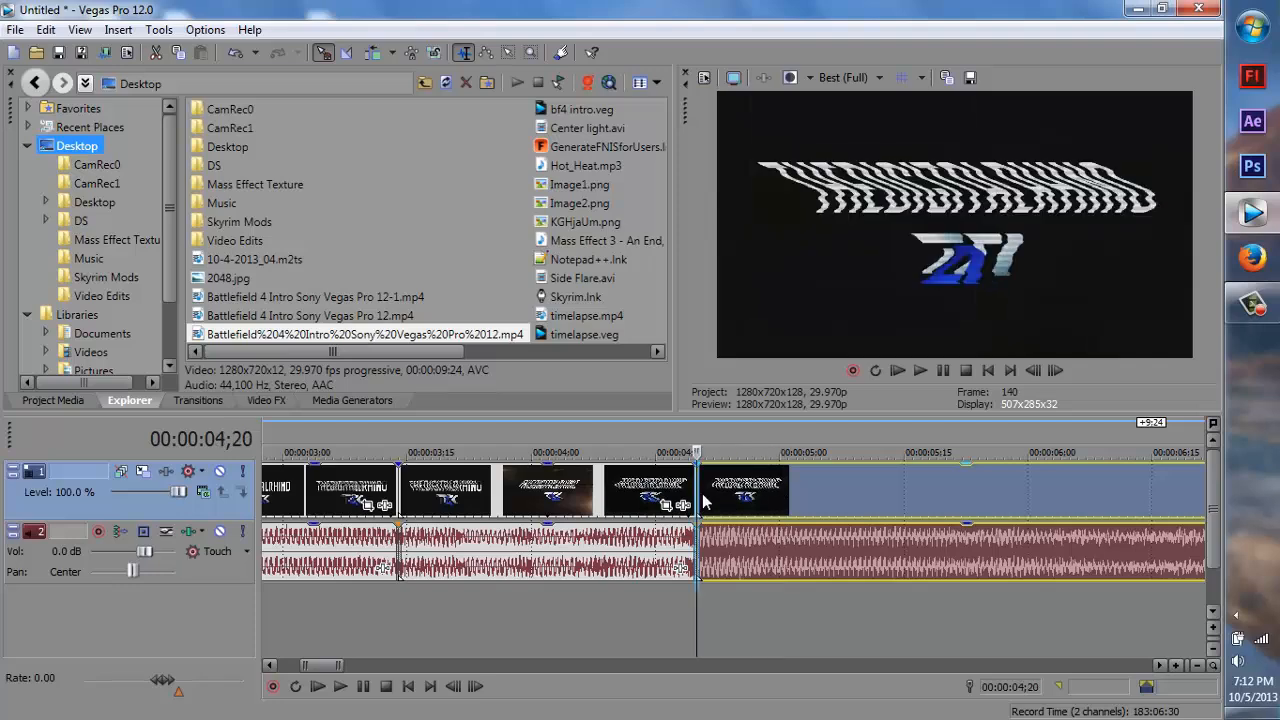
pyautogui.click(363, 686)
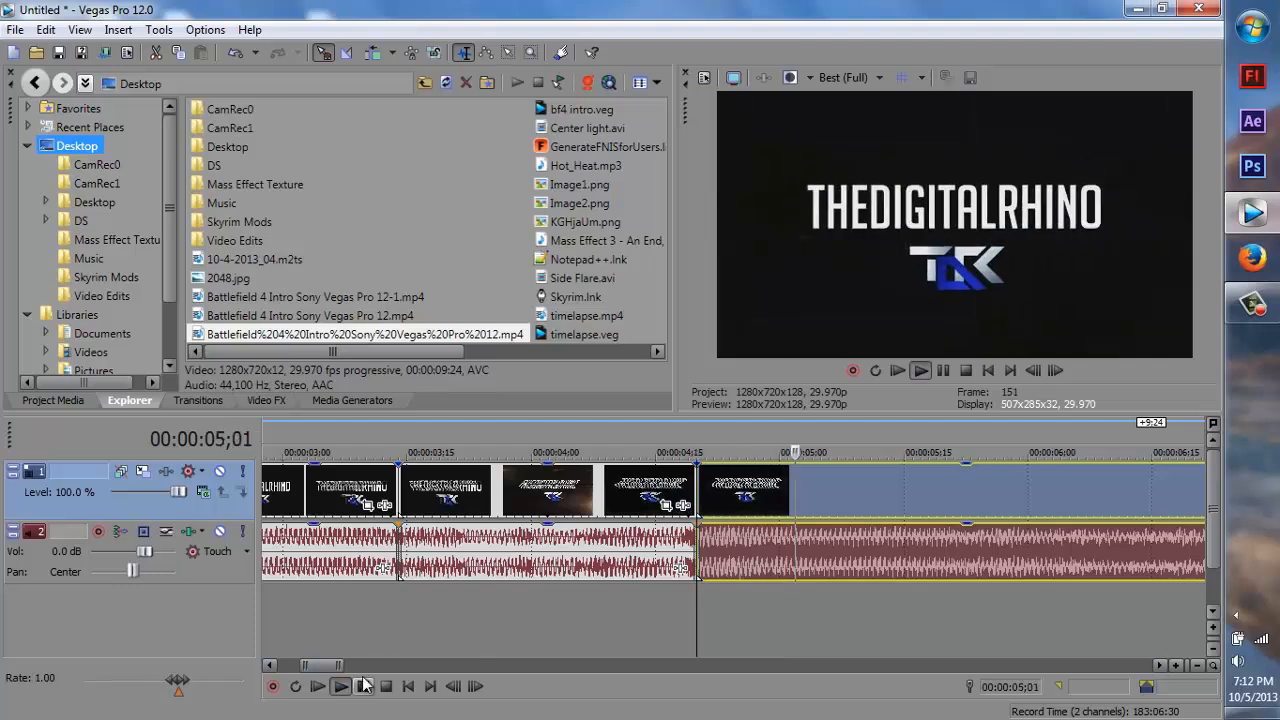
pyautogui.click(363, 686)
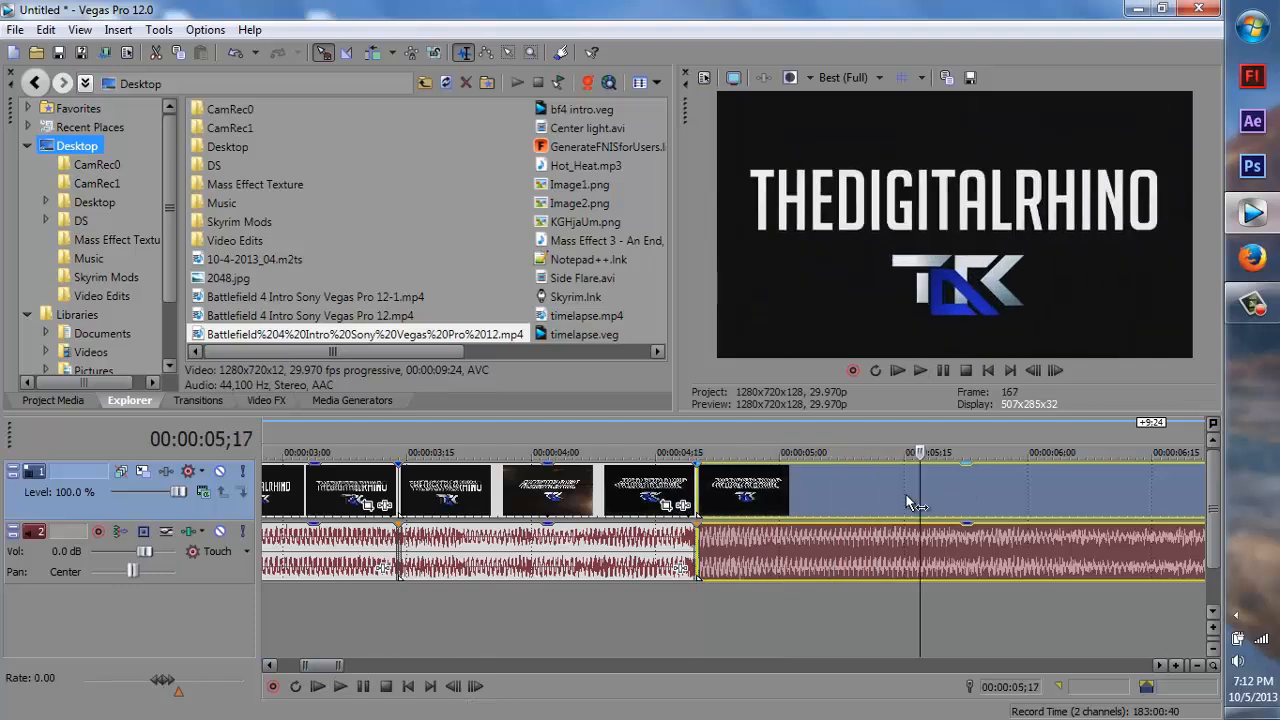
pyautogui.hotkey('ctrl', 'z')
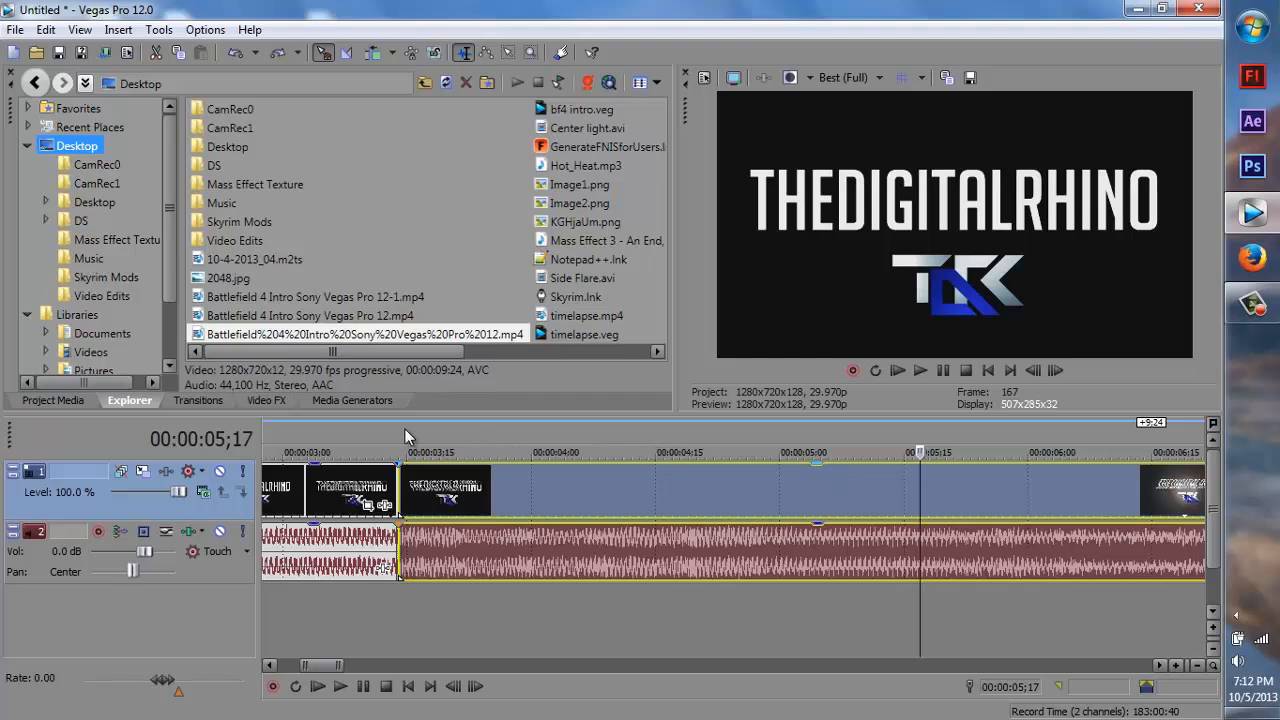
pyautogui.click(405, 437)
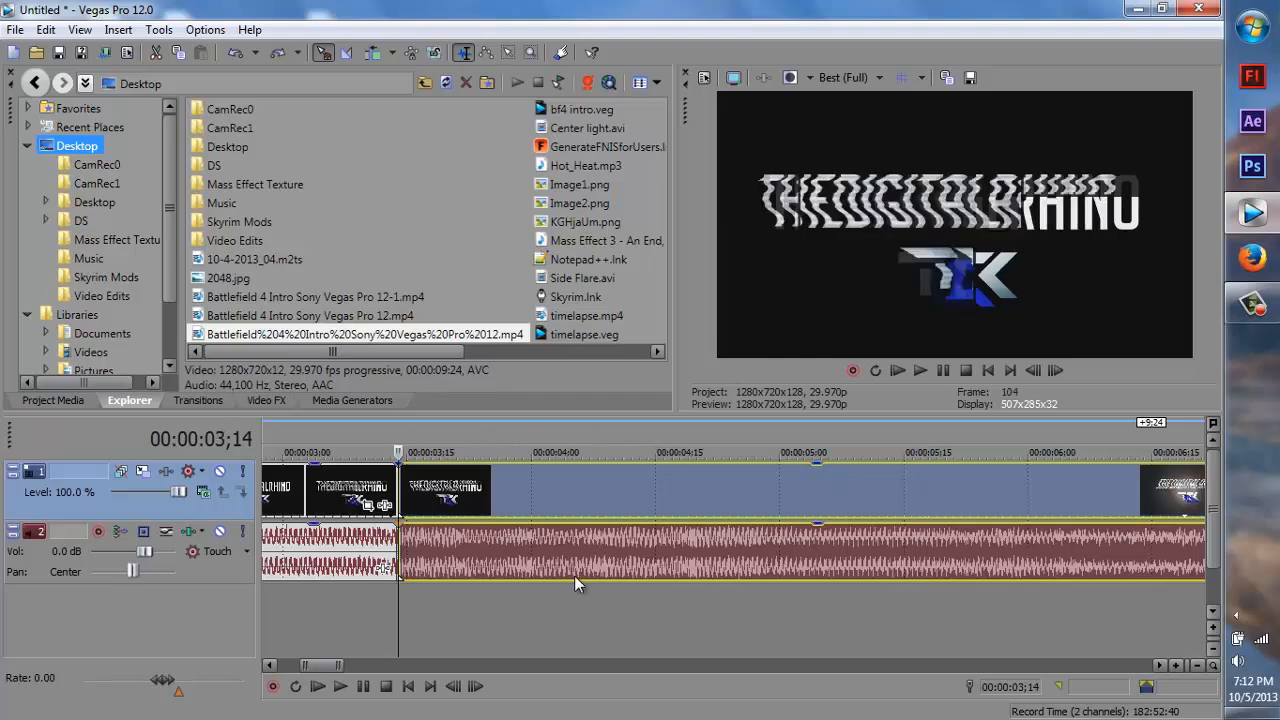
# Play on from the last cut and split the remaining video and audio at 00:00:04;22, at the next logo distortion.
pyautogui.click(345, 688)
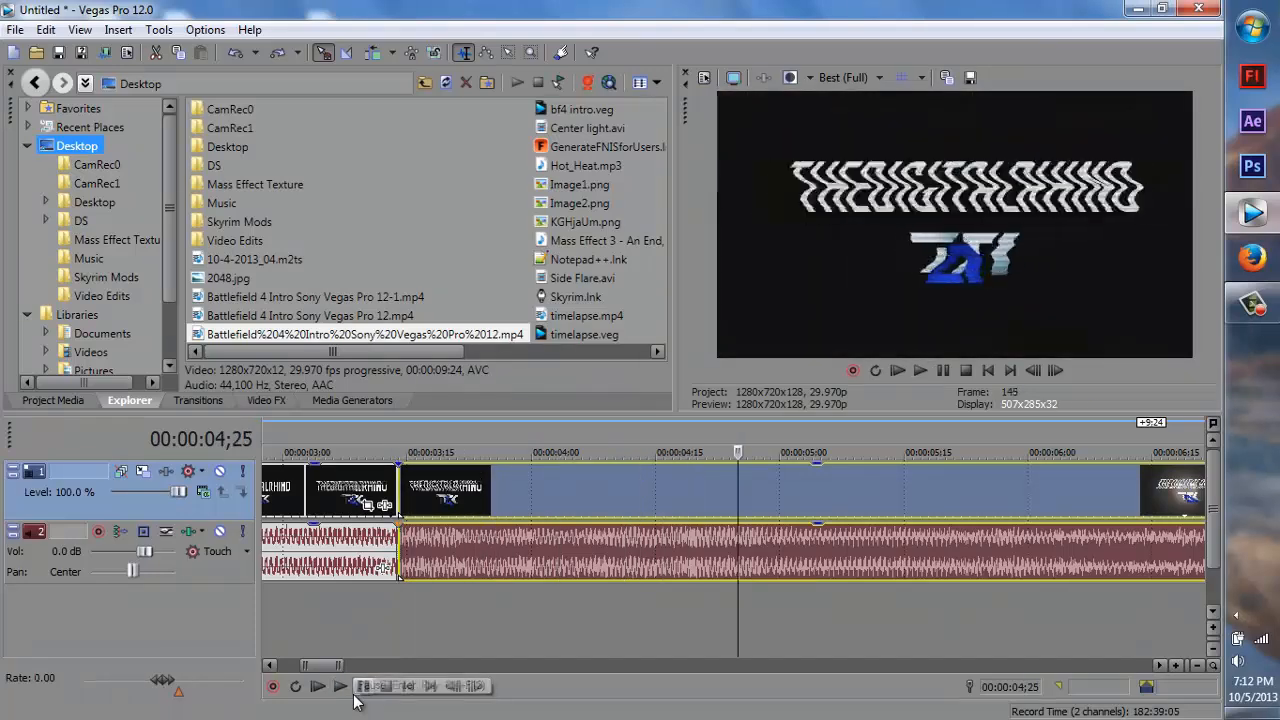
pyautogui.click(356, 692)
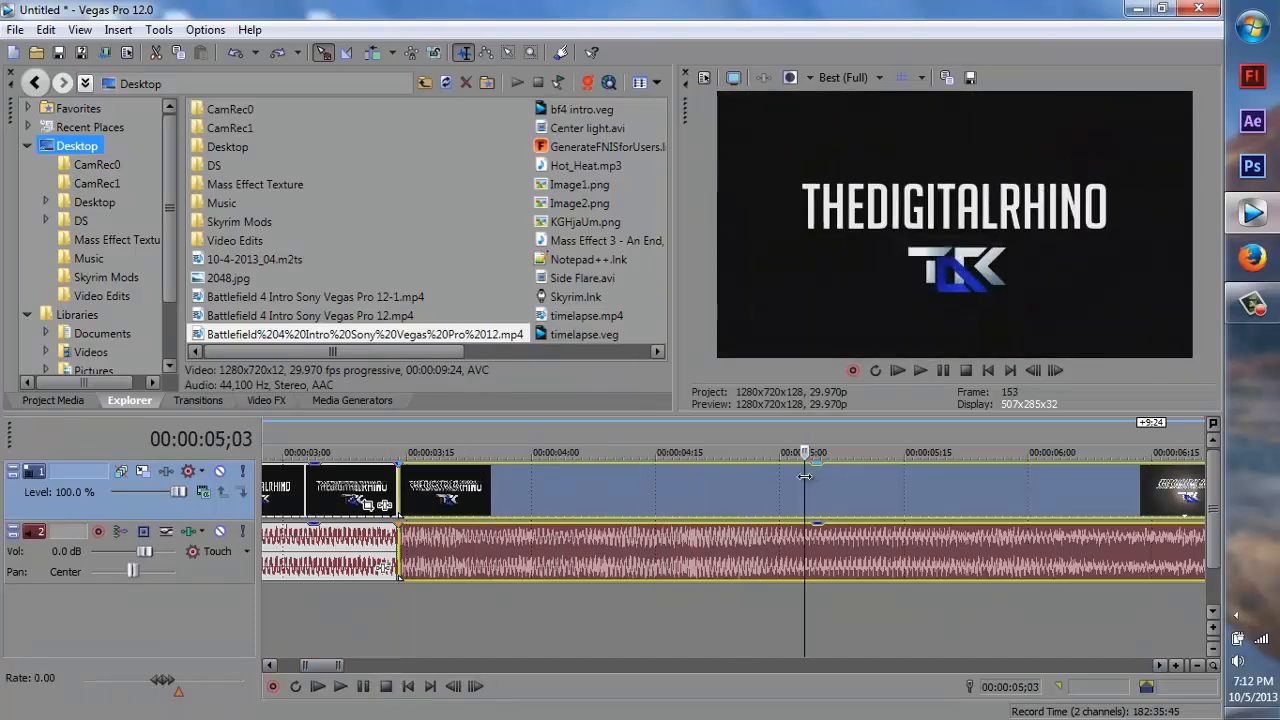
pyautogui.click(762, 481)
pyautogui.click(714, 483)
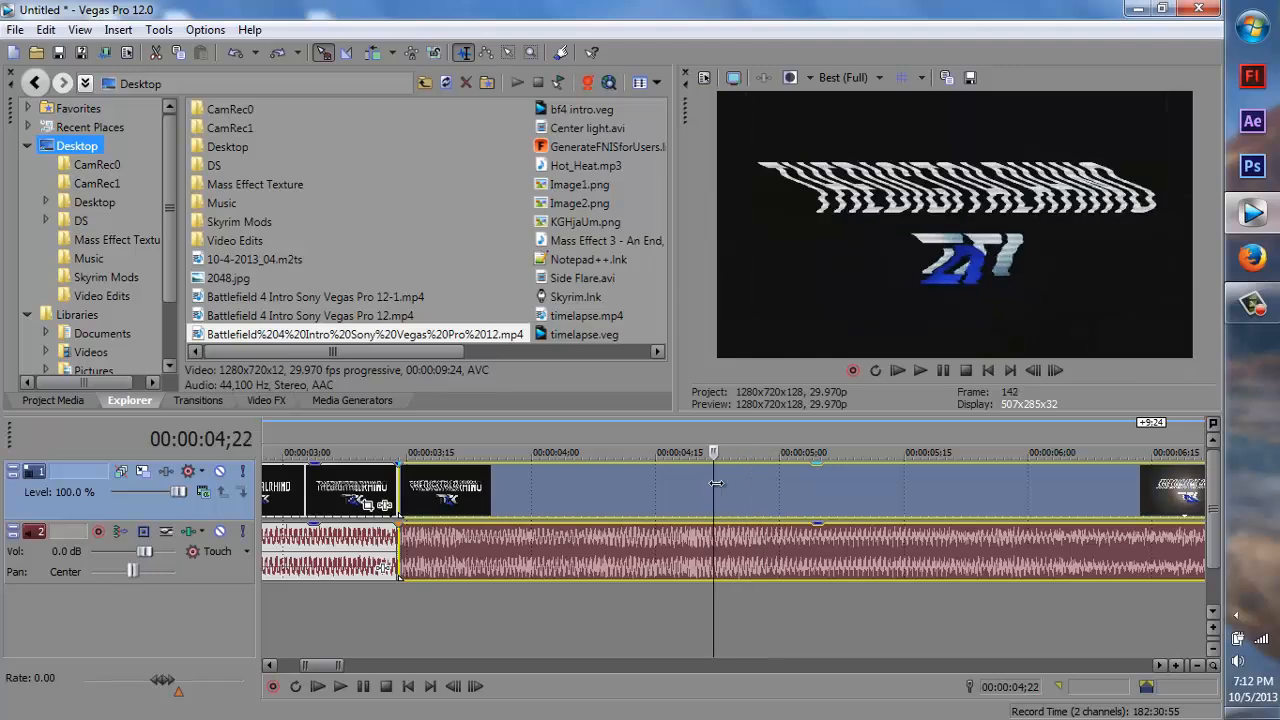
pyautogui.press('s')
# Find the next transition in the remaining part of the intro and split its video and audio at 00:00:05;26.
pyautogui.click(756, 441)
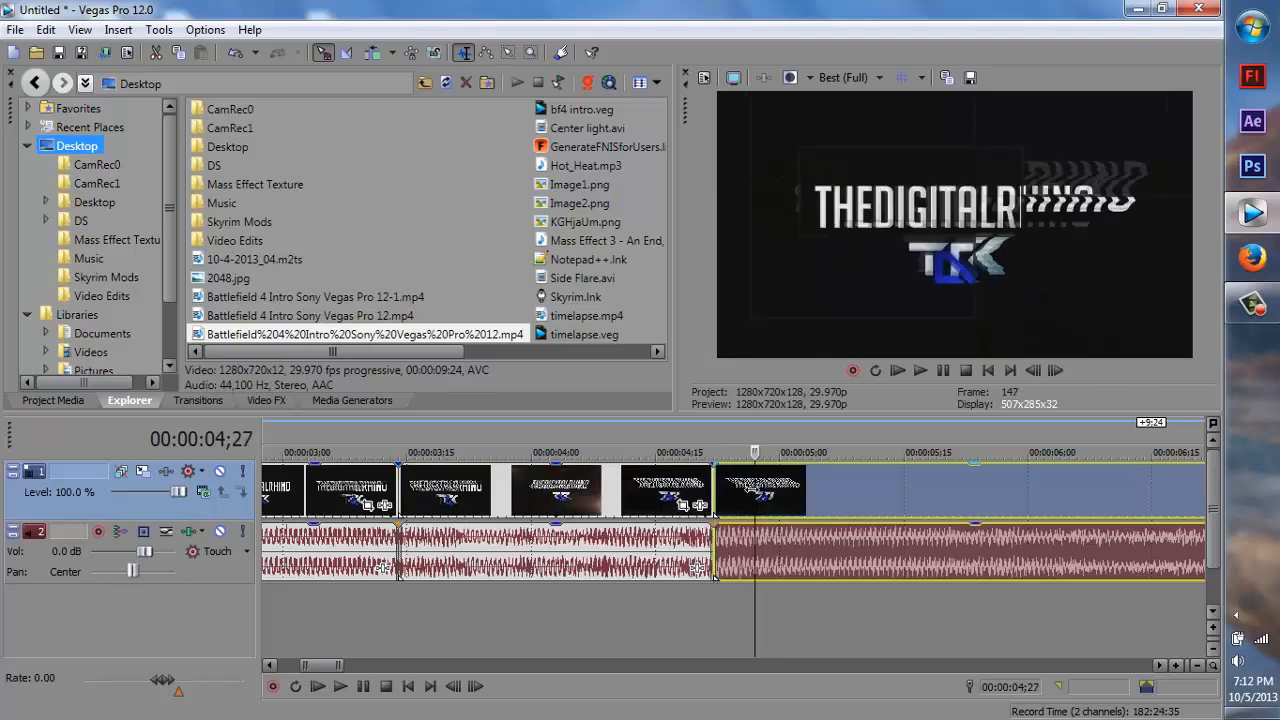
pyautogui.moveTo(756, 452); pyautogui.dragTo(995, 518)
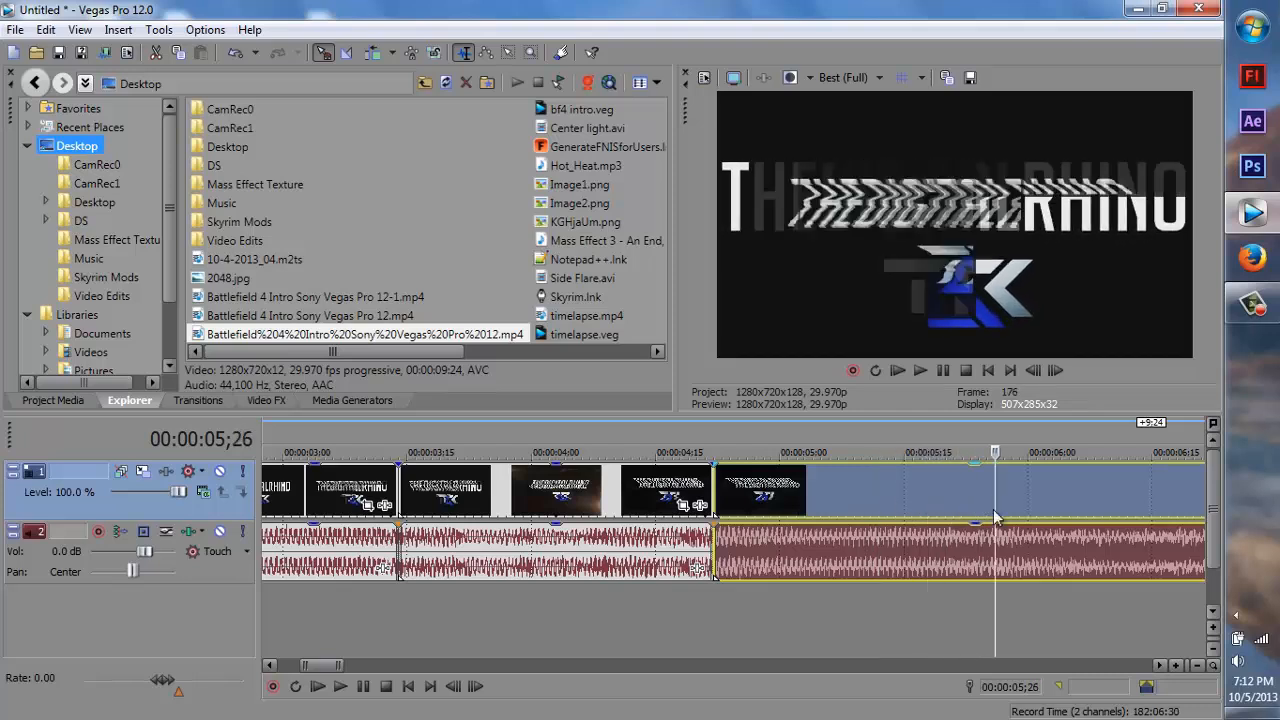
pyautogui.moveTo(320, 671); pyautogui.dragTo(333, 672)
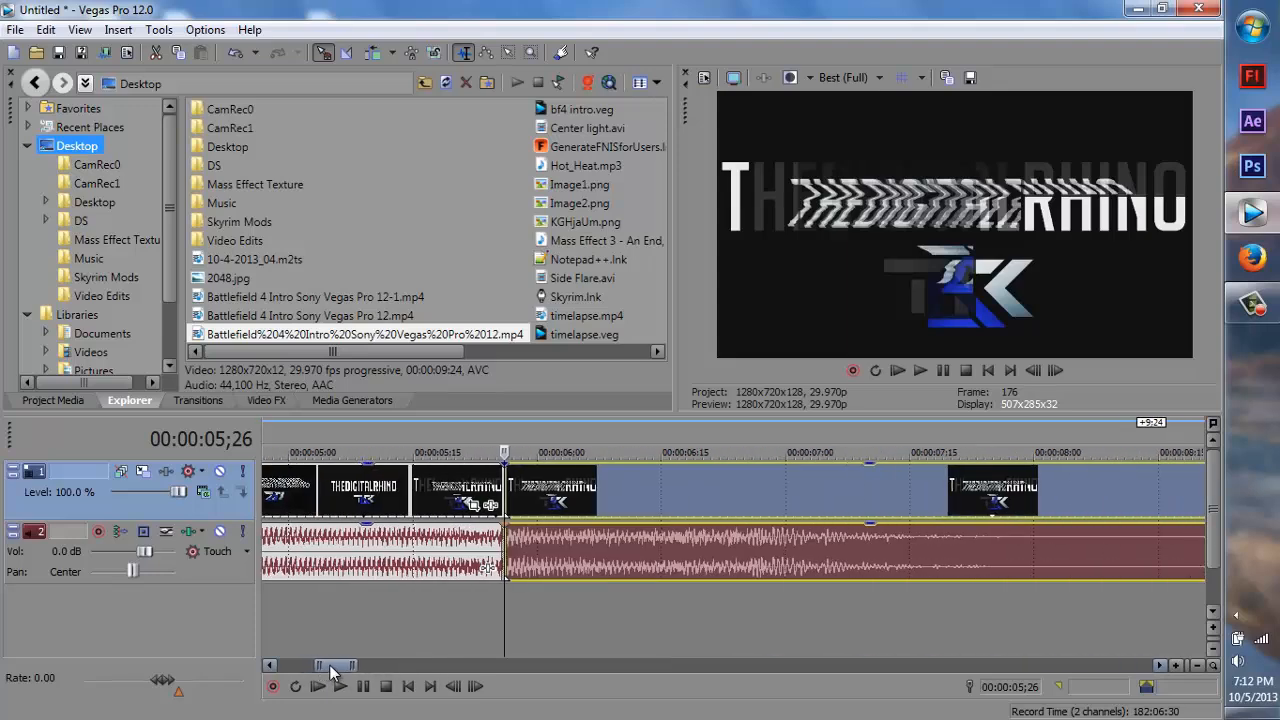
# Play the following section and split the remaining video and audio at 00:00:06;27, once the logo is clean.
pyautogui.click(340, 686)
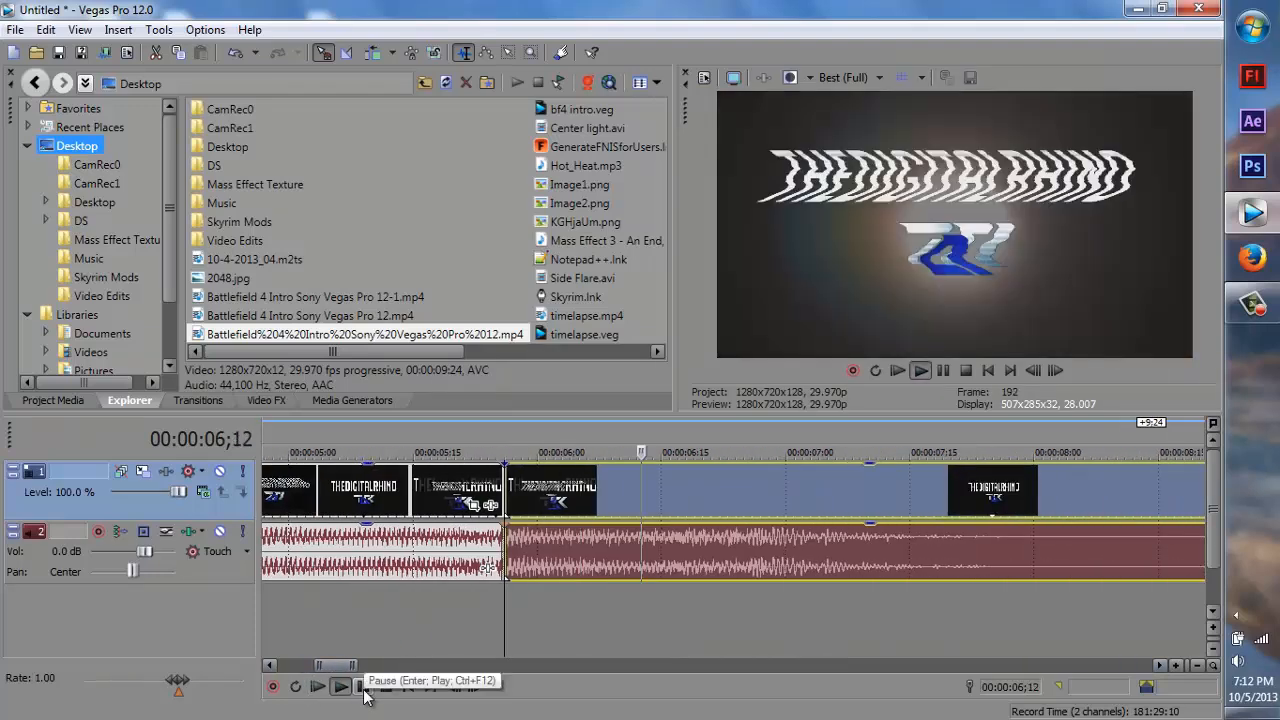
pyautogui.click(363, 688)
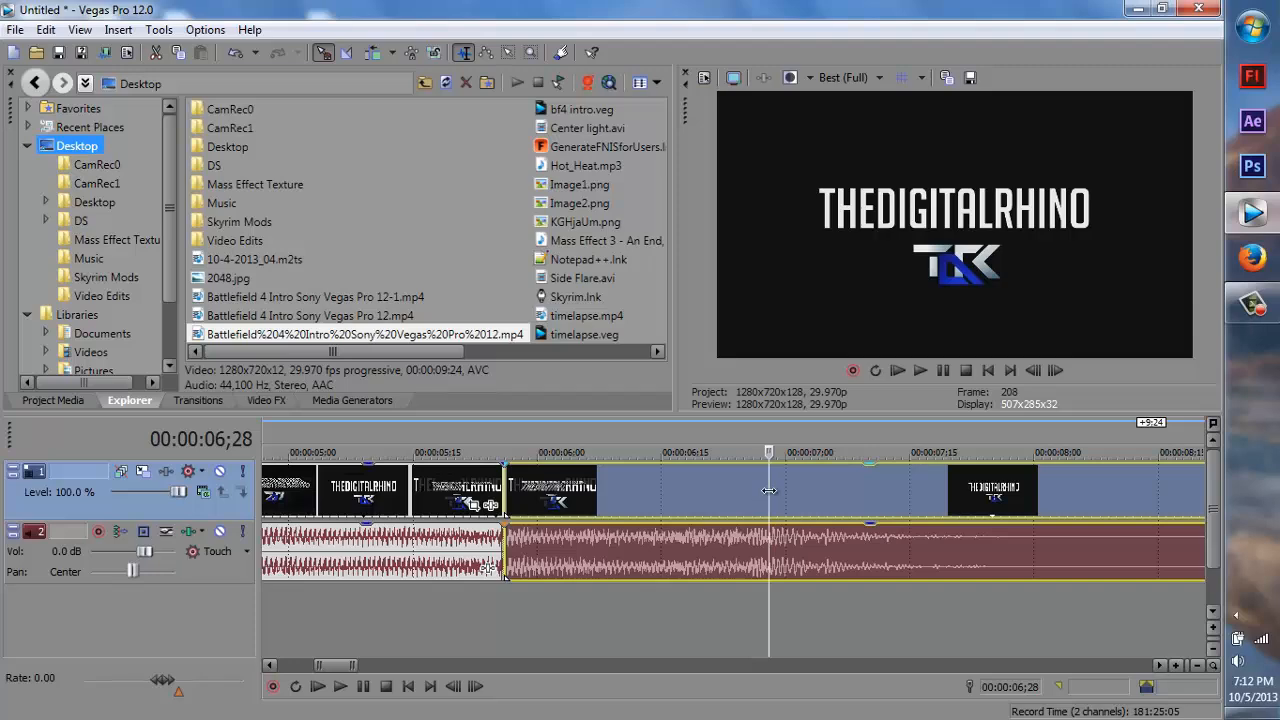
pyautogui.moveTo(768, 490); pyautogui.dragTo(760, 490)
pyautogui.press('s')
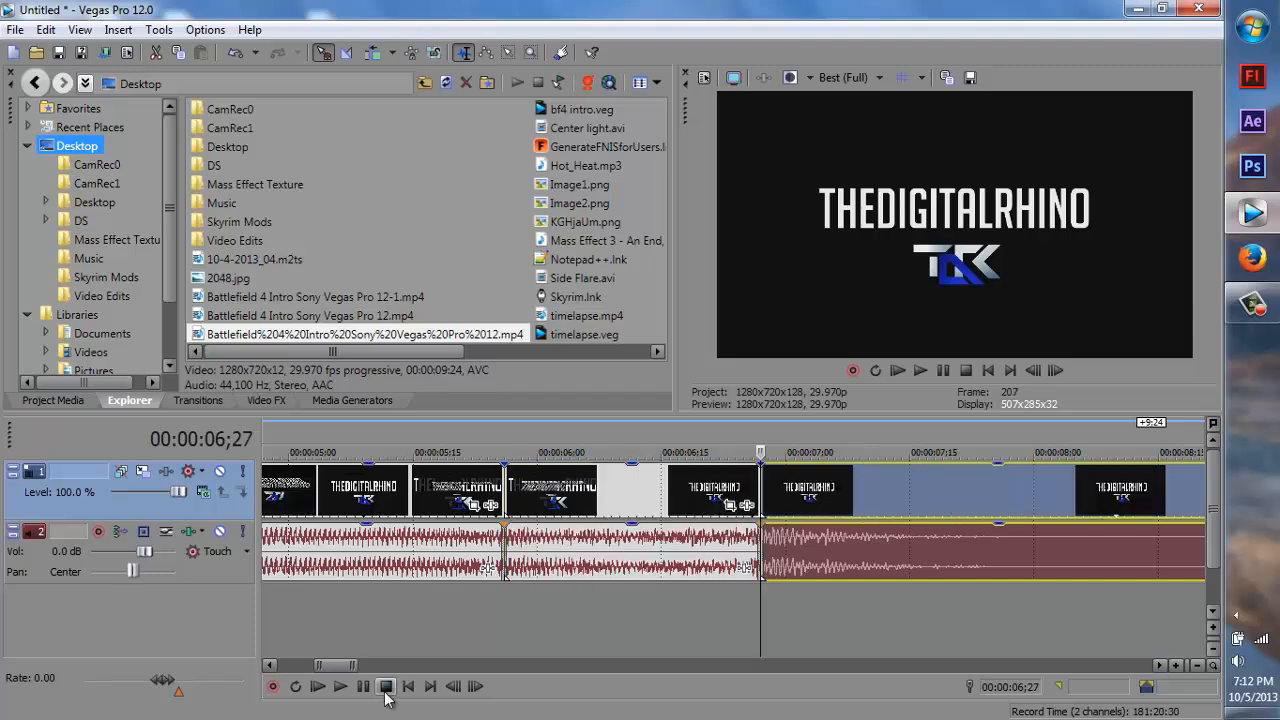
# Play to the closing light flare and split the last segment's video and audio just before it, at 00:00:08;25.
pyautogui.scroll(-3, 400, 645)
pyautogui.click(340, 686)
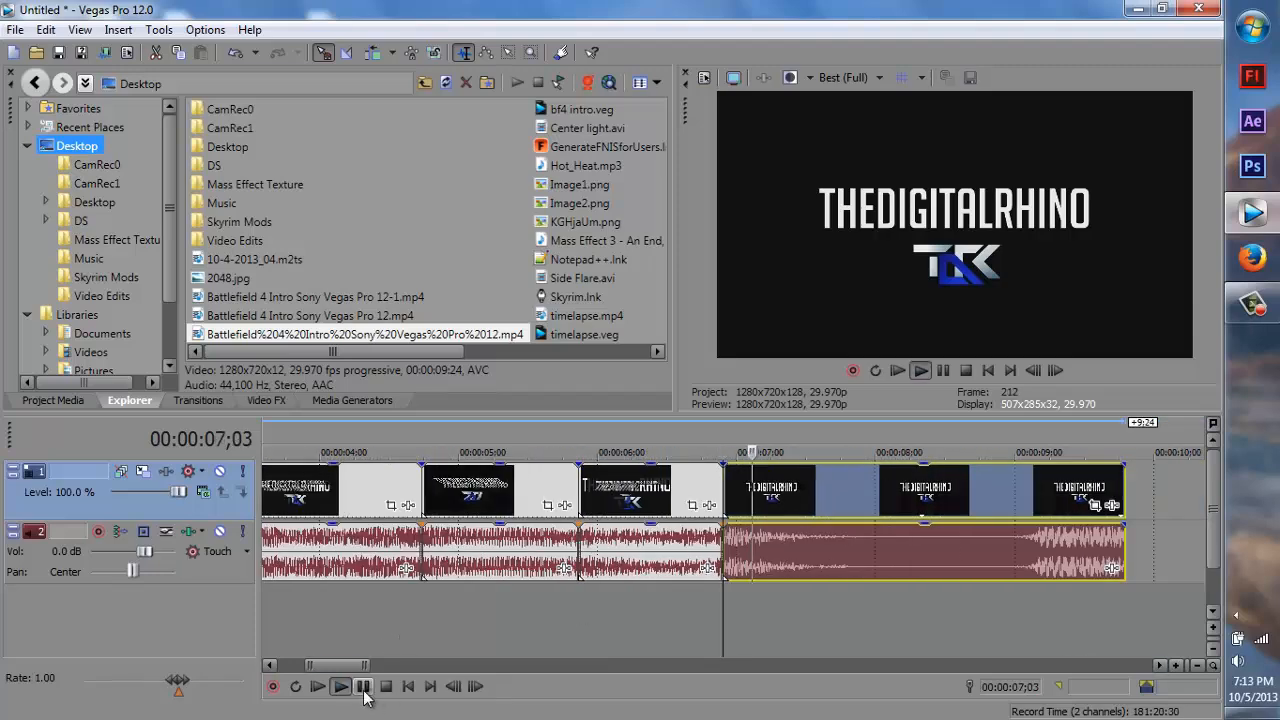
pyautogui.click(363, 688)
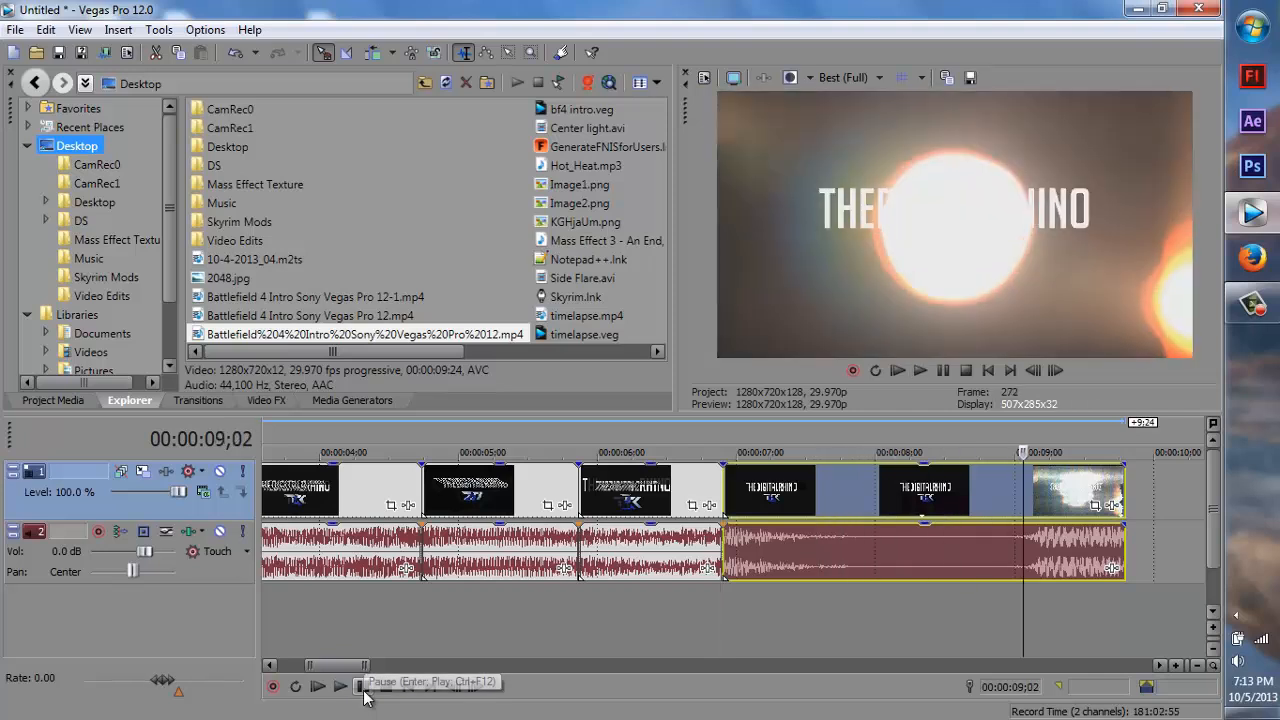
pyautogui.moveTo(1022, 487); pyautogui.dragTo(992, 487)
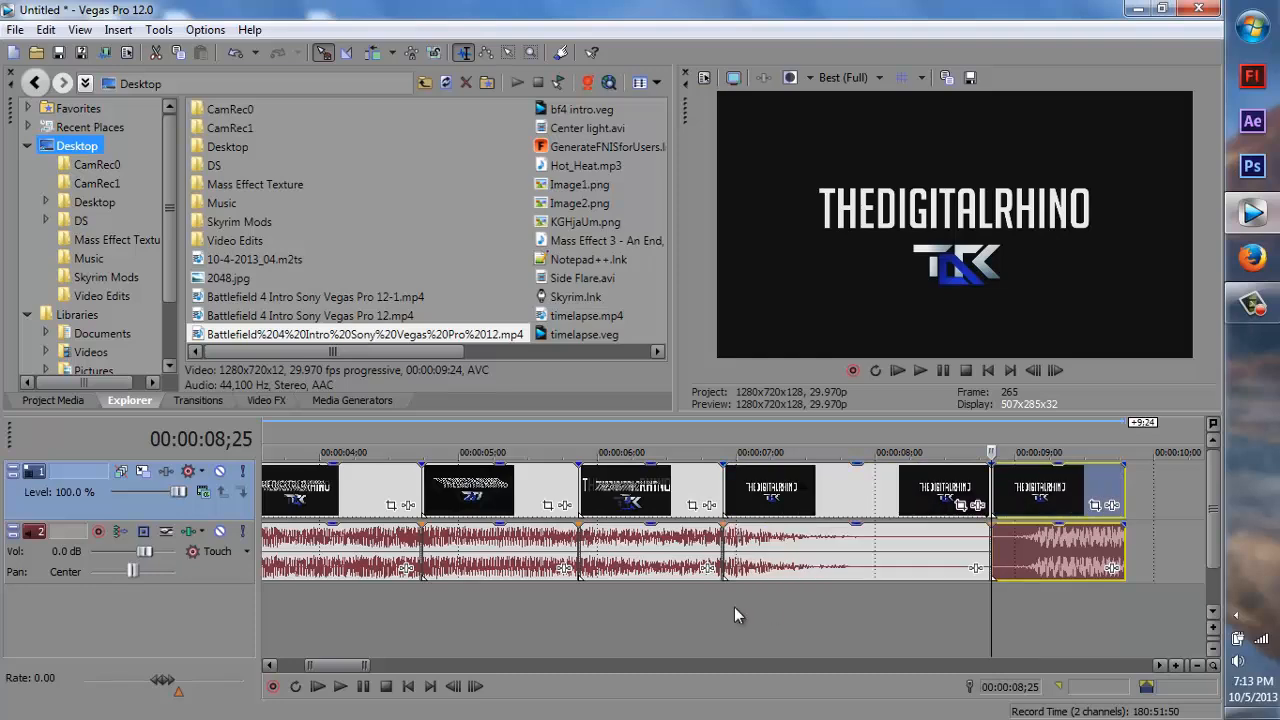
# Return the cursor to the timeline start and insert a new video track placed below the intro's audio track.
pyautogui.scroll(-5, 734, 607)
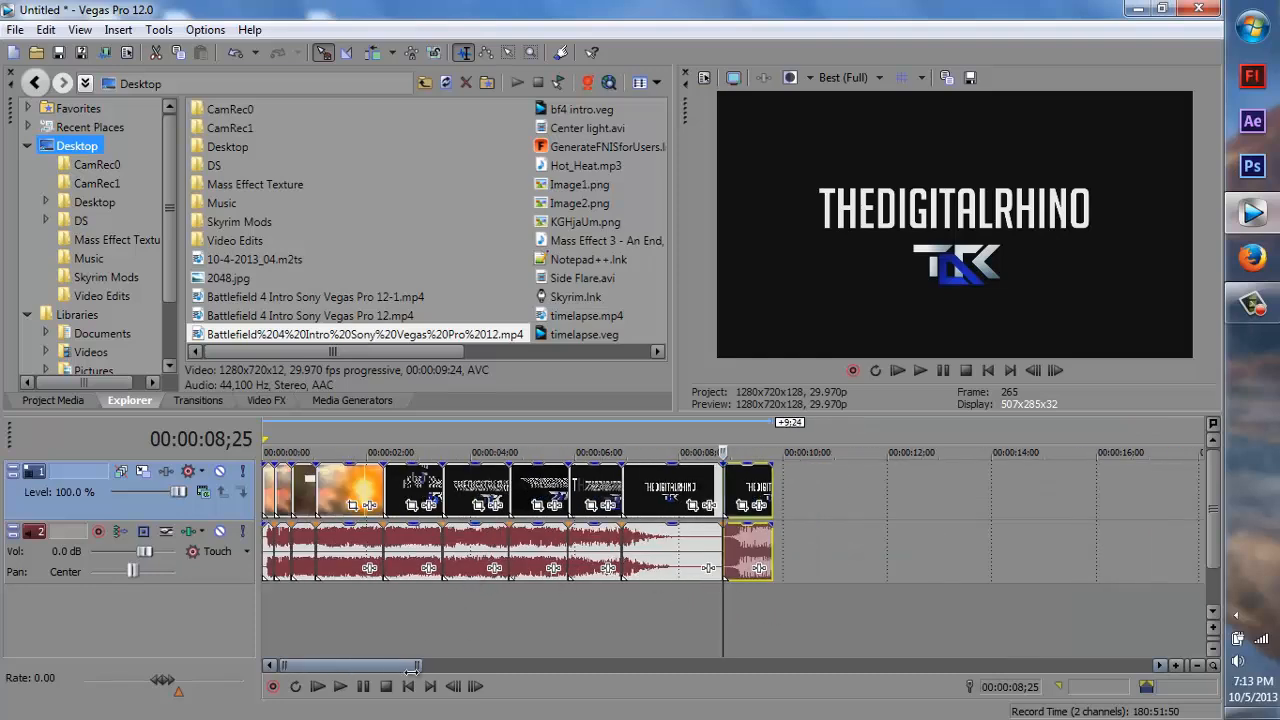
pyautogui.moveTo(420, 667); pyautogui.dragTo(348, 667)
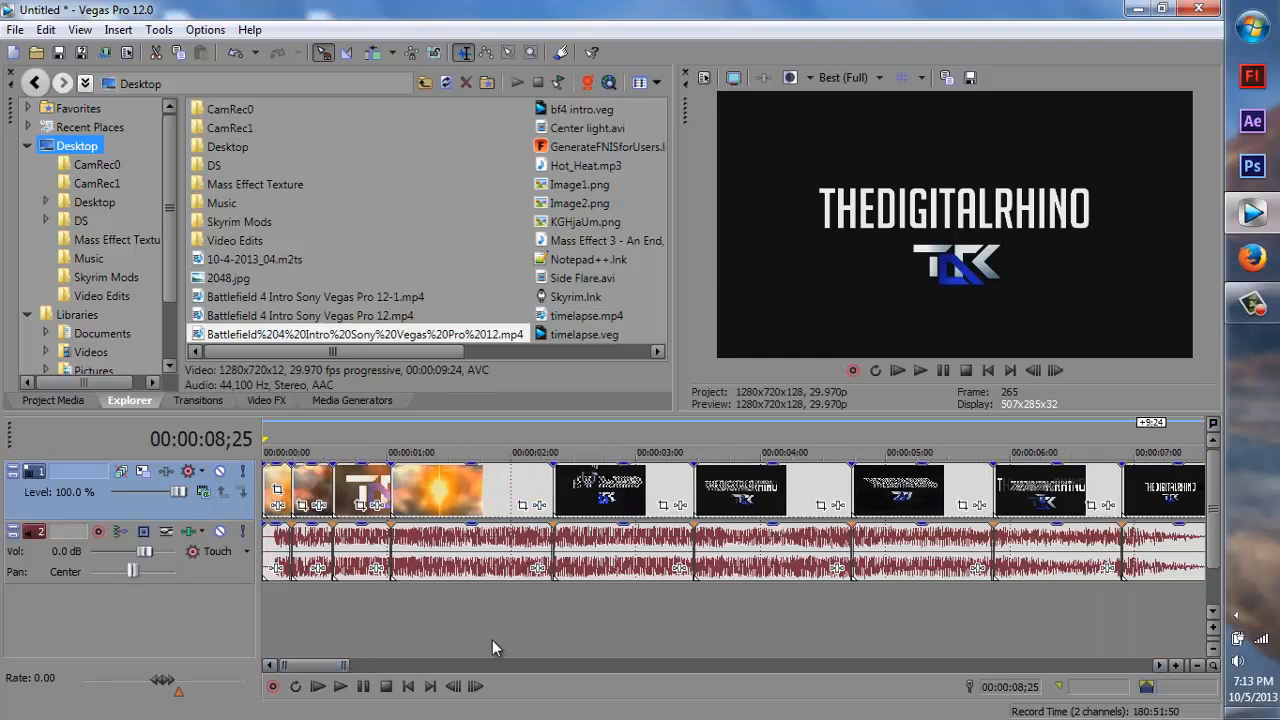
pyautogui.click(284, 430)
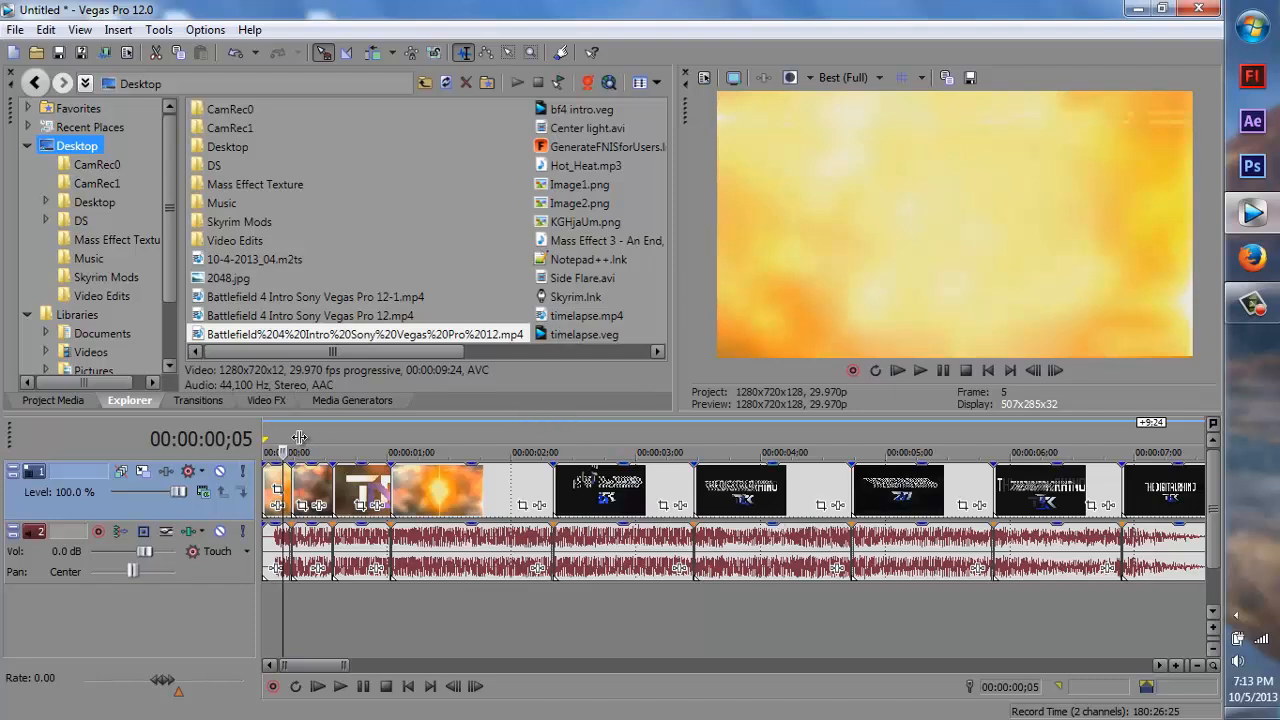
pyautogui.click(265, 437)
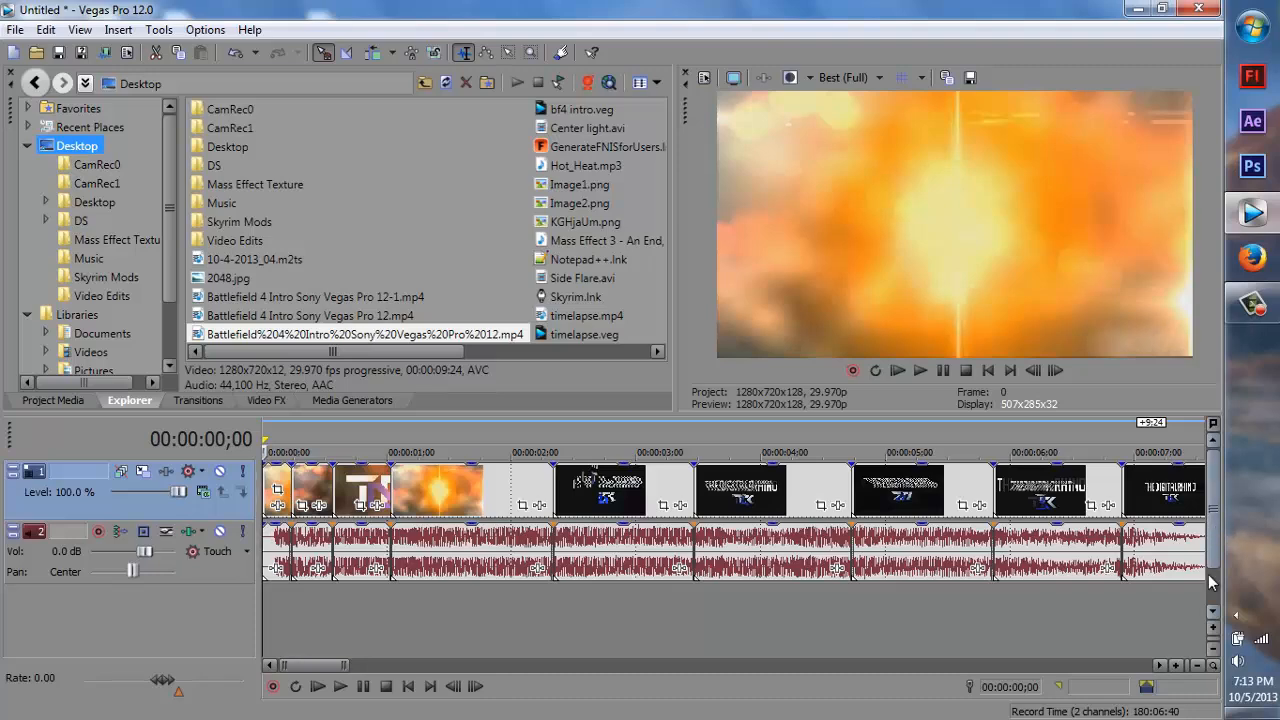
pyautogui.rightClick(565, 614)
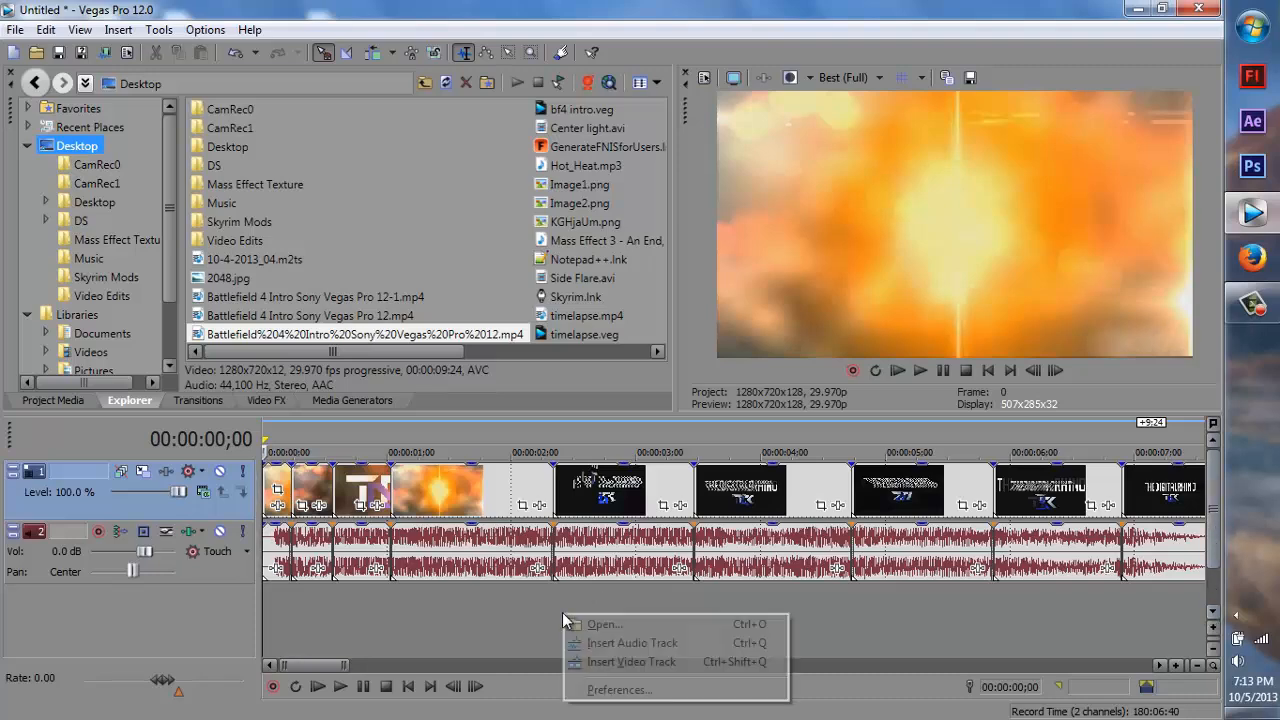
pyautogui.click(679, 661)
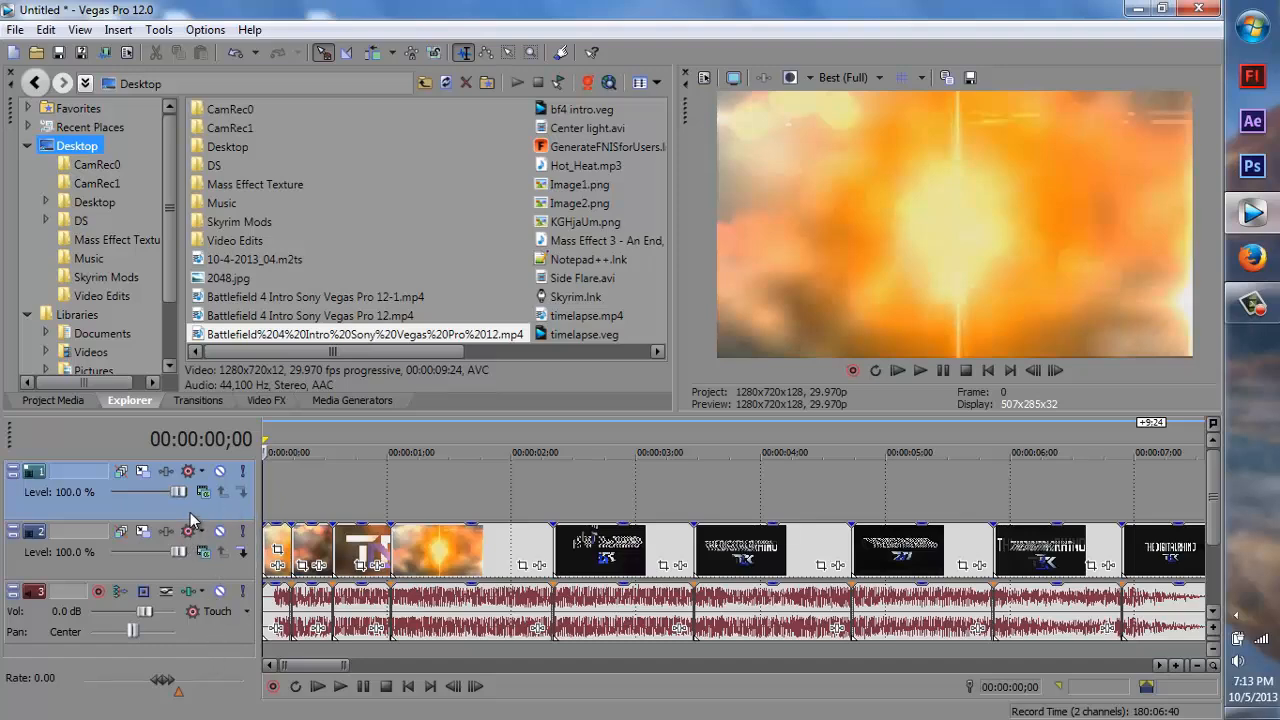
pyautogui.moveTo(192, 520); pyautogui.dragTo(188, 643)
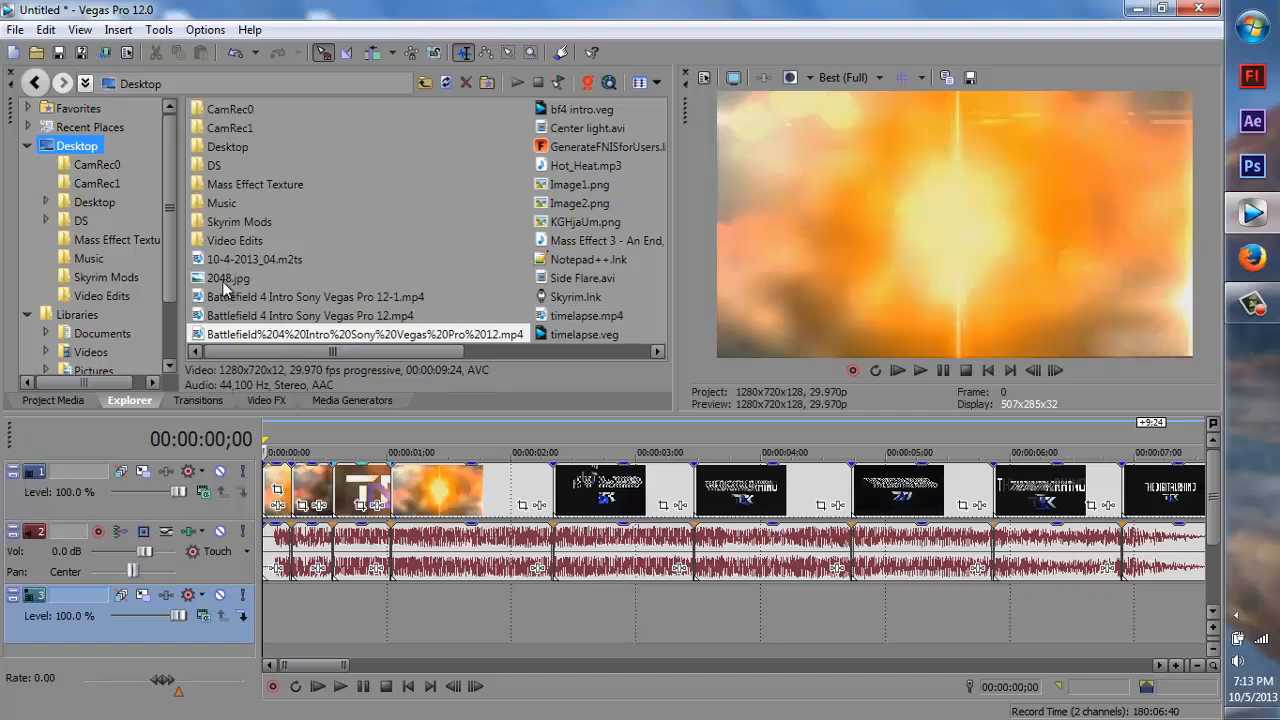
# Place 2048.jpg at the start of the new video track and mute the finished intro's video track.
pyautogui.click(227, 280)
pyautogui.moveTo(227, 280); pyautogui.dragTo(245, 618)
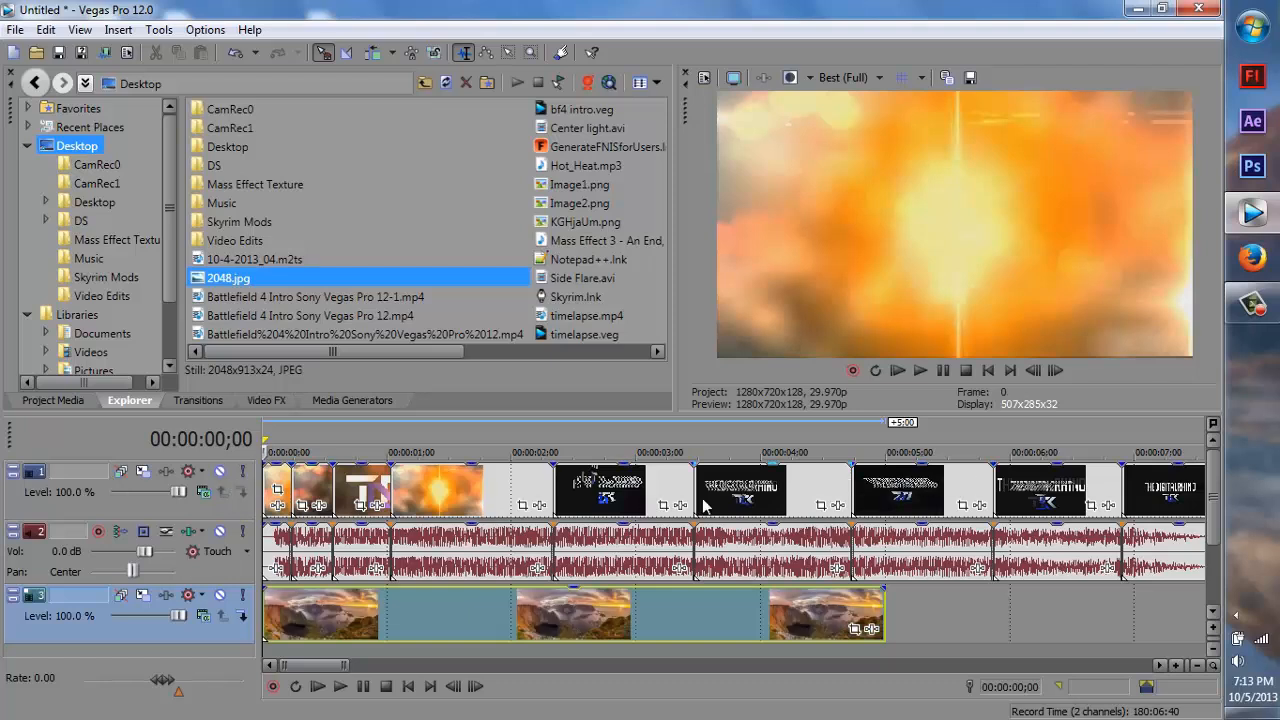
pyautogui.click(220, 472)
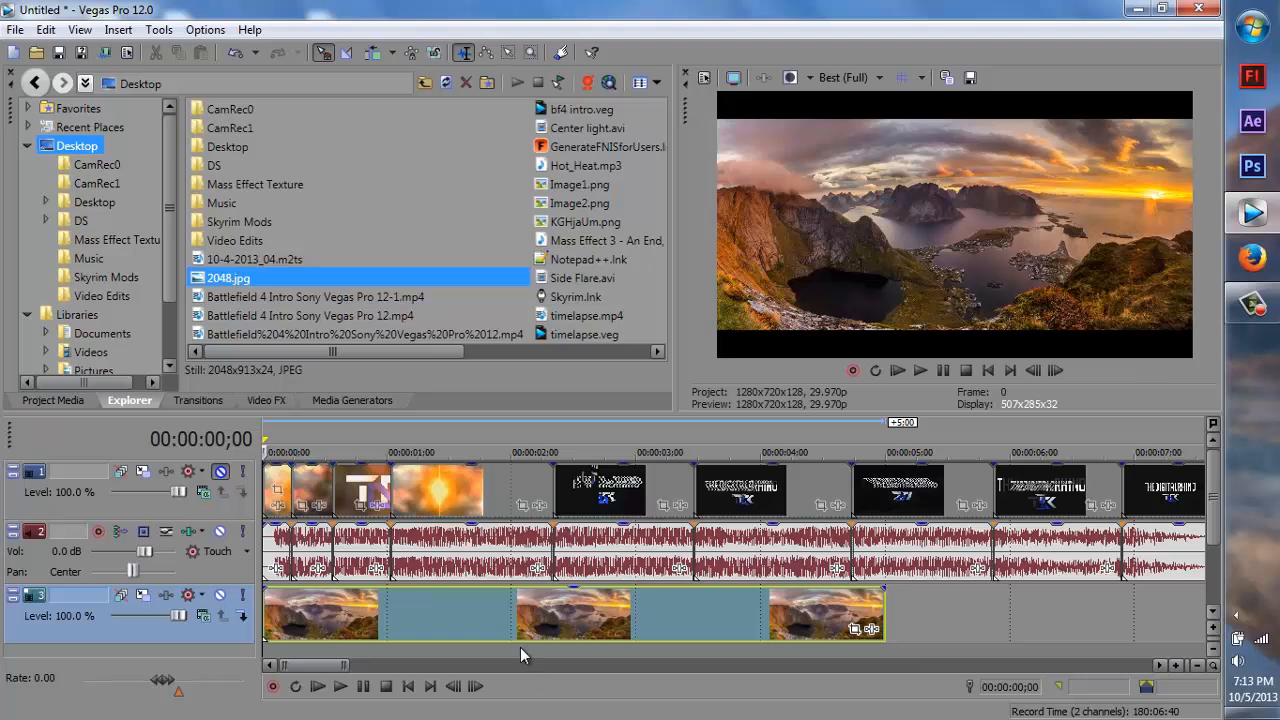
# In the 2048 image event's properties, turn off Maintain aspect ratio and choose Disable resample.
pyautogui.rightClick(491, 603)
pyautogui.click(535, 705)
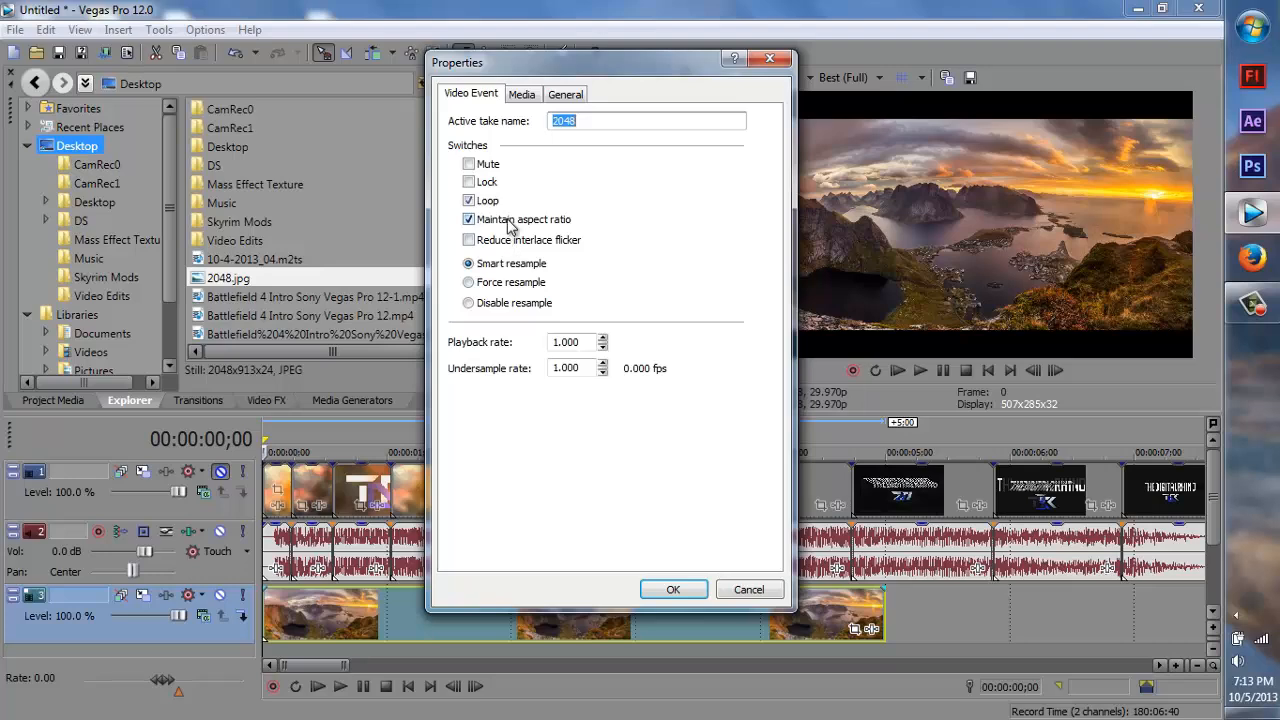
pyautogui.click(508, 222)
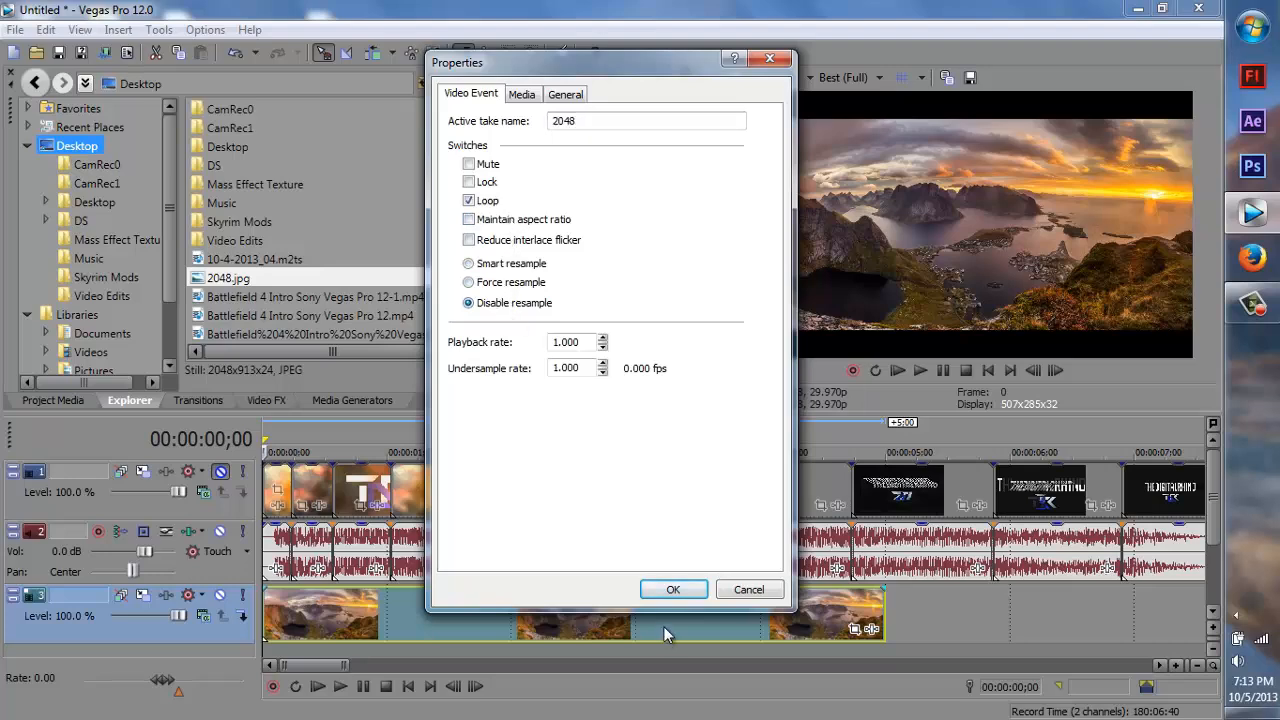
pyautogui.click(665, 590)
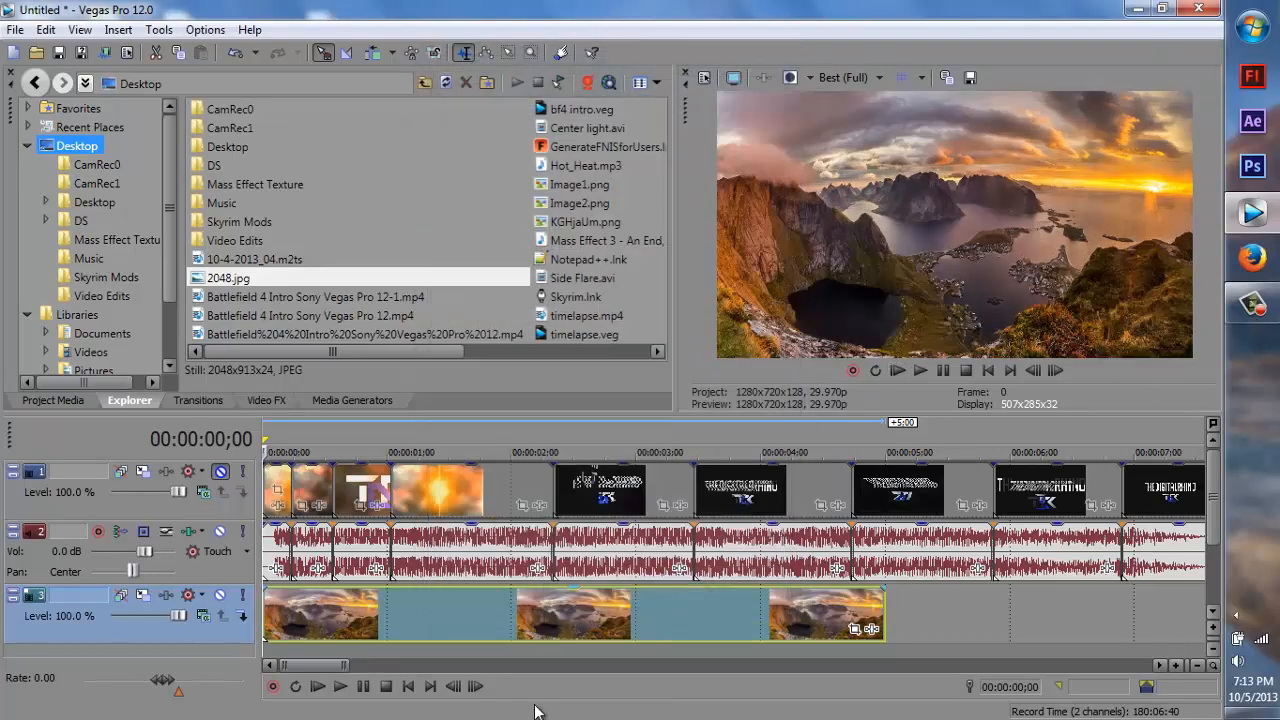
# Apply the Sony Defocus effect with the (Default) preset to the 2048 image event.
pyautogui.click(268, 401)
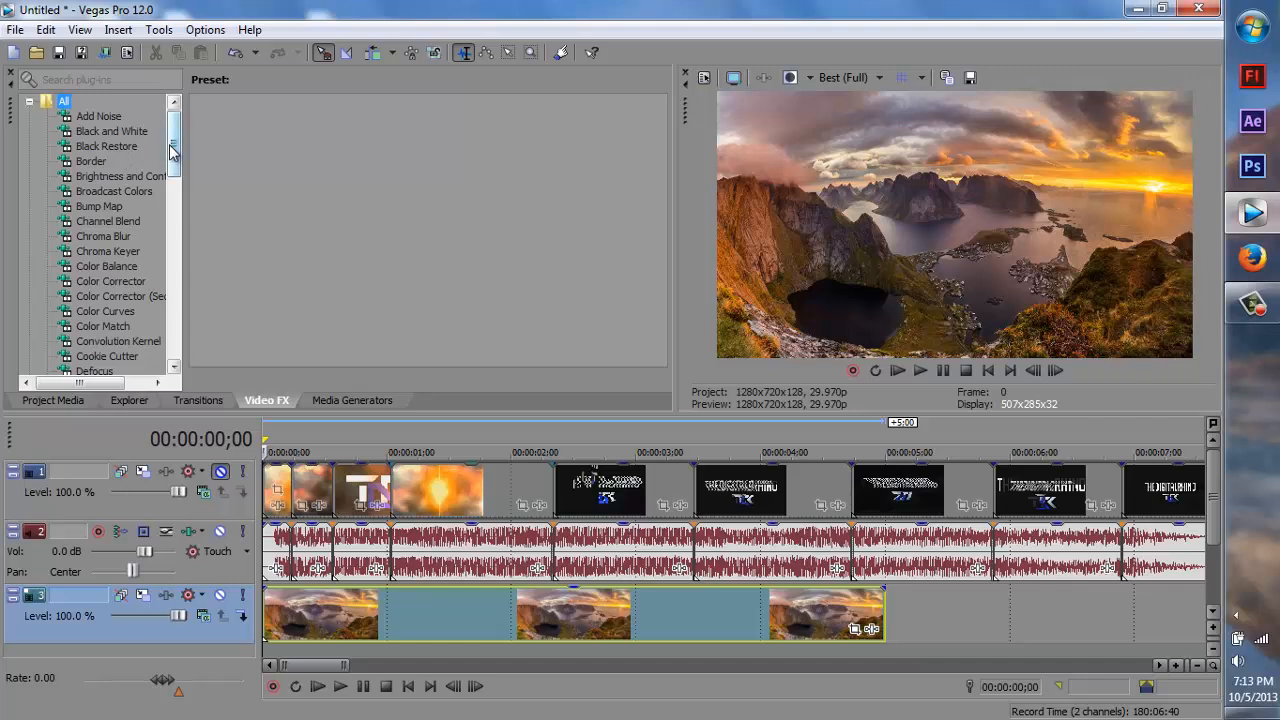
pyautogui.moveTo(172, 150); pyautogui.dragTo(177, 166)
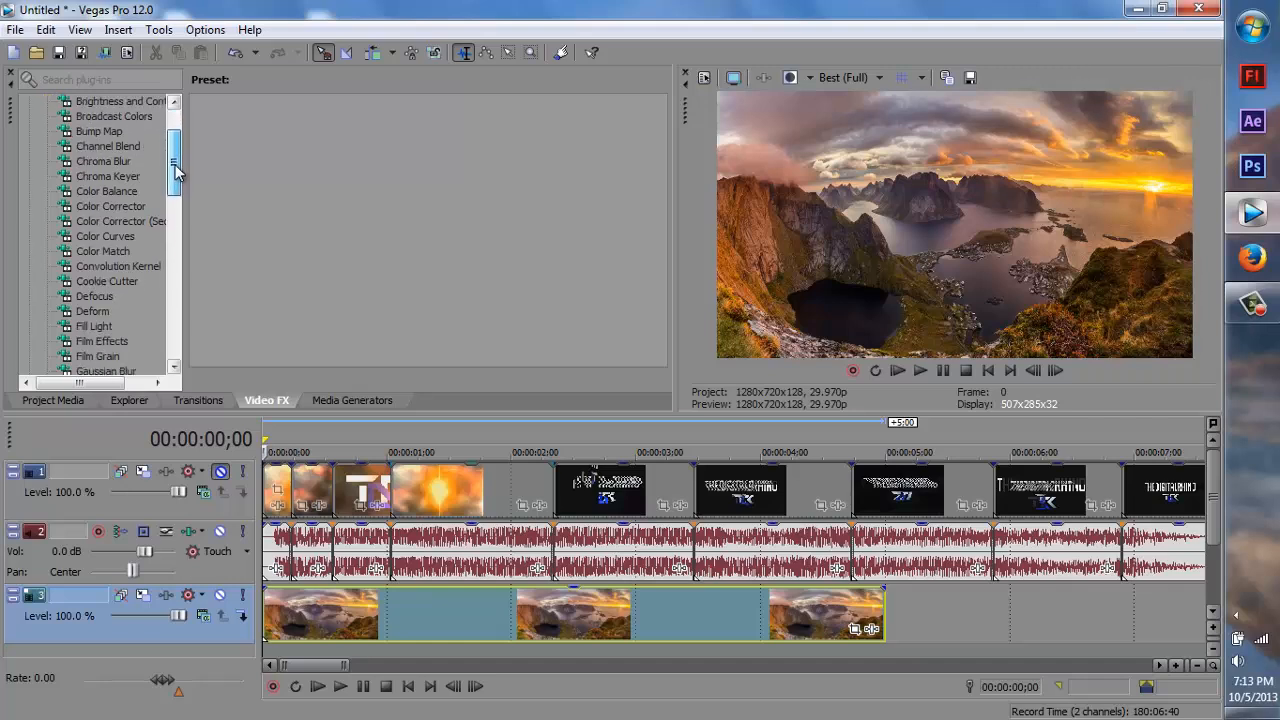
pyautogui.click(93, 297)
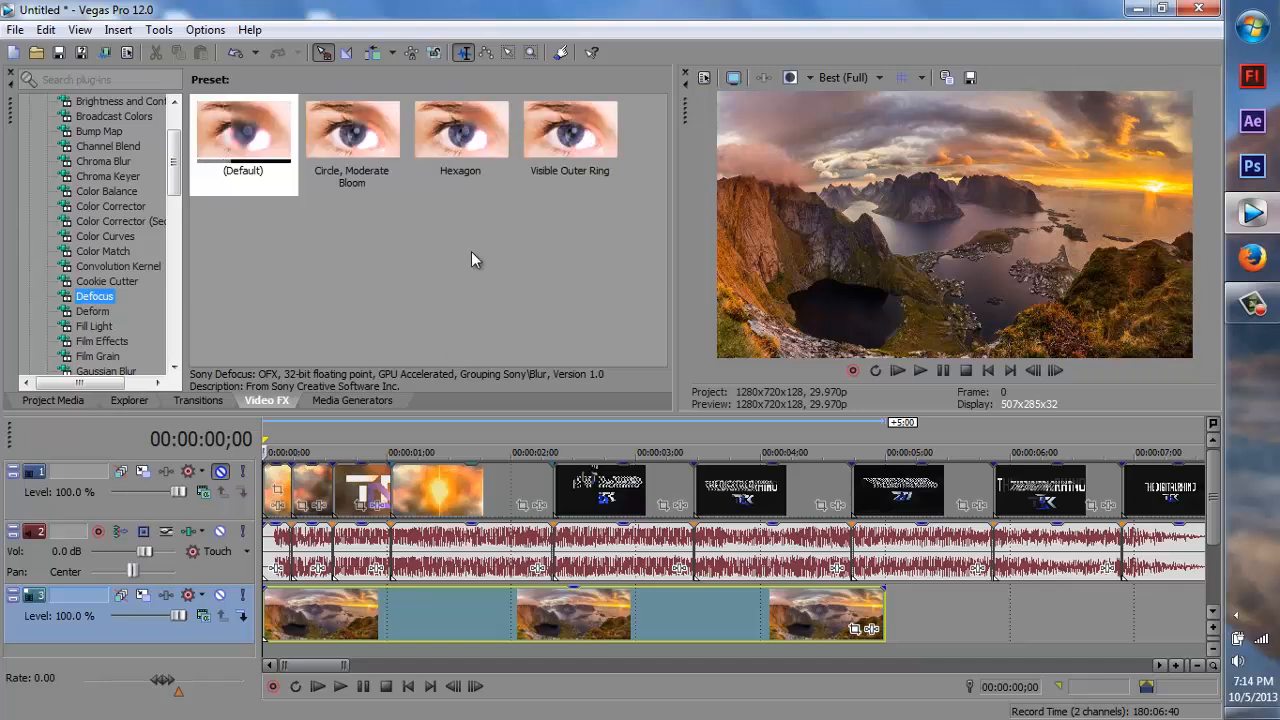
pyautogui.moveTo(205, 148); pyautogui.dragTo(362, 620)
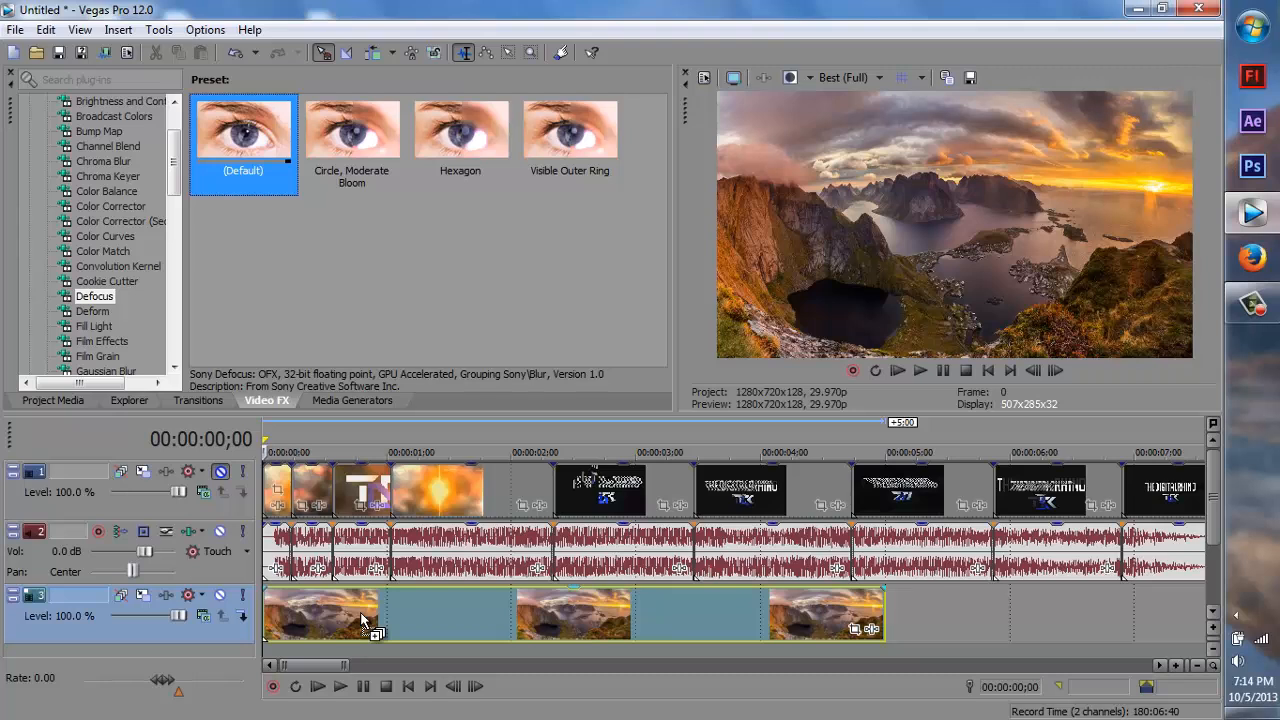
pyautogui.moveTo(362, 620); pyautogui.dragTo(360, 613)
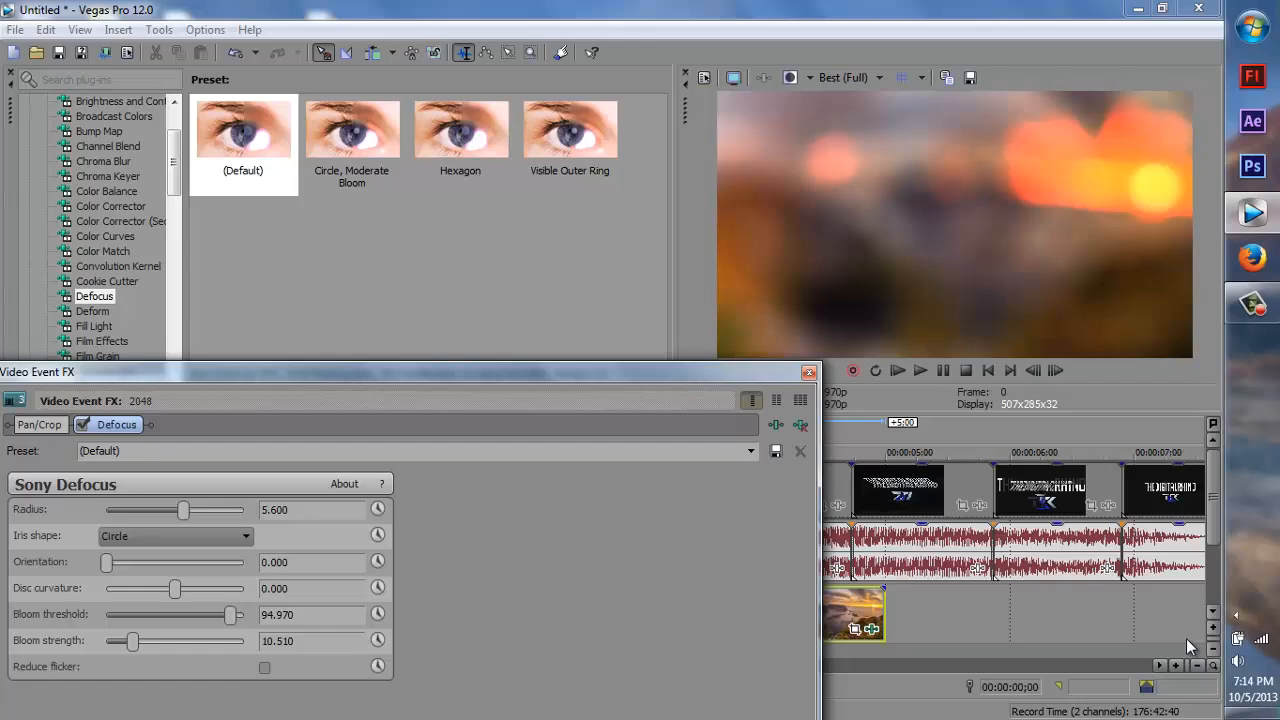
# Raise the Defocus radius slightly above 5.600 for a stronger background blur and close the effect settings.
pyautogui.moveTo(549, 373); pyautogui.dragTo(600, 16)
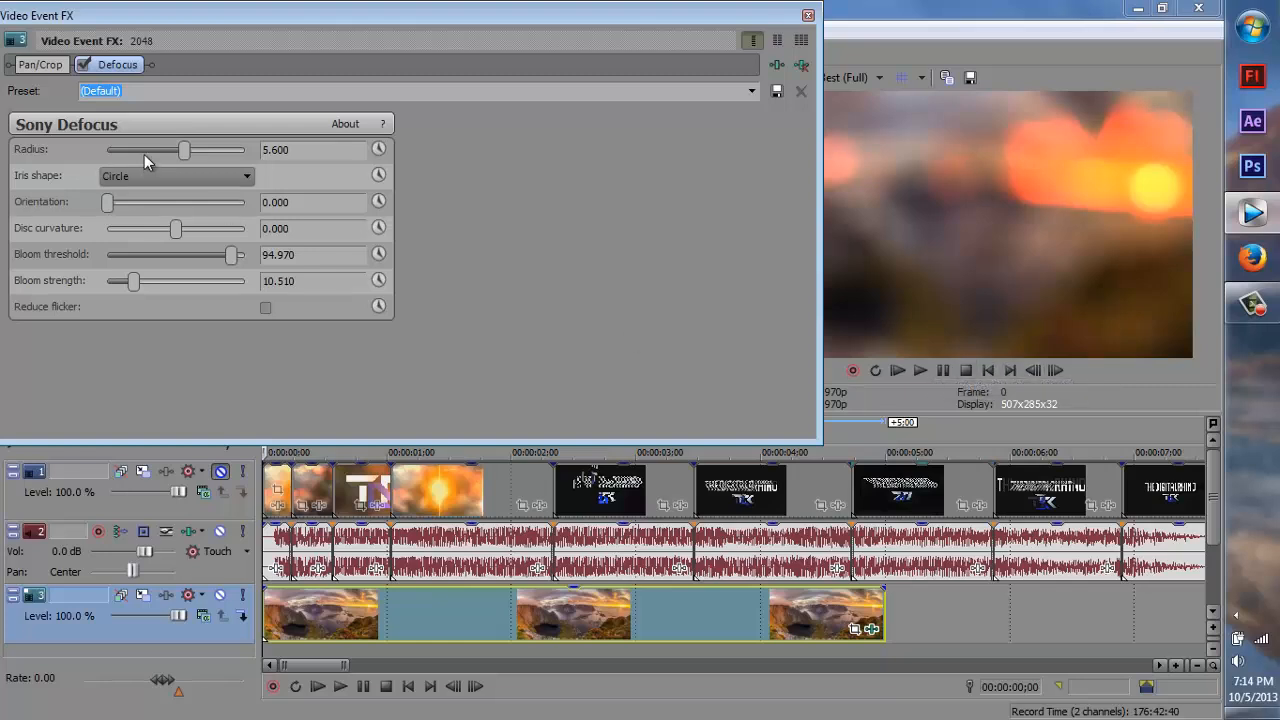
pyautogui.moveTo(183, 153); pyautogui.dragTo(200, 155)
pyautogui.click(808, 15)
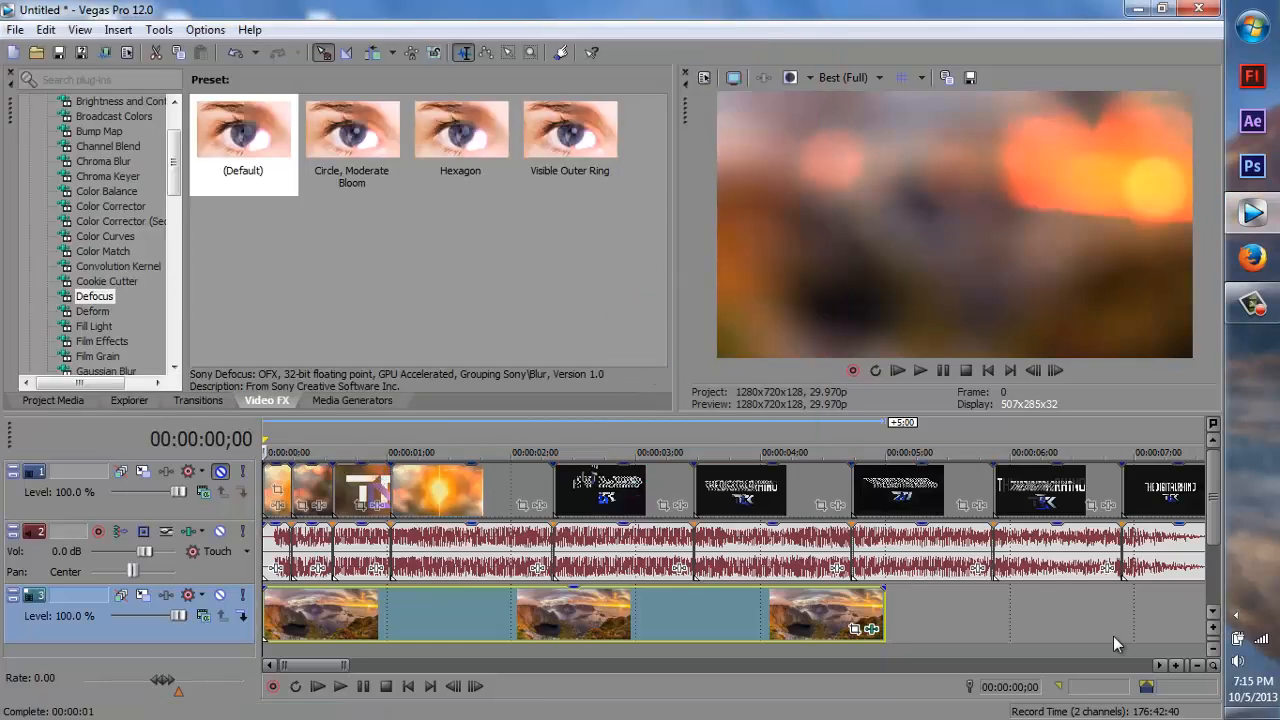
# Insert another video track and move it between the intro's audio track and the blurred image track.
pyautogui.click(1216, 561)
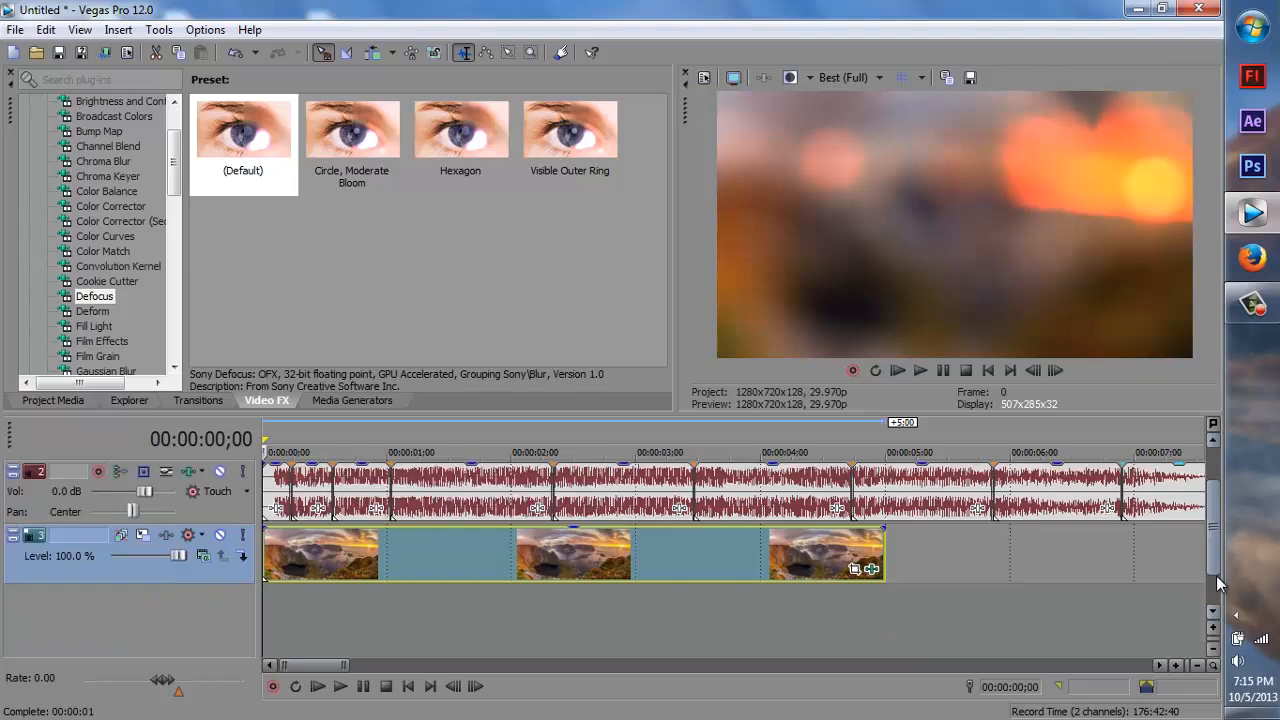
pyautogui.rightClick(680, 631)
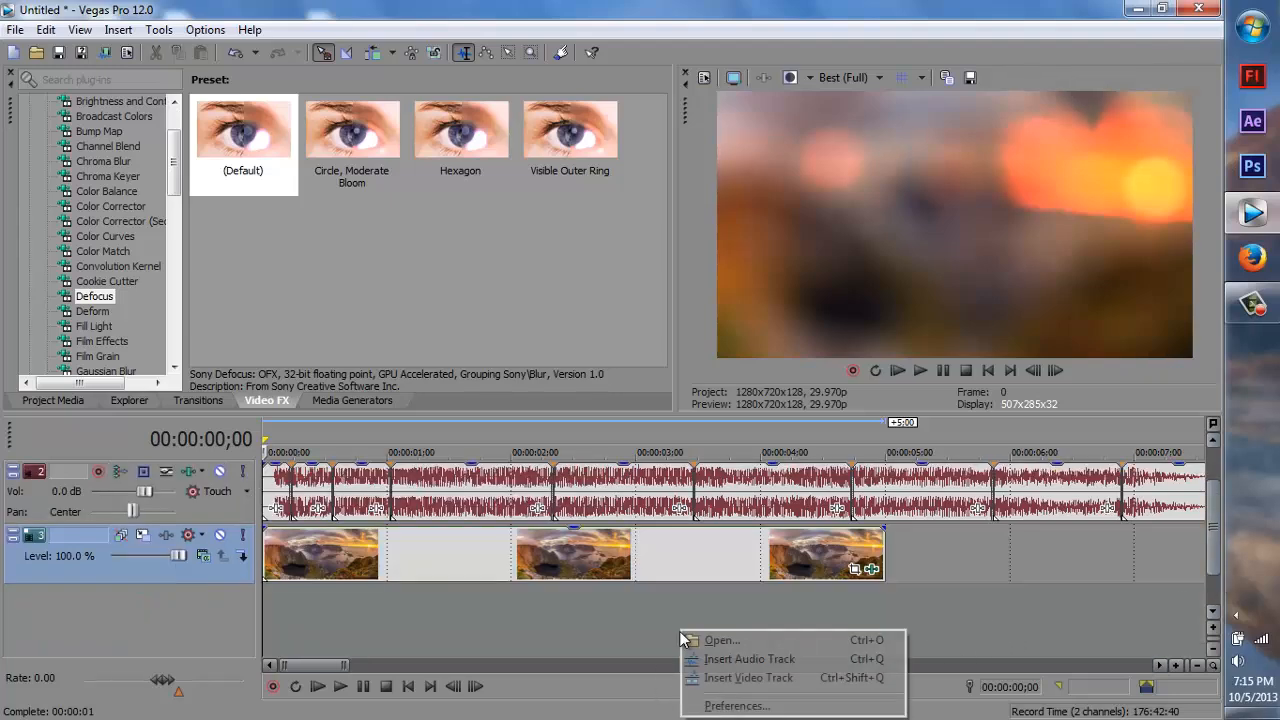
pyautogui.click(758, 677)
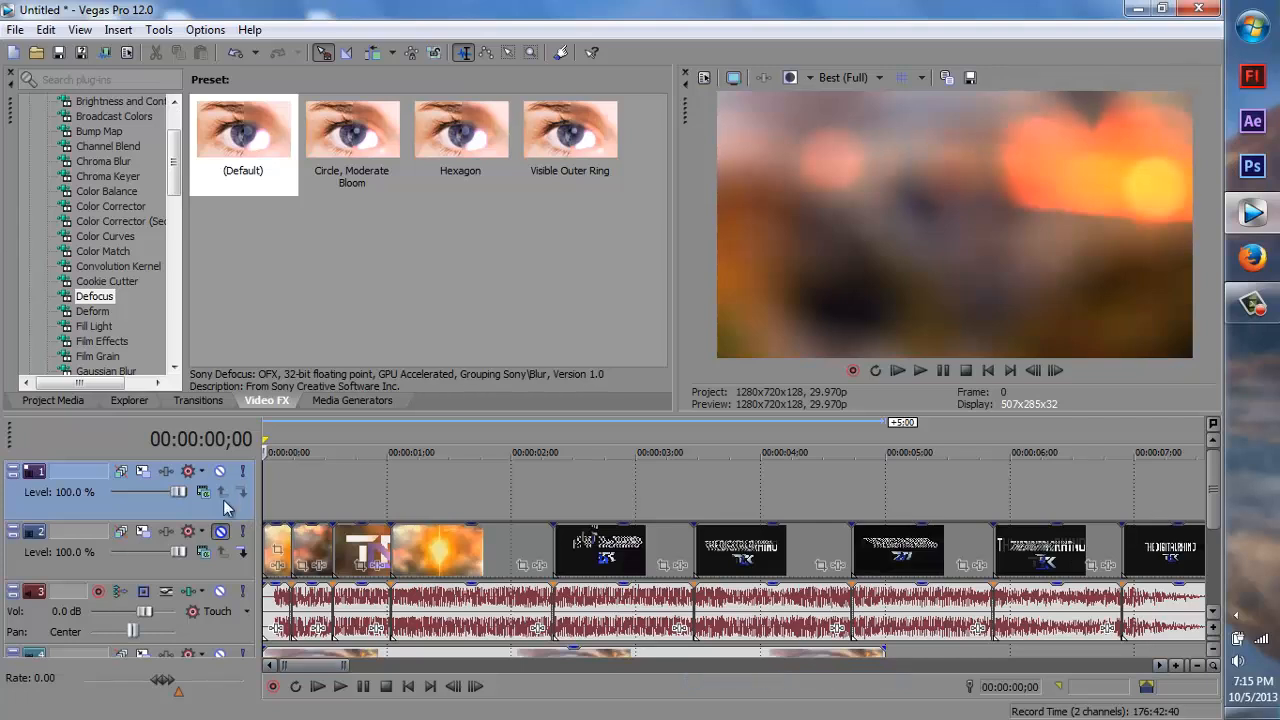
pyautogui.moveTo(220, 512); pyautogui.dragTo(232, 640)
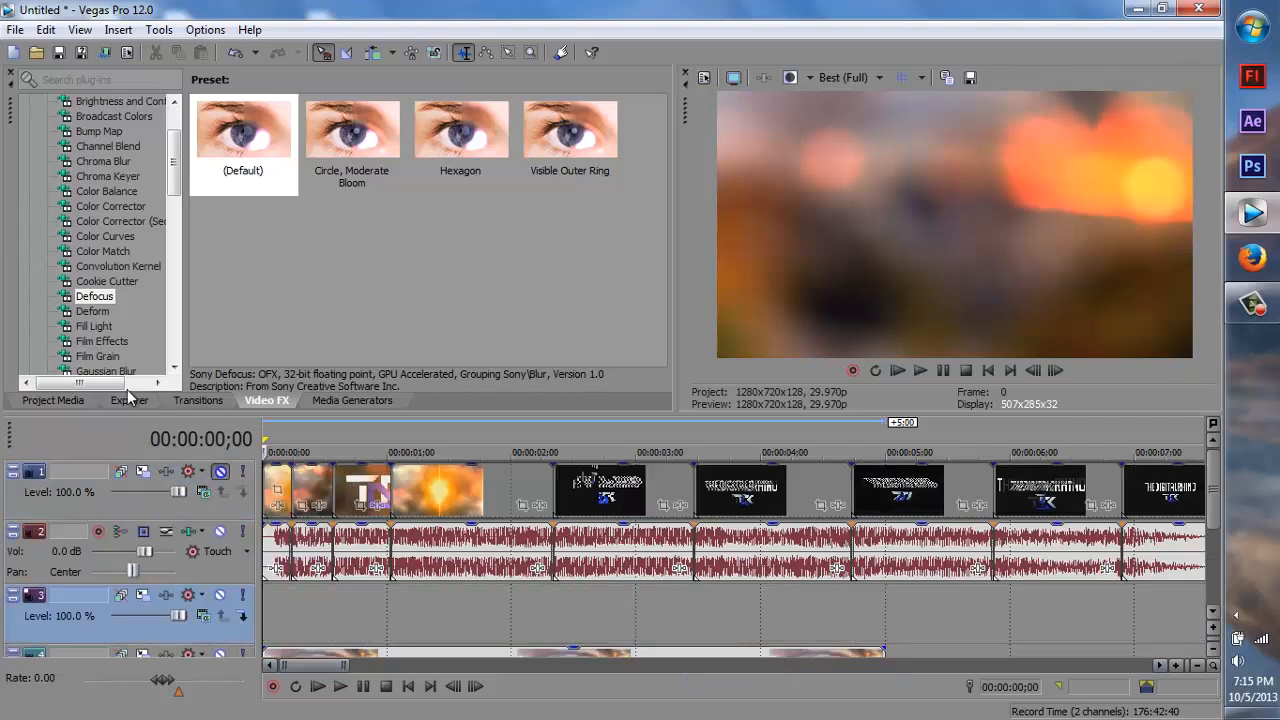
# Add a Noise Texture generated media event with the Plasma preset at the start of the empty track 3.
pyautogui.click(350, 400)
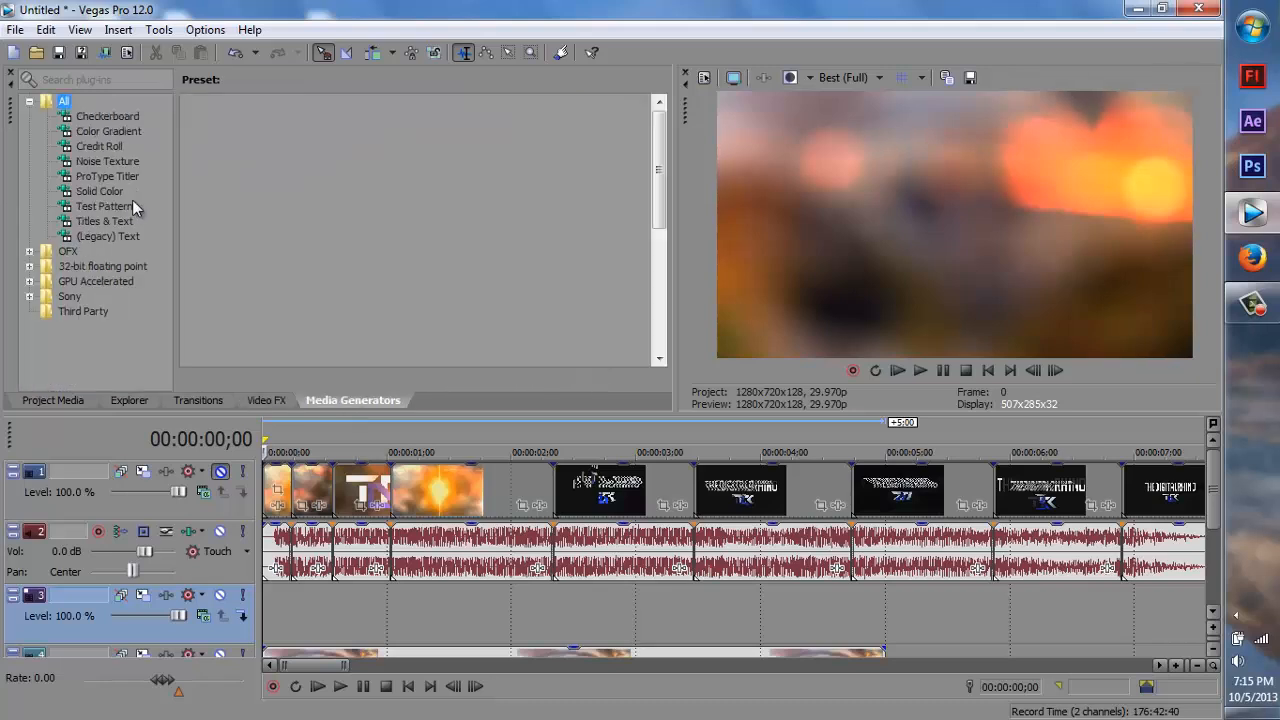
pyautogui.click(129, 160)
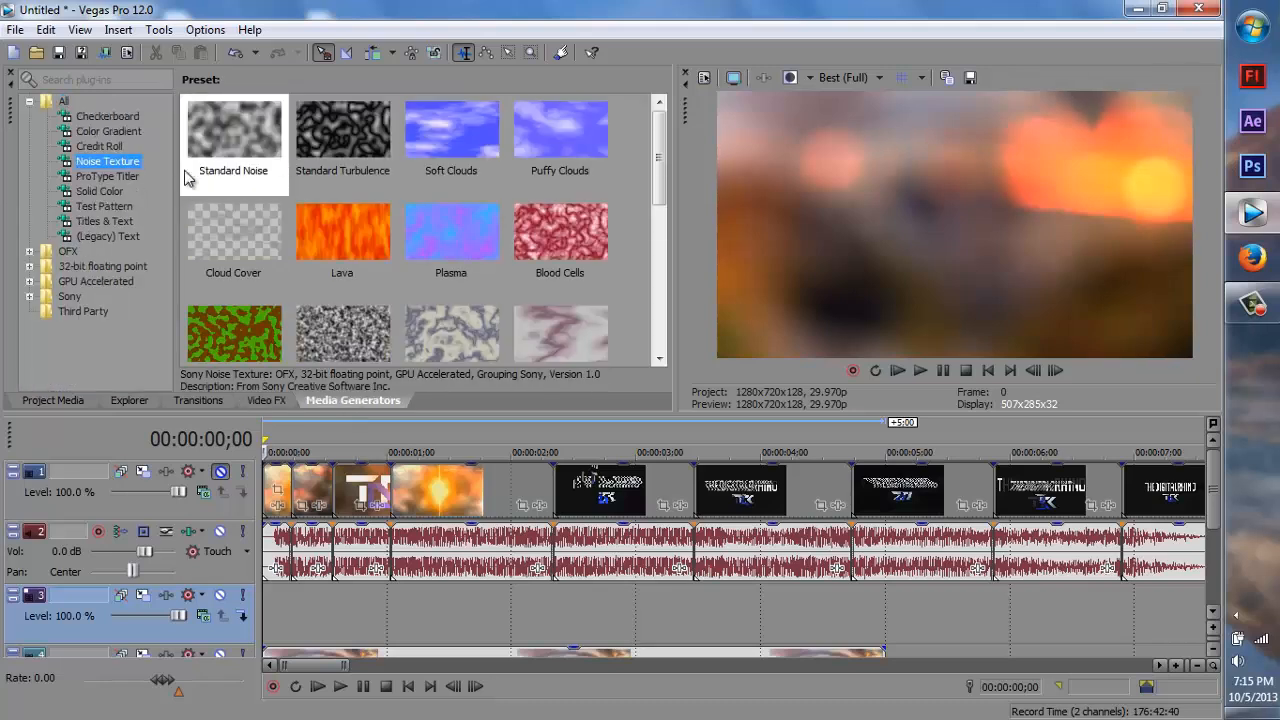
pyautogui.click(485, 240)
pyautogui.moveTo(466, 241); pyautogui.dragTo(266, 626)
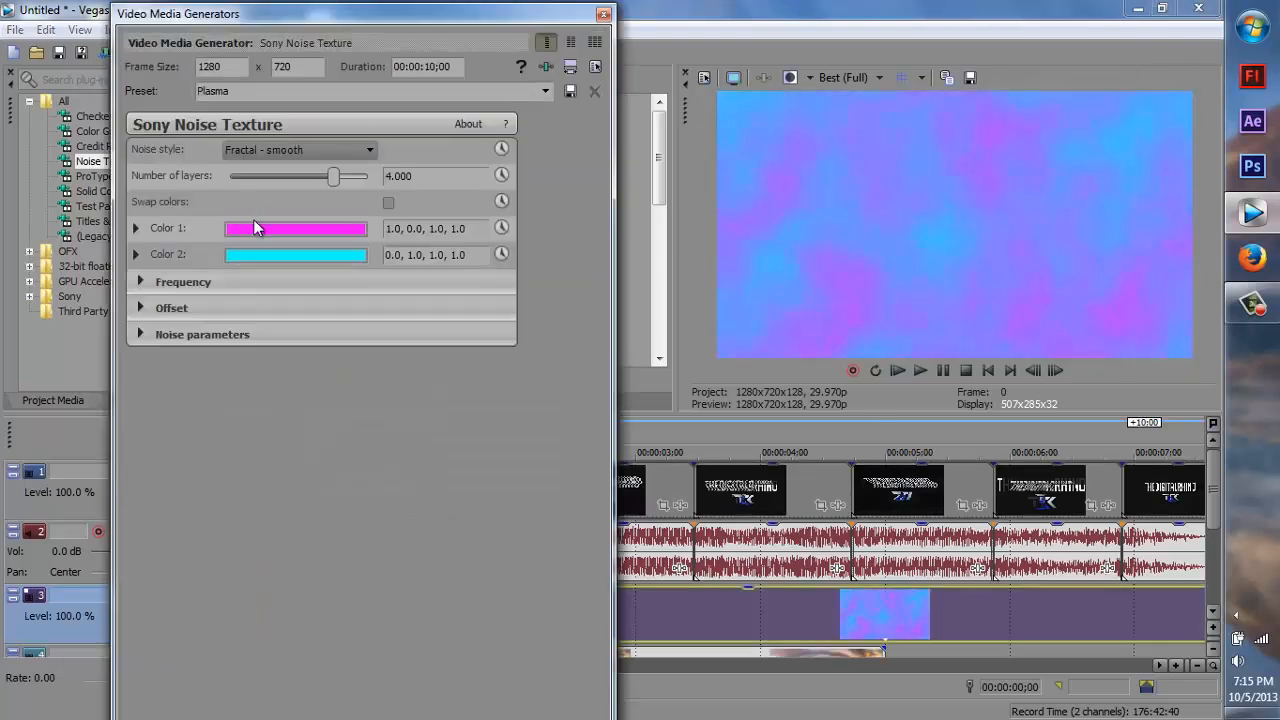
# Reduce the alpha of the noise texture's Color 1 to 0.0 so it is fully transparent.
pyautogui.click(255, 232)
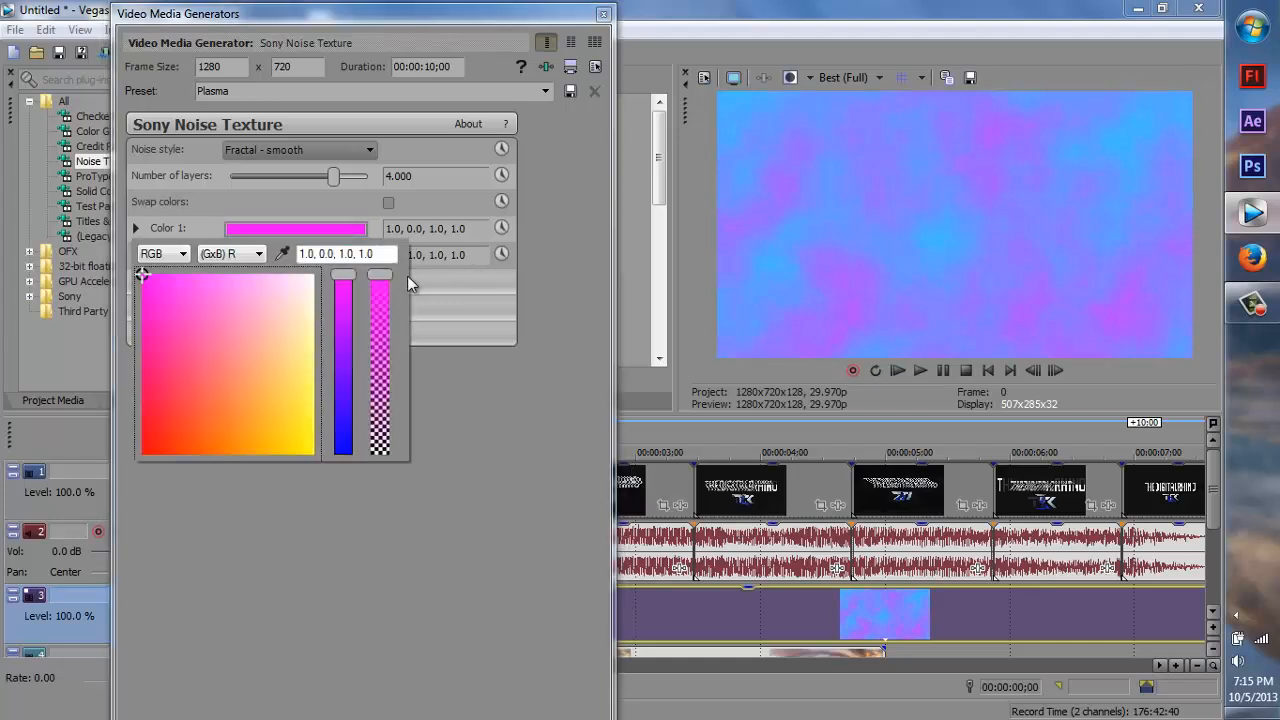
pyautogui.moveTo(383, 285); pyautogui.dragTo(376, 468)
pyautogui.click(389, 505)
# Change the noise texture's Color 2 to an opaque orange of 0.88, 0.39, 0.19, 1.0.
pyautogui.click(314, 256)
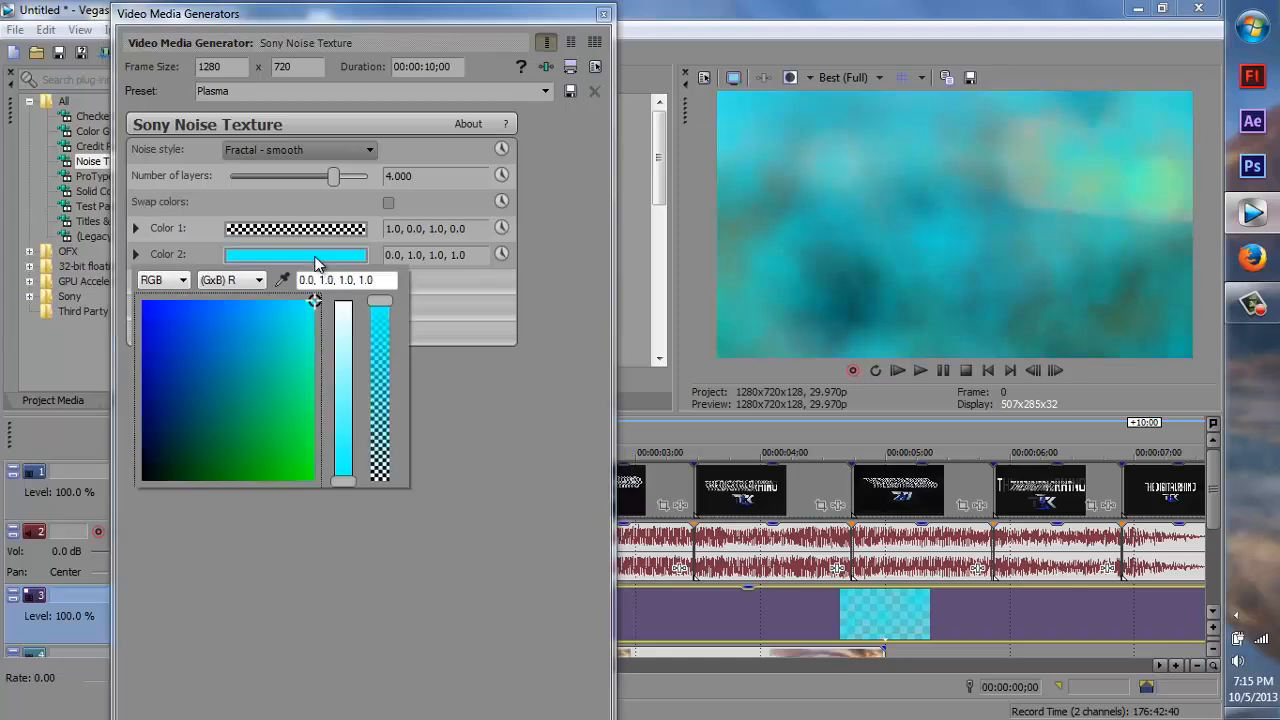
pyautogui.moveTo(280, 390); pyautogui.dragTo(206, 432)
pyautogui.click(349, 322)
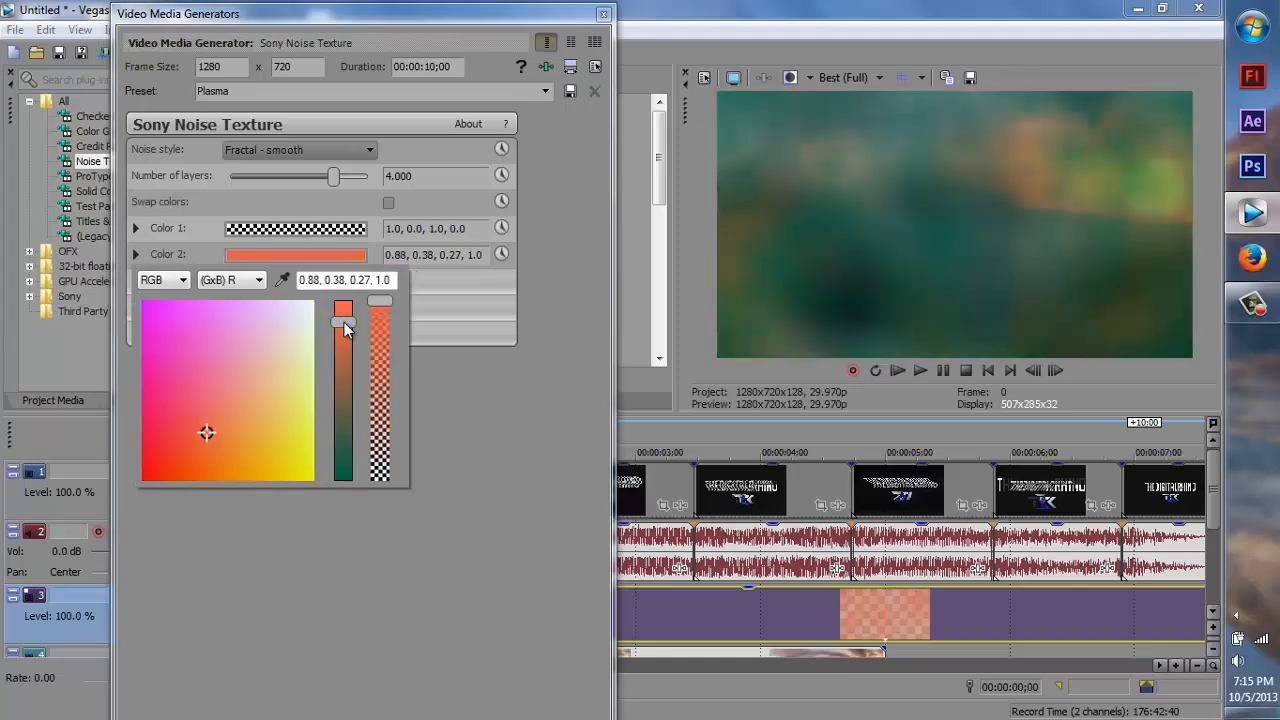
pyautogui.click(203, 440)
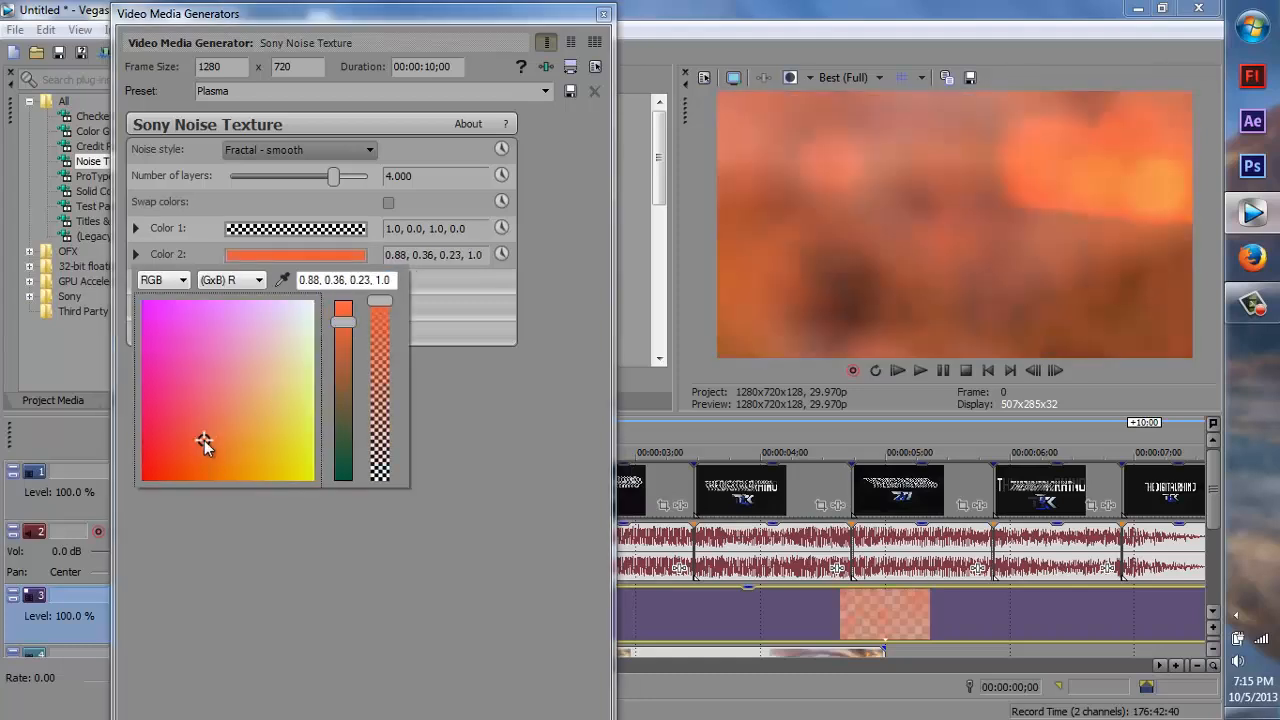
pyautogui.click(531, 392)
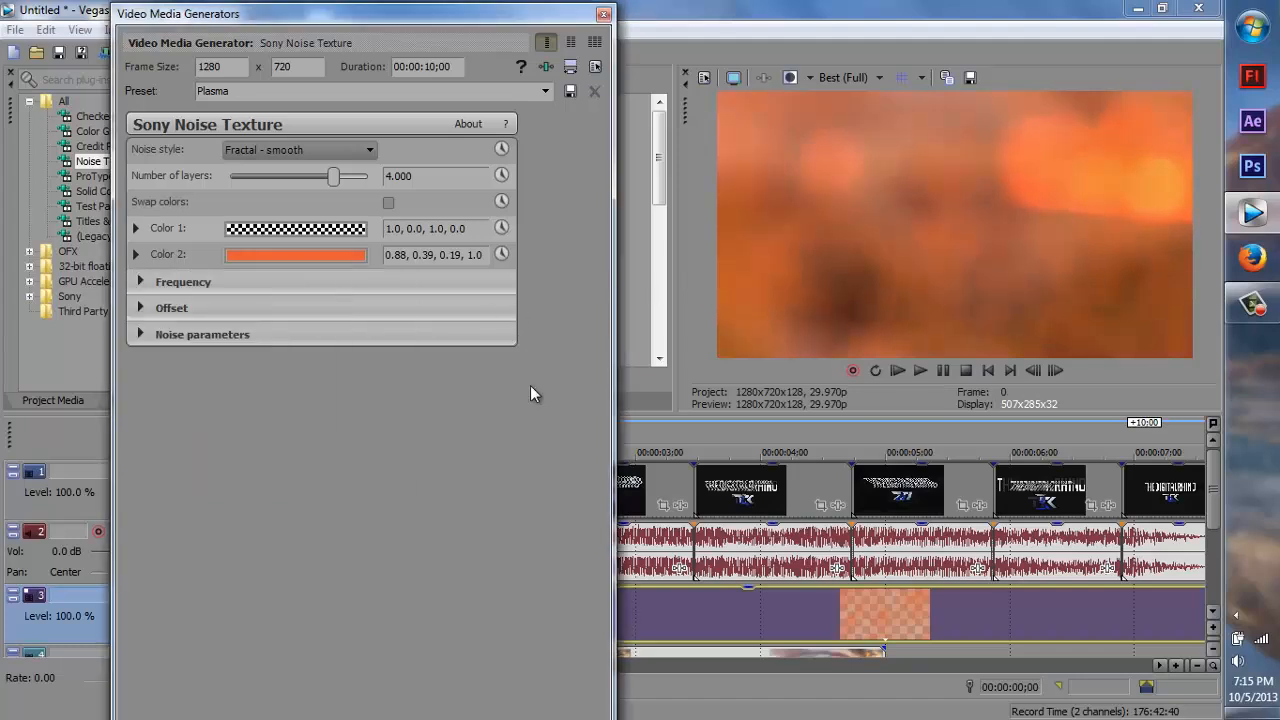
# Animate the noise texture's Offset progress from 0.000 at the start to 10.000 at 00:00:10;00, and close the generator settings.
pyautogui.click(140, 312)
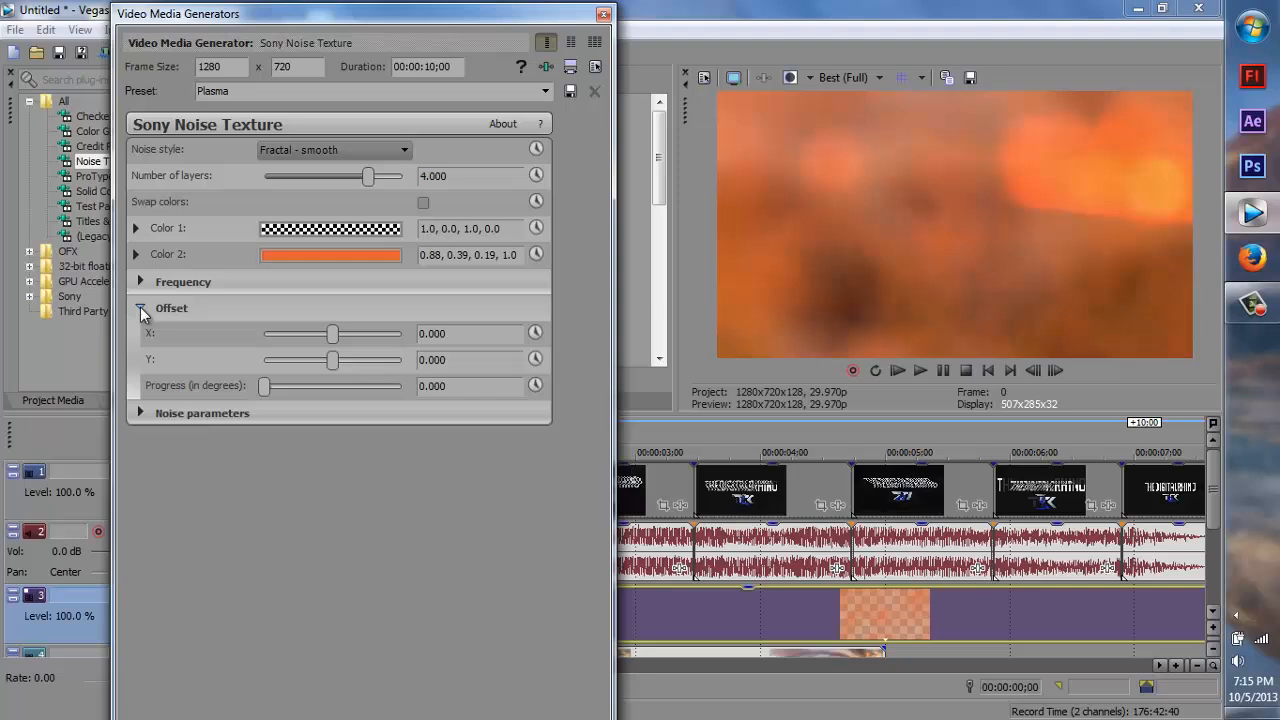
pyautogui.click(535, 387)
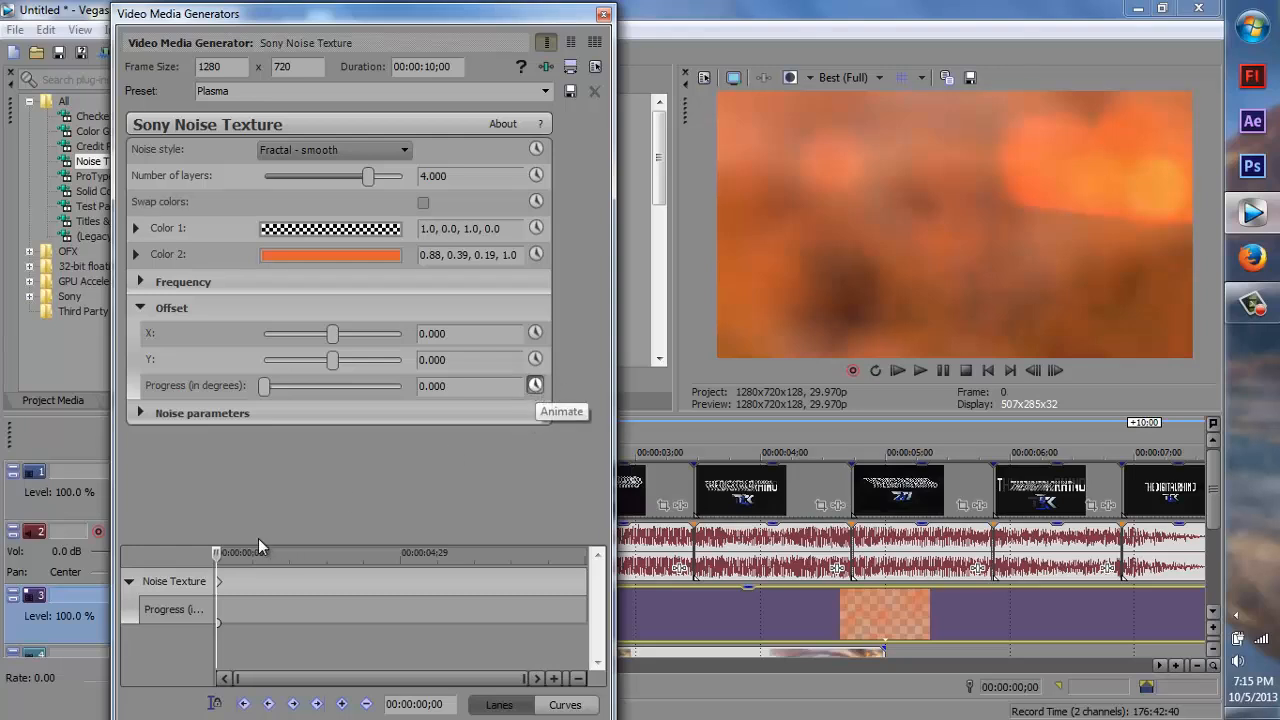
pyautogui.moveTo(220, 566); pyautogui.dragTo(786, 536)
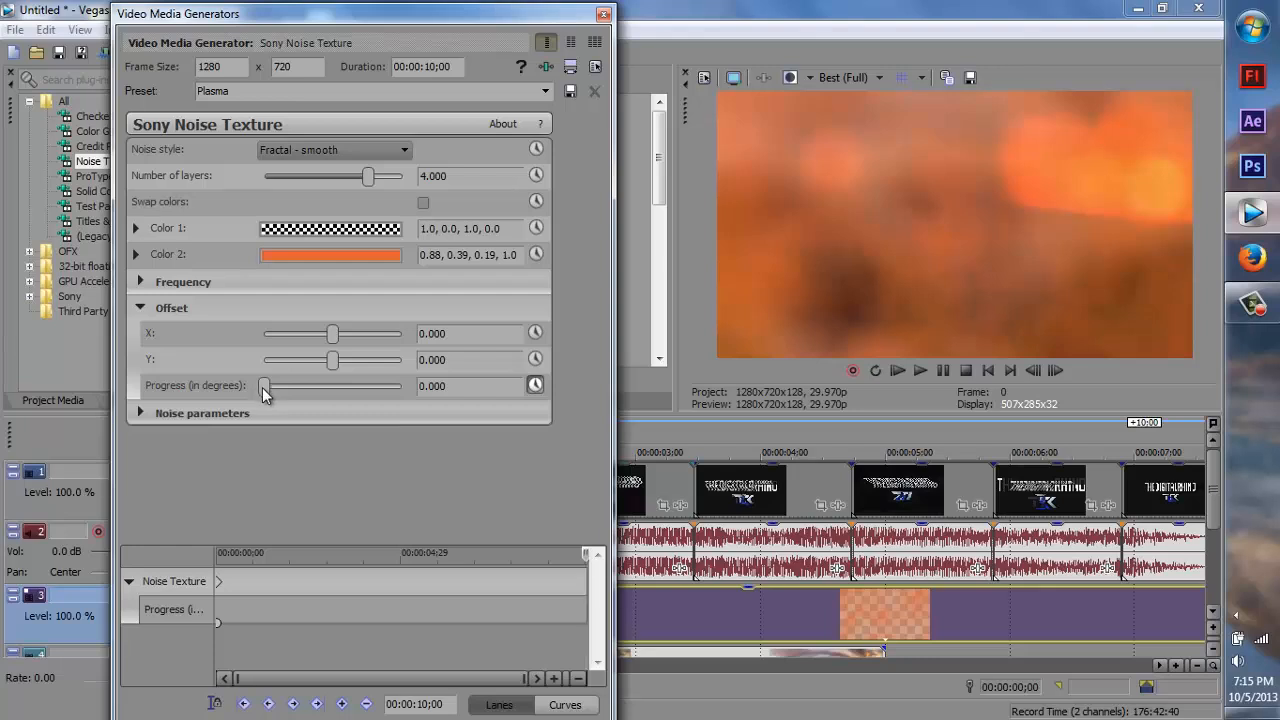
pyautogui.moveTo(260, 393); pyautogui.dragTo(523, 397)
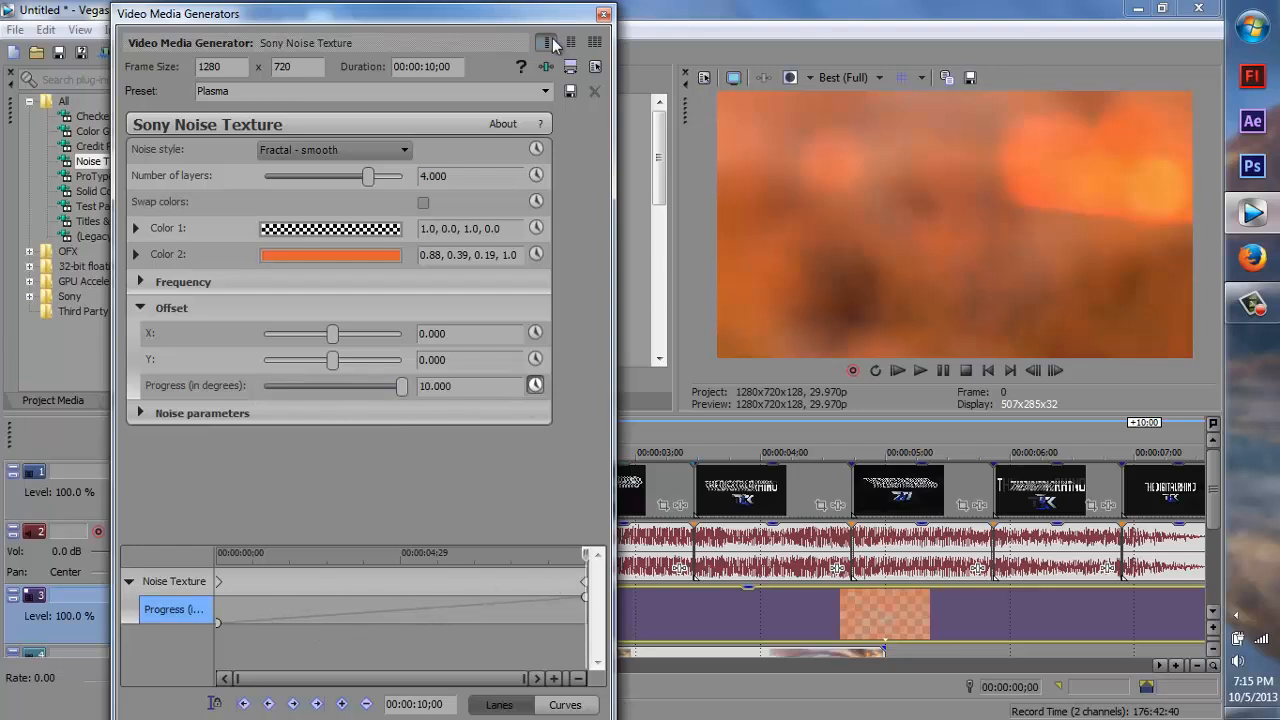
pyautogui.click(602, 15)
# Compare the composite at frame 13 with the finished intro by temporarily unmuting the reference video track.
pyautogui.scroll(-3, 548, 572)
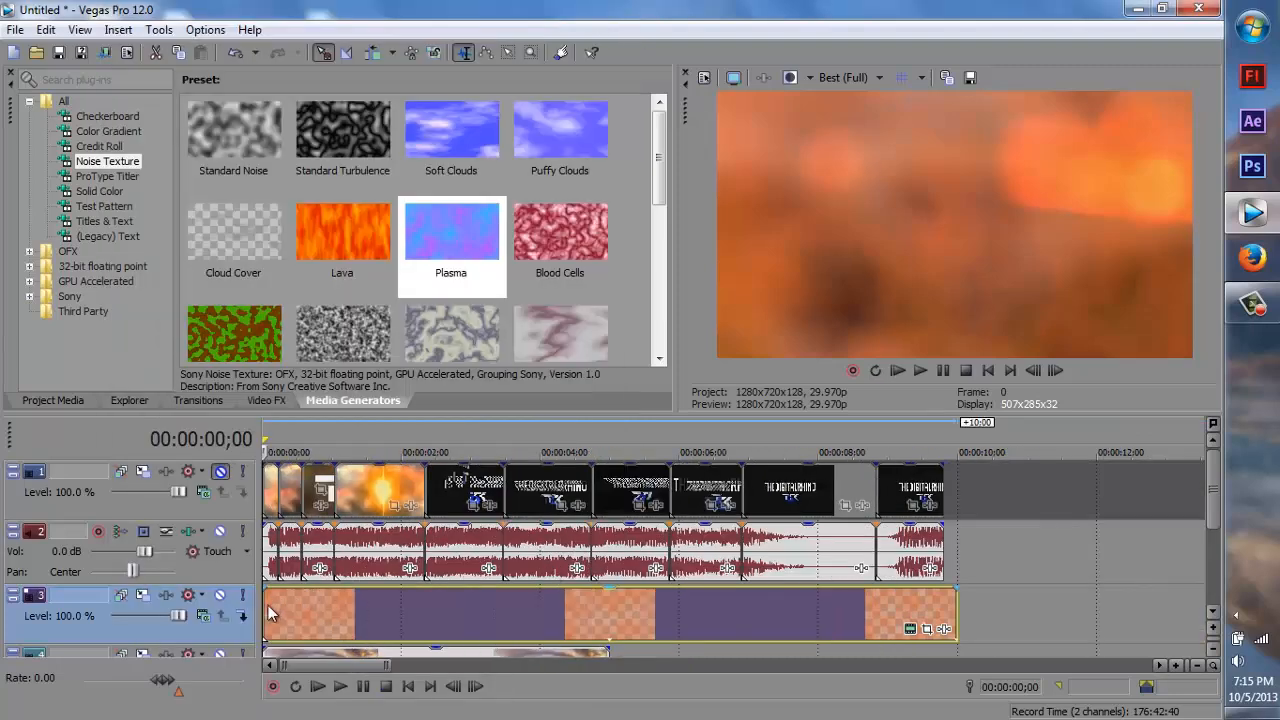
pyautogui.moveTo(270, 606)
pyautogui.mouseDown()
pyautogui.moveTo(298, 606)
pyautogui.moveTo(258, 608)
pyautogui.mouseUp()
pyautogui.scroll(3, 450, 540)
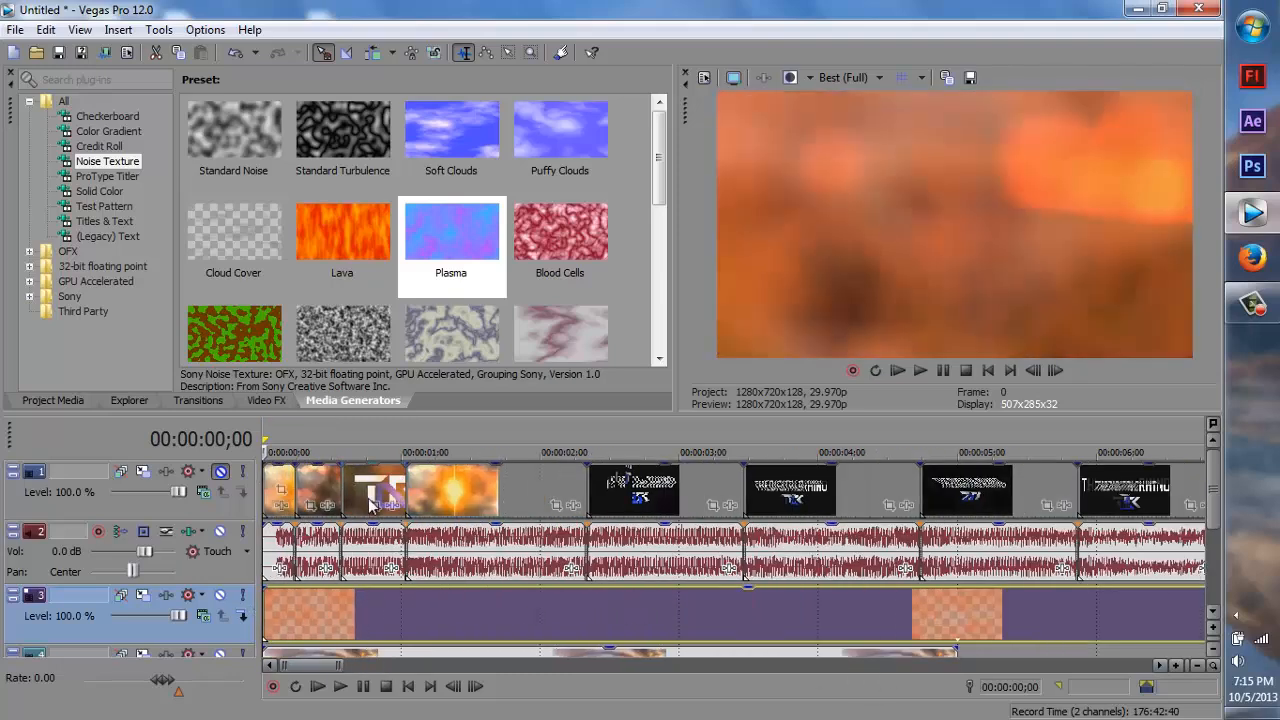
pyautogui.scroll(1, 335, 493)
pyautogui.moveTo(379, 444); pyautogui.dragTo(353, 448)
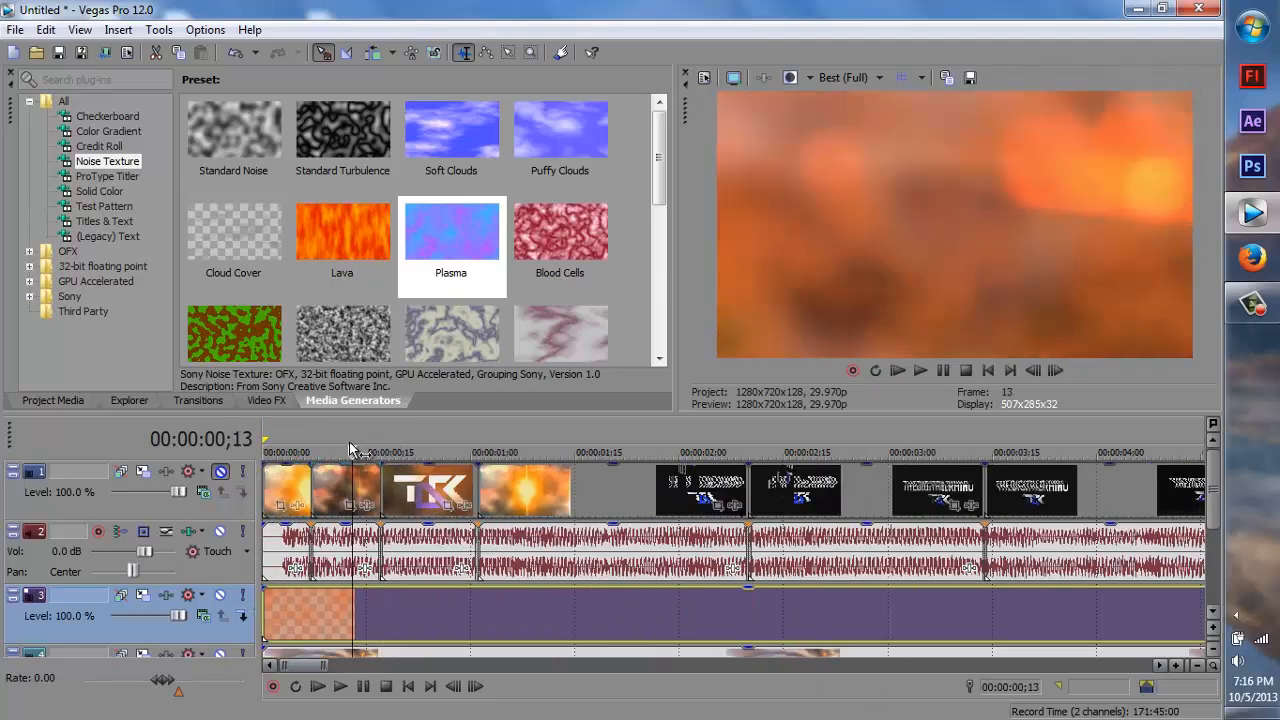
pyautogui.click(222, 473)
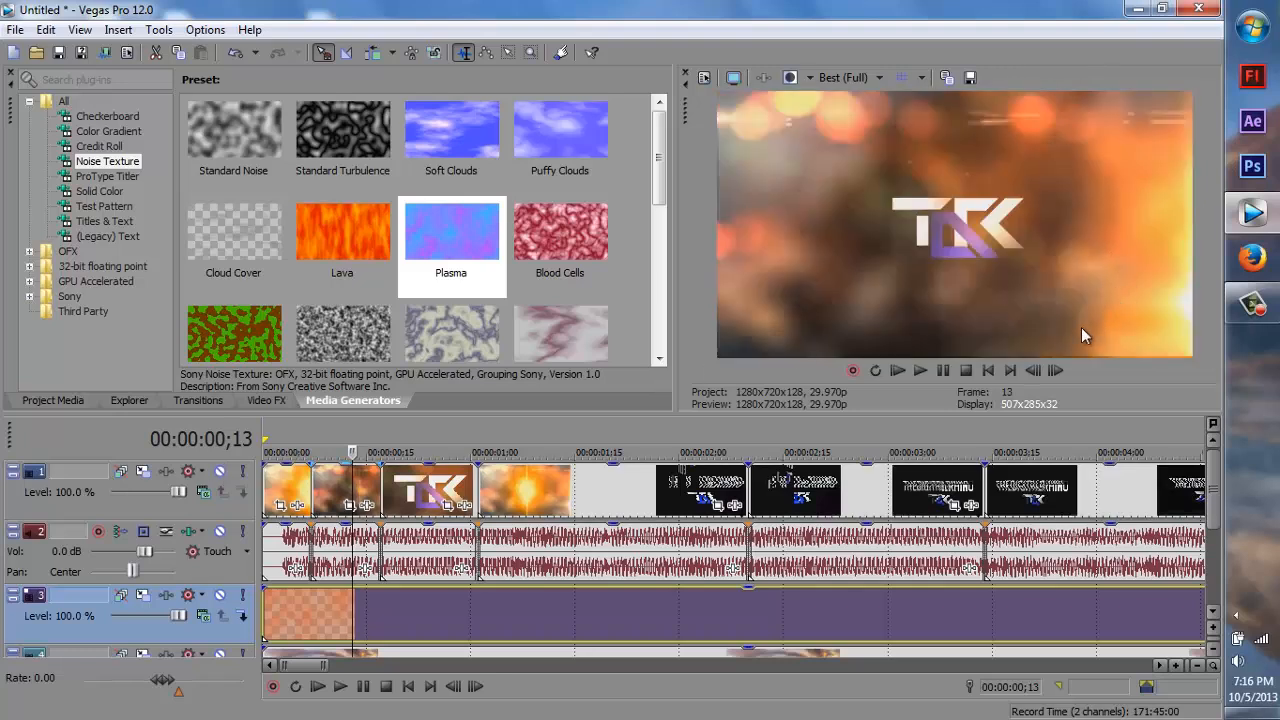
pyautogui.click(221, 473)
pyautogui.click(220, 473)
pyautogui.click(222, 474)
# Trim the end of the noise texture event to the reference clip's second cut, about 17 frames long.
pyautogui.scroll(-2, 533, 645)
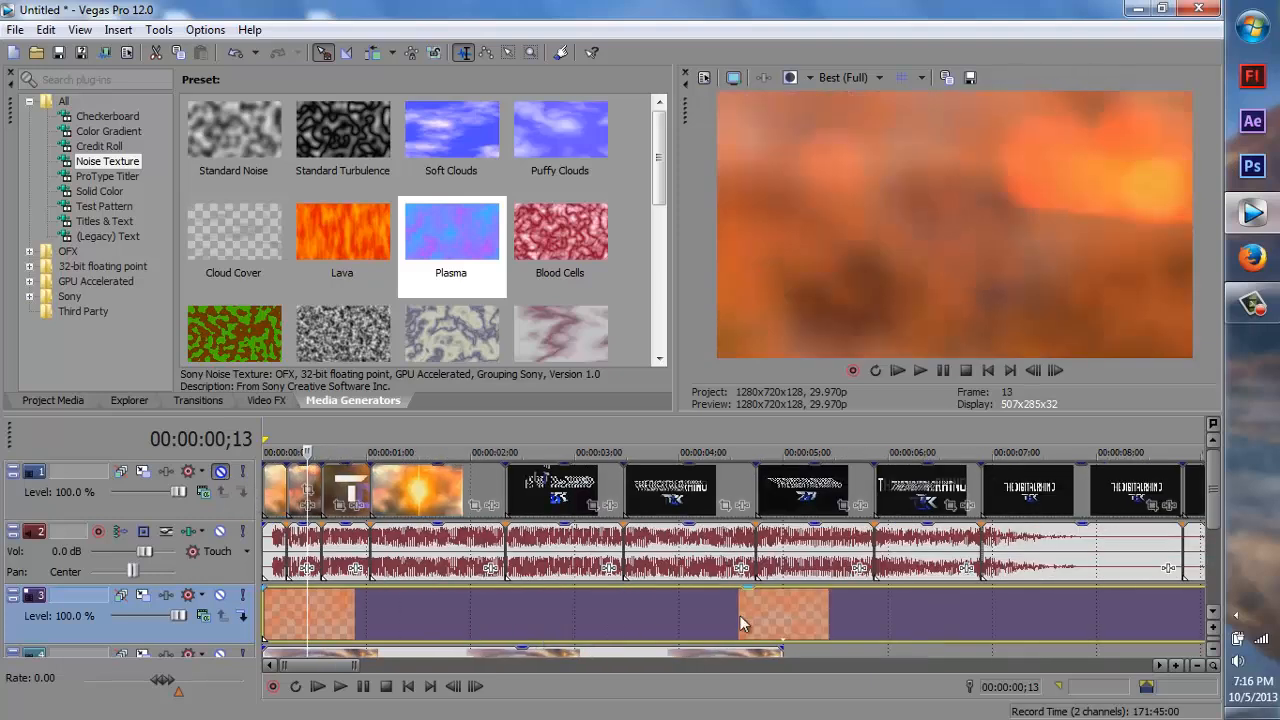
pyautogui.scroll(-2, 957, 620)
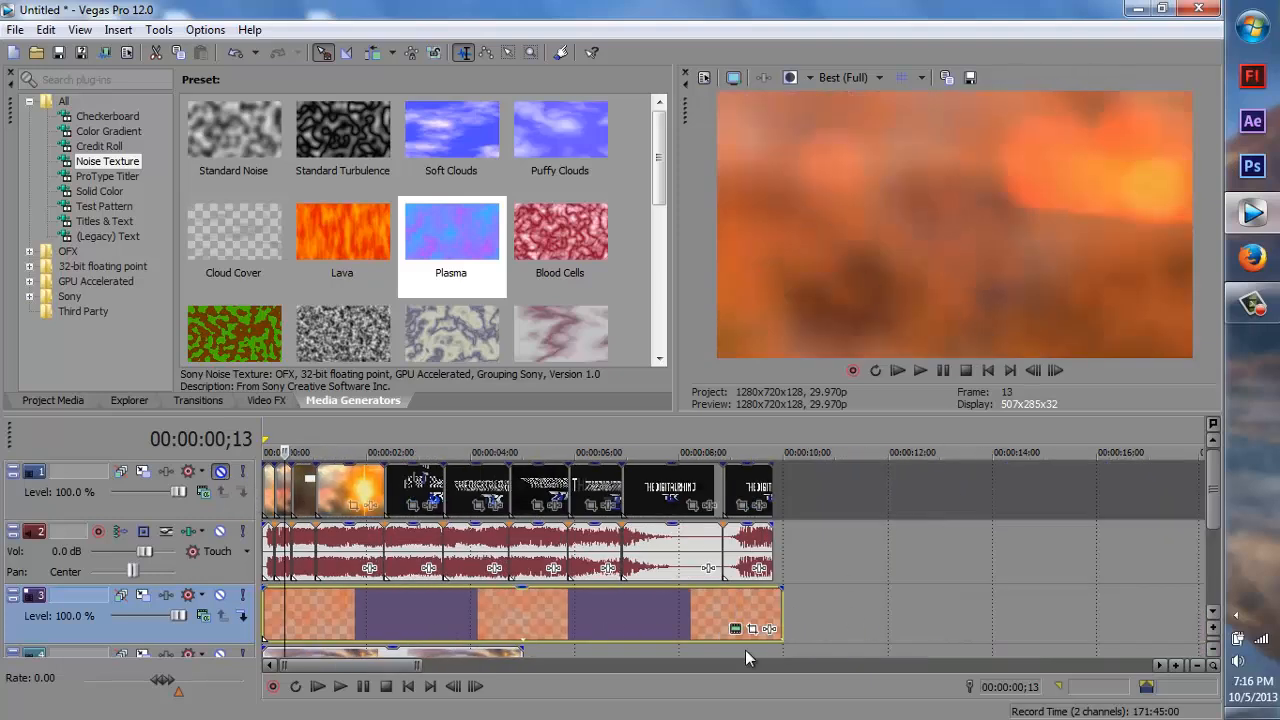
pyautogui.moveTo(782, 614); pyautogui.dragTo(283, 615)
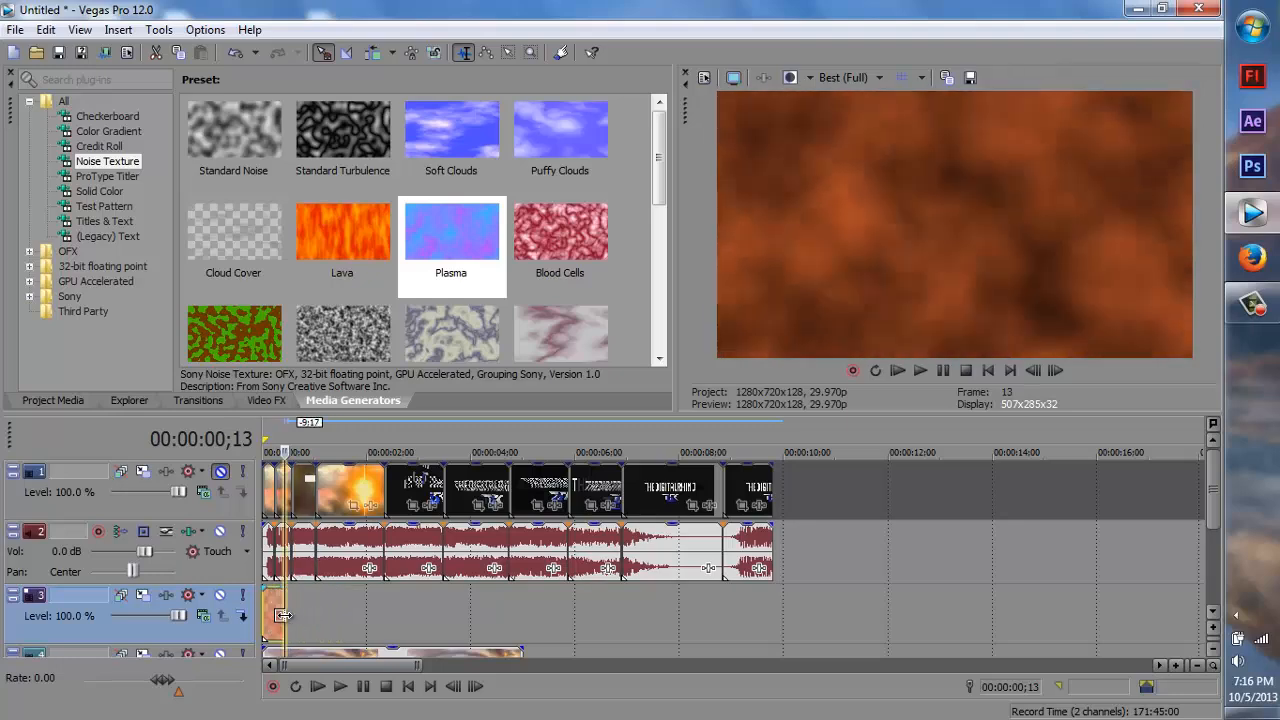
pyautogui.scroll(5, 591, 503)
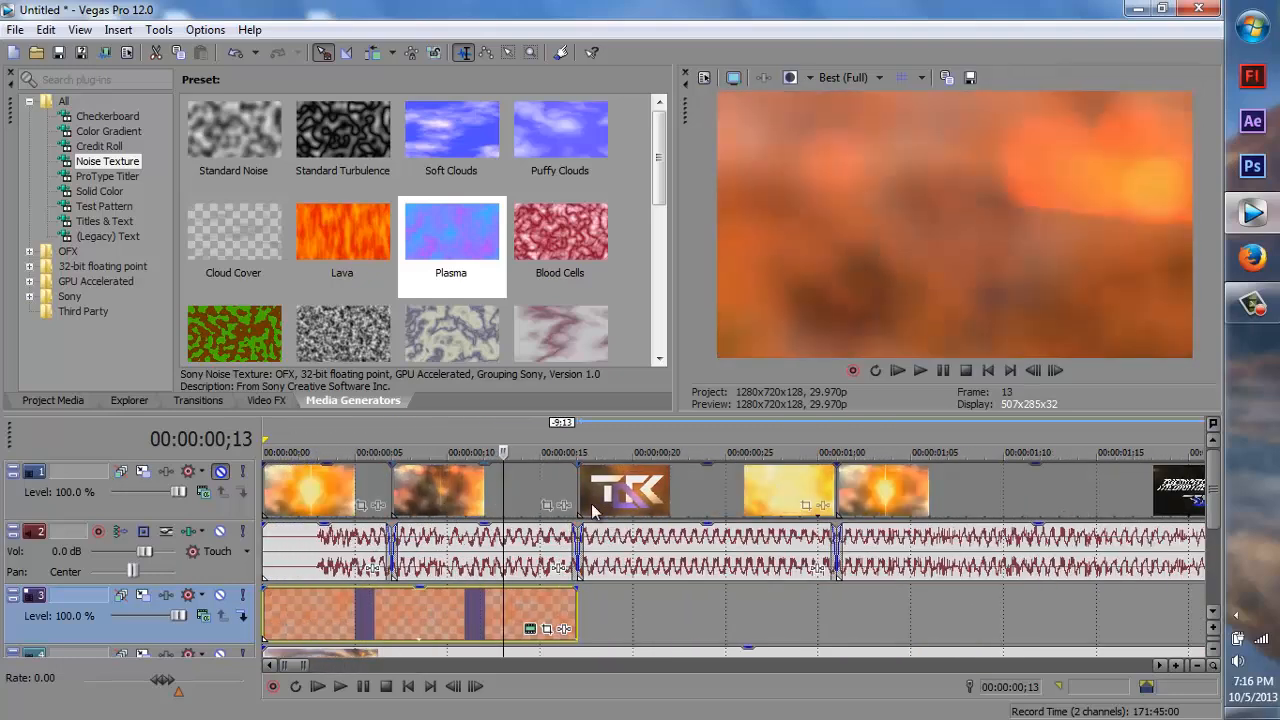
# Enable masking in the noise texture's Pan/Crop and draw a closed mask around its lower part, with a downward-curving upper edge.
pyautogui.click(546, 630)
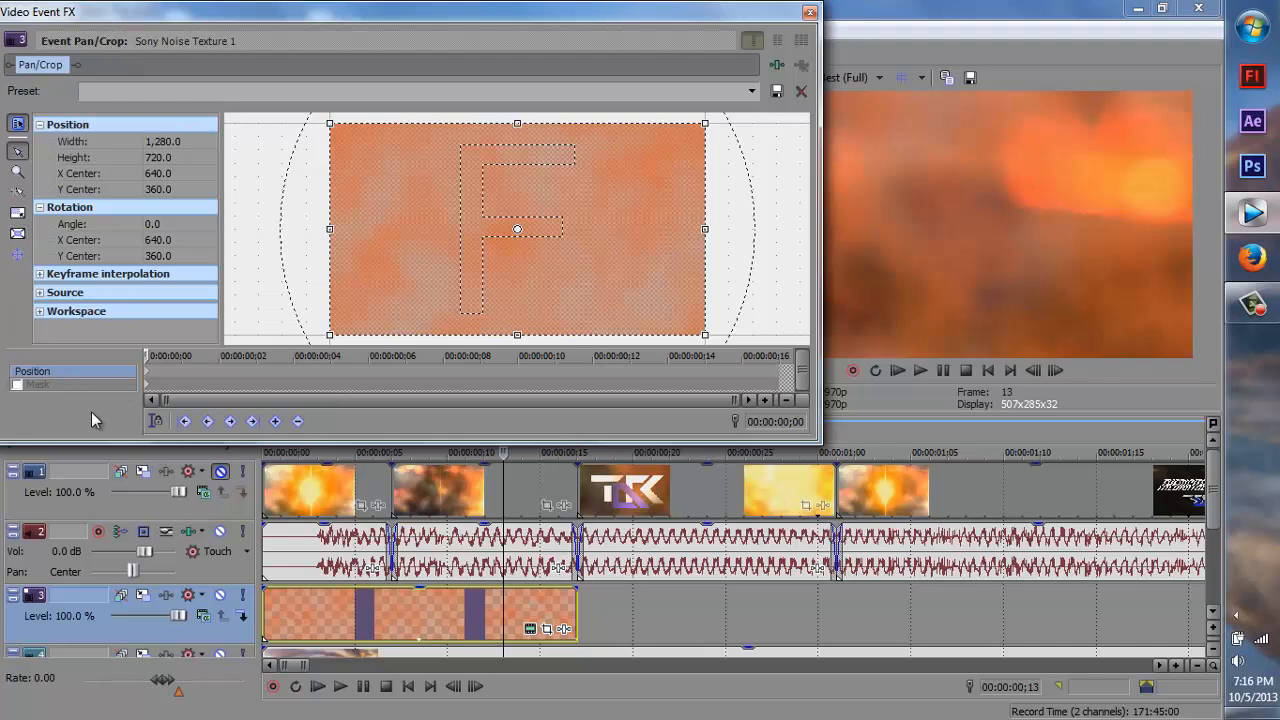
pyautogui.click(40, 388)
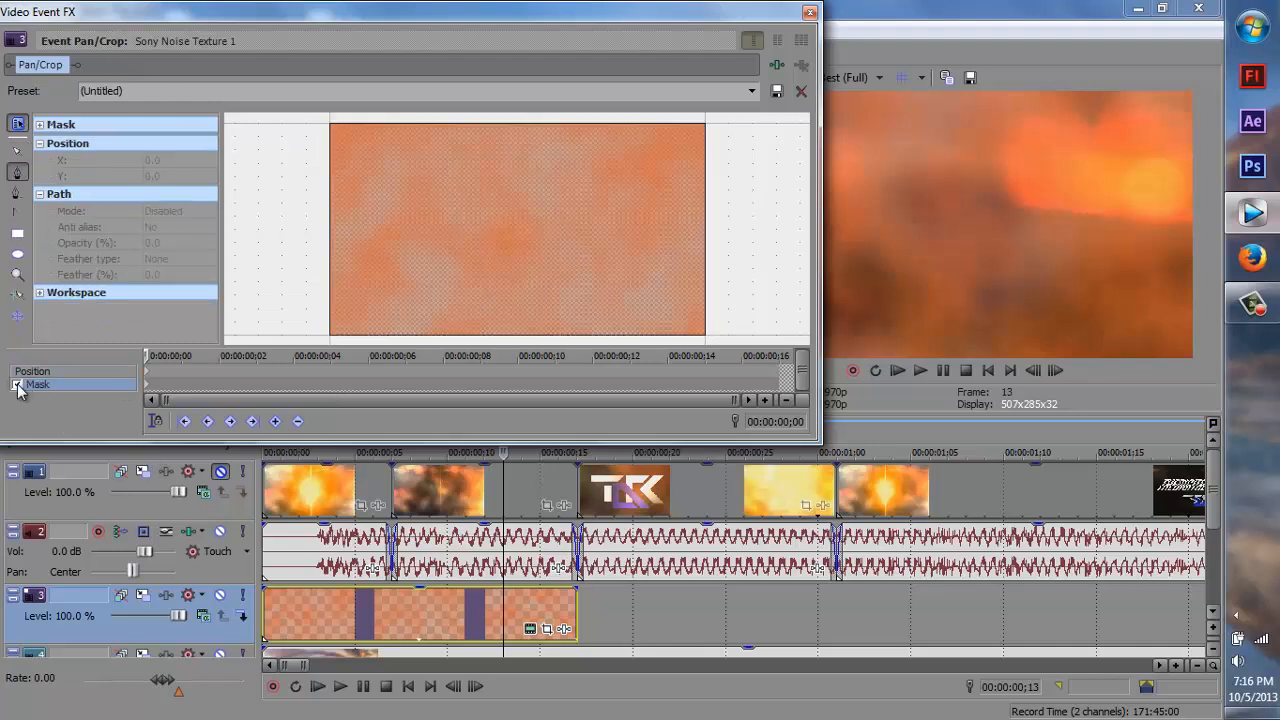
pyautogui.click(19, 174)
pyautogui.click(316, 226)
pyautogui.click(359, 253)
pyautogui.click(401, 269)
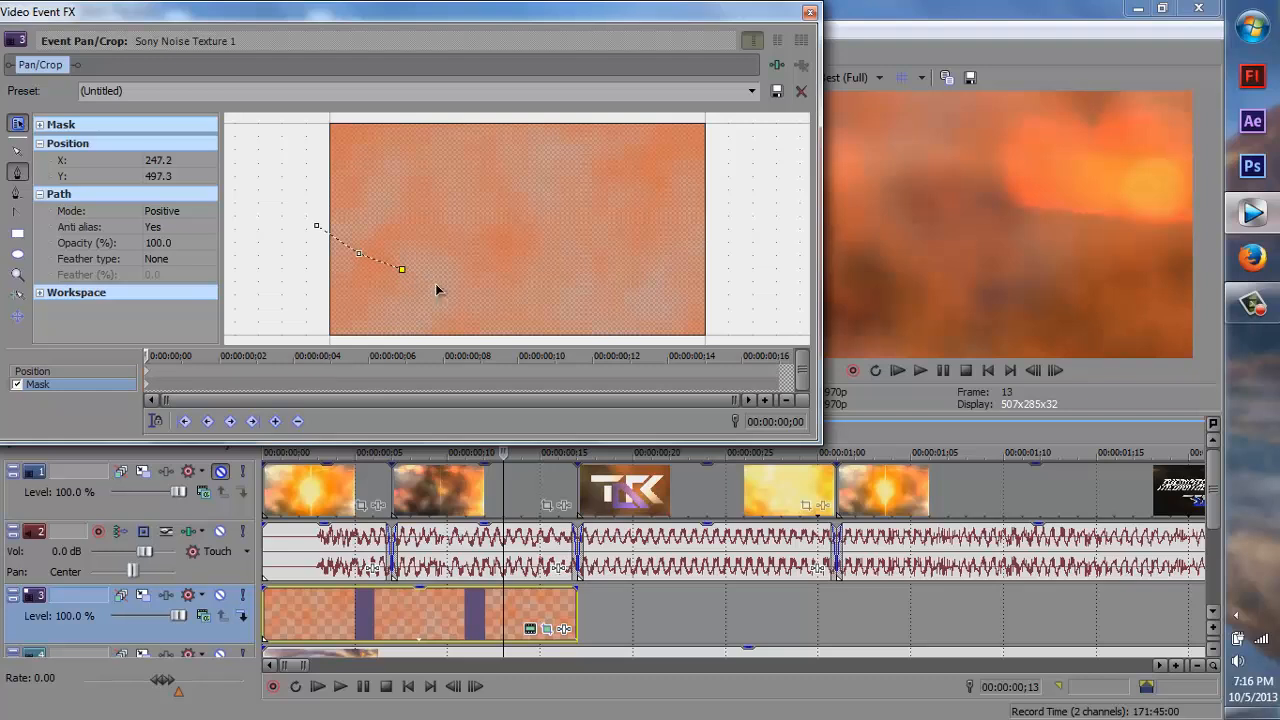
pyautogui.click(436, 285)
pyautogui.click(492, 299)
pyautogui.click(543, 307)
pyautogui.click(591, 300)
pyautogui.click(639, 284)
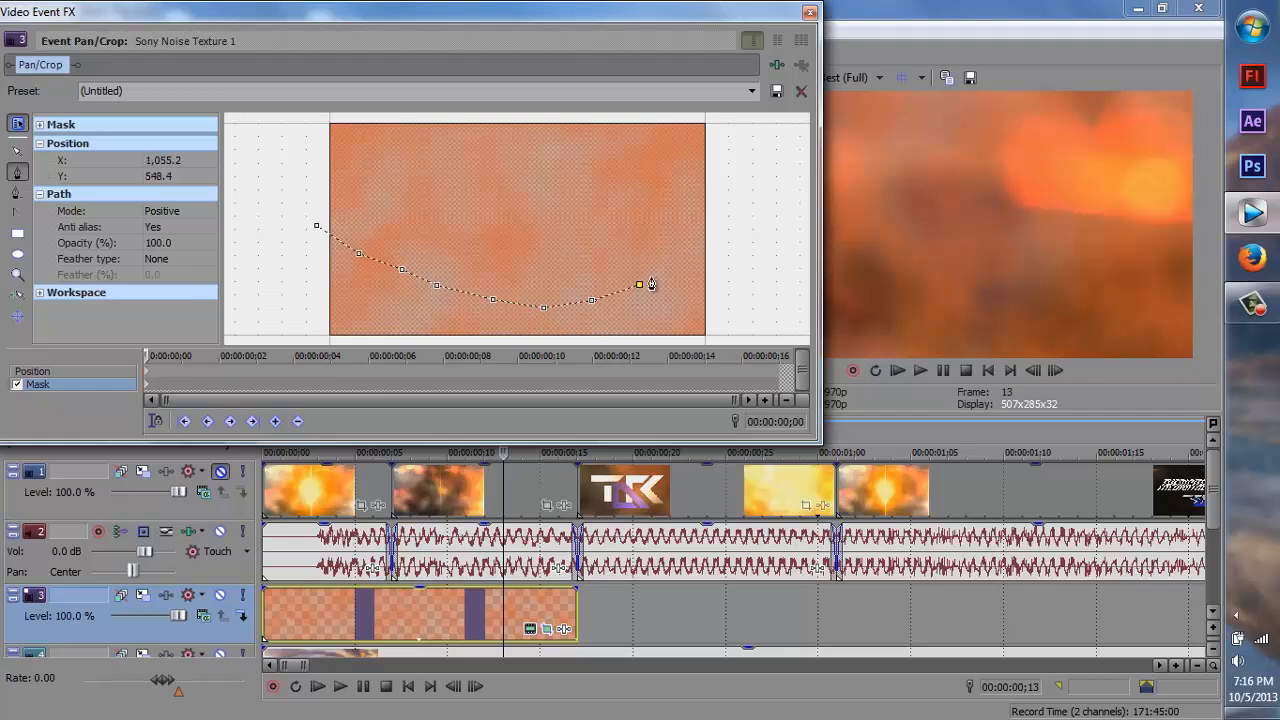
pyautogui.click(664, 261)
pyautogui.click(692, 240)
pyautogui.click(721, 226)
pyautogui.click(756, 238)
pyautogui.click(758, 253)
pyautogui.click(755, 302)
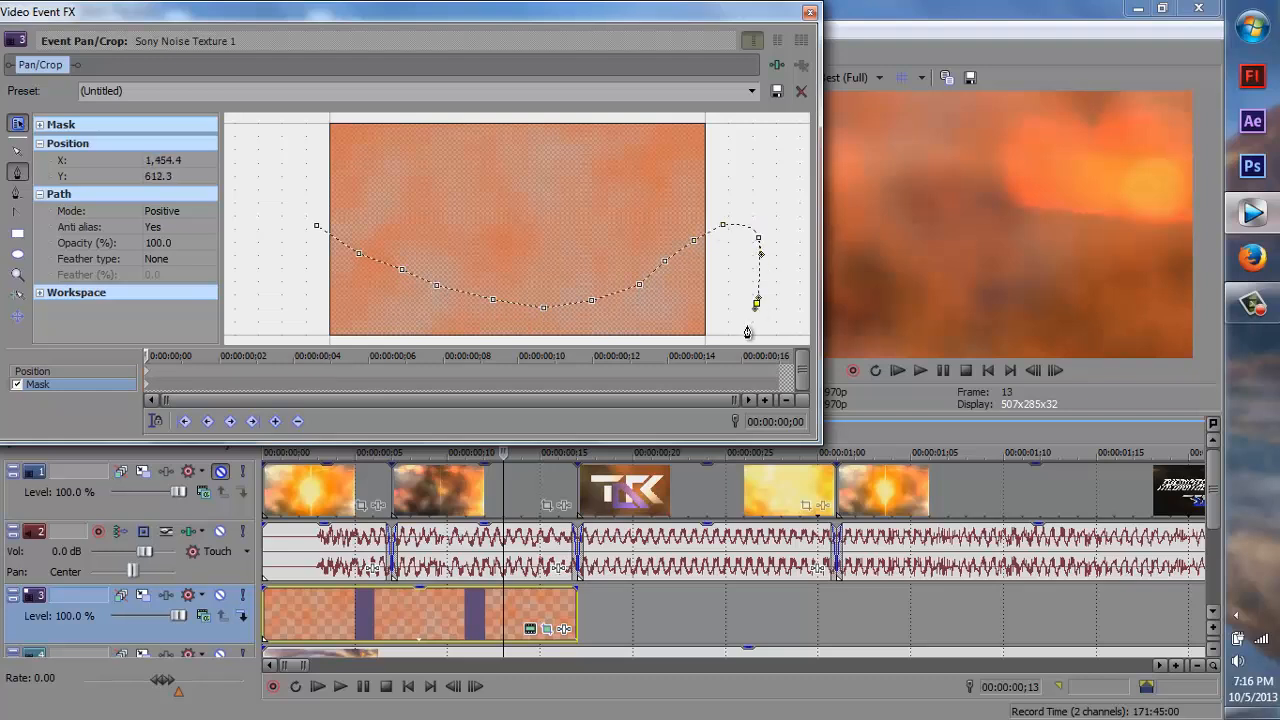
pyautogui.scroll(-2, 740, 332)
pyautogui.click(722, 323)
pyautogui.click(637, 335)
pyautogui.click(538, 341)
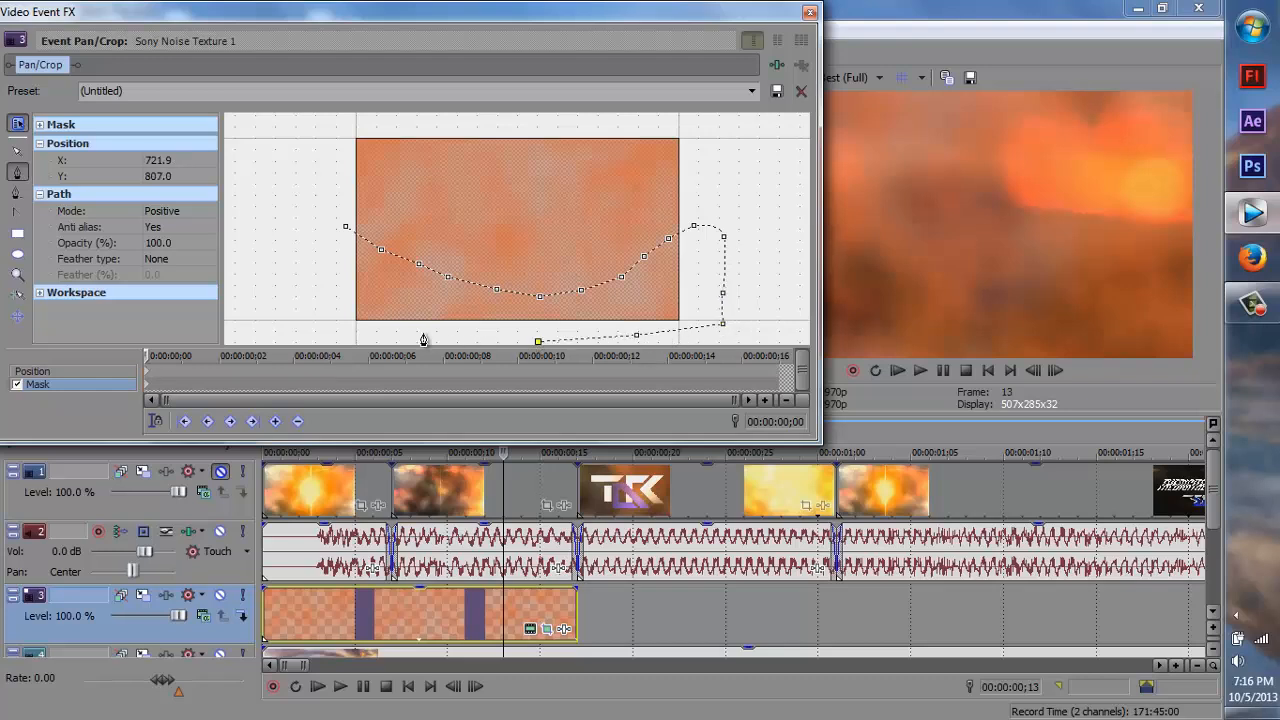
pyautogui.click(417, 333)
pyautogui.click(320, 330)
pyautogui.click(344, 227)
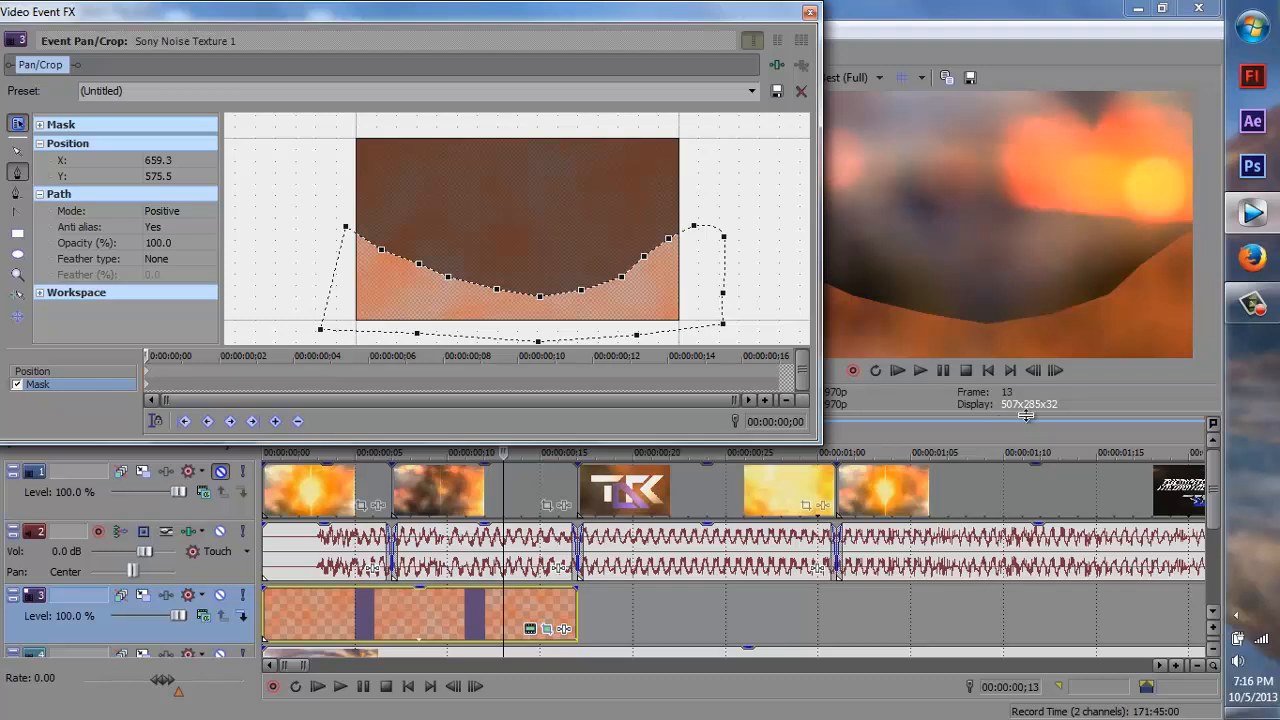
# Set the mask's feather type to Out with a feather of 26.0%, and close the Pan/Crop settings.
pyautogui.click(166, 258)
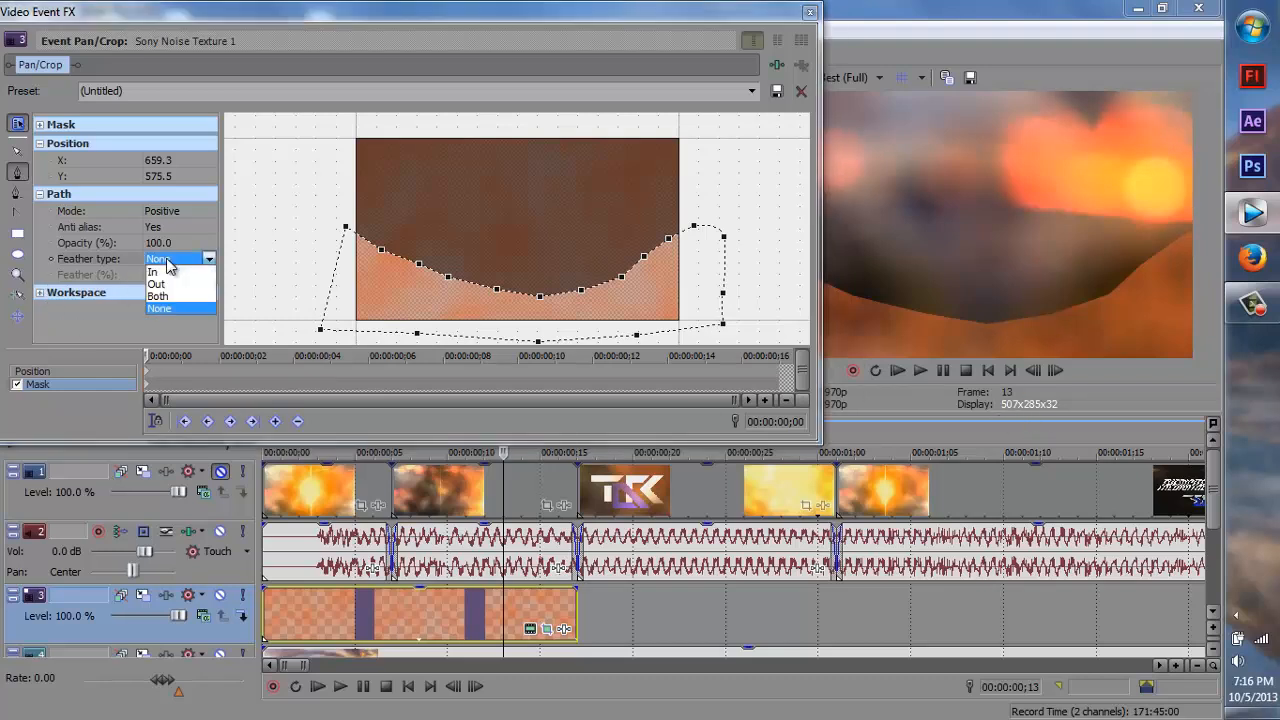
pyautogui.click(155, 286)
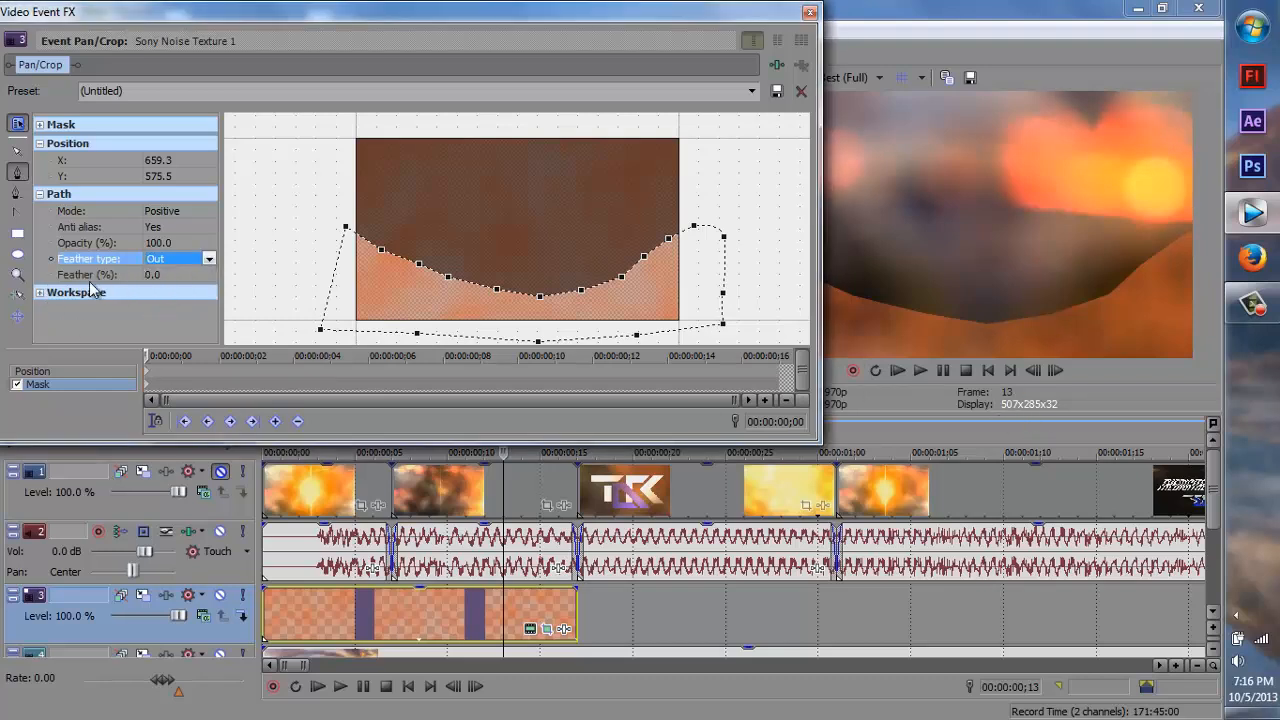
pyautogui.click(112, 279)
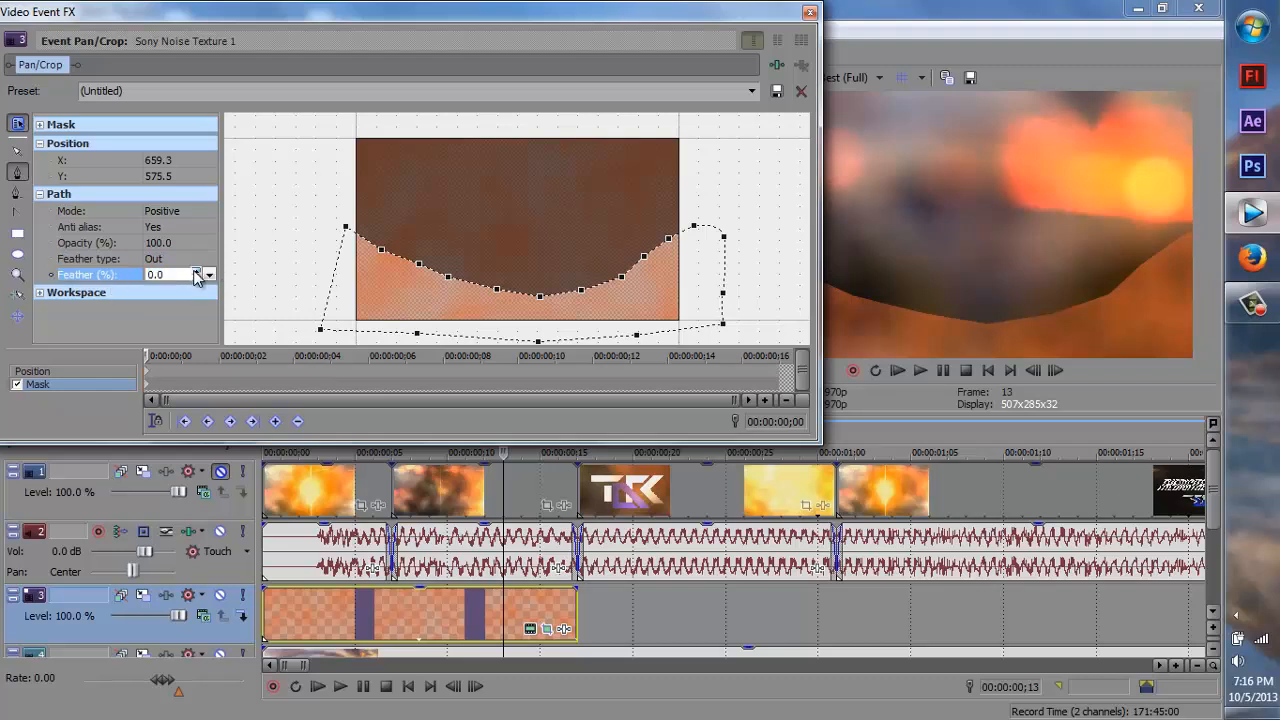
pyautogui.moveTo(195, 272); pyautogui.dragTo(196, 273)
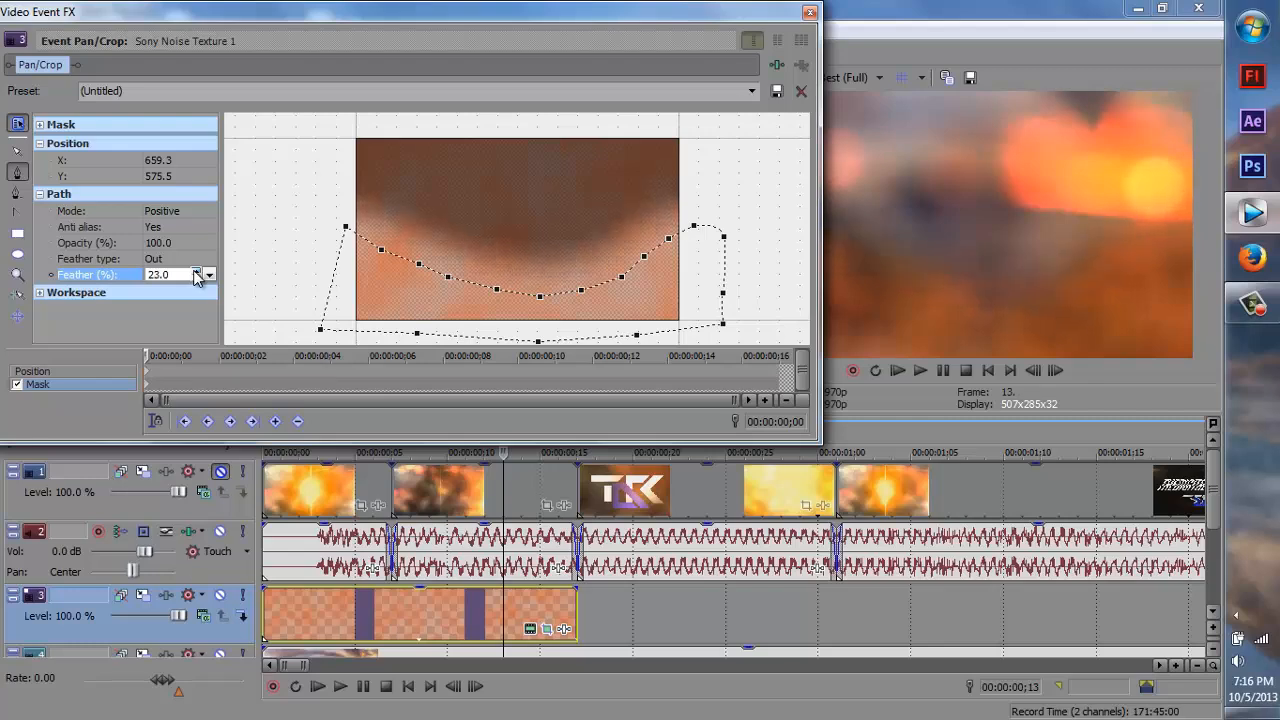
pyautogui.moveTo(196, 277); pyautogui.dragTo(196, 277)
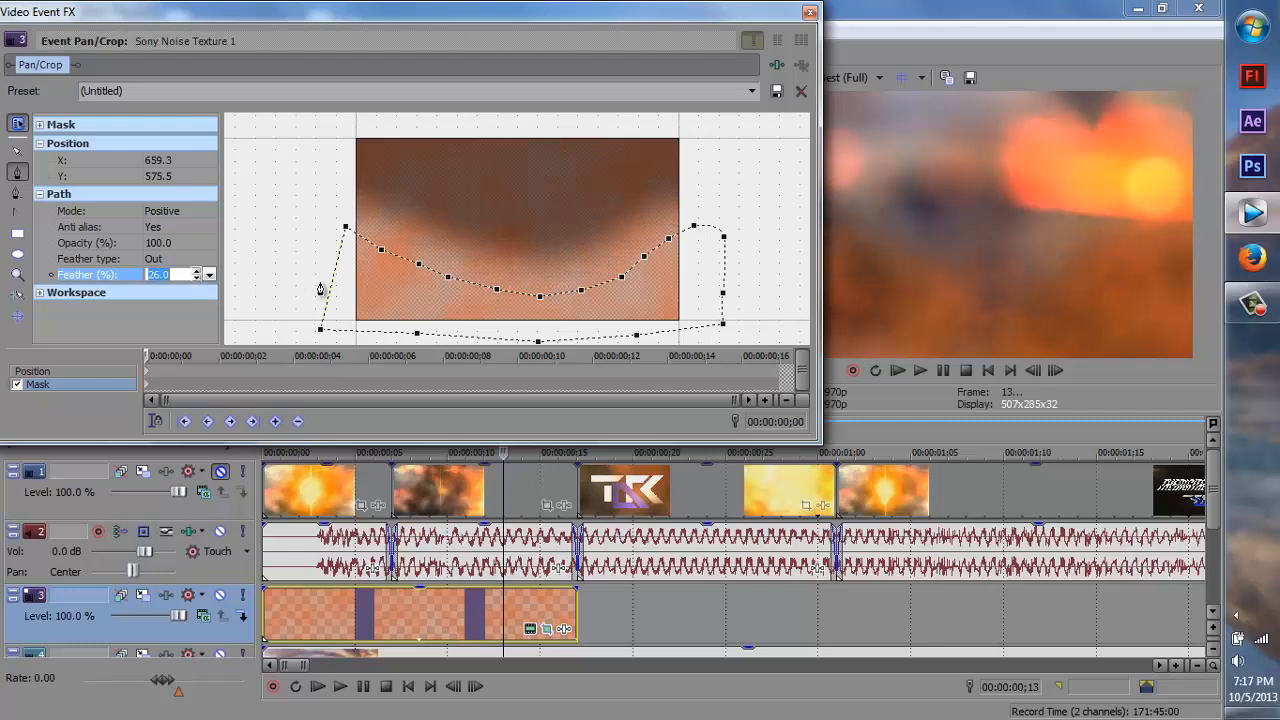
pyautogui.click(810, 12)
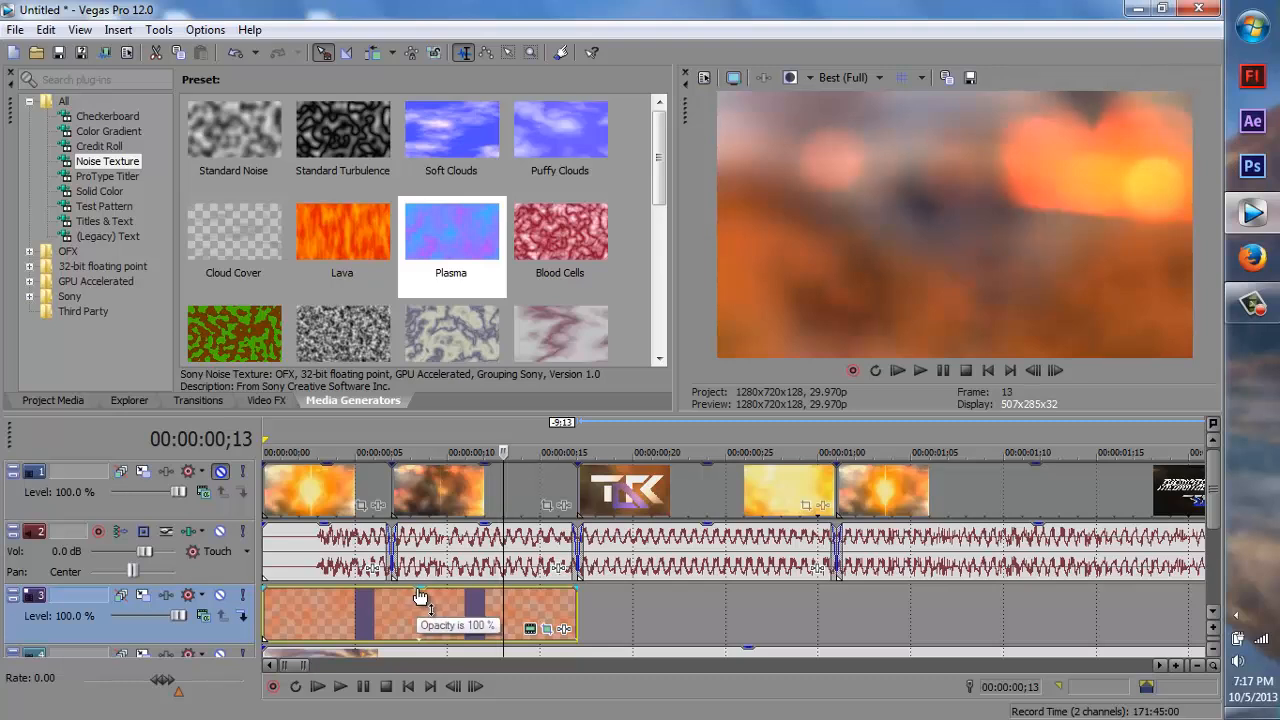
# Lower the noise texture event's opacity to roughly half and play the composite from the beginning.
pyautogui.moveTo(420, 597)
pyautogui.mouseDown()
pyautogui.moveTo(427, 628)
pyautogui.moveTo(433, 616)
pyautogui.mouseUp()
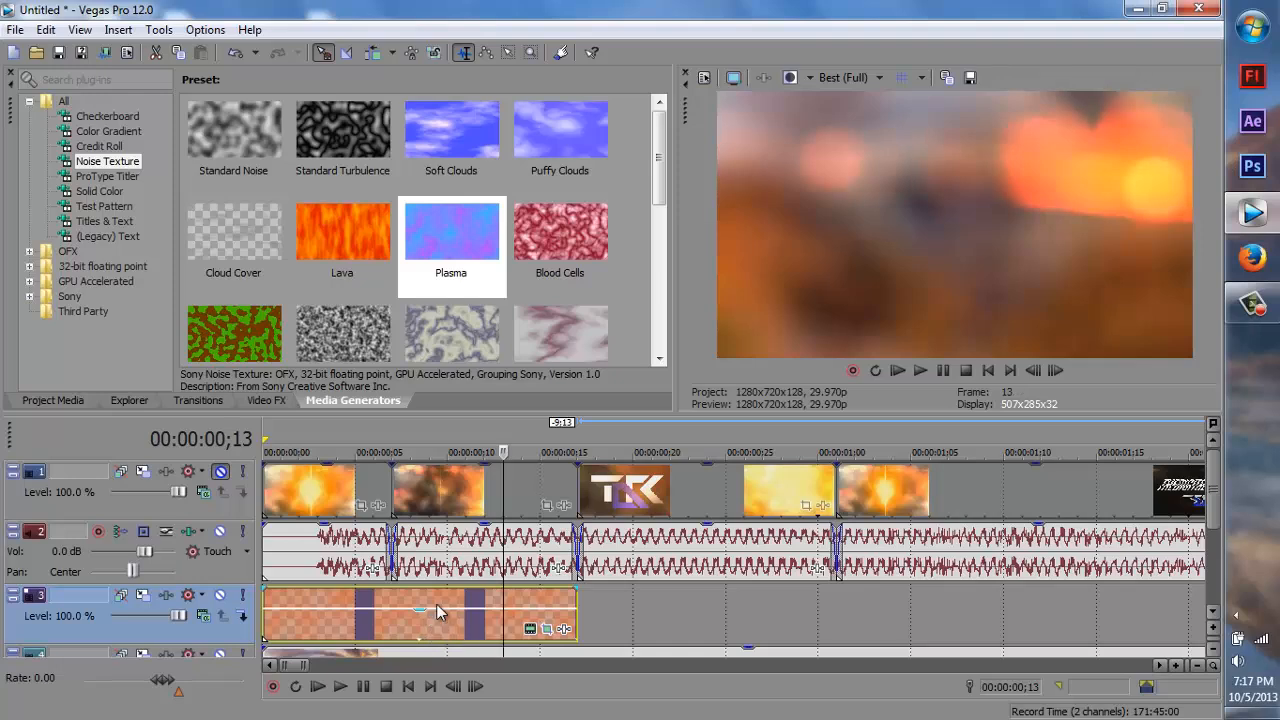
pyautogui.click(287, 432)
pyautogui.scroll(-4, 287, 515)
pyautogui.press('space')
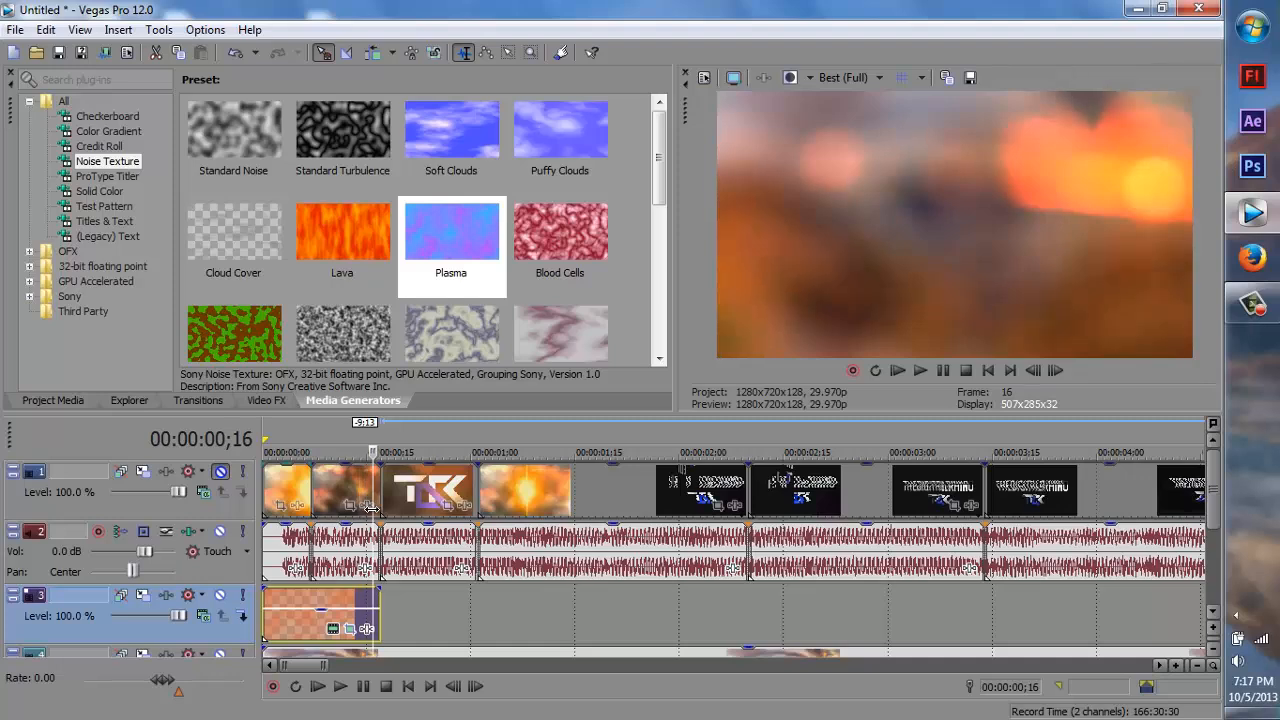
# Insert a new empty video track above the noise texture track.
pyautogui.press('Home')
pyautogui.scroll(2, 340, 568)
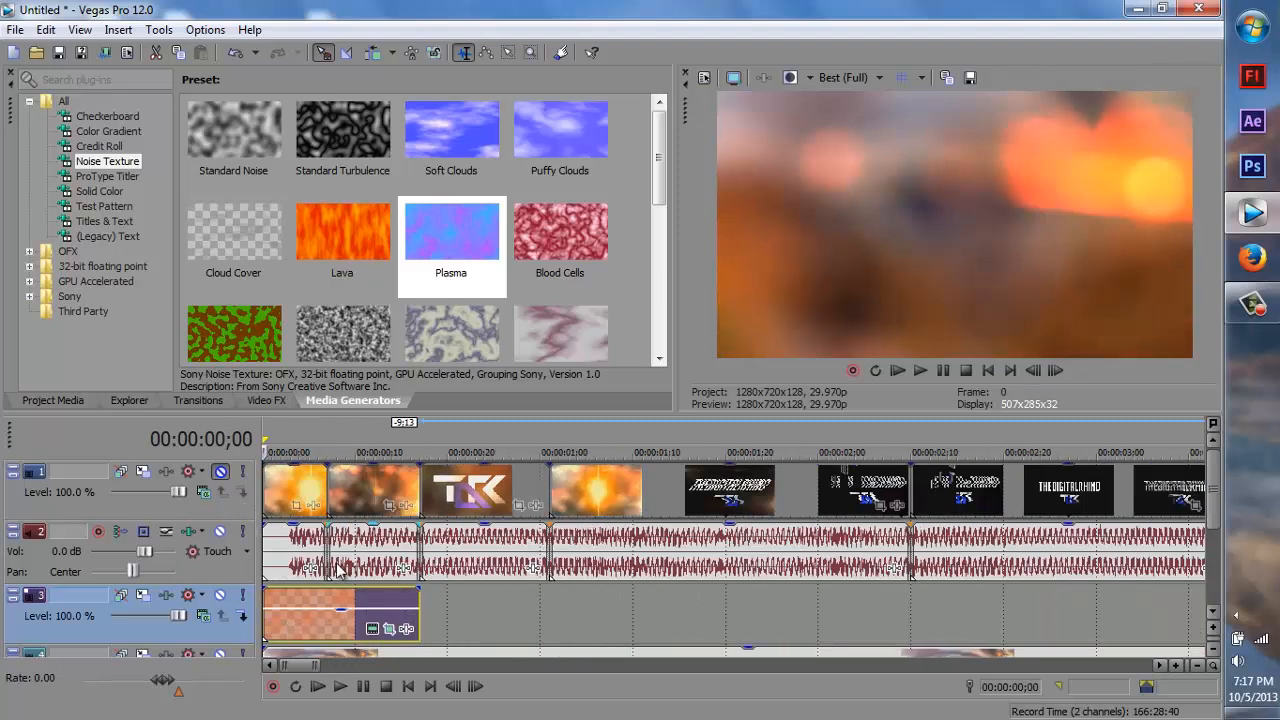
pyautogui.rightClick(756, 614)
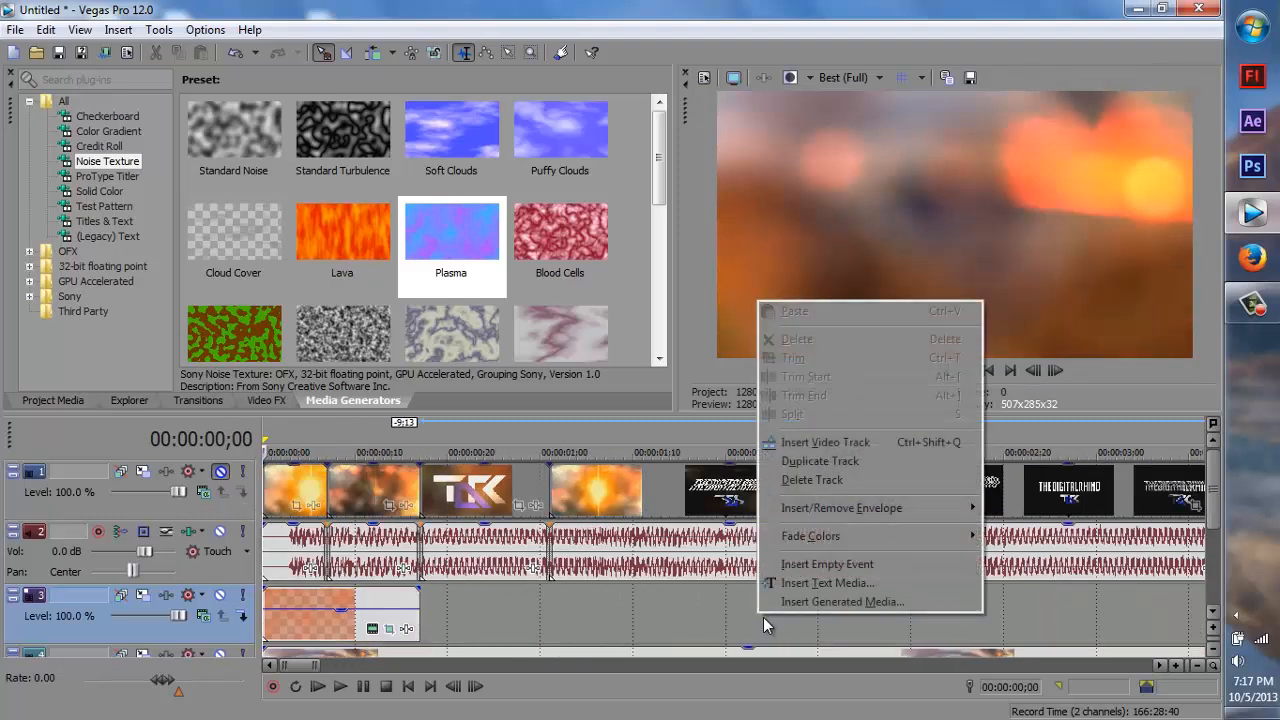
pyautogui.click(850, 442)
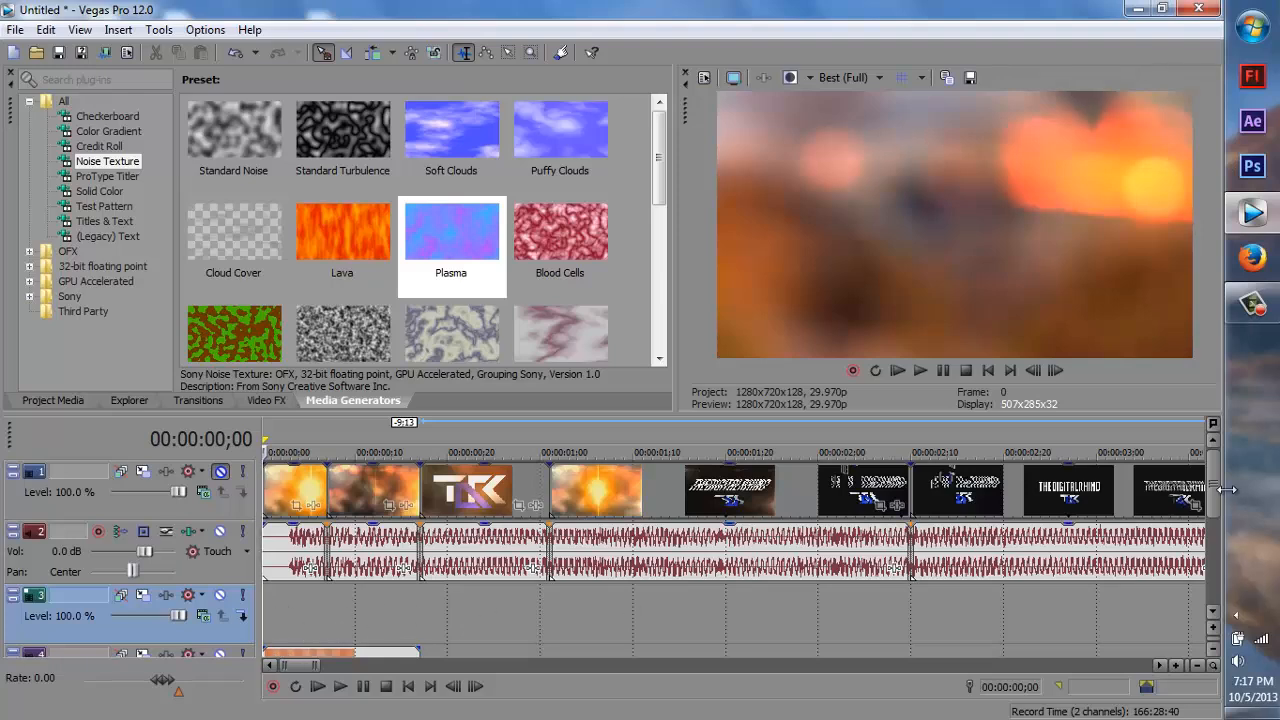
pyautogui.click(1208, 545)
pyautogui.moveTo(1216, 532); pyautogui.dragTo(1214, 488)
# Show the reference track at an early frame to examine its opening glow, and mute it again.
pyautogui.click(298, 429)
pyautogui.click(221, 473)
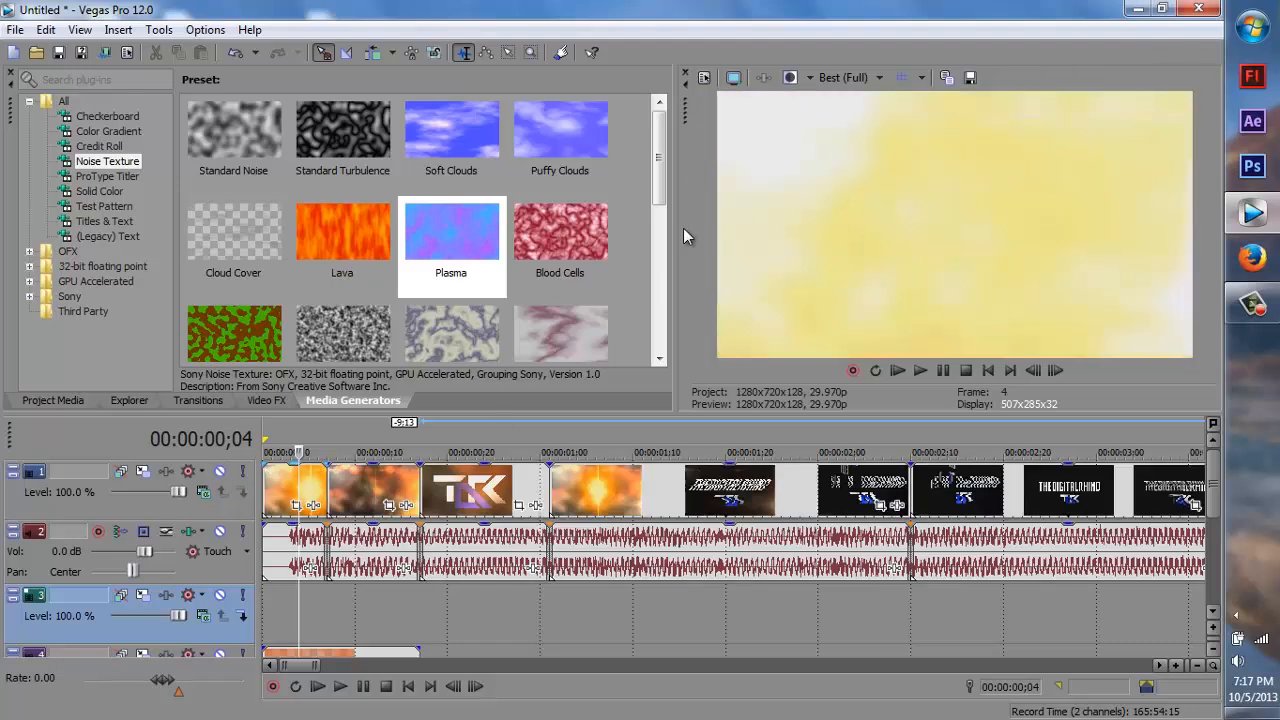
pyautogui.click(220, 472)
pyautogui.click(281, 436)
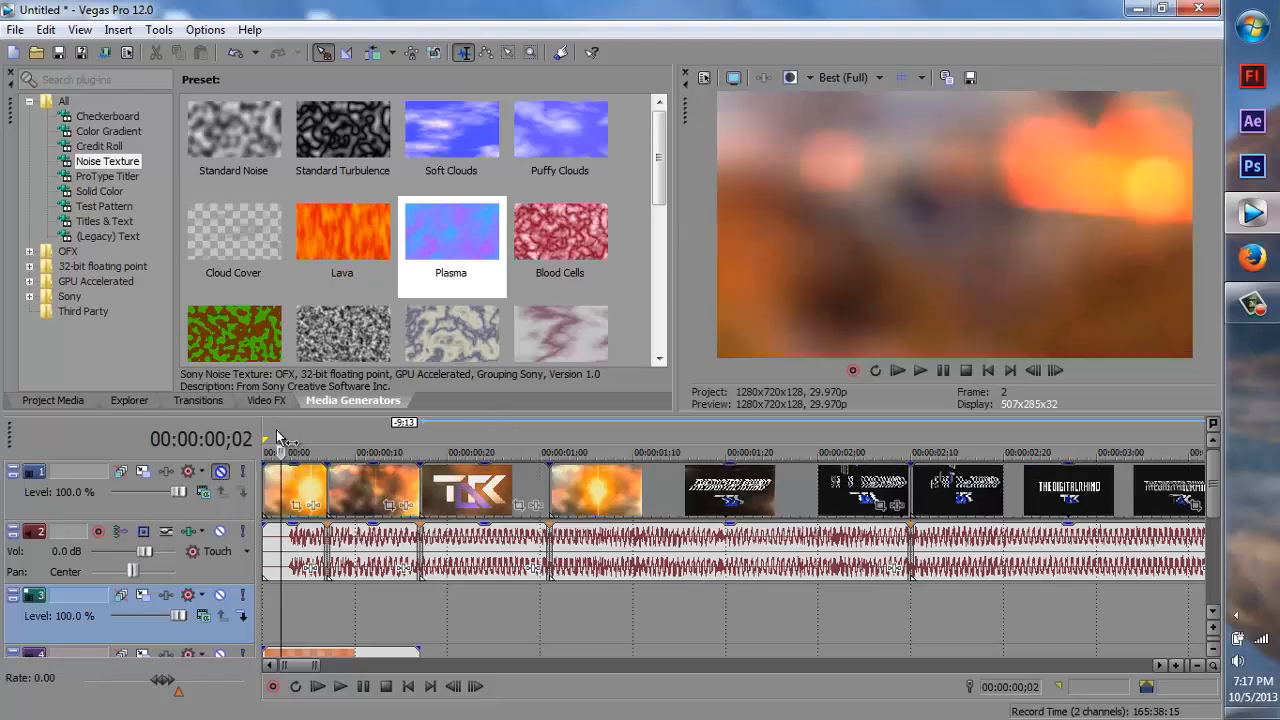
# Add Center light.avi from the Desktop at the start of the new track and trim its end to the reference clip's second cut.
pyautogui.click(131, 400)
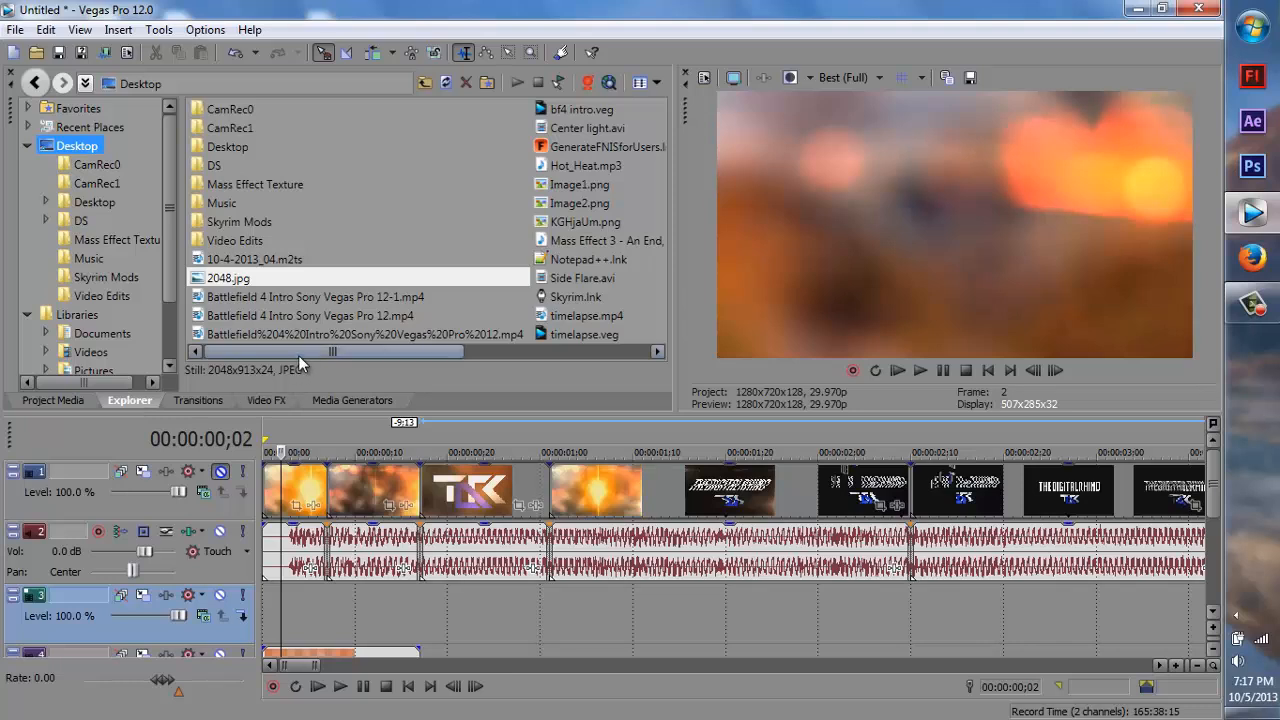
pyautogui.click(588, 127)
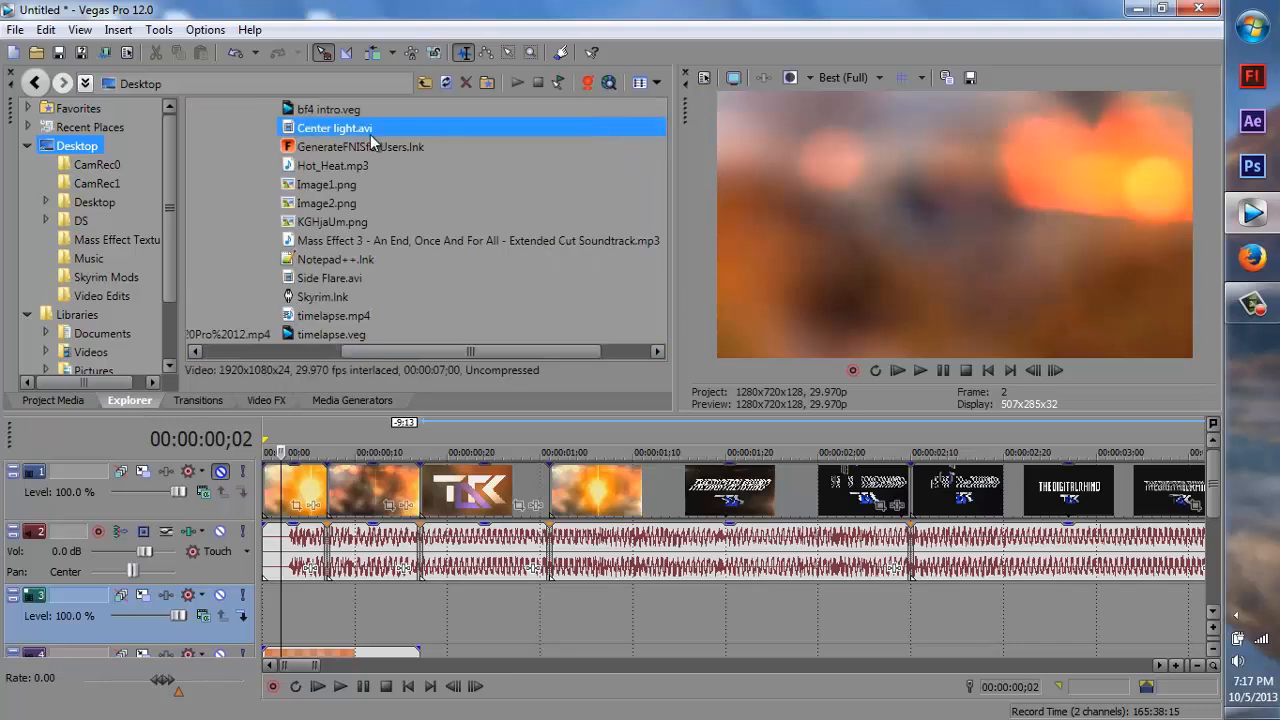
pyautogui.moveTo(335, 128); pyautogui.dragTo(250, 613)
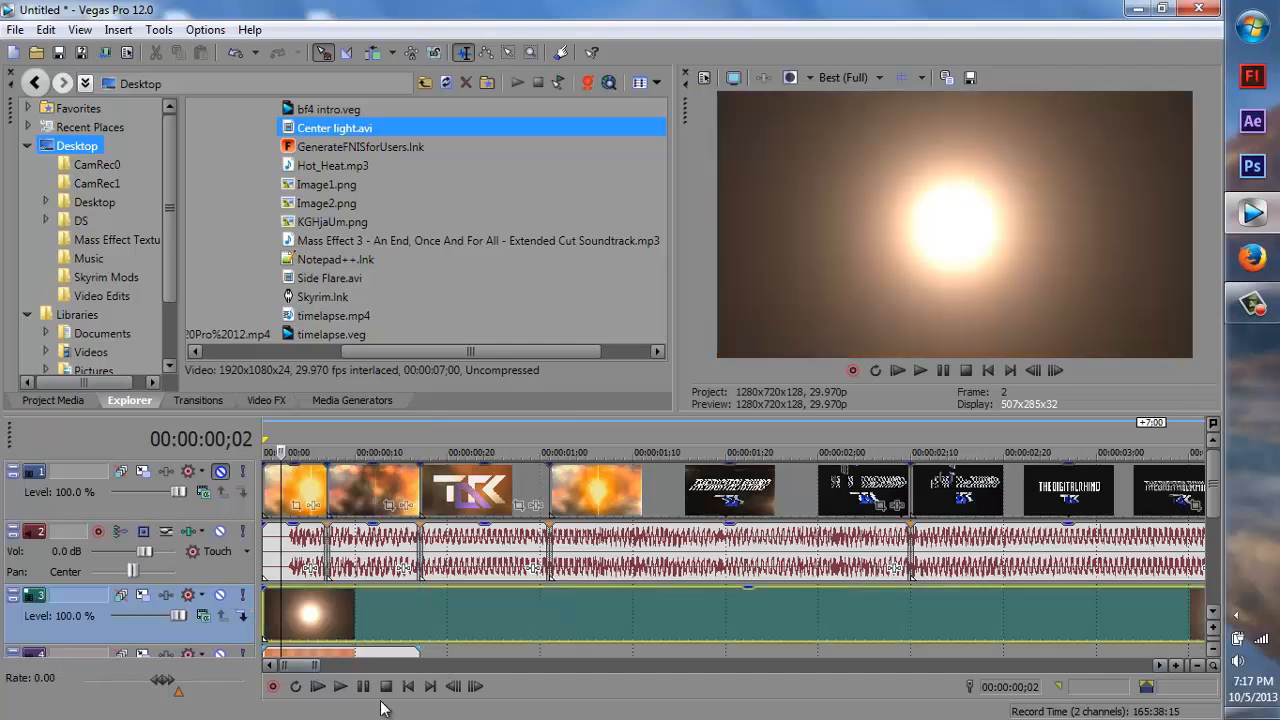
pyautogui.moveTo(315, 666); pyautogui.dragTo(359, 666)
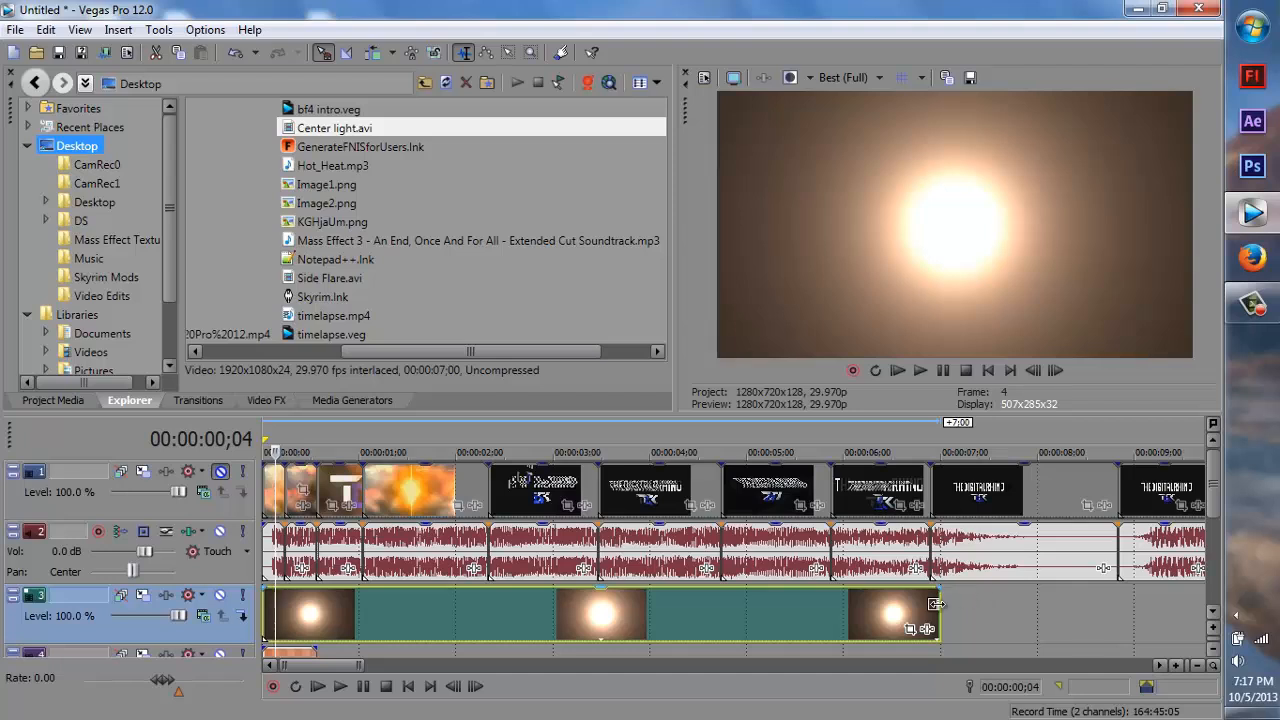
pyautogui.moveTo(938, 600); pyautogui.dragTo(316, 636)
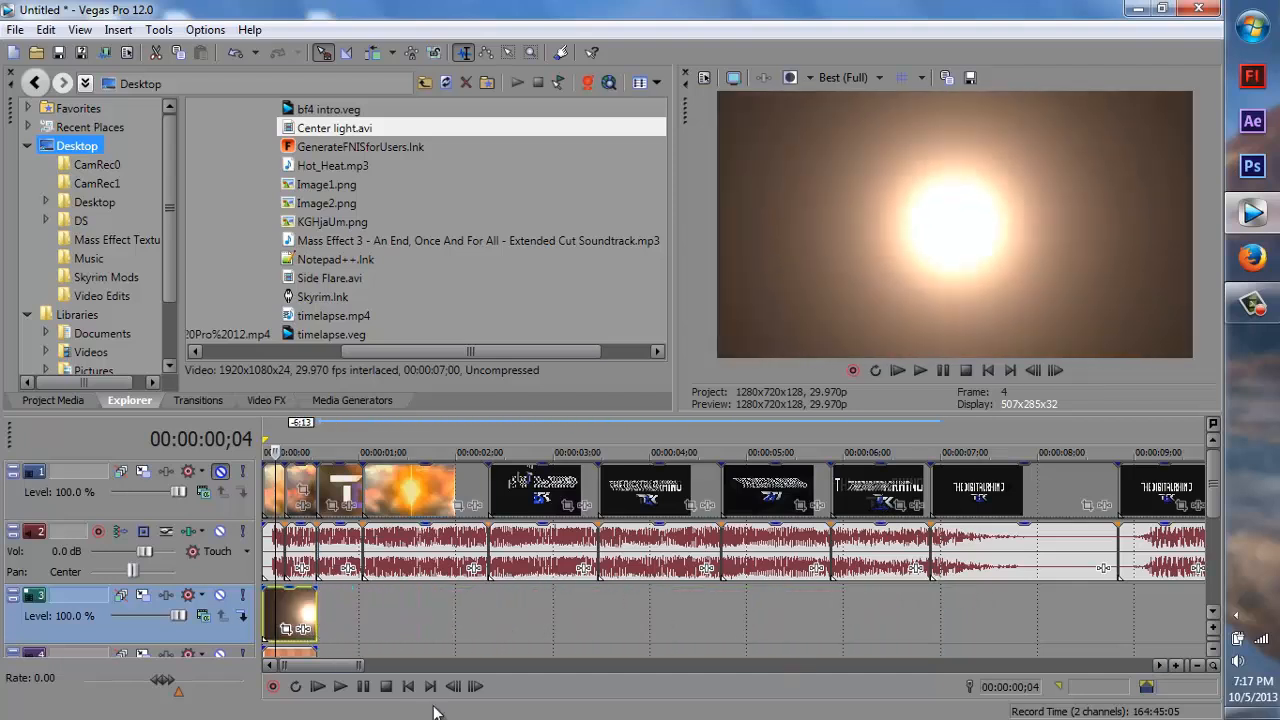
# Change the light track's compositing mode so it brightens the layers beneath, and shorten the light event to the reference clip's first cut, about 7 frames.
pyautogui.click(199, 619)
pyautogui.click(266, 373)
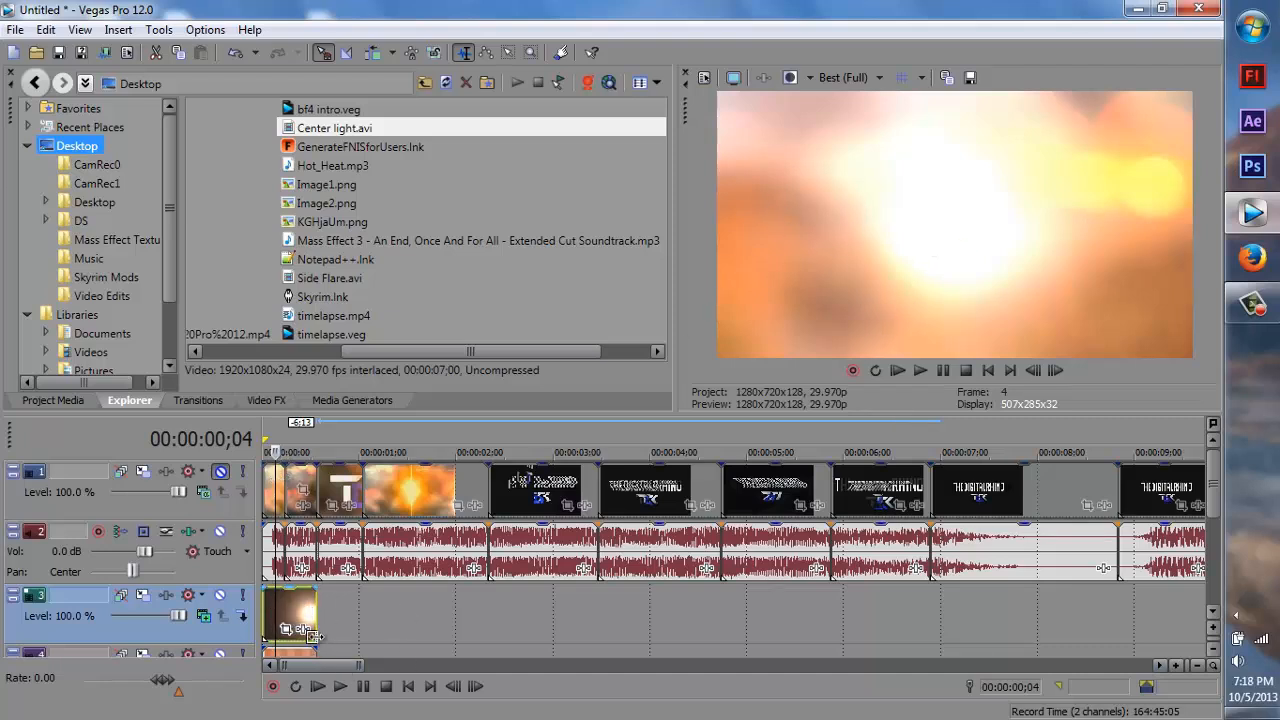
pyautogui.moveTo(316, 603); pyautogui.dragTo(290, 640)
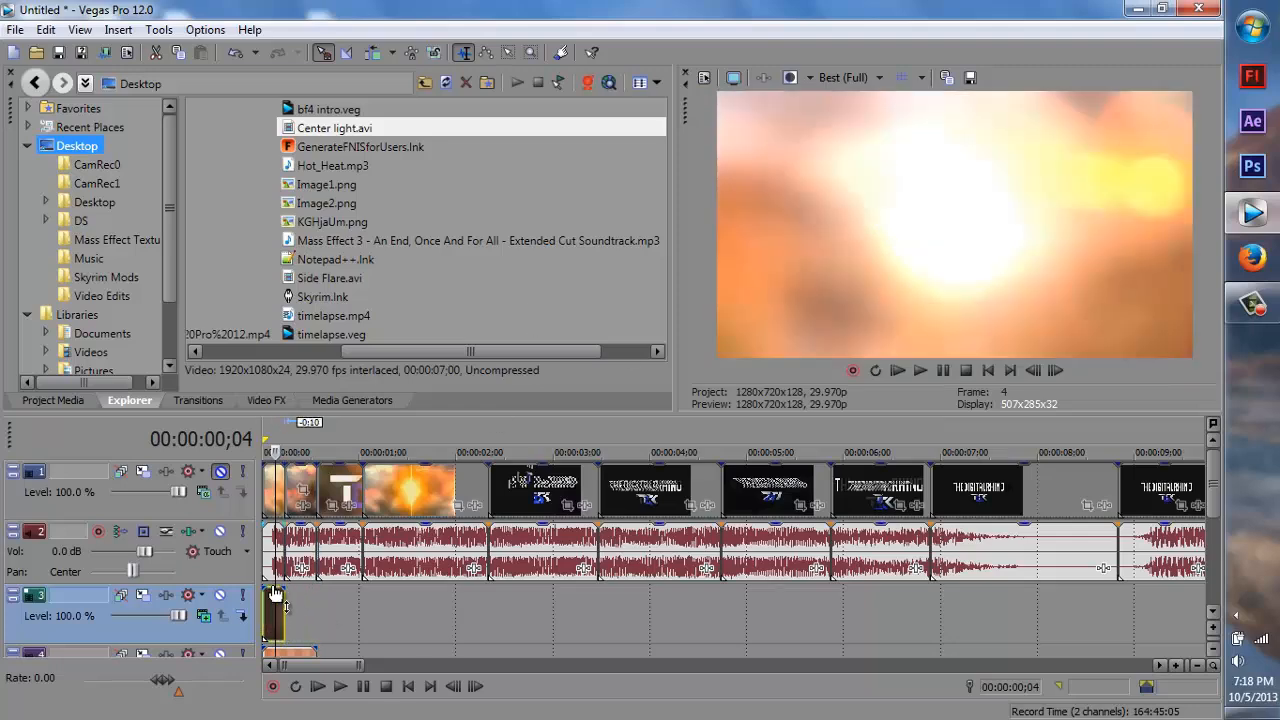
pyautogui.scroll(5, 300, 632)
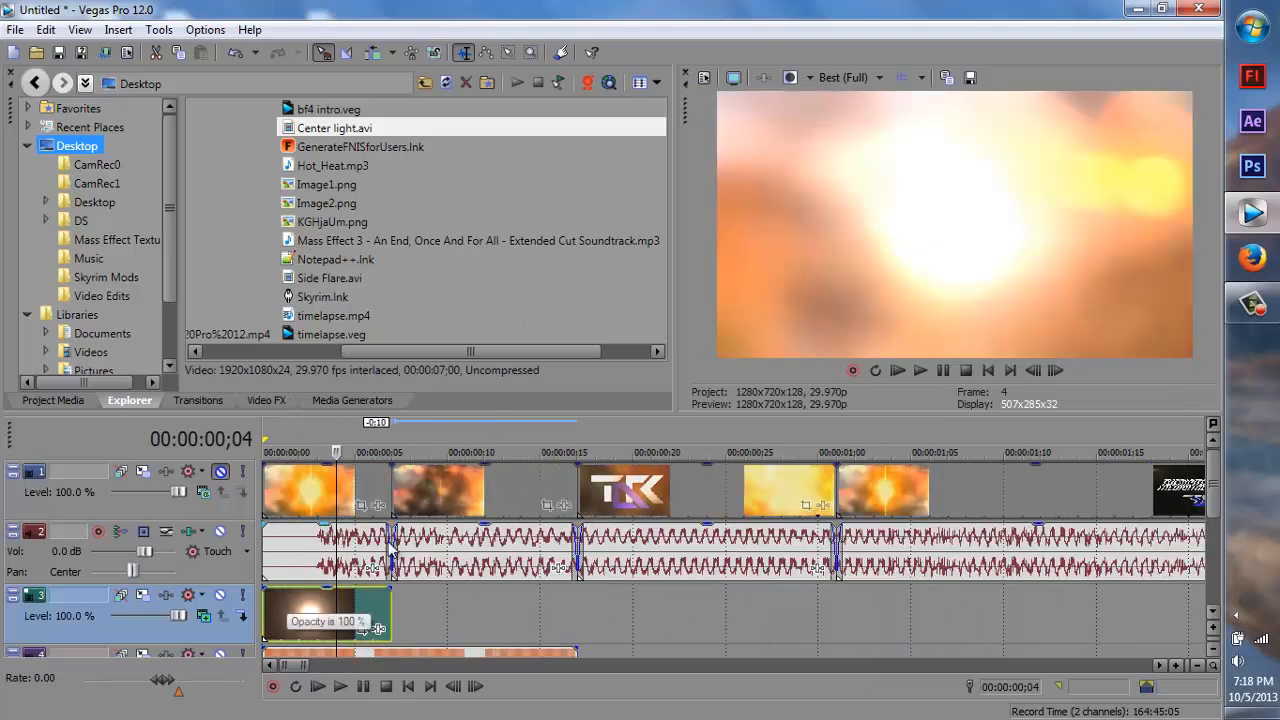
# Insert a text media event on the light track at the reference clip's first cut, frame 7.
pyautogui.click(392, 426)
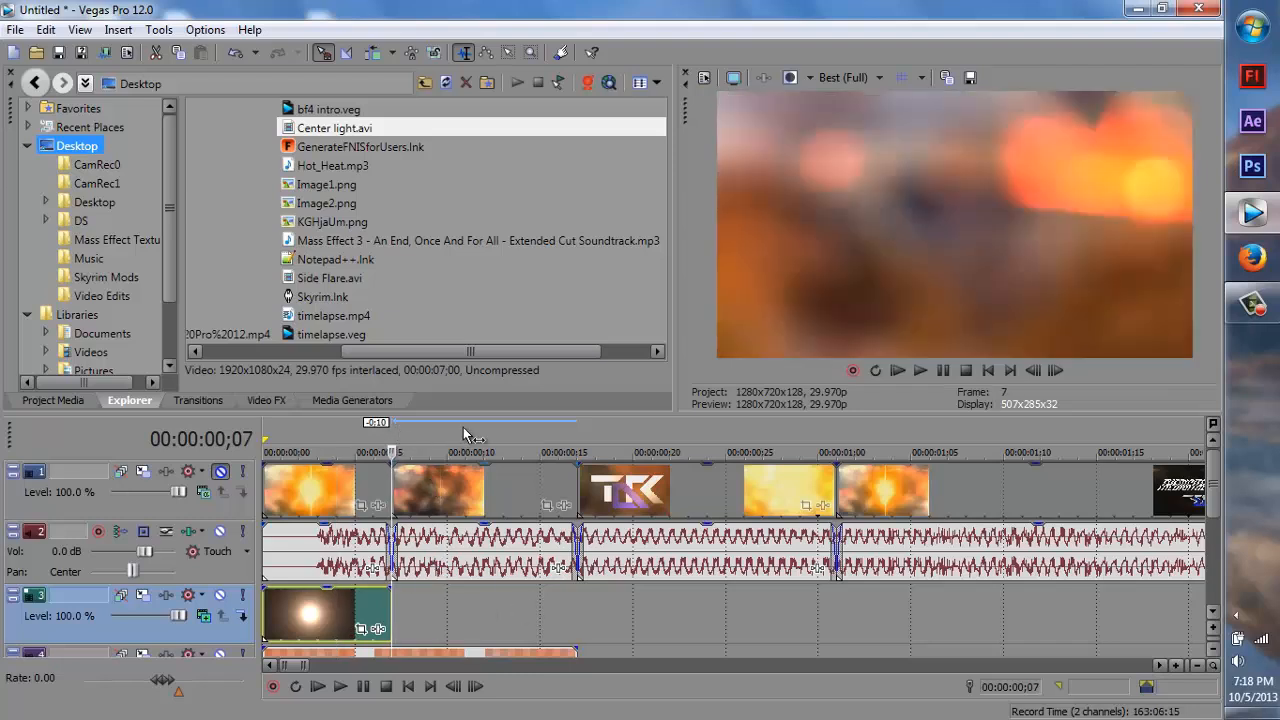
pyautogui.moveTo(470, 430); pyautogui.dragTo(580, 428)
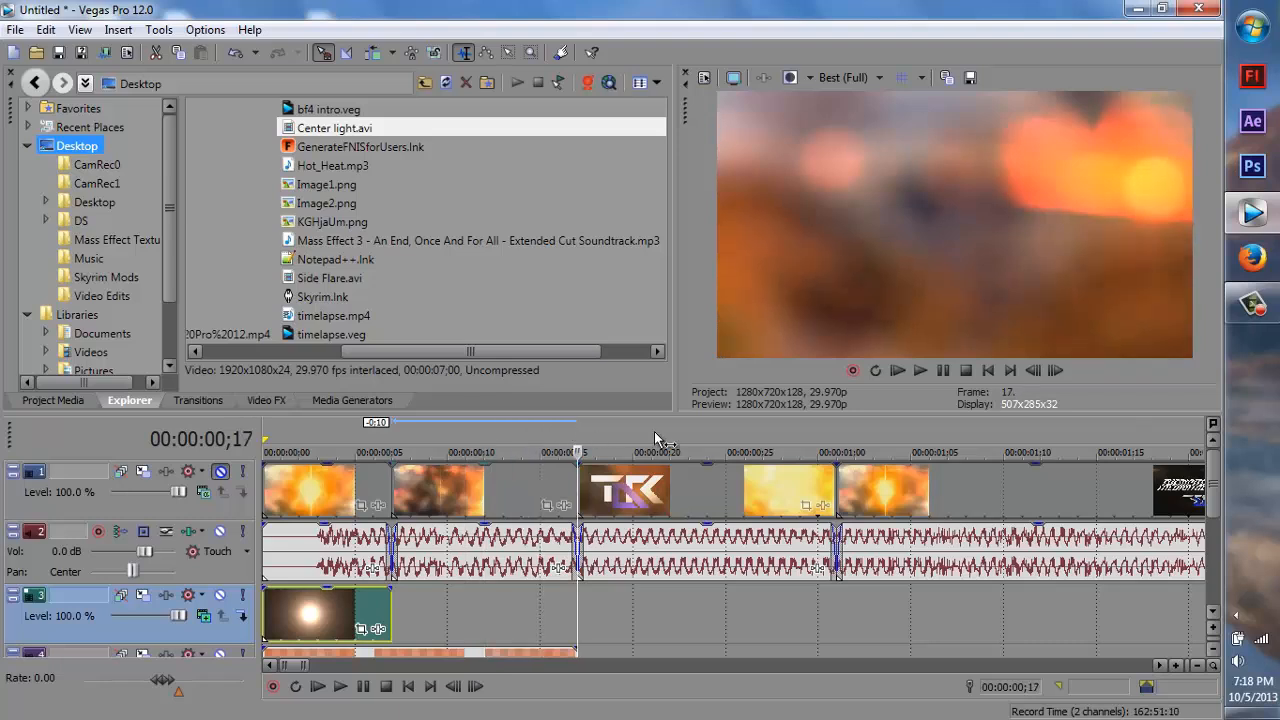
pyautogui.click(406, 431)
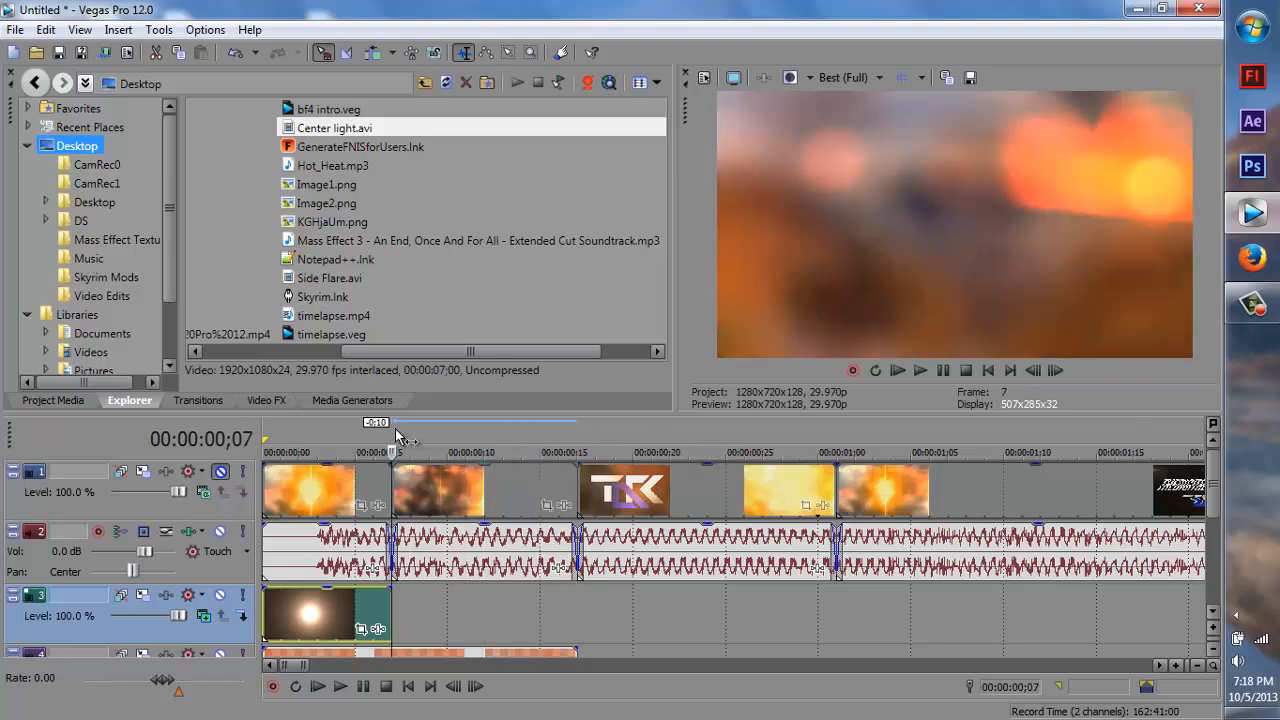
pyautogui.click(395, 428)
pyautogui.rightClick(400, 607)
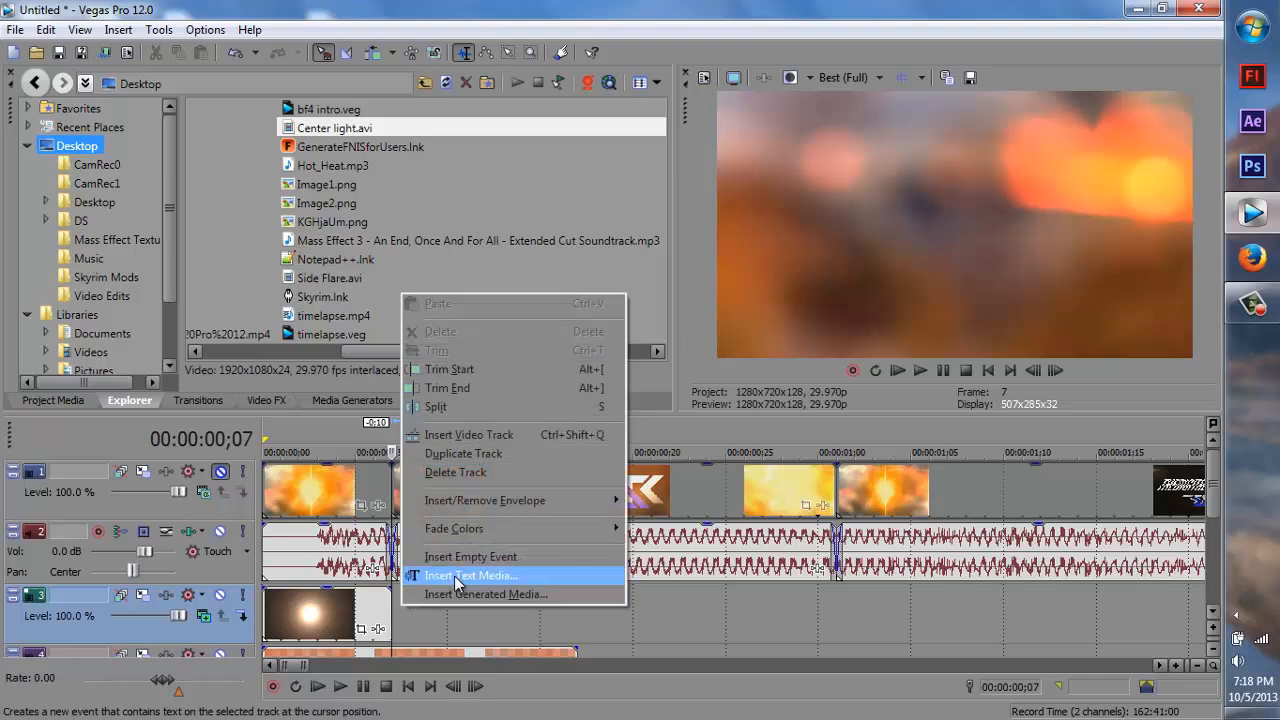
pyautogui.click(454, 576)
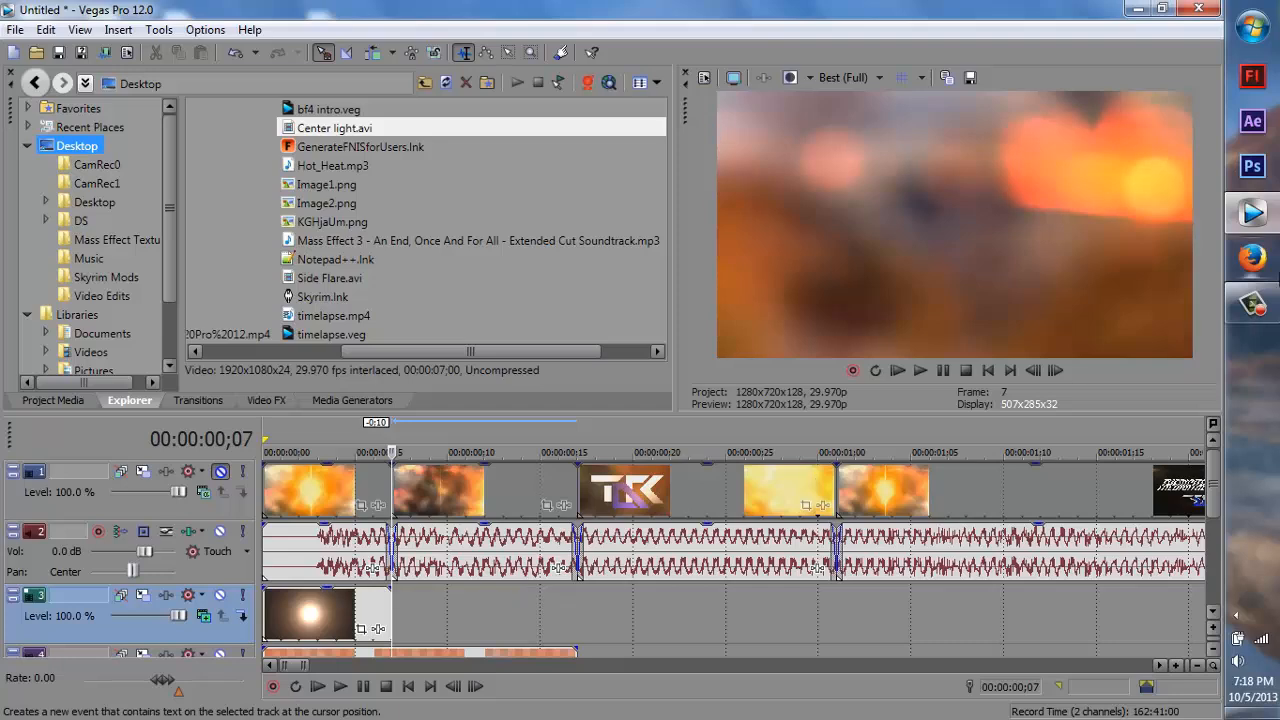
pyautogui.click(1271, 308)
pyautogui.click(1187, 675)
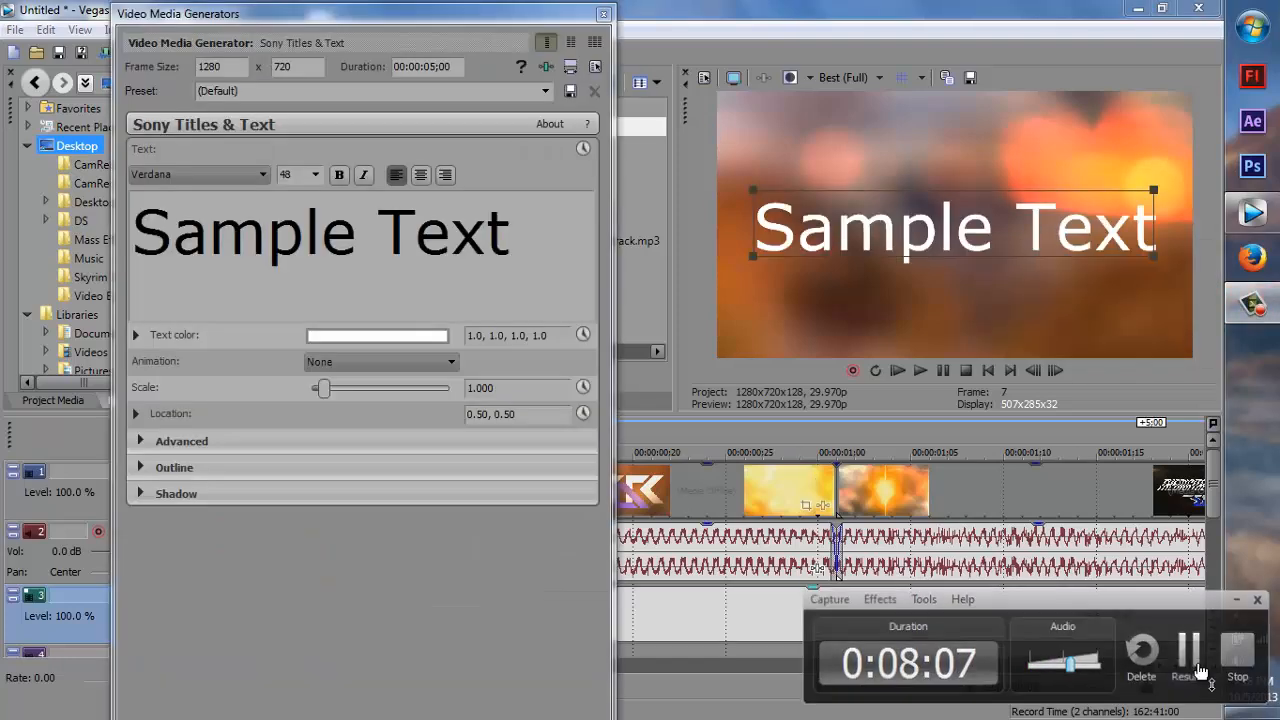
pyautogui.click(1190, 660)
# Replace the sample text of the title with "MJ".
pyautogui.click(532, 231)
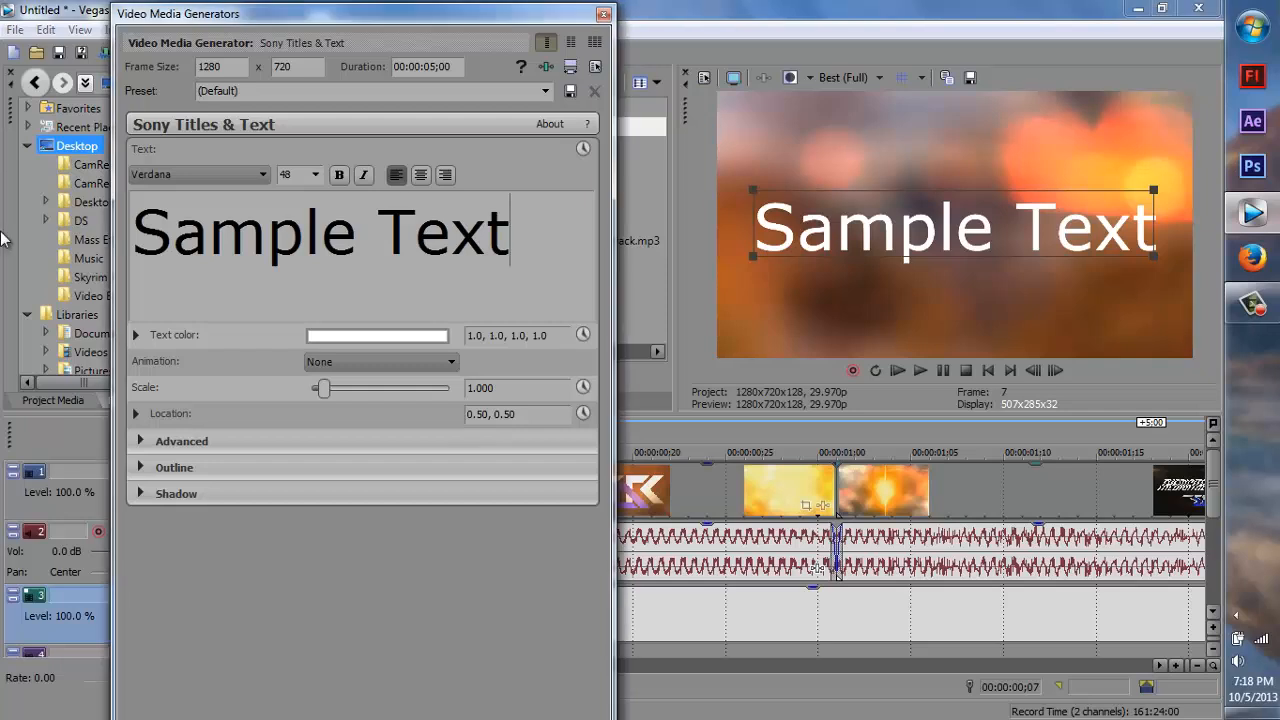
pyautogui.moveTo(520, 232); pyautogui.dragTo(243, 222)
pyautogui.press('BackSpace')
pyautogui.write('MJ')
# Select the whole MJ text and set its font to Impact.
pyautogui.doubleClick(140, 220)
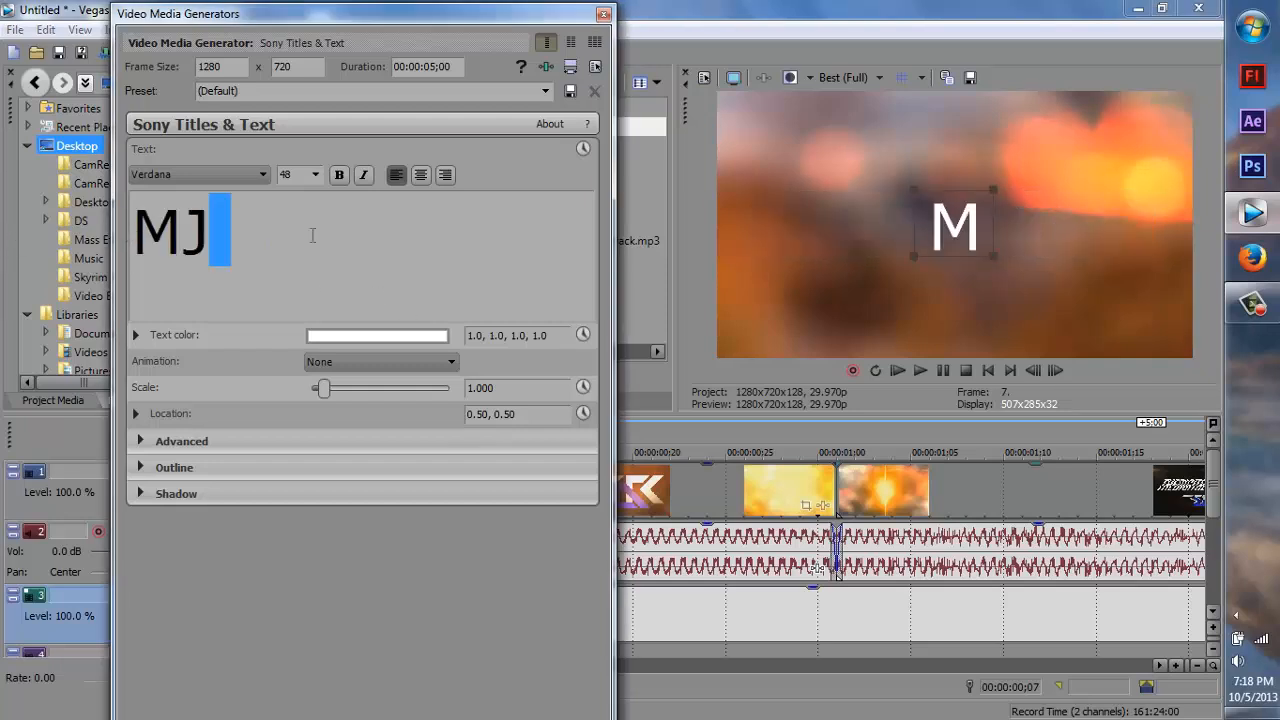
pyautogui.click(348, 337)
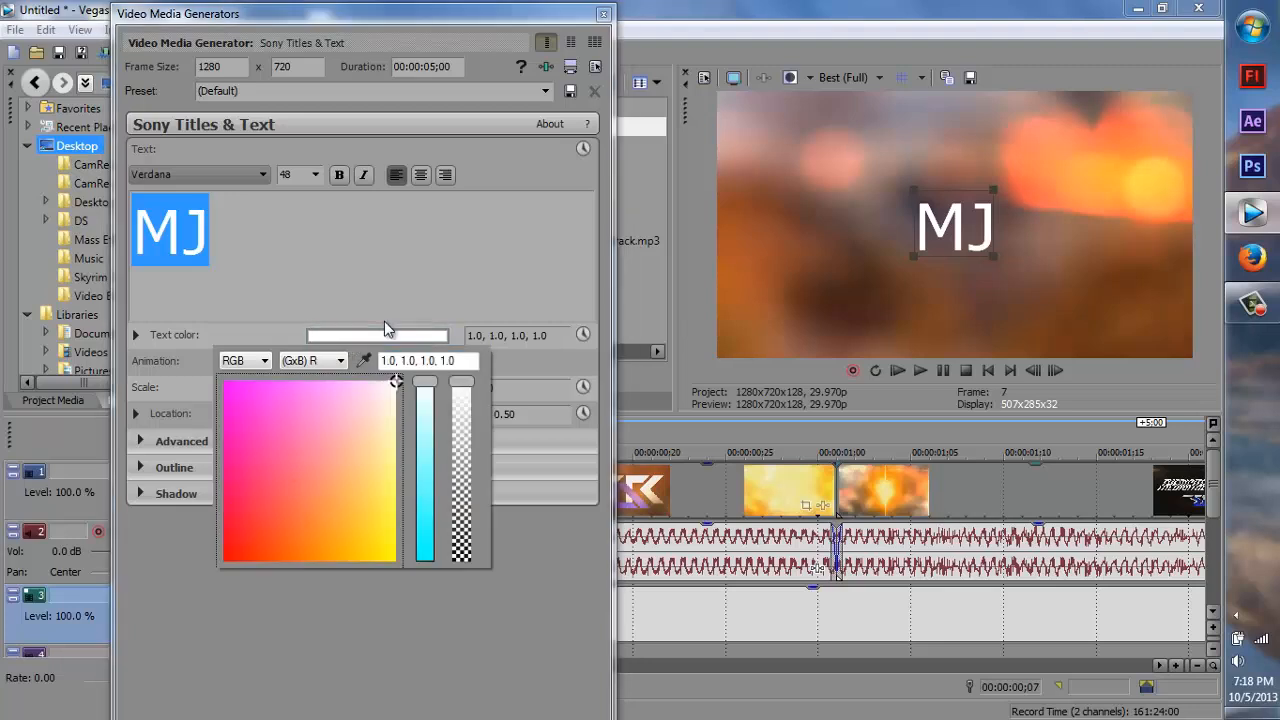
pyautogui.click(236, 264)
pyautogui.click(188, 172)
pyautogui.click(179, 264)
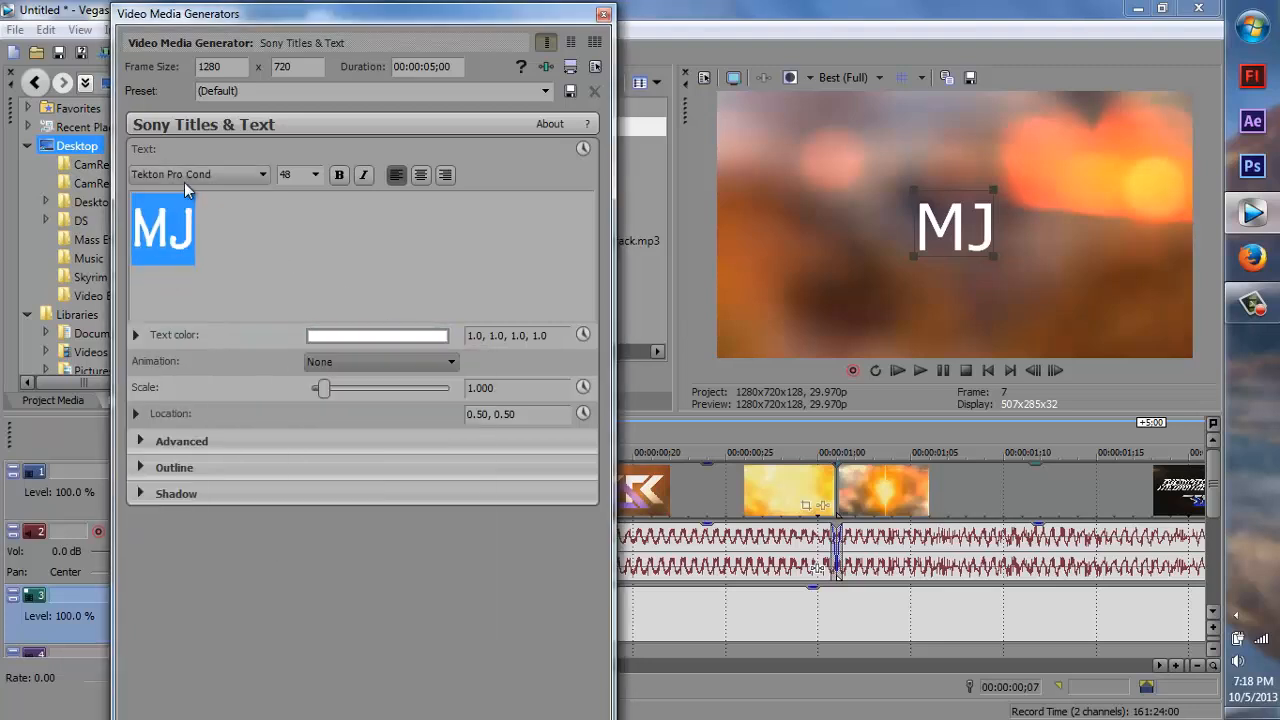
pyautogui.click(184, 182)
pyautogui.click(201, 453)
pyautogui.click(202, 175)
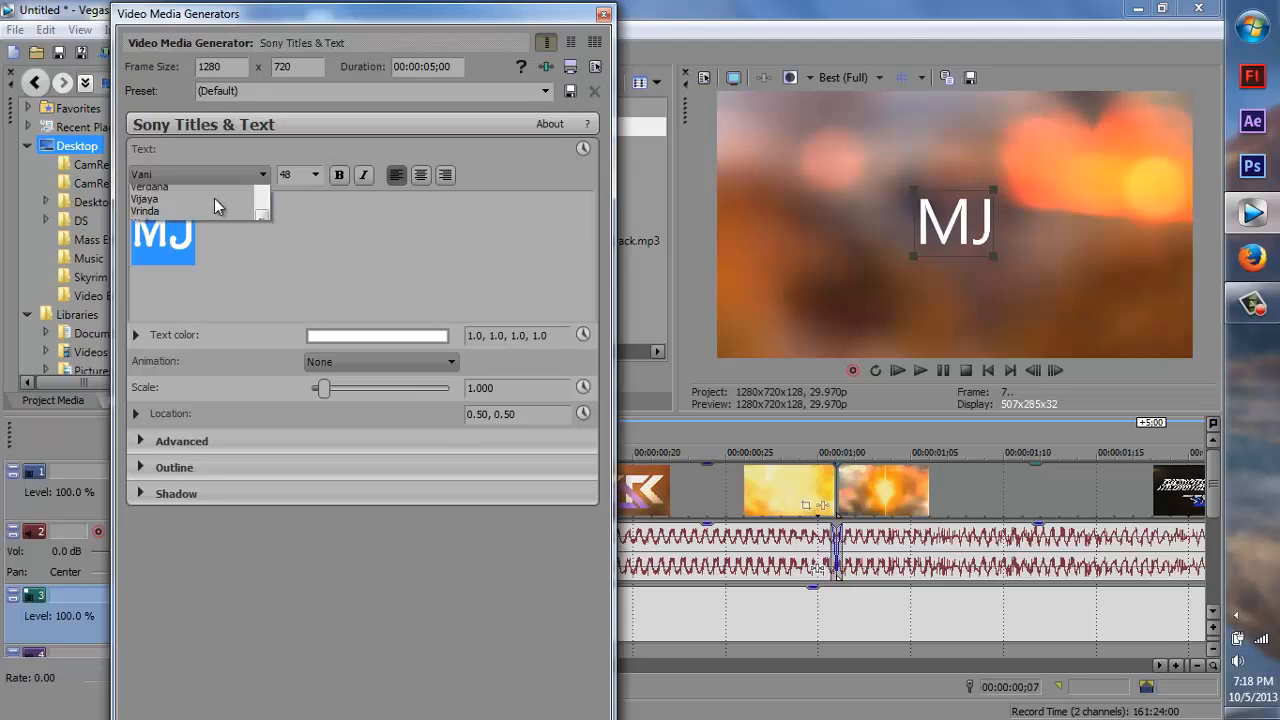
pyautogui.moveTo(261, 525); pyautogui.dragTo(265, 374)
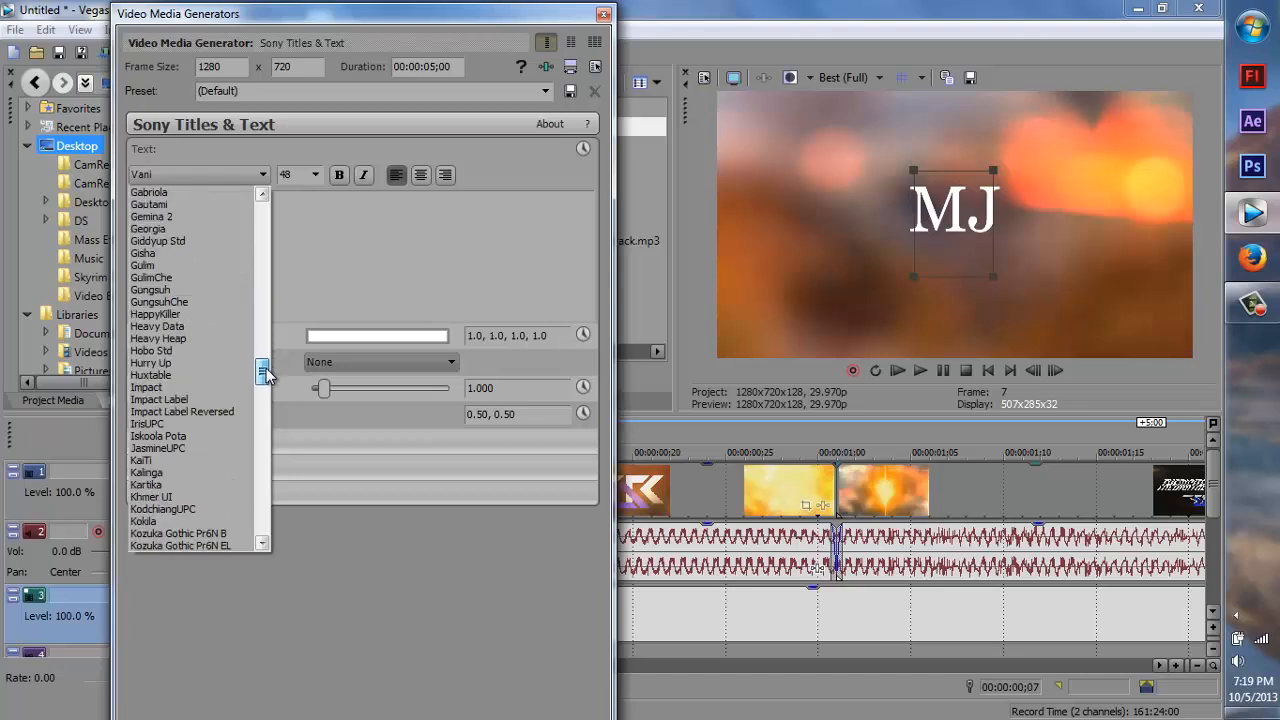
pyautogui.click(186, 388)
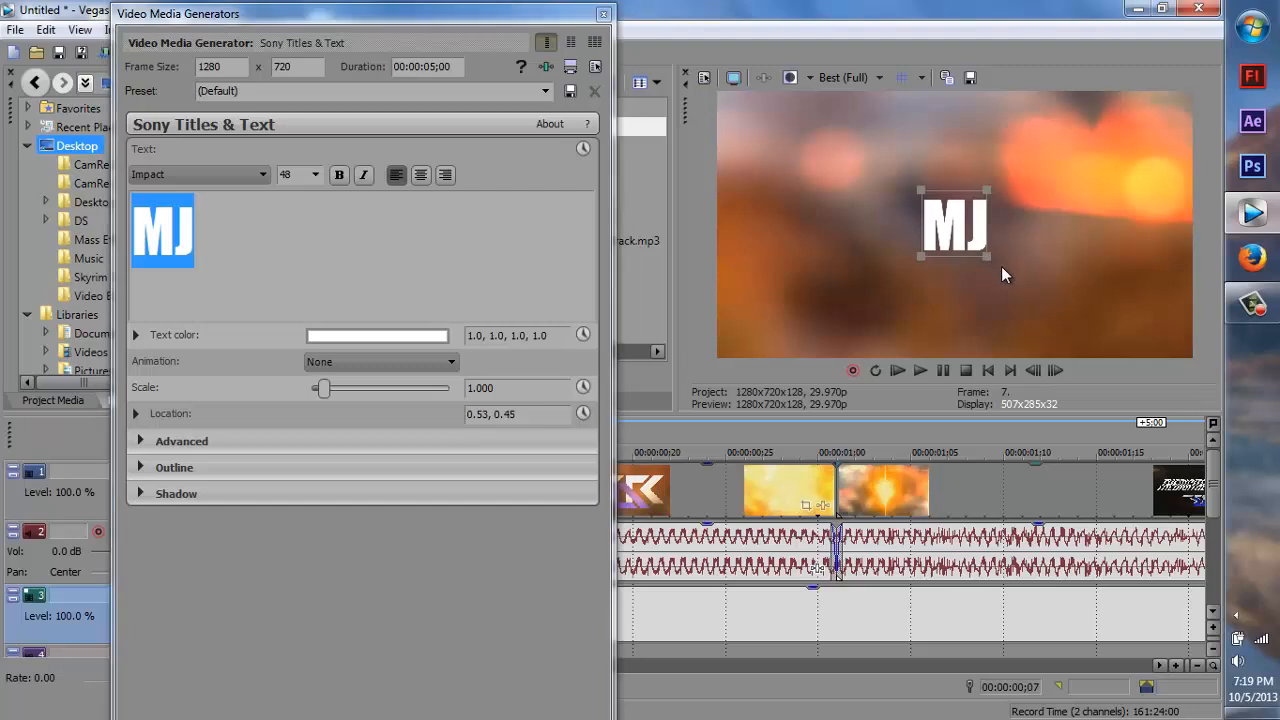
# With the preview quality set to Preview (Auto), place the MJ title at about 0.47, 0.54 and enlarge it to a scale of about 1.6.
pyautogui.moveTo(1001, 266)
pyautogui.mouseDown()
pyautogui.moveTo(1016, 293)
pyautogui.moveTo(1062, 282)
pyautogui.moveTo(958, 230)
pyautogui.moveTo(978, 258)
pyautogui.mouseUp()
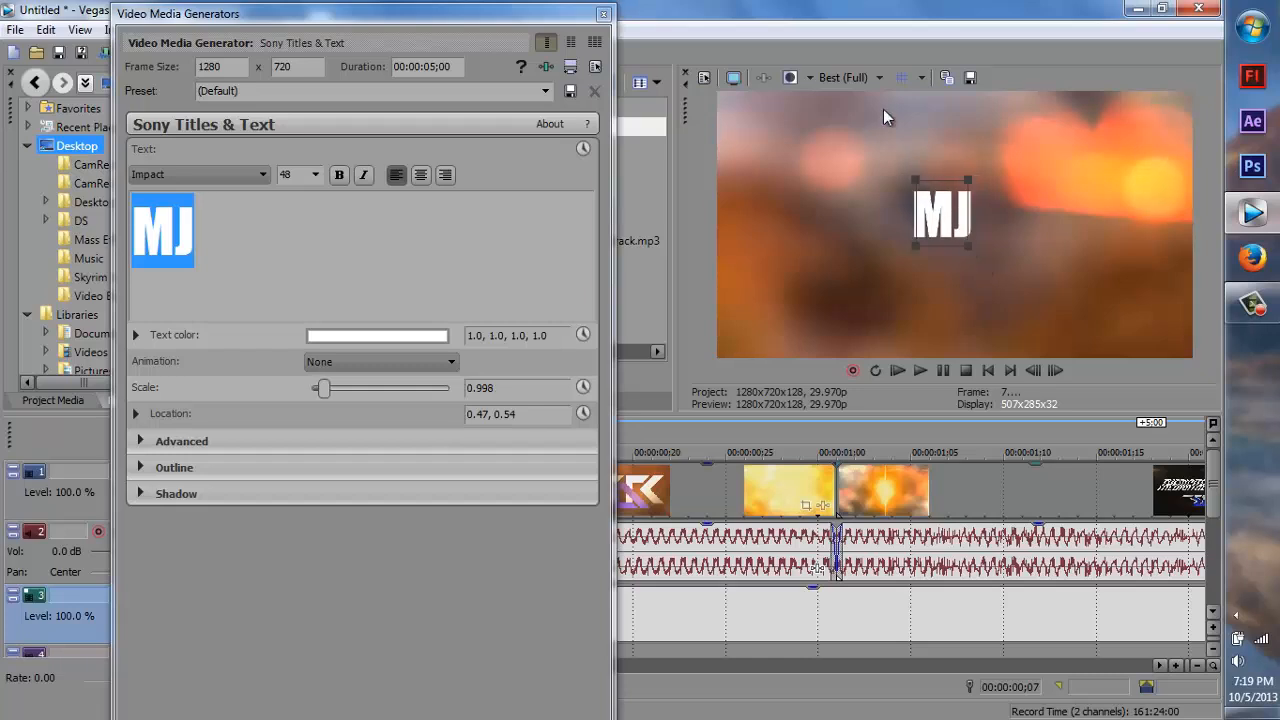
pyautogui.click(857, 84)
pyautogui.moveTo(867, 123)
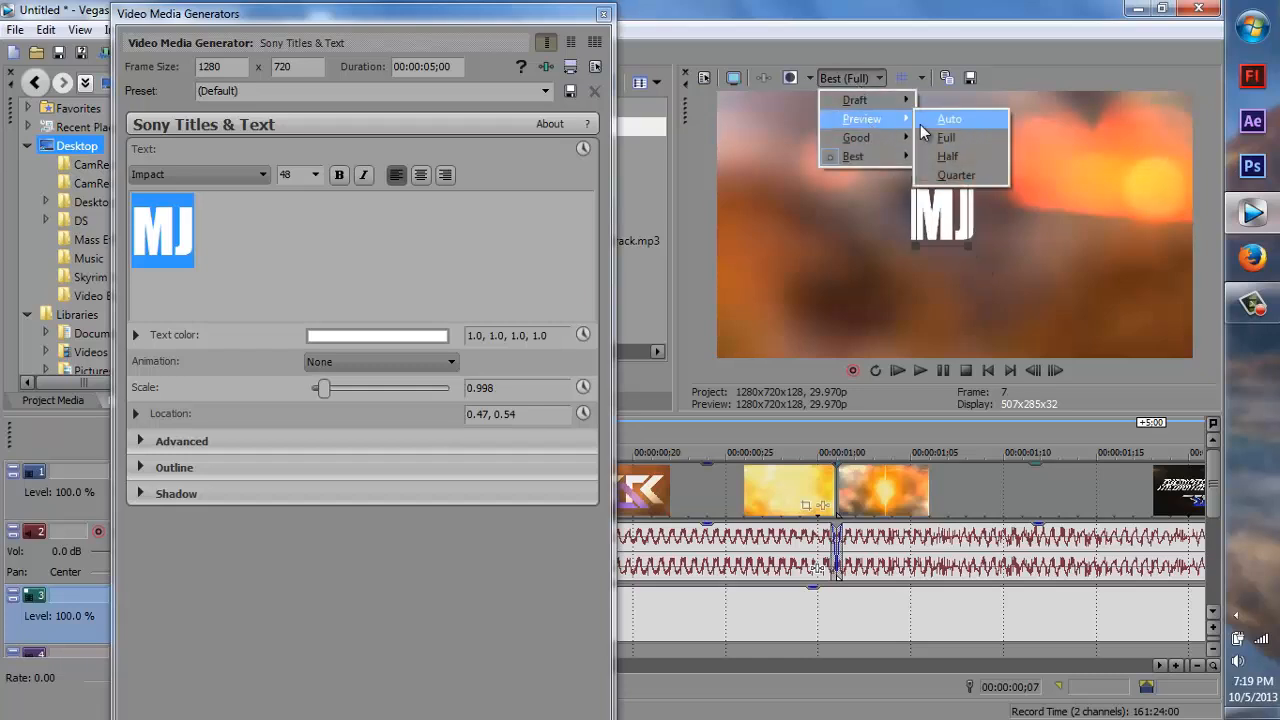
pyautogui.click(925, 122)
pyautogui.moveTo(967, 242); pyautogui.dragTo(1015, 285)
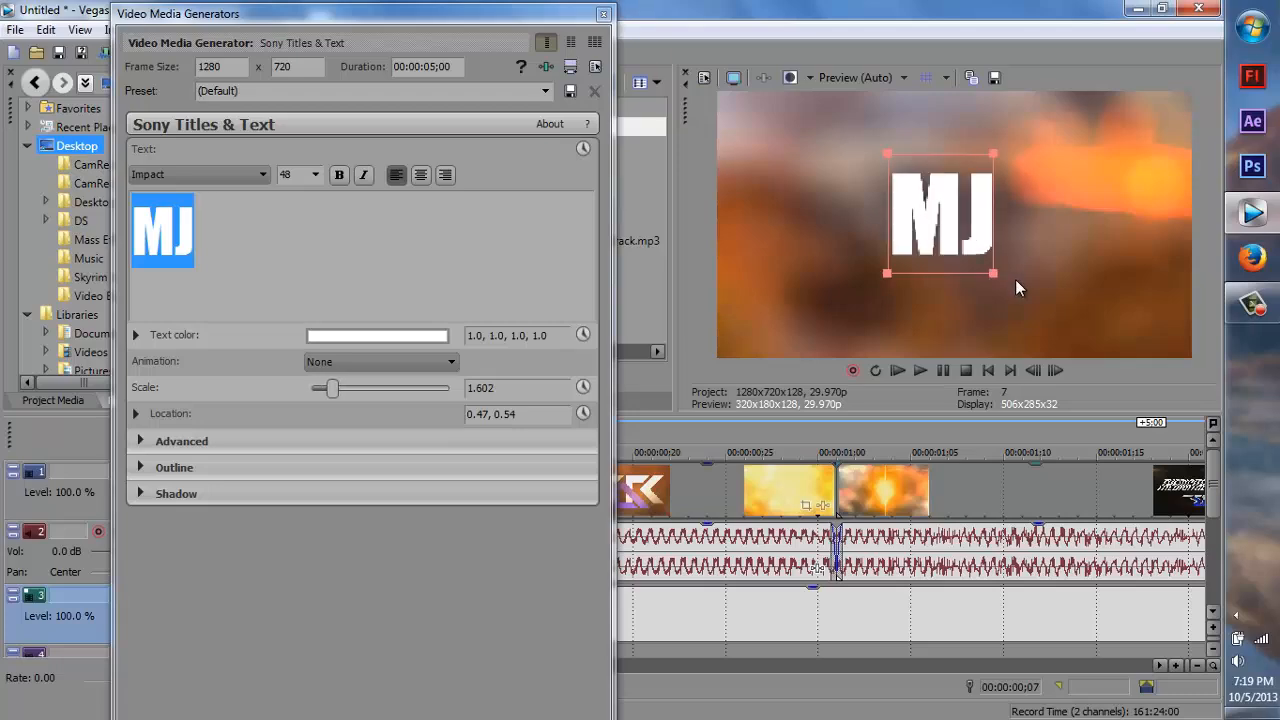
pyautogui.click(601, 12)
# Trim the end of the MJ text event to the reference clip's second cut, about 10 frames long.
pyautogui.scroll(-3, 367, 500)
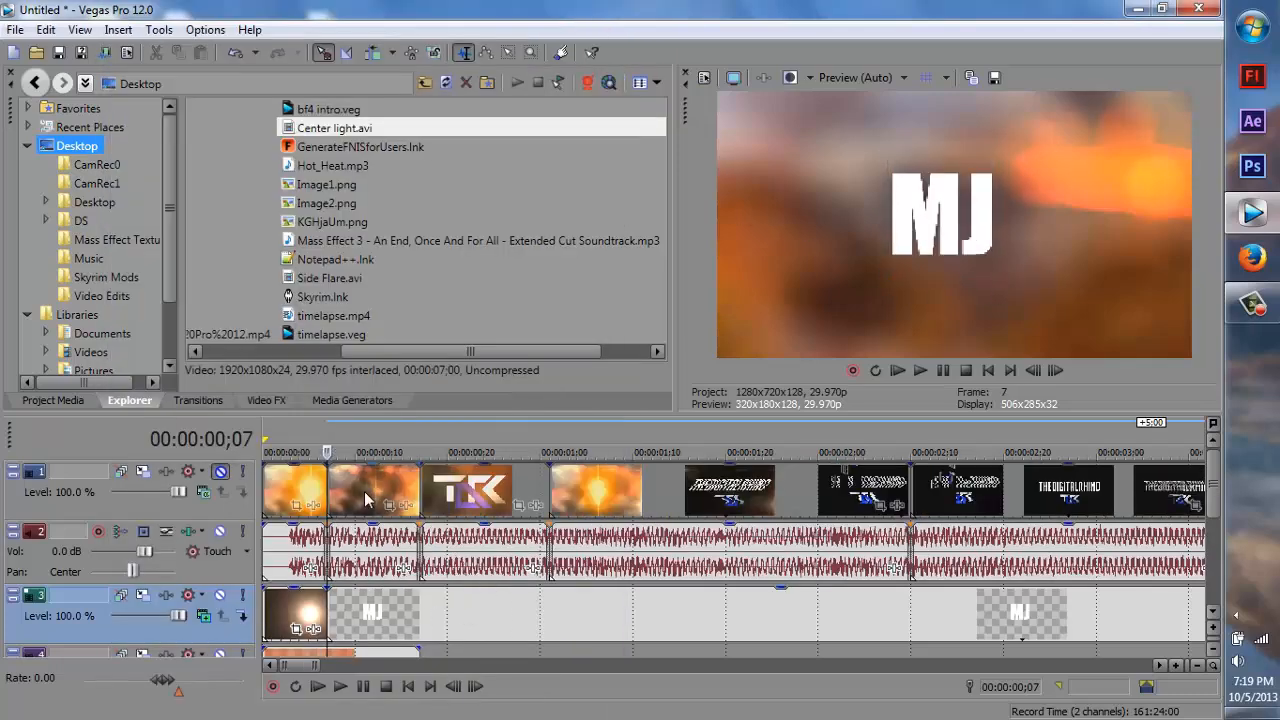
pyautogui.scroll(-2, 1005, 644)
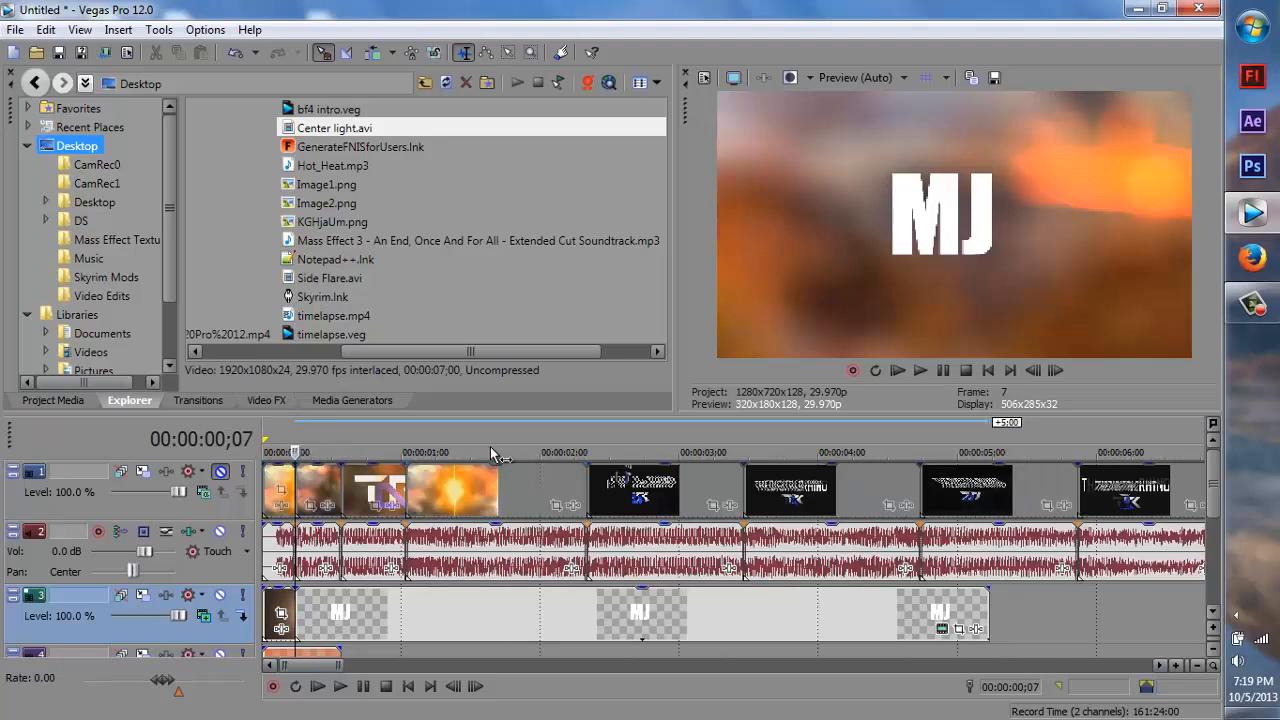
pyautogui.click(322, 447)
pyautogui.scroll(-5, 395, 600)
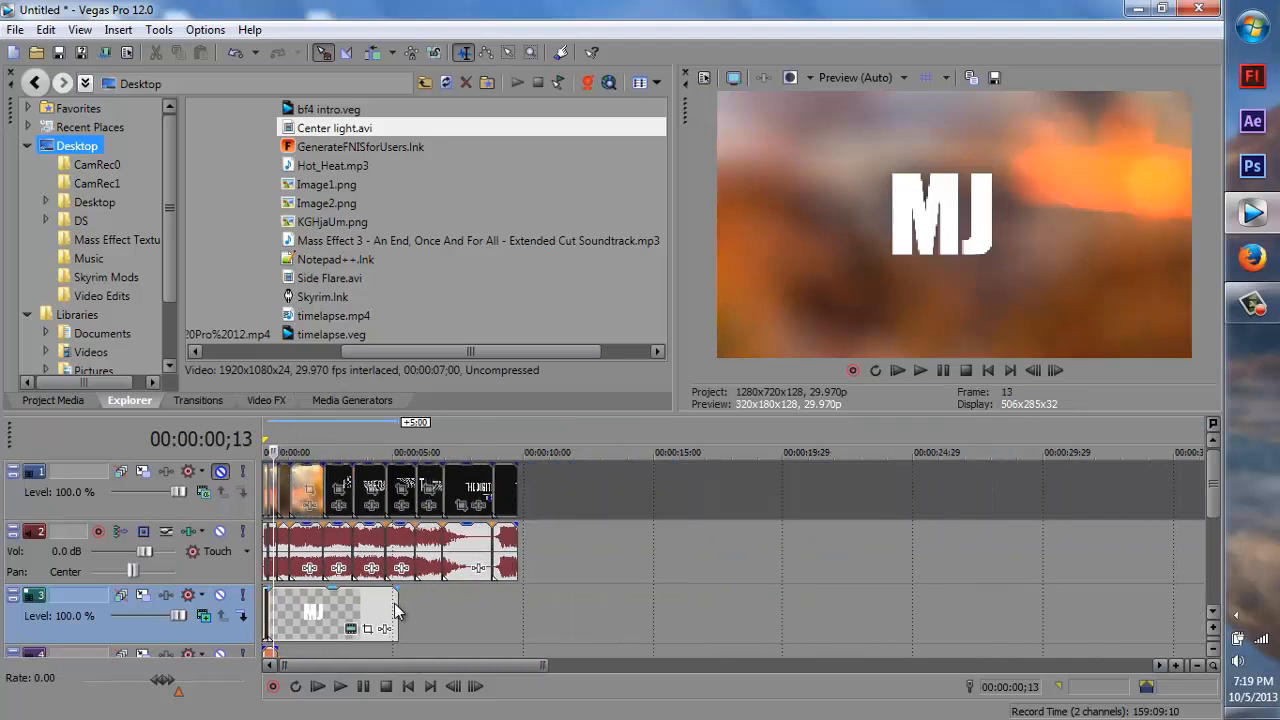
pyautogui.scroll(5, 403, 605)
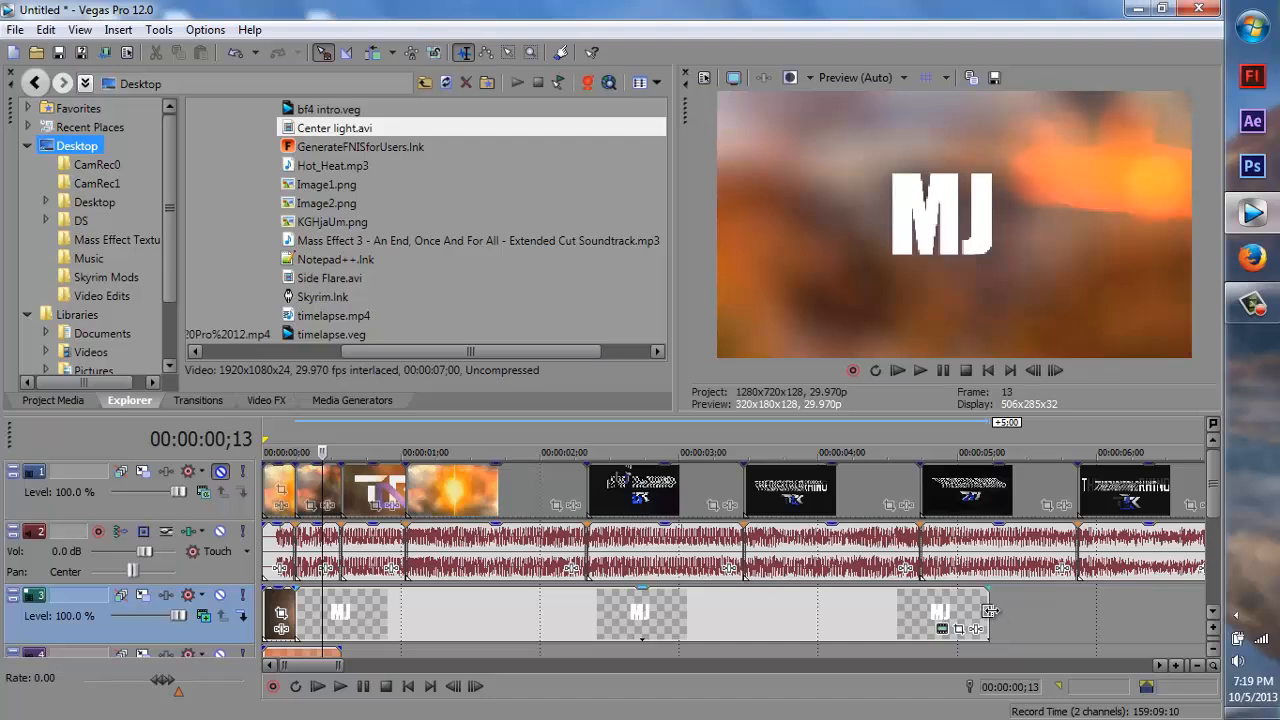
pyautogui.moveTo(987, 610); pyautogui.dragTo(355, 600)
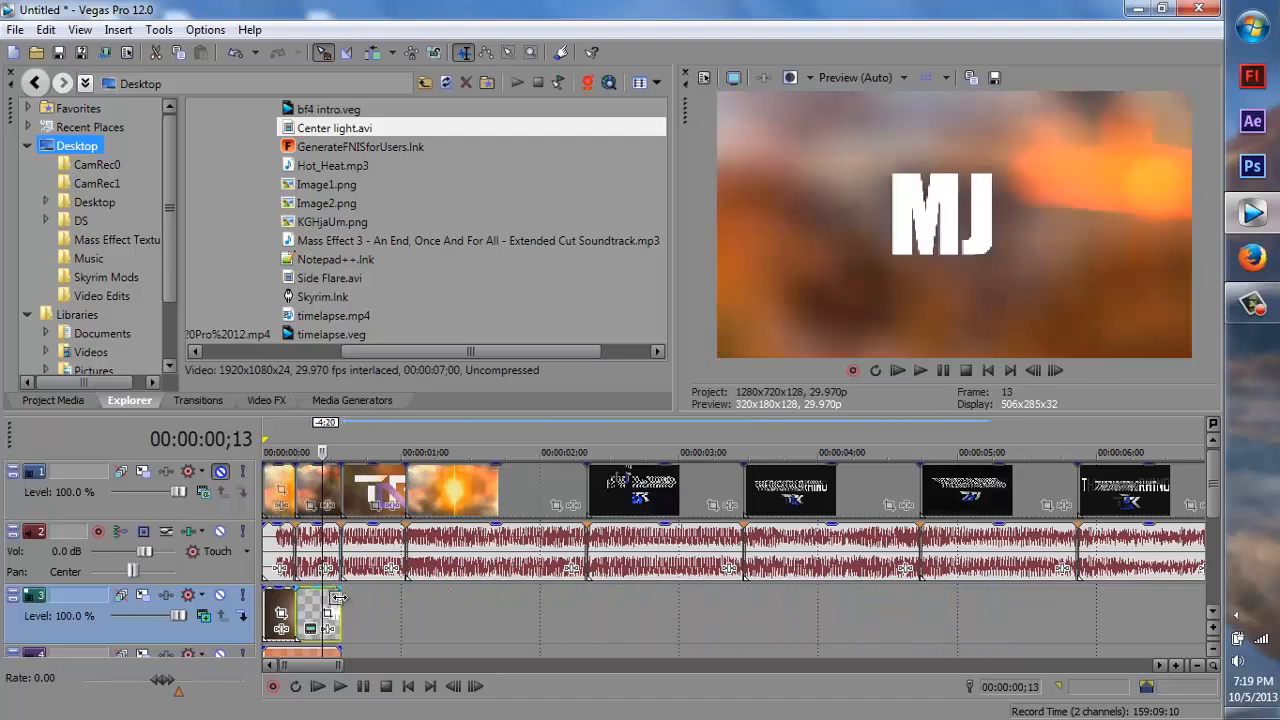
pyautogui.scroll(4, 555, 630)
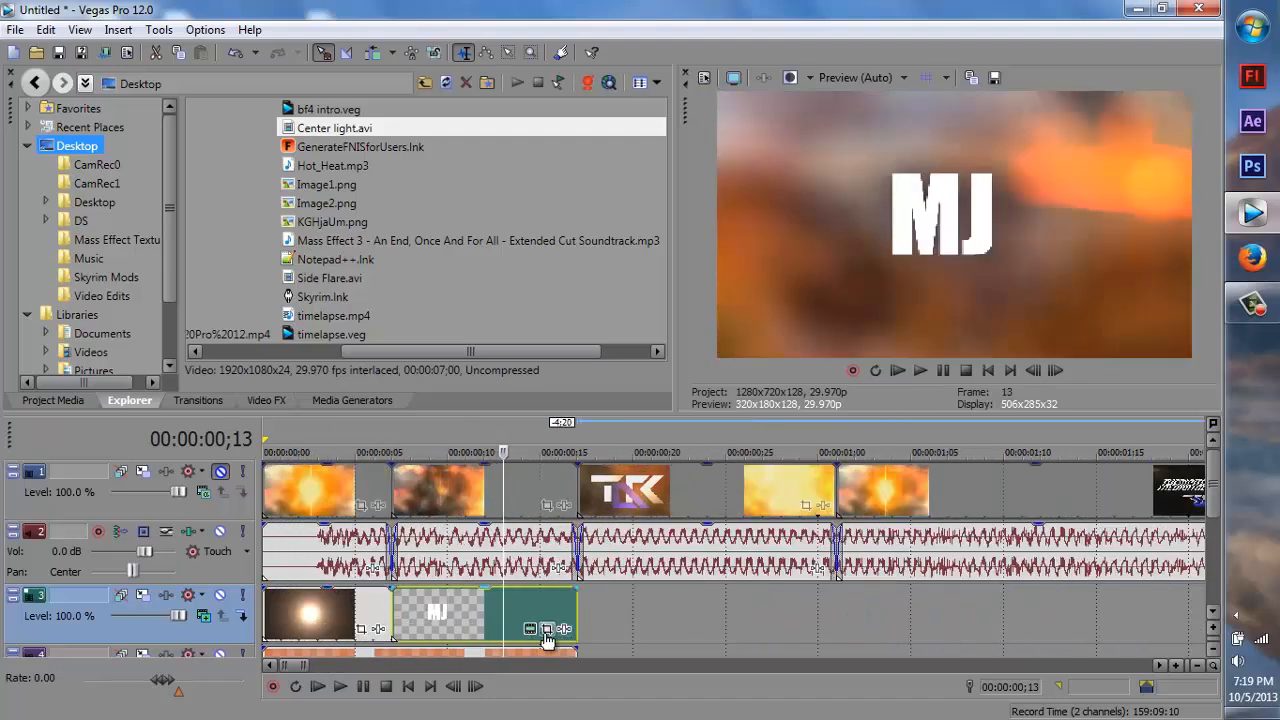
# Crop the MJ title event to about 1,139.7 by 596.2 at its first frame, centred near X 631.7, Y 360.
pyautogui.click(546, 630)
pyautogui.scroll(-2, 345, 205)
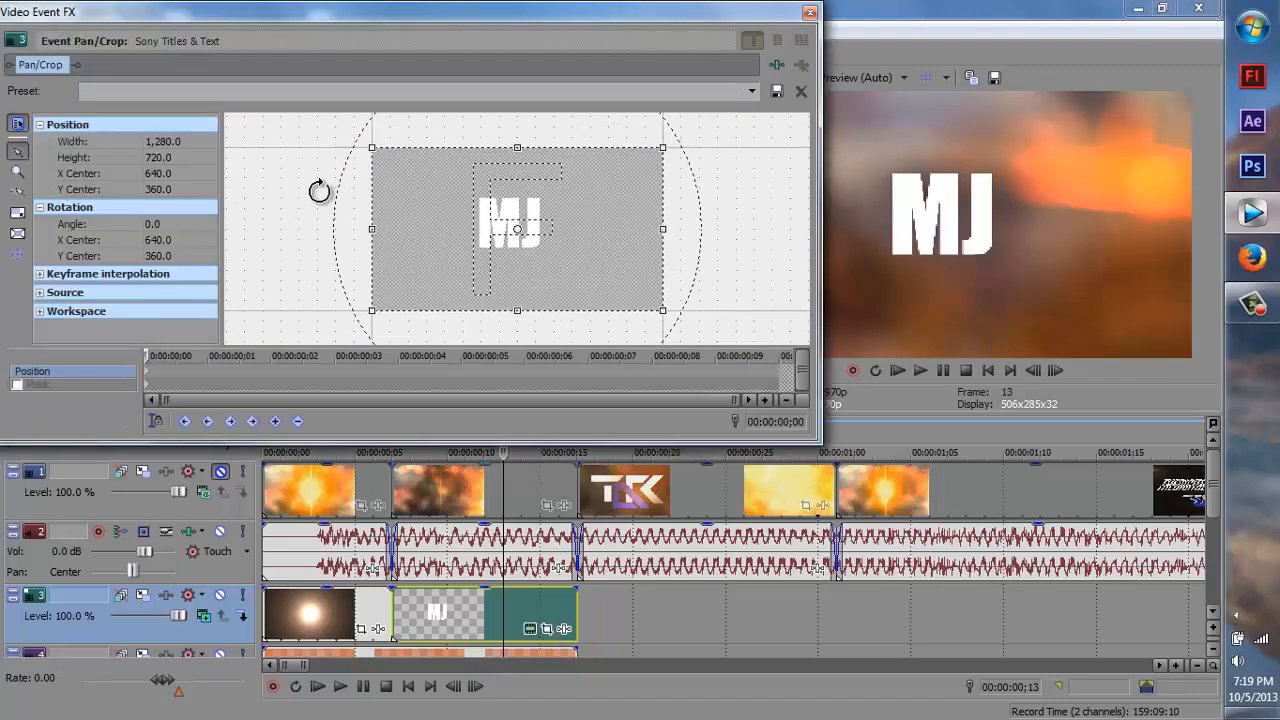
pyautogui.moveTo(370, 145); pyautogui.dragTo(404, 175)
pyautogui.moveTo(498, 236); pyautogui.dragTo(487, 229)
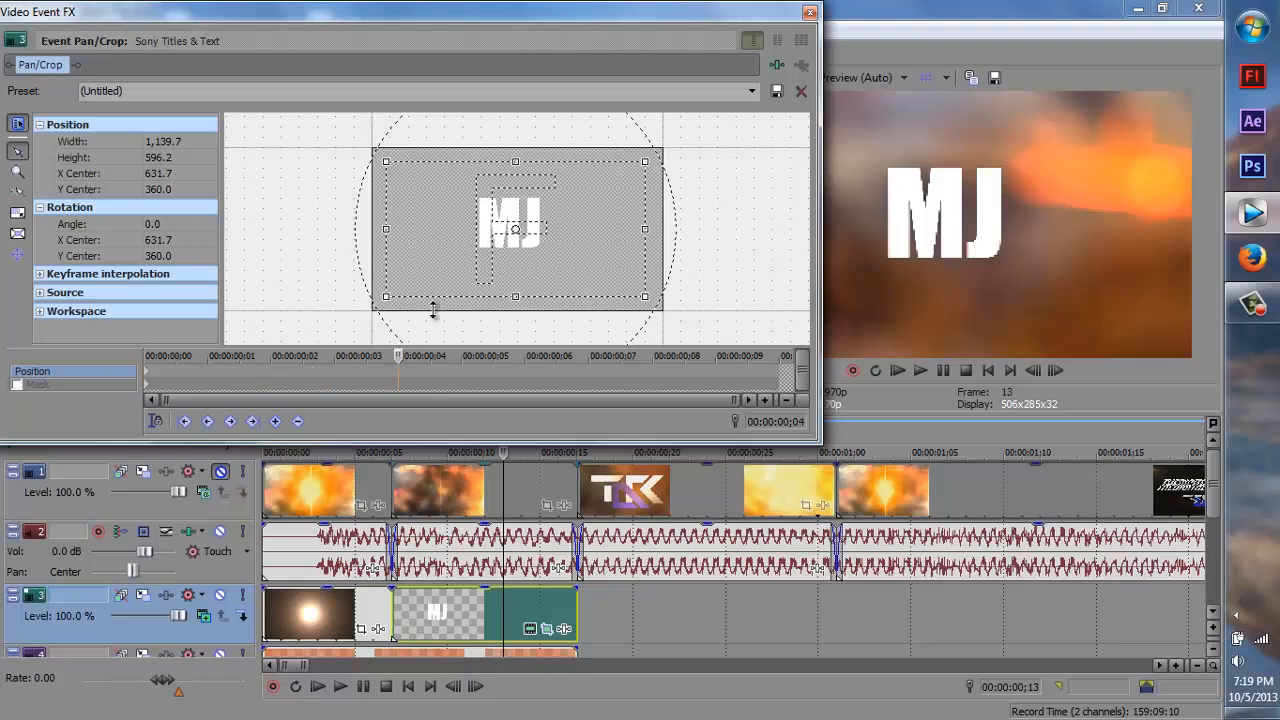
# Add position keyframes at frames 4, 7 and 10, centring the MJ crop near 673, 331.1, then 644.1, 355.9, then 623.5, 364.1.
pyautogui.moveTo(514, 251); pyautogui.dragTo(524, 244)
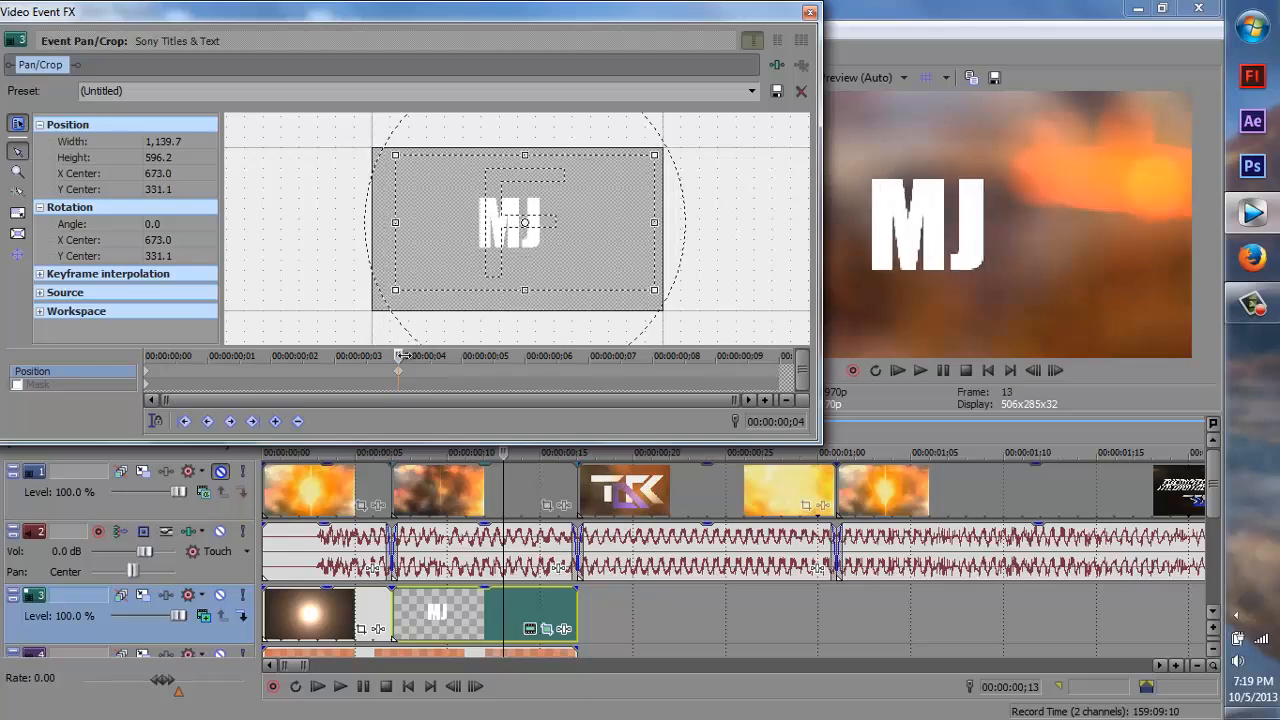
pyautogui.moveTo(400, 355); pyautogui.dragTo(589, 356)
pyautogui.moveTo(602, 215); pyautogui.dragTo(597, 221)
pyautogui.moveTo(605, 352); pyautogui.dragTo(779, 356)
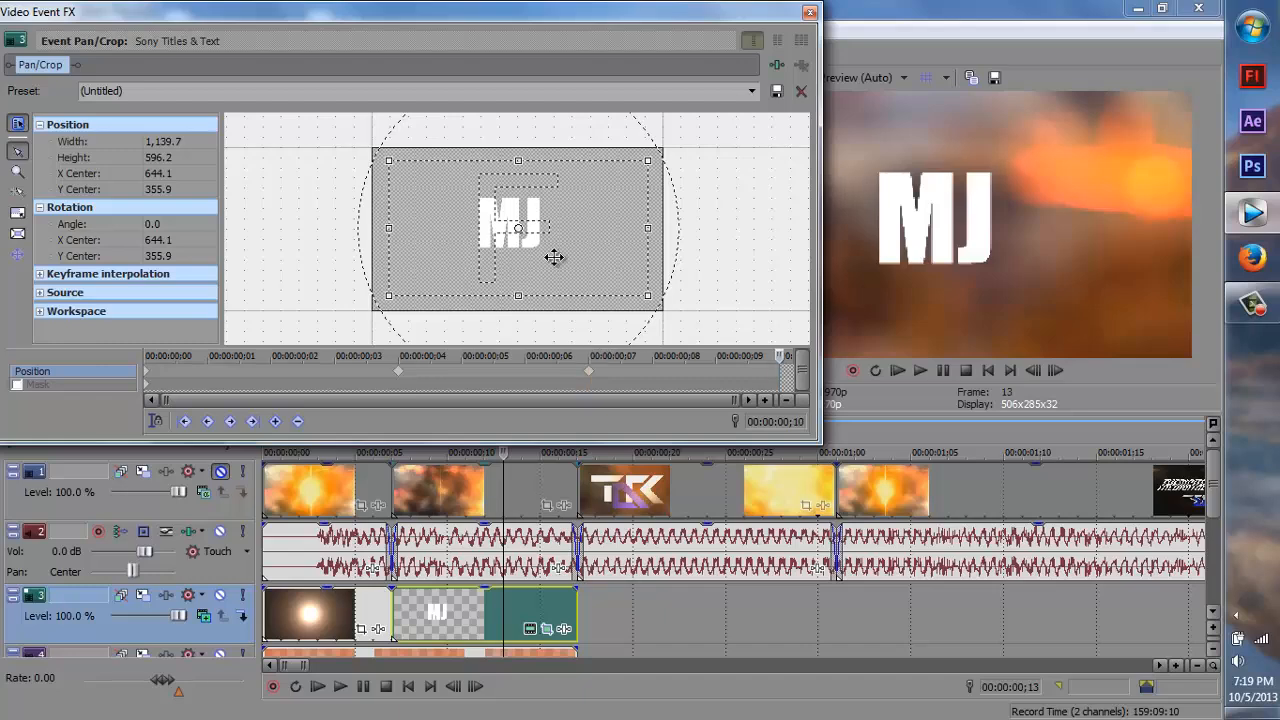
pyautogui.moveTo(521, 228); pyautogui.dragTo(592, 253)
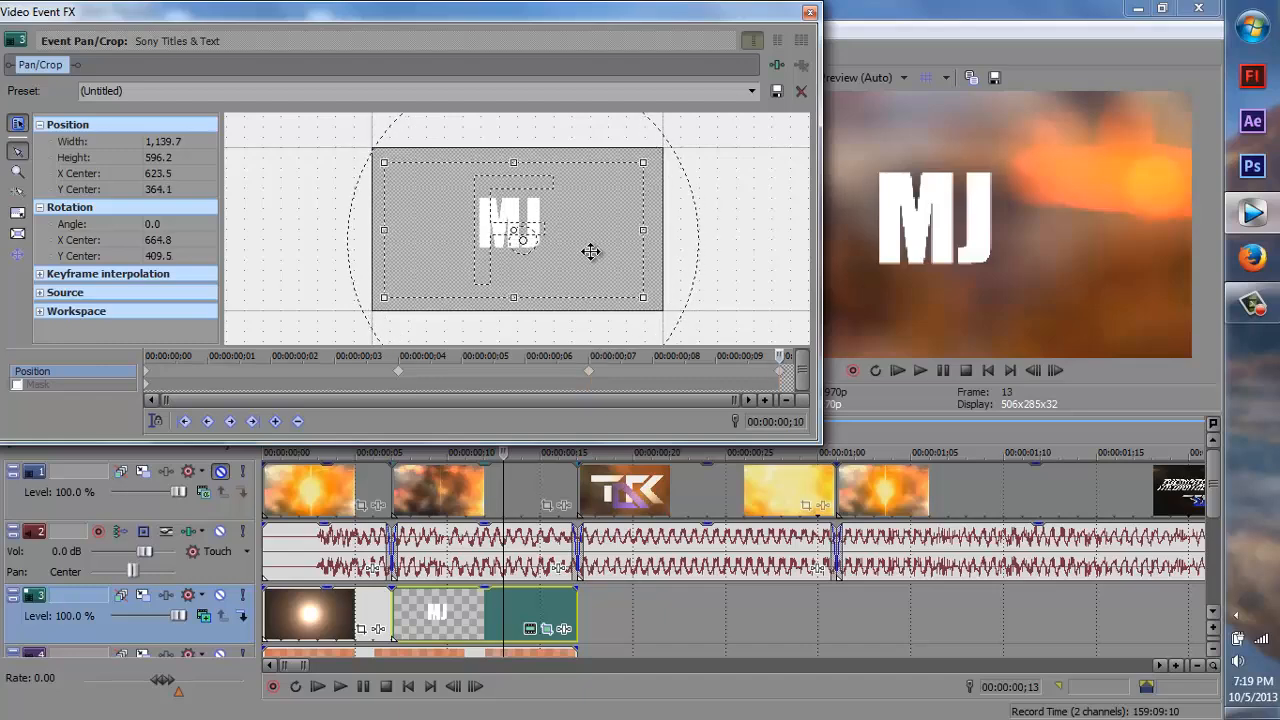
pyautogui.click(810, 12)
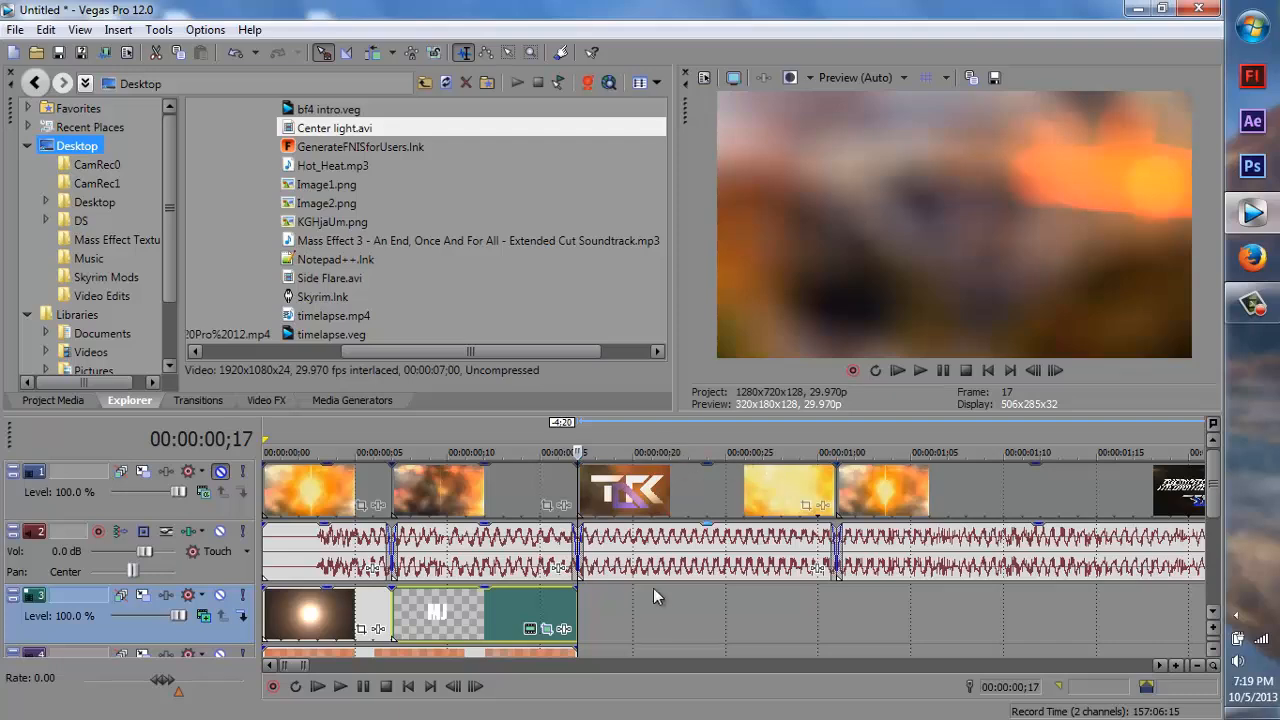
# Copy the MJ title event and paste it directly after the original at frame 17 as a new copy of the source media.
pyautogui.rightClick(512, 615)
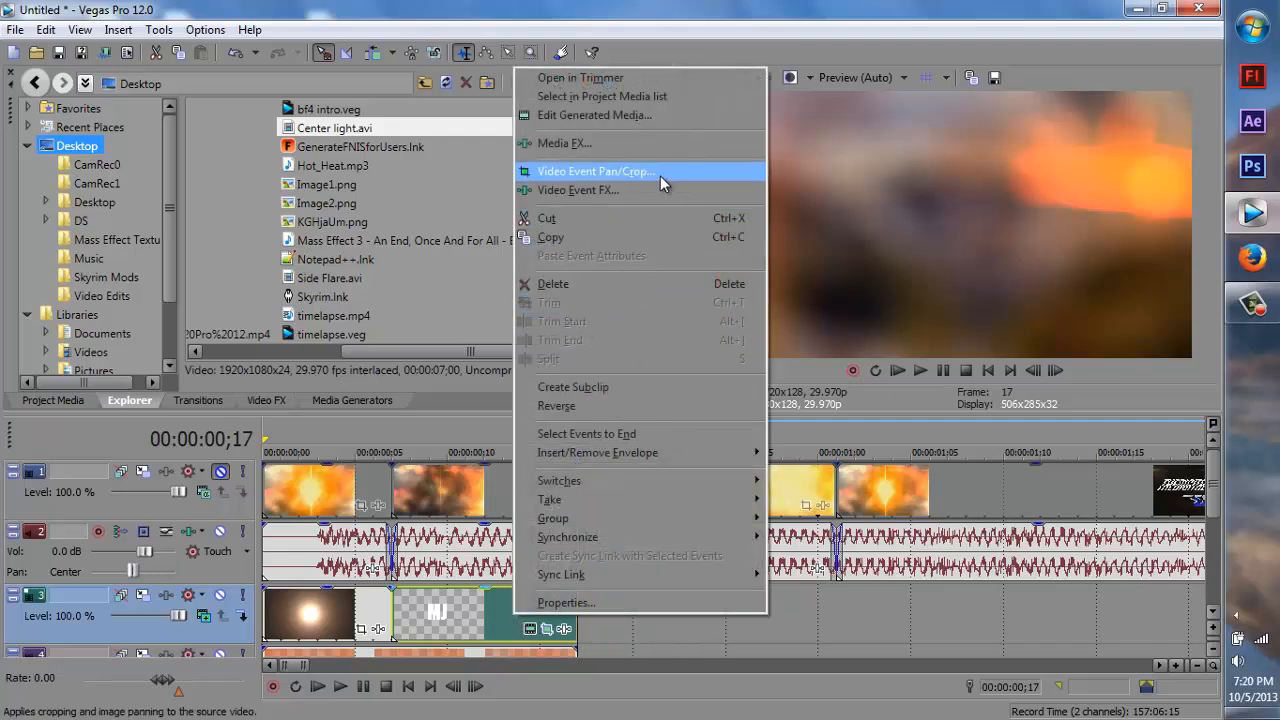
pyautogui.click(578, 235)
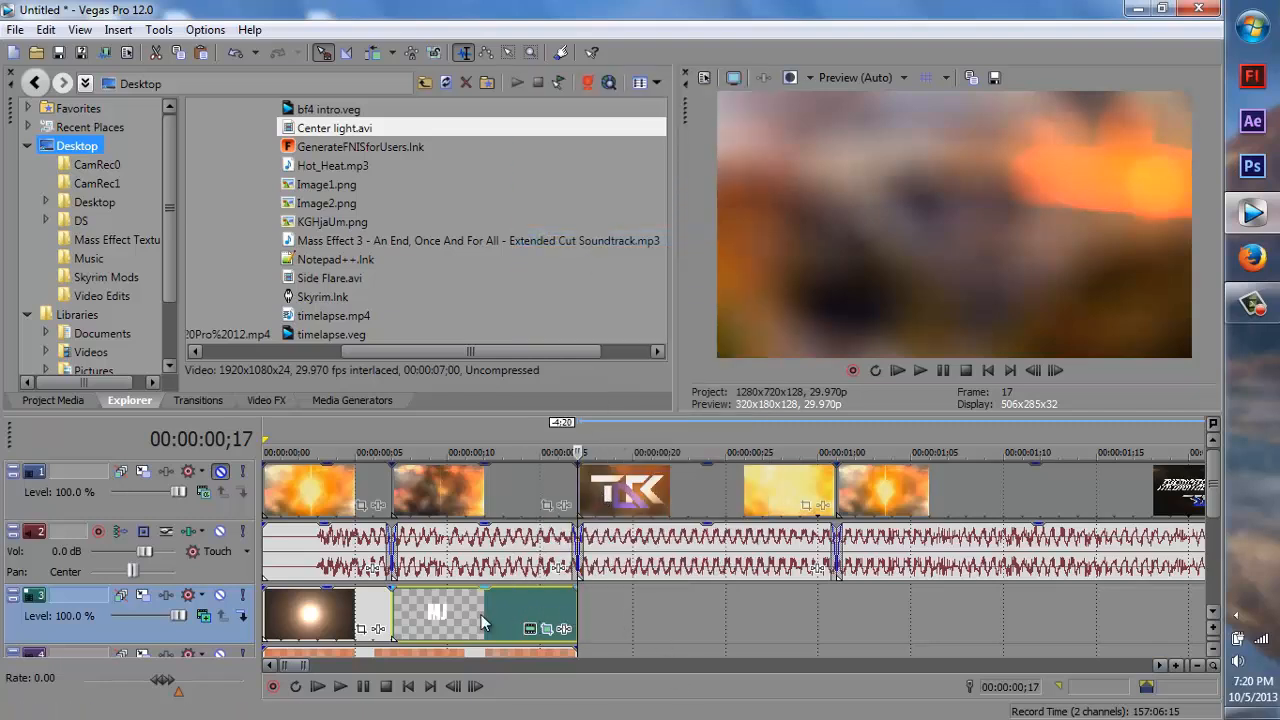
pyautogui.rightClick(665, 622)
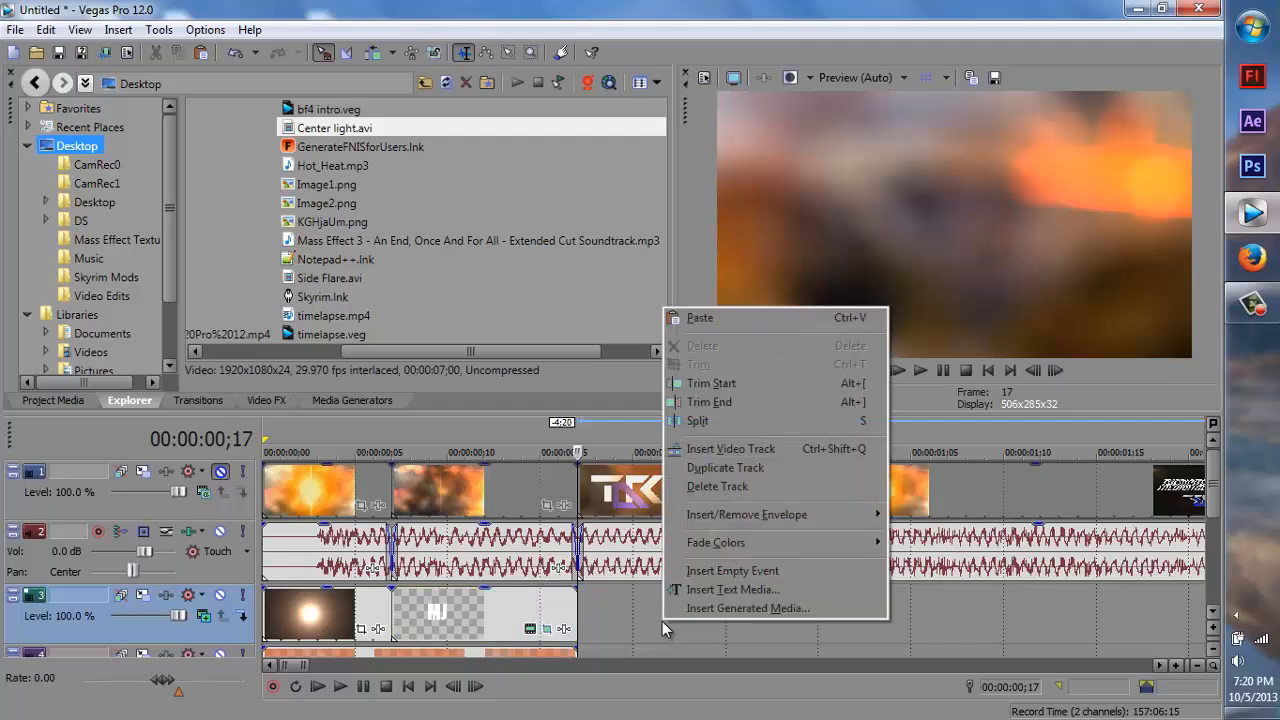
pyautogui.click(799, 312)
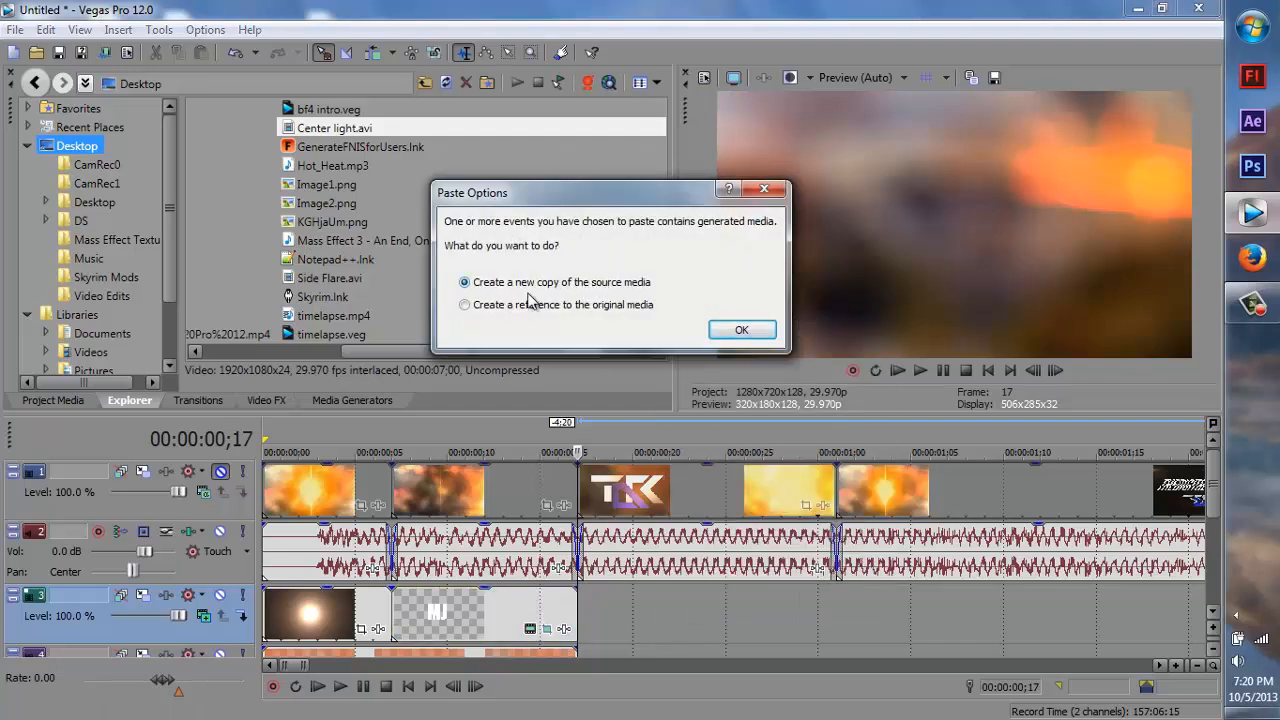
pyautogui.click(741, 330)
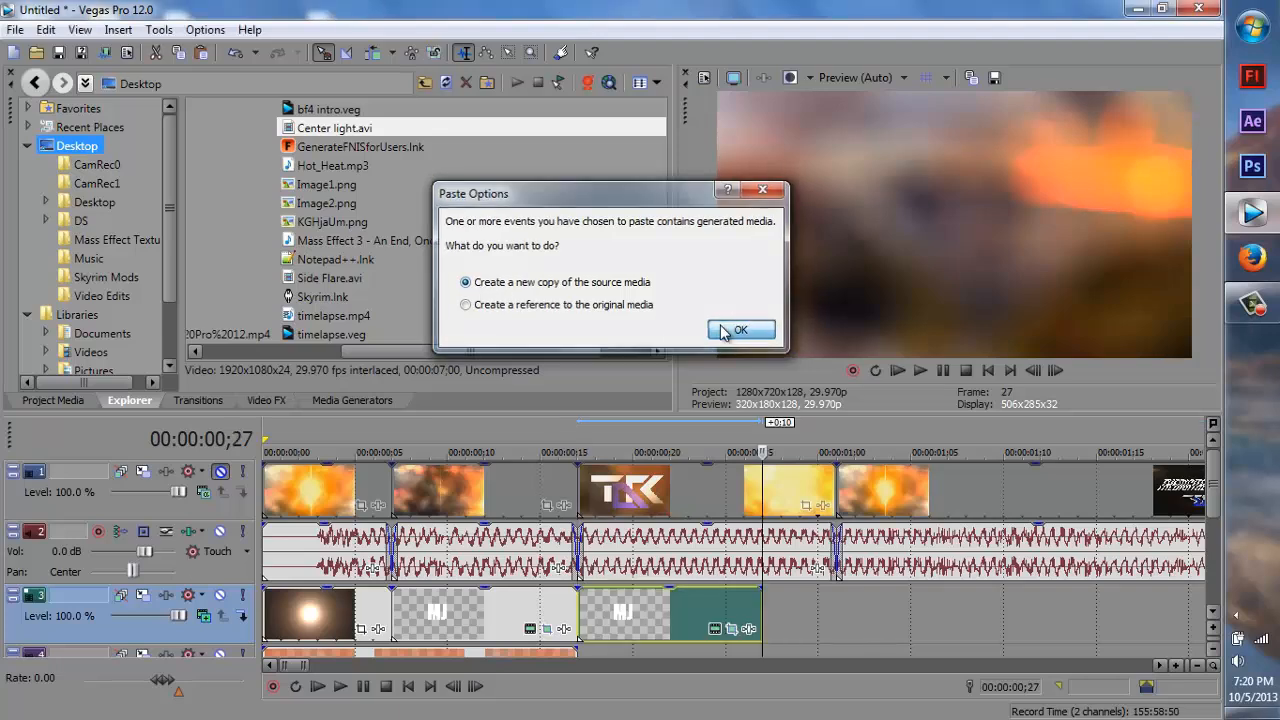
# Delete the inherited Pan/Crop keyframes after the first one from the second MJ event.
pyautogui.click(643, 426)
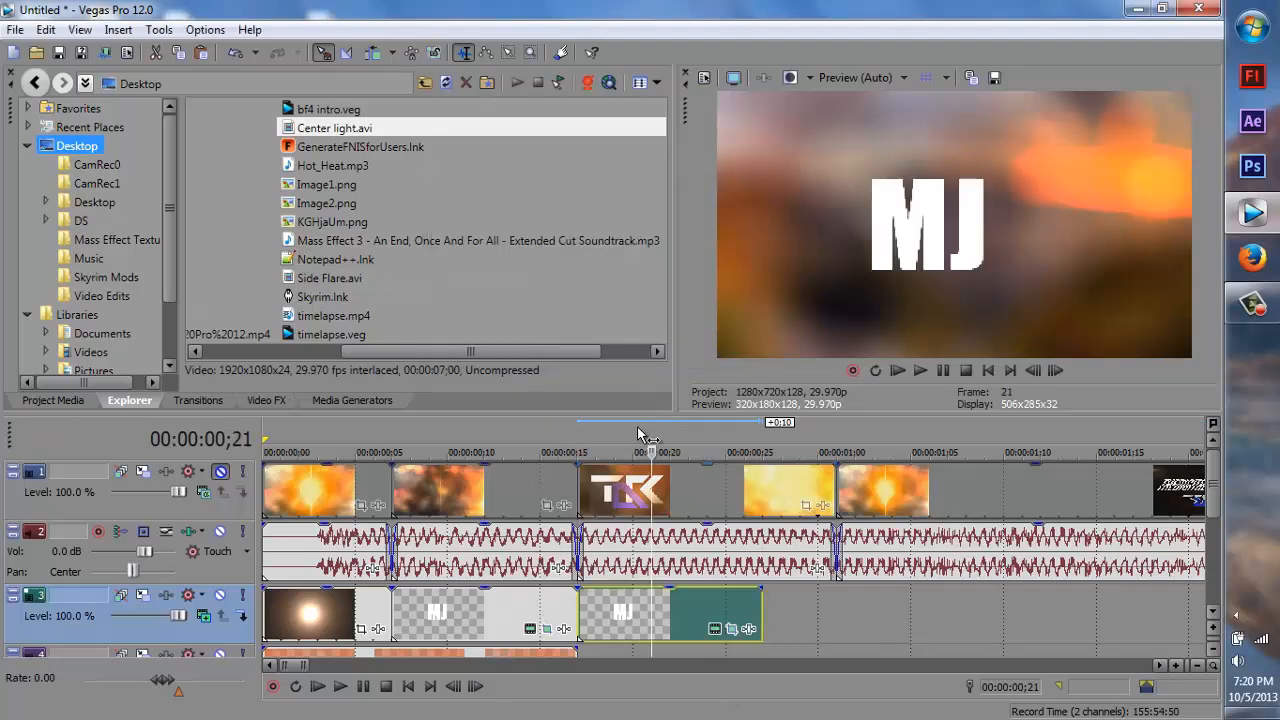
pyautogui.click(732, 629)
pyautogui.click(393, 381)
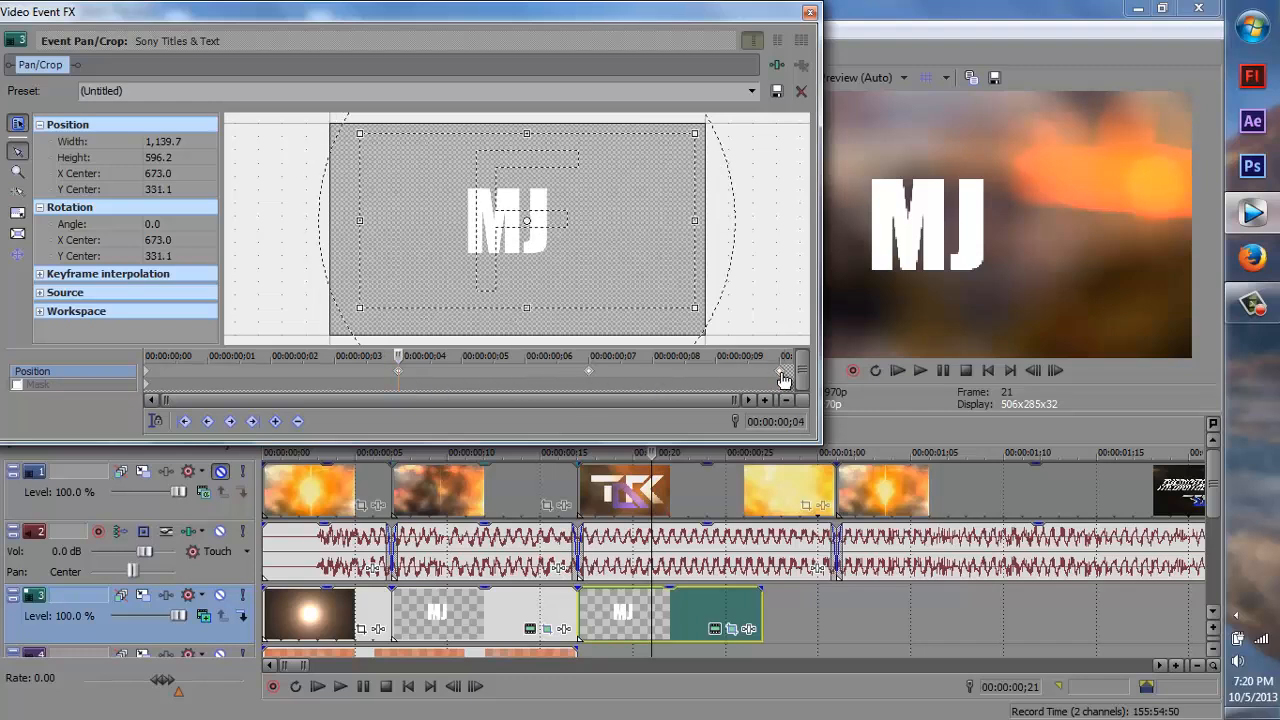
pyautogui.press('Delete')
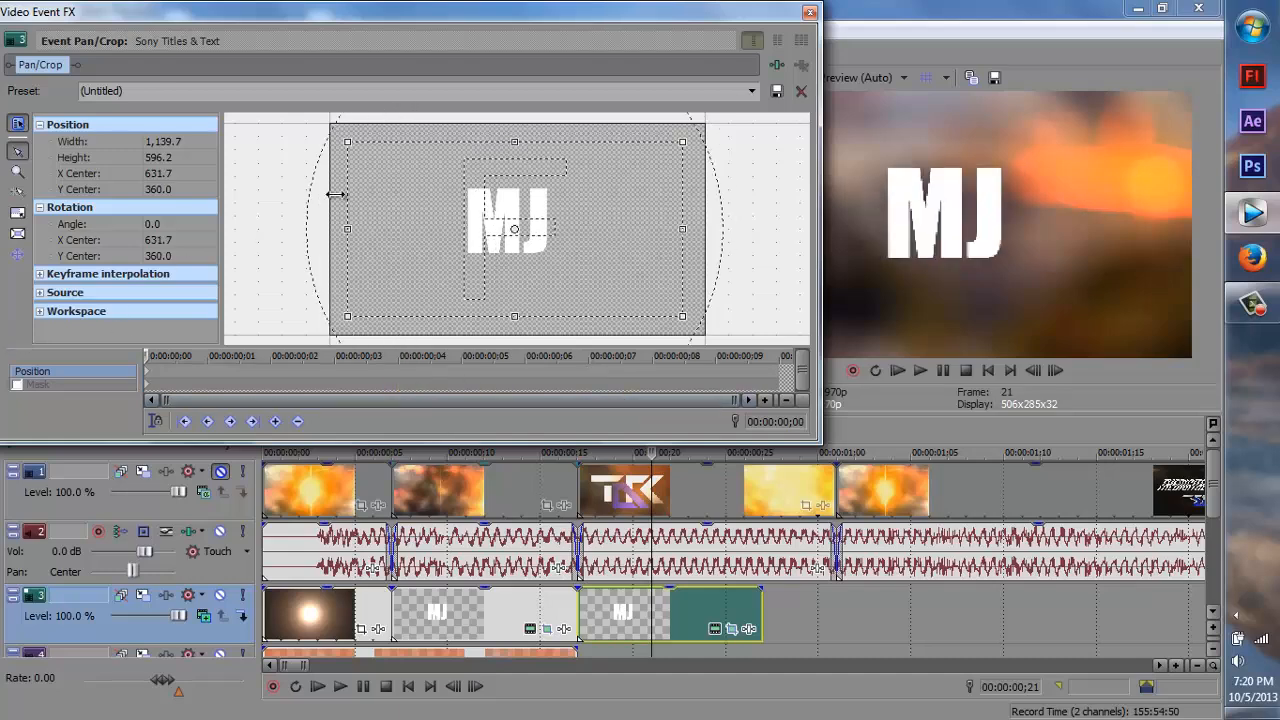
# Tighten the second MJ event's crop to about 759.6 by 353.5, centred near X 633.3, Y 337.6.
pyautogui.moveTo(346, 143); pyautogui.dragTo(433, 201)
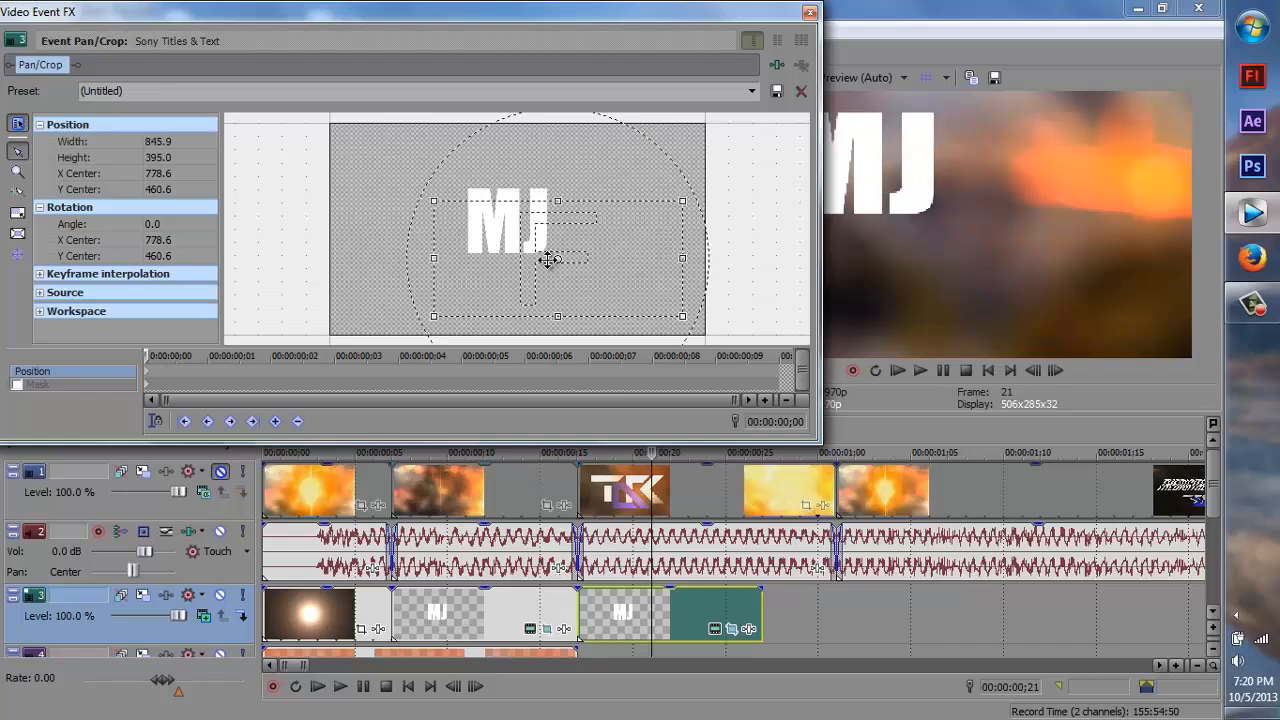
pyautogui.moveTo(548, 259); pyautogui.dragTo(540, 232)
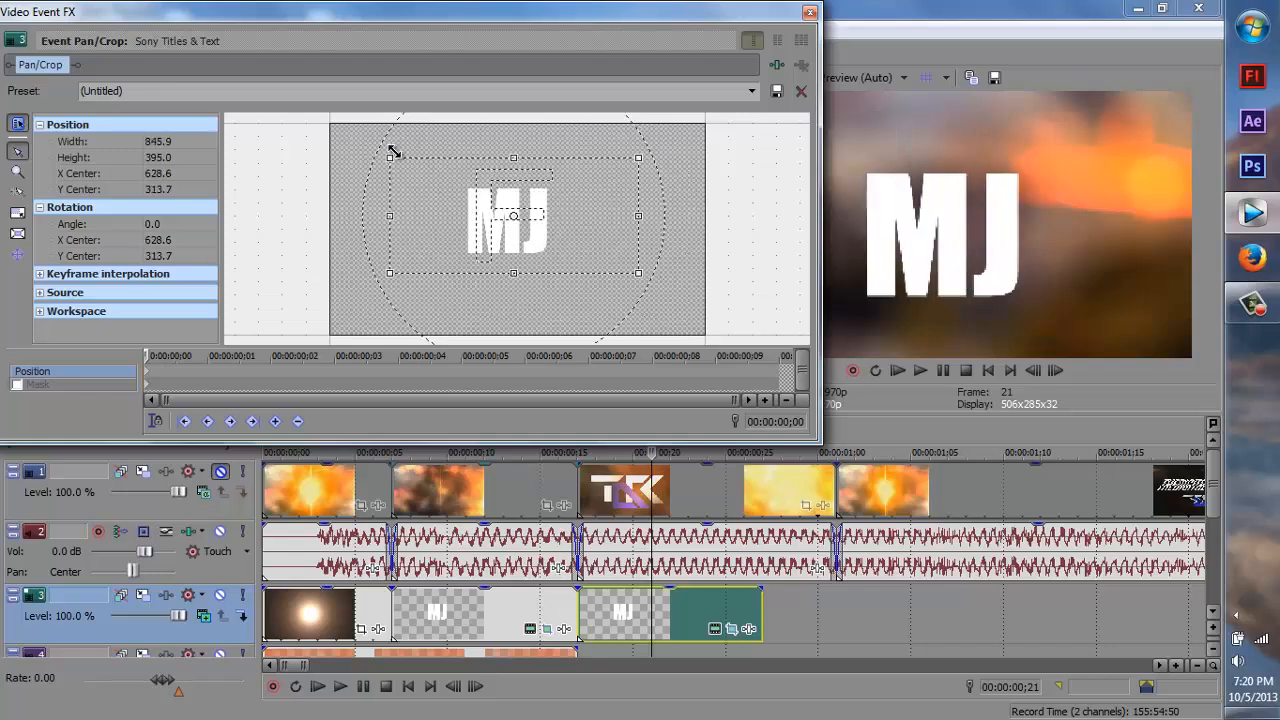
pyautogui.moveTo(393, 150); pyautogui.dragTo(405, 171)
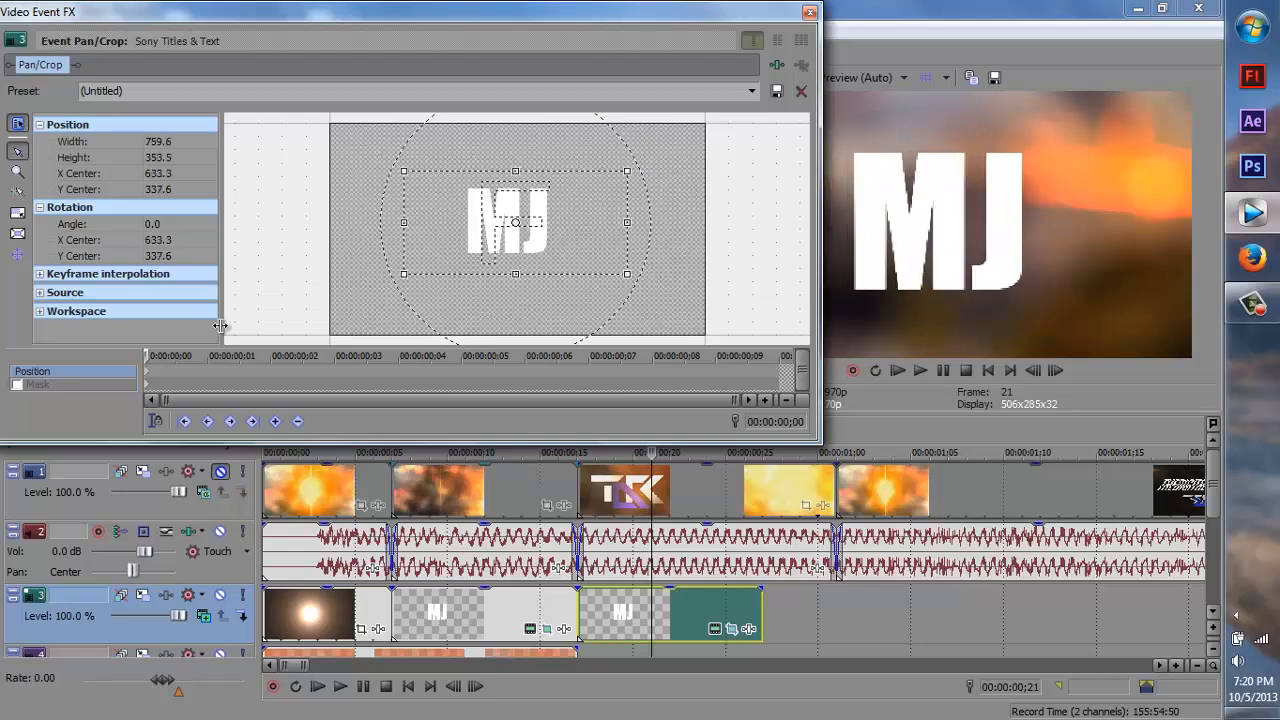
# Add position keyframes at frames 2, 6, 8 and 10 that shake the second MJ title, ending near X 611, Y 344.
pyautogui.click(270, 357)
pyautogui.moveTo(556, 232); pyautogui.dragTo(574, 256)
pyautogui.click(525, 357)
pyautogui.click(652, 357)
pyautogui.moveTo(652, 357); pyautogui.dragTo(780, 357)
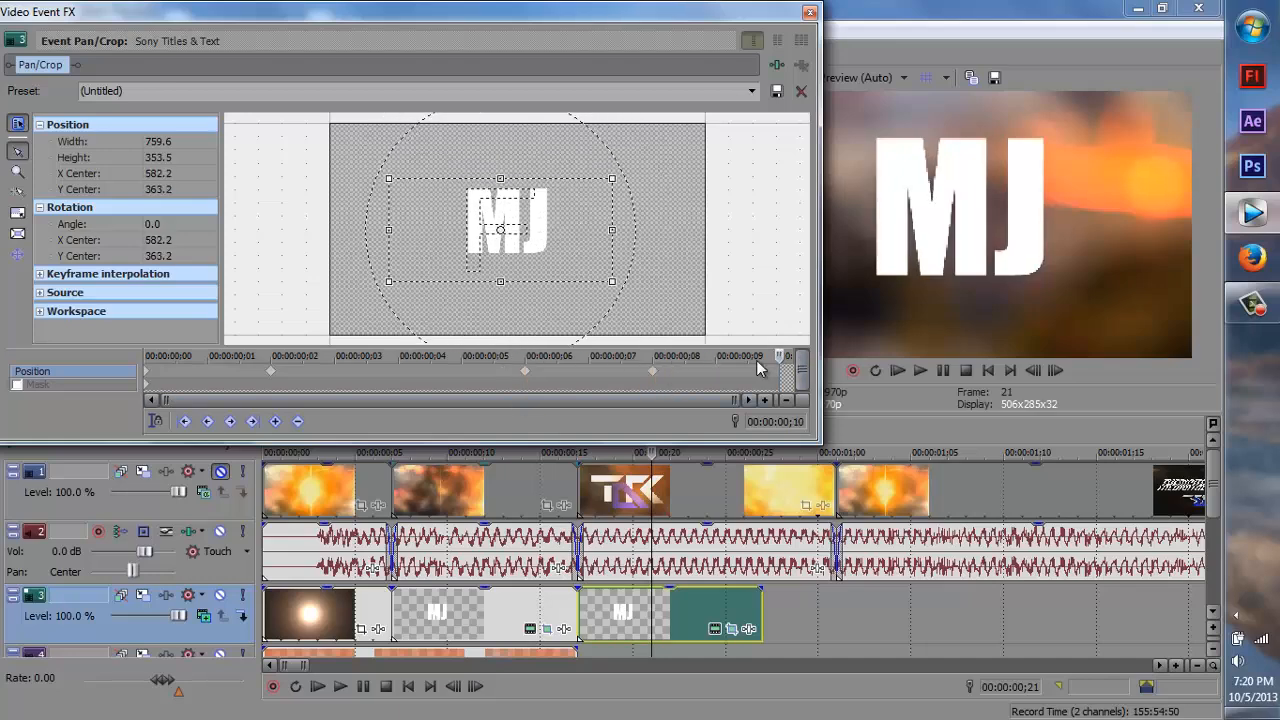
pyautogui.moveTo(546, 263)
pyautogui.mouseDown()
pyautogui.moveTo(571, 246)
pyautogui.moveTo(557, 257)
pyautogui.mouseUp()
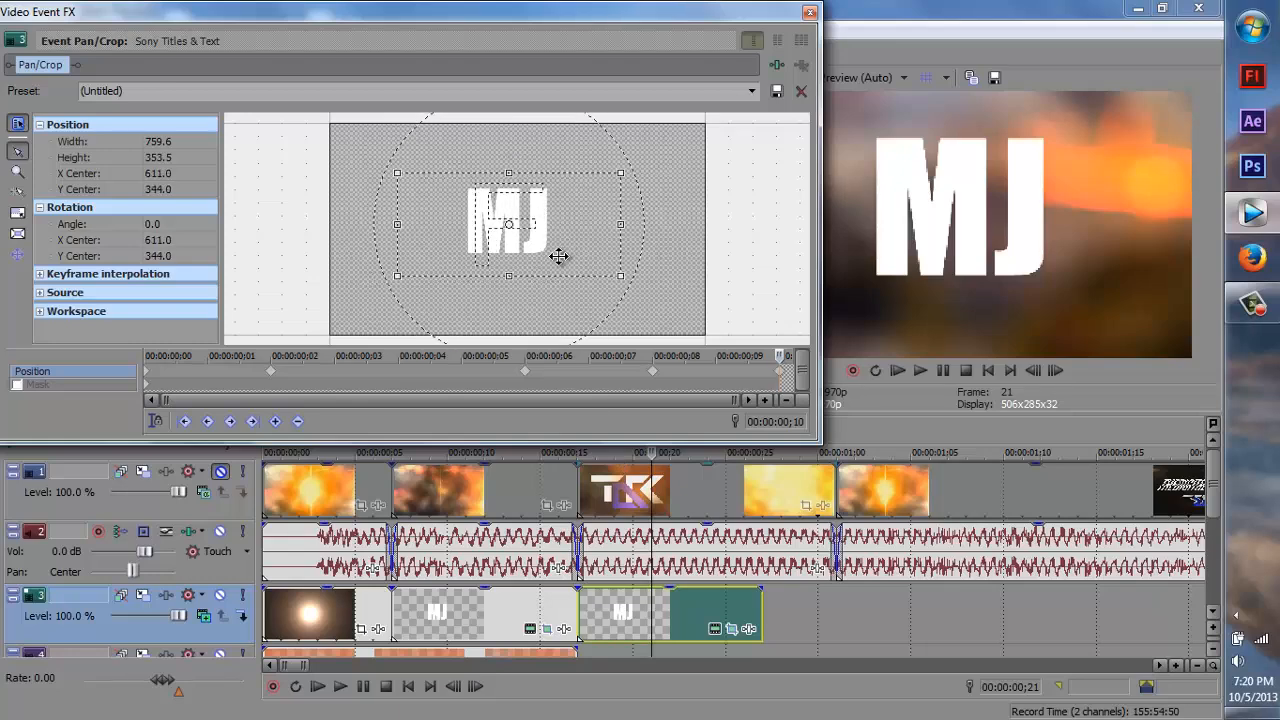
pyautogui.click(810, 12)
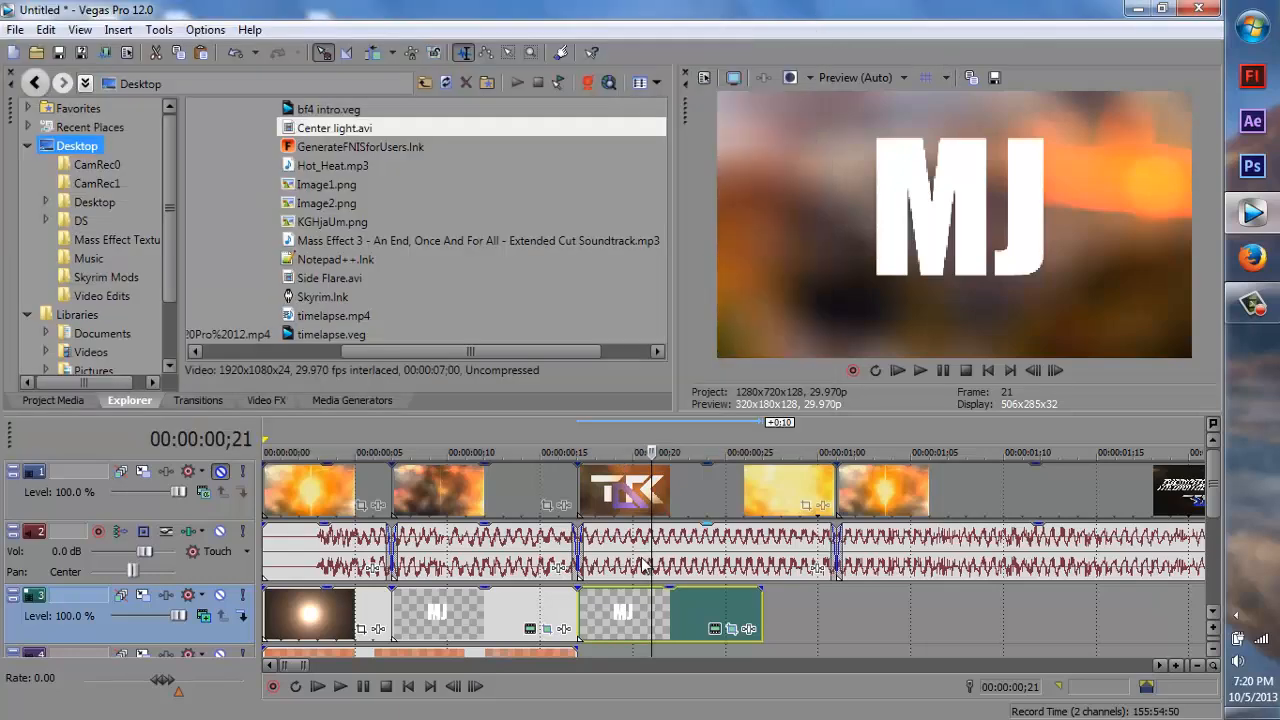
# Scrub through the second MJ event and compare its end at frame 27 with the unmuted reference clip.
pyautogui.scroll(-2, 749, 571)
pyautogui.scroll(5, 565, 606)
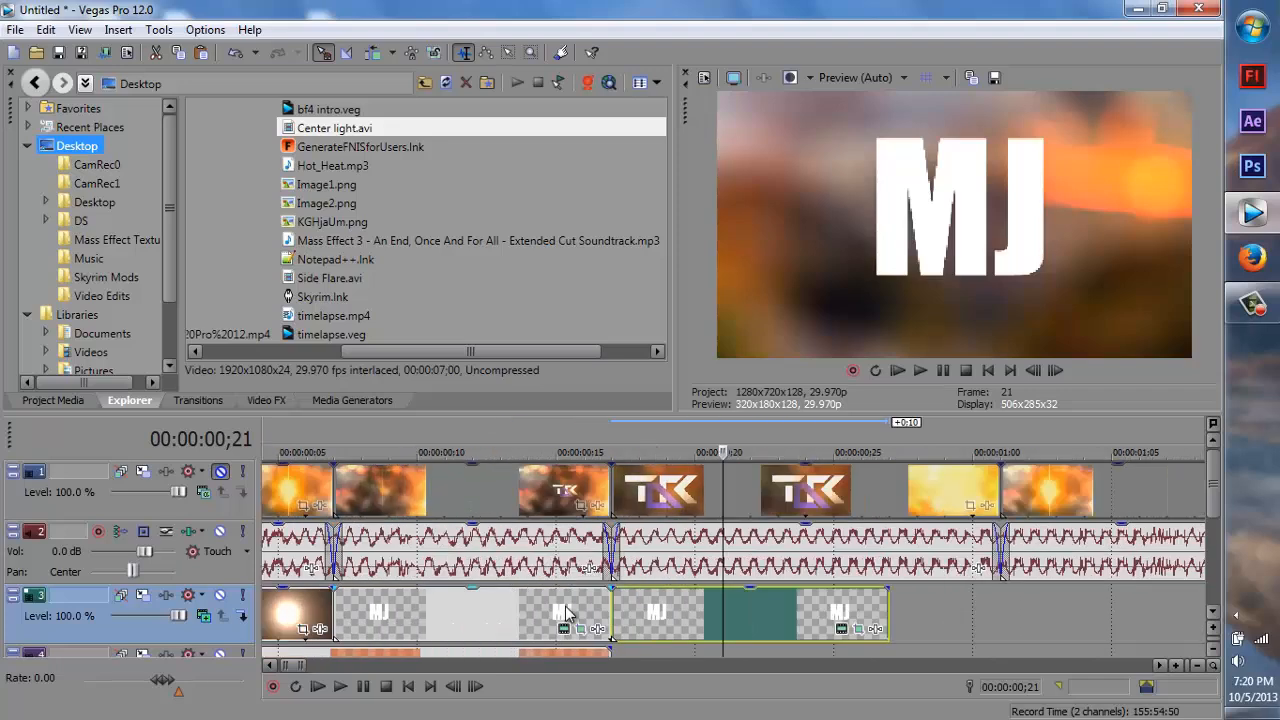
pyautogui.moveTo(728, 609); pyautogui.dragTo(860, 598)
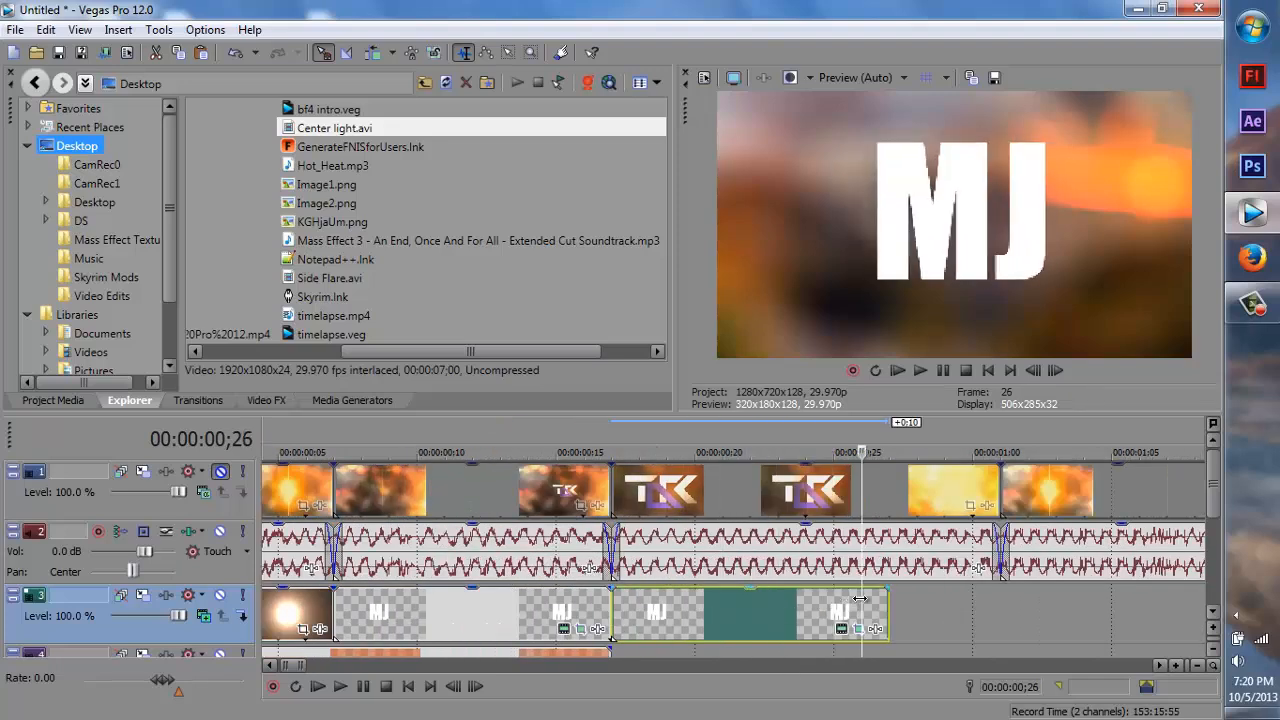
pyautogui.click(221, 471)
pyautogui.moveTo(862, 605); pyautogui.dragTo(890, 602)
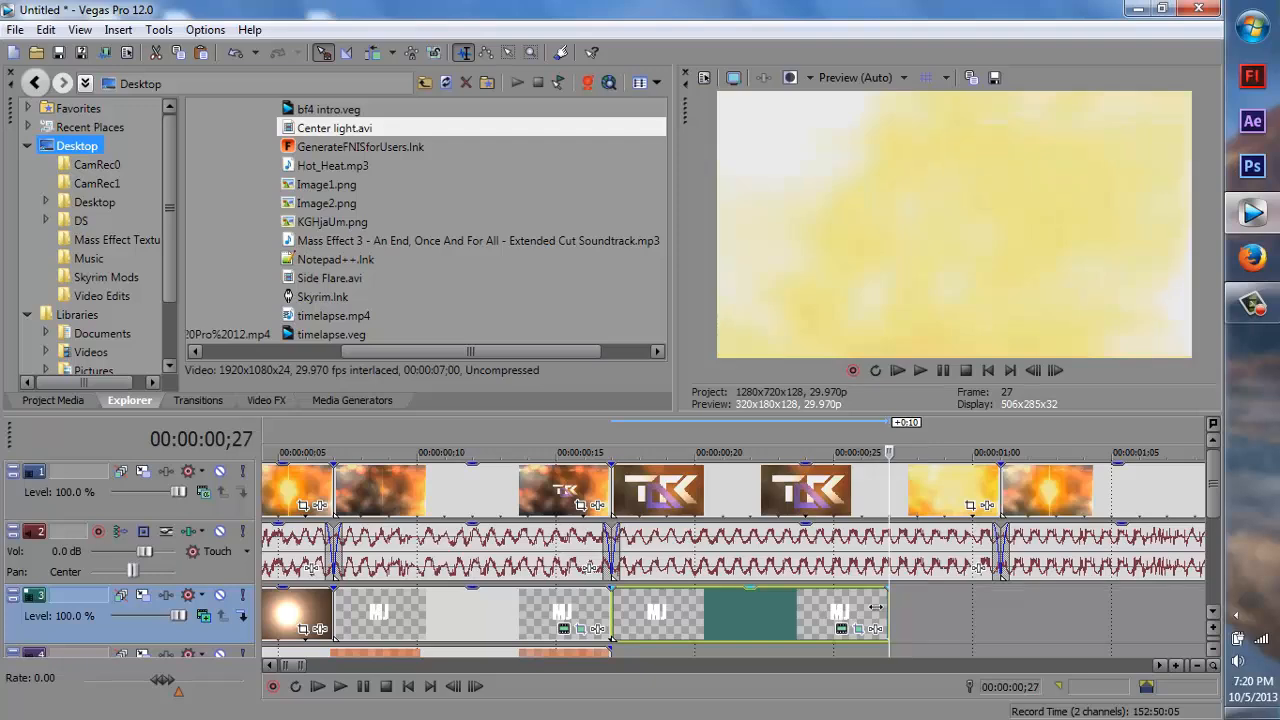
# Copy the opening center light event and paste it at frame 27, directly after the second MJ title.
pyautogui.click(300, 618)
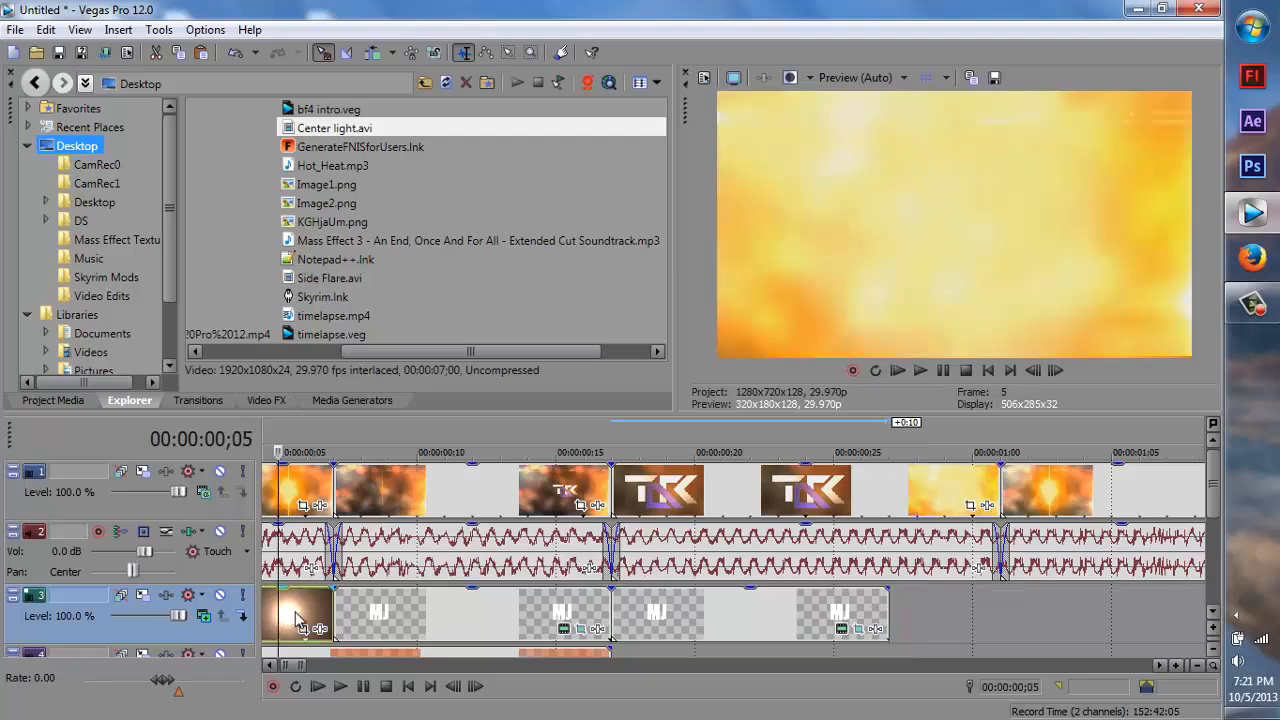
pyautogui.rightClick(300, 618)
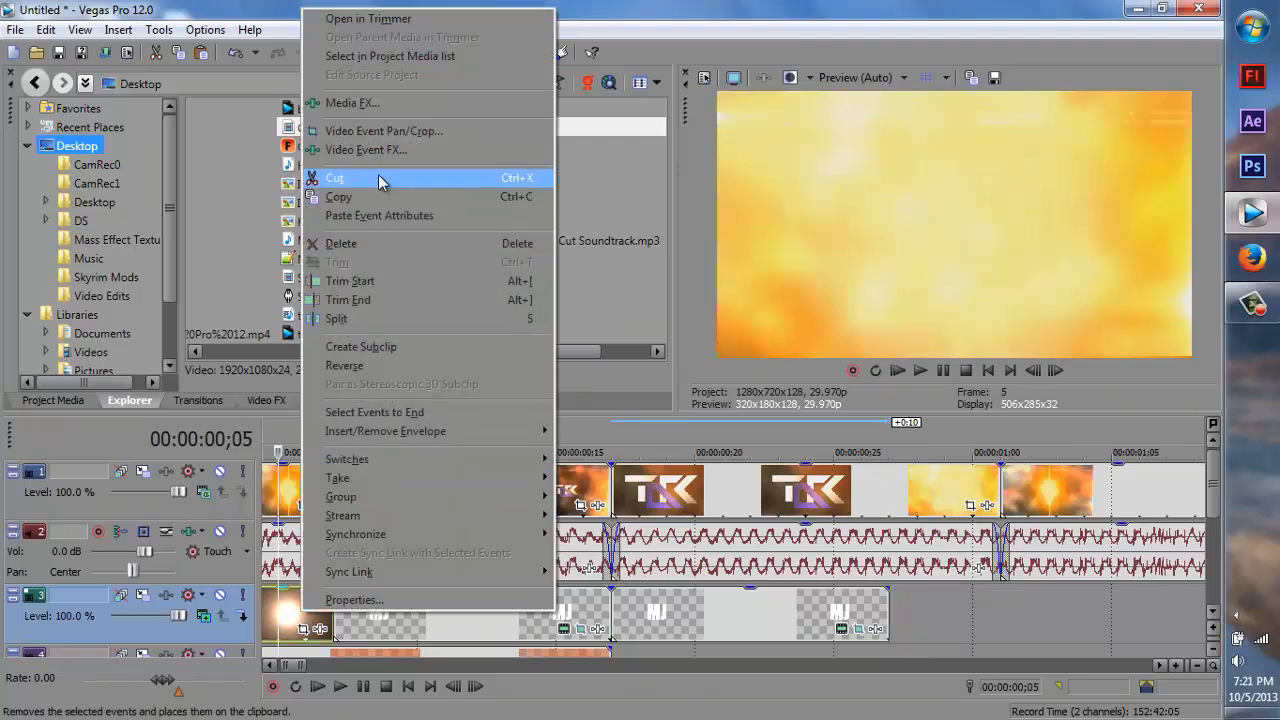
pyautogui.click(350, 198)
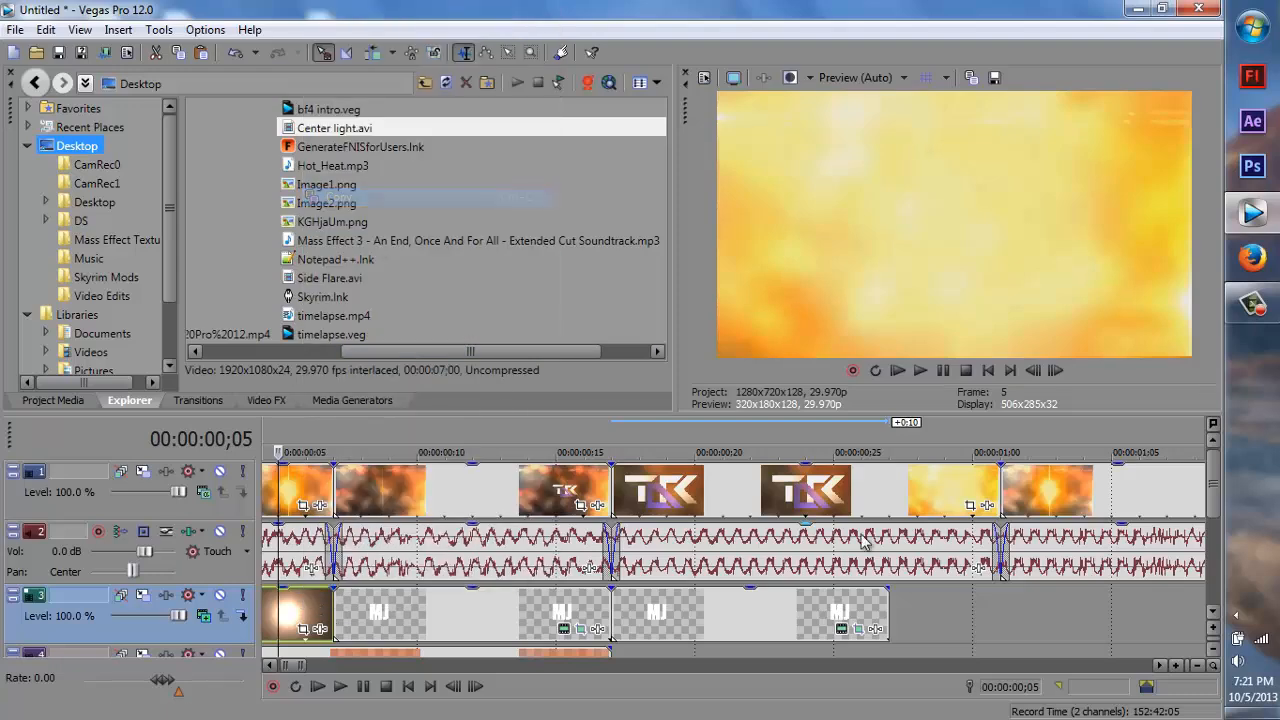
pyautogui.click(893, 436)
pyautogui.rightClick(940, 630)
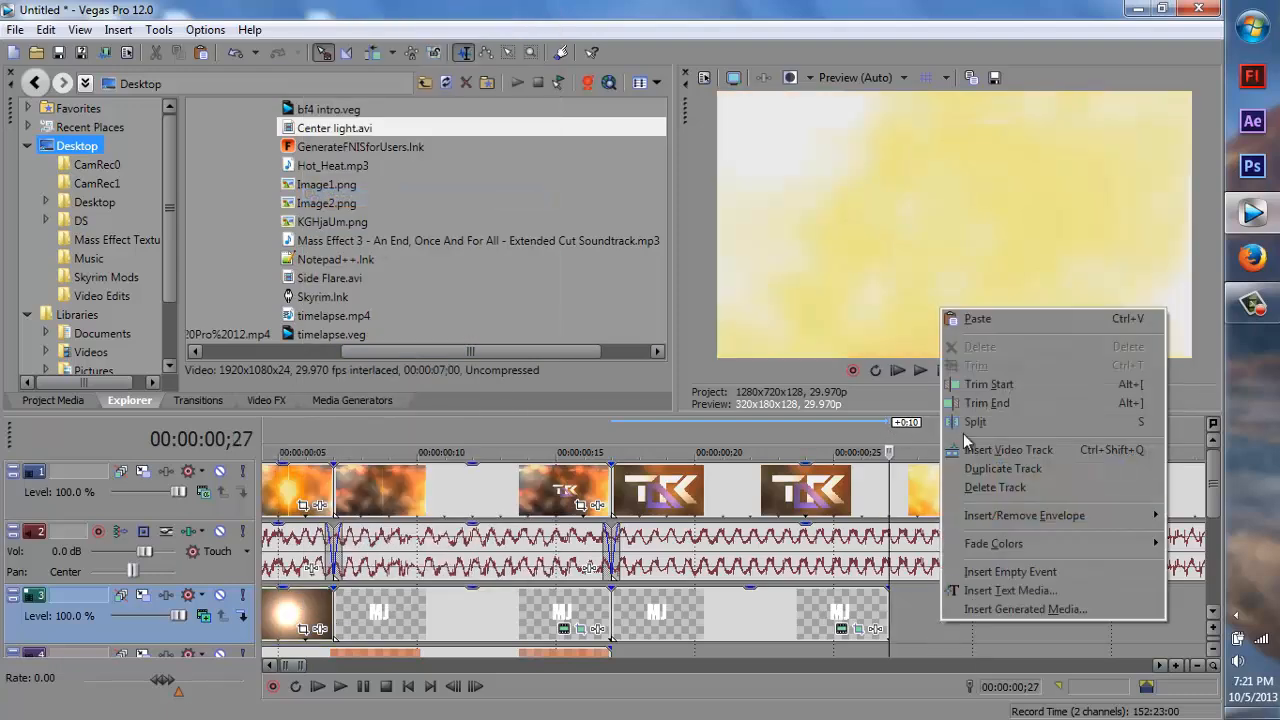
pyautogui.click(960, 316)
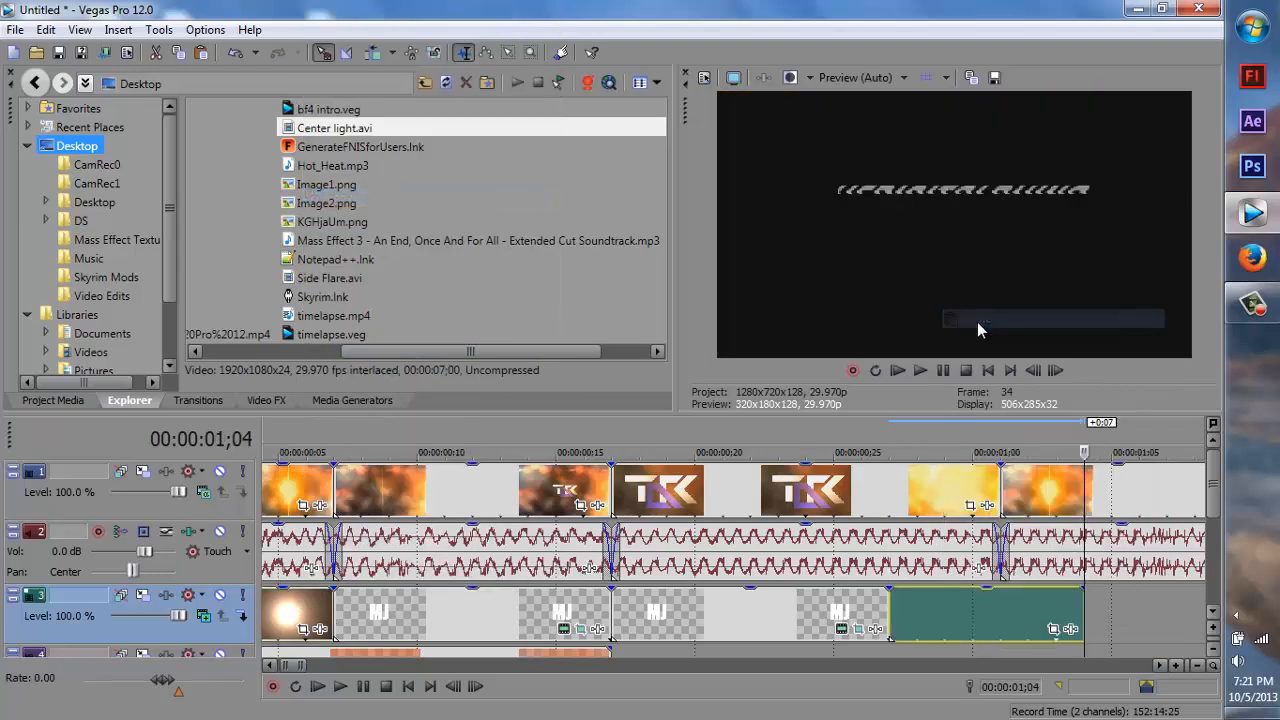
# With aspect ratio locked and sizing about the center, crop the pasted center light to about 1,048.2 by 589.6, centred near 950.4, 496.9.
pyautogui.click(929, 448)
pyautogui.click(945, 448)
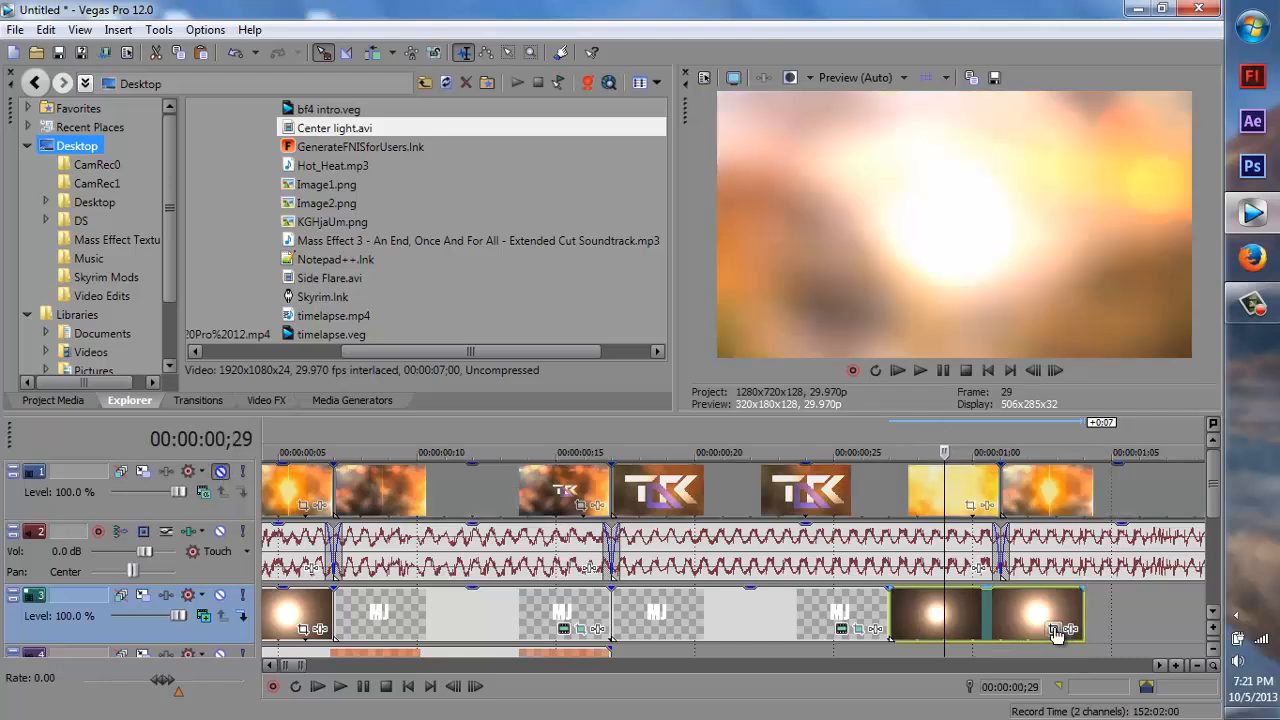
pyautogui.click(1056, 630)
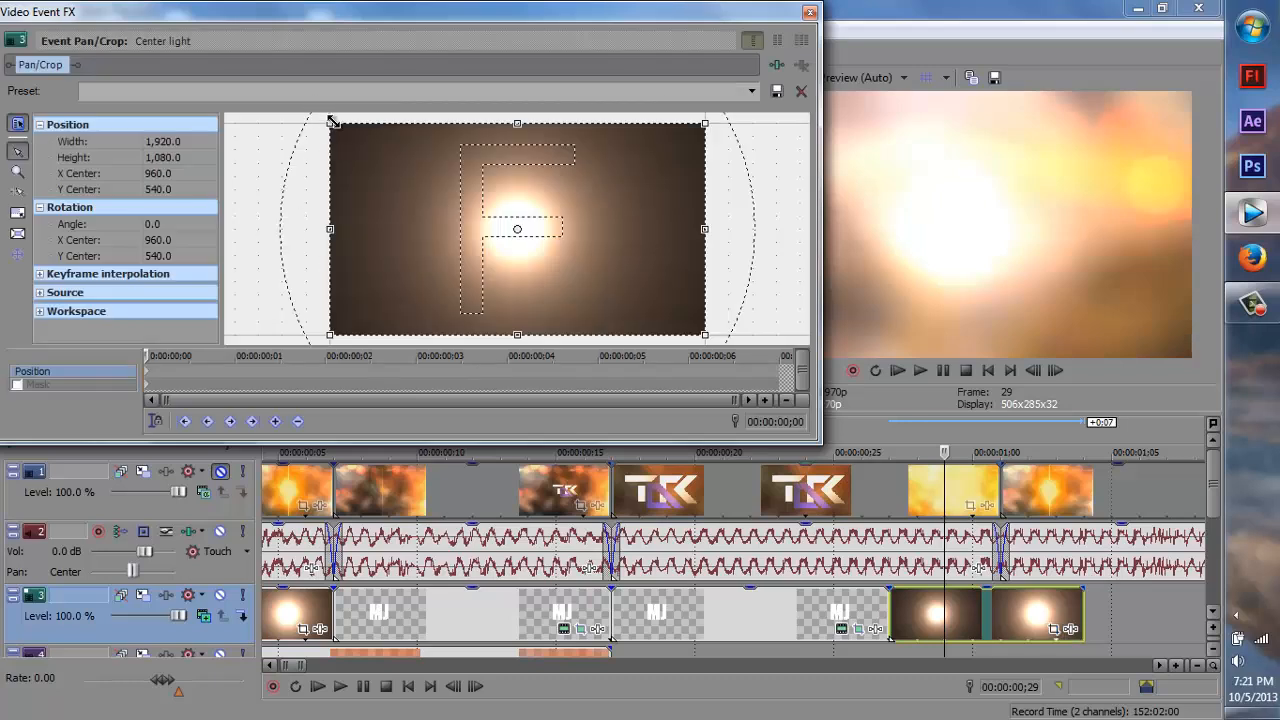
pyautogui.click(17, 213)
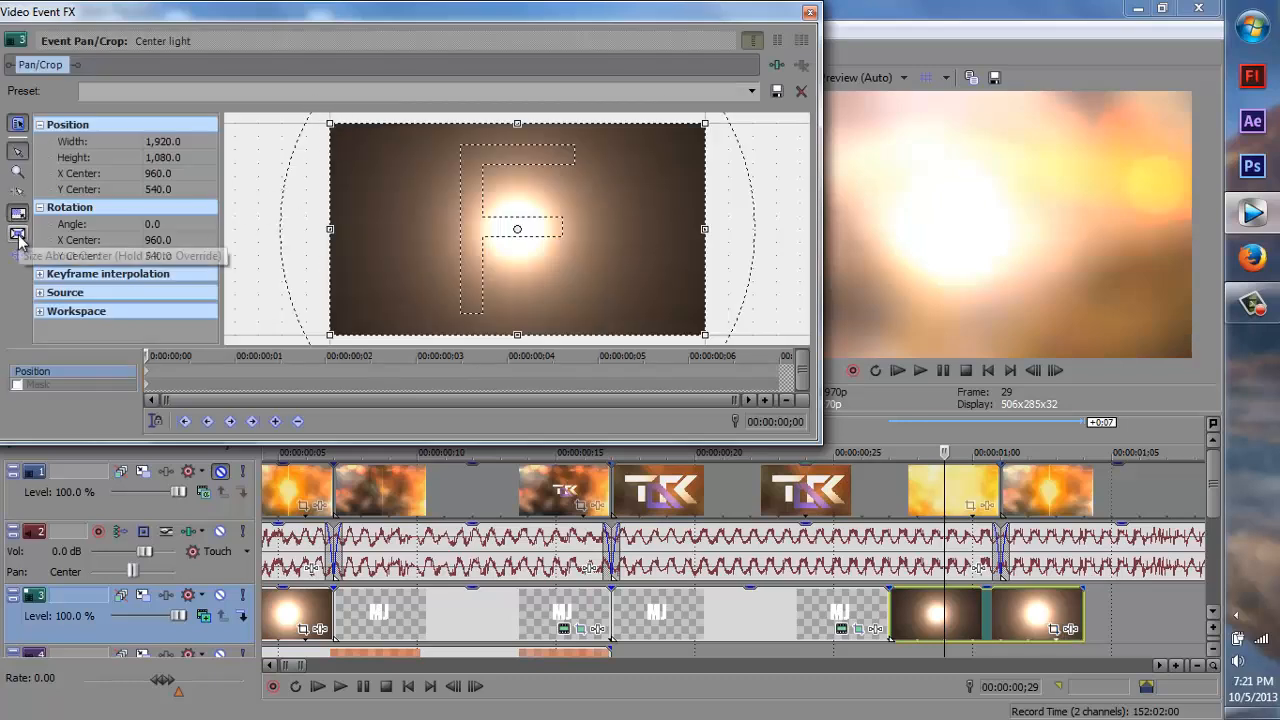
pyautogui.click(17, 233)
pyautogui.moveTo(326, 125); pyautogui.dragTo(412, 168)
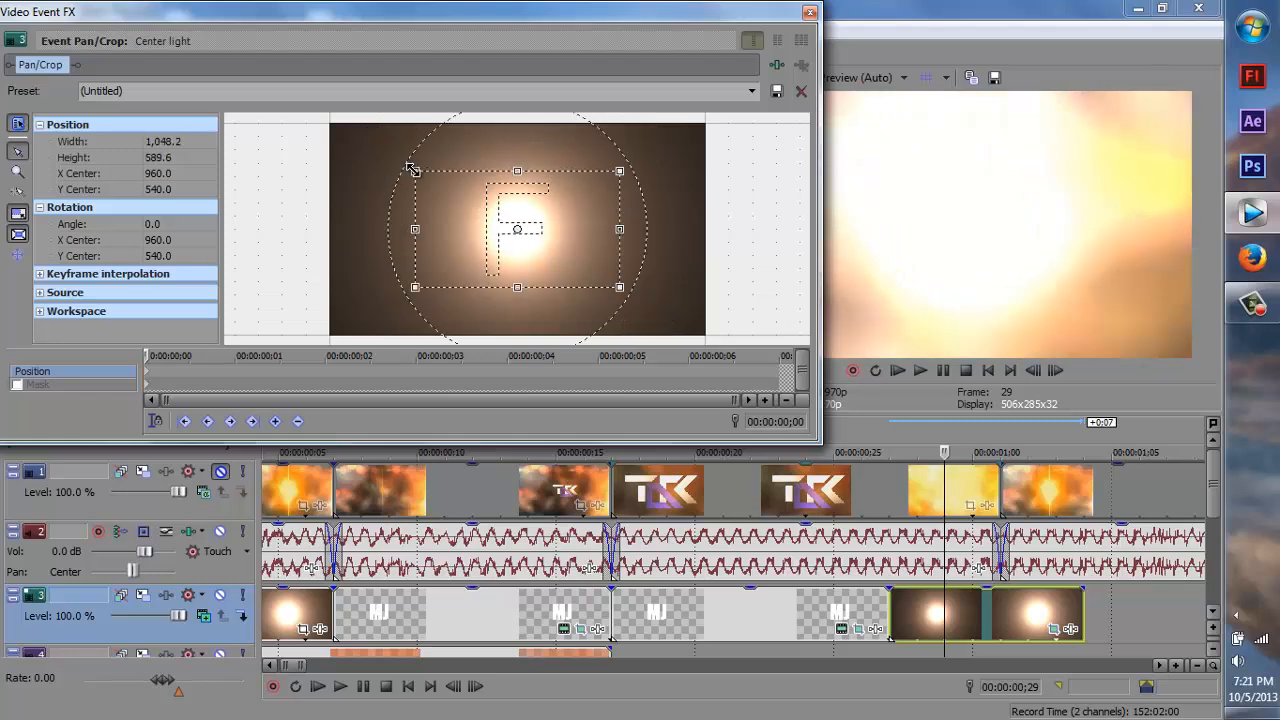
pyautogui.moveTo(522, 228); pyautogui.dragTo(558, 232)
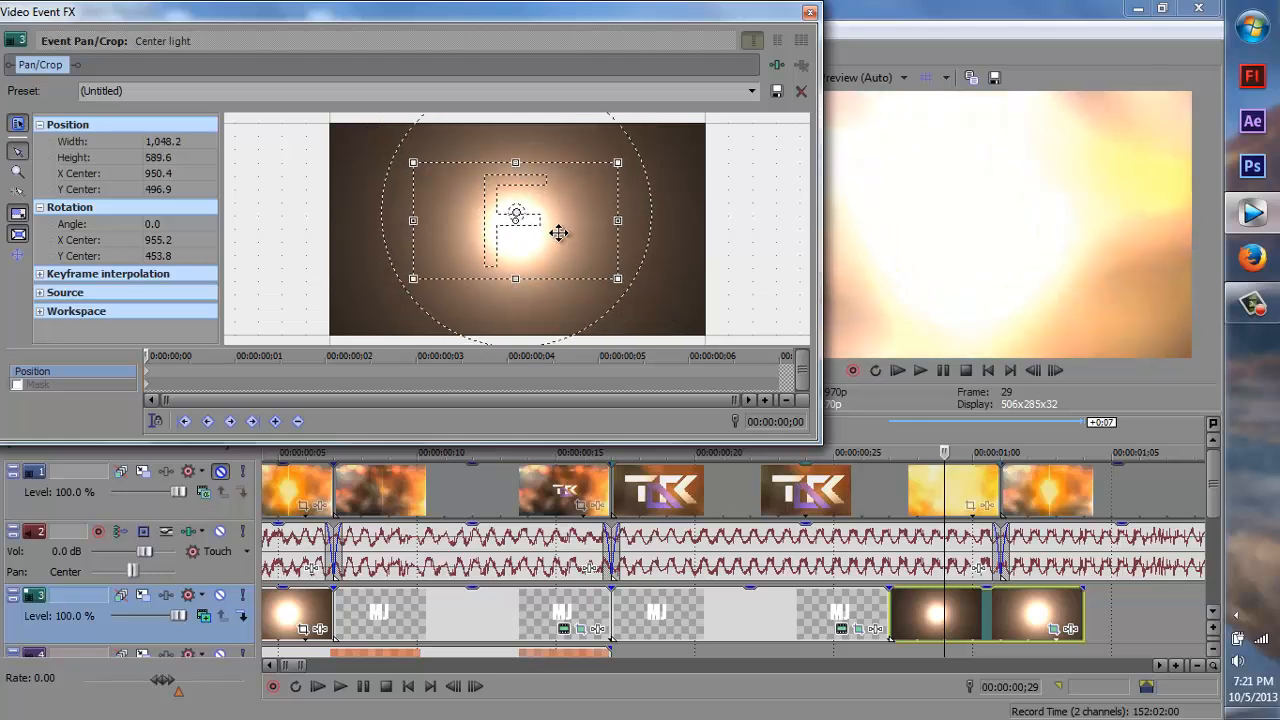
pyautogui.click(810, 12)
# Trim the end of the pasted center light event back to 00:00:01;02.
pyautogui.scroll(-2, 880, 430)
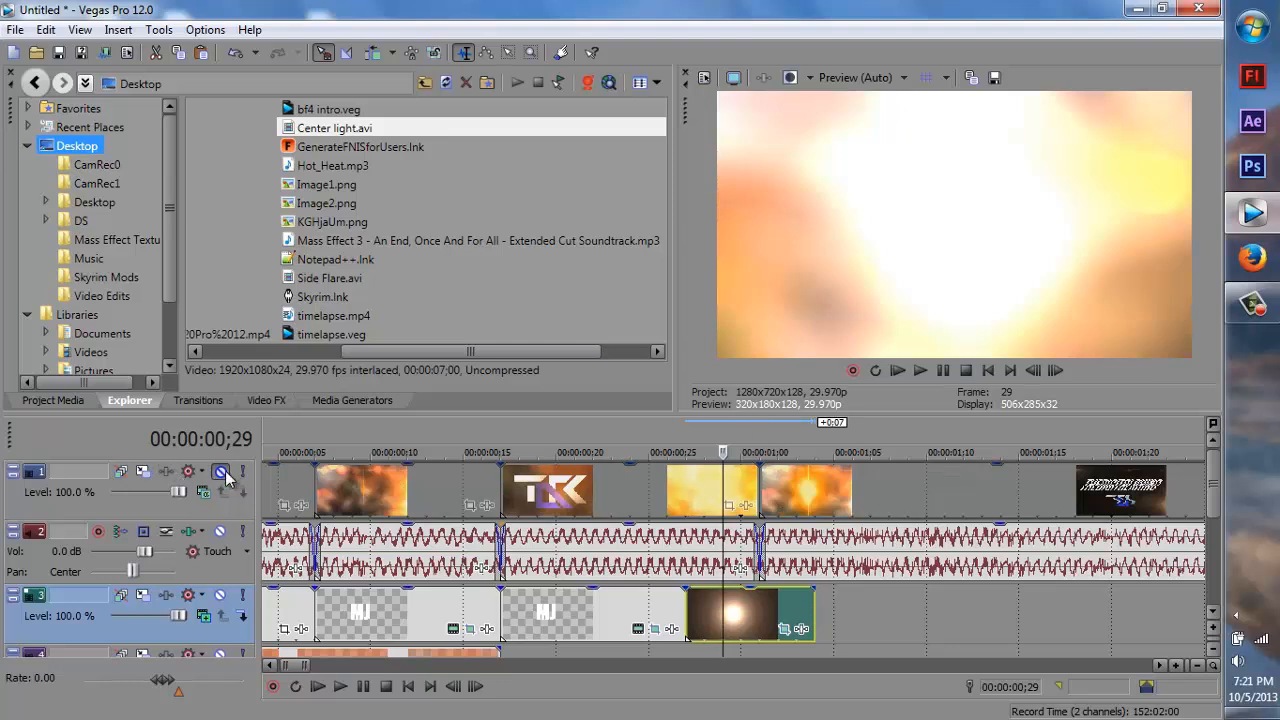
pyautogui.moveTo(725, 440); pyautogui.dragTo(778, 437)
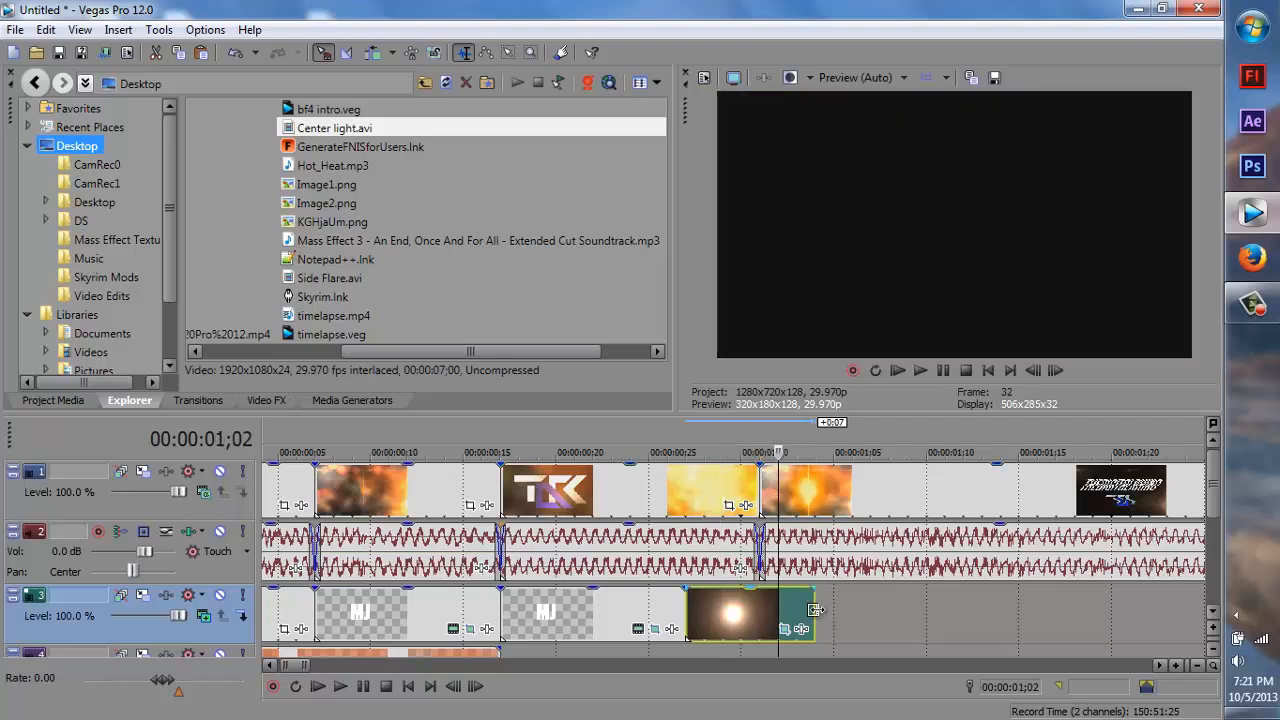
pyautogui.moveTo(816, 610); pyautogui.dragTo(778, 615)
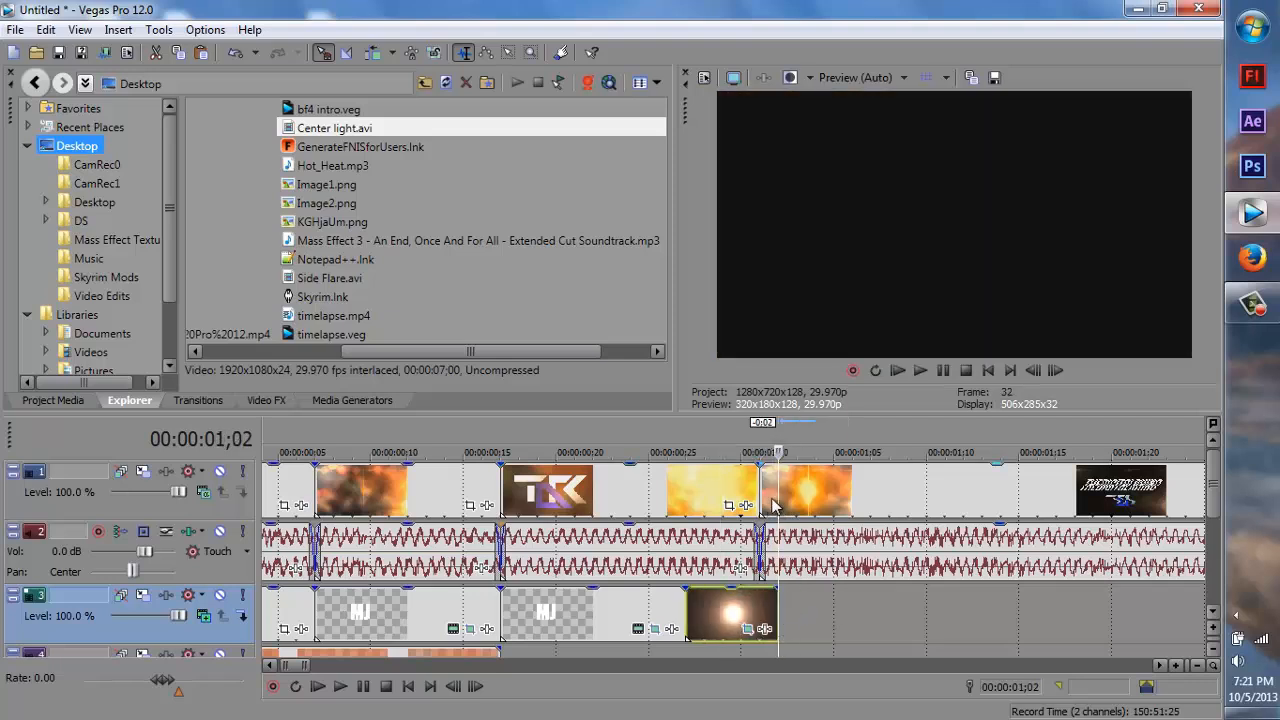
pyautogui.moveTo(779, 492)
pyautogui.mouseDown()
pyautogui.moveTo(925, 476)
pyautogui.moveTo(782, 492)
pyautogui.mouseUp()
# Insert a text media event reading "Mrjubble" at 00:00:01;02 on track 4, directly after the center light.
pyautogui.scroll(-2, 1213, 543)
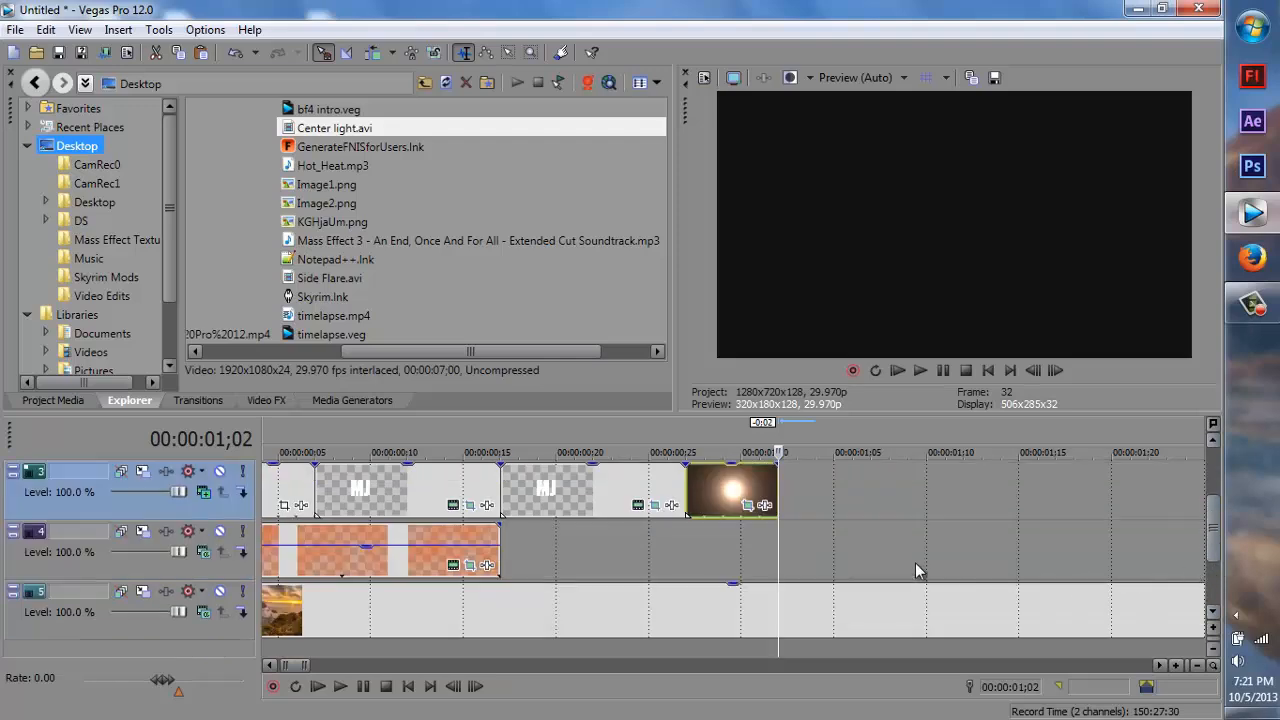
pyautogui.rightClick(812, 561)
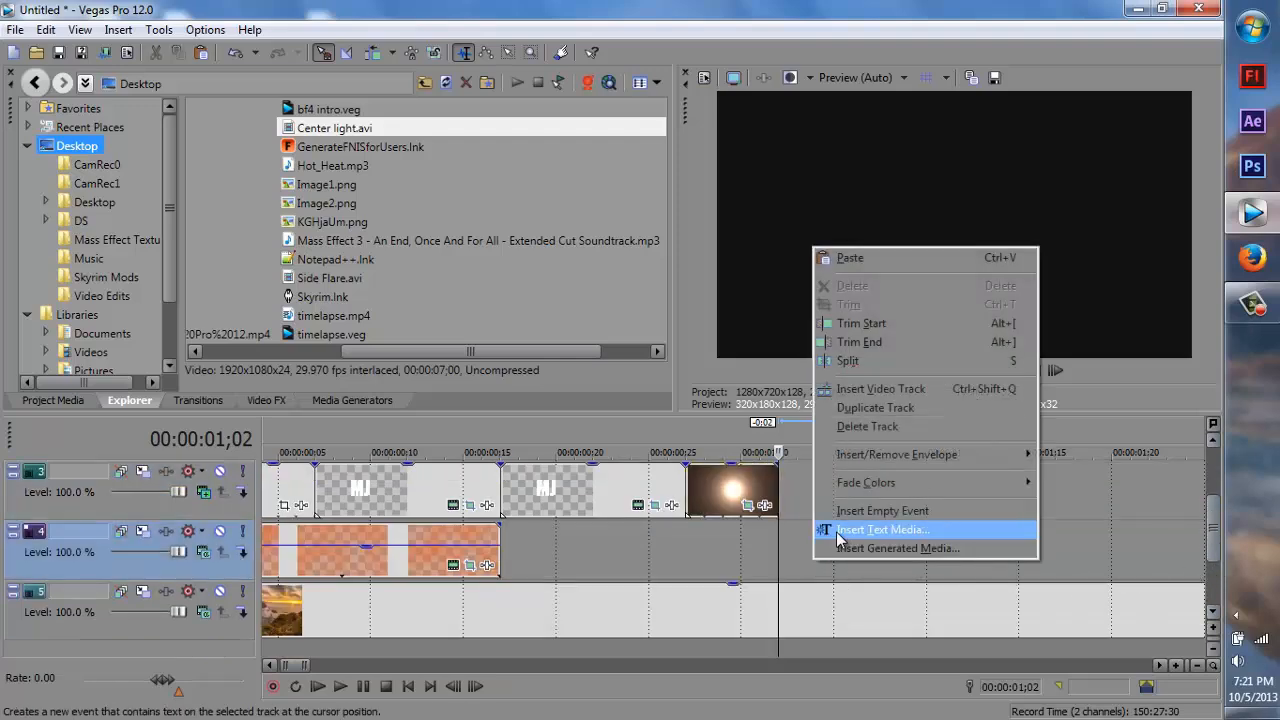
pyautogui.click(838, 530)
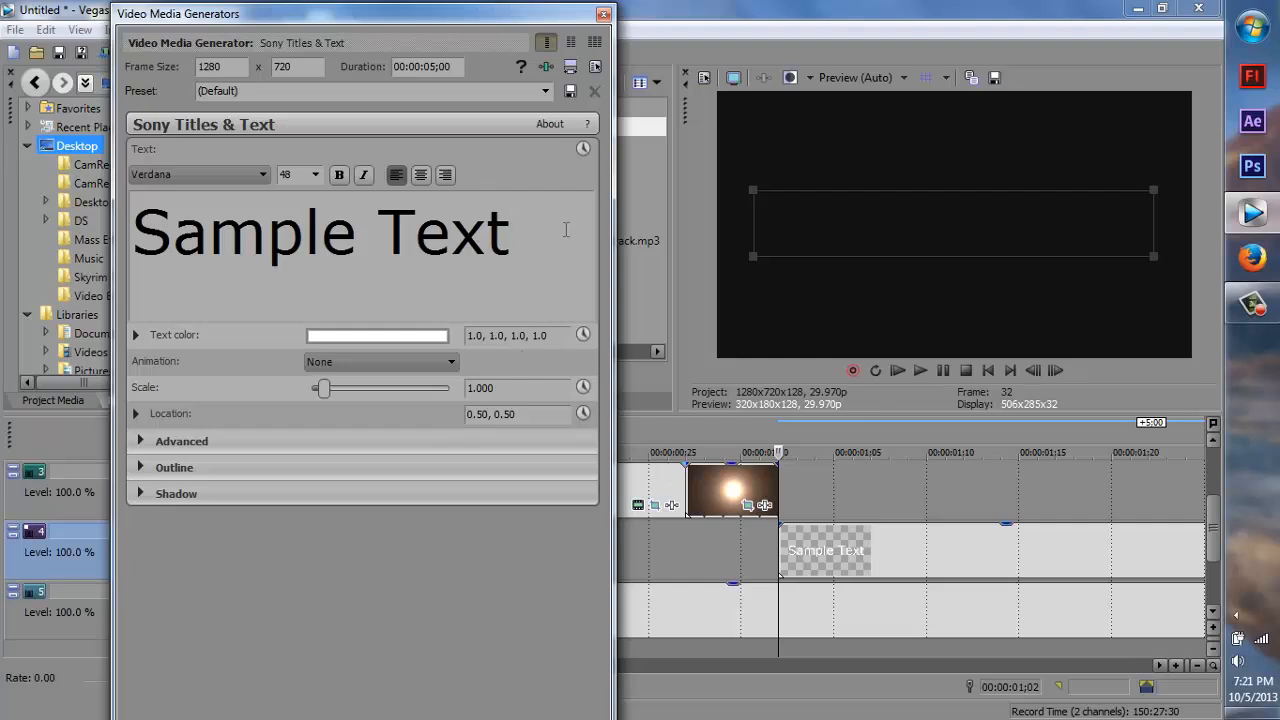
pyautogui.tripleClick(218, 223)
pyautogui.write('mRJUB')
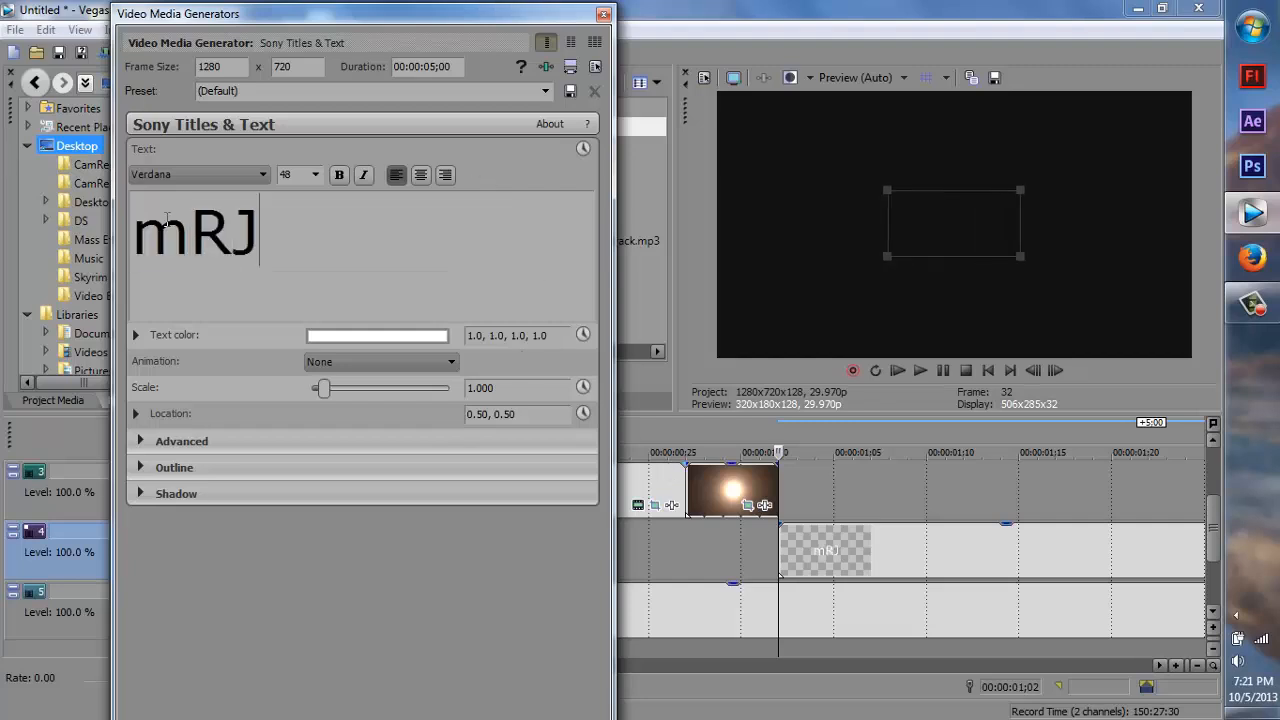
pyautogui.press('BackSpace')
pyautogui.press('BackSpace')
pyautogui.press('BackSpace')
pyautogui.press('BackSpace')
pyautogui.press('BackSpace')
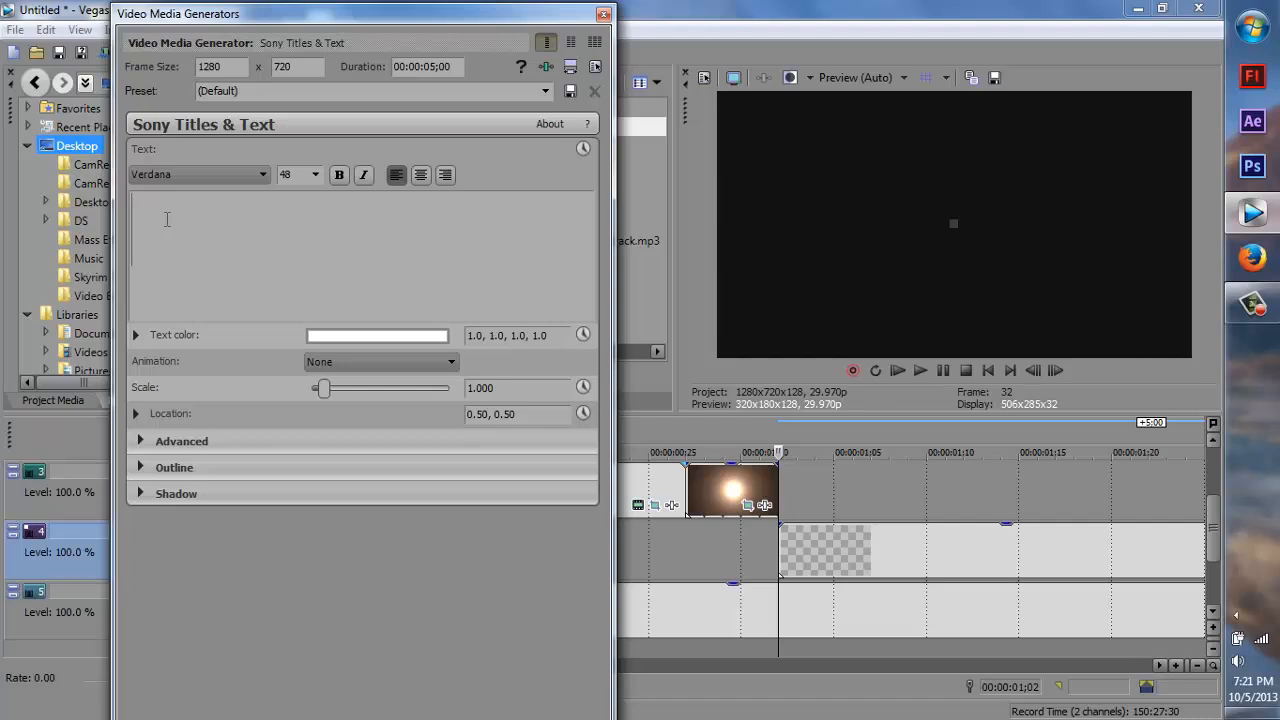
pyautogui.write('Mrjubb;')
pyautogui.press('BackSpace')
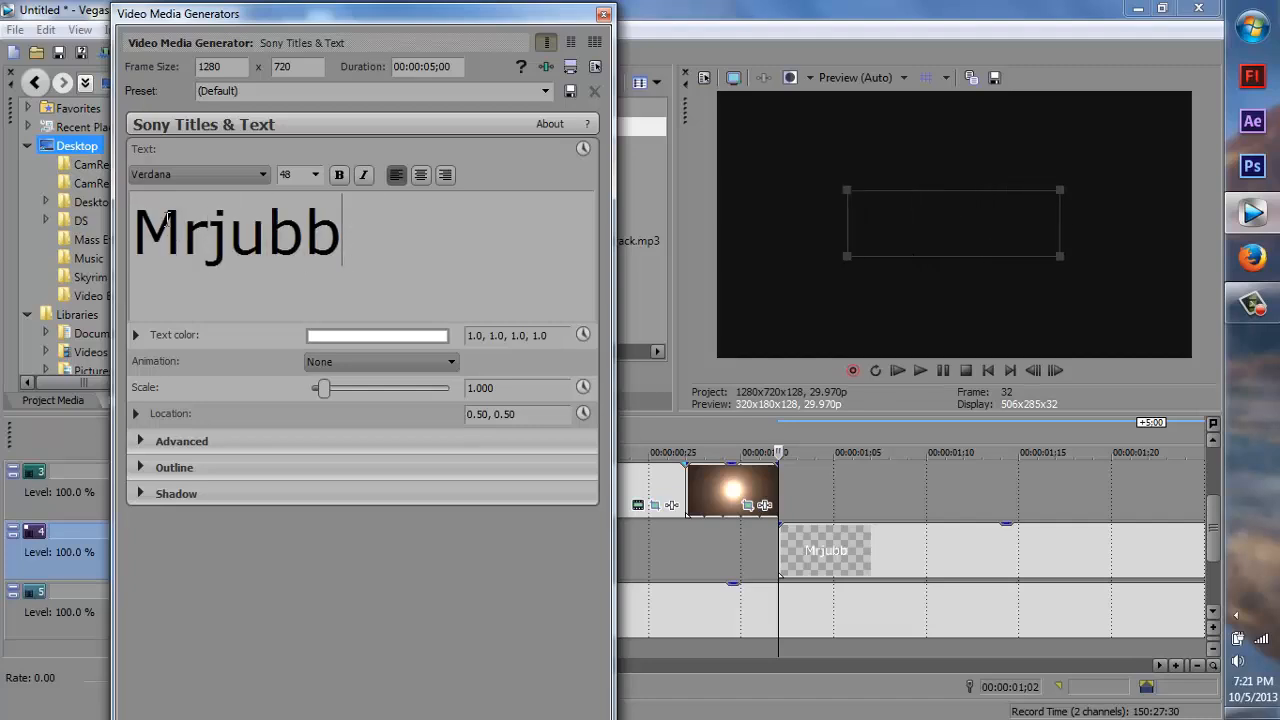
pyautogui.write('le')
pyautogui.hotkey('ctrl', 'a')
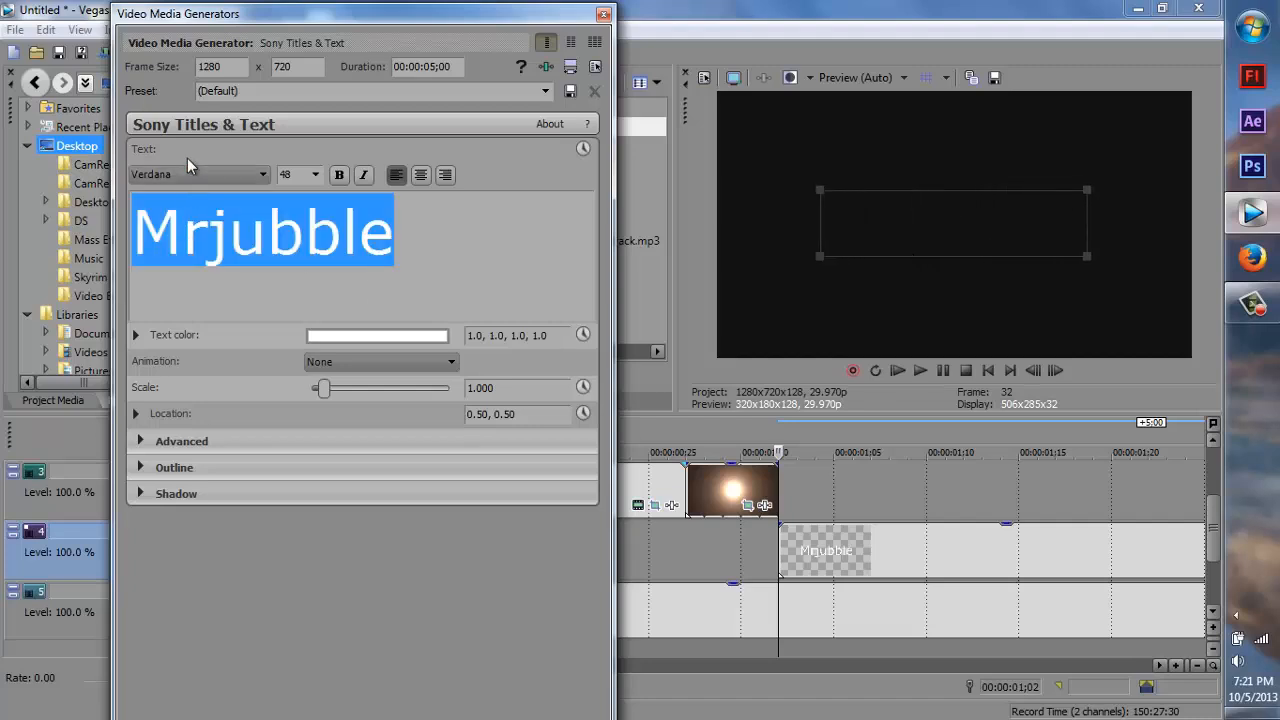
# Change the Mrjubble title's font to a casual handwritten face and mute the reference clip's track to preview it.
pyautogui.click(195, 174)
pyautogui.click(163, 258)
pyautogui.click(603, 16)
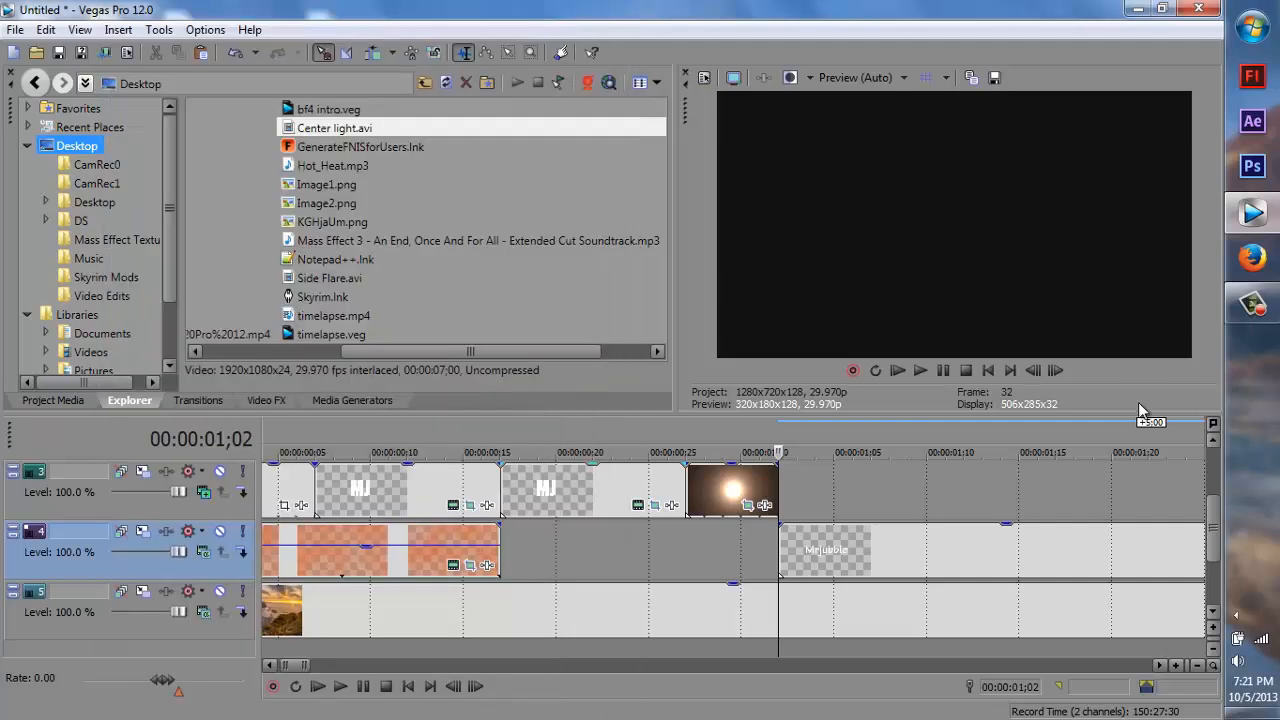
pyautogui.moveTo(1209, 530); pyautogui.dragTo(1209, 485)
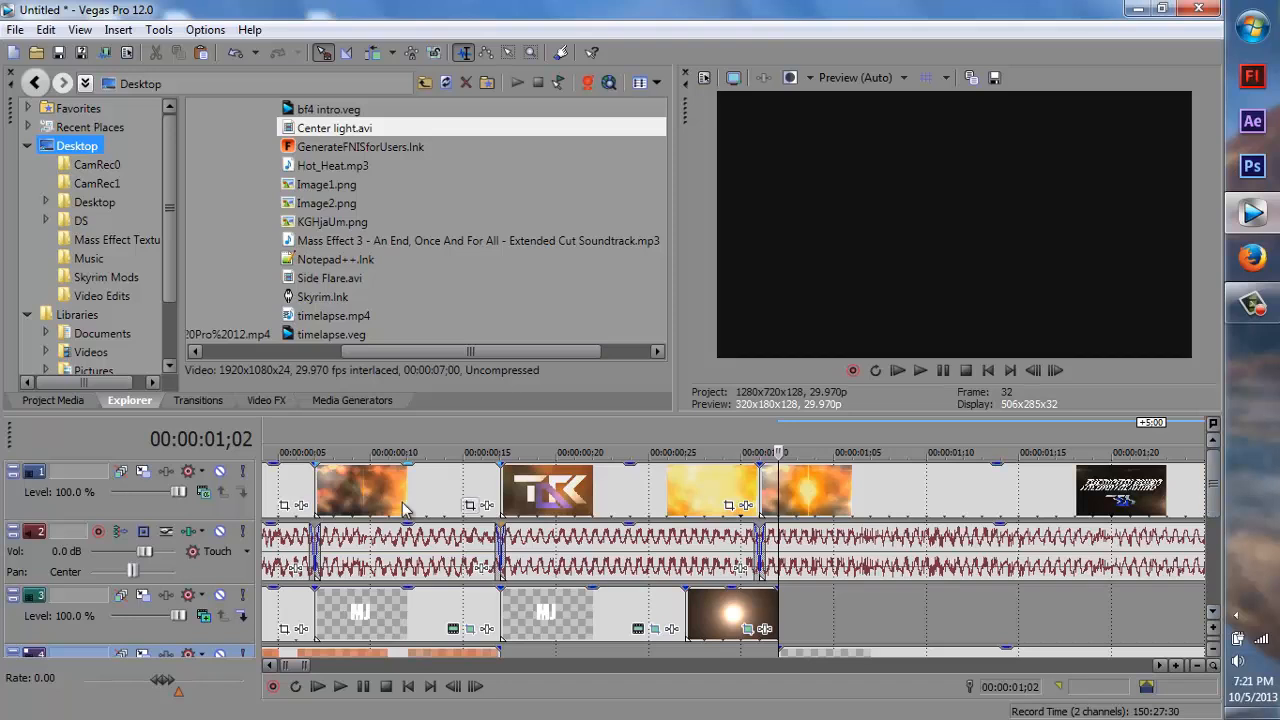
pyautogui.click(221, 474)
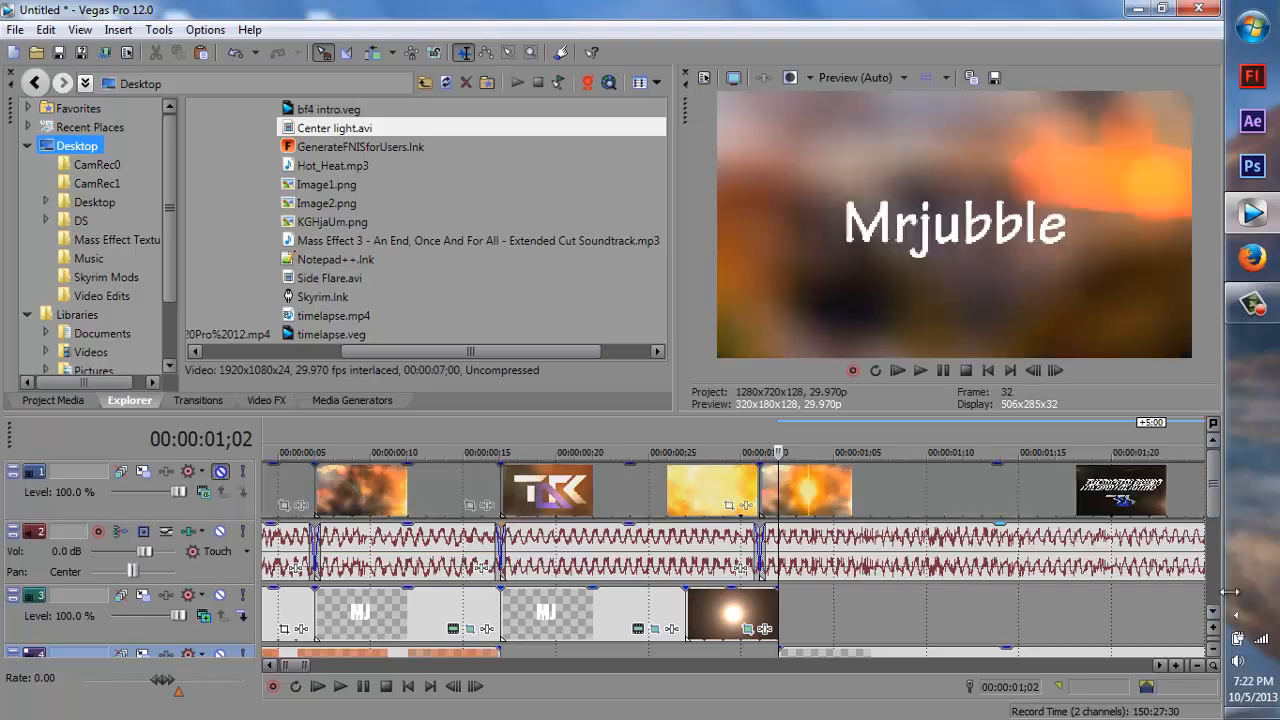
# Trim the end of the landscape background event on track 5 to the title's start at 00:00:01;02.
pyautogui.moveTo(1212, 497); pyautogui.dragTo(1212, 533)
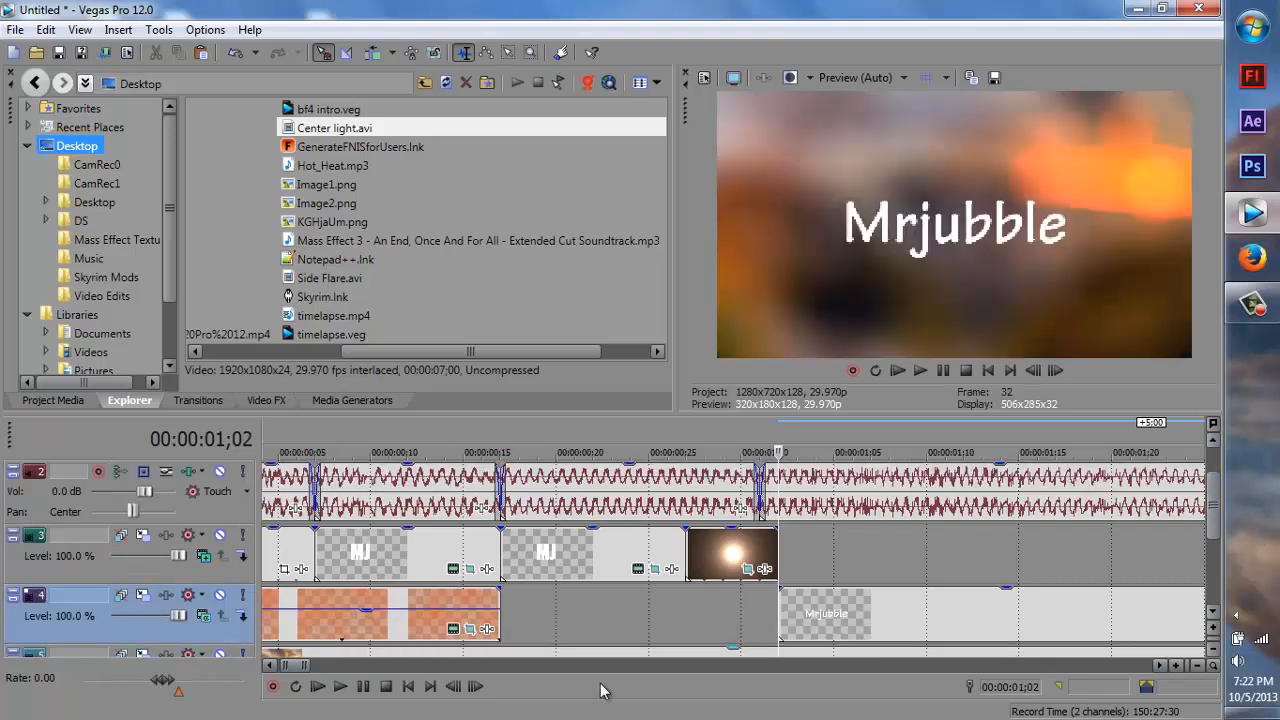
pyautogui.scroll(-2, 996, 606)
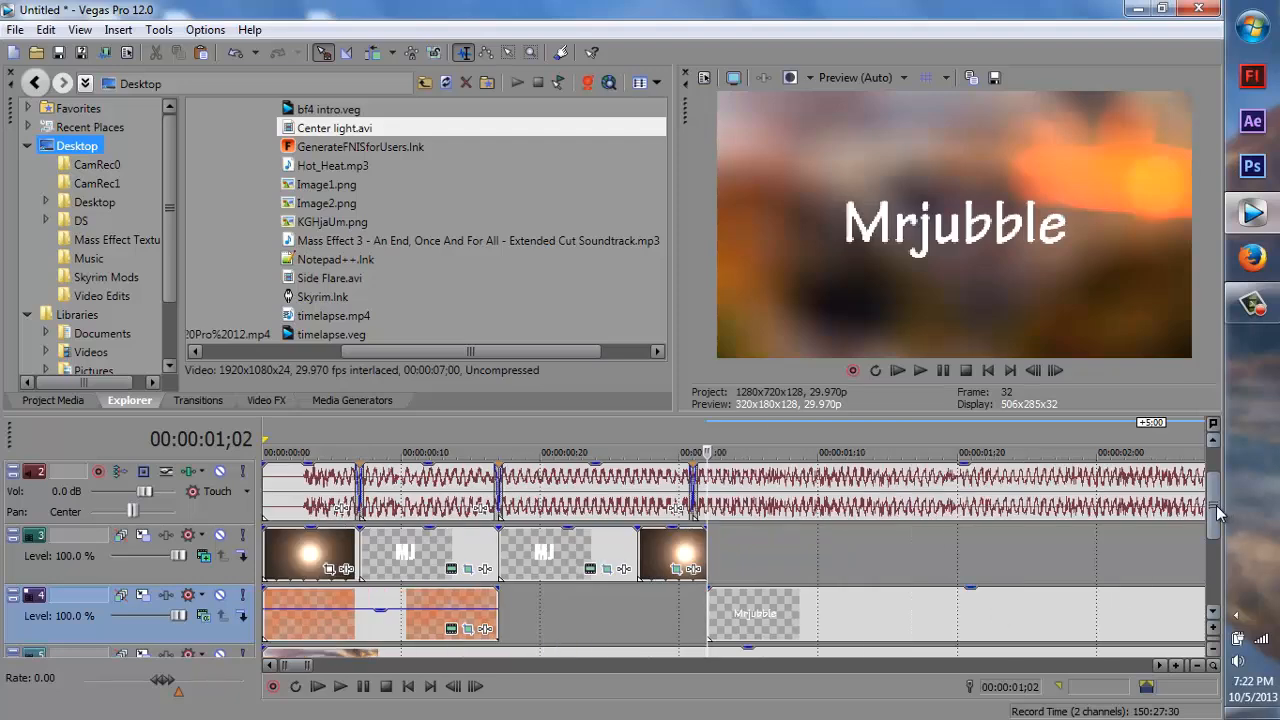
pyautogui.moveTo(1216, 507); pyautogui.dragTo(1214, 563)
pyautogui.scroll(-3, 526, 643)
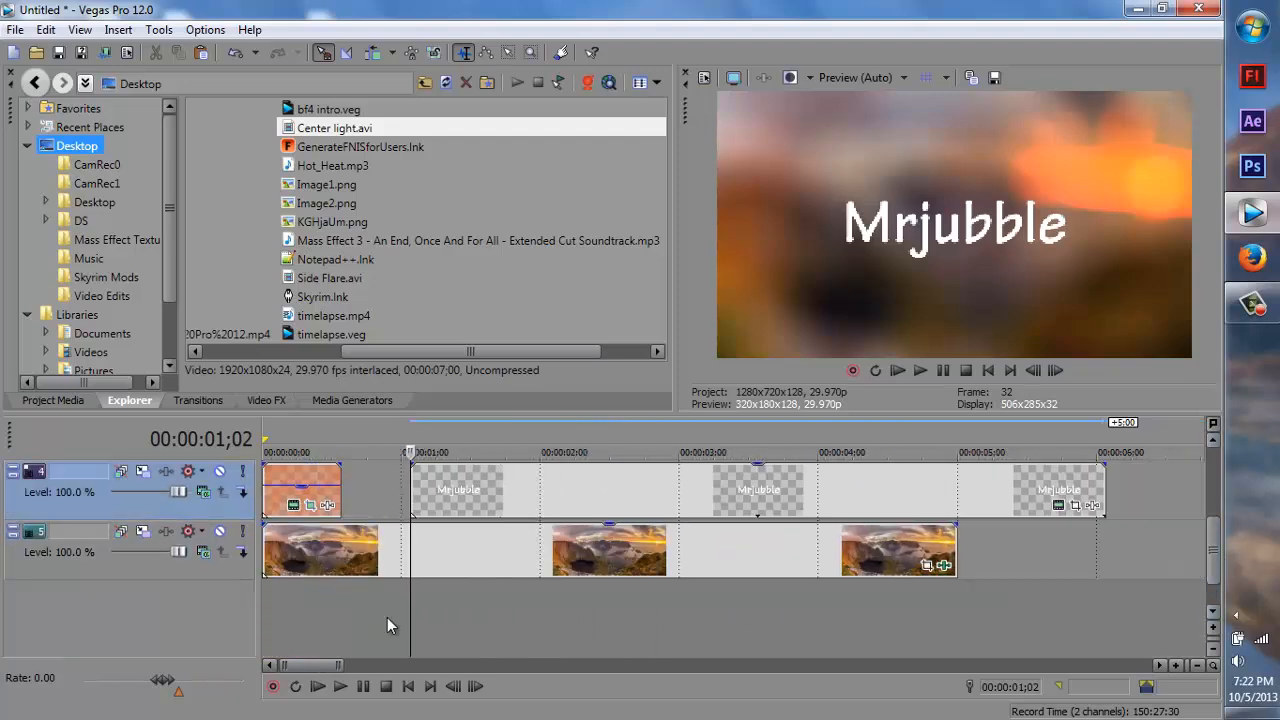
pyautogui.moveTo(963, 566); pyautogui.dragTo(660, 570)
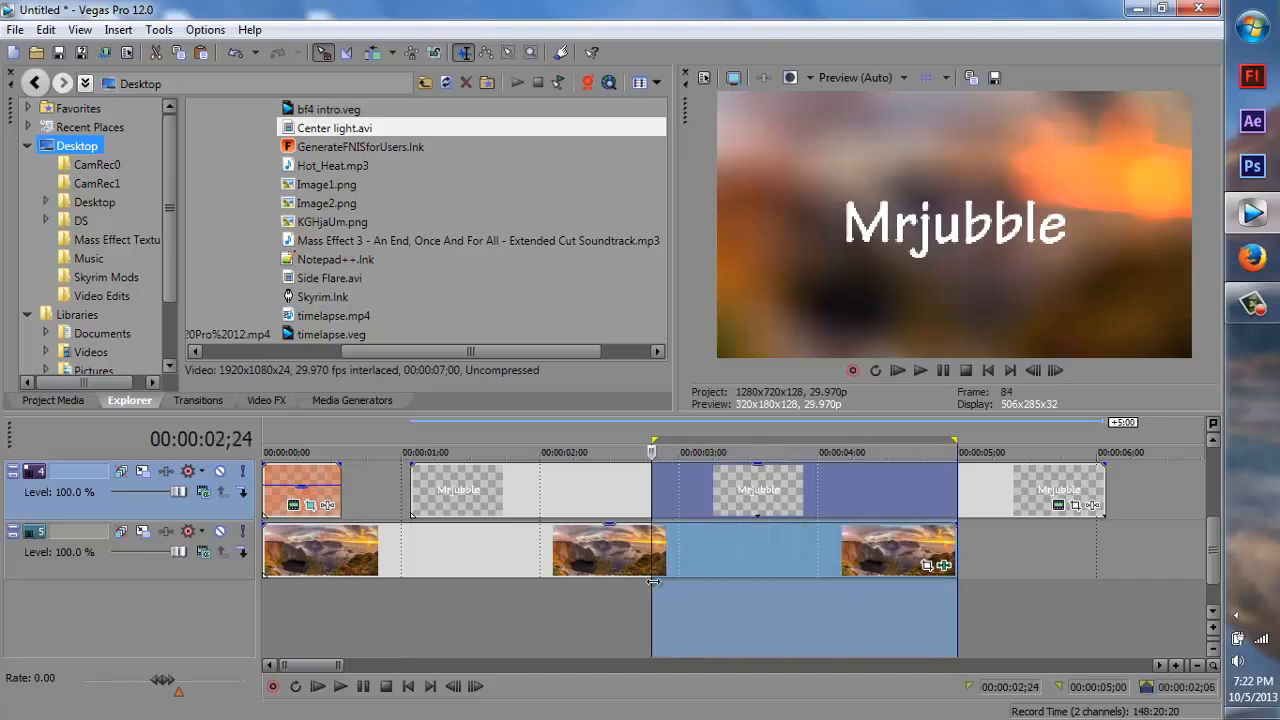
pyautogui.moveTo(955, 565); pyautogui.dragTo(410, 568)
pyautogui.click(412, 448)
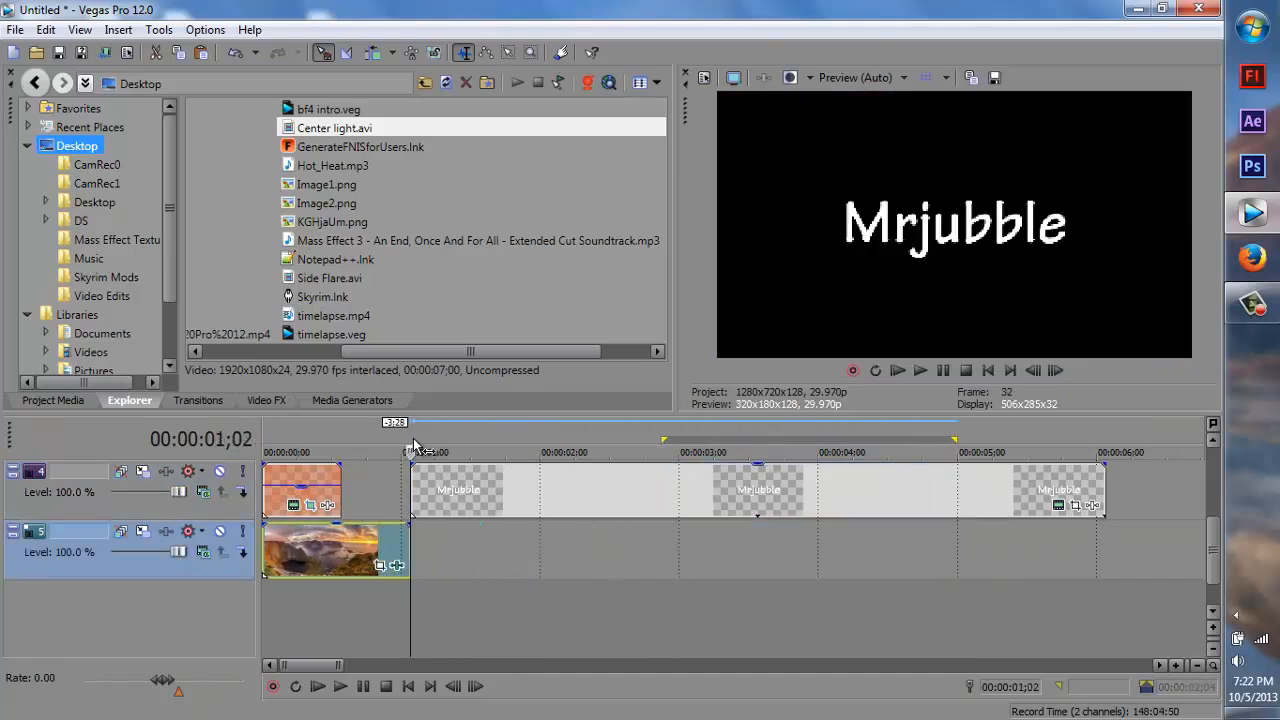
# Inspect the transition from the center light at 00:00:00;29 to the Mrjubble title at 00:00:01;02.
pyautogui.scroll(6, 460, 611)
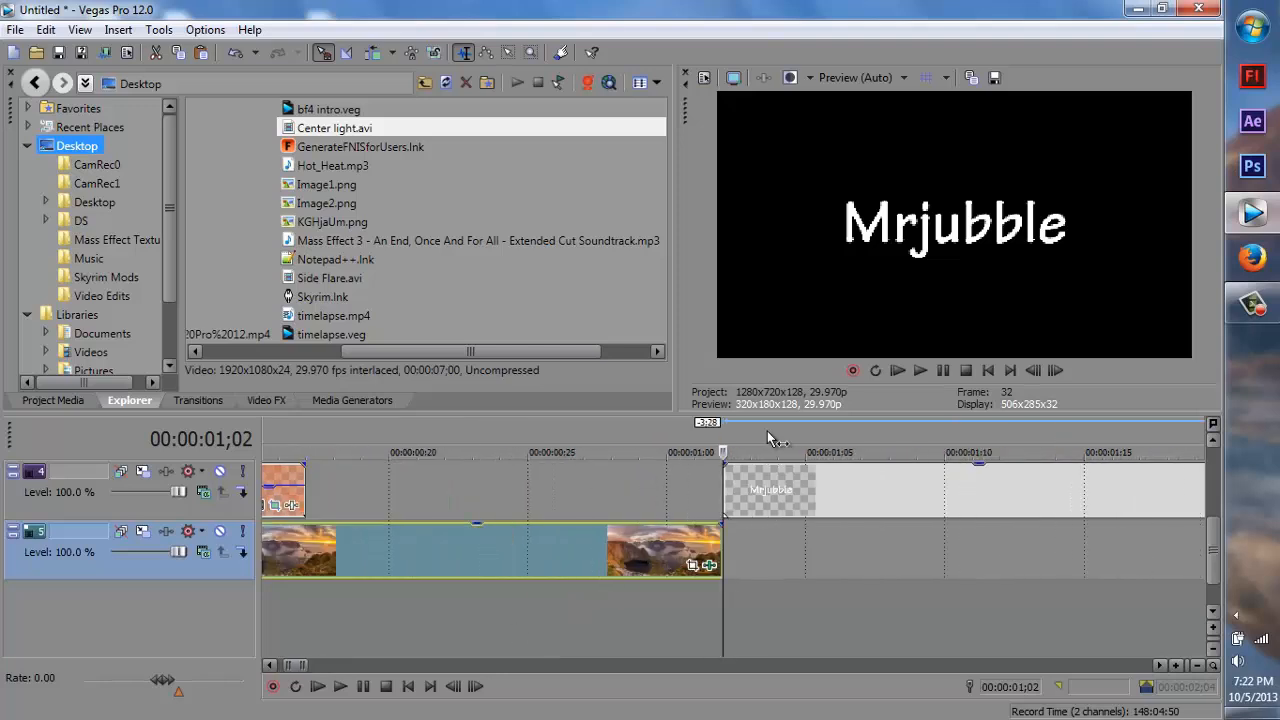
pyautogui.click(641, 432)
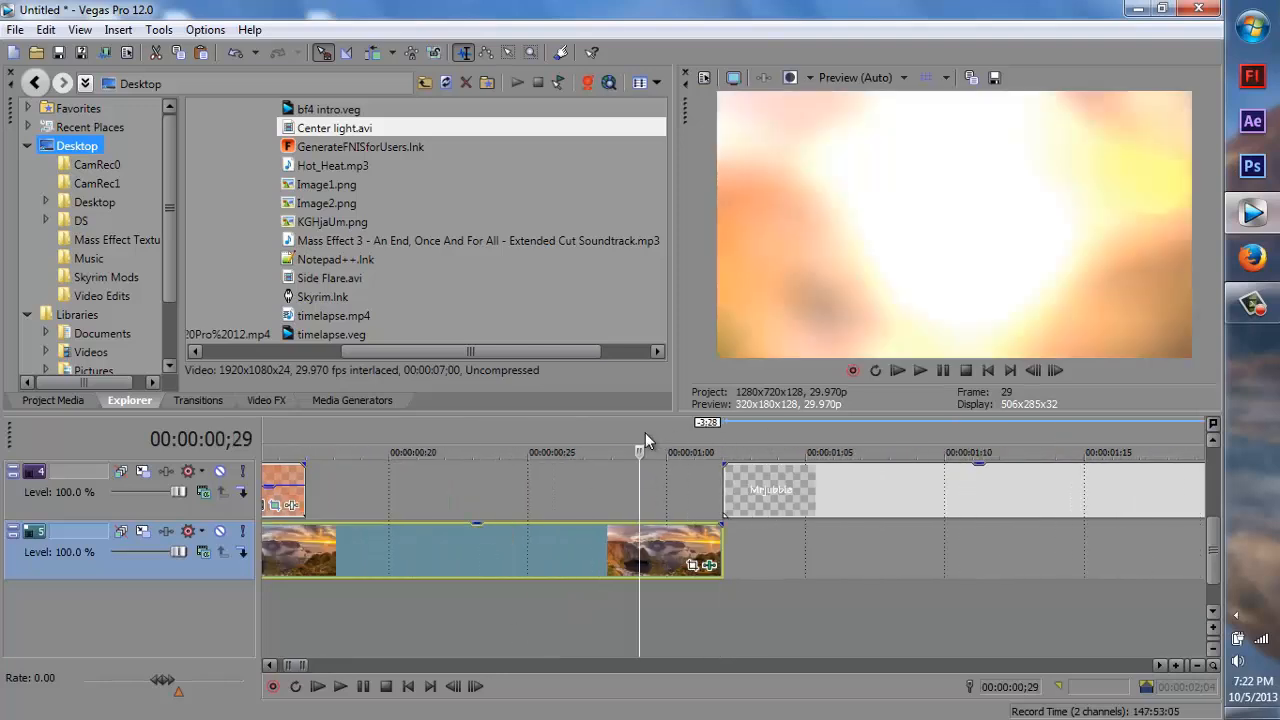
pyautogui.click(723, 425)
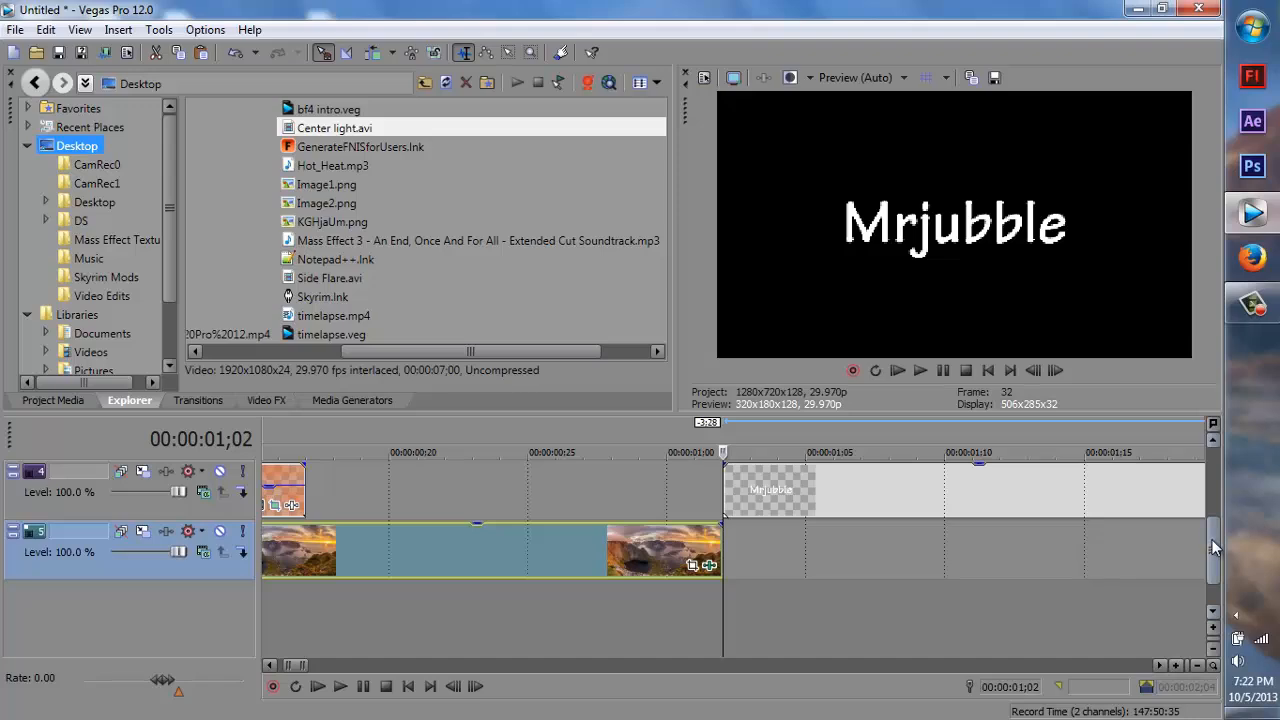
# Unmute the reference clip and play its distorted title section from 00:00:01;02 to 00:00:02;04.
pyautogui.moveTo(1213, 547); pyautogui.dragTo(1208, 484)
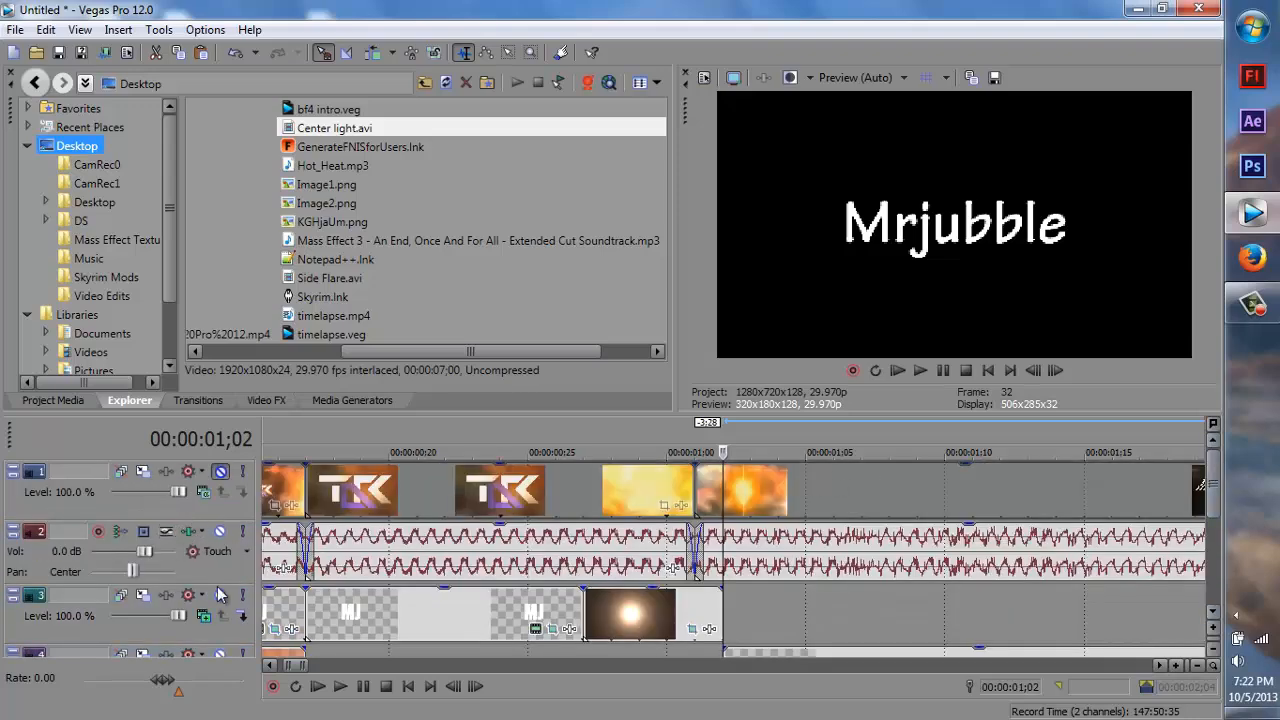
pyautogui.press('space')
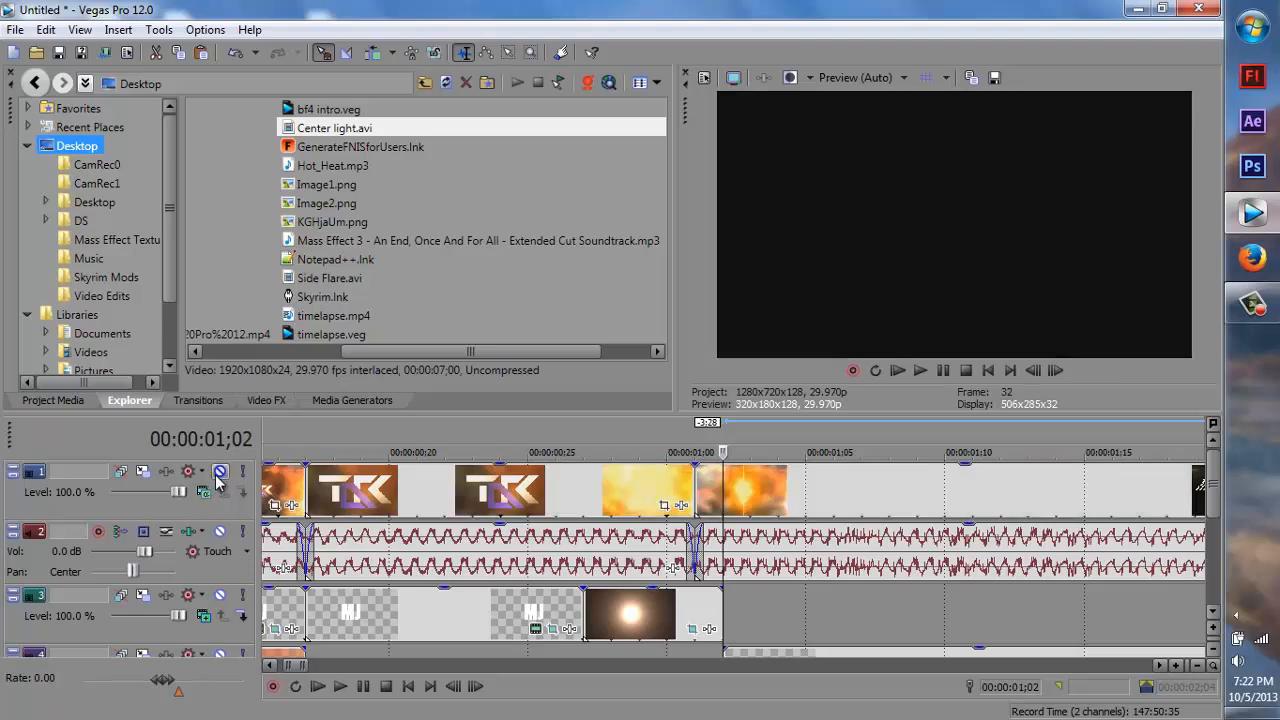
pyautogui.click(361, 689)
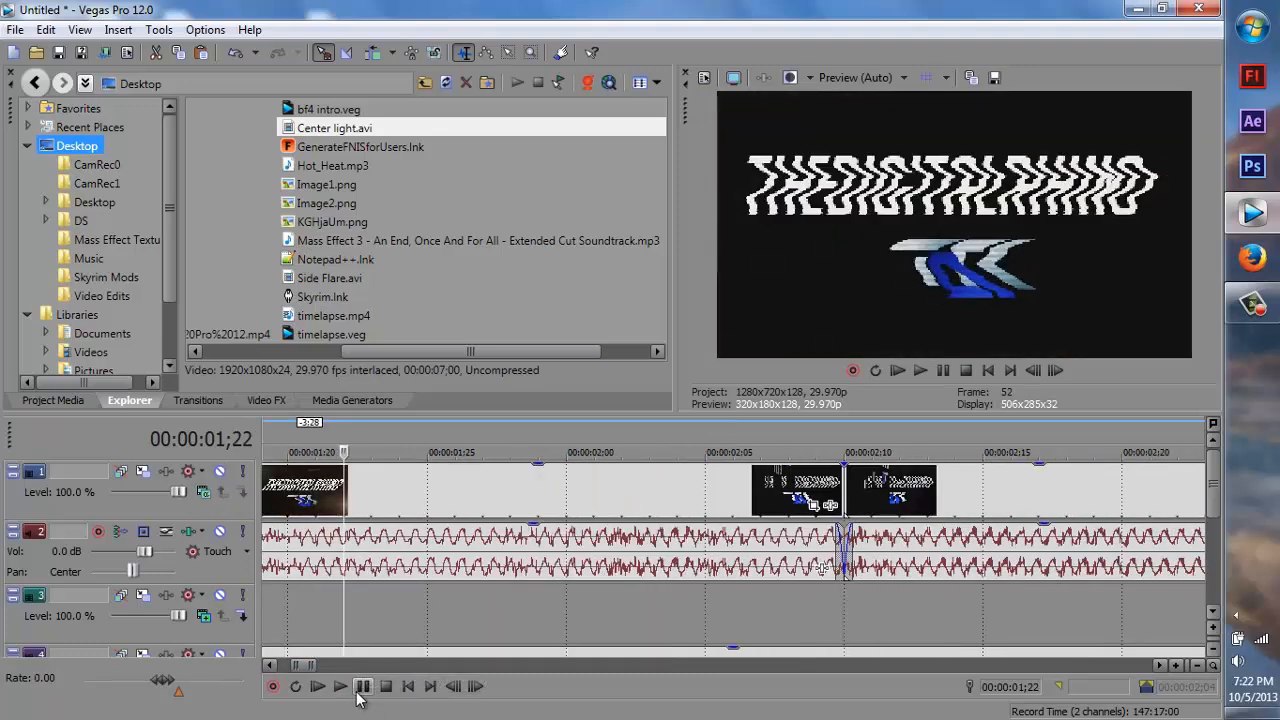
pyautogui.click(359, 693)
pyautogui.click(358, 695)
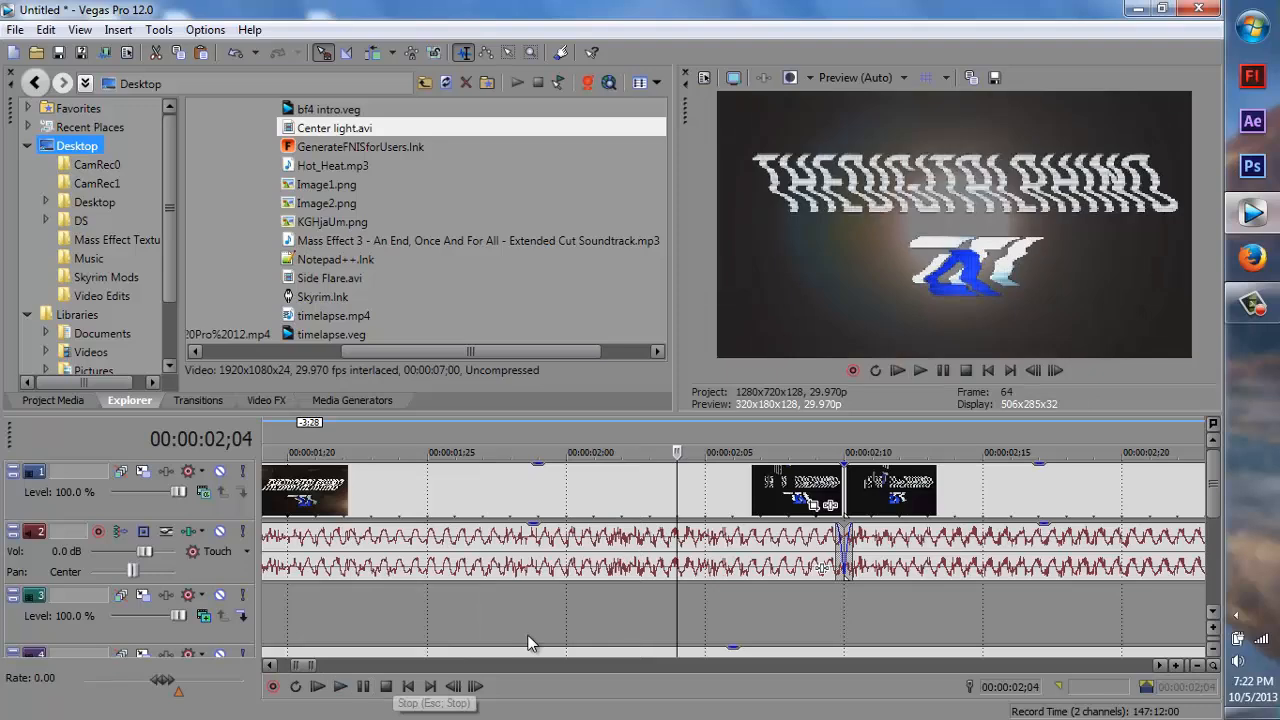
# Shorten the Mrjubble title event so it ends at the reference clip's cut at 00:00:02;10.
pyautogui.scroll(-1, 531, 643)
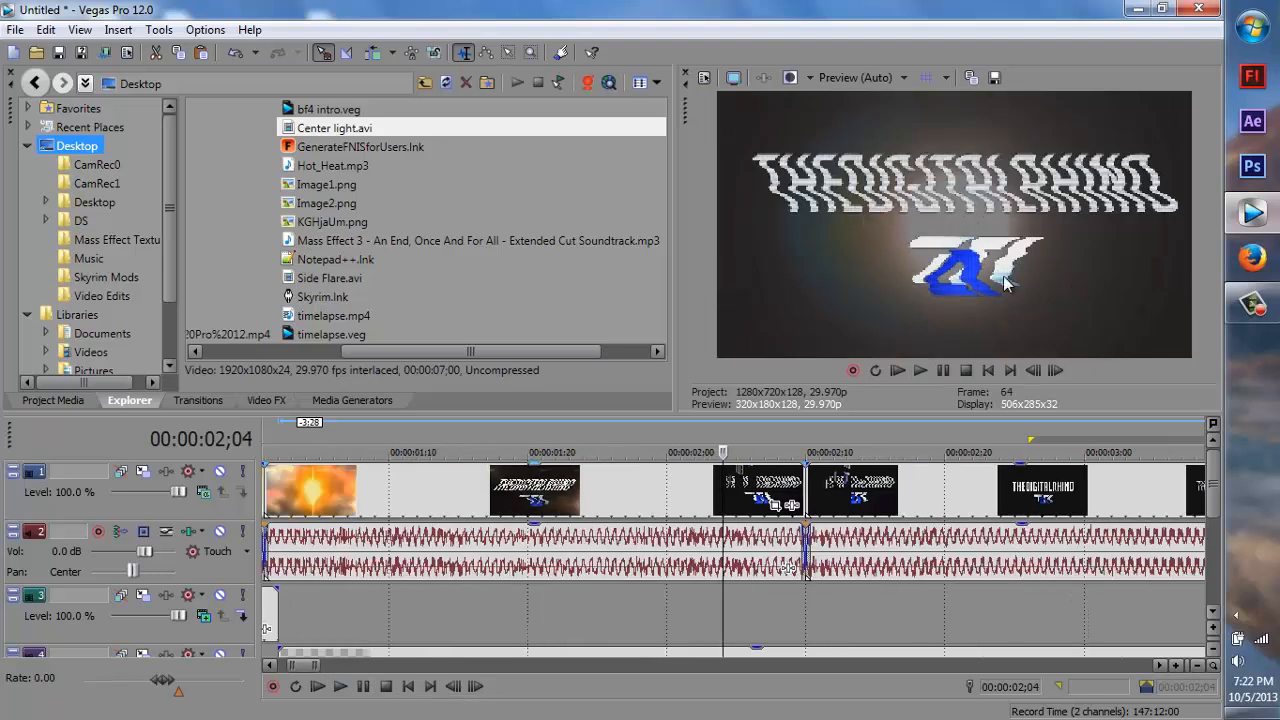
pyautogui.scroll(-2, 554, 660)
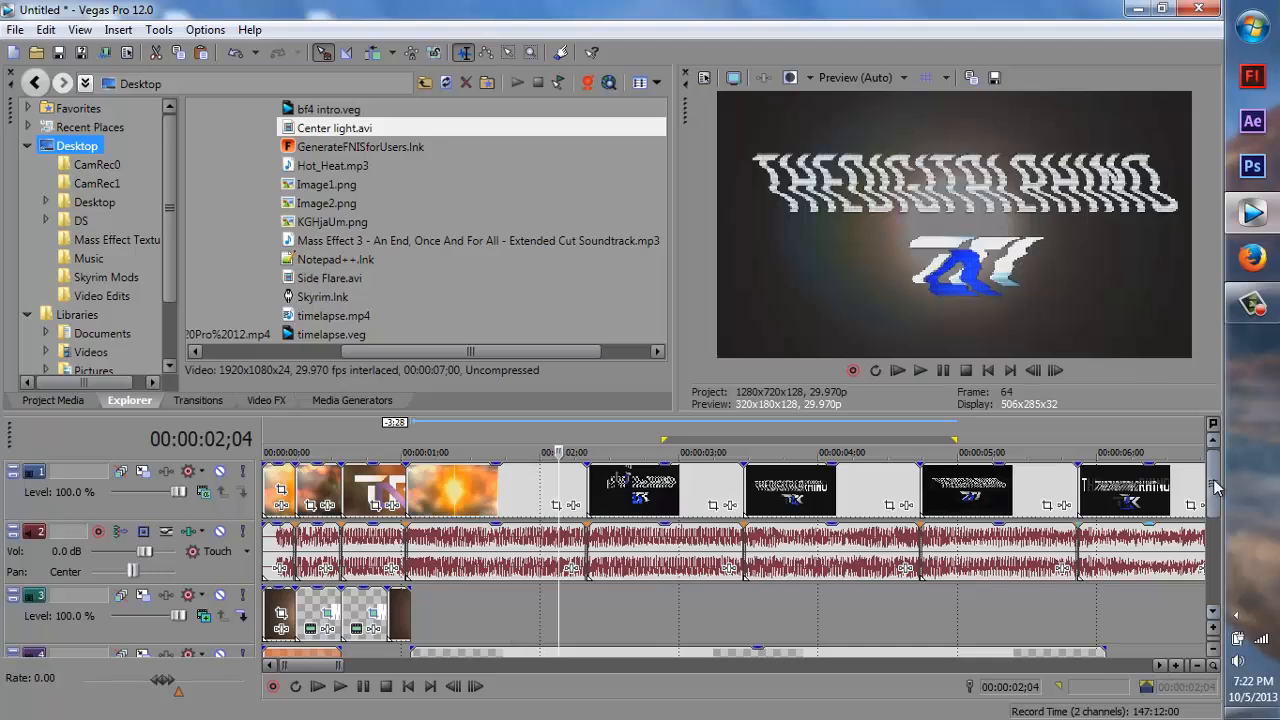
pyautogui.moveTo(1216, 487); pyautogui.dragTo(1216, 507)
pyautogui.click(805, 614)
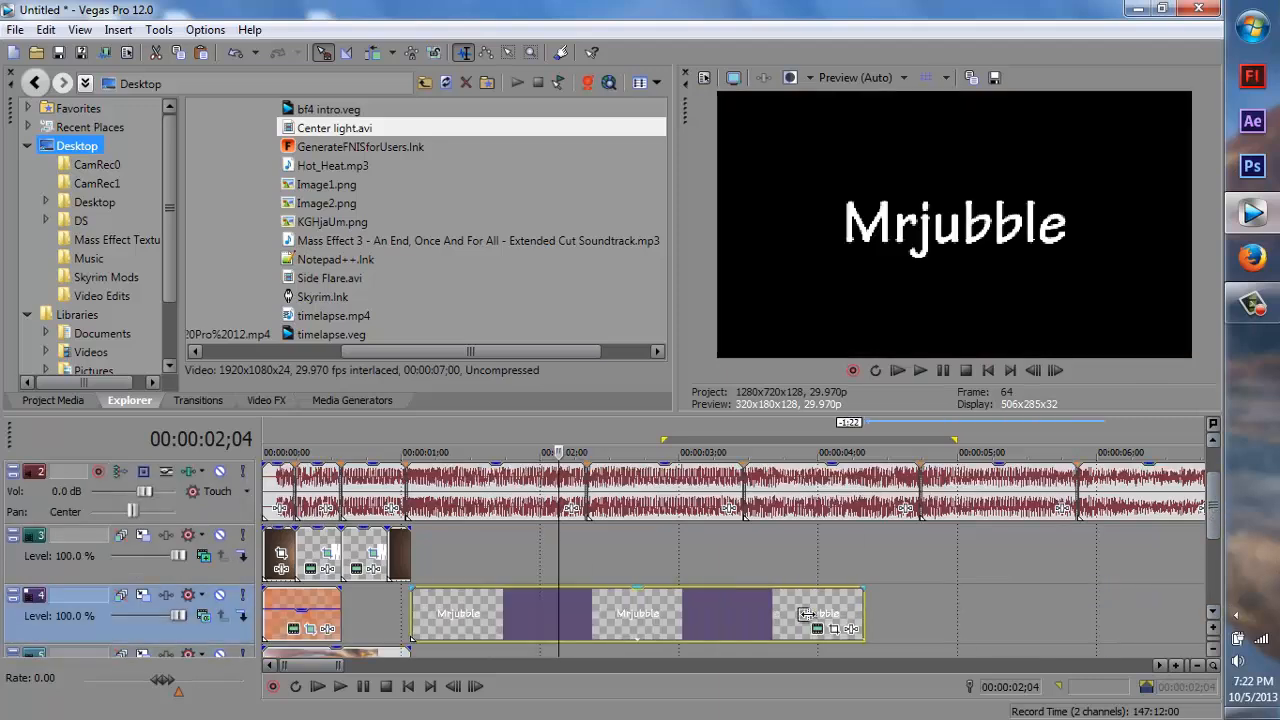
pyautogui.moveTo(806, 614); pyautogui.dragTo(587, 579)
pyautogui.scroll(2, 587, 579)
pyautogui.scroll(-2, 684, 571)
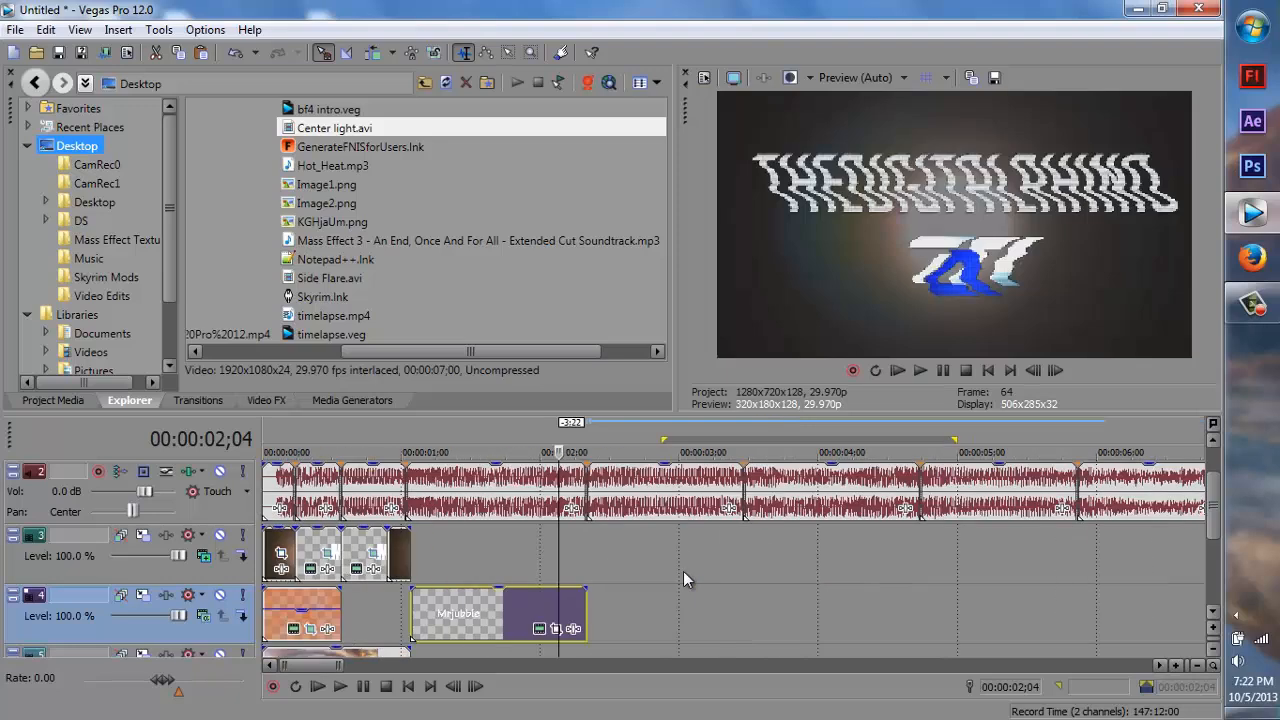
# Check the reference clip at the title's end, 00:00:02;10, its start, 00:00:01;02, and during the center light at 00:00:01;00.
pyautogui.scroll(-1, 684, 572)
pyautogui.scroll(-2, 322, 543)
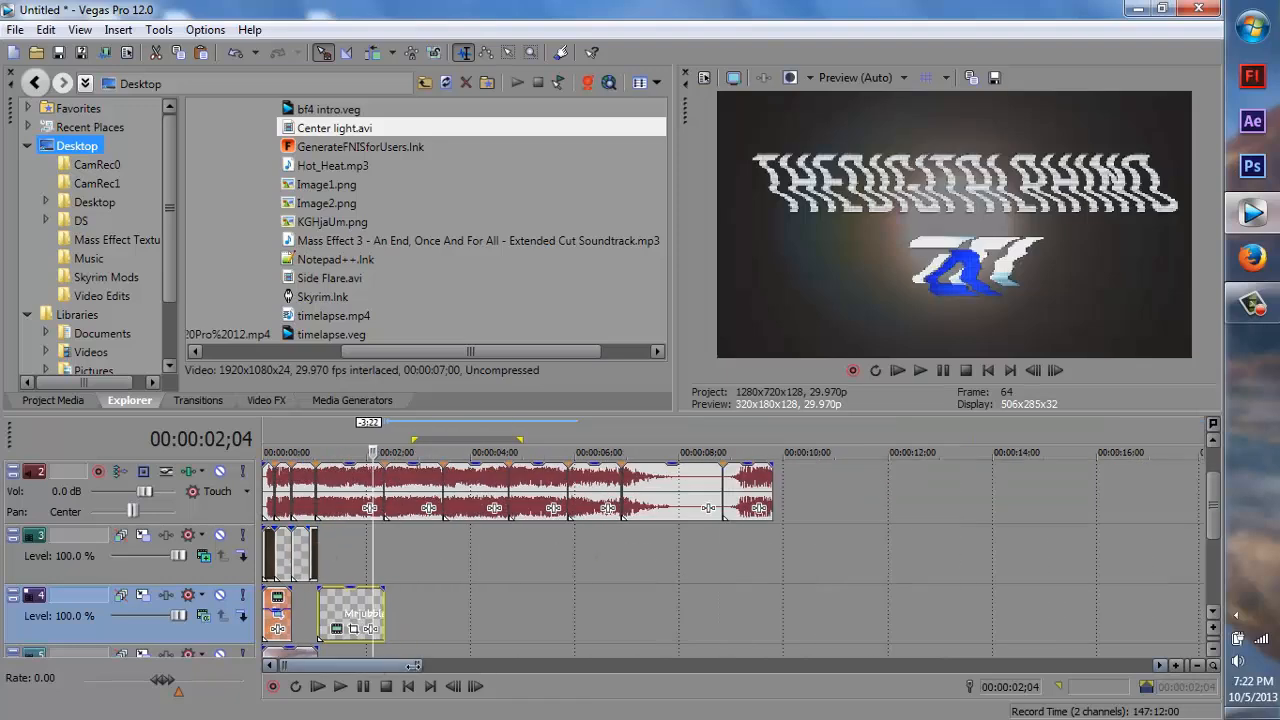
pyautogui.moveTo(412, 665); pyautogui.dragTo(318, 665)
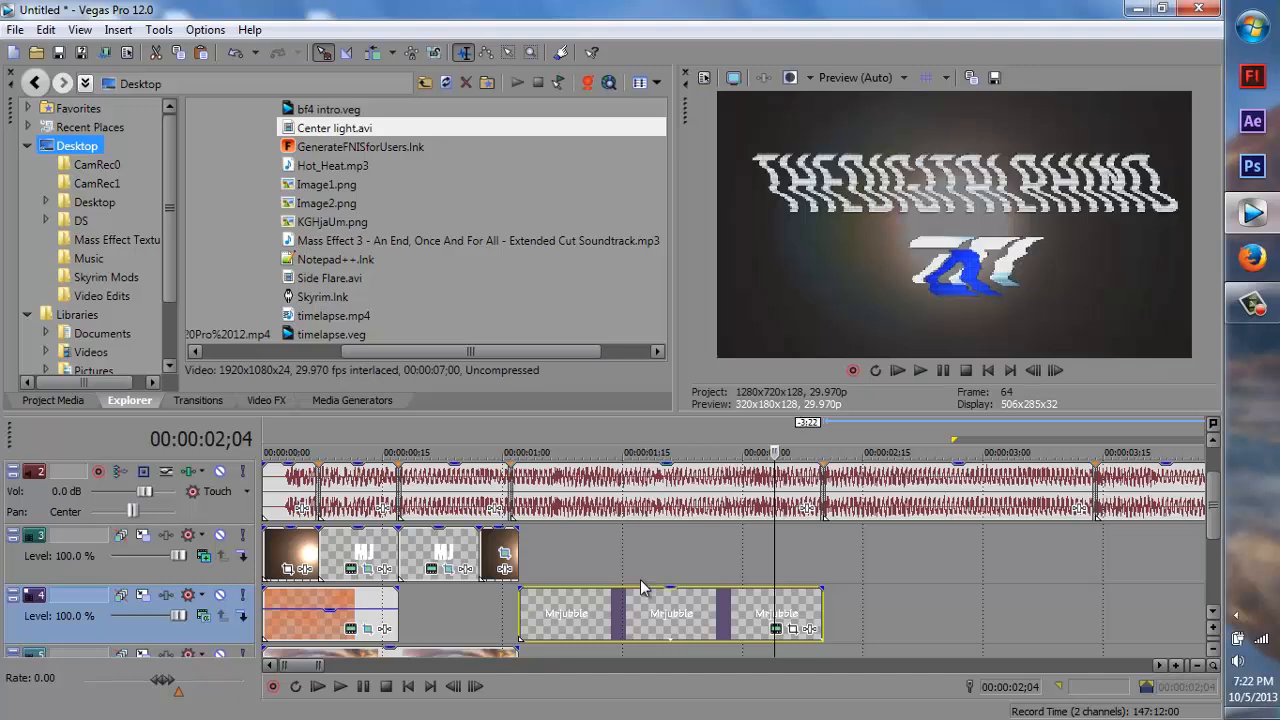
pyautogui.click(822, 550)
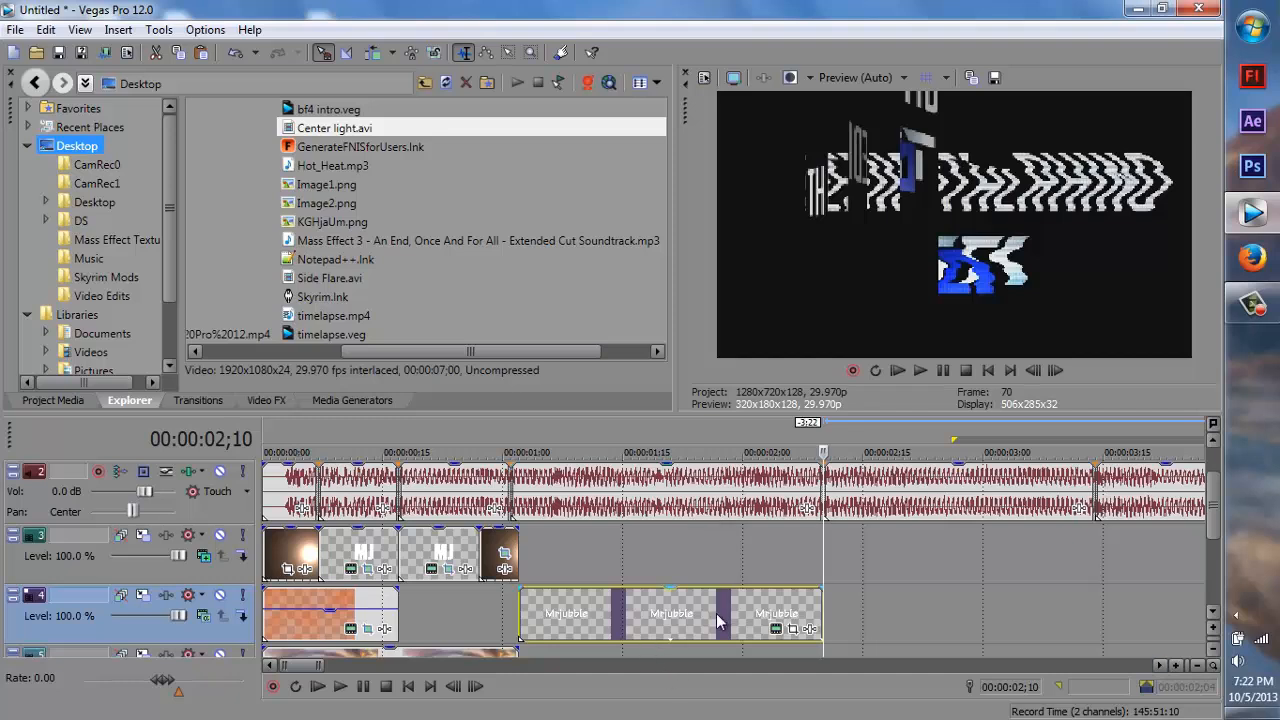
pyautogui.click(528, 565)
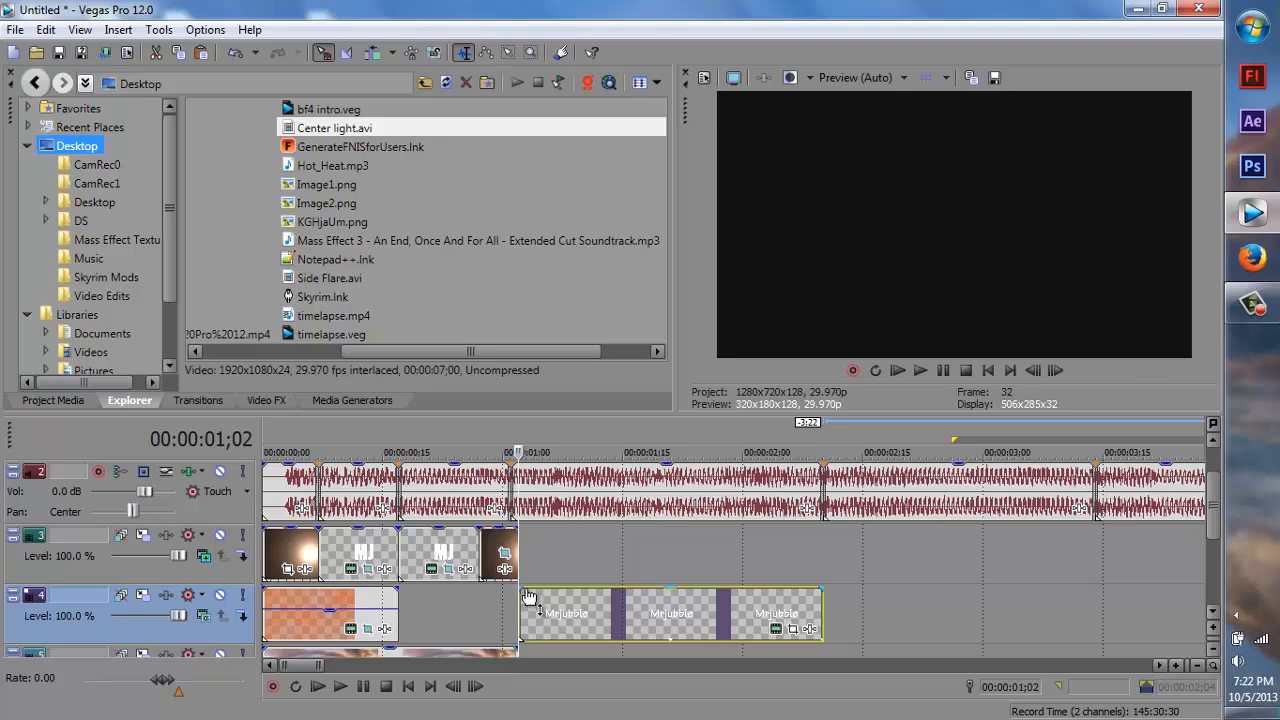
pyautogui.scroll(4, 518, 586)
pyautogui.scroll(-2, 628, 660)
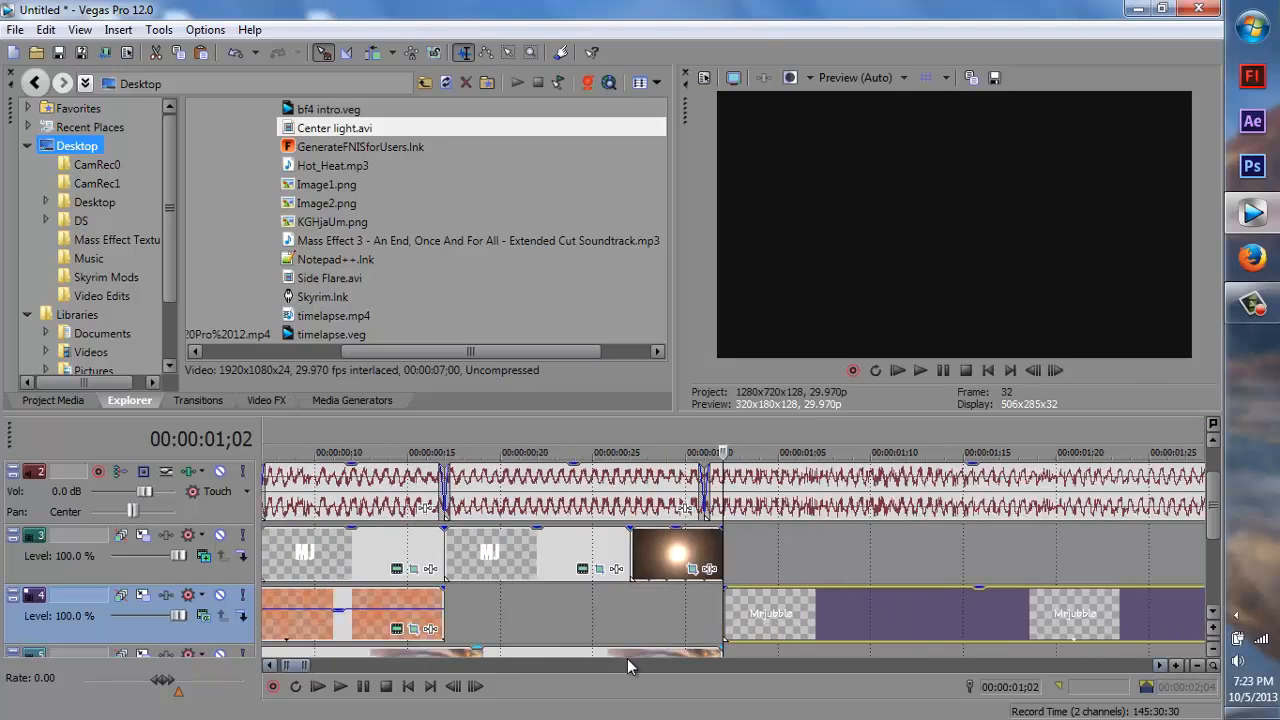
pyautogui.click(681, 557)
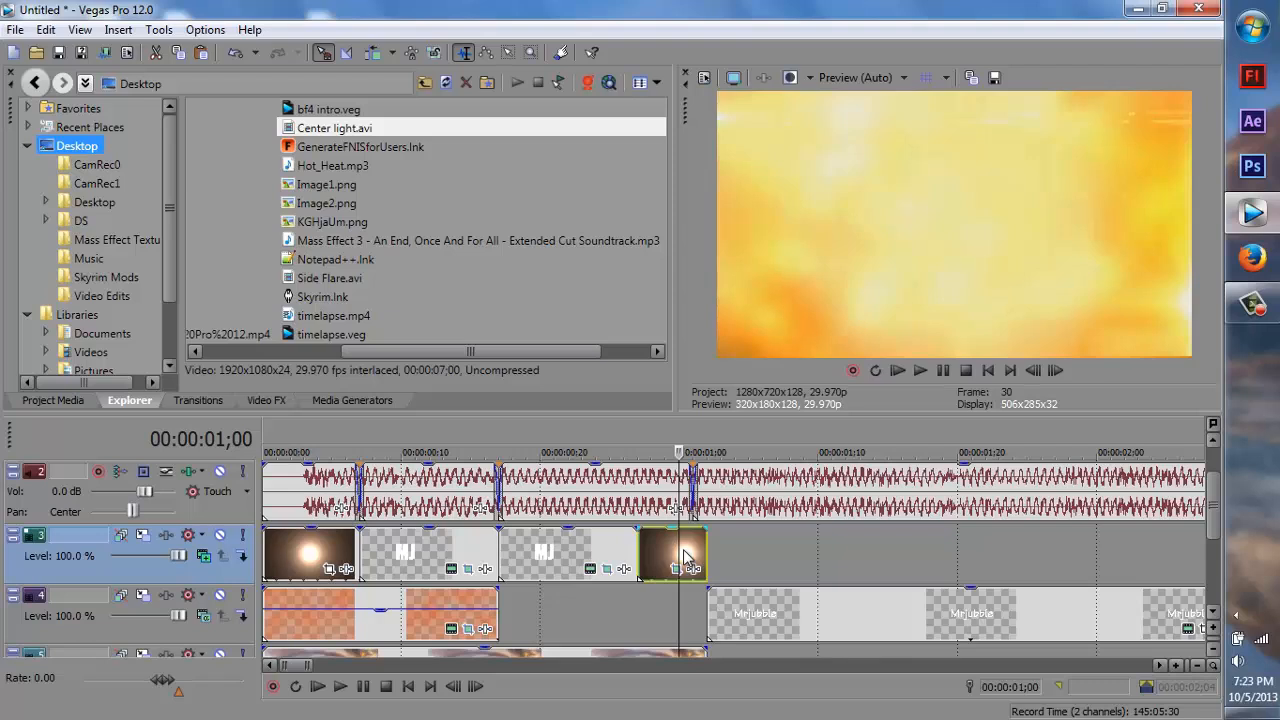
# Paste the center light onto track 3 over the Mrjubble title and shorten it to a two-frame flash starting at 00:00:01;04.
pyautogui.click(707, 448)
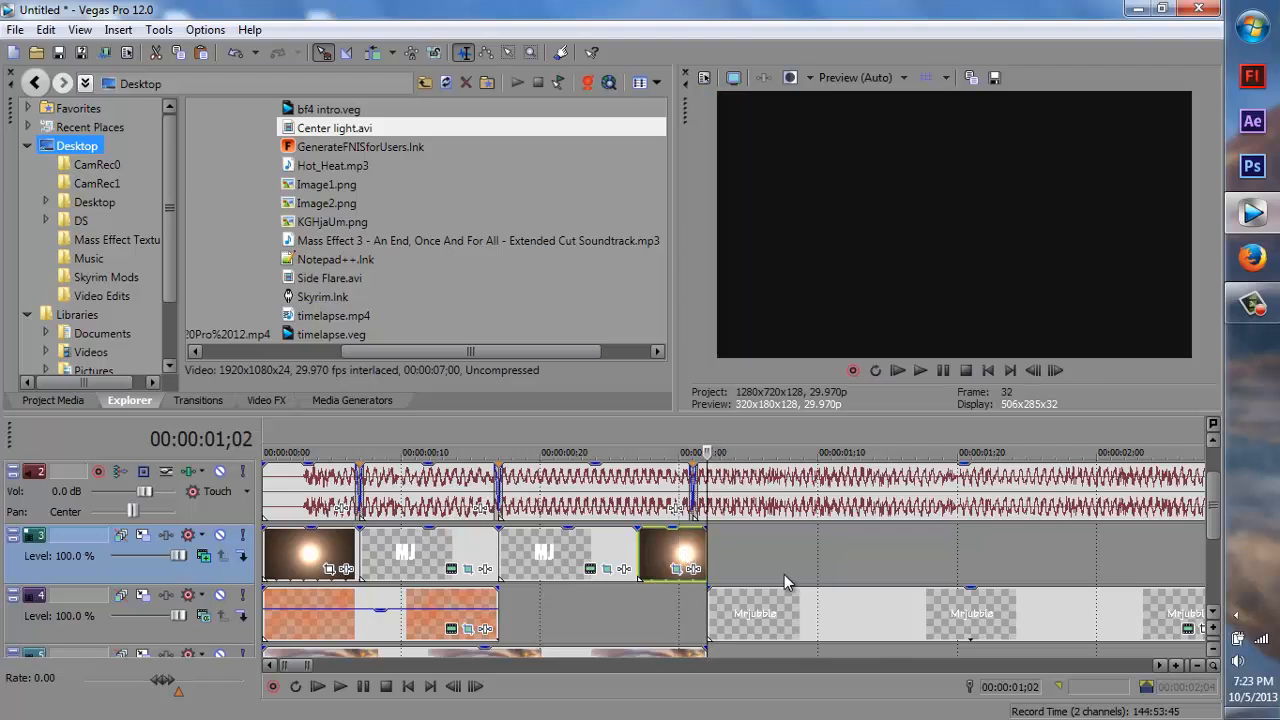
pyautogui.rightClick(785, 546)
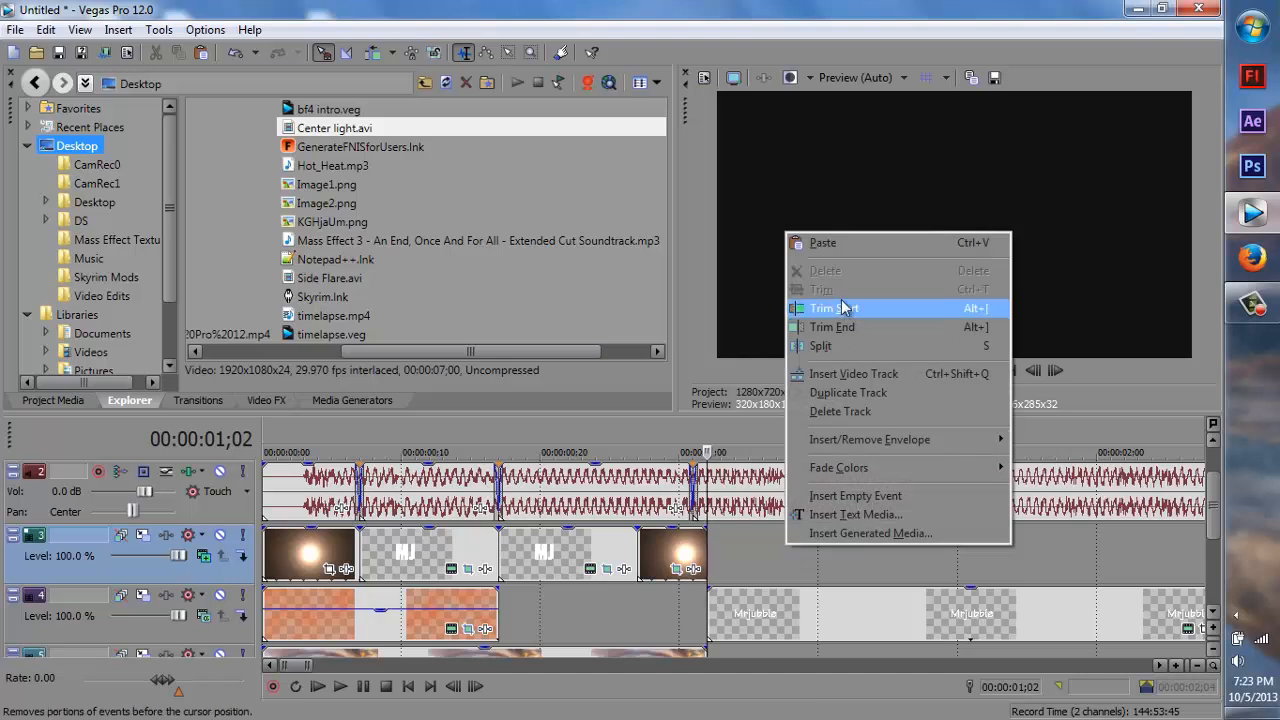
pyautogui.click(834, 249)
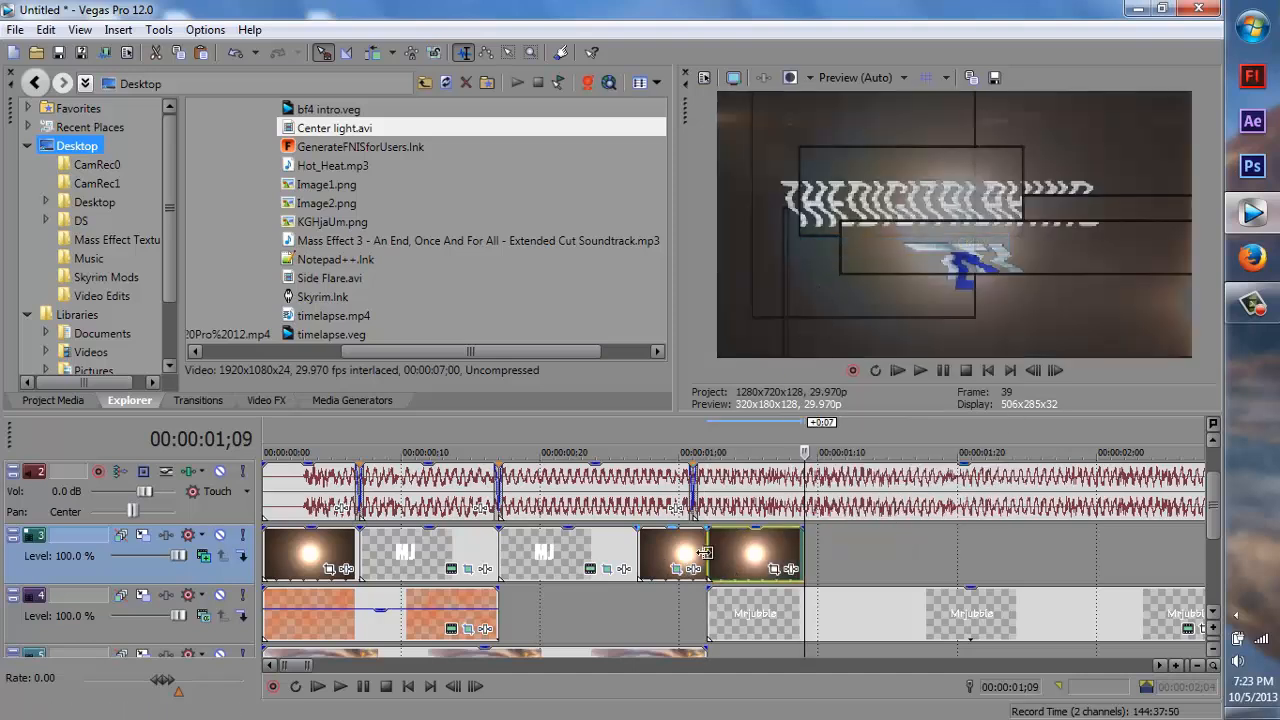
pyautogui.moveTo(705, 552); pyautogui.dragTo(785, 546)
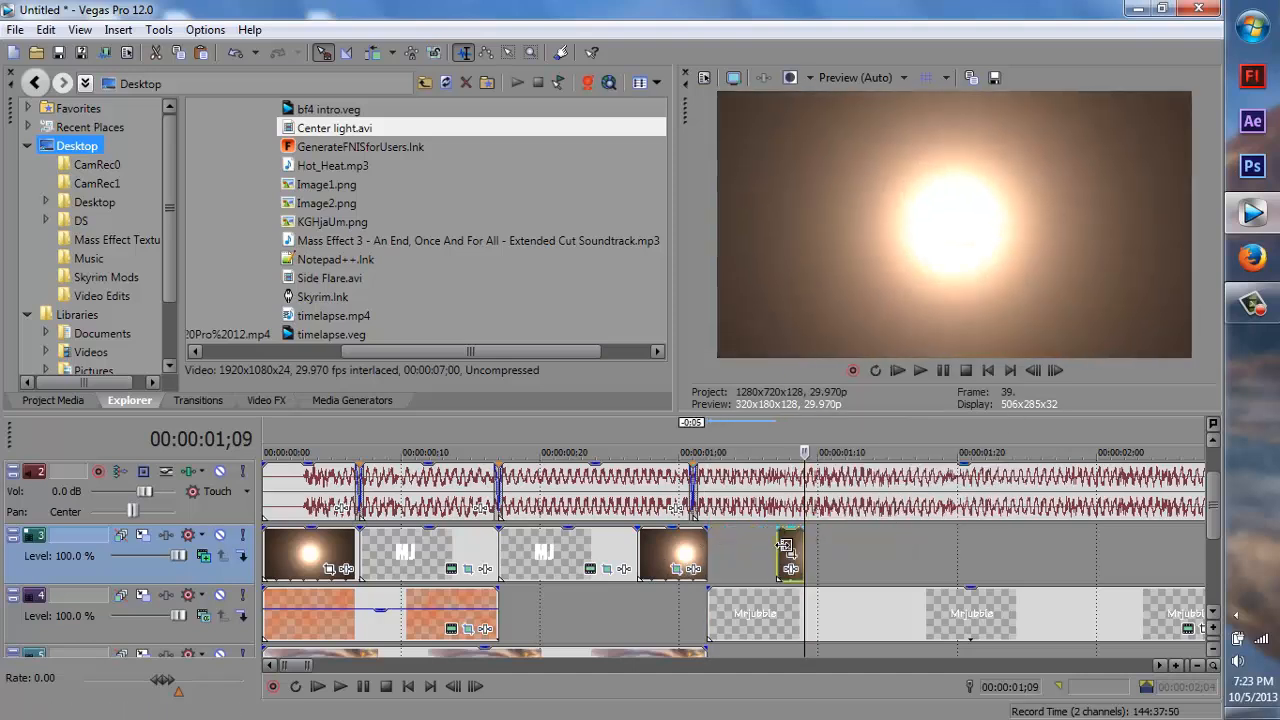
pyautogui.scroll(-2, 744, 636)
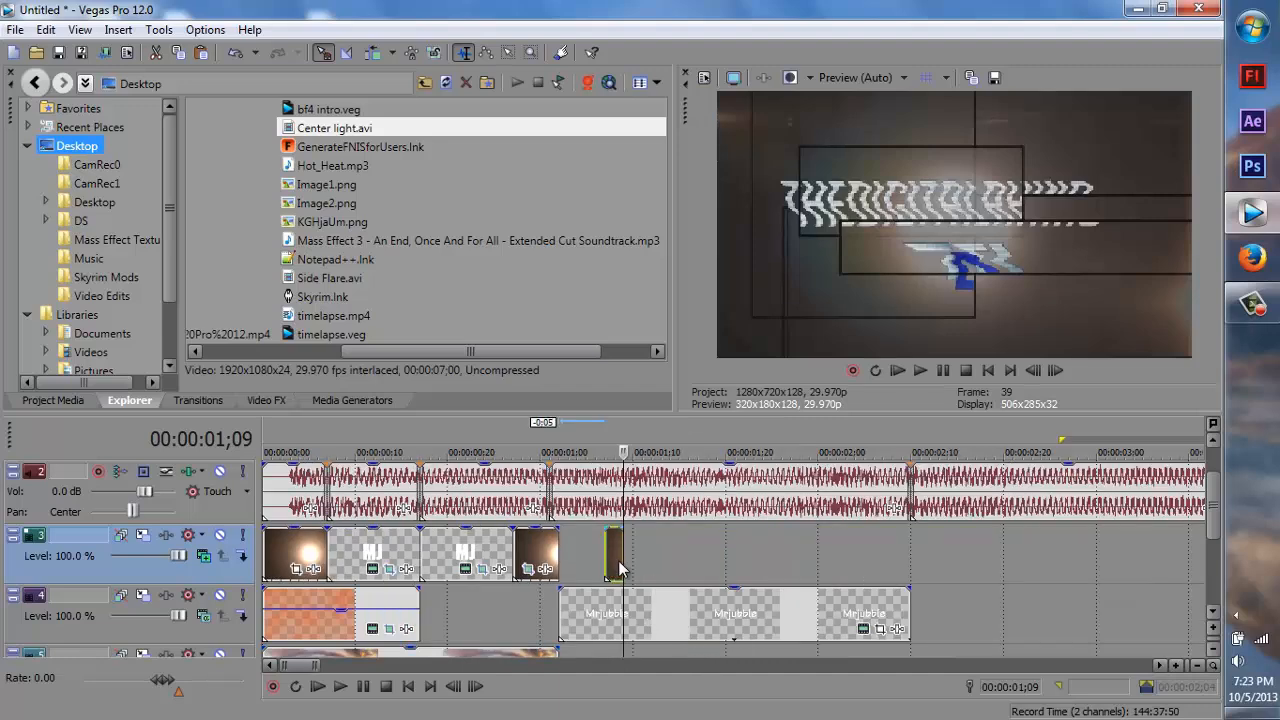
pyautogui.moveTo(618, 567); pyautogui.dragTo(590, 567)
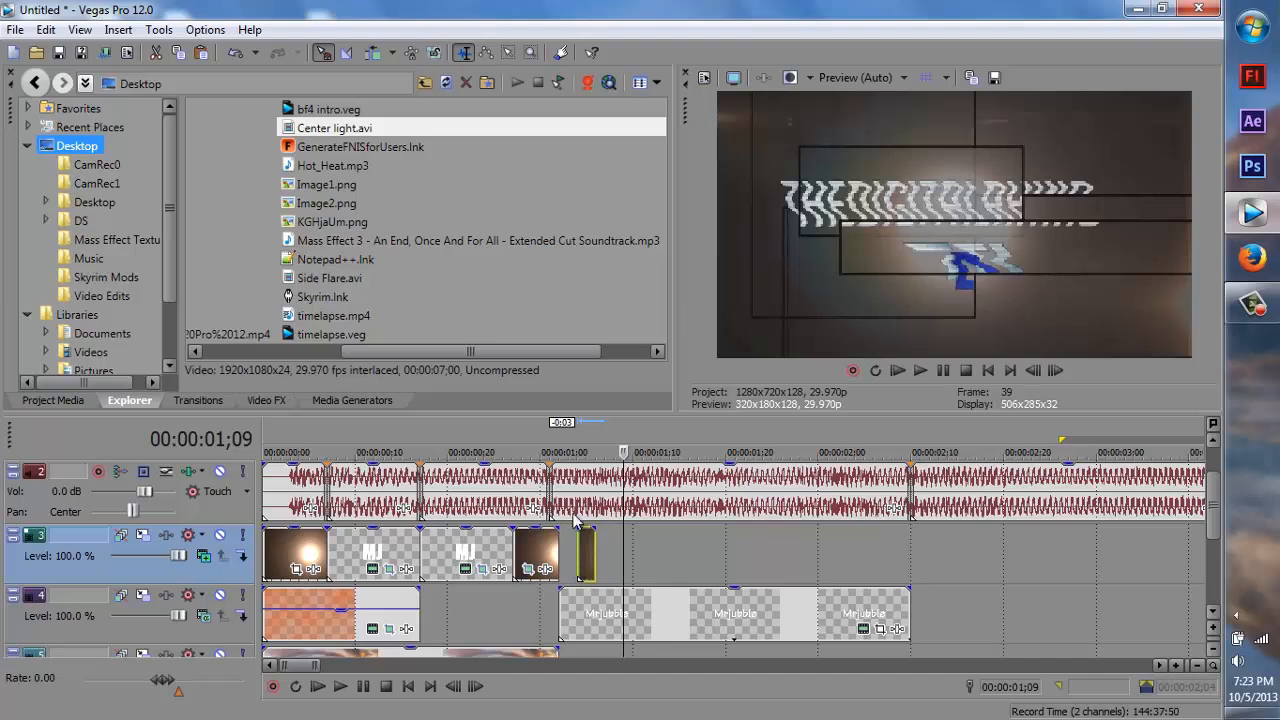
# Mute the reference video, leave its audio unmuted, and check the short center light flash over the title at 00:00:01;05.
pyautogui.click(578, 446)
pyautogui.click(588, 446)
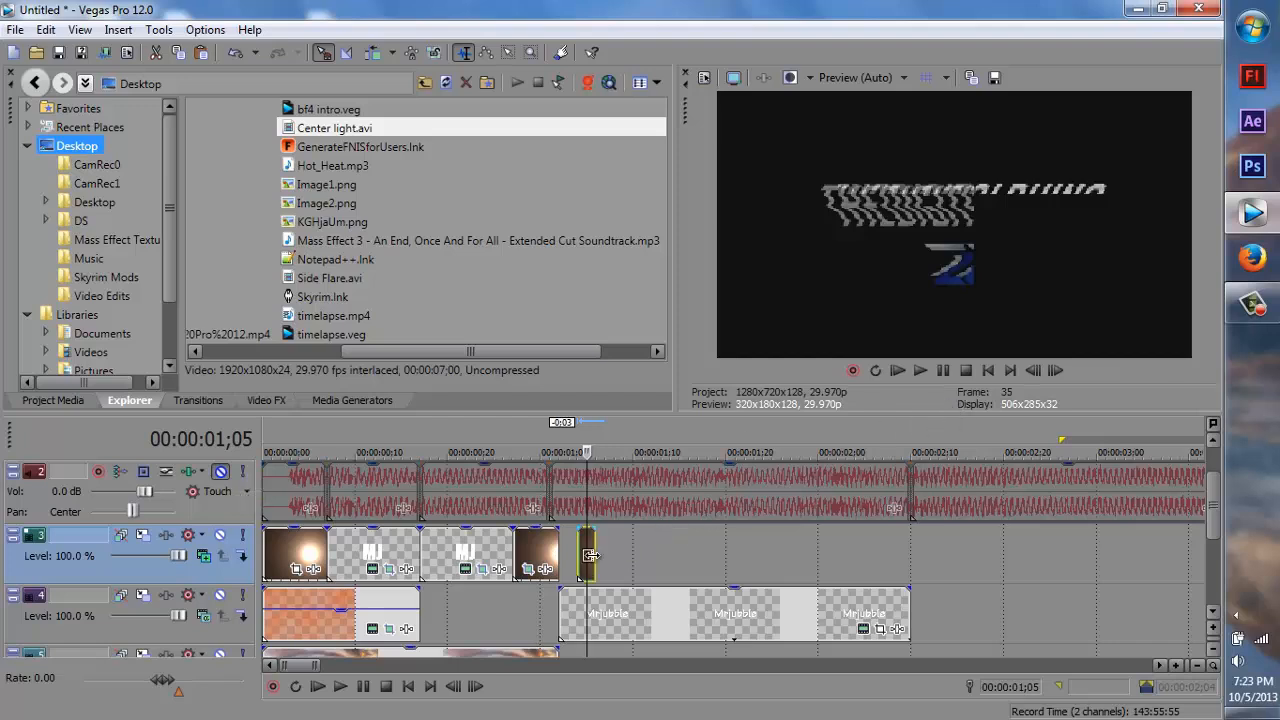
pyautogui.click(599, 446)
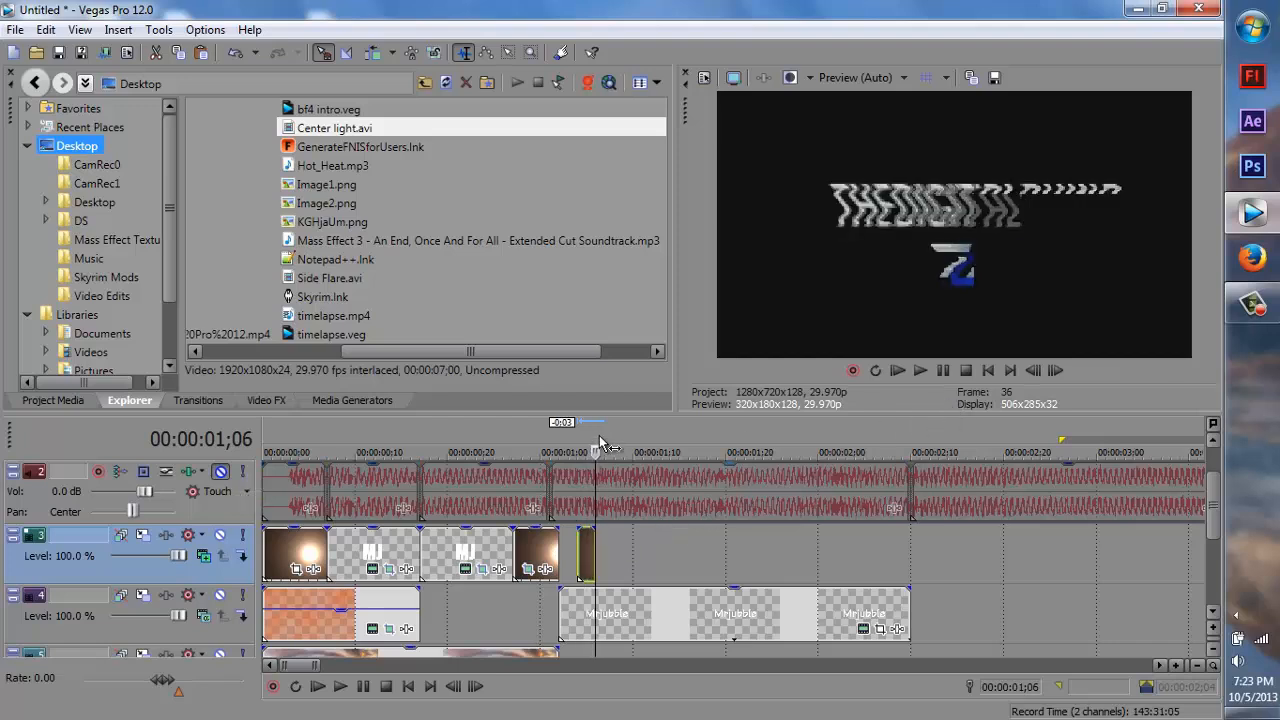
pyautogui.scroll(1, 557, 580)
pyautogui.scroll(1, 1218, 520)
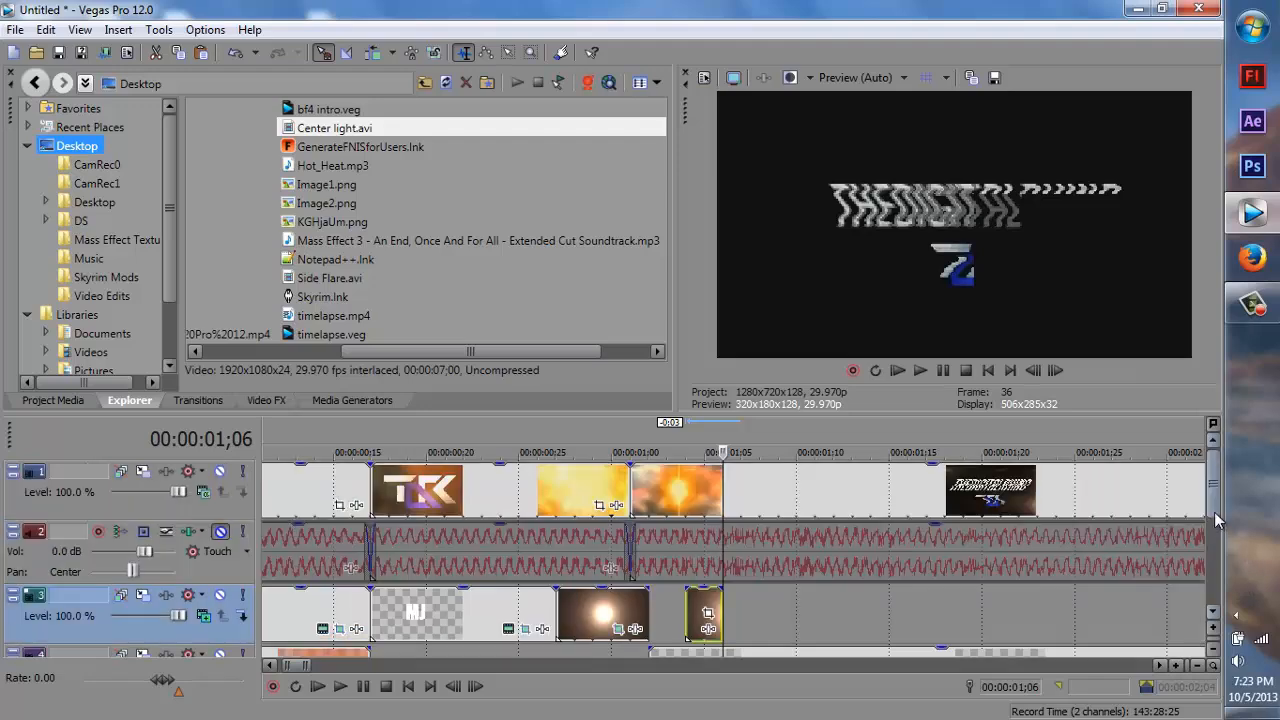
pyautogui.click(221, 477)
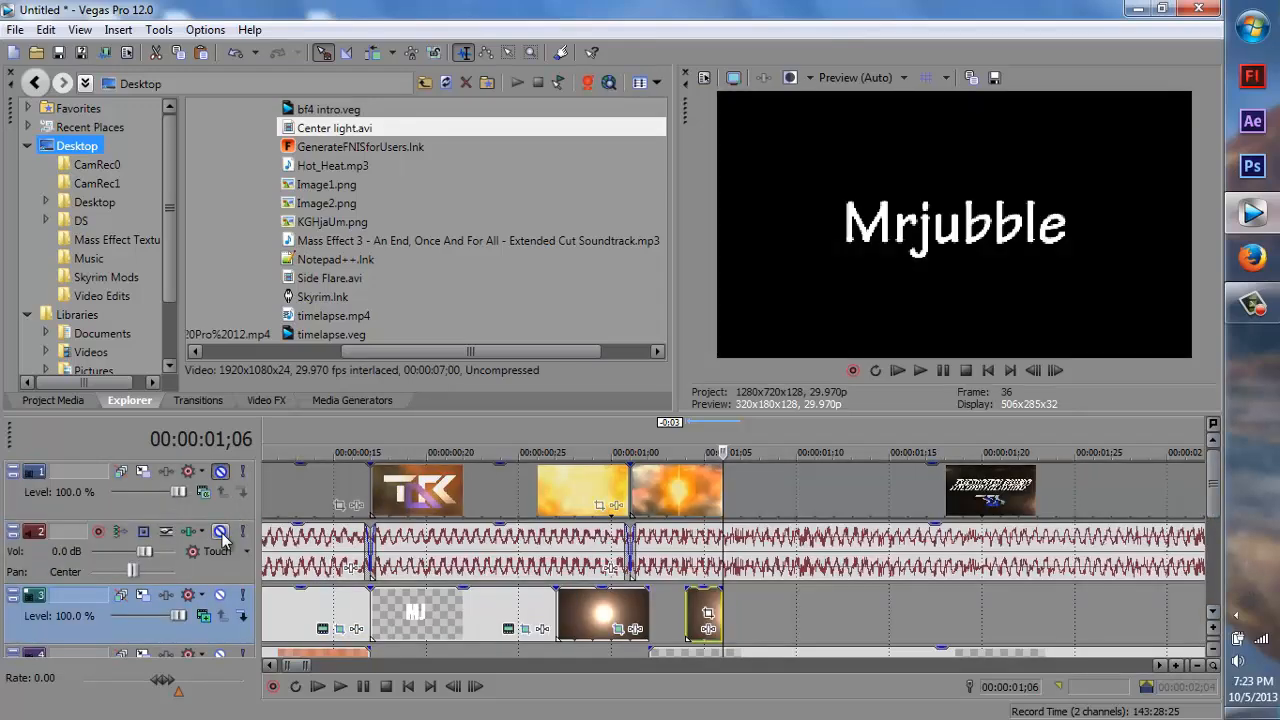
pyautogui.click(711, 432)
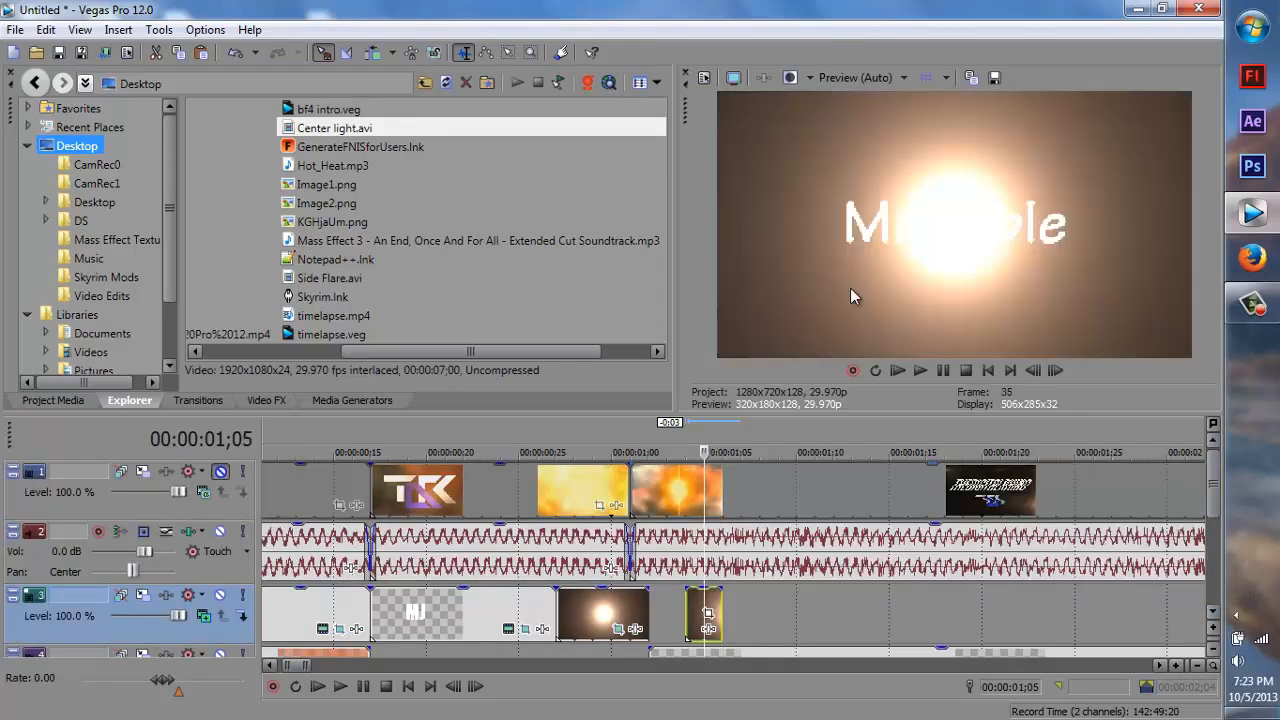
pyautogui.scroll(-1, 1217, 508)
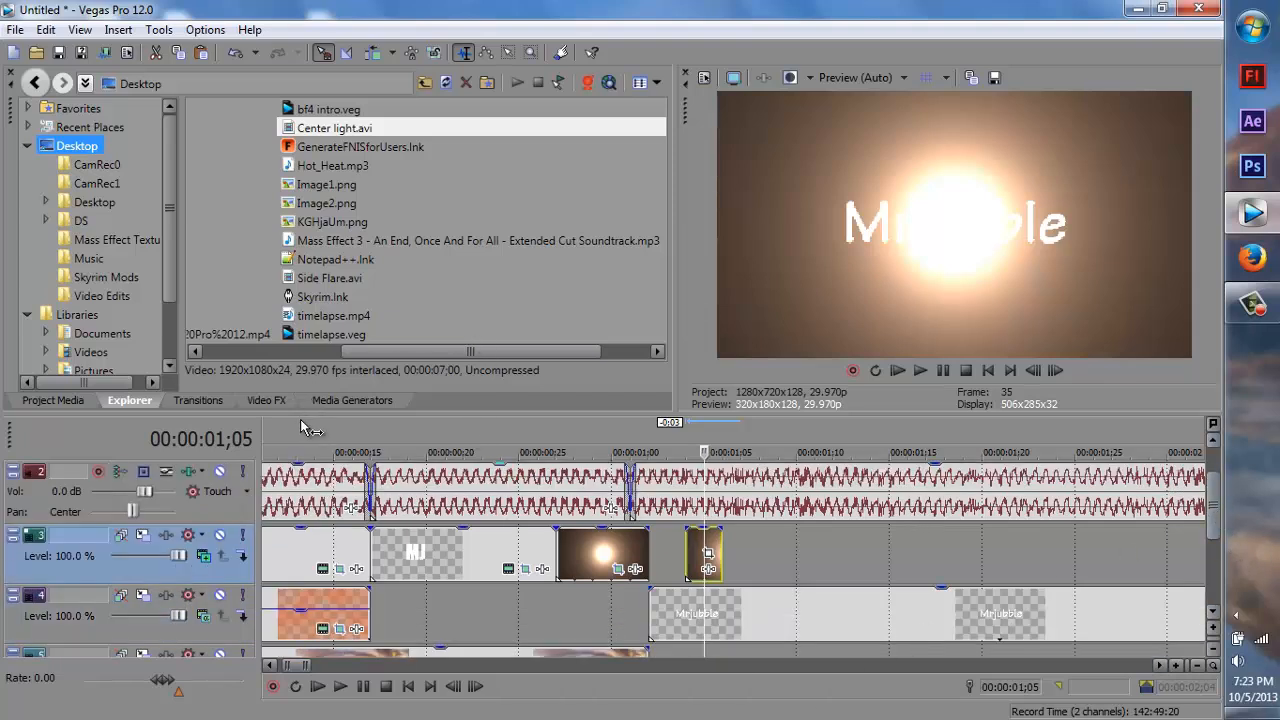
# Add Side Flare.avi to track 3 after the short center light flash, starting at 00:00:01;07.
pyautogui.click(336, 281)
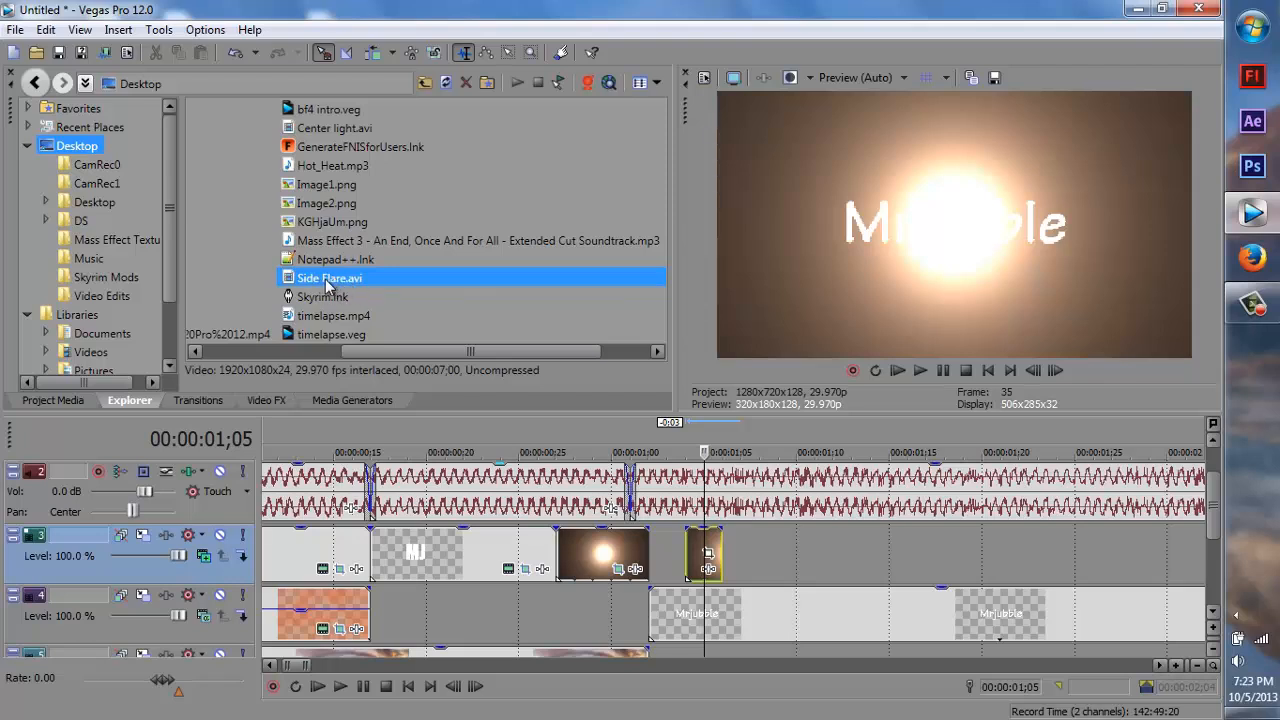
pyautogui.moveTo(378, 285); pyautogui.dragTo(757, 555)
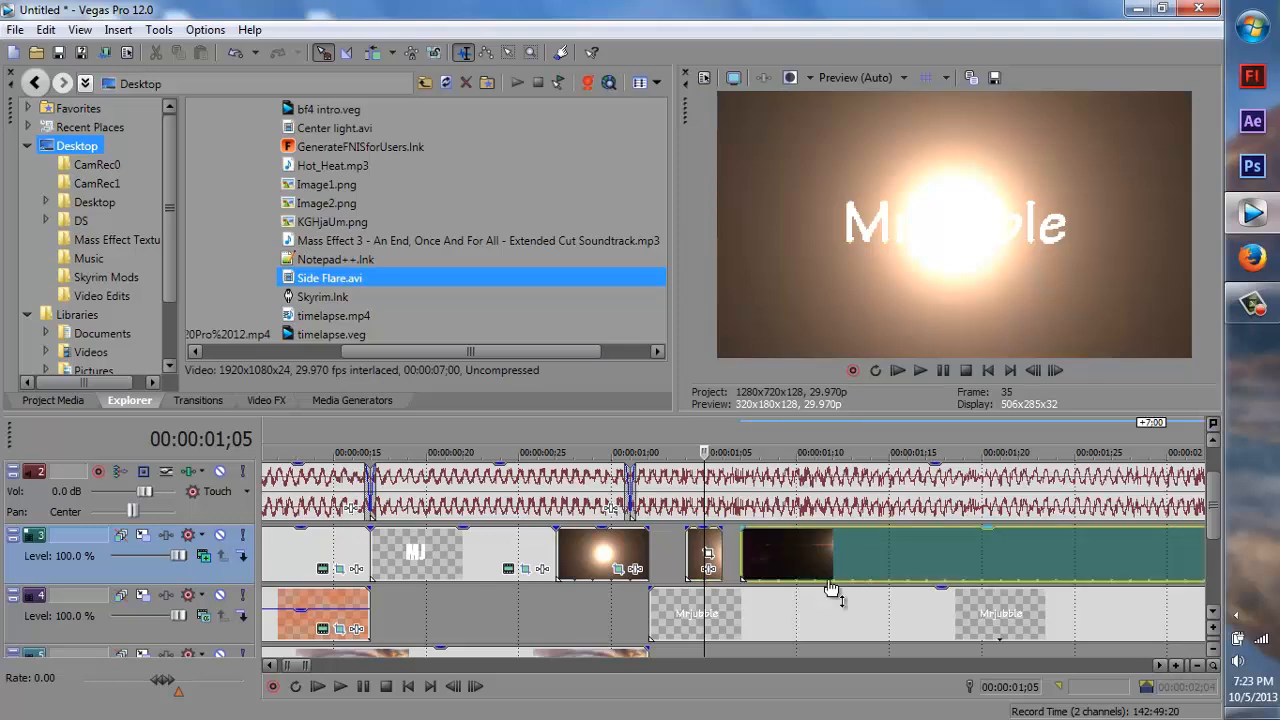
pyautogui.click(781, 442)
pyautogui.scroll(-3, 757, 538)
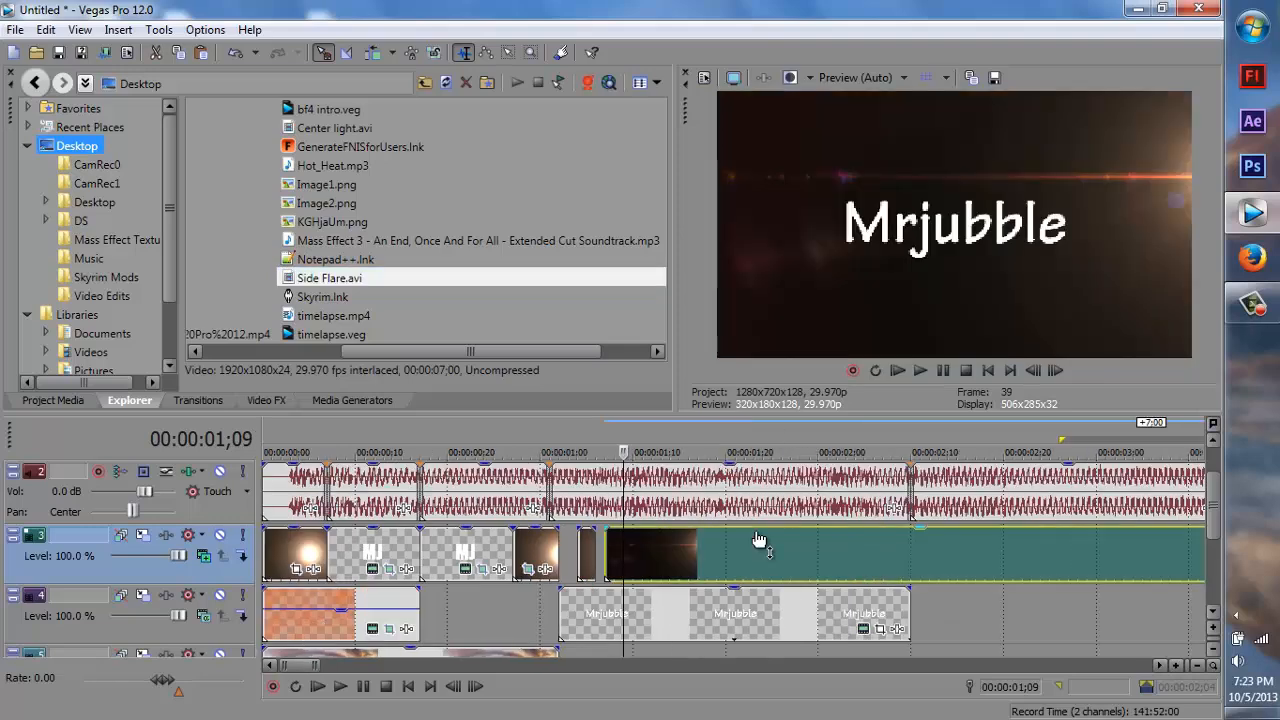
# Shorten the Side Flare event to two frames so it ends at 00:00:01;09, and check it over the title.
pyautogui.scroll(-3, 949, 565)
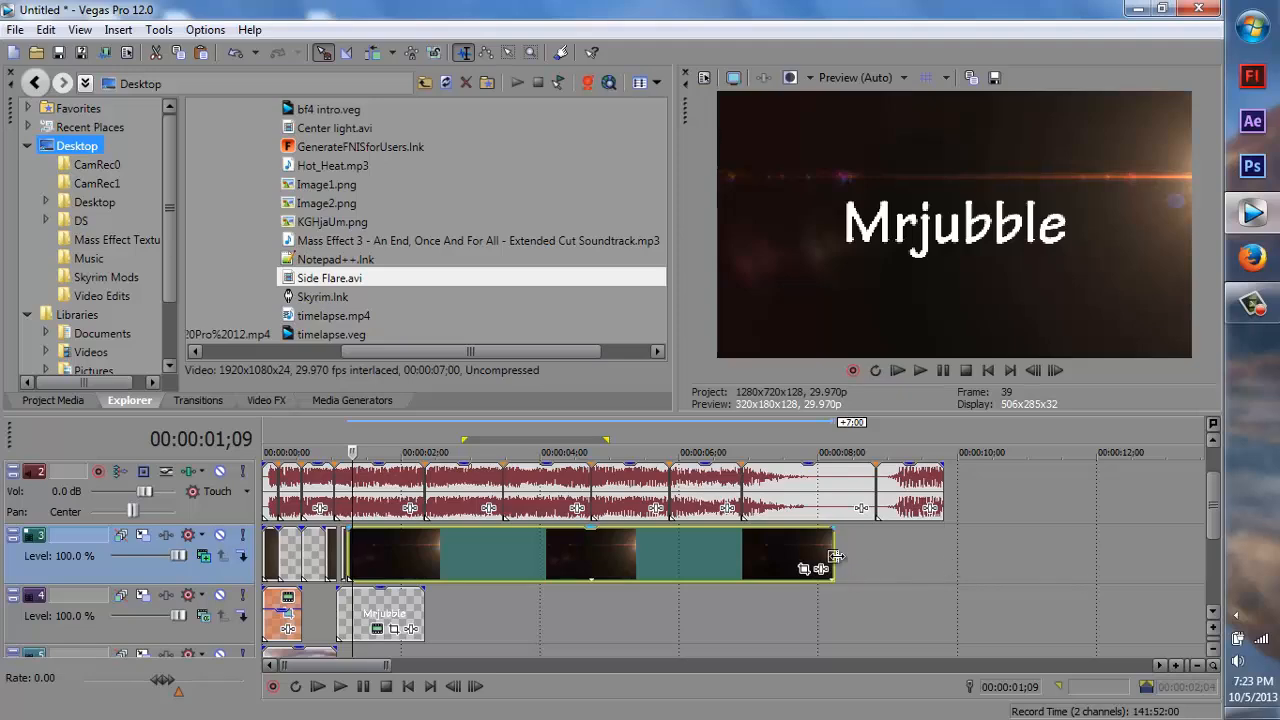
pyautogui.moveTo(835, 556); pyautogui.dragTo(357, 554)
pyautogui.scroll(8, 380, 572)
pyautogui.scroll(-1, 480, 602)
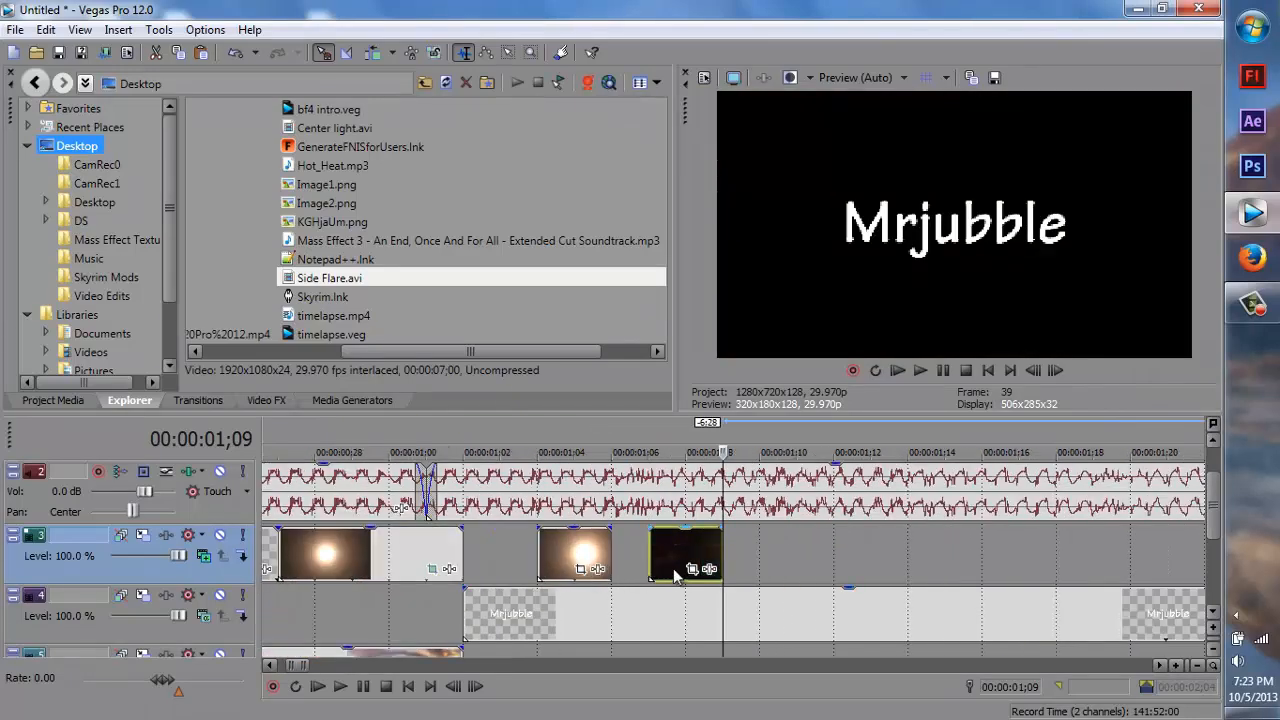
pyautogui.scroll(-2, 673, 568)
pyautogui.click(706, 447)
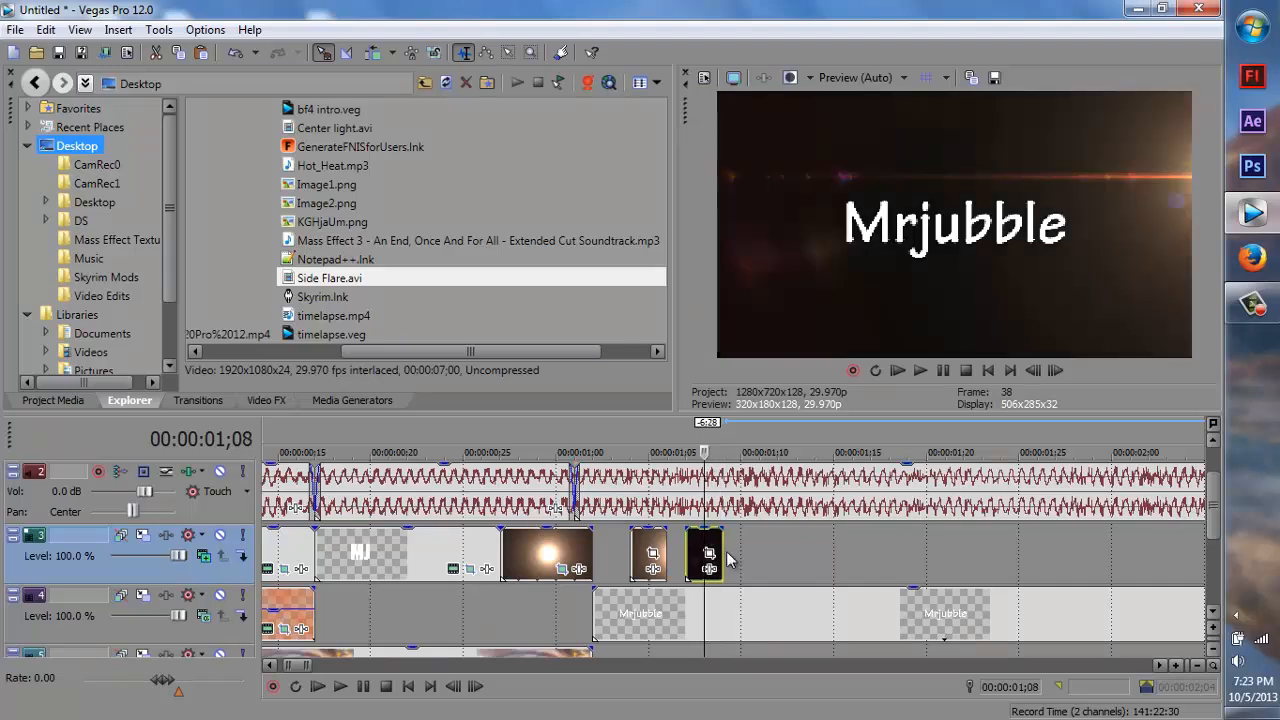
pyautogui.scroll(-1, 728, 560)
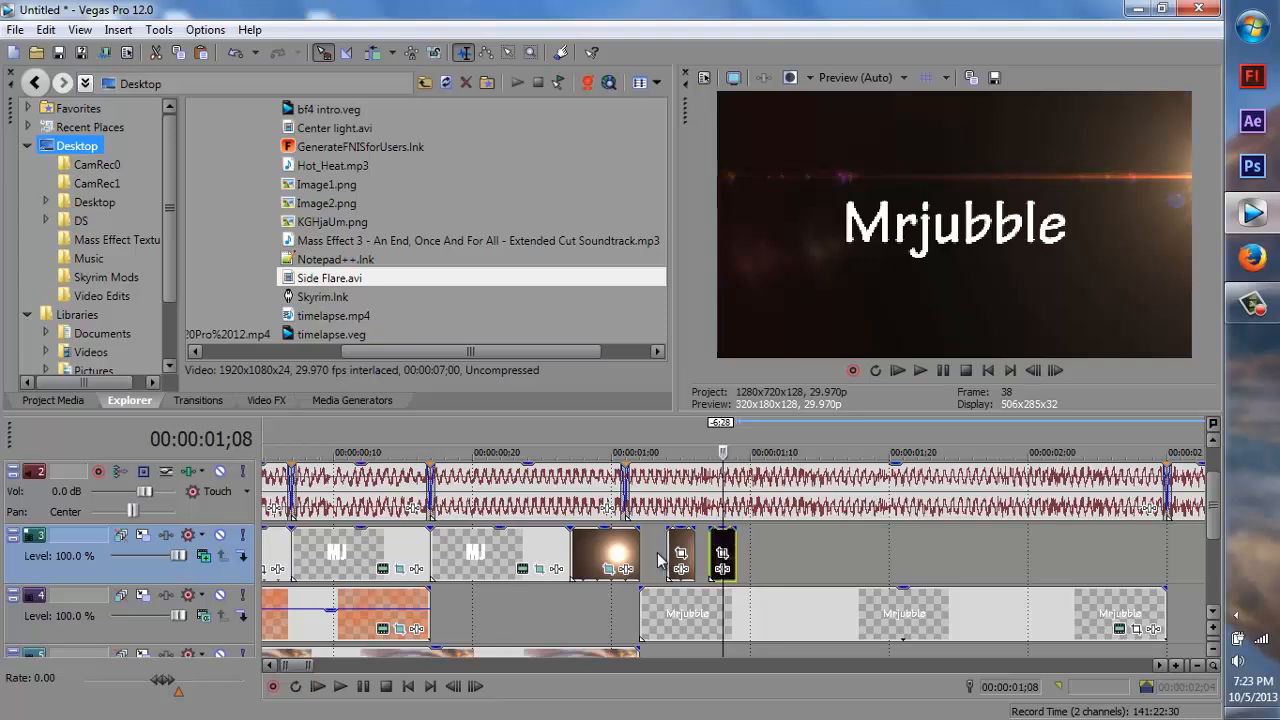
# Copy the short center light and Side Flare events together and paste the pair on track 3 at 00:00:01;10.
pyautogui.click(680, 548)
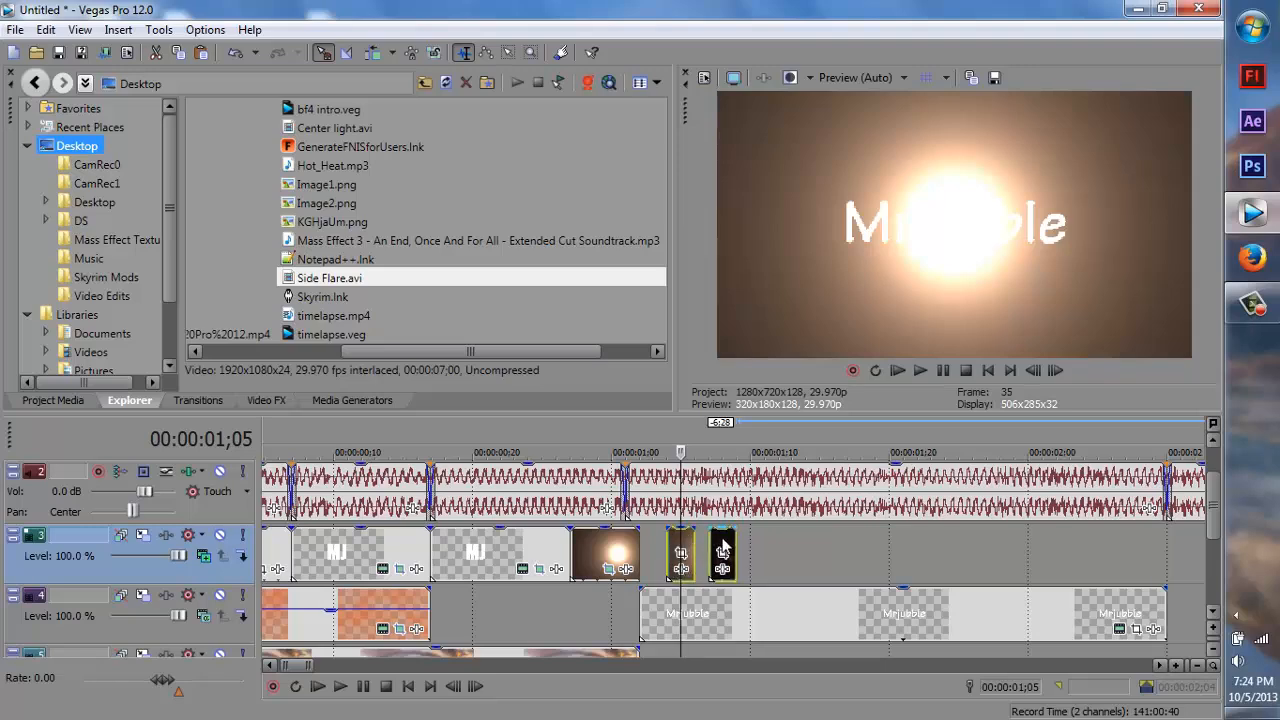
pyautogui.rightClick(723, 549)
pyautogui.click(769, 323)
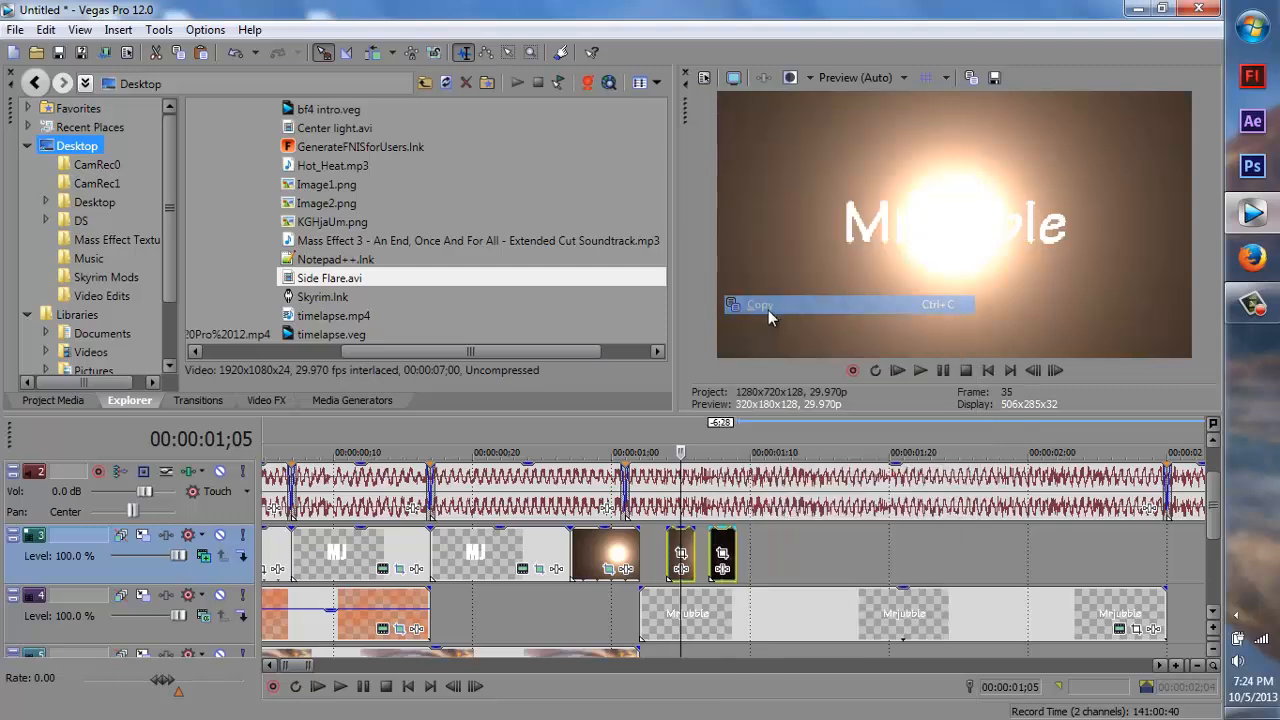
pyautogui.click(750, 600)
pyautogui.rightClick(832, 600)
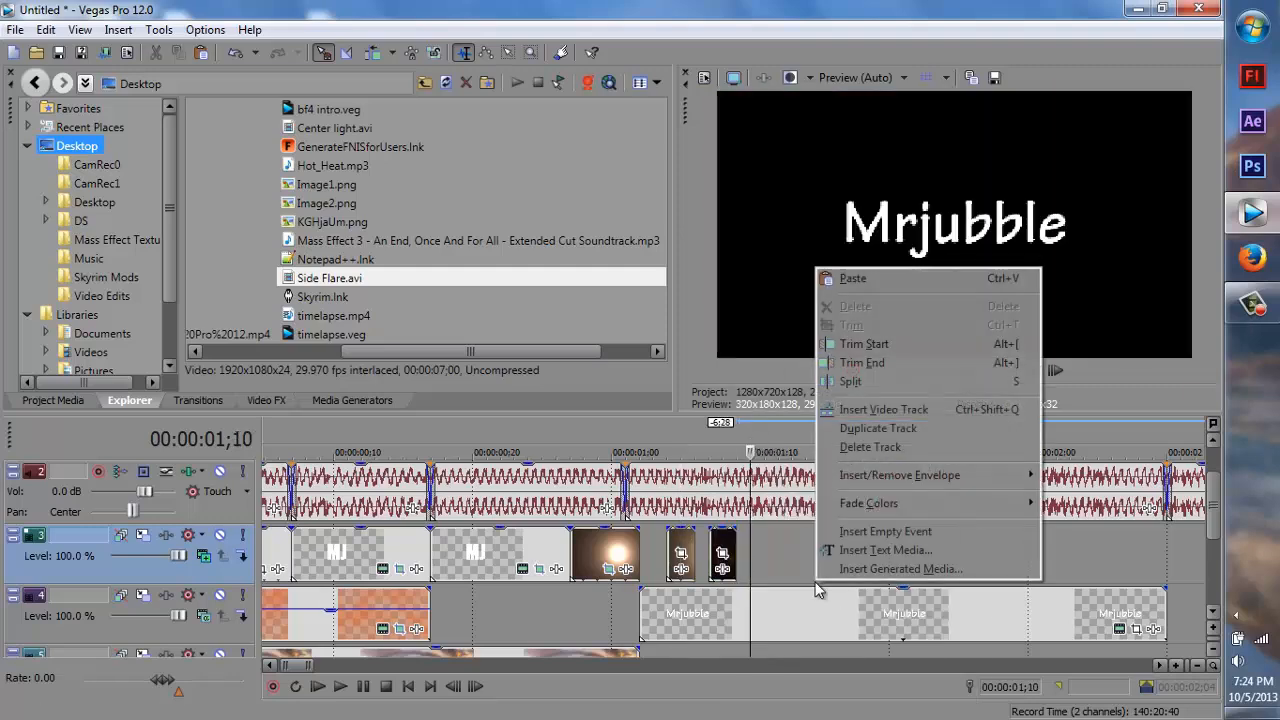
pyautogui.click(866, 280)
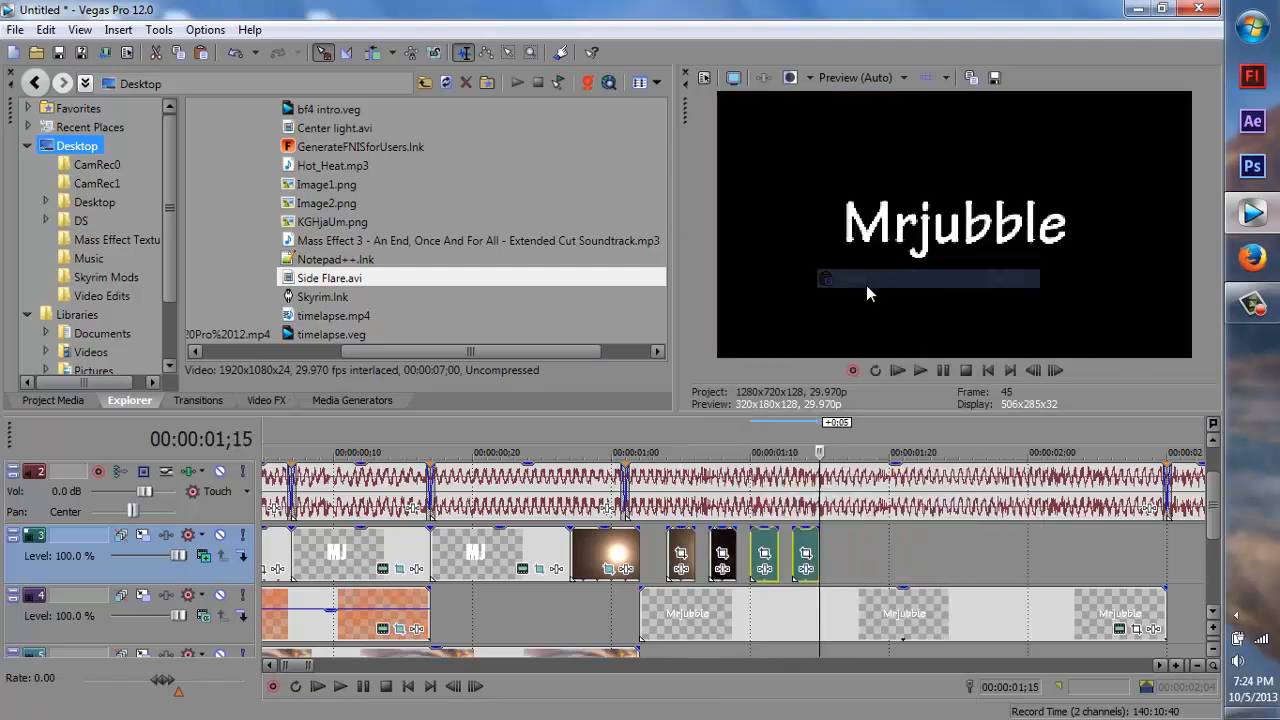
# Paste the center light and side flare pair two more times on track 3, at 00:00:01;16 and 00:00:01;22.
pyautogui.click(835, 445)
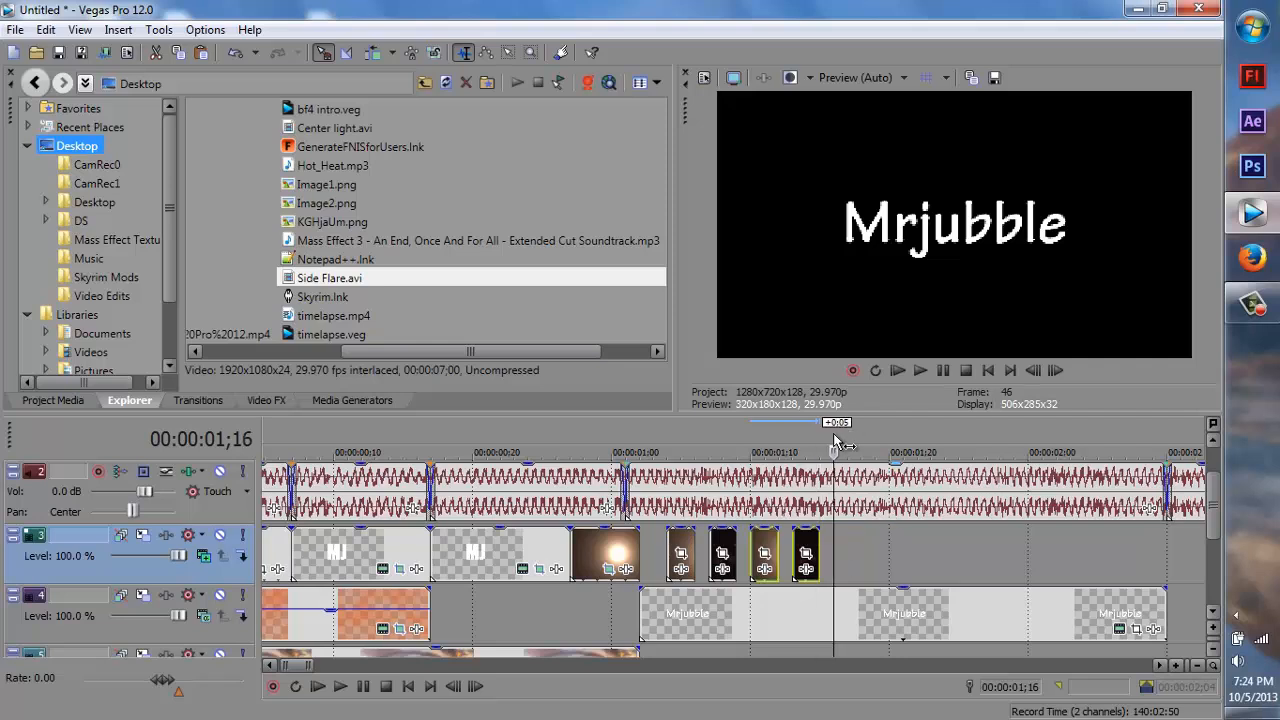
pyautogui.rightClick(899, 546)
pyautogui.click(949, 248)
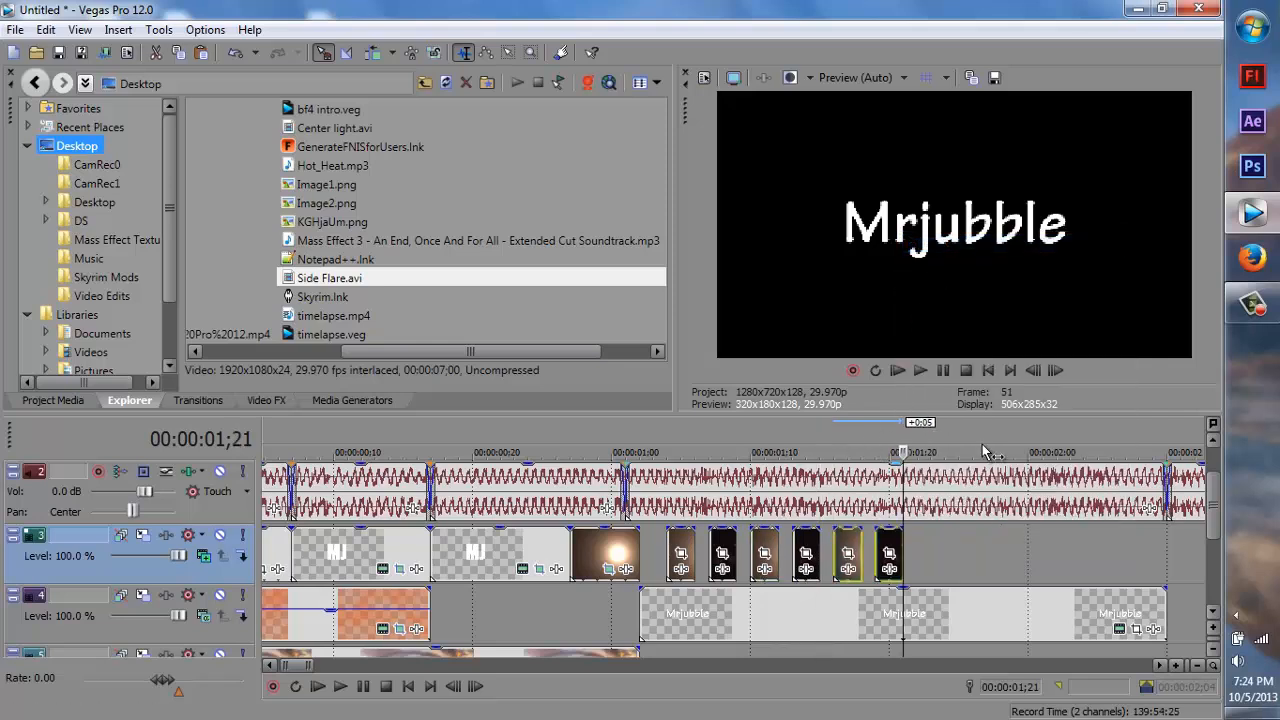
pyautogui.click(919, 448)
pyautogui.rightClick(992, 552)
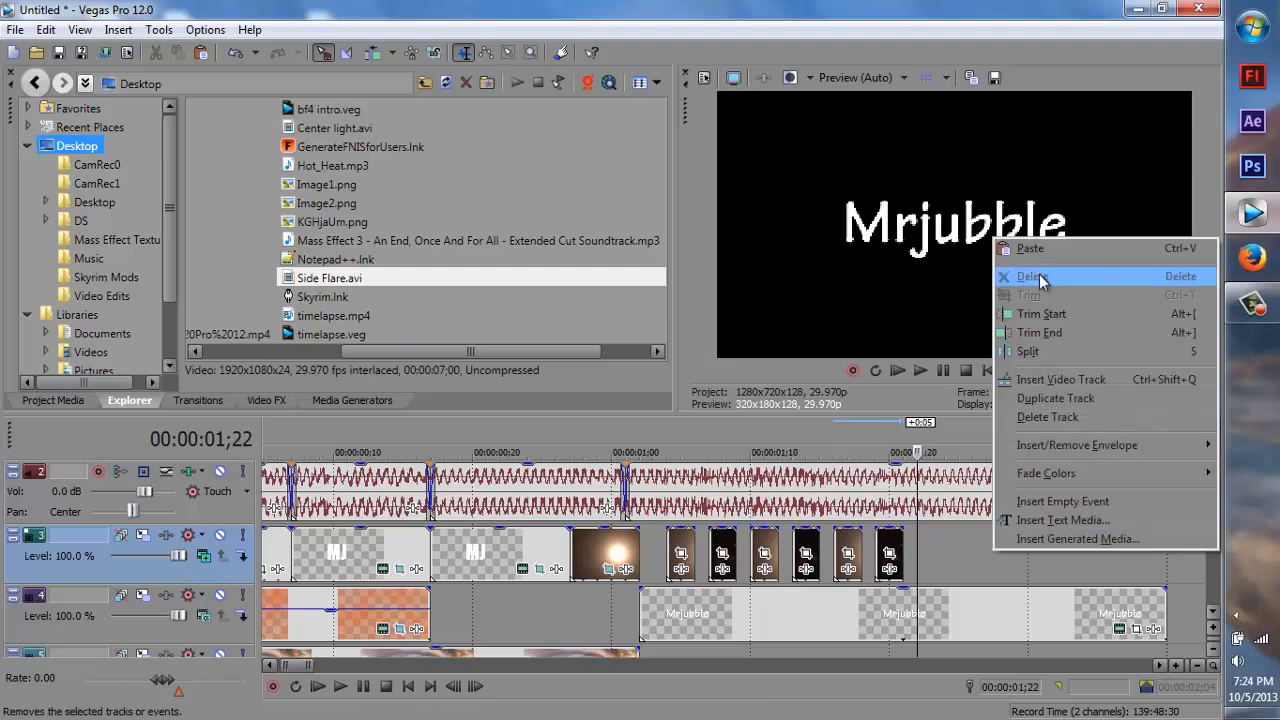
pyautogui.click(1036, 252)
# Paste the flash pair at 00:00:01;28 and 00:00:02;05 so the flashes run to the end of the Mrjubble title.
pyautogui.click(1003, 446)
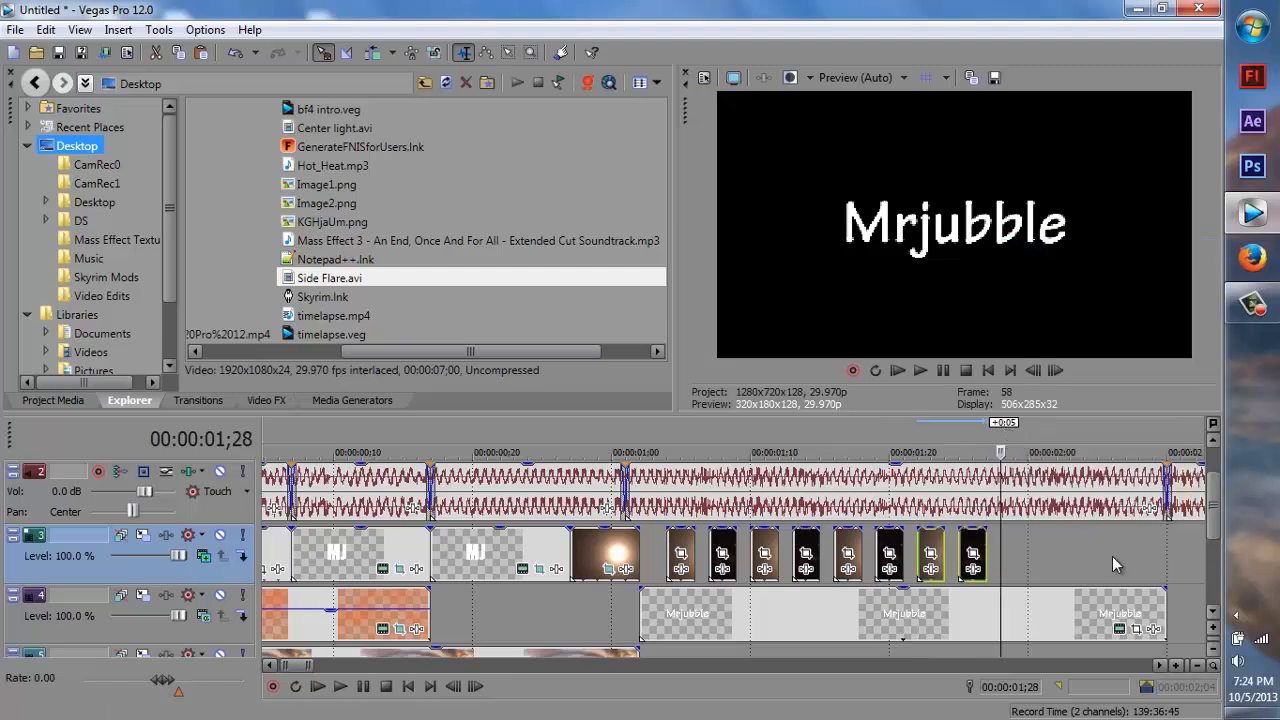
pyautogui.rightClick(998, 552)
pyautogui.click(1047, 245)
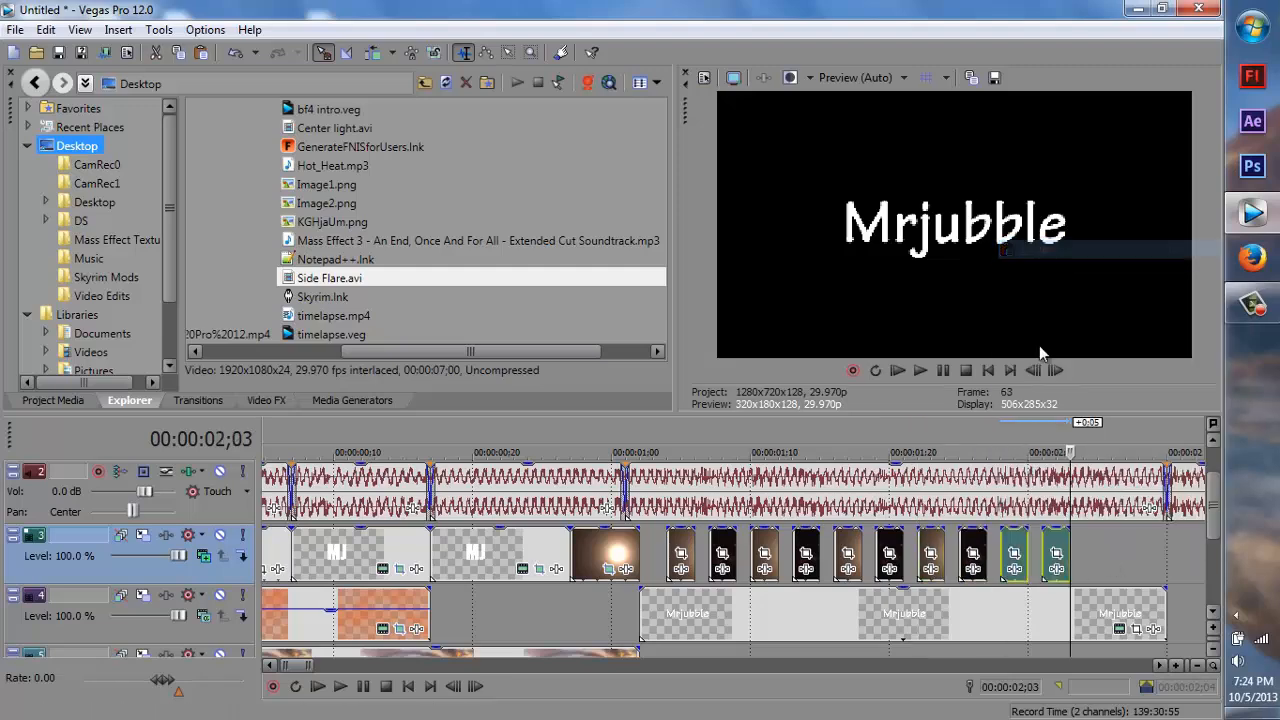
pyautogui.click(1097, 446)
pyautogui.rightClick(1146, 549)
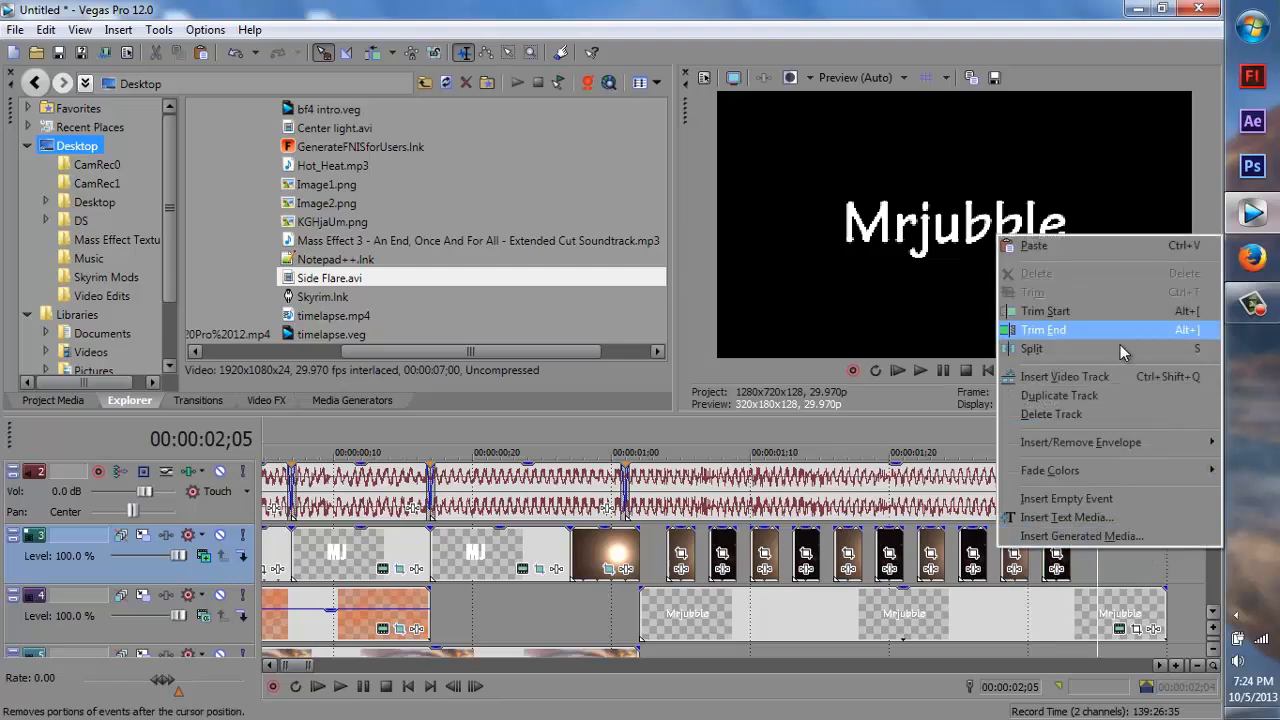
pyautogui.click(1051, 247)
pyautogui.scroll(-3, 941, 551)
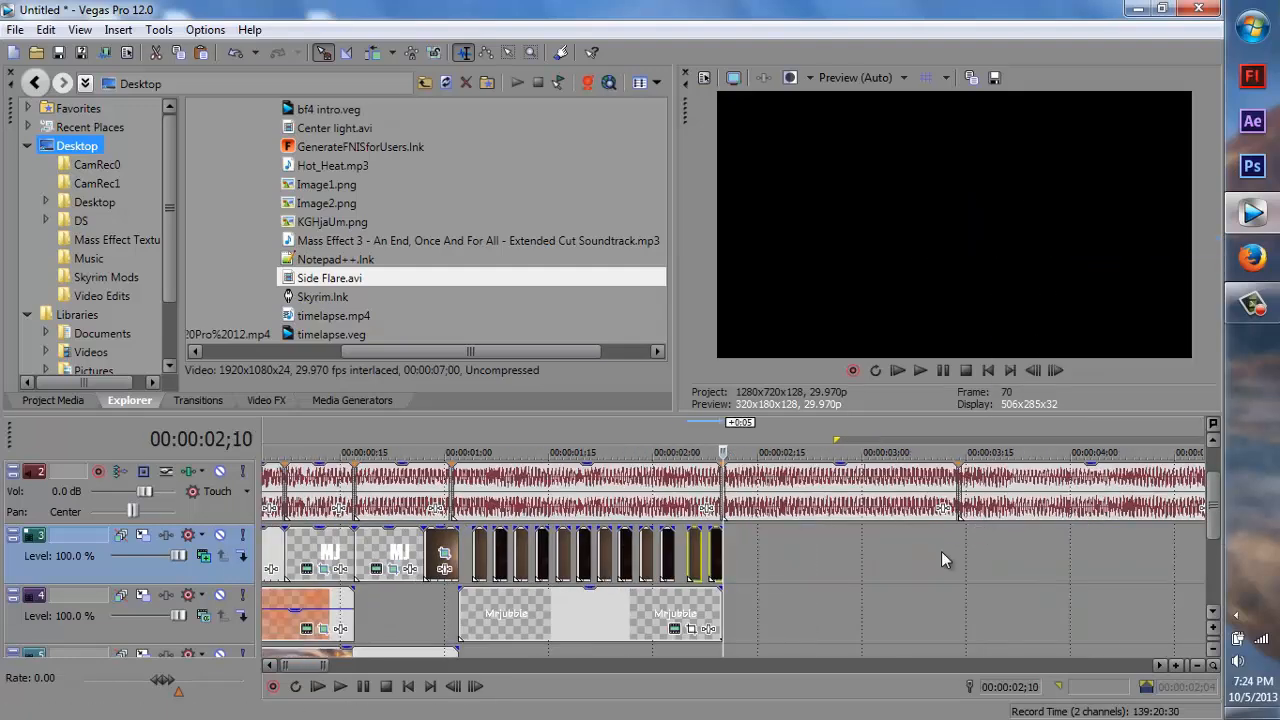
# Play the alternating light and flare flashes over the Mrjubble title from 00:00:01;04.
pyautogui.click(473, 438)
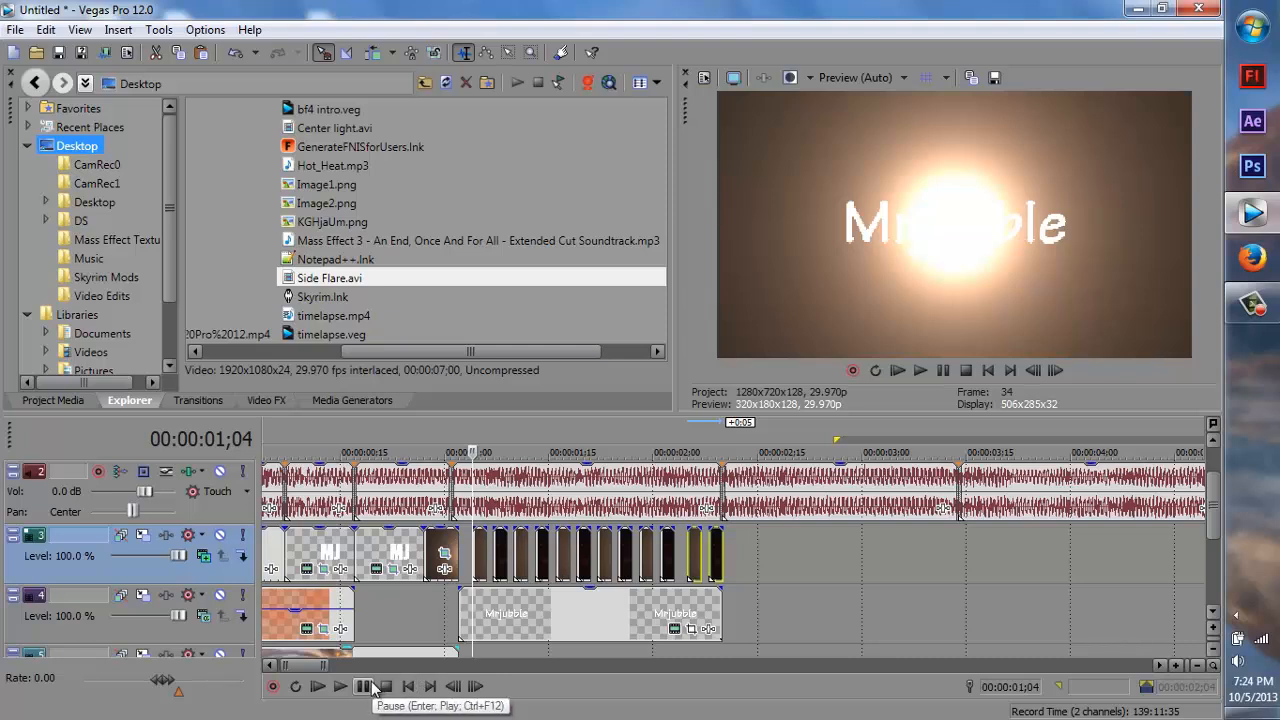
pyautogui.click(370, 687)
pyautogui.click(366, 686)
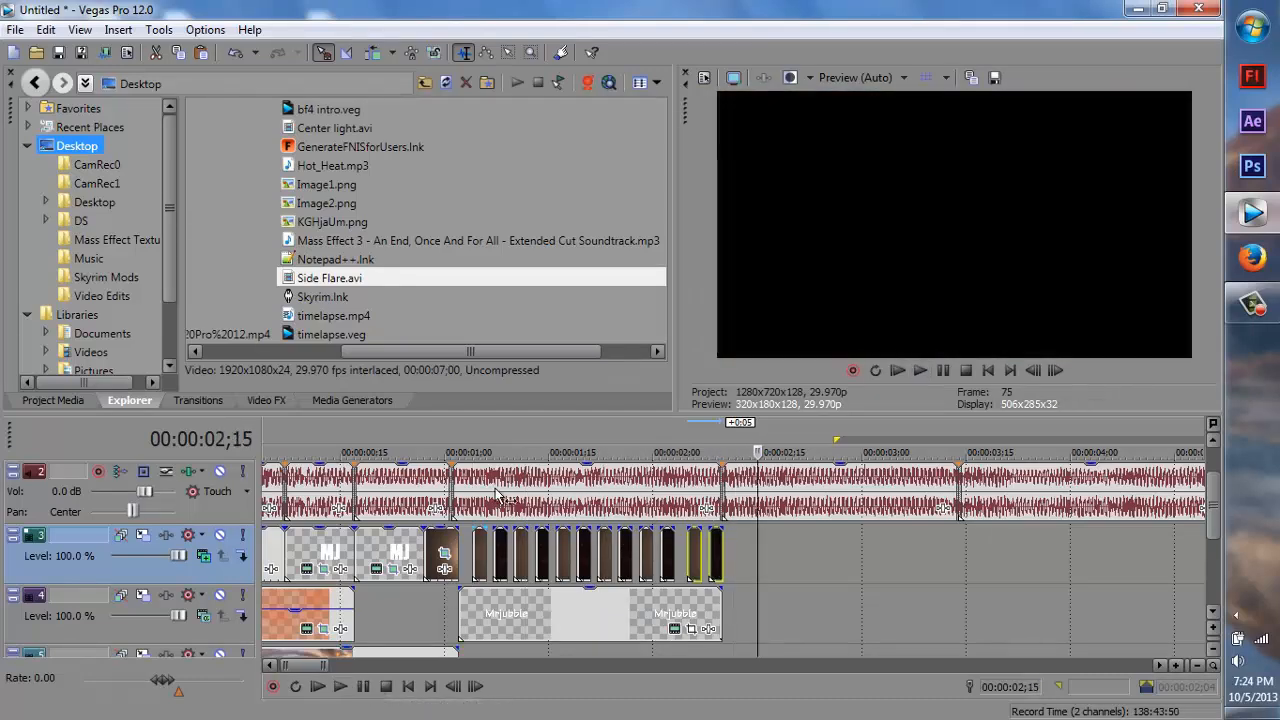
pyautogui.moveTo(465, 445); pyautogui.dragTo(473, 437)
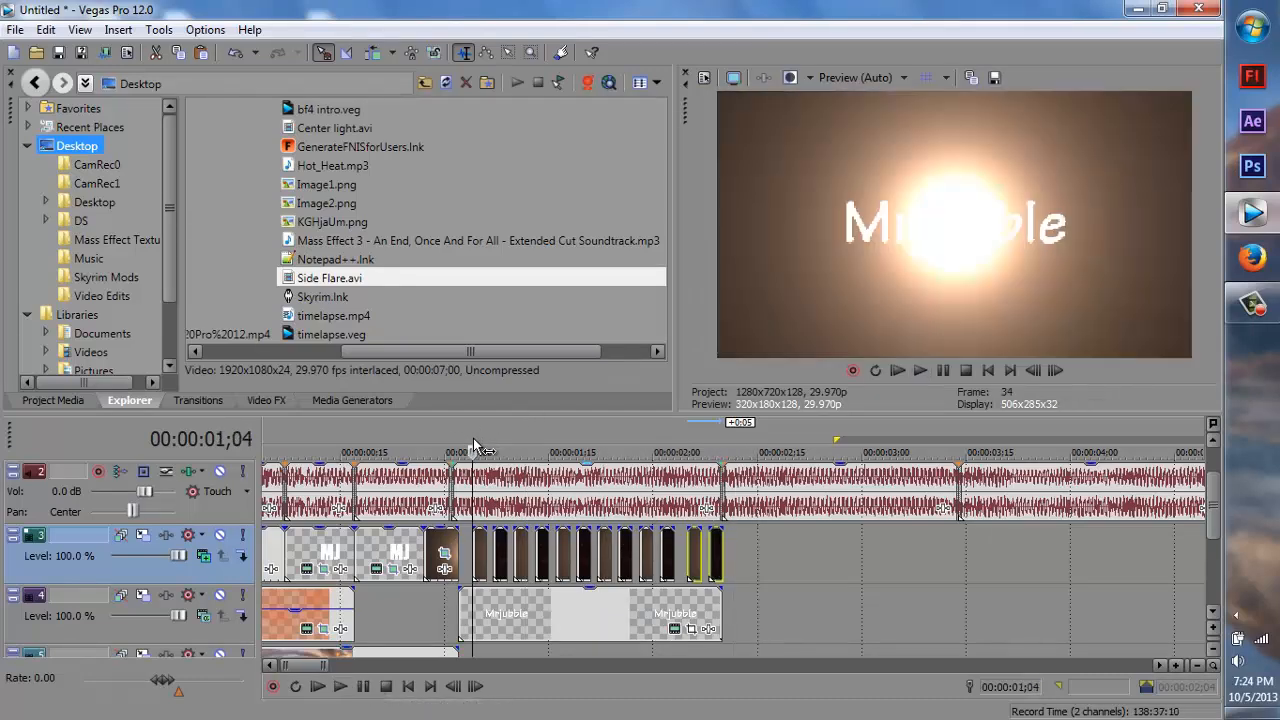
# Select the Mrjubble title event on track 4 and place the playhead near its start at 00:00:01;03.
pyautogui.scroll(2, 493, 503)
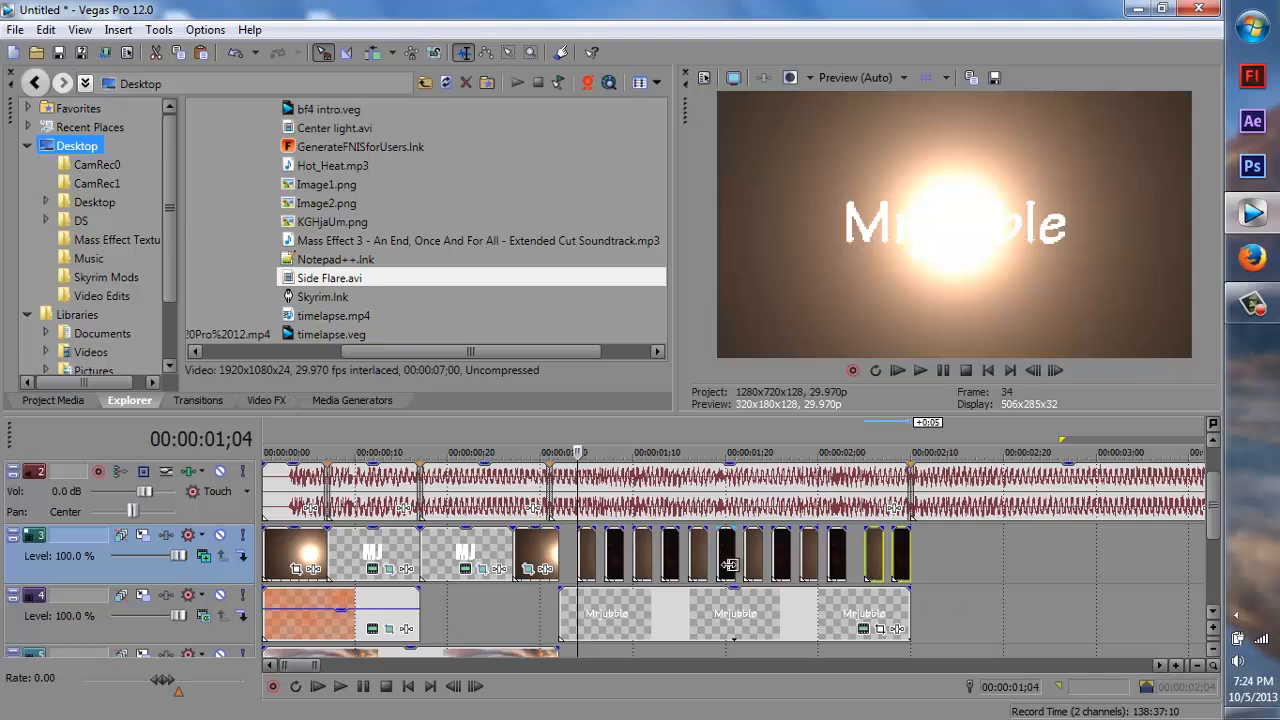
pyautogui.click(623, 606)
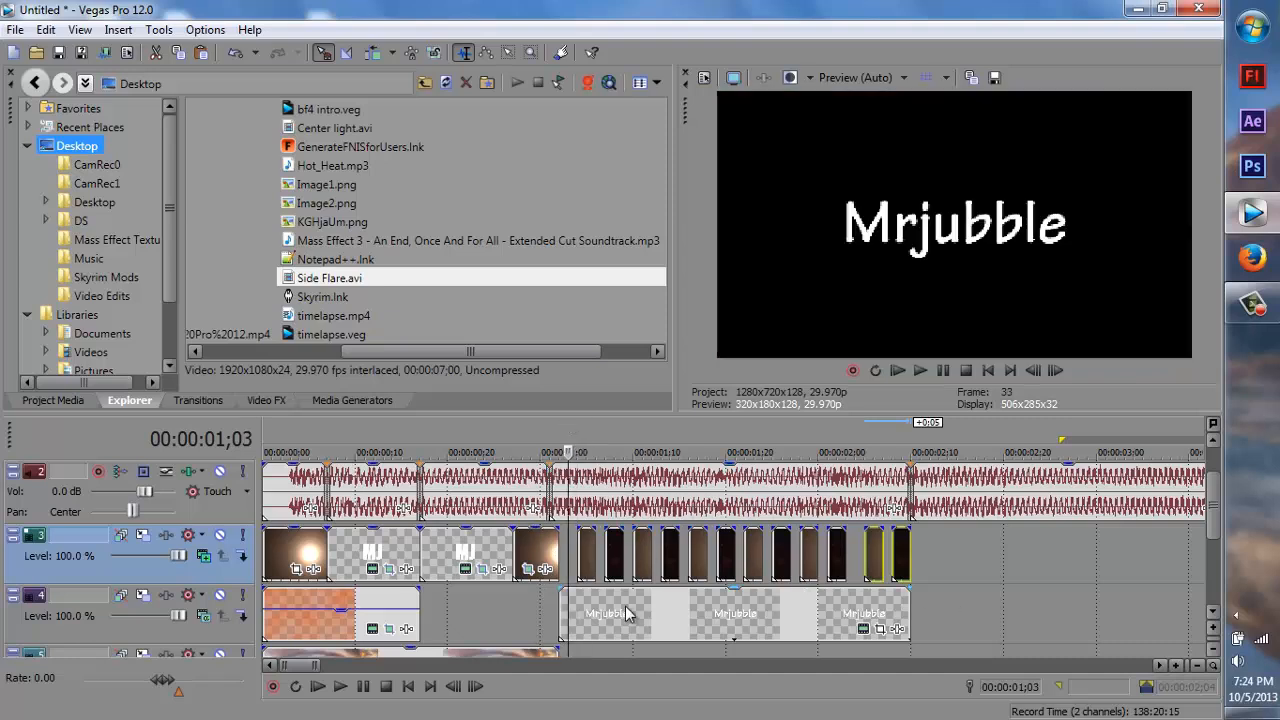
pyautogui.click(571, 444)
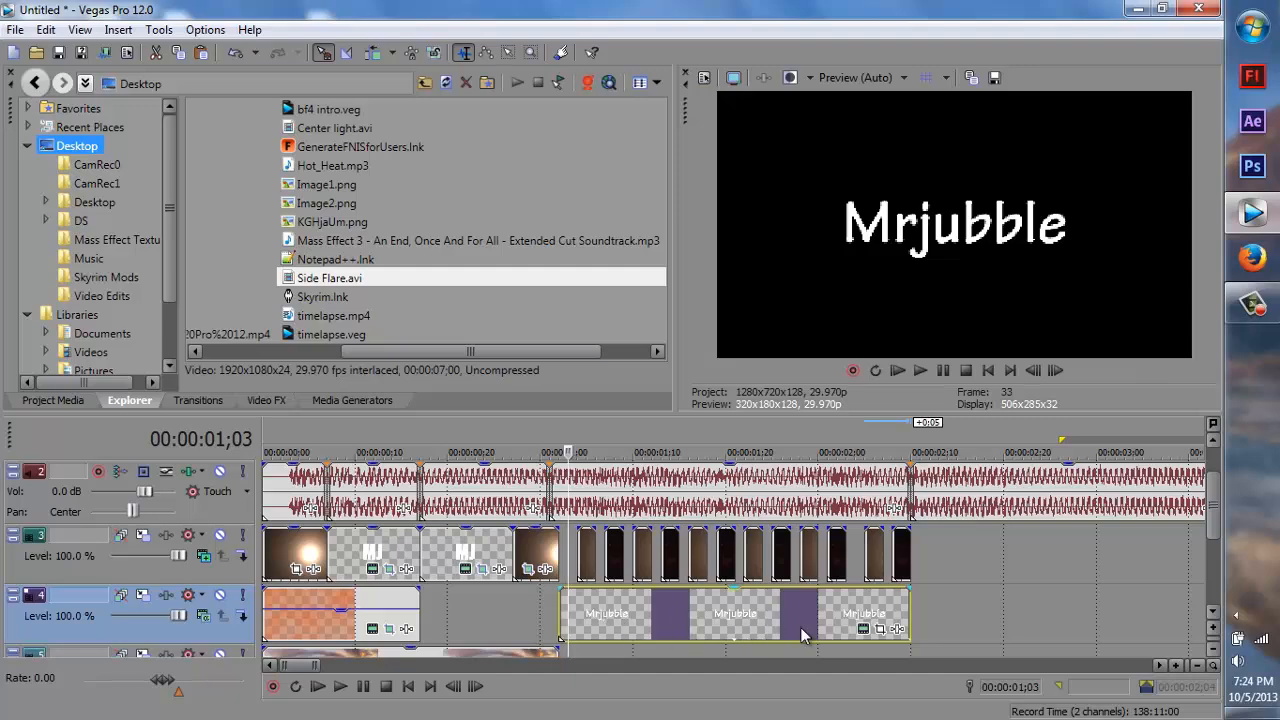
# Animate the track 4 title's Pan/Crop with a starting frame about 894 wide and a keyframe centred at about 602, 341 near frame 5.
pyautogui.click(877, 630)
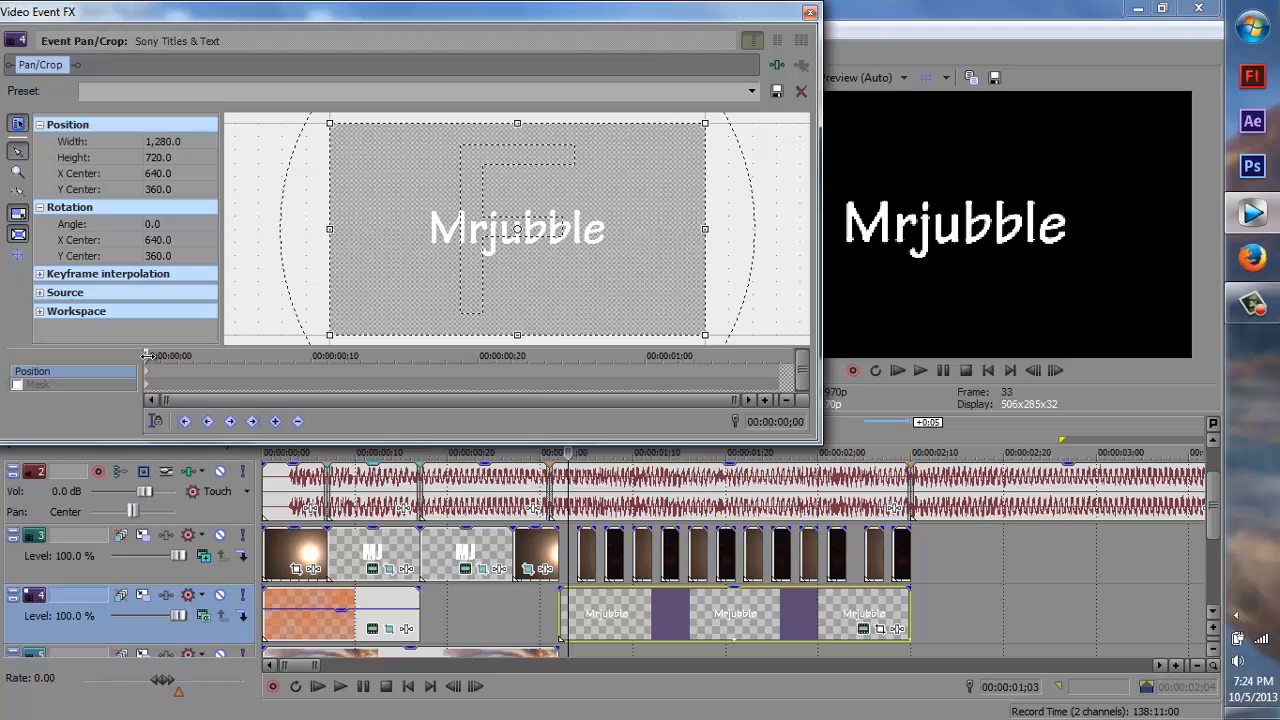
pyautogui.moveTo(147, 355); pyautogui.dragTo(204, 350)
pyautogui.moveTo(328, 128); pyautogui.dragTo(372, 155)
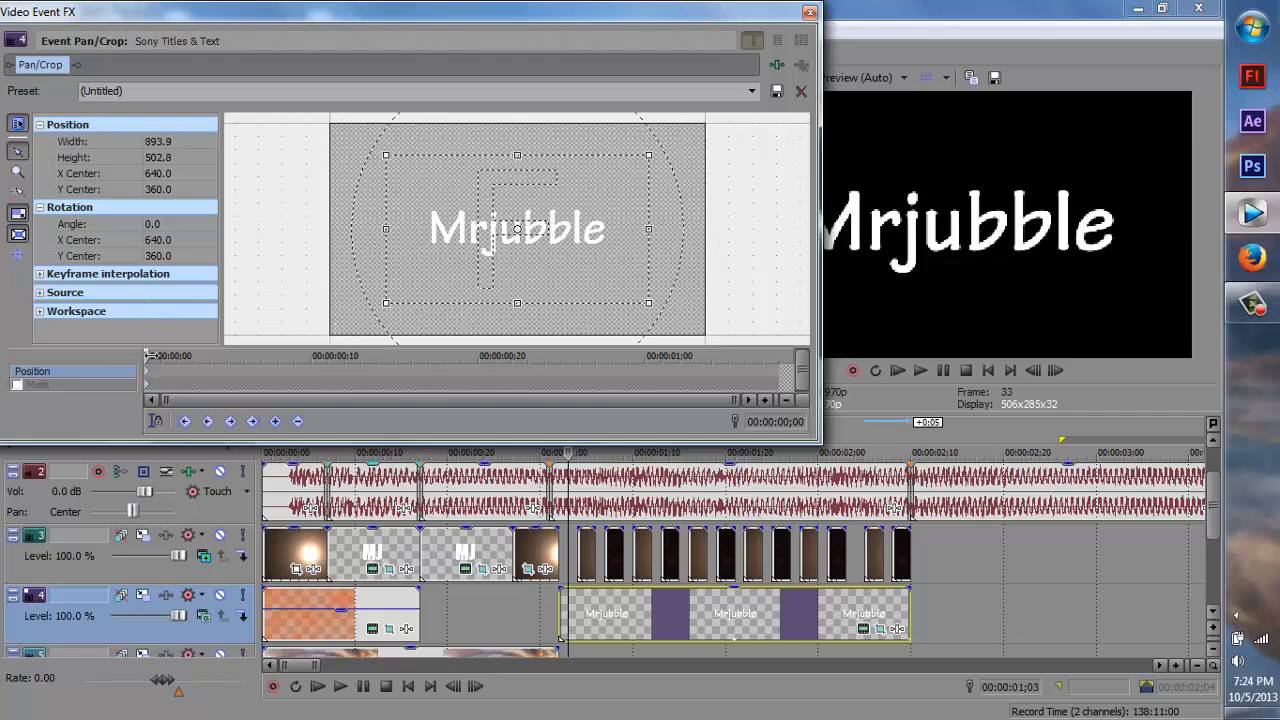
pyautogui.moveTo(518, 257)
pyautogui.mouseDown()
pyautogui.moveTo(488, 234)
pyautogui.moveTo(507, 251)
pyautogui.mouseUp()
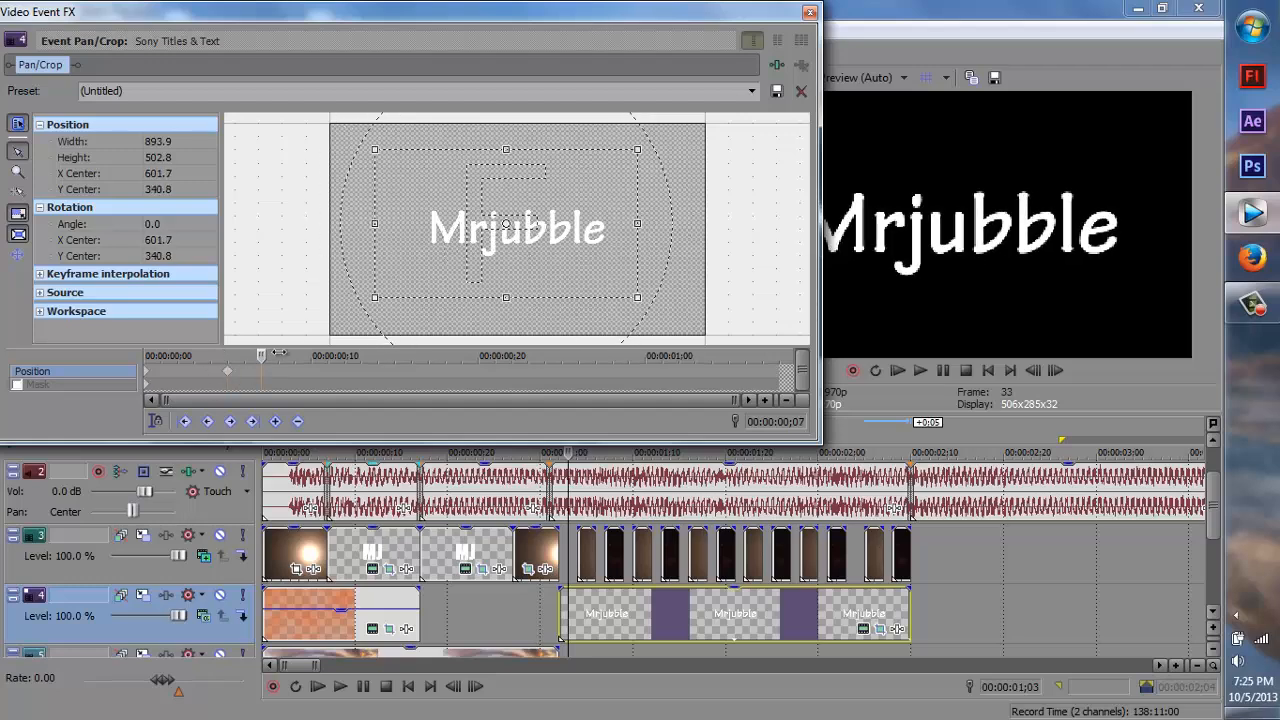
# Add shake keyframes at frame 8, about 1,178 wide centred at 624, 379, and at frame 11, about 737 wide centred at 627, 354.
pyautogui.moveTo(378, 299); pyautogui.dragTo(331, 323)
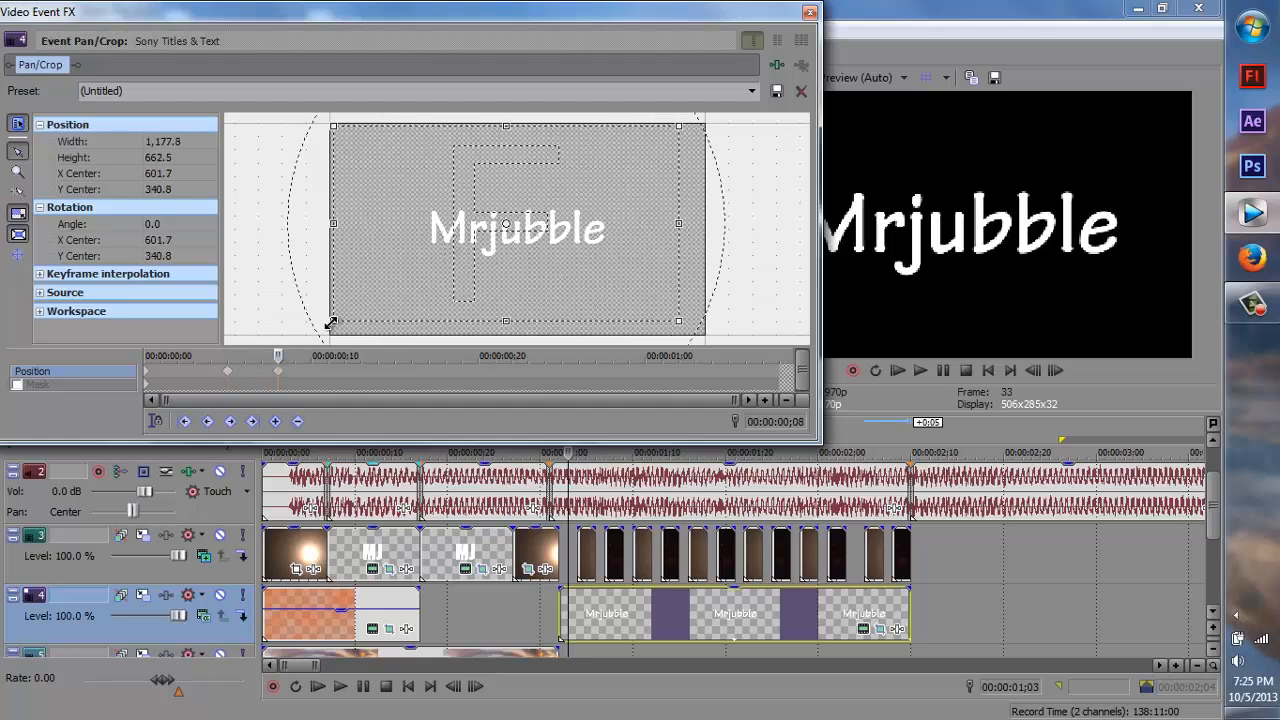
pyautogui.moveTo(436, 287); pyautogui.dragTo(442, 298)
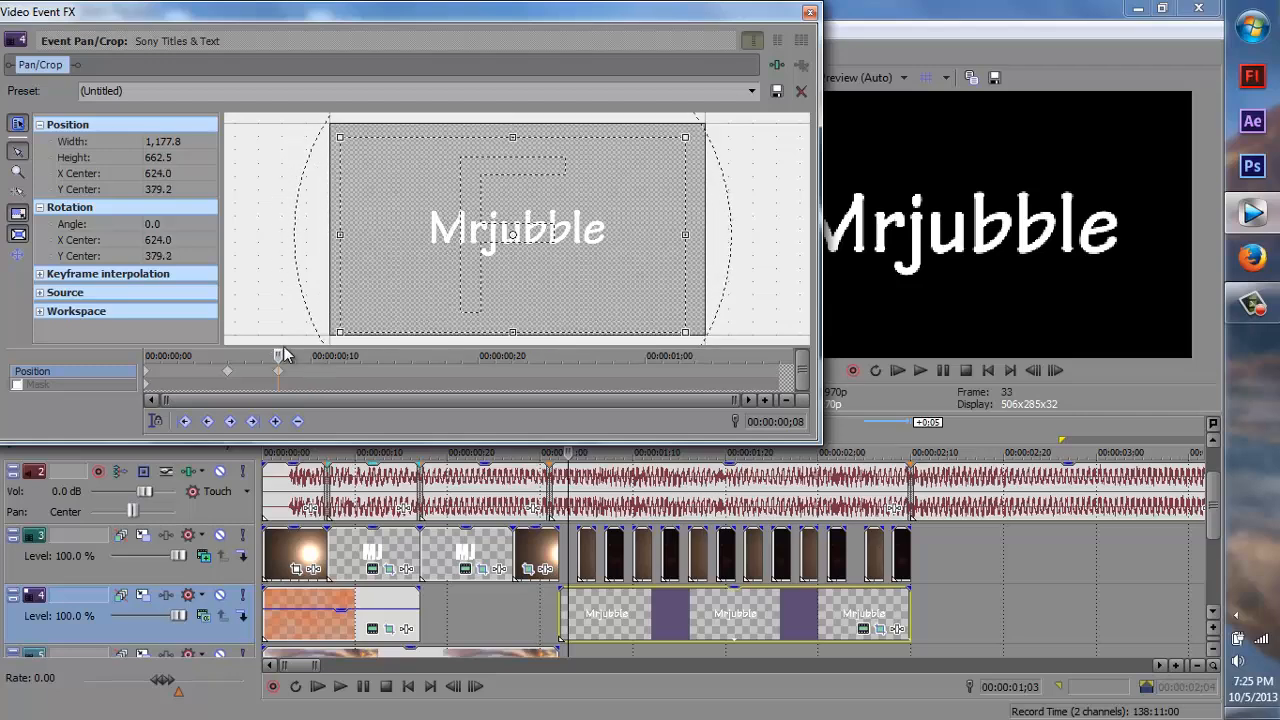
pyautogui.moveTo(450, 283); pyautogui.dragTo(450, 274)
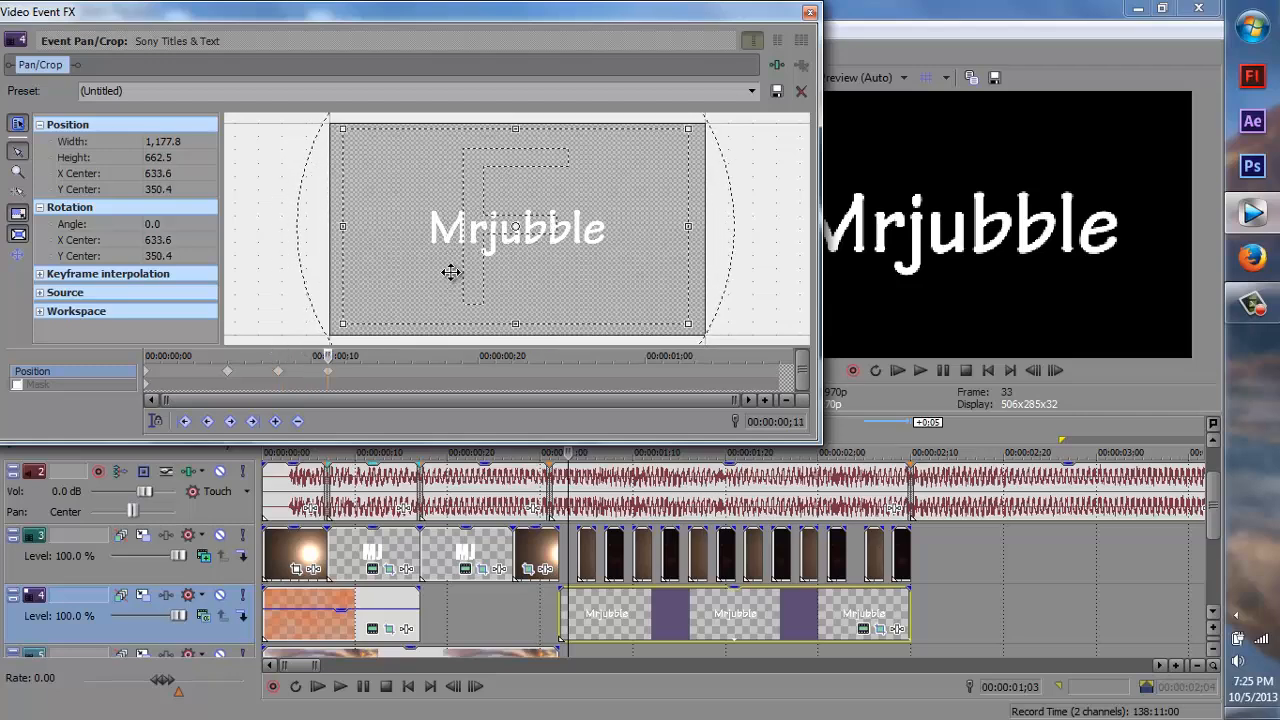
pyautogui.moveTo(342, 323); pyautogui.dragTo(405, 287)
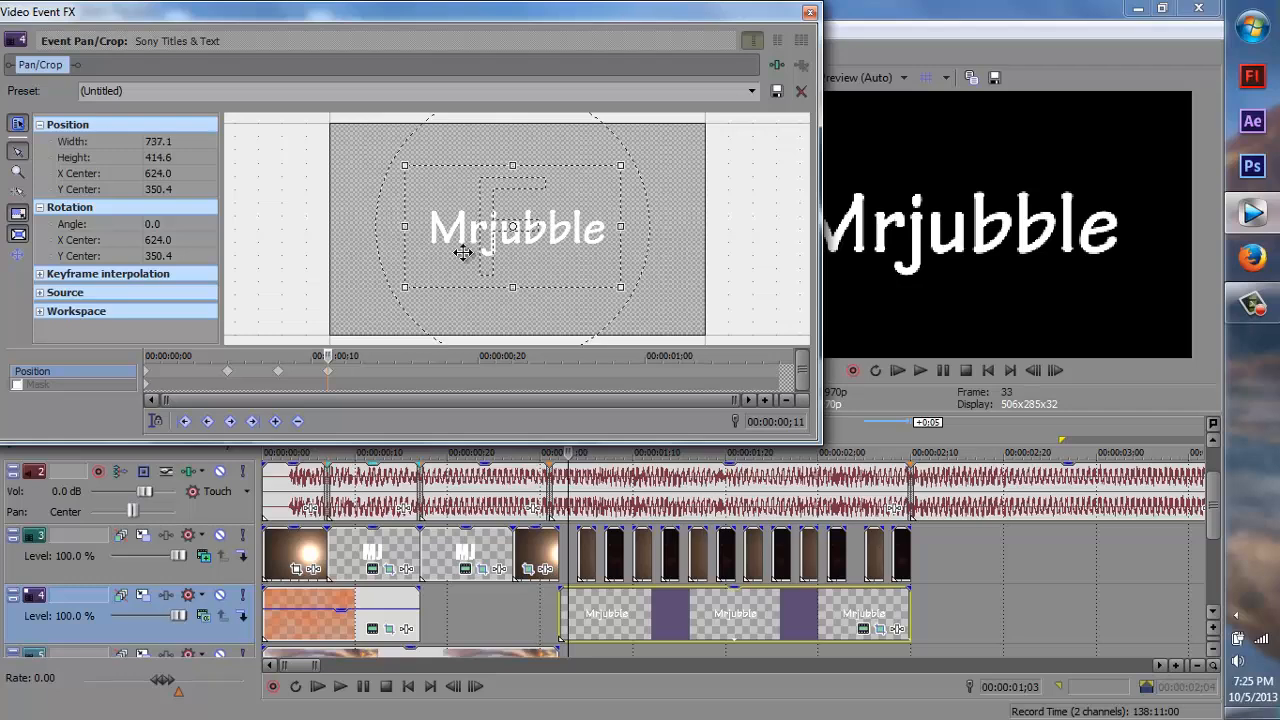
pyautogui.moveTo(466, 251)
pyautogui.mouseDown()
pyautogui.moveTo(449, 263)
pyautogui.moveTo(464, 254)
pyautogui.mouseUp()
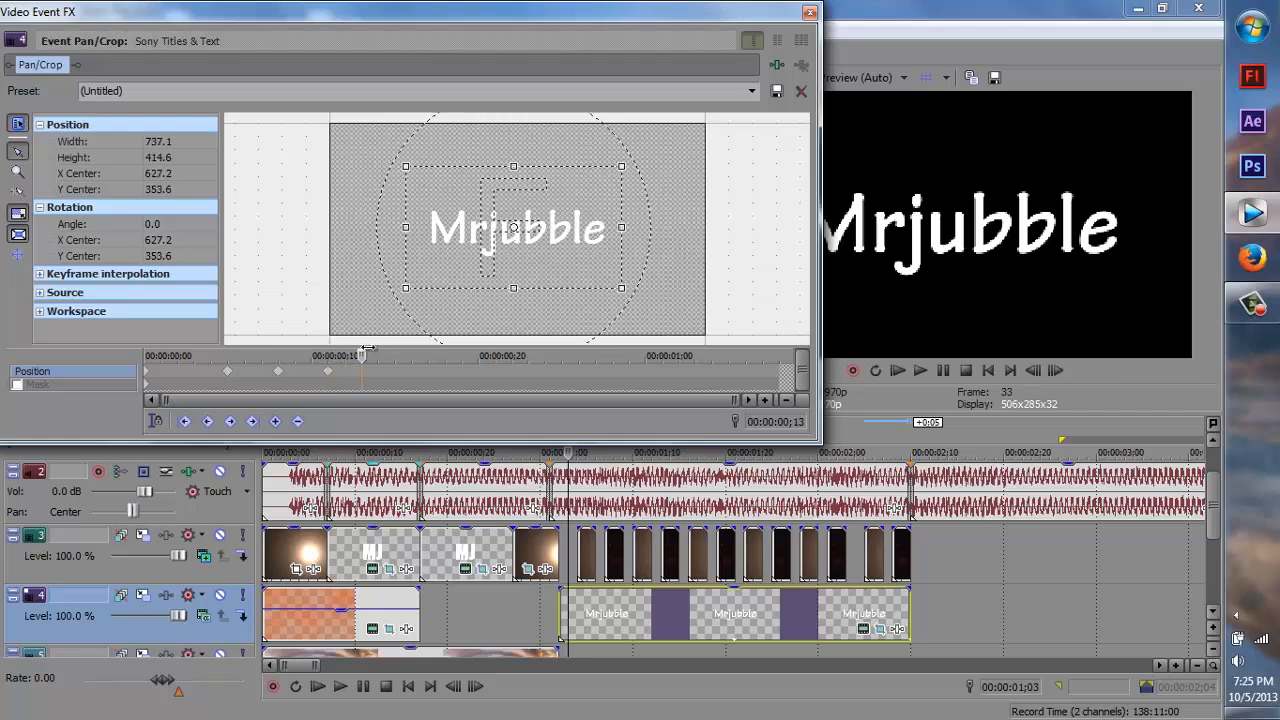
# Continue the title shake with a frame 14 keyframe about 980 wide centred at 615, 357, and further shifted and resized keyframes up to frame 24.
pyautogui.moveTo(403, 292); pyautogui.dragTo(374, 316)
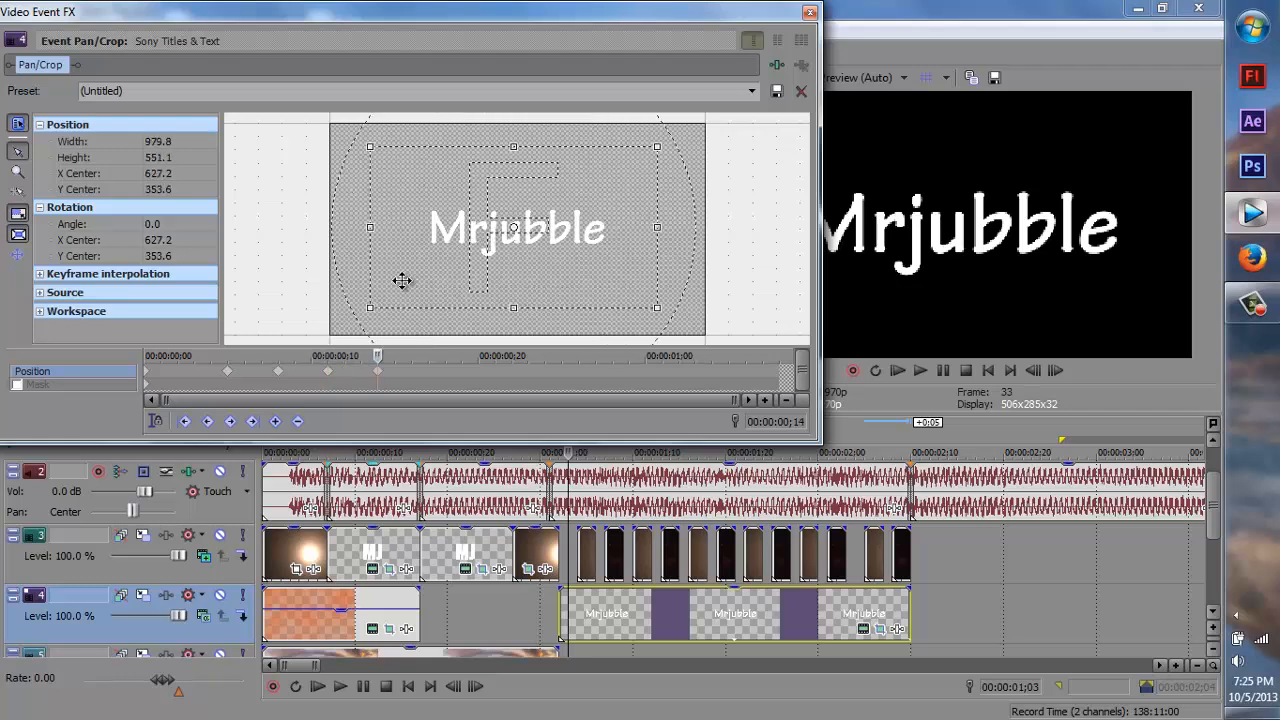
pyautogui.moveTo(456, 253)
pyautogui.mouseDown()
pyautogui.moveTo(443, 263)
pyautogui.moveTo(467, 268)
pyautogui.moveTo(451, 252)
pyautogui.mouseUp()
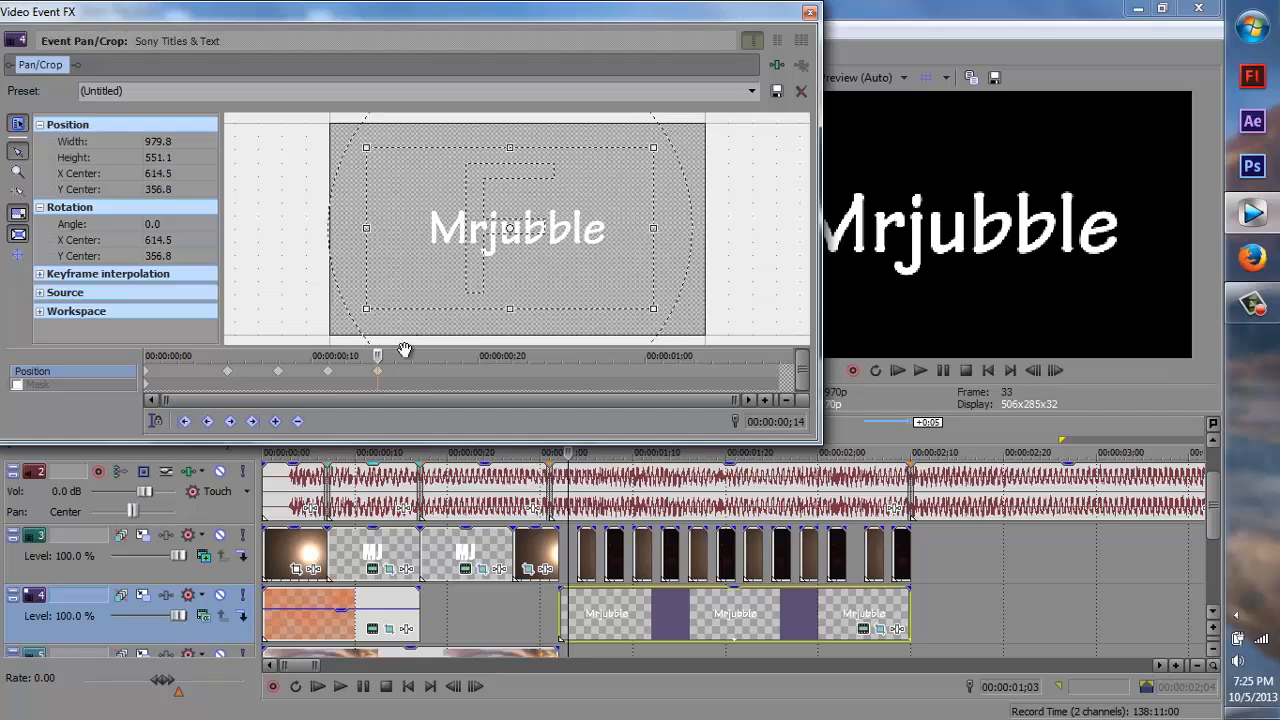
pyautogui.moveTo(538, 269); pyautogui.dragTo(514, 234)
pyautogui.moveTo(661, 303); pyautogui.dragTo(622, 282)
pyautogui.moveTo(566, 246); pyautogui.dragTo(573, 259)
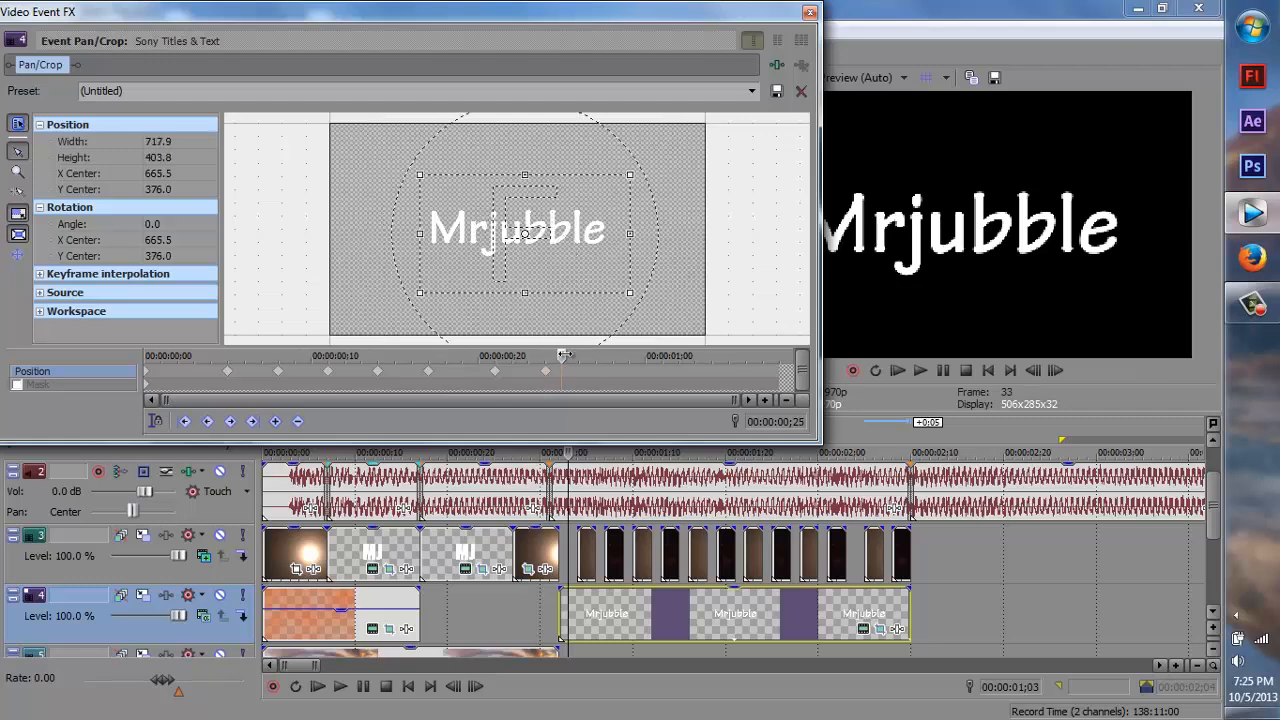
# Finish the title shake with varied crop keyframes up to 1;07, making the last about 986 wide and rotated about 1.1 degrees, and close Pan/Crop.
pyautogui.moveTo(630, 295); pyautogui.dragTo(602, 253)
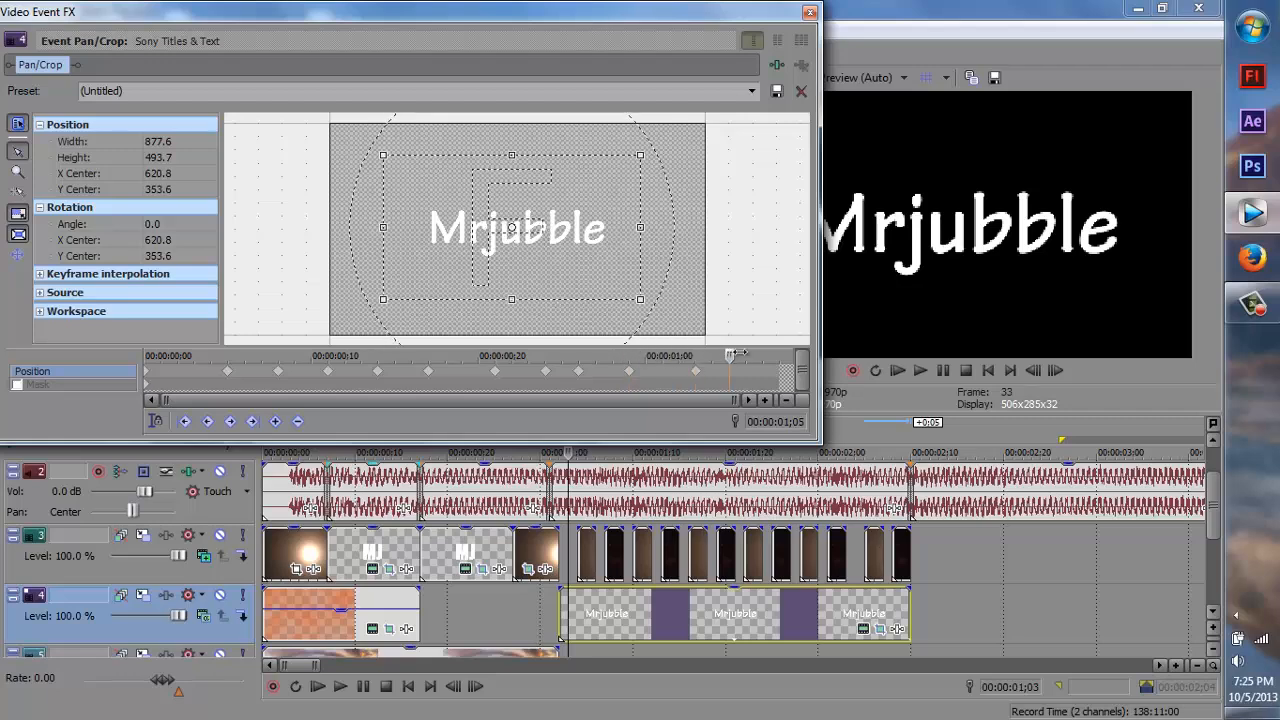
pyautogui.moveTo(571, 277); pyautogui.dragTo(585, 272)
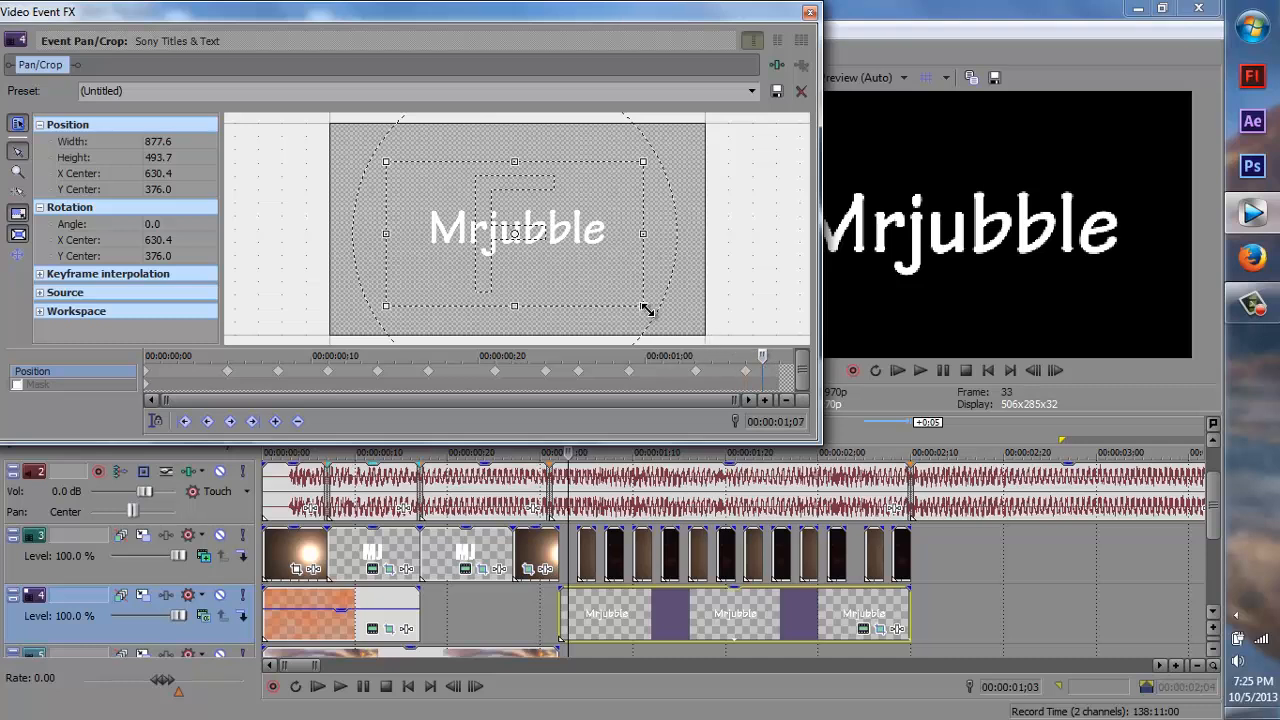
pyautogui.moveTo(645, 310)
pyautogui.mouseDown()
pyautogui.moveTo(634, 323)
pyautogui.moveTo(652, 298)
pyautogui.moveTo(608, 320)
pyautogui.moveTo(640, 314)
pyautogui.moveTo(617, 294)
pyautogui.moveTo(658, 318)
pyautogui.mouseUp()
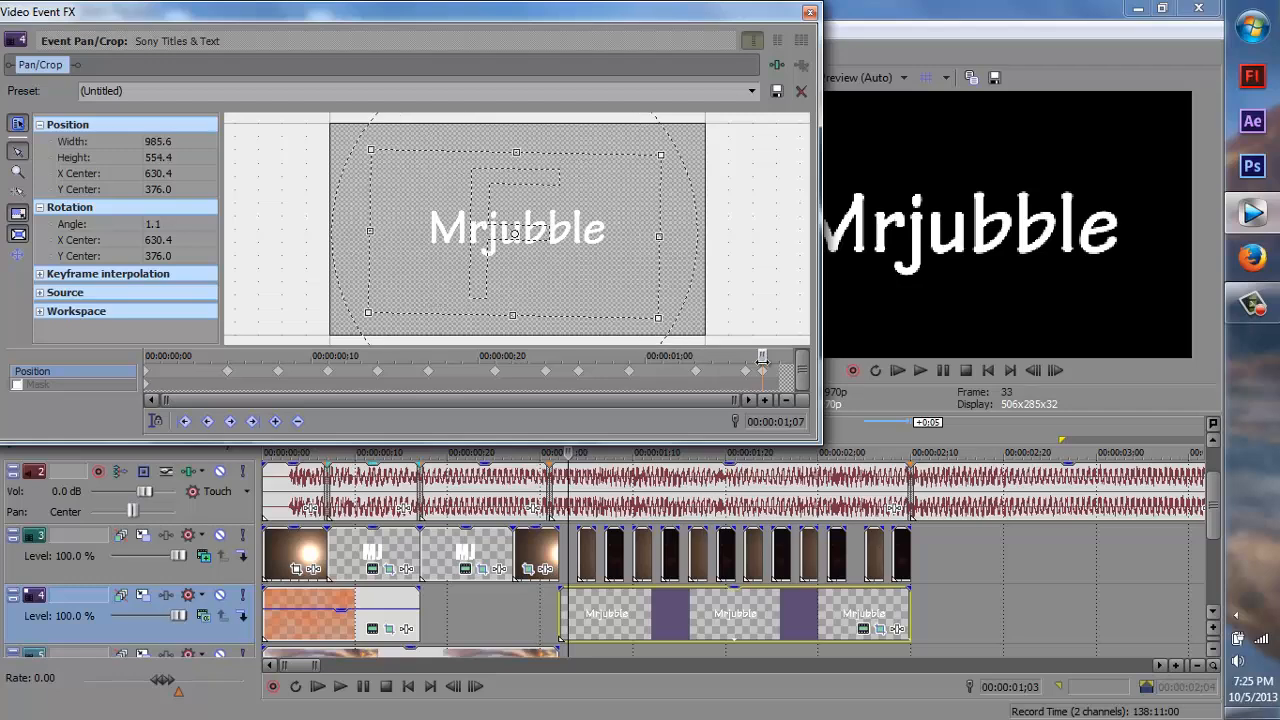
pyautogui.click(810, 12)
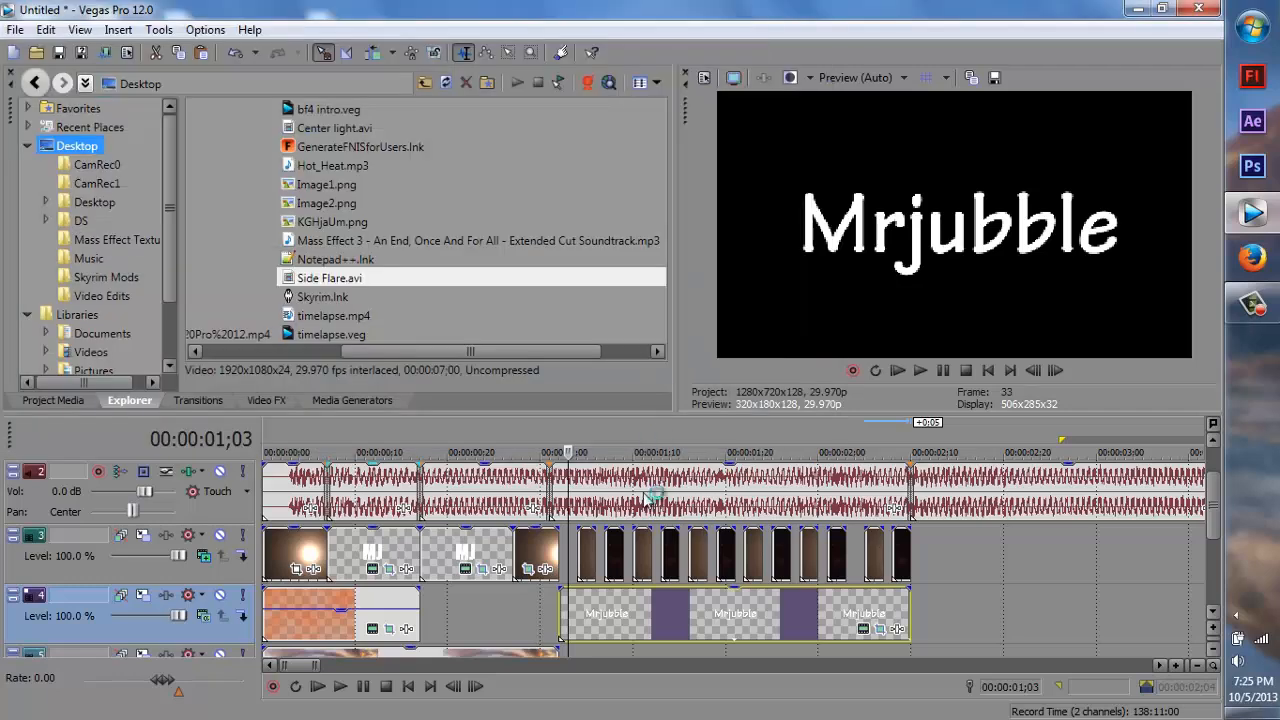
# Play back the shaking title from 00:00:01;02 to check its motion against the flare clips.
pyautogui.click(558, 440)
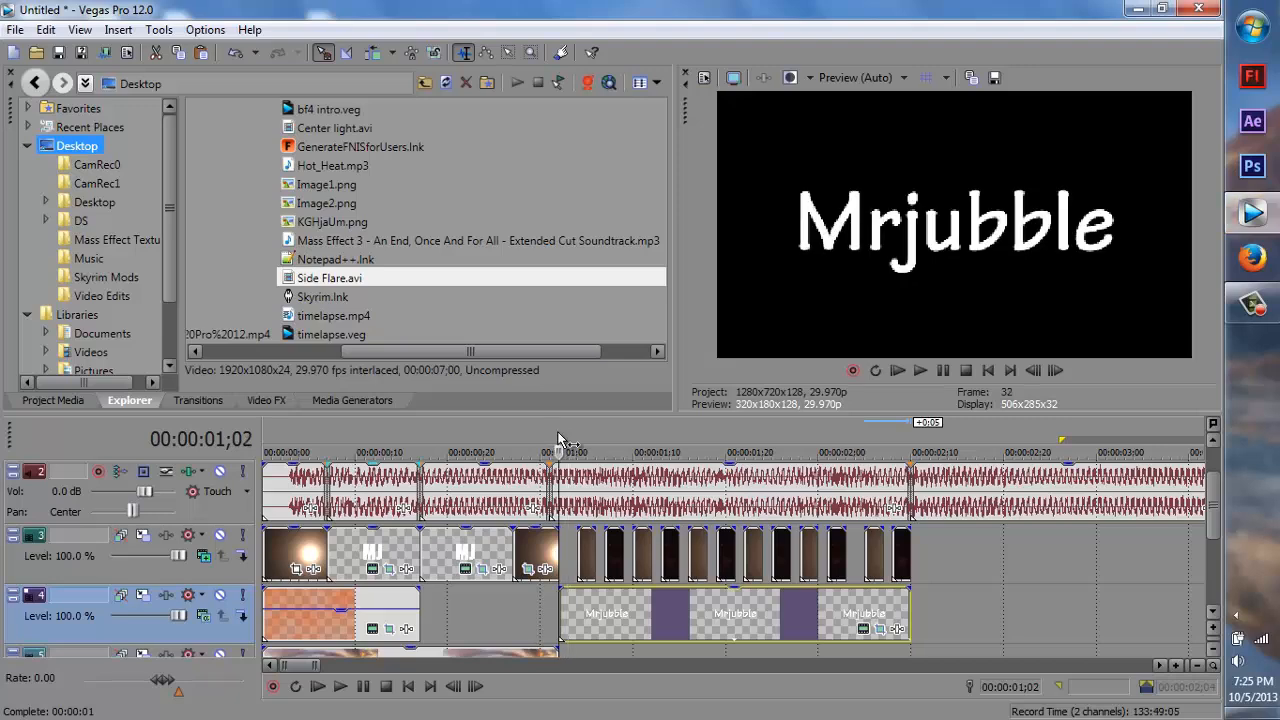
pyautogui.click(369, 689)
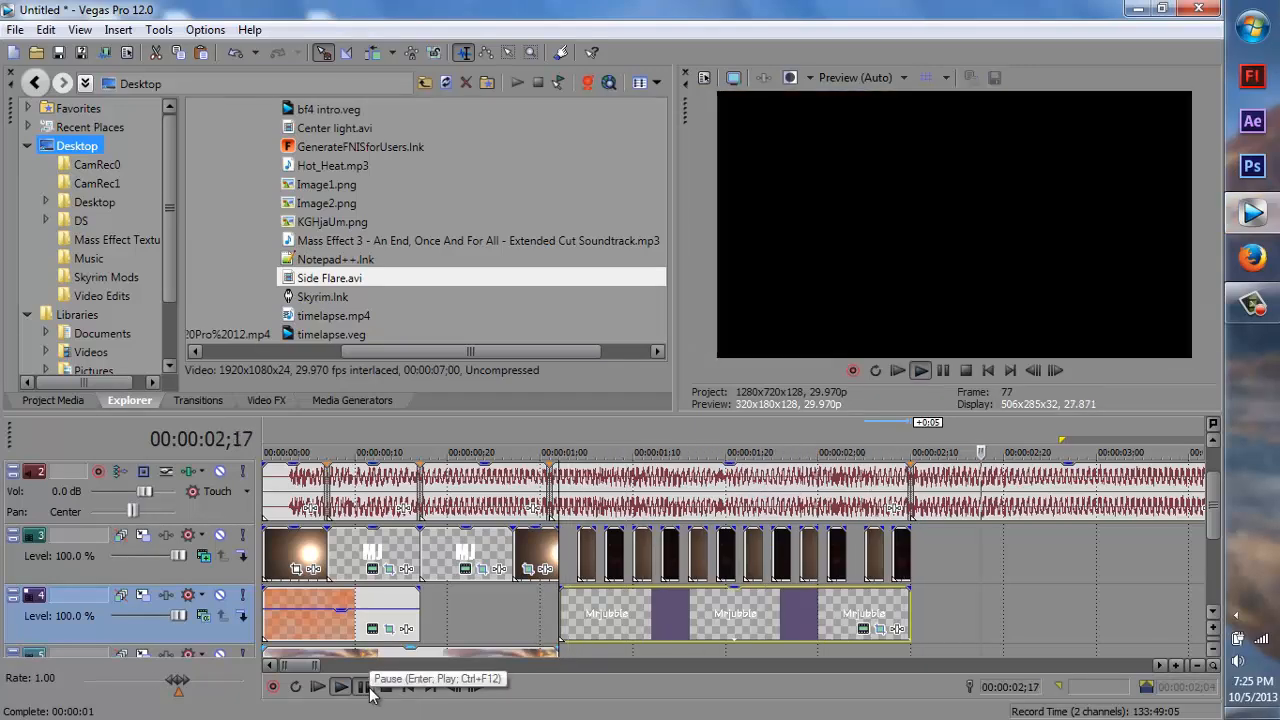
pyautogui.click(369, 689)
pyautogui.click(577, 452)
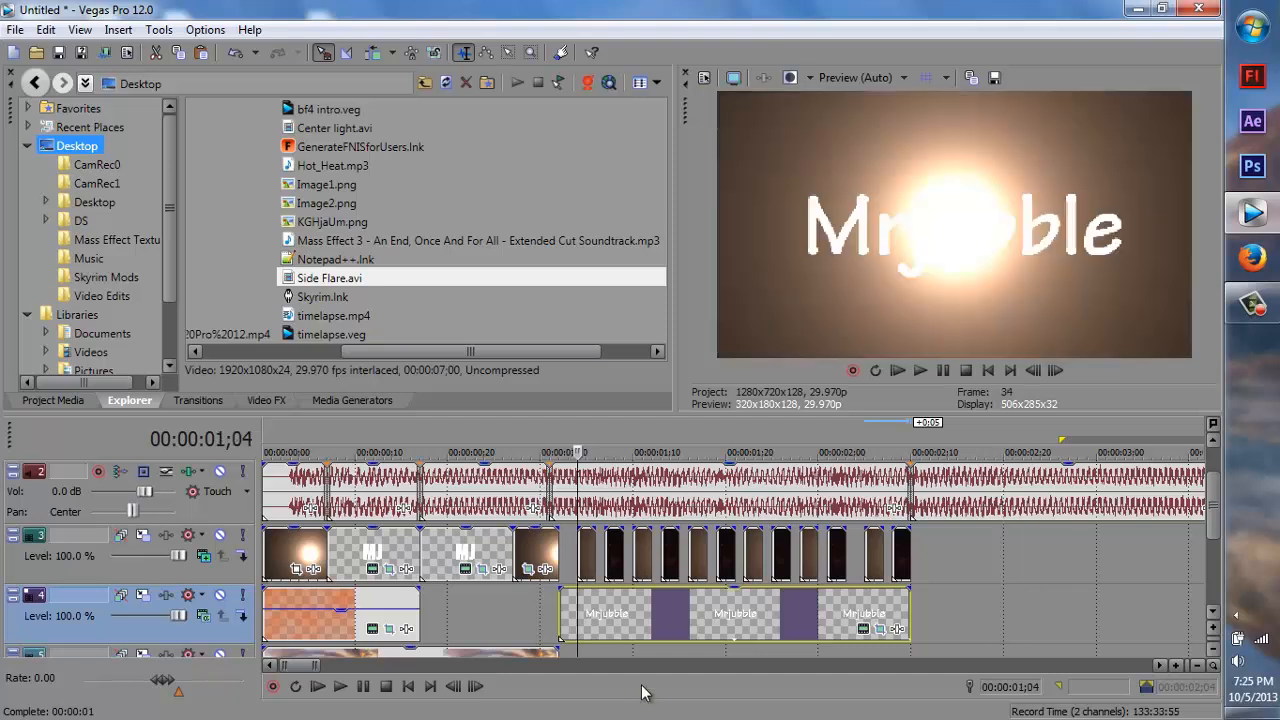
# Show the video effects list and split the track 4 title event at 00:00:01;04, where the first short flare clip starts.
pyautogui.click(266, 400)
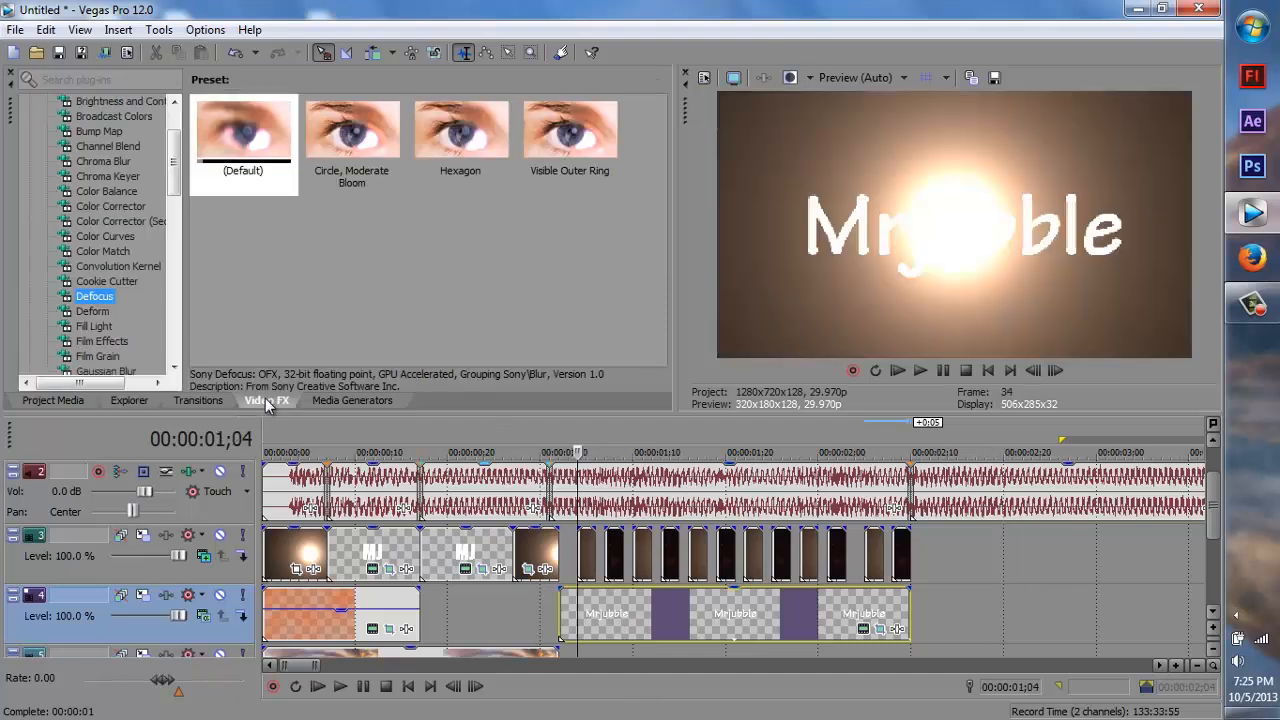
pyautogui.scroll(-10, 130, 240)
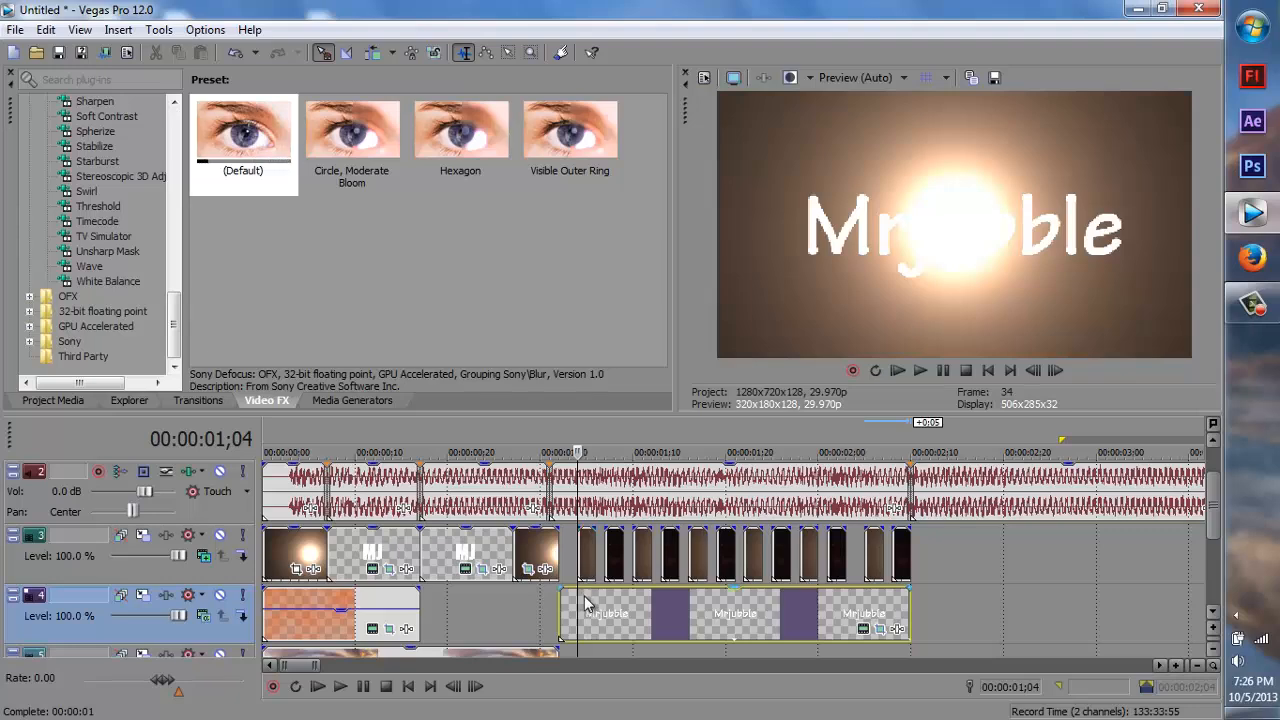
pyautogui.click(558, 604)
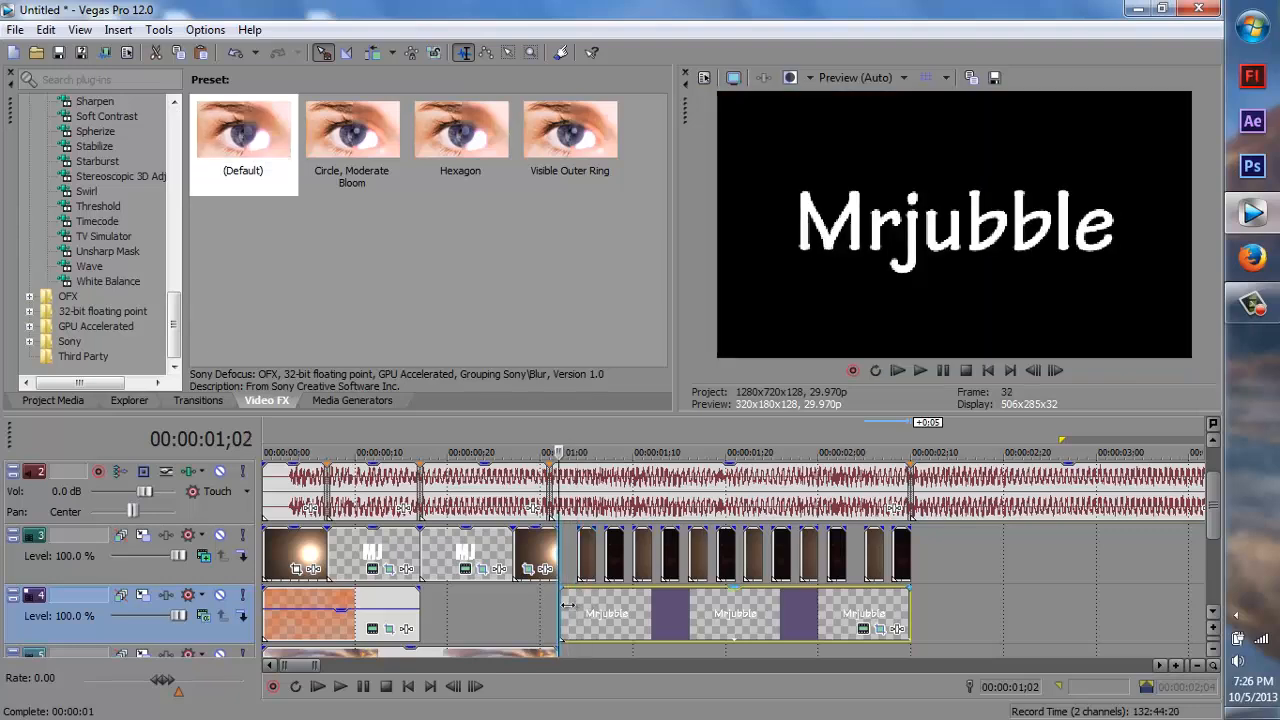
pyautogui.click(576, 604)
pyautogui.scroll(5, 575, 604)
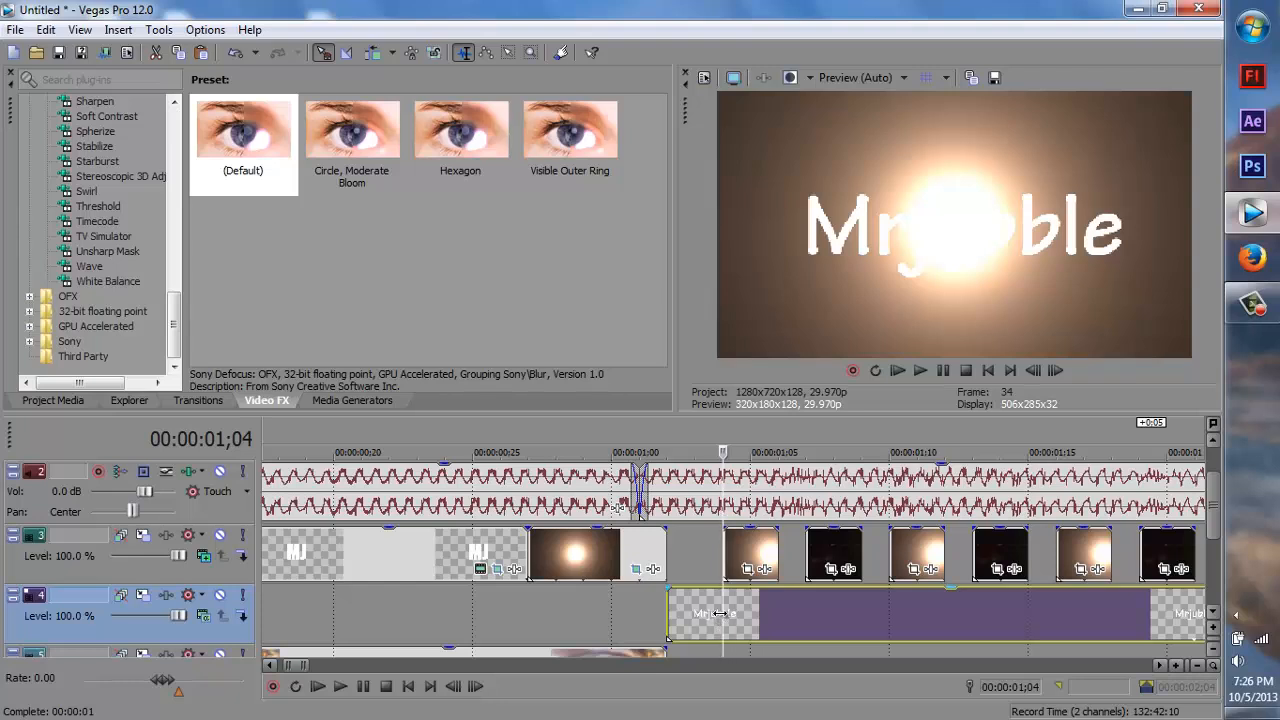
pyautogui.press('s')
pyautogui.press('Left')
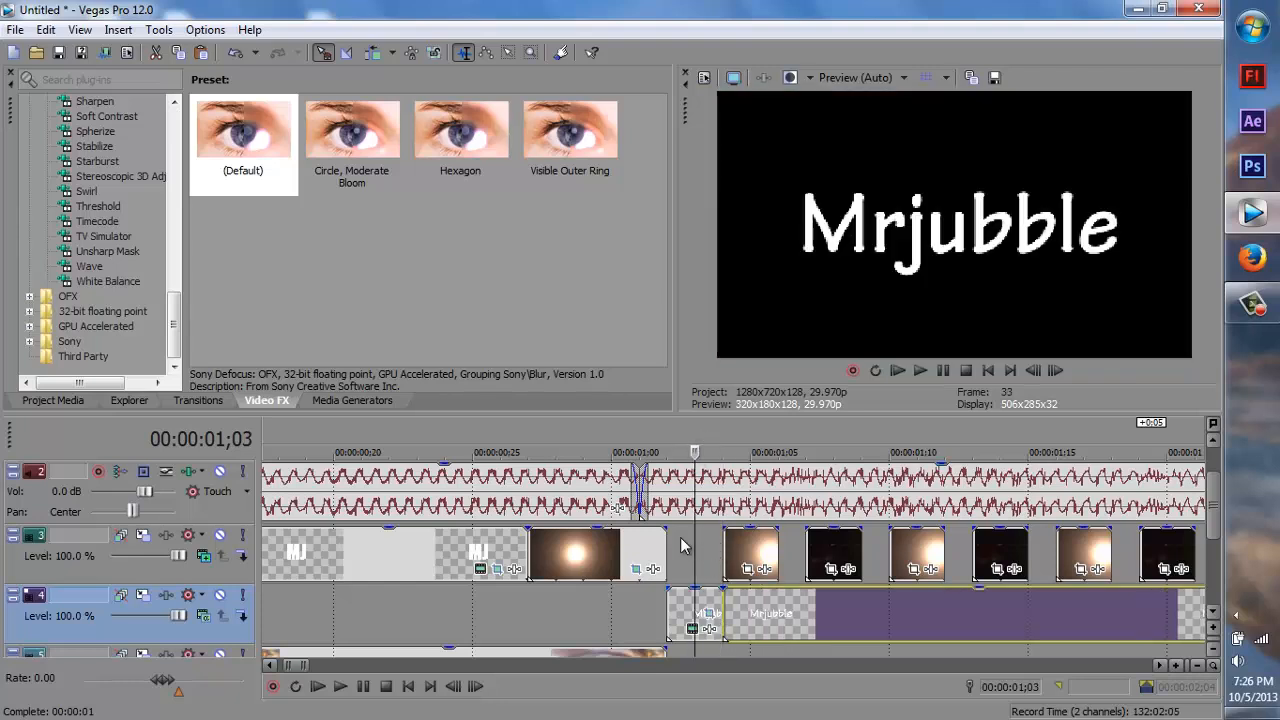
# Split the track 4 title at 1;06, 1;07 and 1;09, matching the edges of the flare clips above.
pyautogui.click(780, 452)
pyautogui.press('s')
pyautogui.click(807, 451)
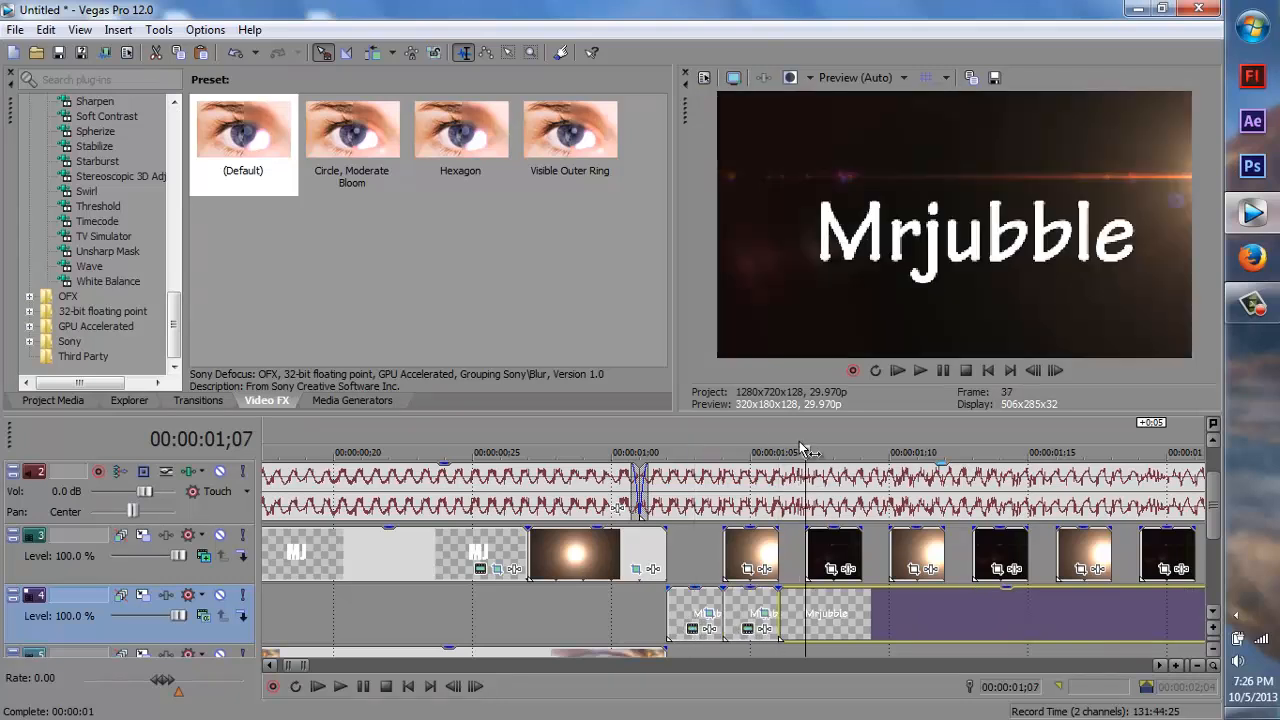
pyautogui.press('s')
pyautogui.click(862, 451)
pyautogui.press('s')
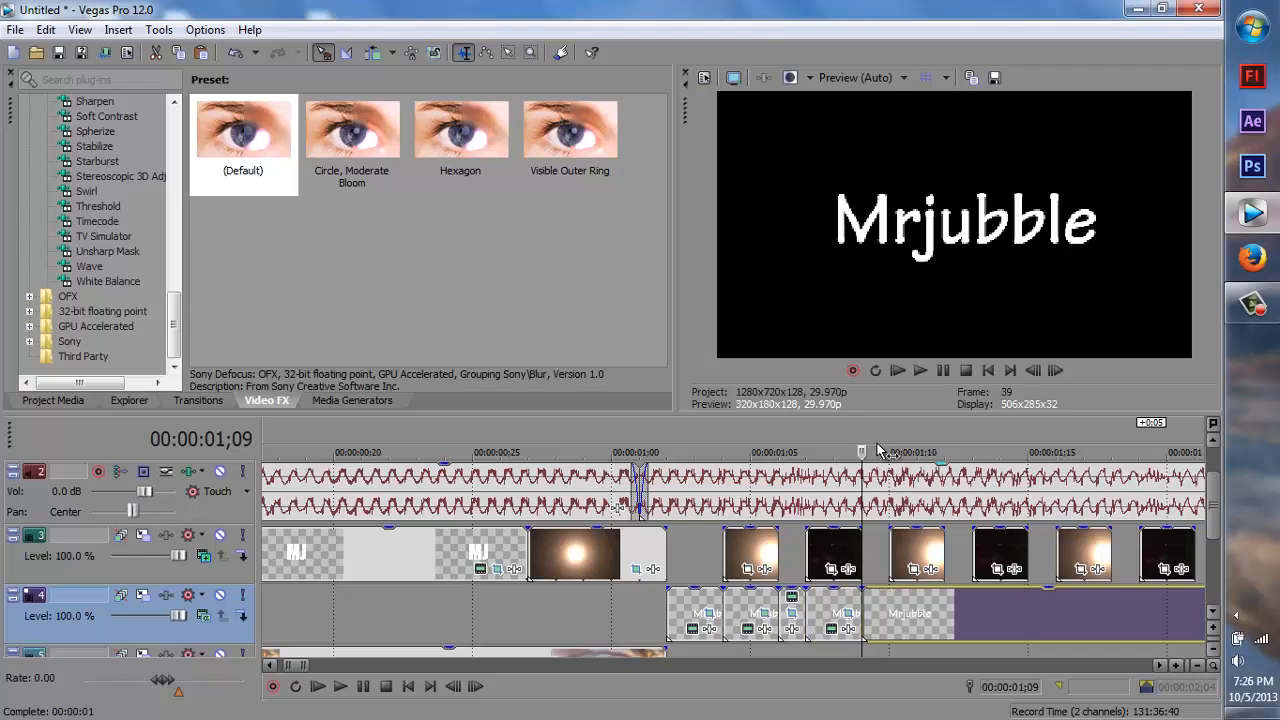
# Split the title event at 1;10, 1;12 and 1;13 to match the following flare clip edges.
pyautogui.click(890, 451)
pyautogui.press('s')
pyautogui.click(944, 451)
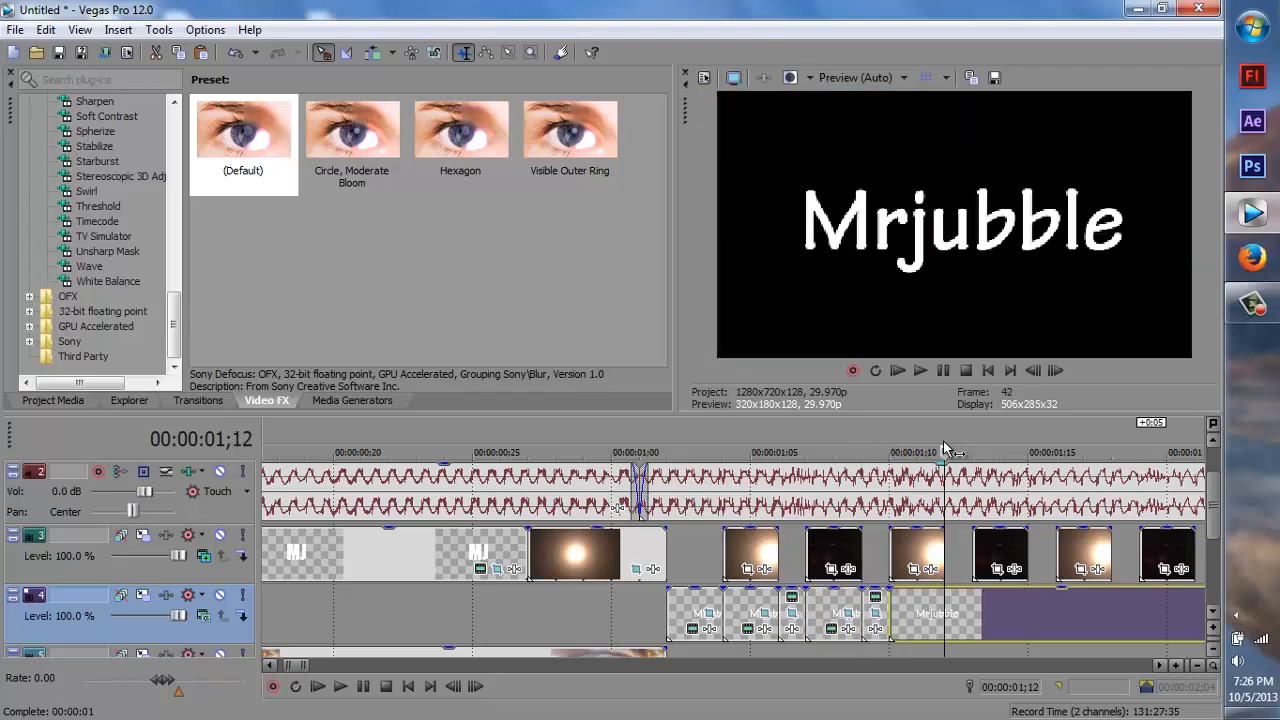
pyautogui.press('s')
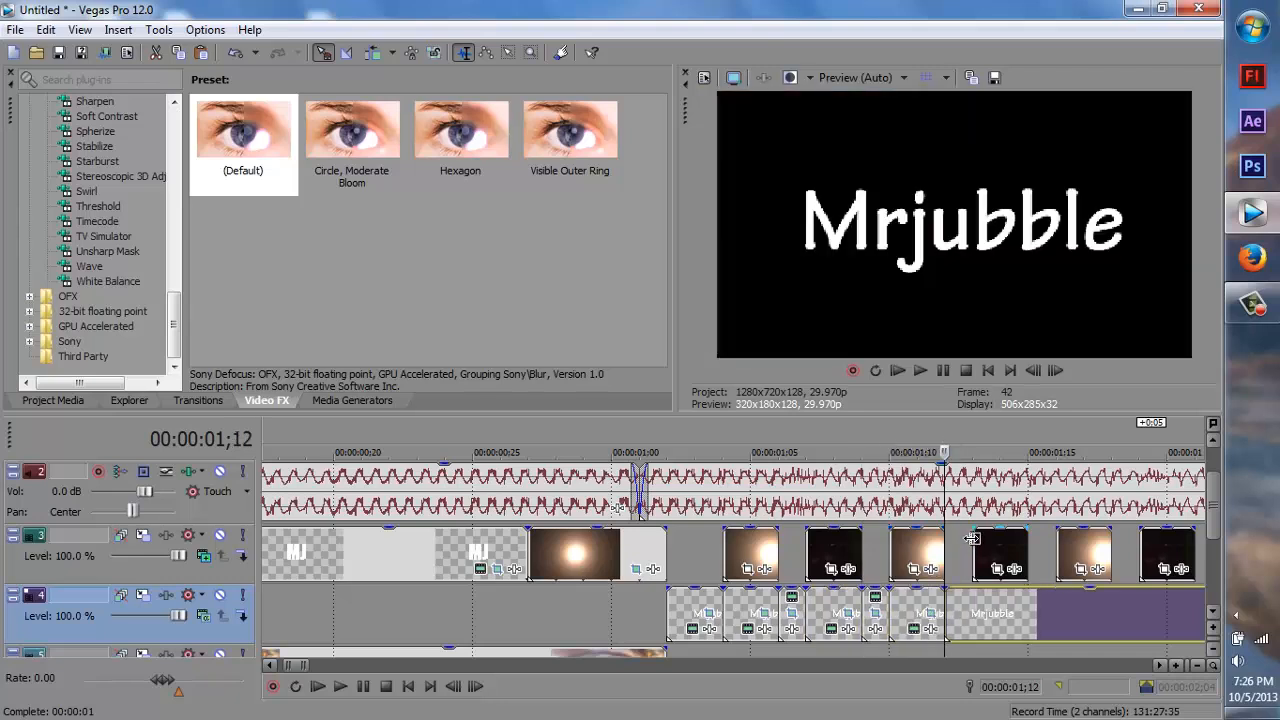
pyautogui.click(972, 451)
pyautogui.press('s')
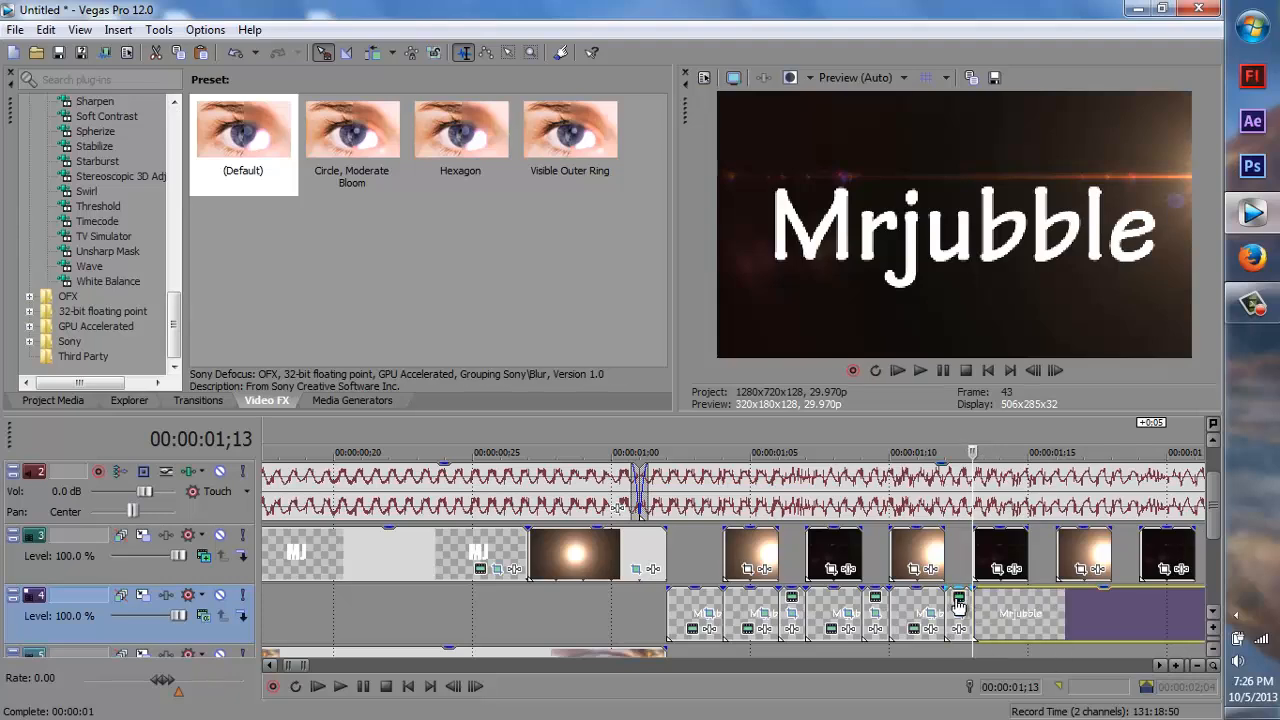
# Split the rest of the title at 1;15, 1;16 and 1;18 along the flare clip boundaries.
pyautogui.scroll(-2, 655, 569)
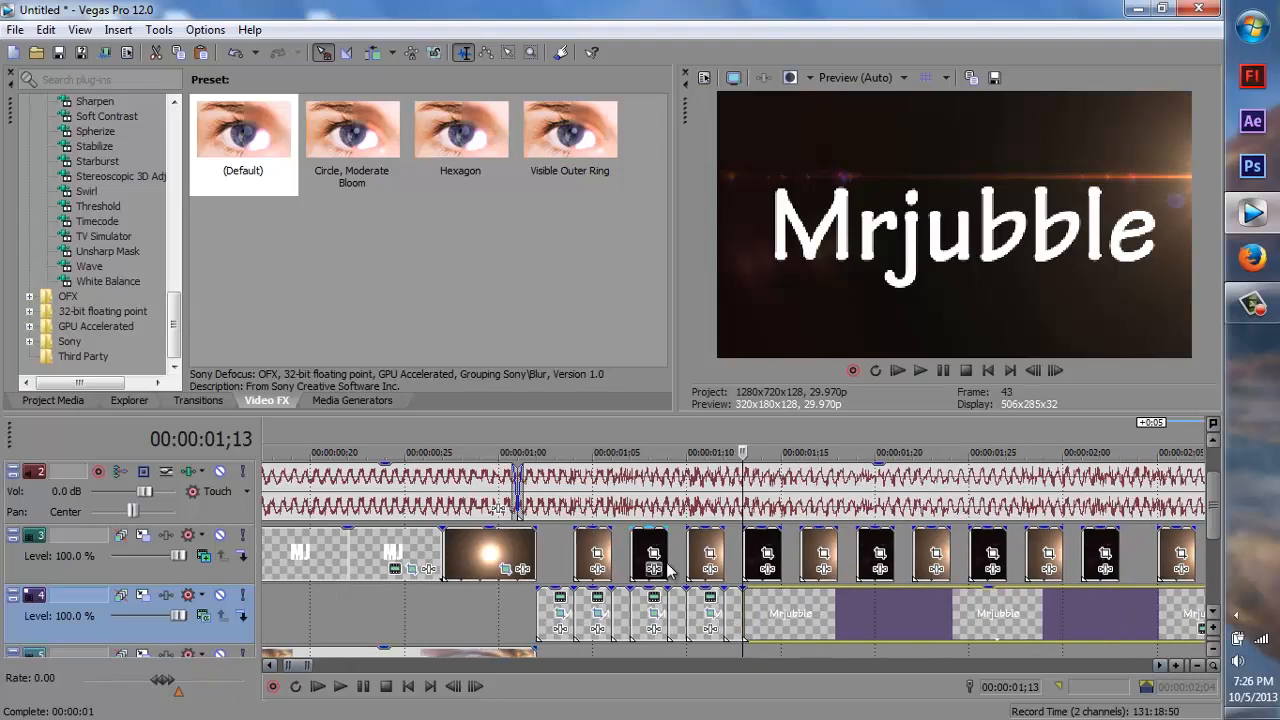
pyautogui.click(785, 446)
pyautogui.press('s')
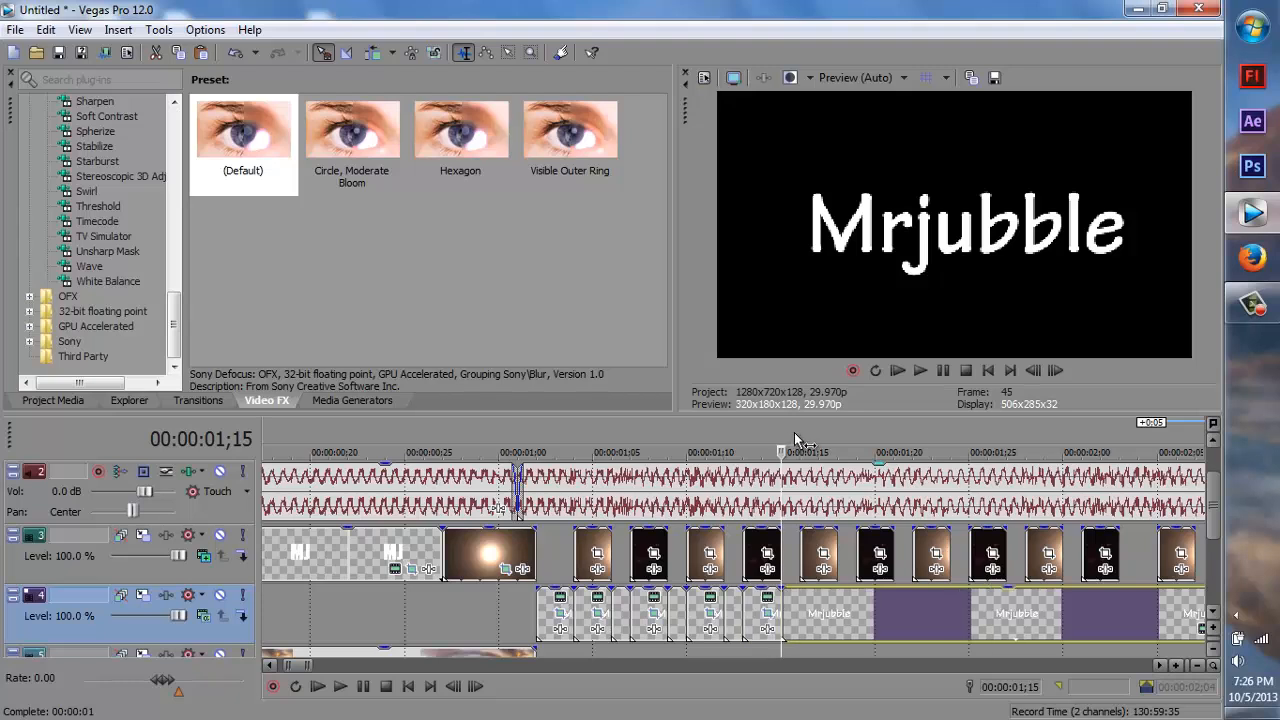
pyautogui.click(803, 445)
pyautogui.press('s')
pyautogui.click(834, 438)
# Cut the remaining title event at 1;19, 1;21 and 1;22 in line with the flare clips.
pyautogui.click(855, 432)
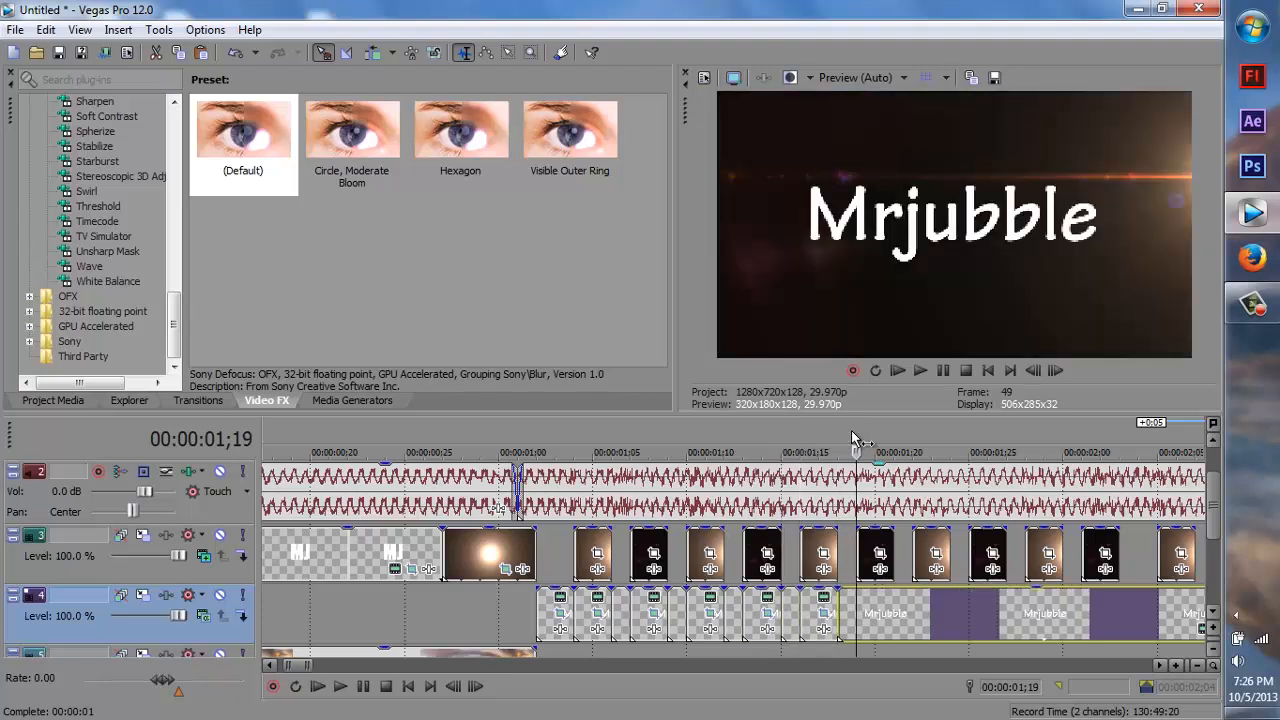
pyautogui.press('s')
pyautogui.click(892, 437)
pyautogui.press('s')
pyautogui.click(912, 440)
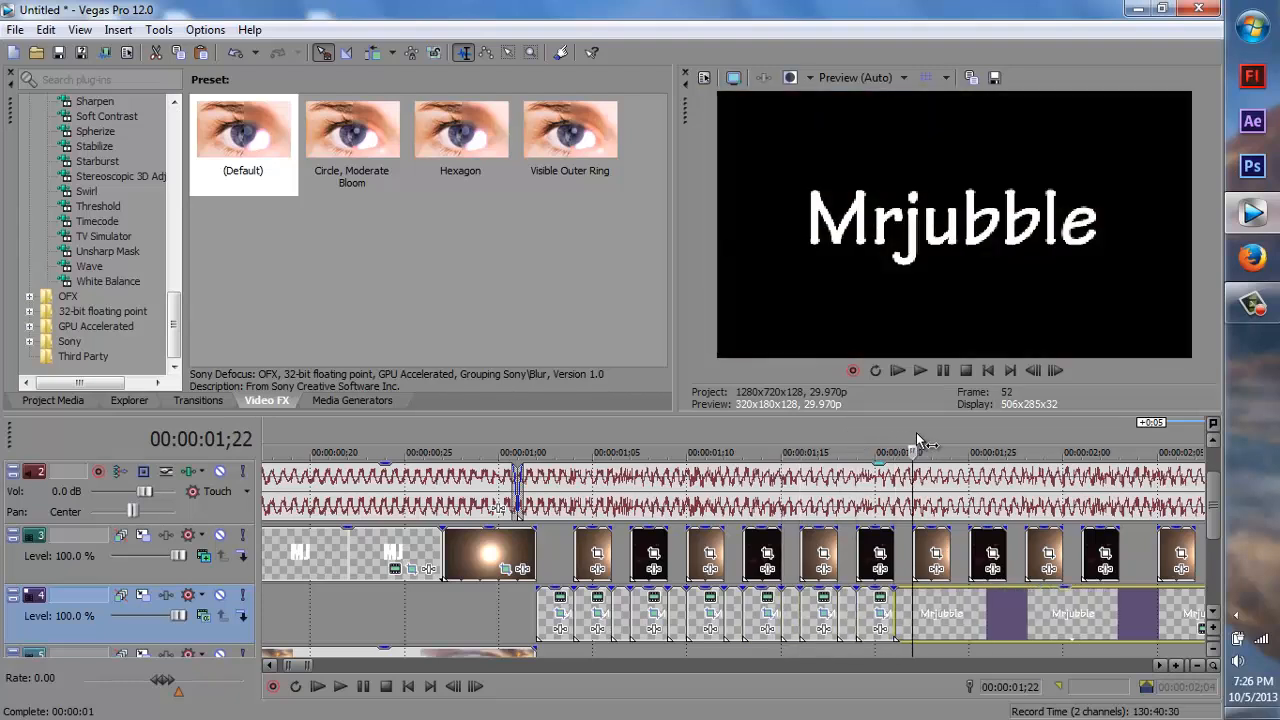
pyautogui.press('s')
# Split the remaining title event at 1;24, 1;25 and 1;27 to line up with the flare clips.
pyautogui.click(944, 430)
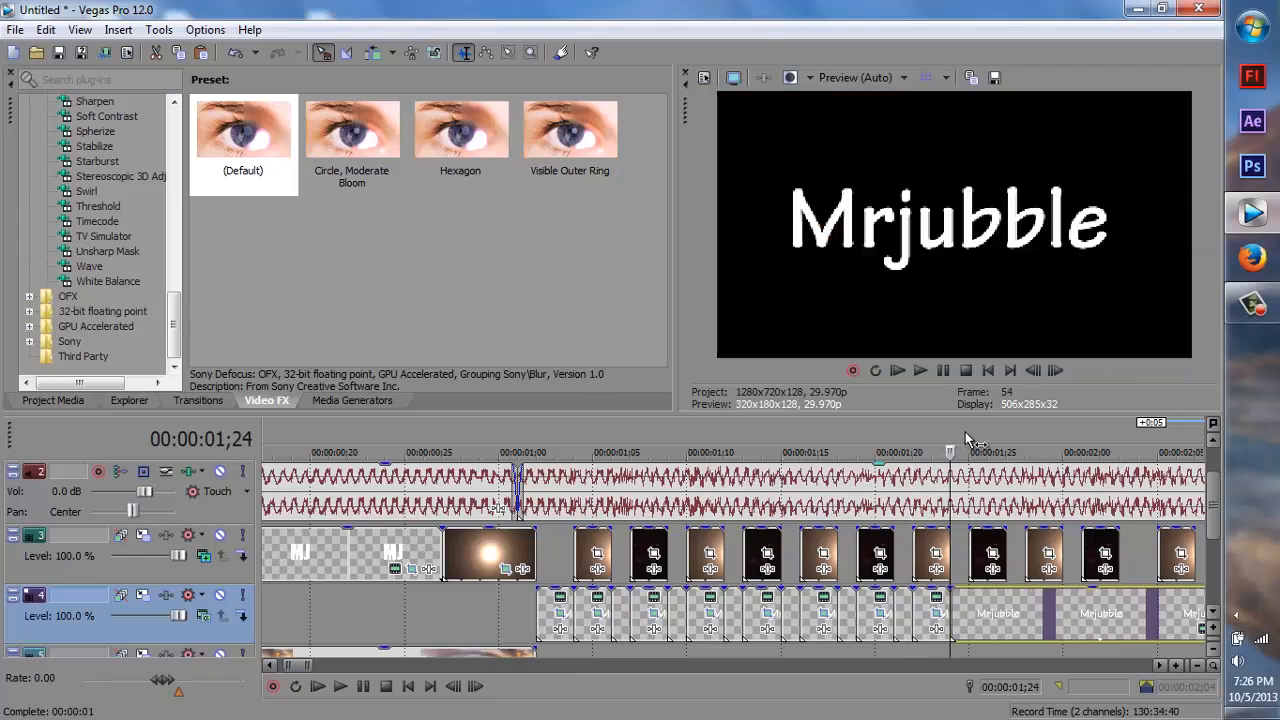
pyautogui.click(973, 427)
pyautogui.press('s')
pyautogui.click(1006, 432)
pyautogui.press('s')
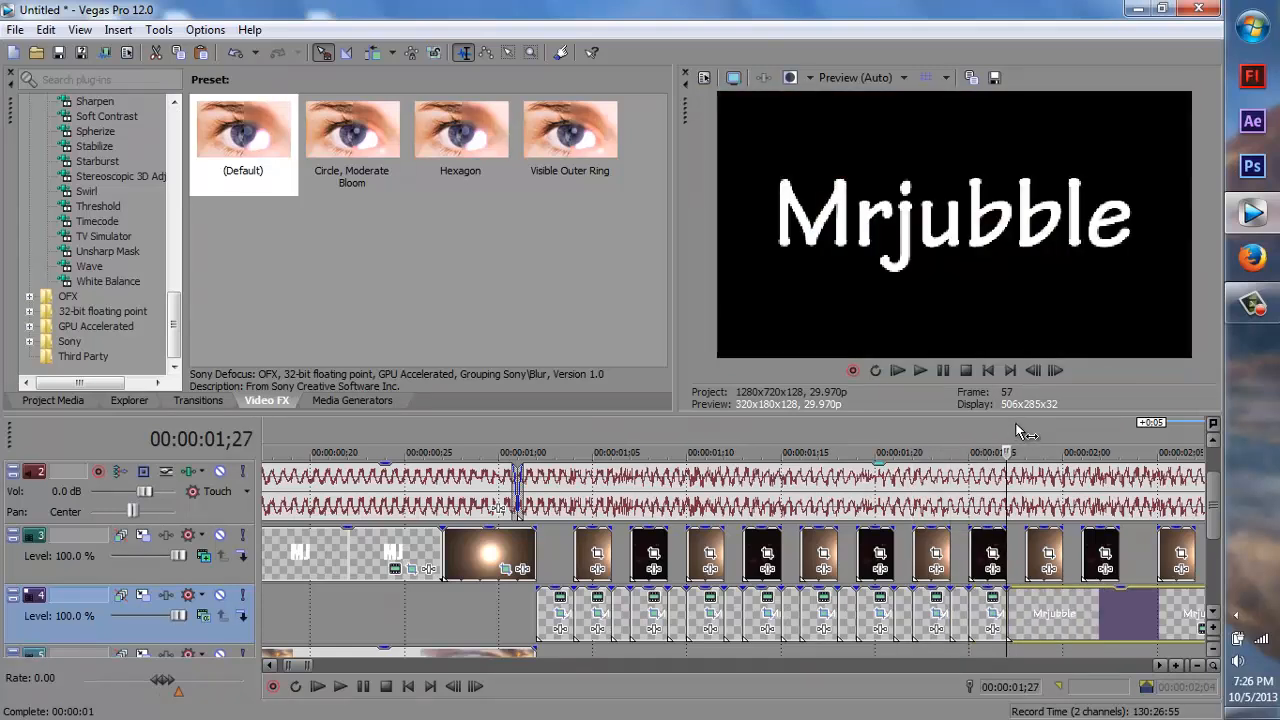
# Split the title event at 1;28 and 2;00, at the start and end of the flare clip above.
pyautogui.click(1023, 423)
pyautogui.press('s')
pyautogui.click(1064, 430)
pyautogui.press('s')
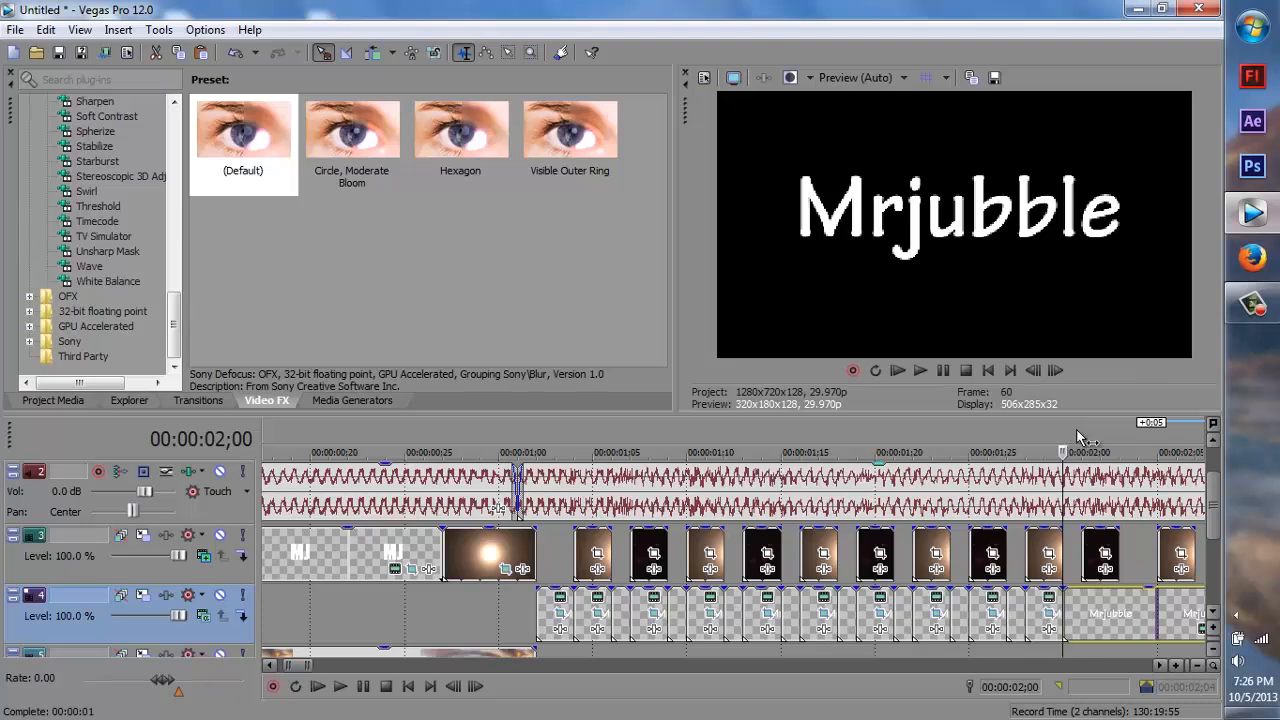
# Split the title event at the start of the next flare clip, at 2;03 and at 2;05.
pyautogui.click(1082, 430)
pyautogui.press('s')
pyautogui.click(1120, 440)
pyautogui.press('s')
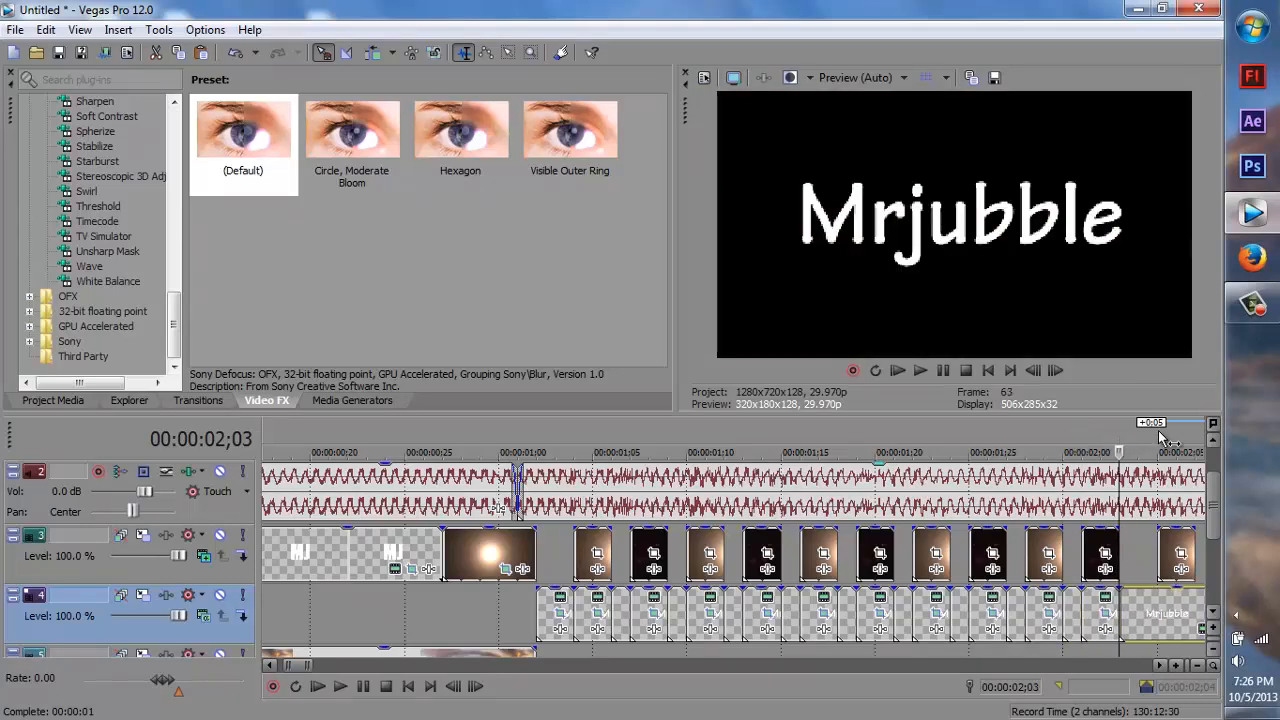
pyautogui.click(1158, 438)
pyautogui.press('s')
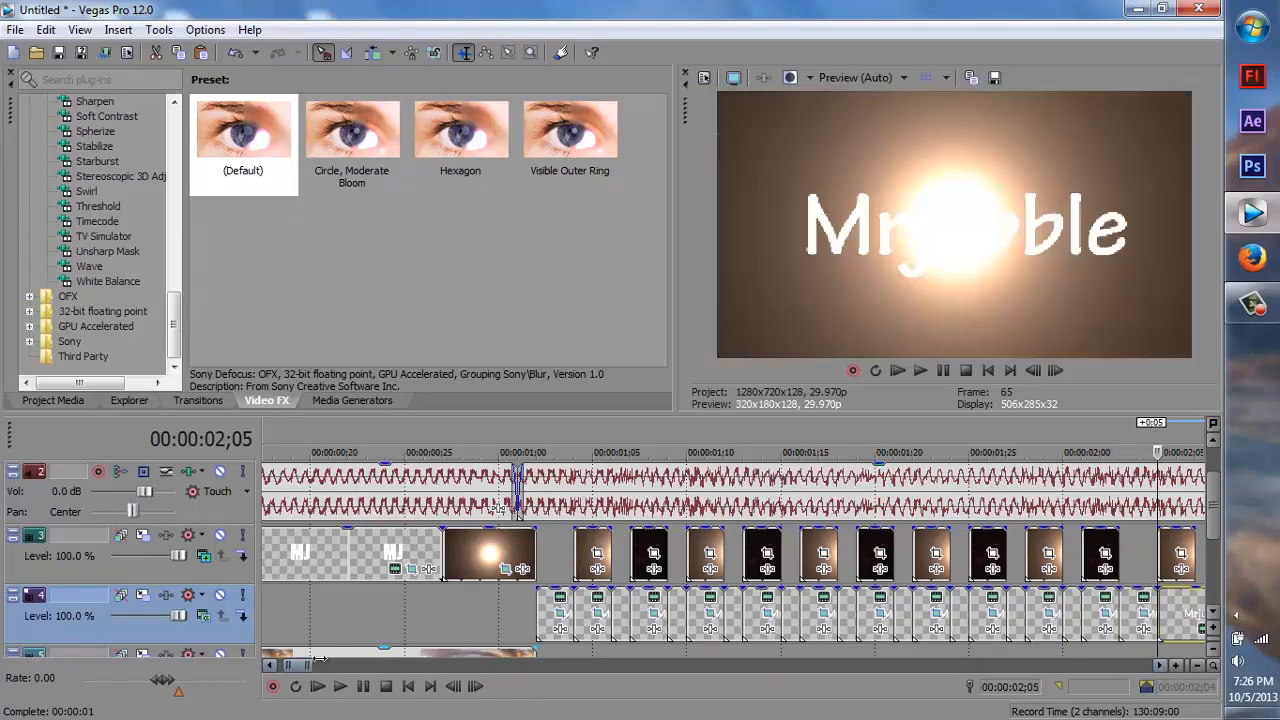
# Split the remaining title event at the end of the flare clip starting at 2;05 and at 2;08.
pyautogui.moveTo(317, 661); pyautogui.dragTo(321, 661)
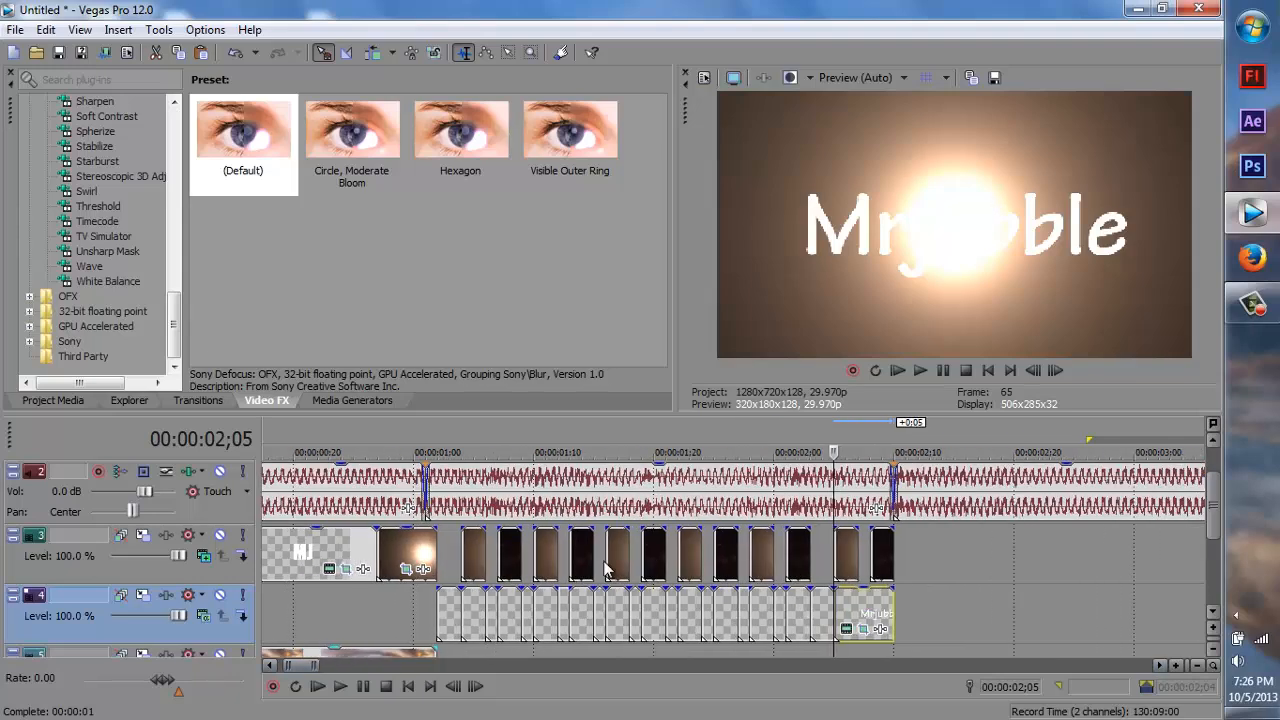
pyautogui.click(859, 442)
pyautogui.press('s')
pyautogui.click(870, 439)
pyautogui.press('s')
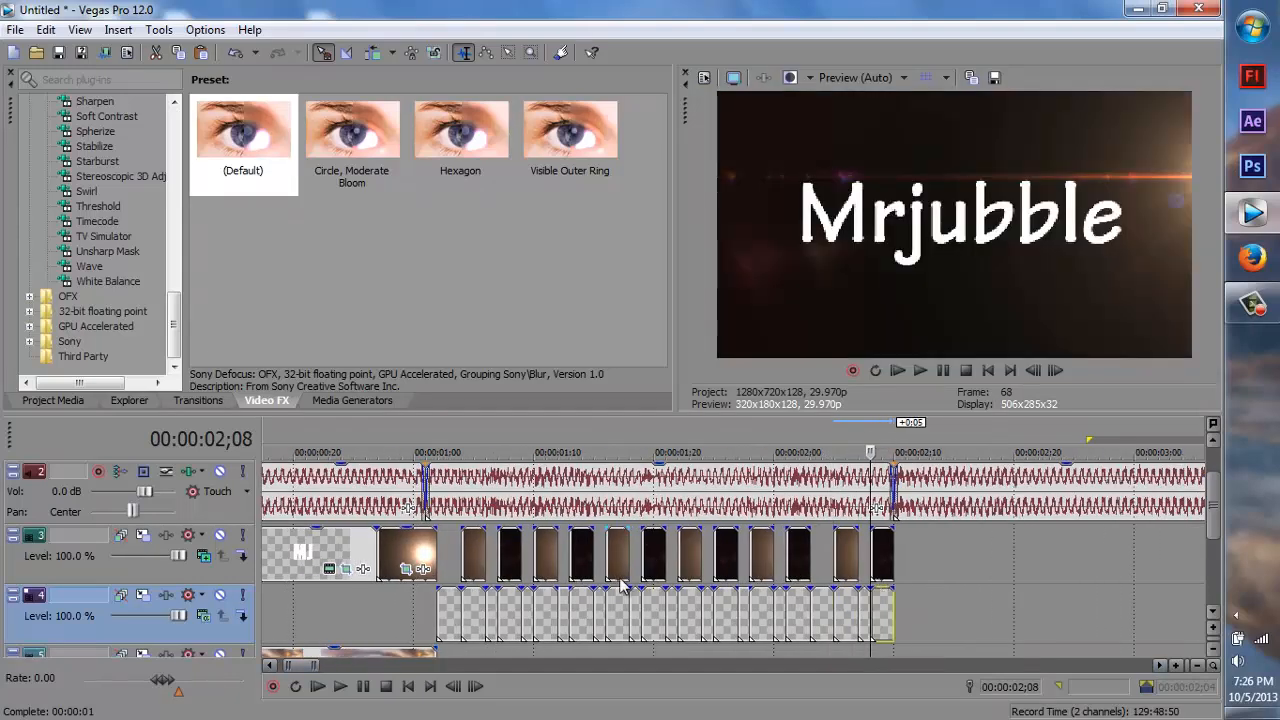
# Apply the TV Simulator effect with the Bad Sync preset to the first piece of the split title, at 1;02.
pyautogui.scroll(3, 620, 580)
pyautogui.moveTo(302, 665); pyautogui.dragTo(279, 665)
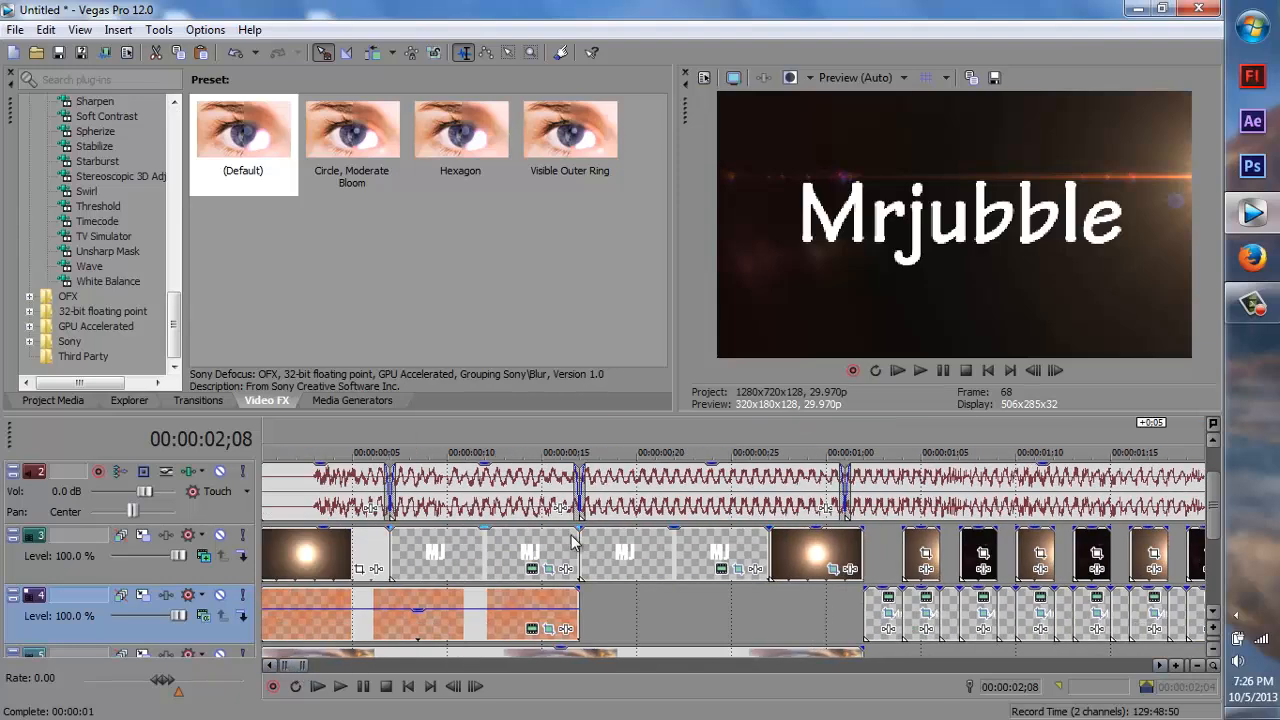
pyautogui.click(103, 236)
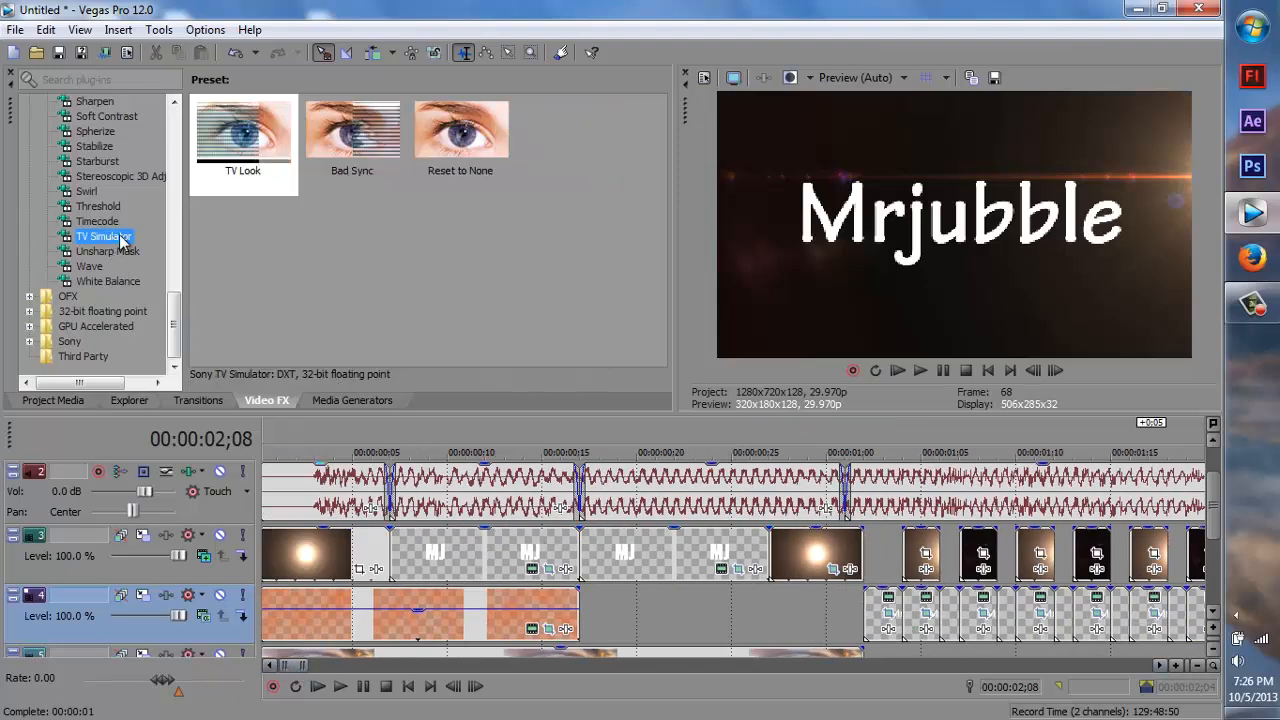
pyautogui.click(346, 137)
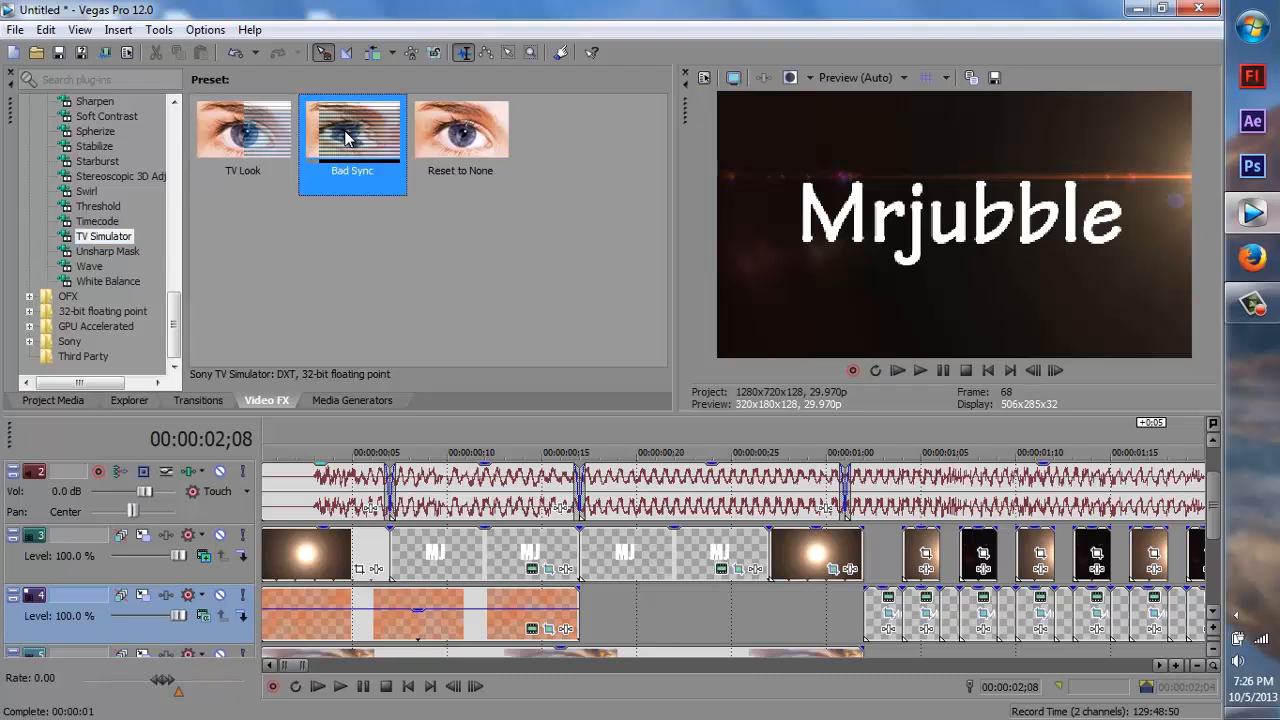
pyautogui.click(873, 625)
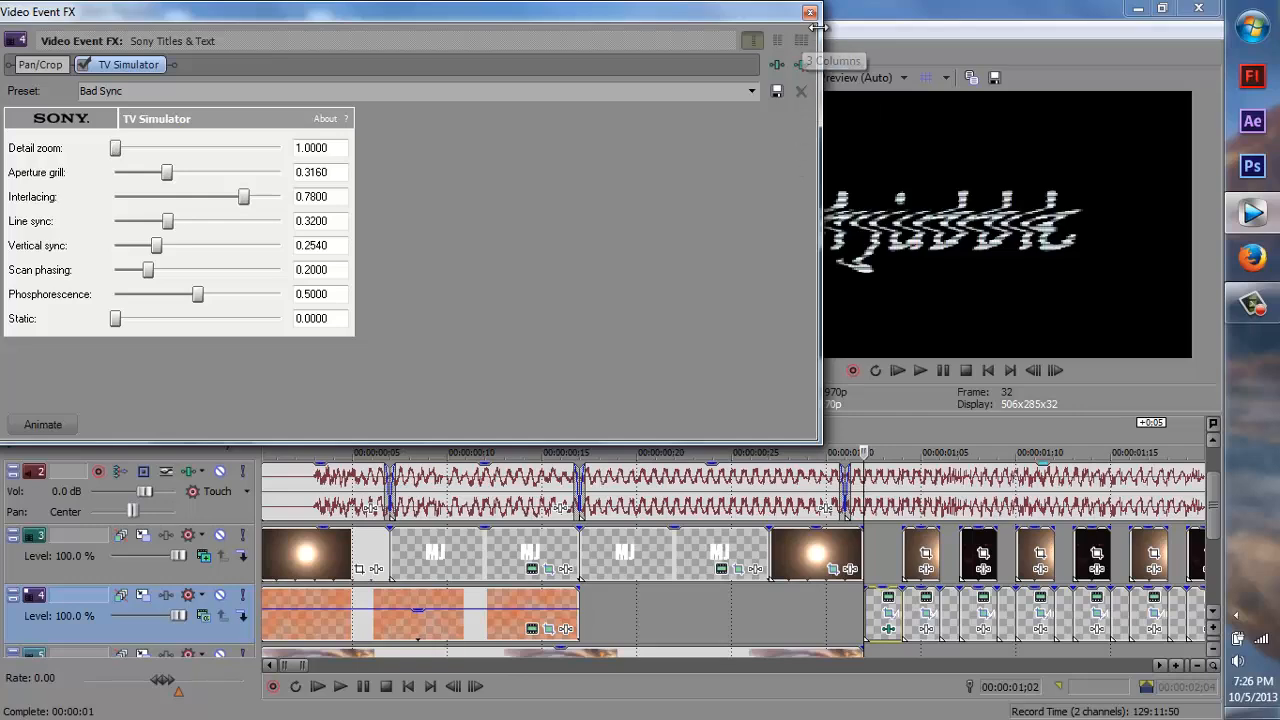
pyautogui.click(818, 22)
# Apply the Bad Sync preset of TV Simulator to two further pieces of the split title.
pyautogui.moveTo(350, 135); pyautogui.dragTo(950, 612)
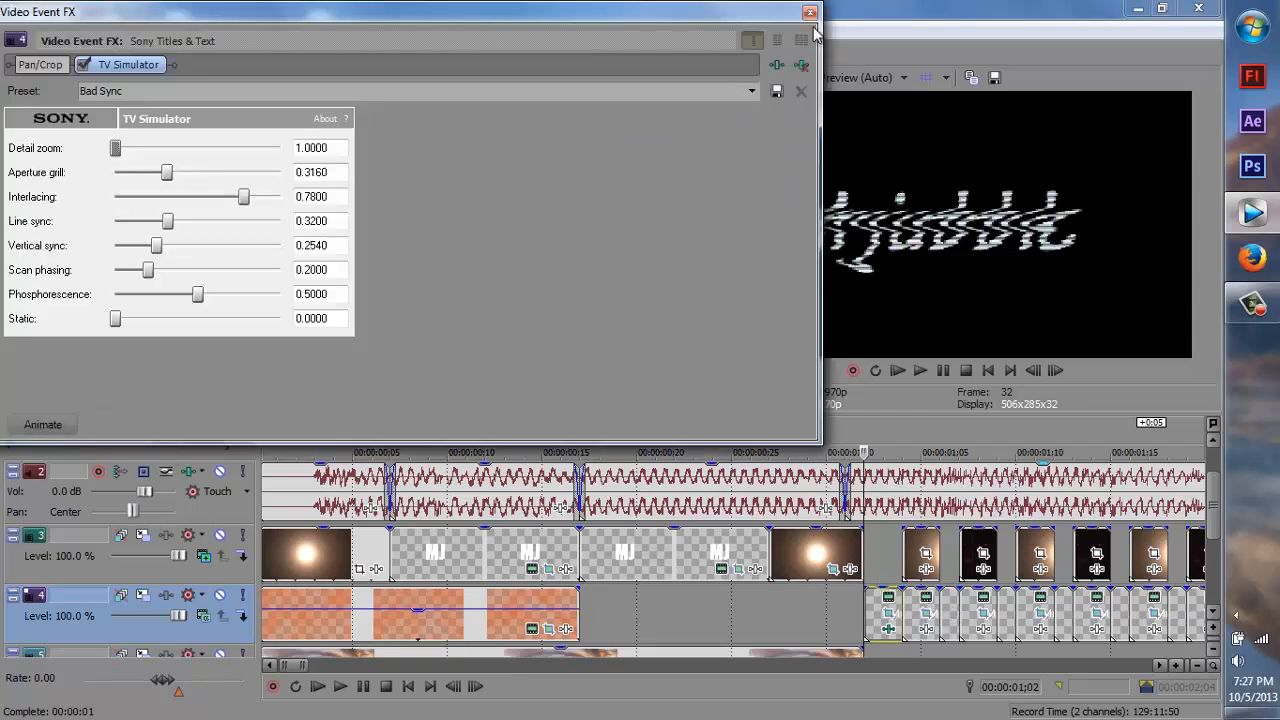
pyautogui.click(810, 14)
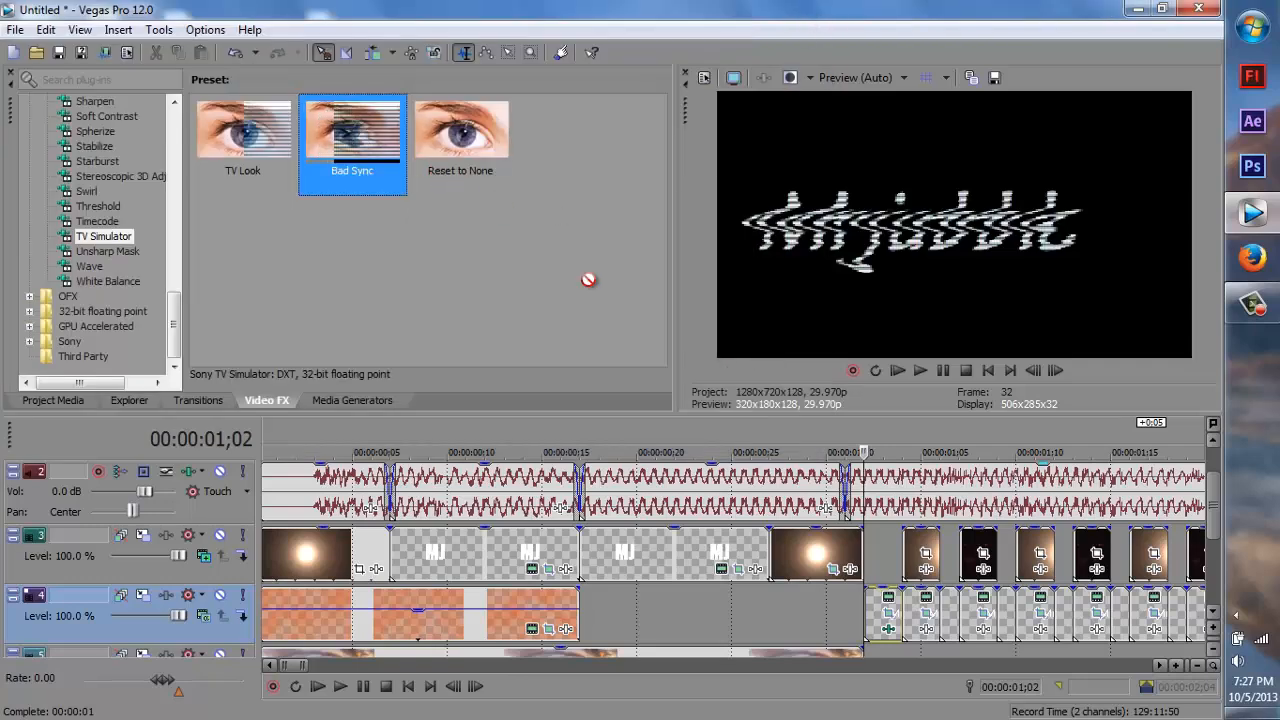
pyautogui.click(1070, 618)
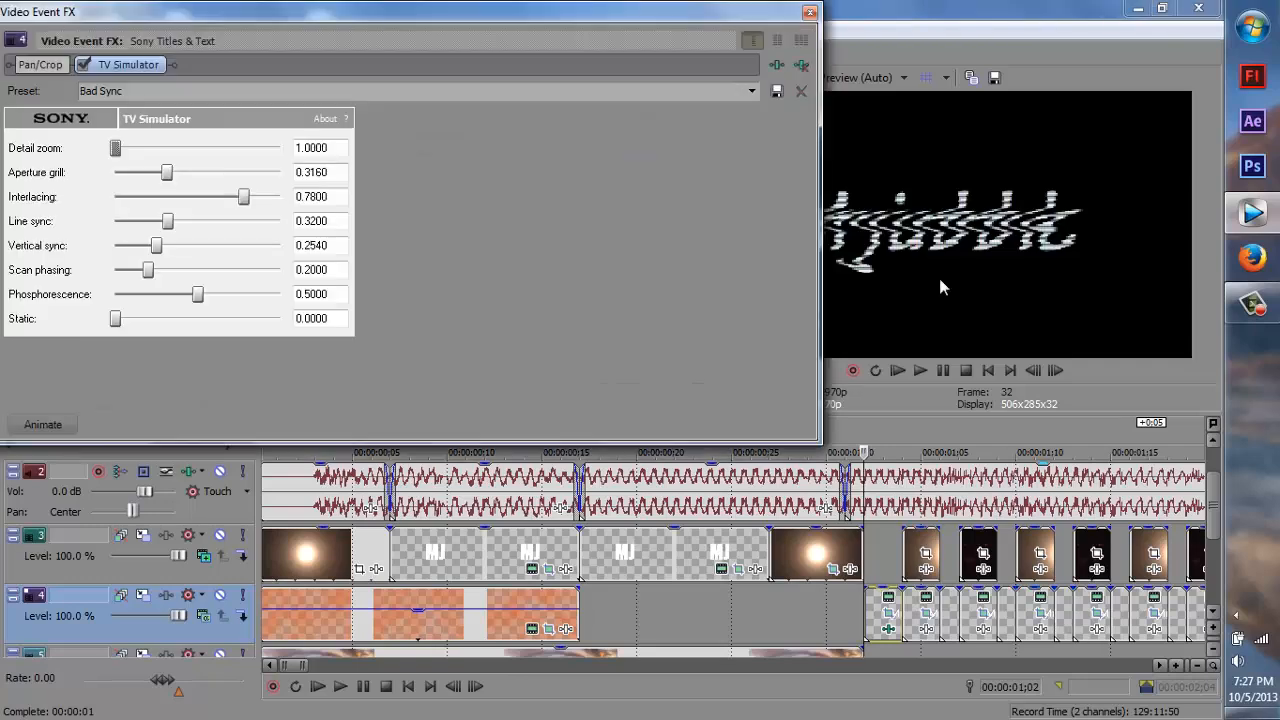
pyautogui.click(810, 12)
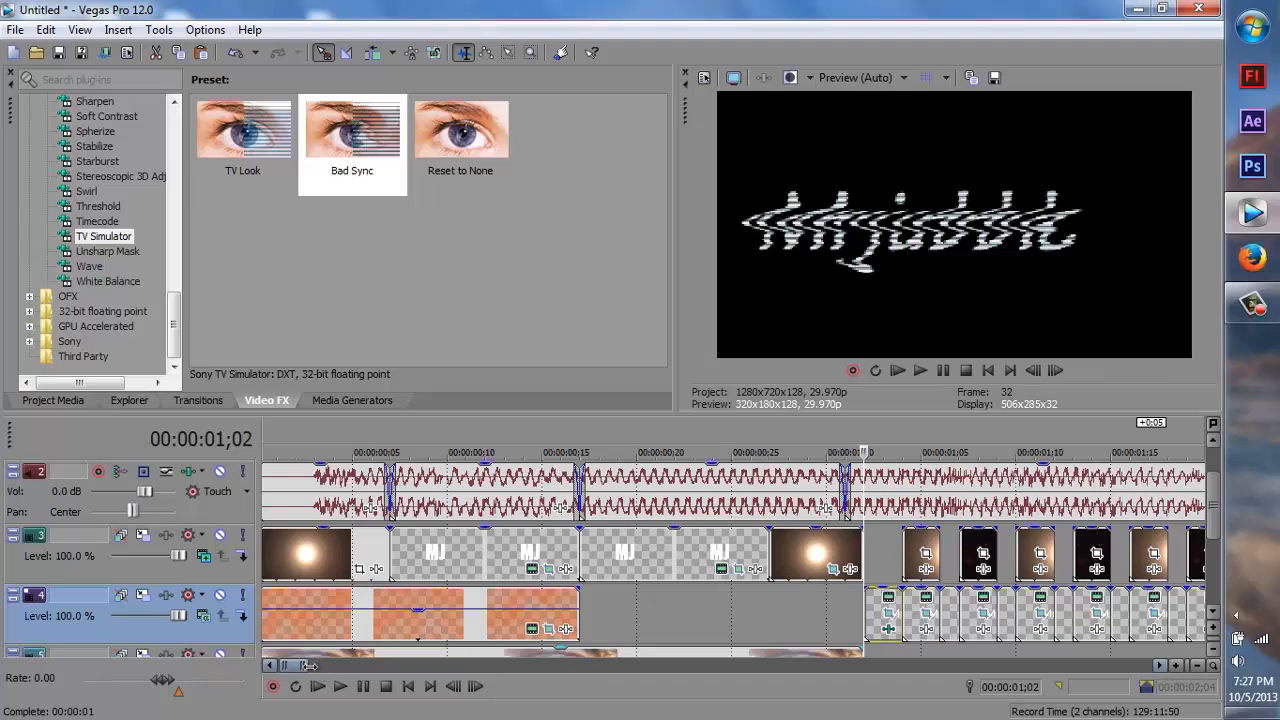
# Add the TV Simulator Bad Sync preset to three more title pieces spread between about 1;19 and 1;29.
pyautogui.scroll(-2, 312, 665)
pyautogui.moveTo(314, 126); pyautogui.dragTo(960, 612)
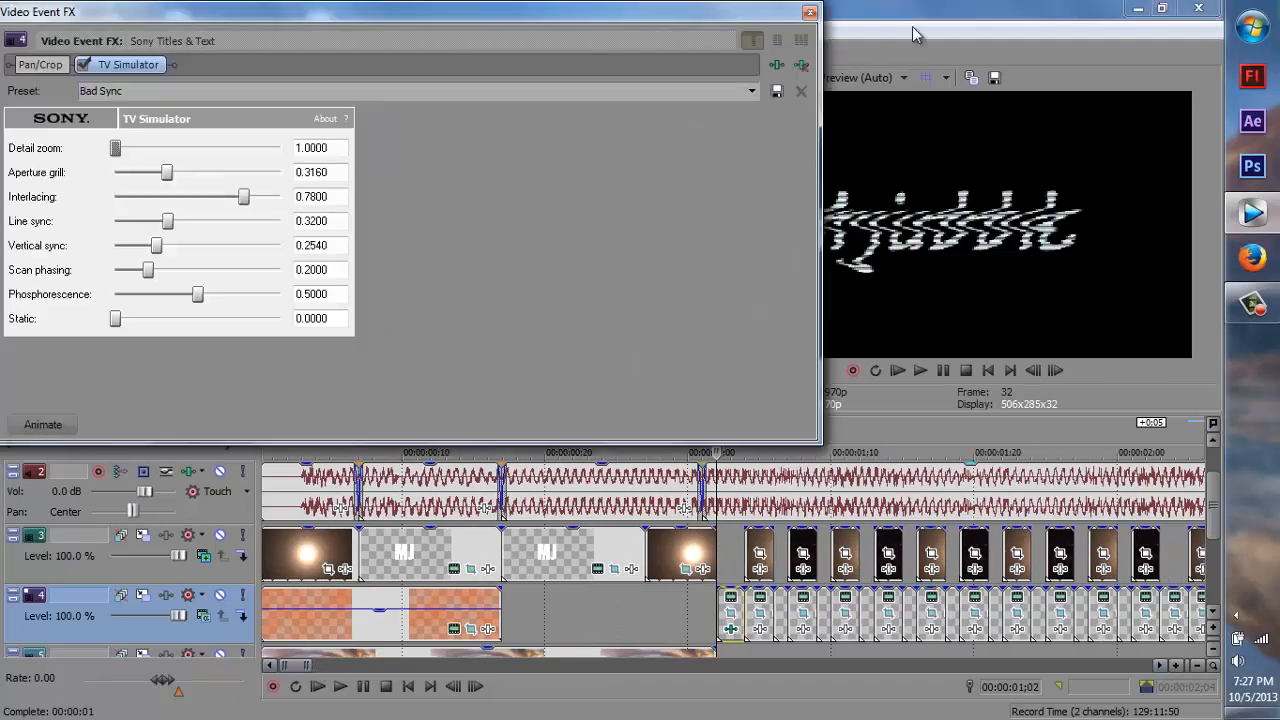
pyautogui.click(810, 10)
pyautogui.moveTo(370, 121); pyautogui.dragTo(1041, 629)
pyautogui.click(810, 10)
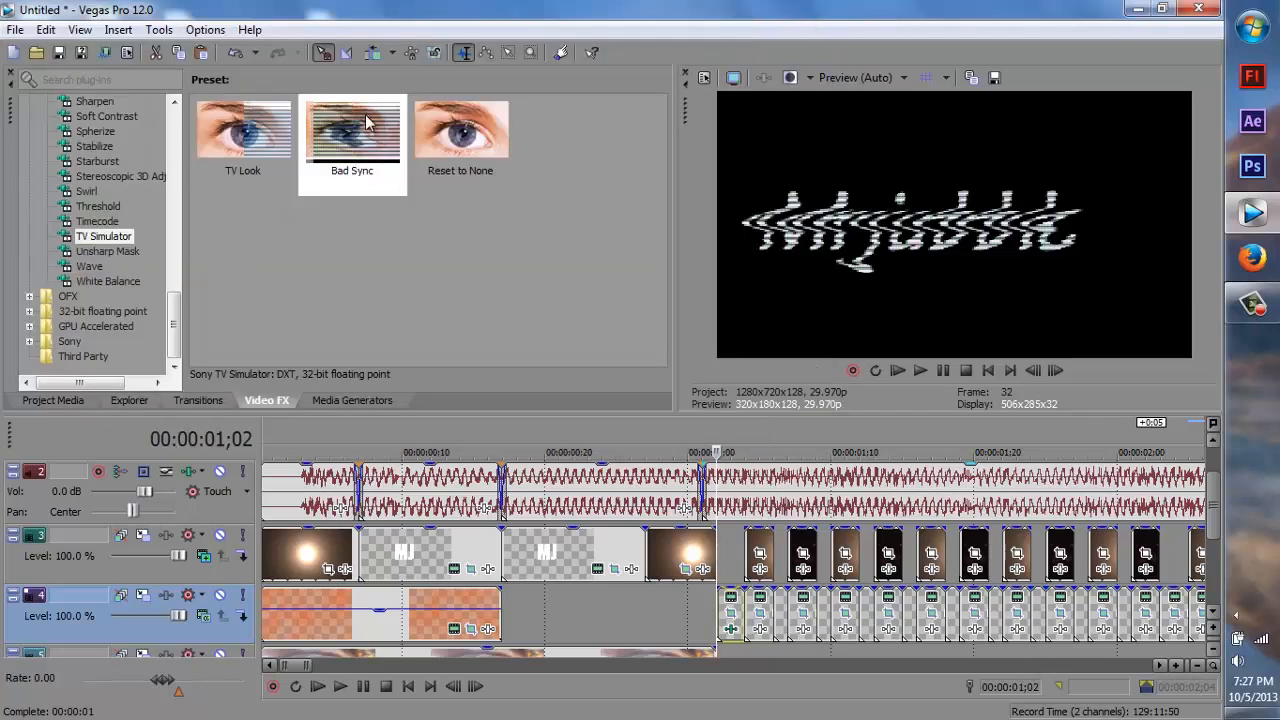
pyautogui.moveTo(370, 122); pyautogui.dragTo(1100, 615)
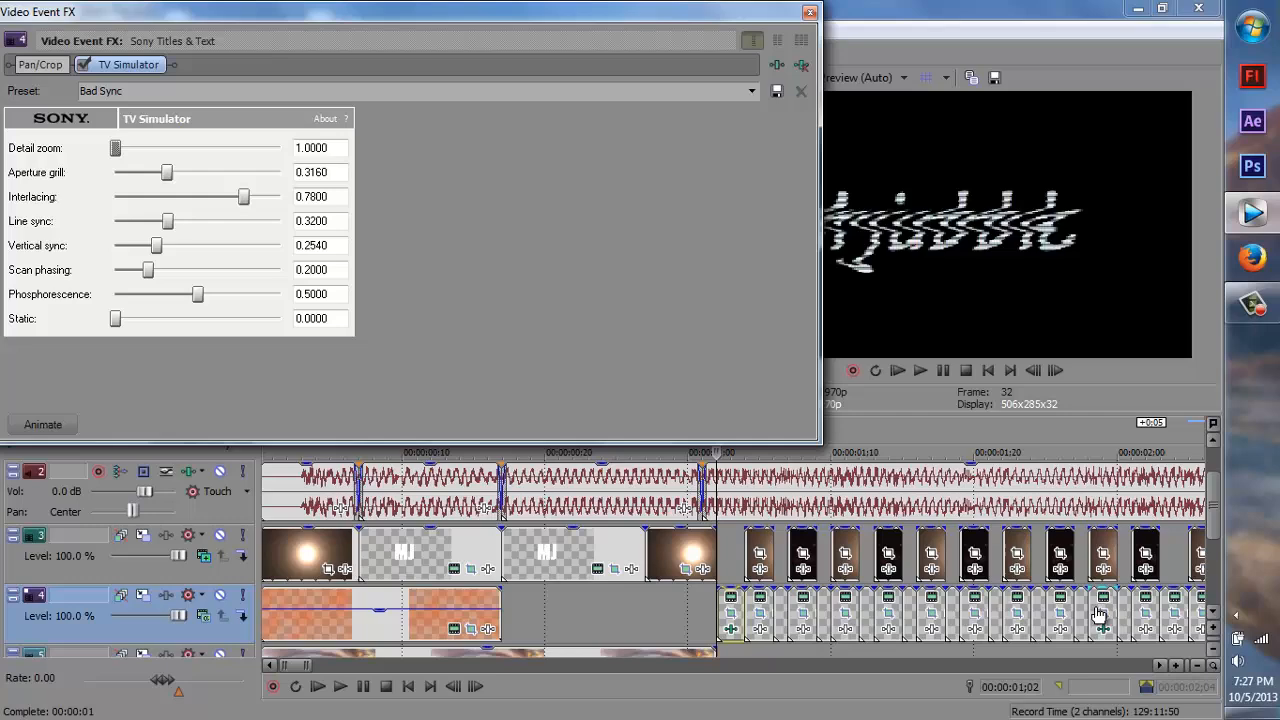
pyautogui.click(810, 12)
# Apply TV Simulator with Bad Sync to a title piece shortly before 2;00.
pyautogui.scroll(-4, 640, 510)
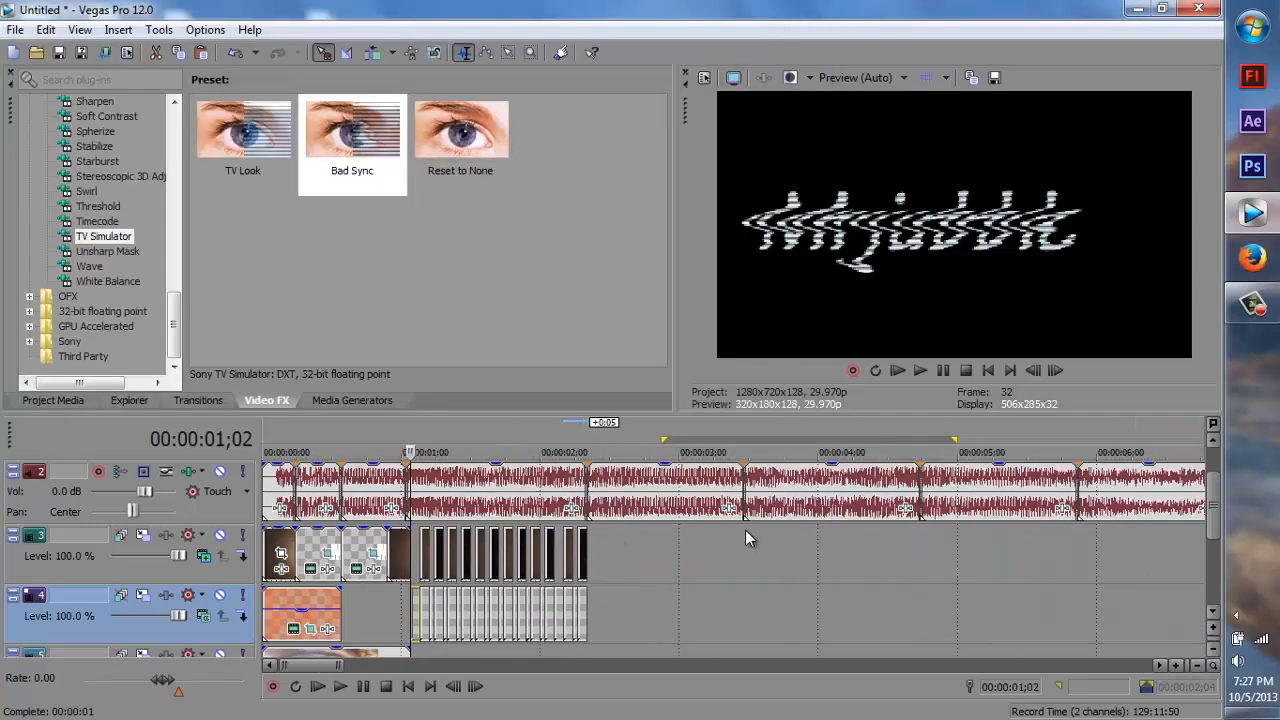
pyautogui.moveTo(352, 135); pyautogui.dragTo(672, 620)
pyautogui.click(811, 12)
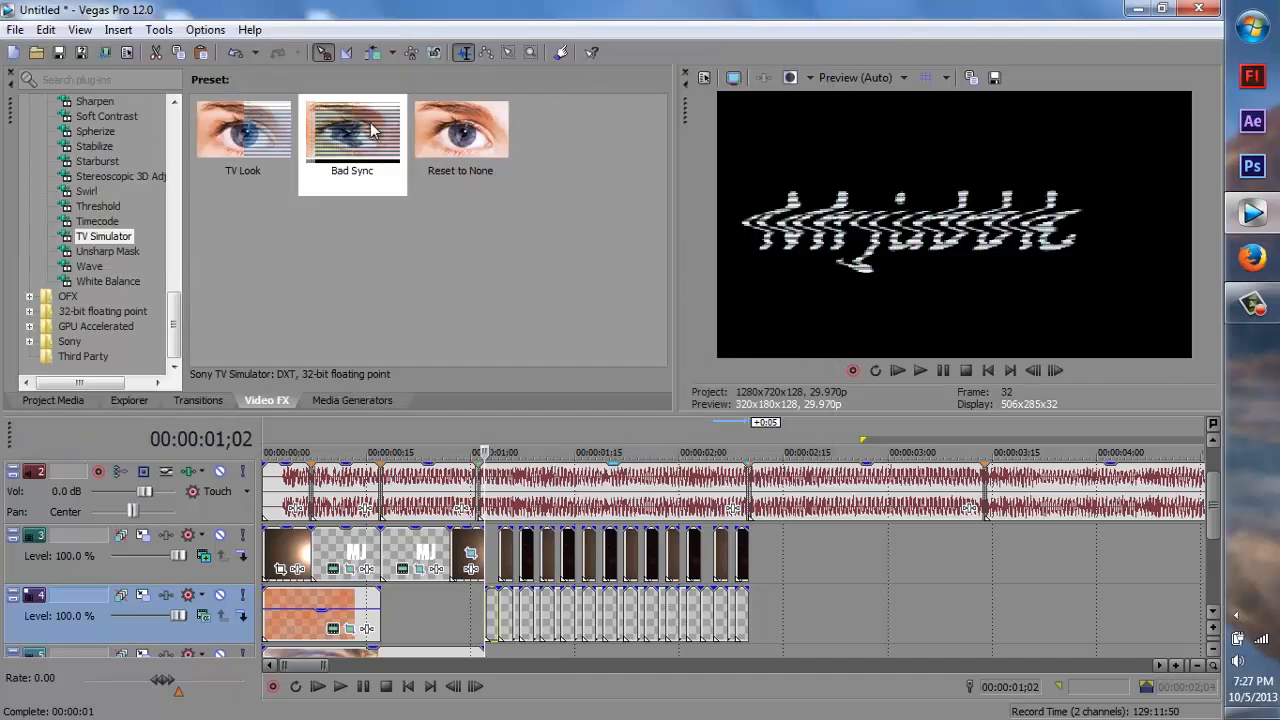
# Apply the TV Simulator Bad Sync preset to the Side Flare clip near 1;20 and the Center light clip following it.
pyautogui.moveTo(612, 557); pyautogui.dragTo(612, 553)
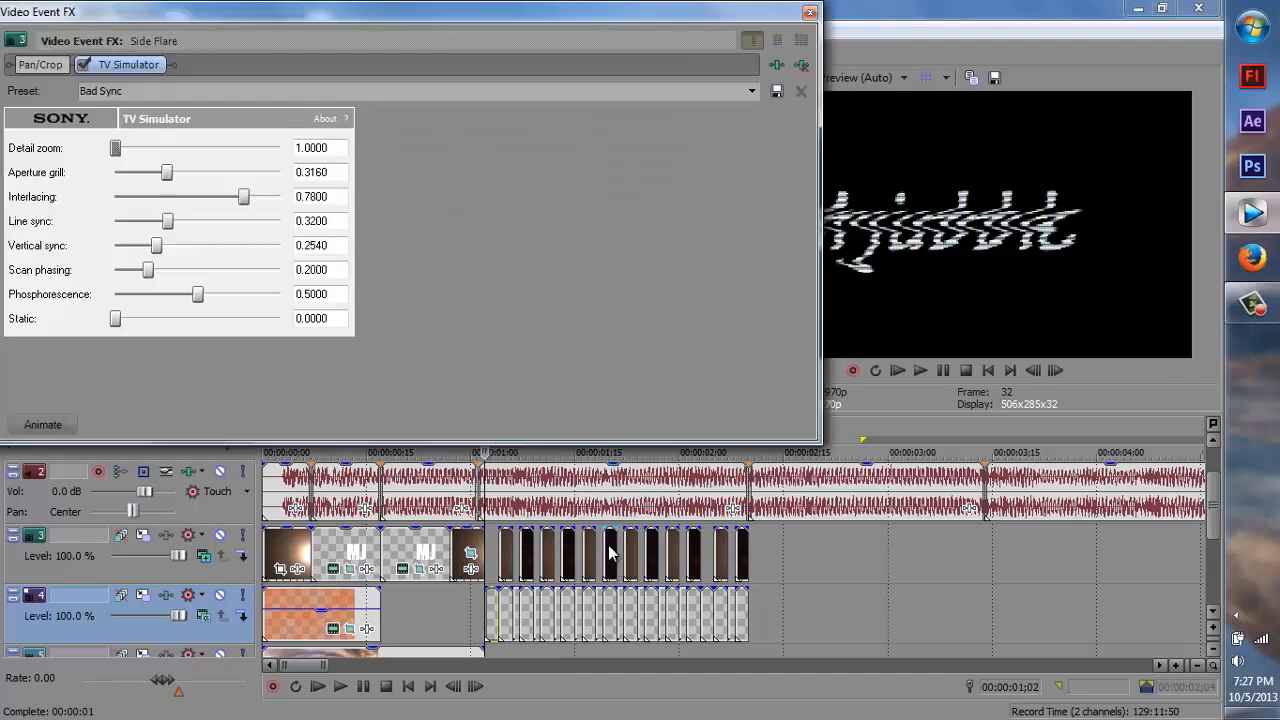
pyautogui.scroll(2, 688, 512)
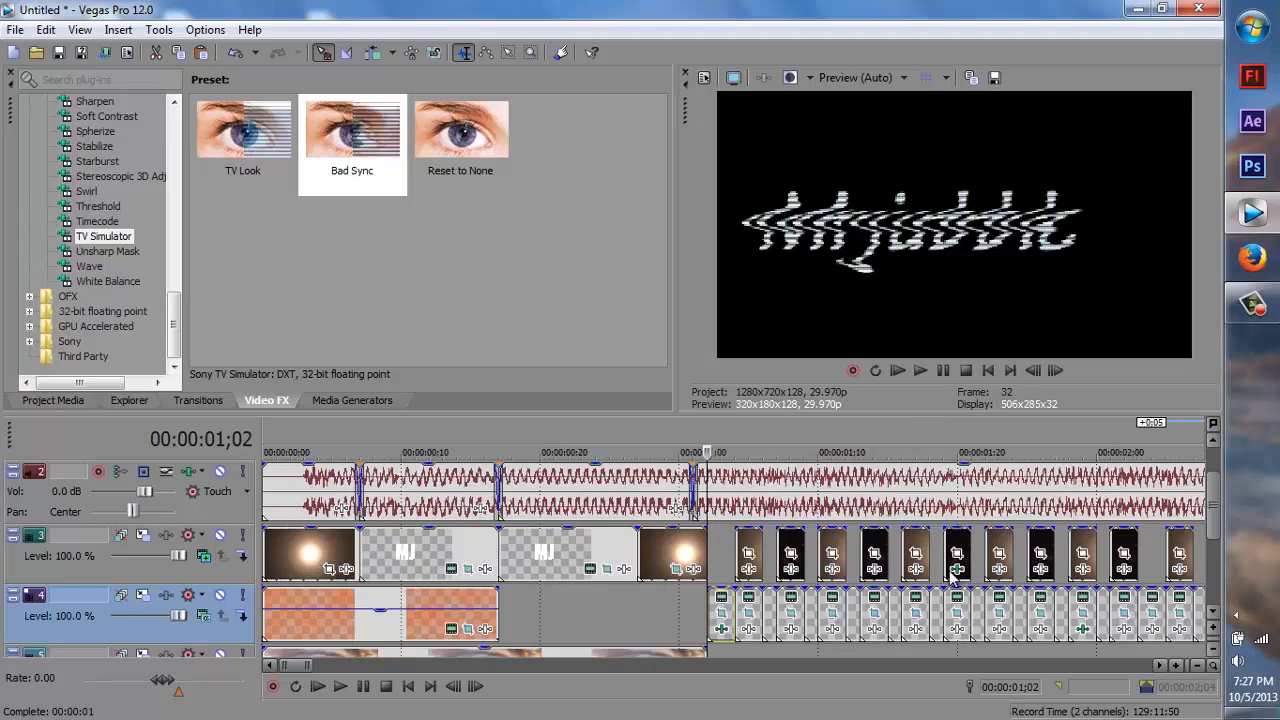
pyautogui.moveTo(352, 140); pyautogui.dragTo(997, 537)
pyautogui.click(812, 10)
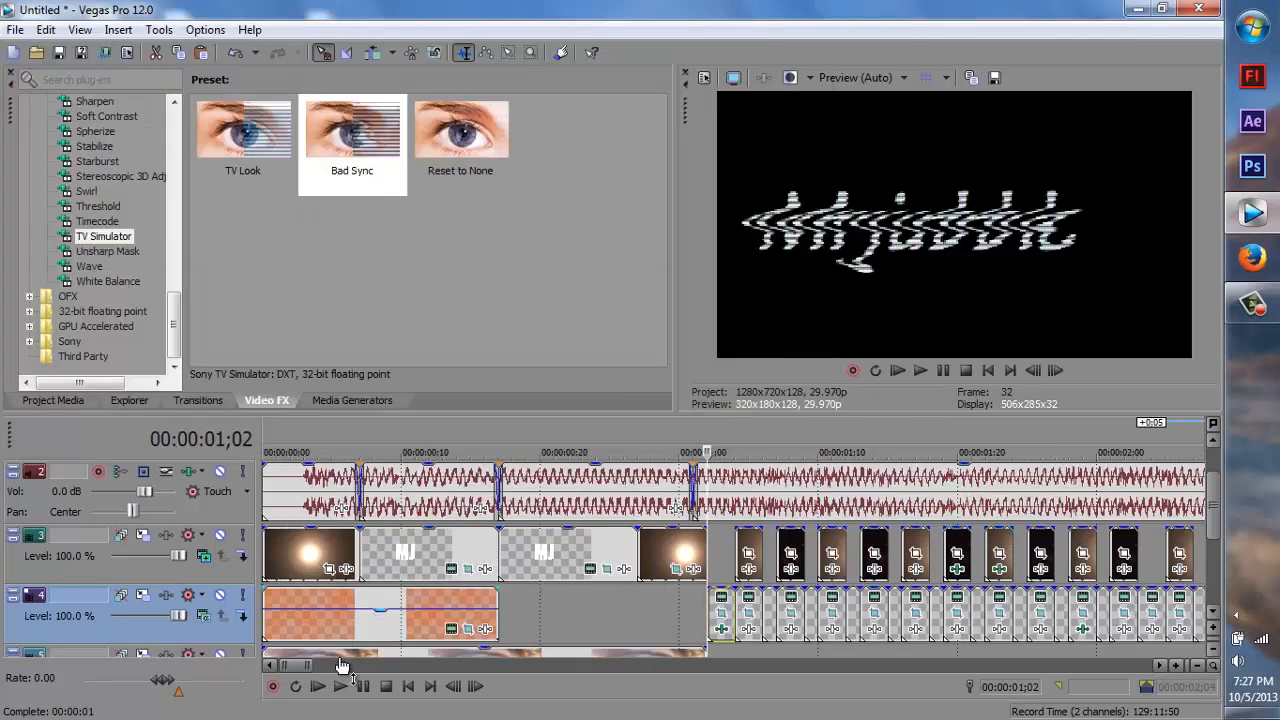
# Apply the Bad Sync preset to the last piece of the split title and to another piece near 2;05.
pyautogui.moveTo(312, 668); pyautogui.dragTo(328, 669)
pyautogui.moveTo(352, 145); pyautogui.dragTo(757, 614)
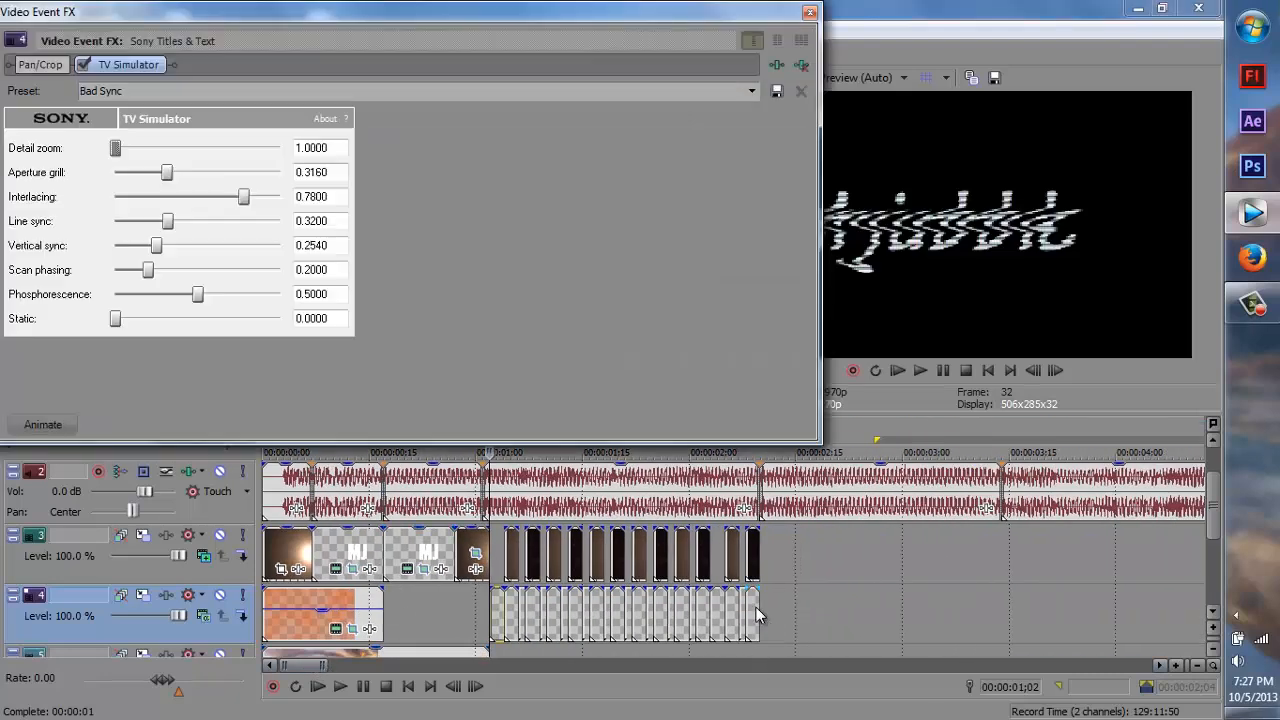
pyautogui.click(809, 15)
pyautogui.moveTo(352, 156); pyautogui.dragTo(719, 612)
pyautogui.click(809, 13)
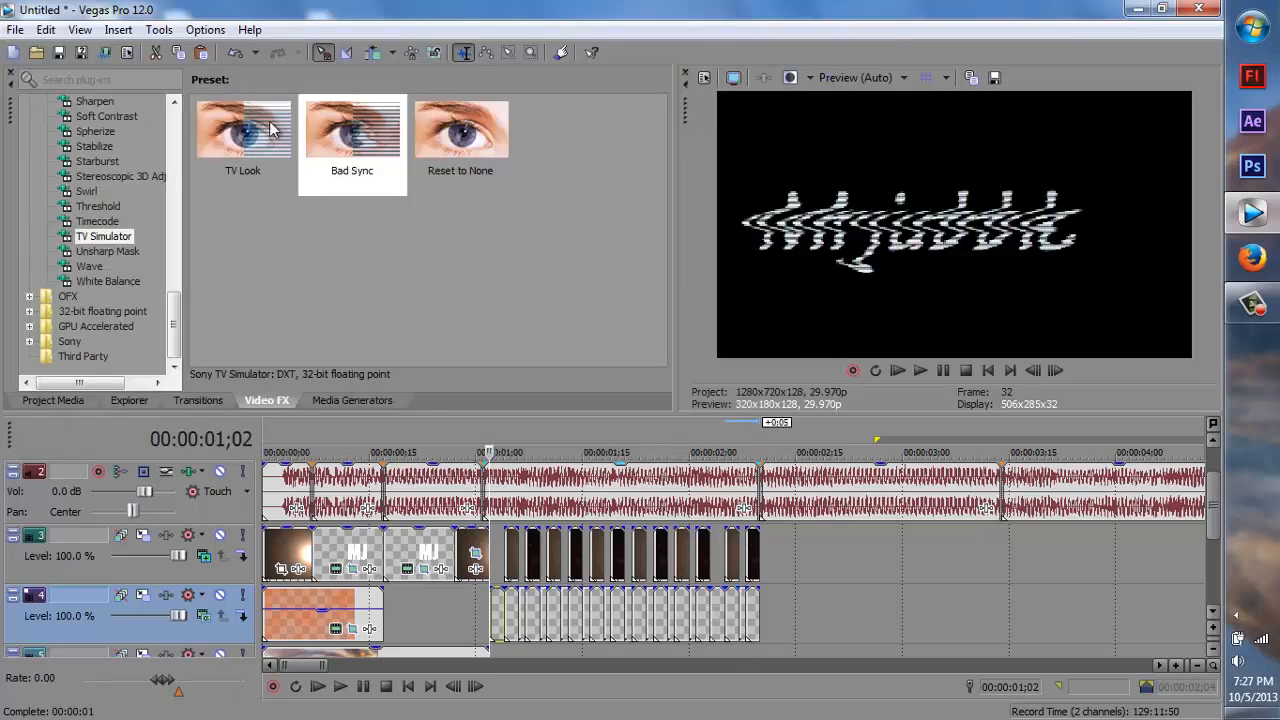
# Add another TV Simulator Bad Sync effect to a Center light clip and to a title piece near it.
pyautogui.moveTo(330, 132); pyautogui.dragTo(650, 565)
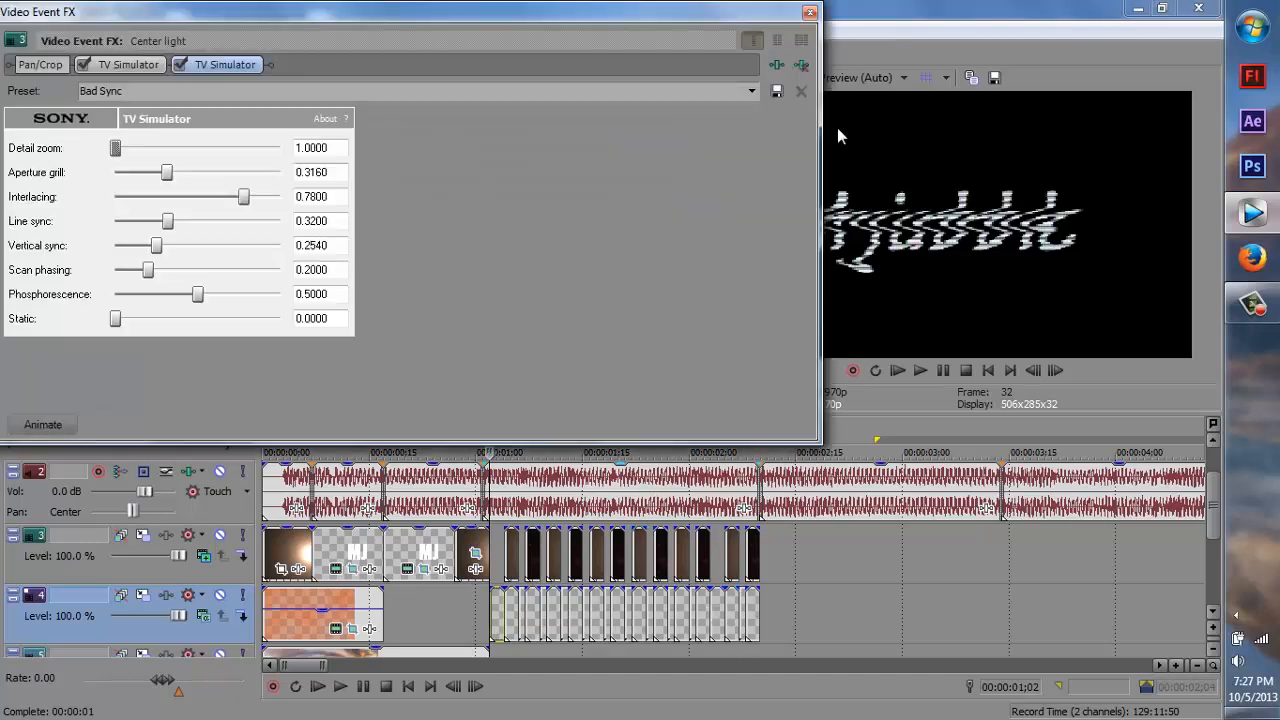
pyautogui.click(809, 15)
pyautogui.moveTo(340, 130); pyautogui.dragTo(662, 606)
pyautogui.click(809, 13)
pyautogui.click(810, 12)
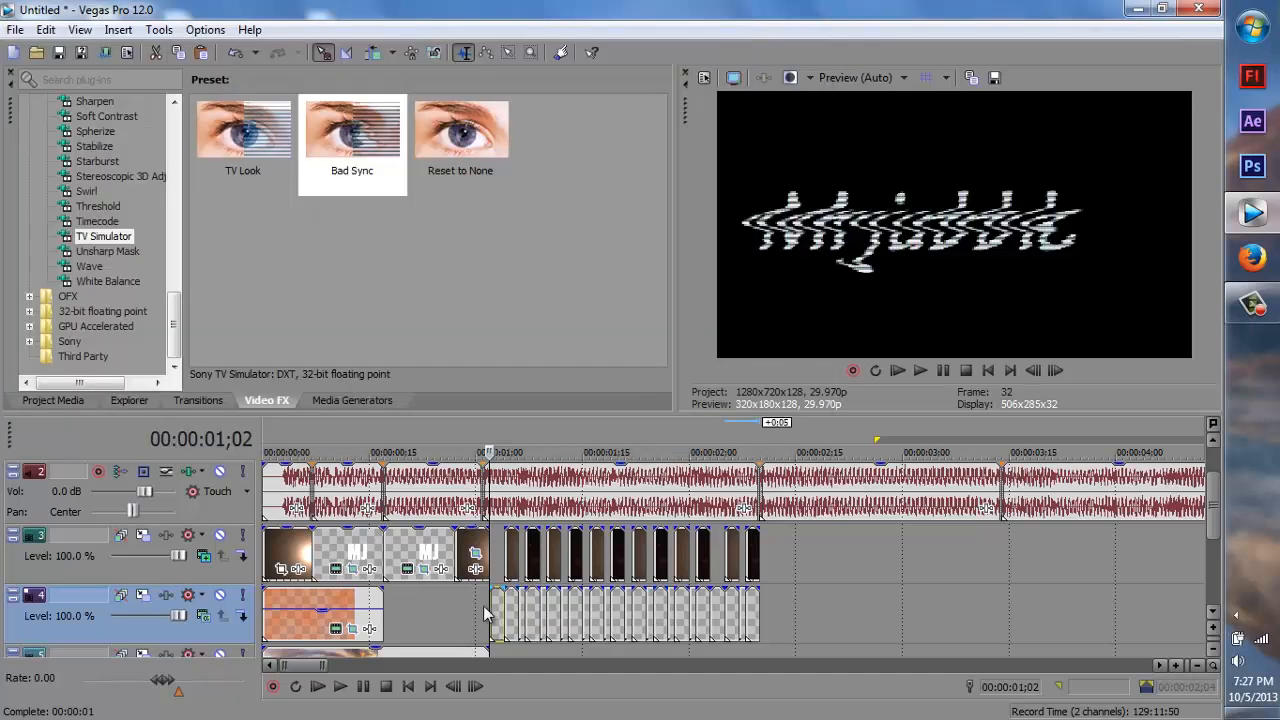
# Play back the flashing title section from 1;02 to check the Bad Sync effects.
pyautogui.click(340, 686)
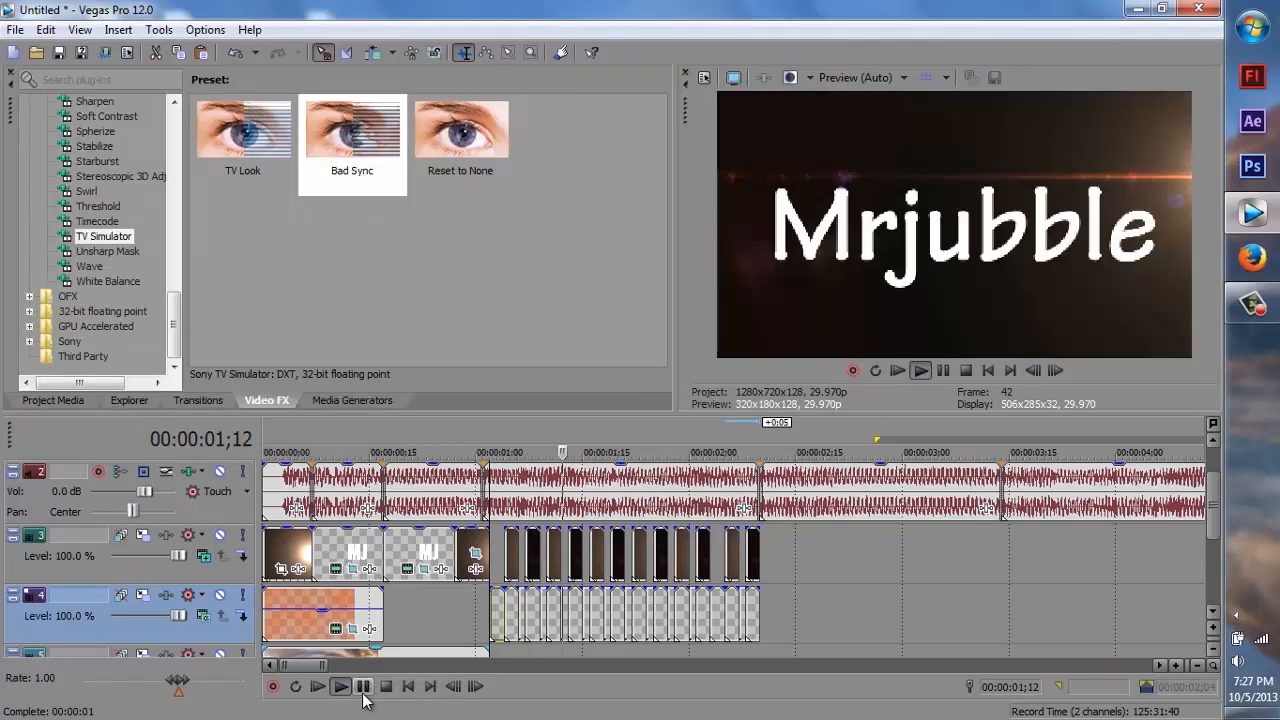
pyautogui.click(363, 686)
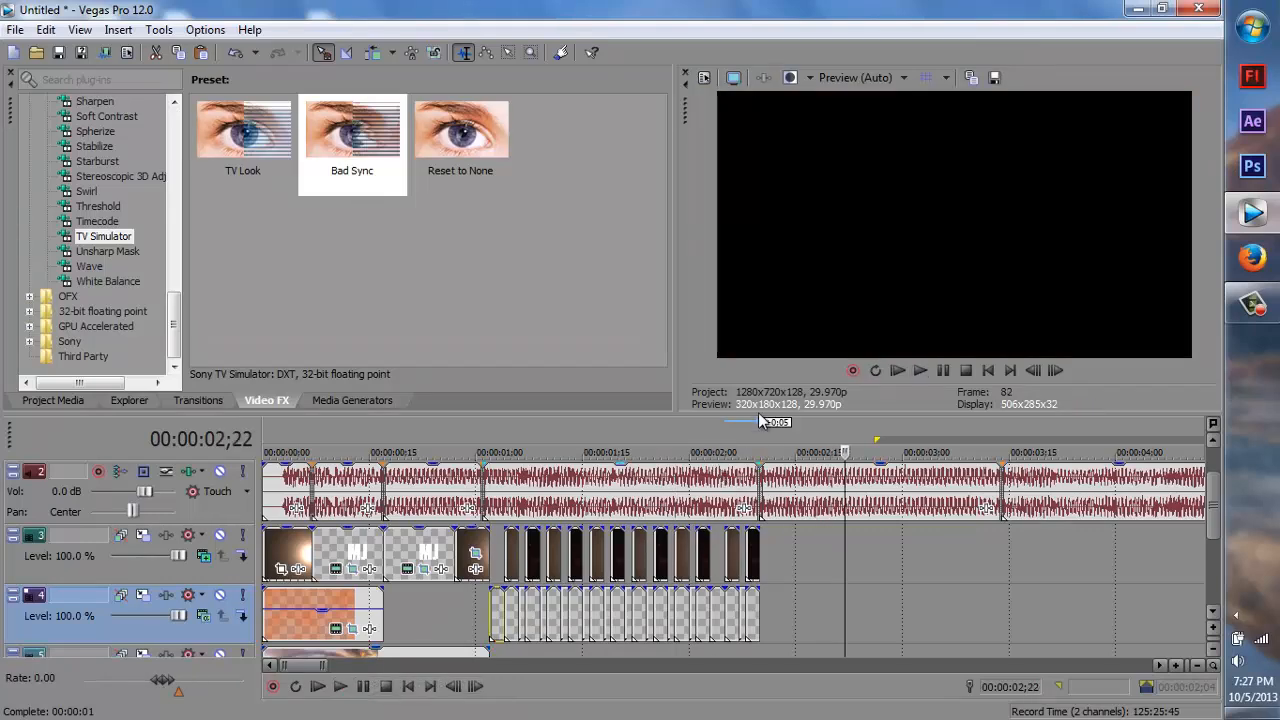
# Insert a Titles & Text event reading "Mrjubble" on the title track at 2;10, where the flare clips end.
pyautogui.click(727, 441)
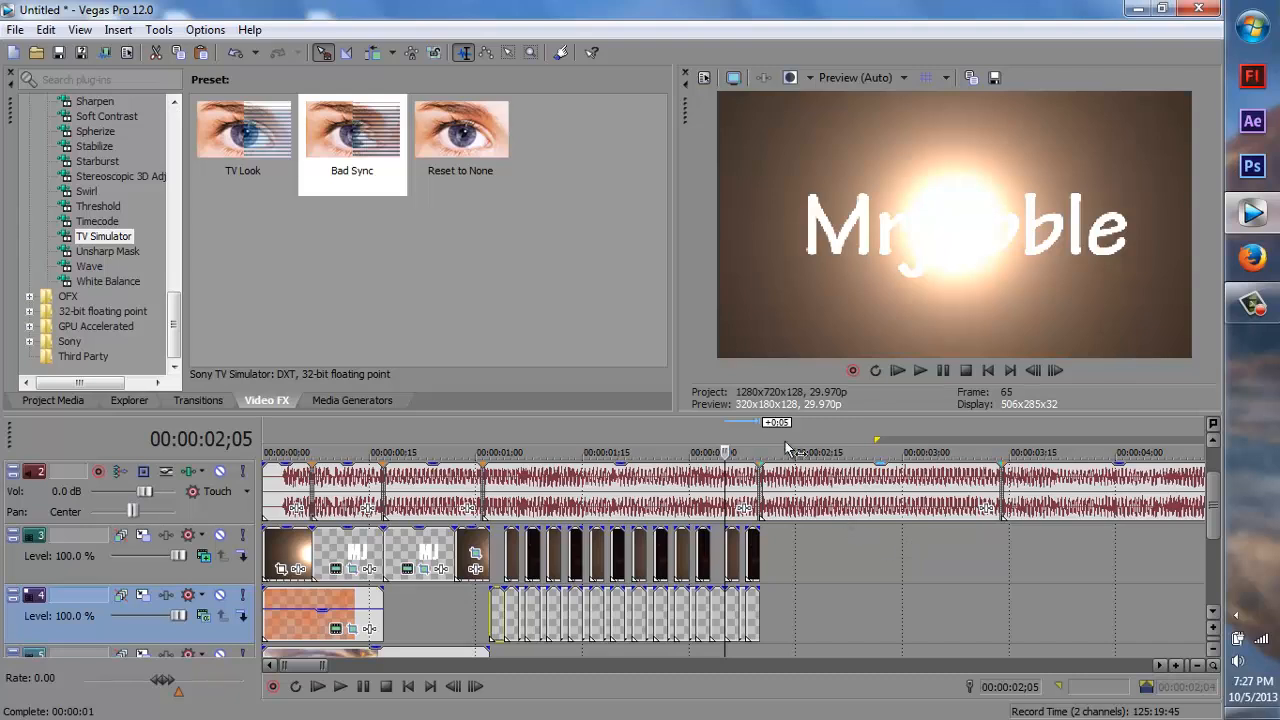
pyautogui.click(754, 441)
pyautogui.click(758, 441)
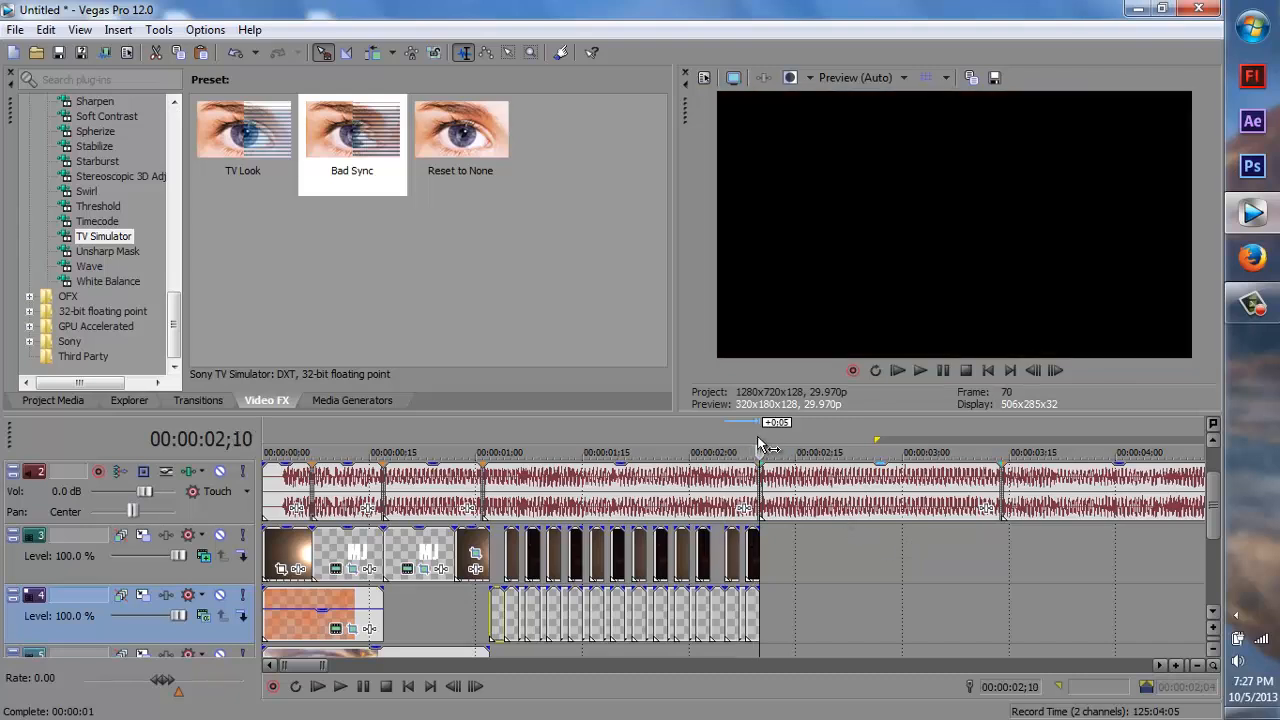
pyautogui.rightClick(833, 619)
pyautogui.click(848, 591)
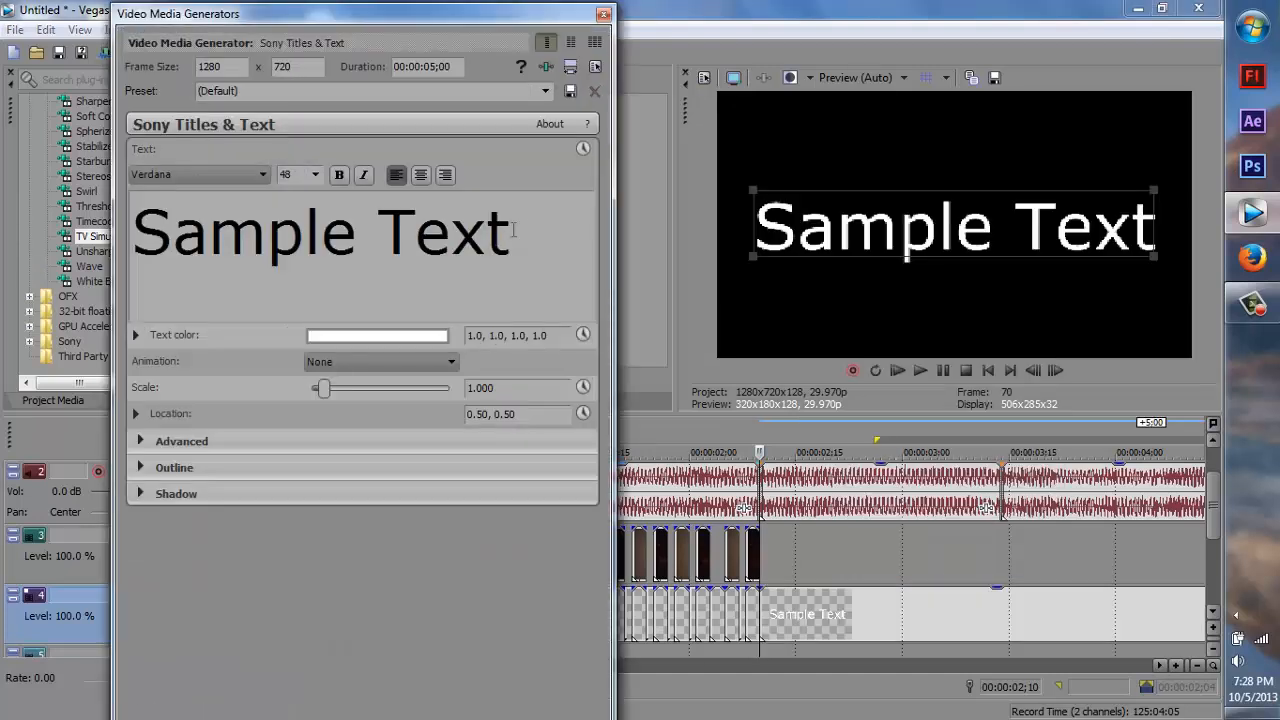
pyautogui.moveTo(513, 230); pyautogui.dragTo(3, 220)
pyautogui.write('Mrjubble')
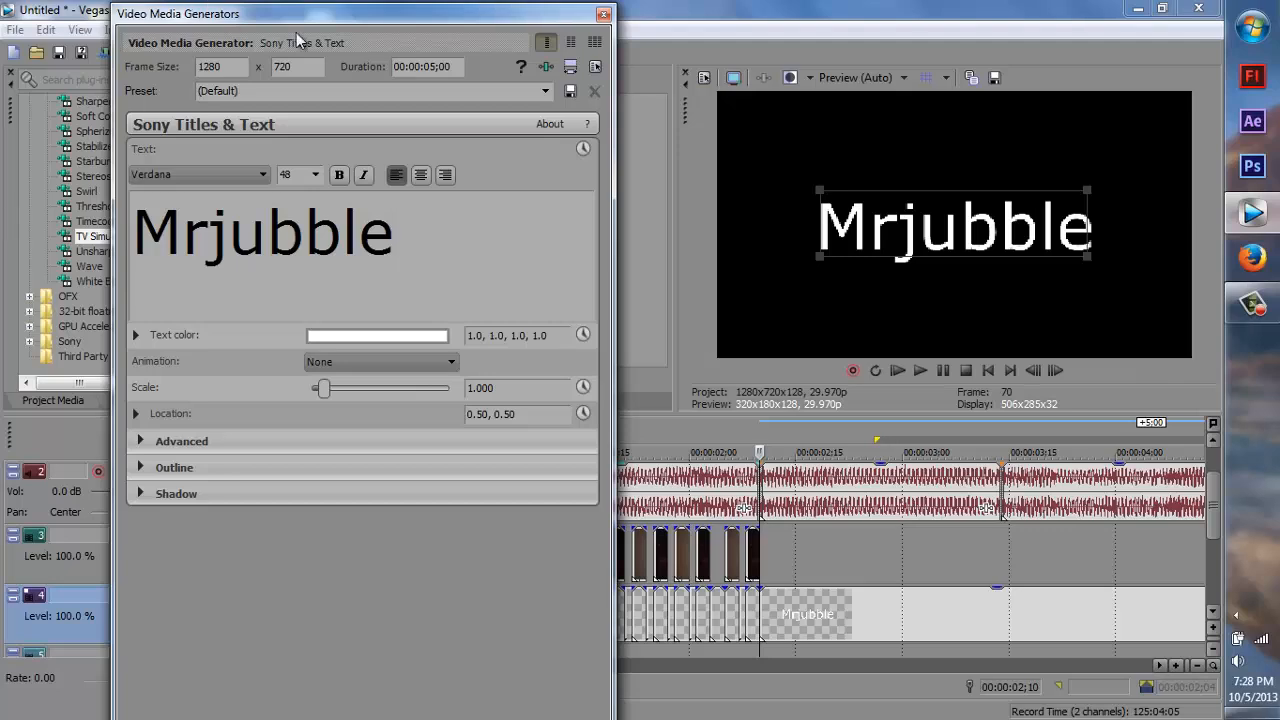
pyautogui.click(603, 13)
# Shorten the new title event by 3;26 so that it ends at the next cut in the audio.
pyautogui.scroll(-3, 864, 610)
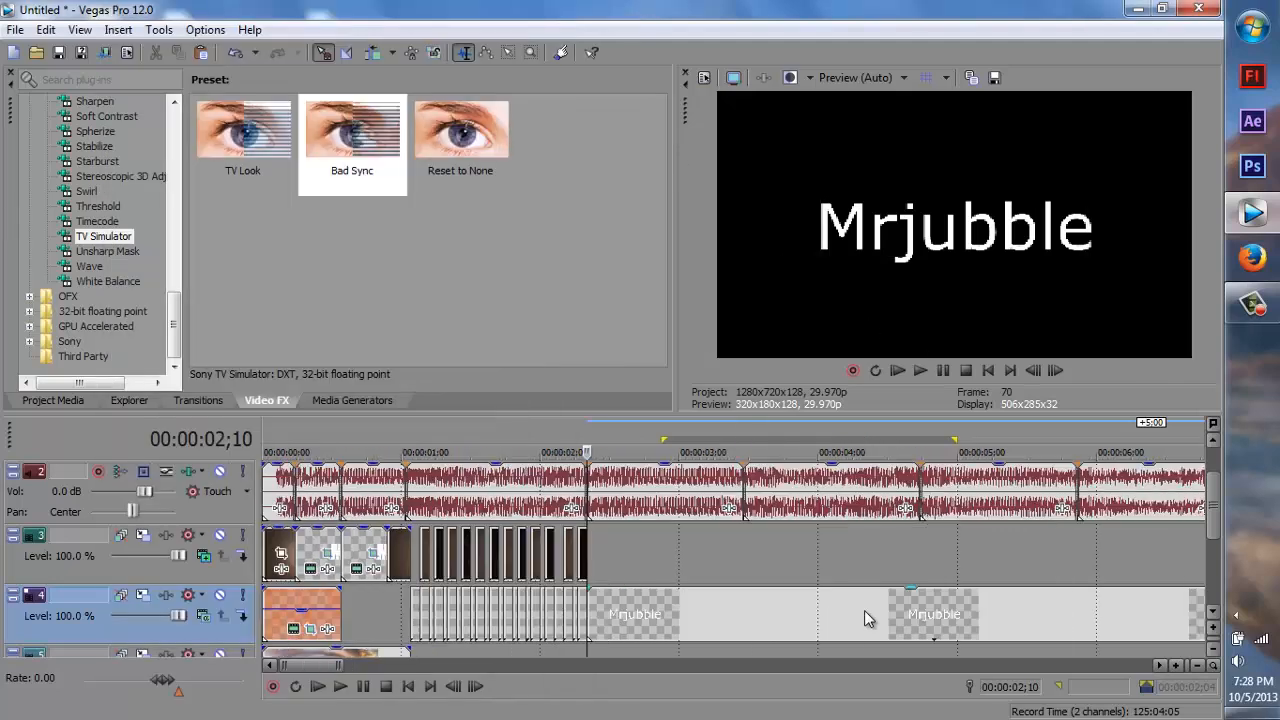
pyautogui.click(605, 455)
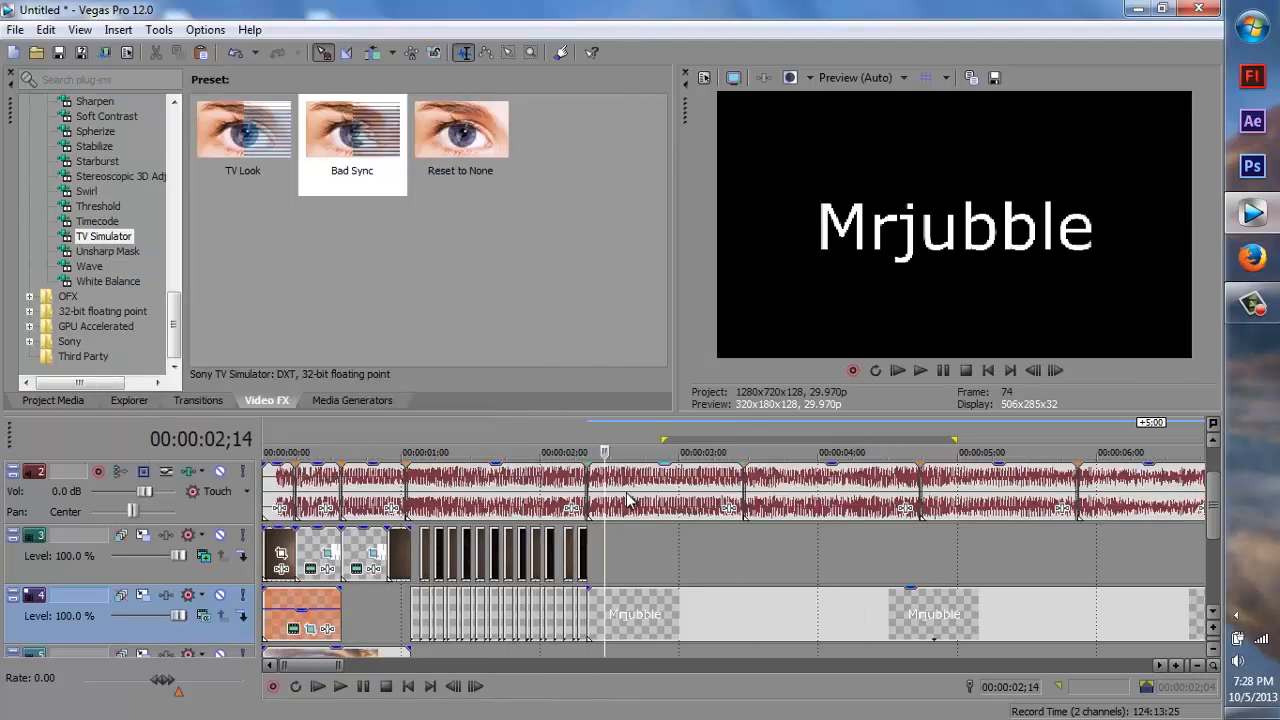
pyautogui.click(741, 487)
pyautogui.click(605, 490)
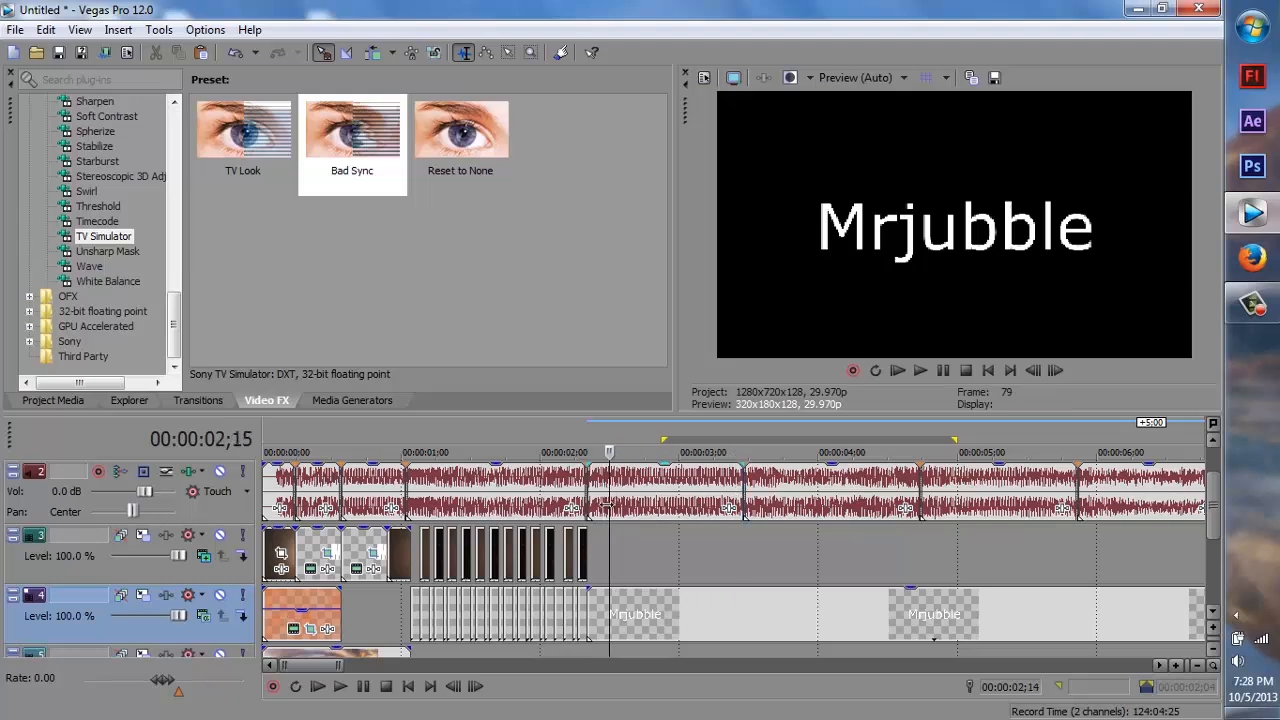
pyautogui.scroll(-4, 846, 594)
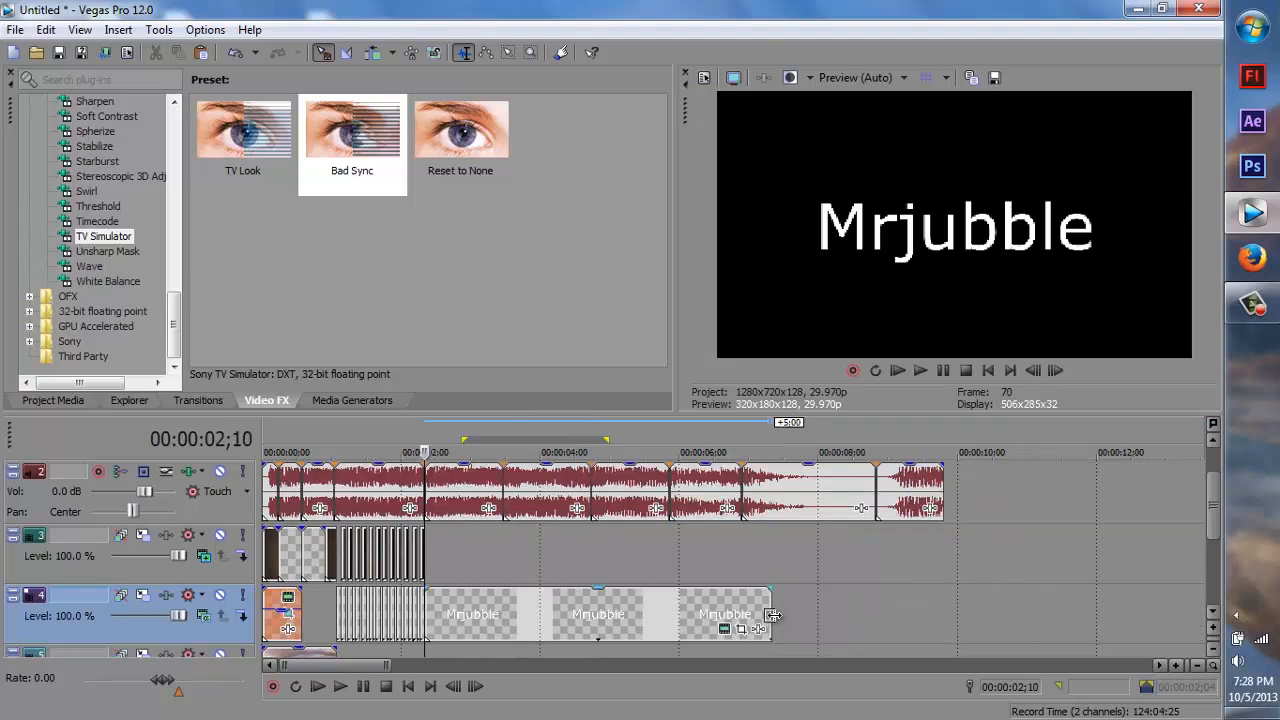
pyautogui.moveTo(771, 612); pyautogui.dragTo(506, 594)
pyautogui.scroll(4, 463, 574)
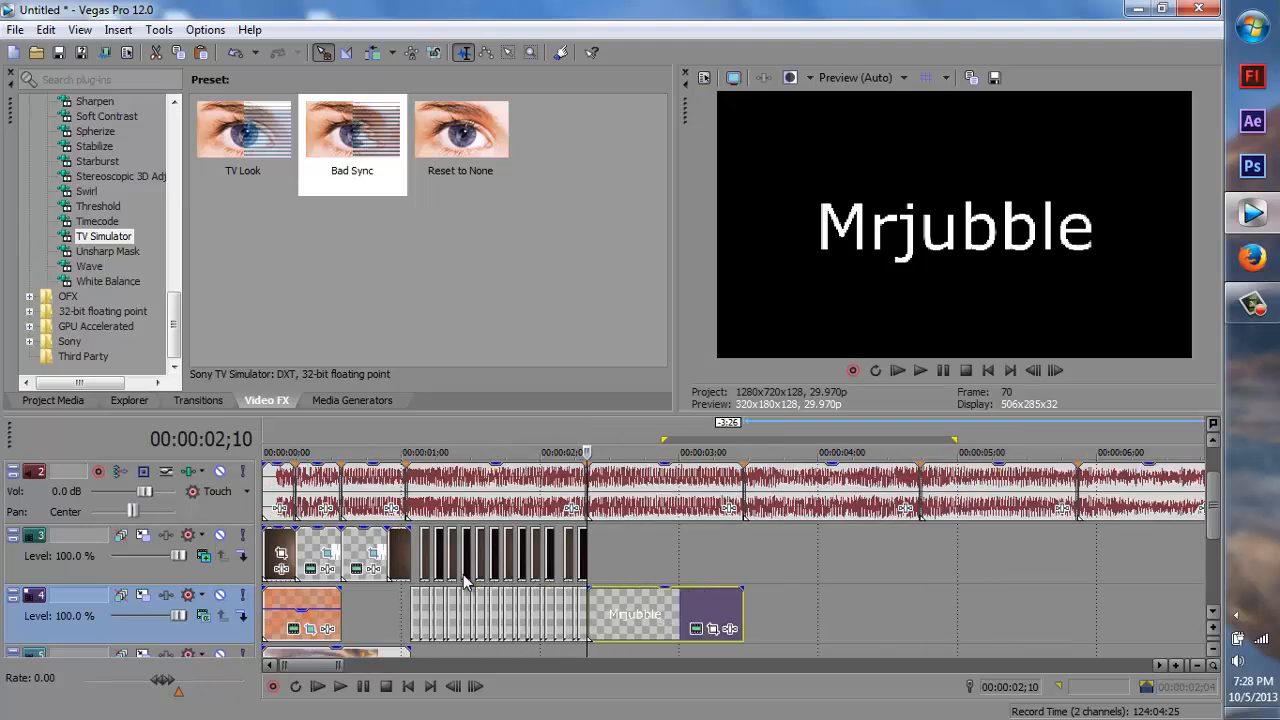
# Enlarge the new title's Pan/Crop frame at 1;04 so the text shrinks over the event, and play it back.
pyautogui.click(925, 630)
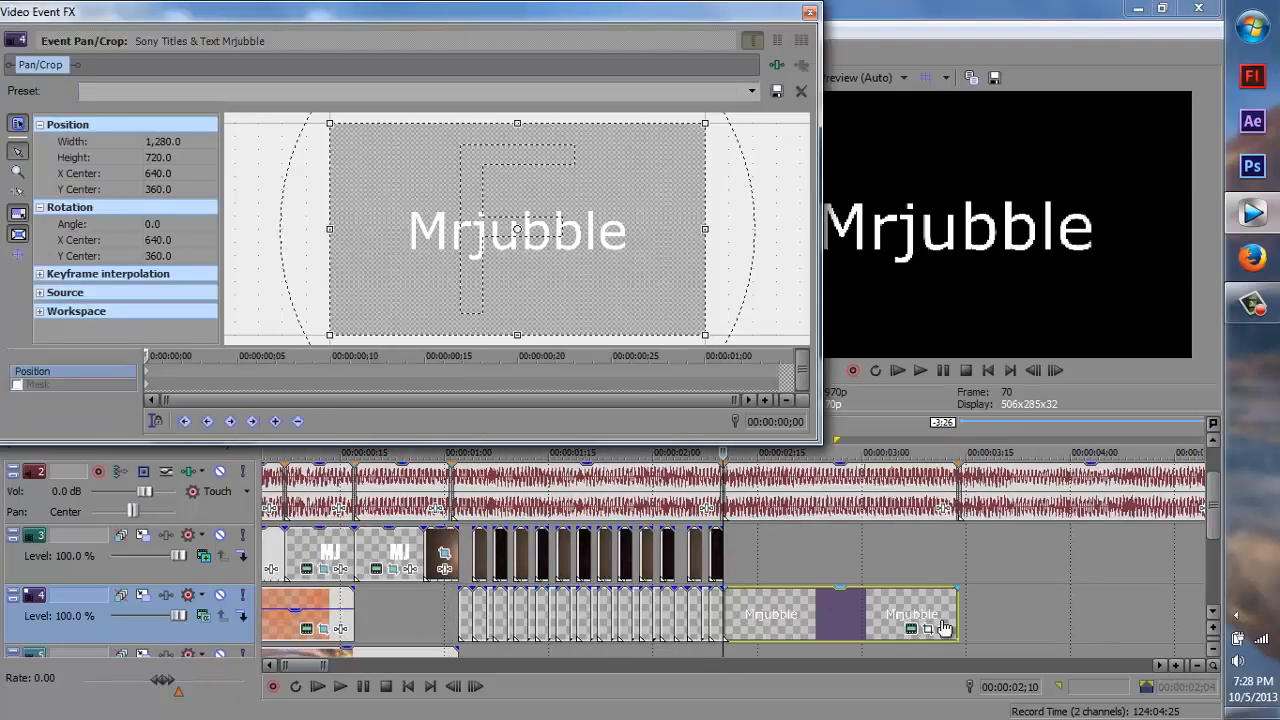
pyautogui.moveTo(150, 358); pyautogui.dragTo(181, 362)
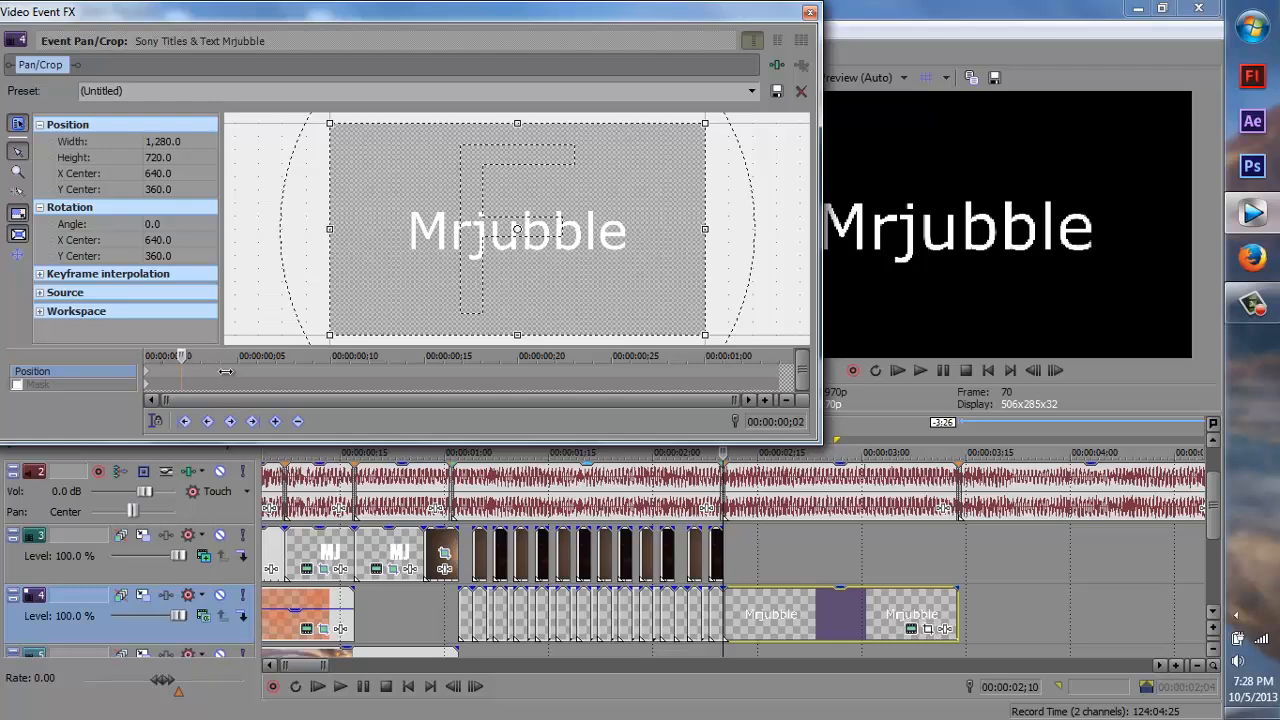
pyautogui.scroll(-3, 503, 286)
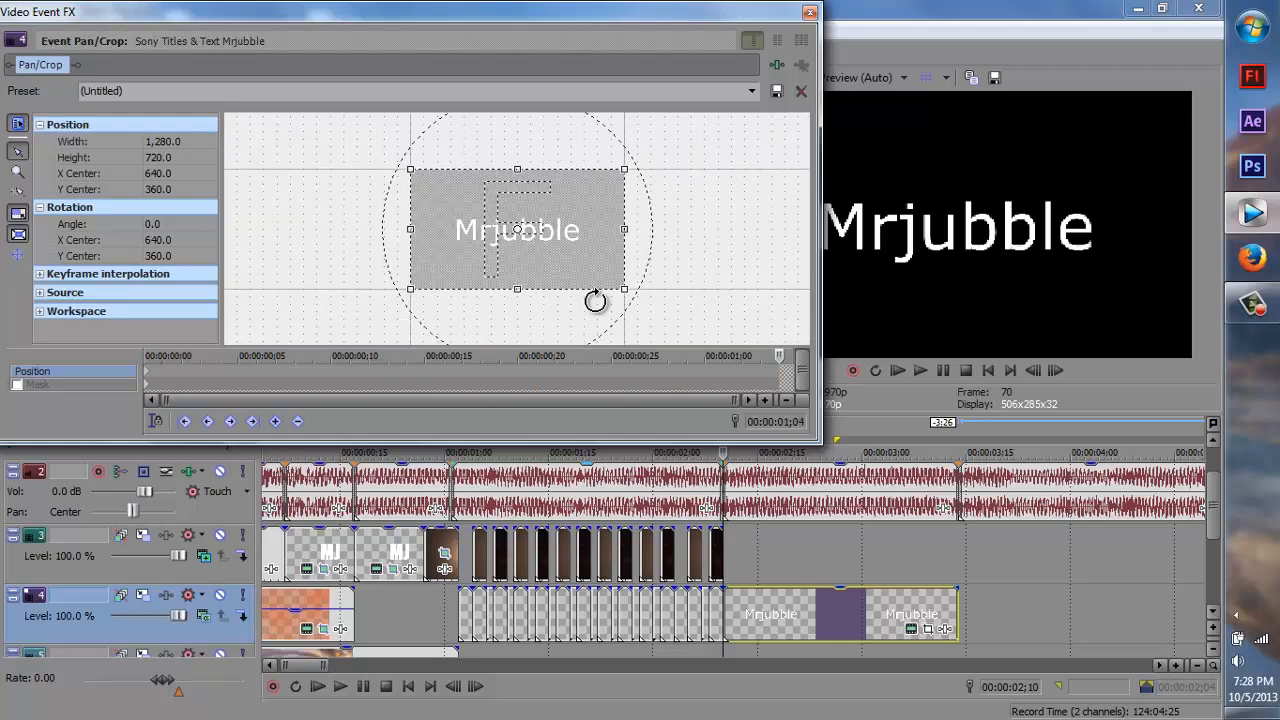
pyautogui.moveTo(627, 288); pyautogui.dragTo(678, 311)
pyautogui.click(810, 12)
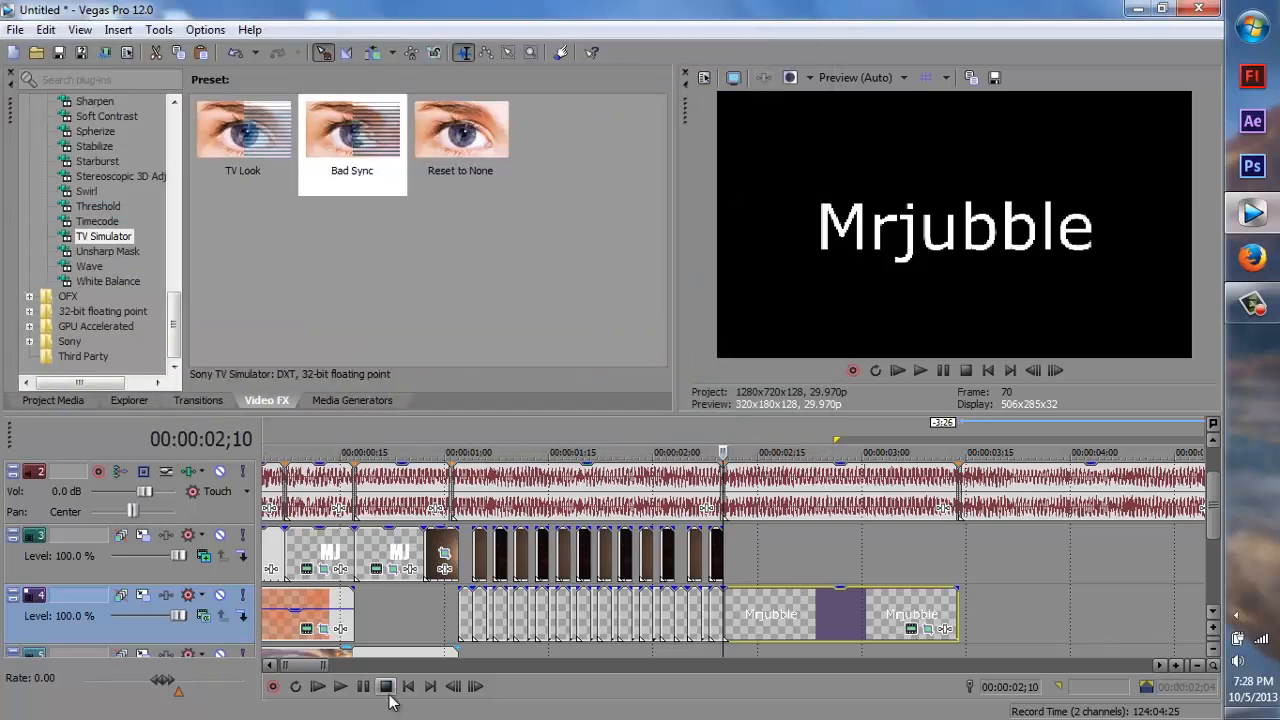
pyautogui.click(342, 688)
pyautogui.click(362, 687)
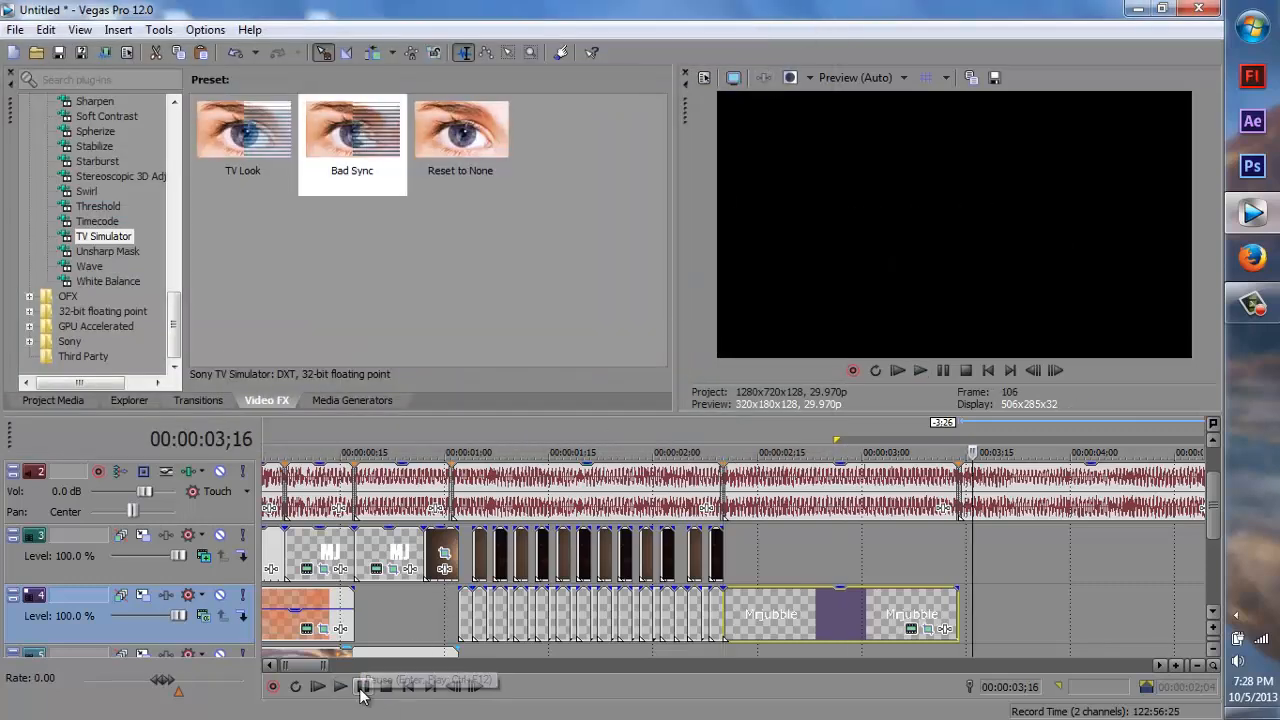
# Play back the reference intro on video track 1 from 1;02 to study its glitching title section.
pyautogui.moveTo(972, 554); pyautogui.dragTo(457, 620)
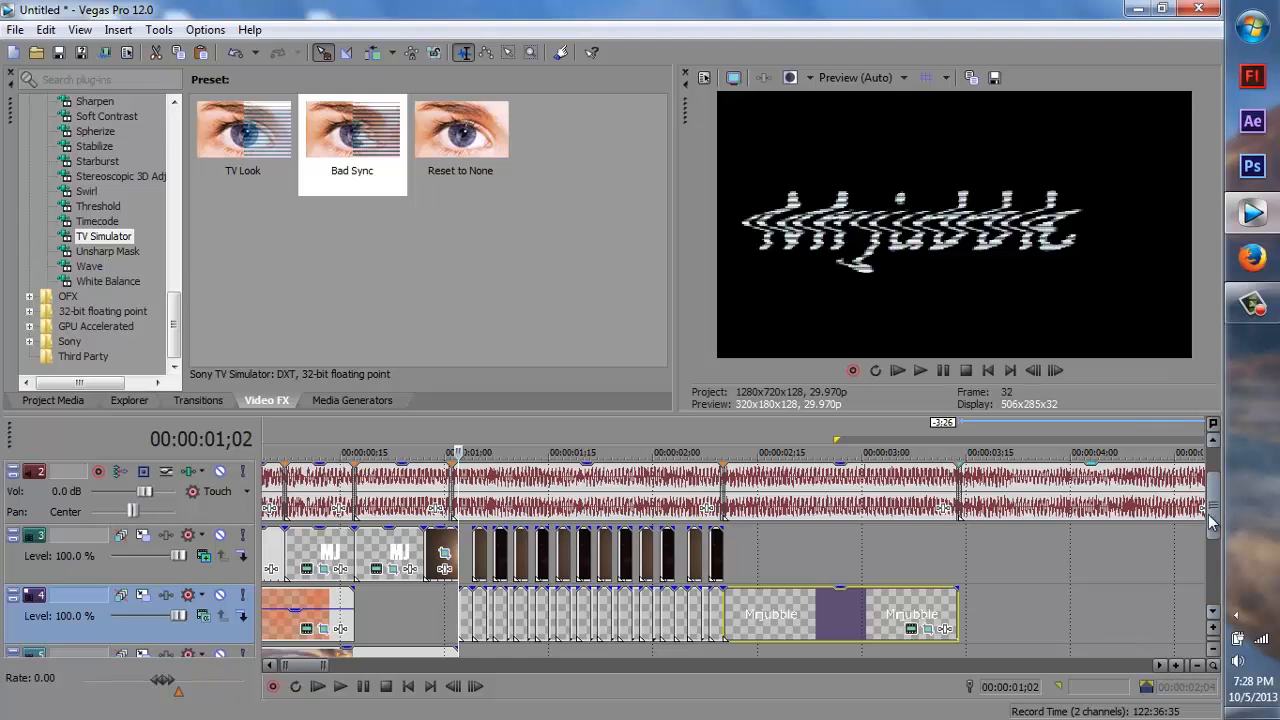
pyautogui.scroll(1, 1213, 520)
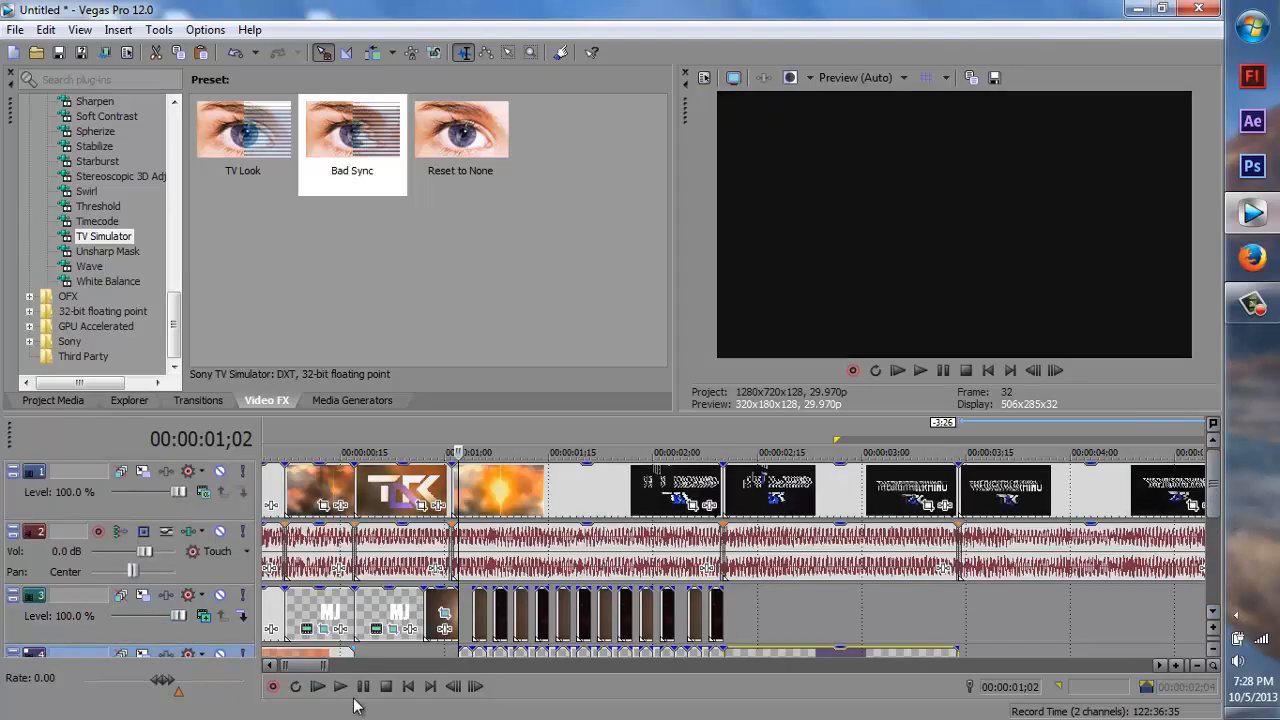
pyautogui.click(340, 686)
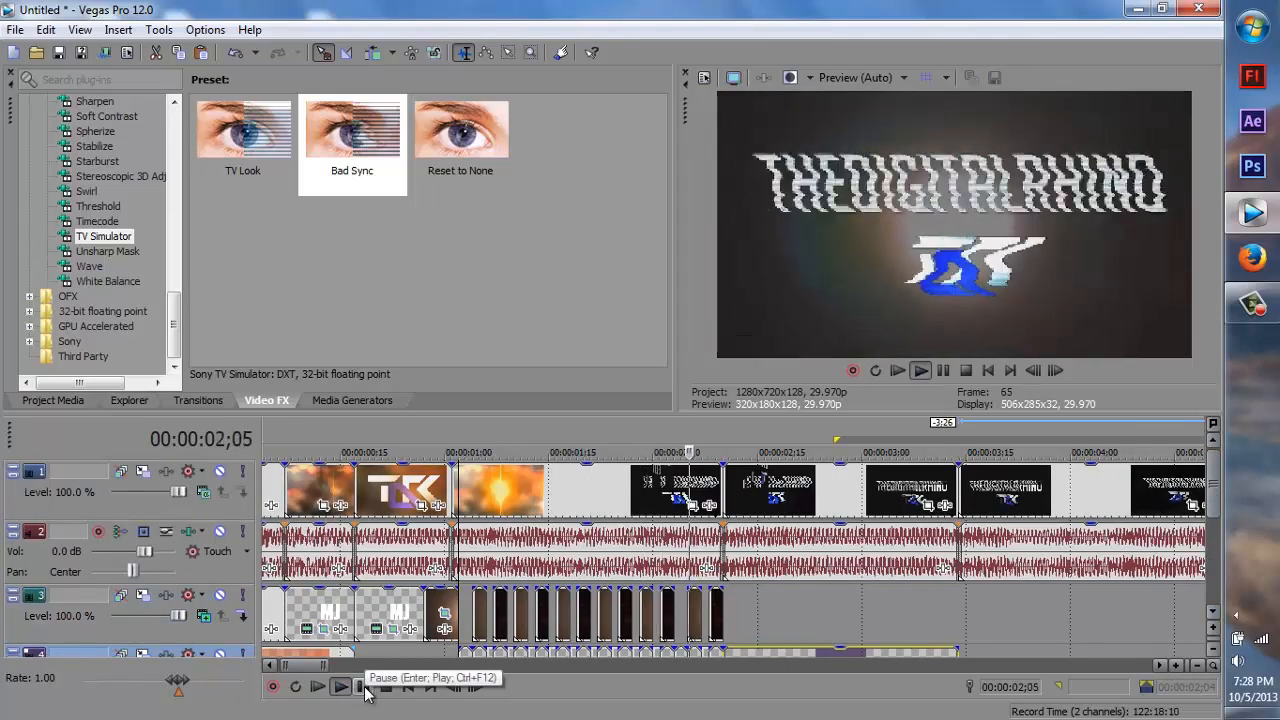
pyautogui.click(363, 687)
pyautogui.click(453, 453)
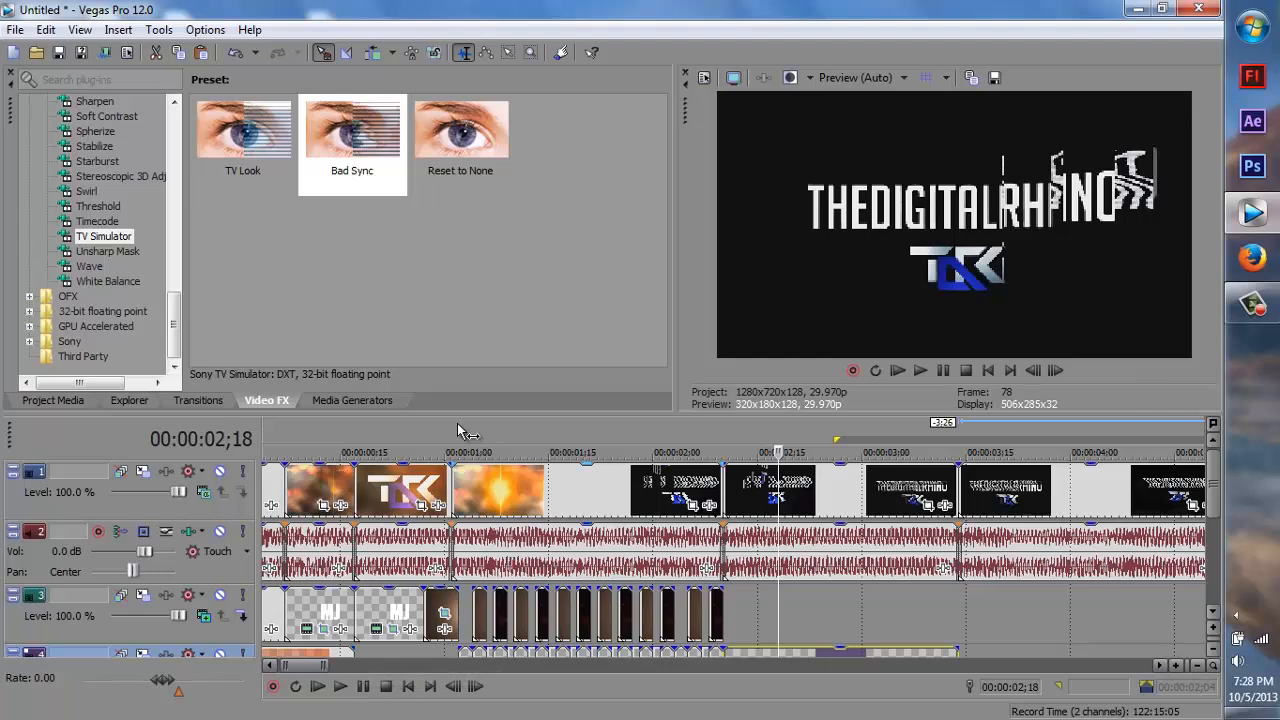
pyautogui.click(458, 423)
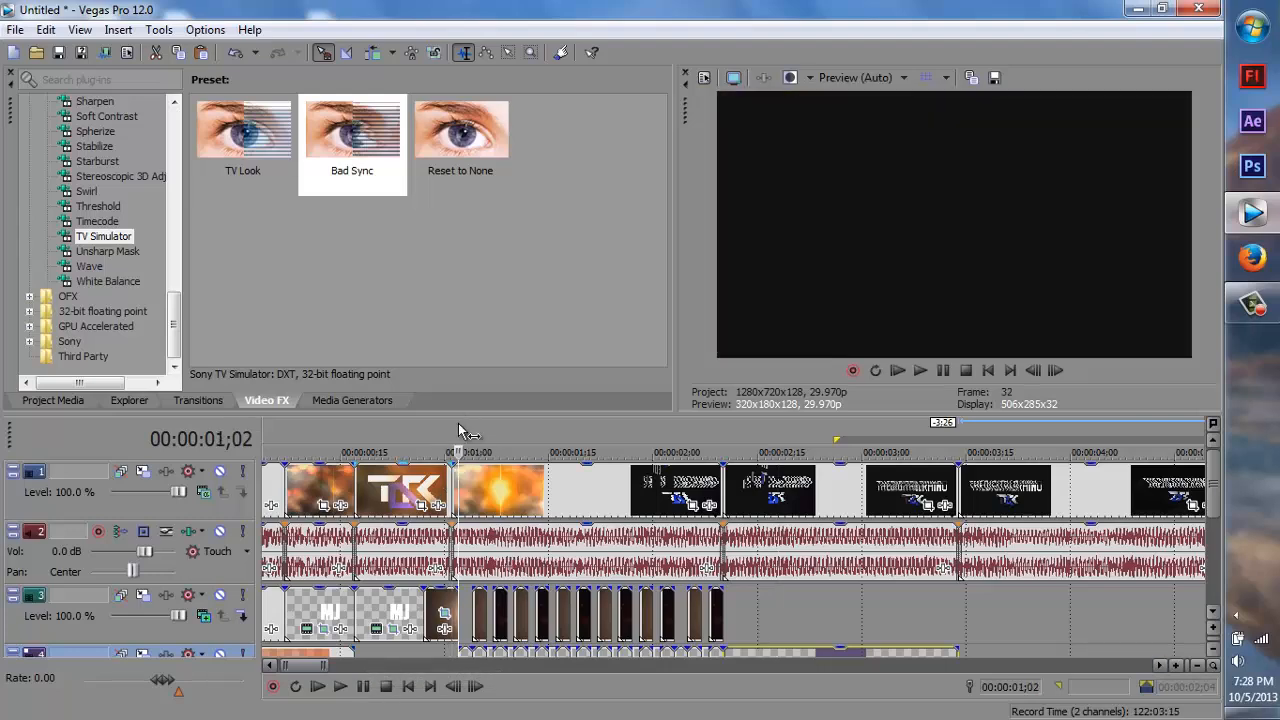
pyautogui.click(362, 690)
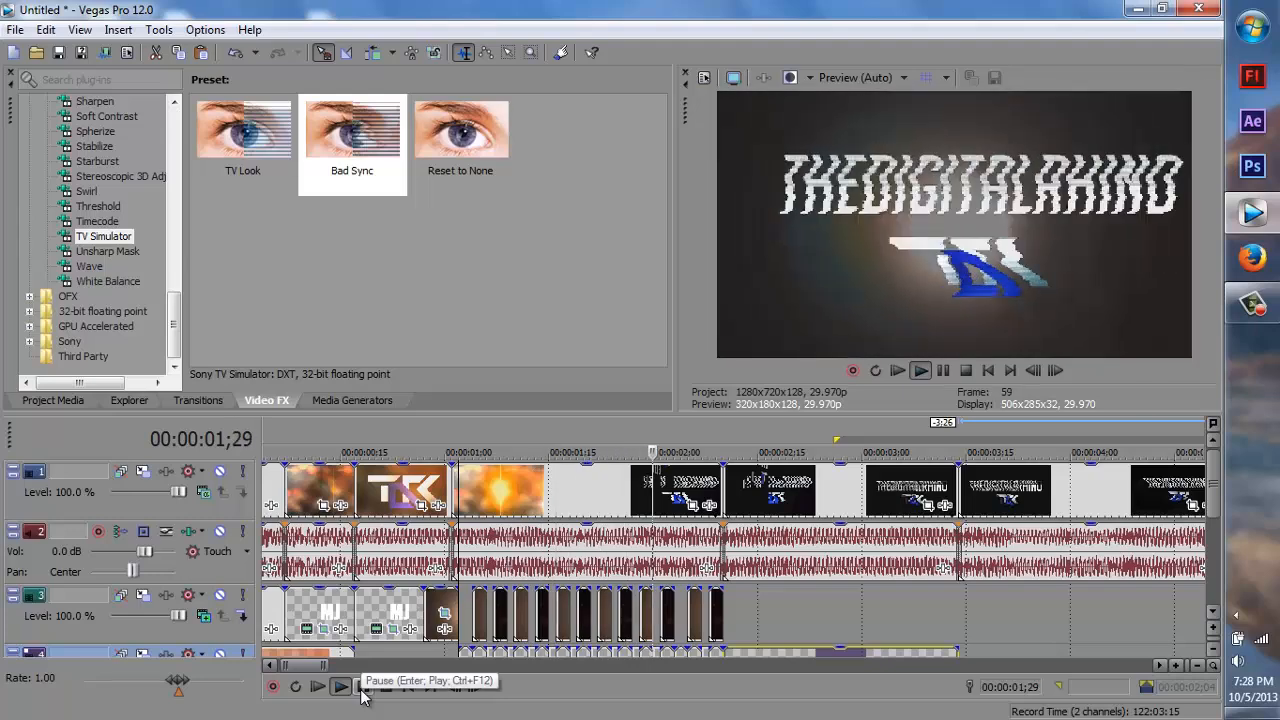
pyautogui.click(362, 690)
# Play back and scrub the glitching title section from 1;02 with video track 1 muted.
pyautogui.moveTo(441, 428); pyautogui.dragTo(454, 433)
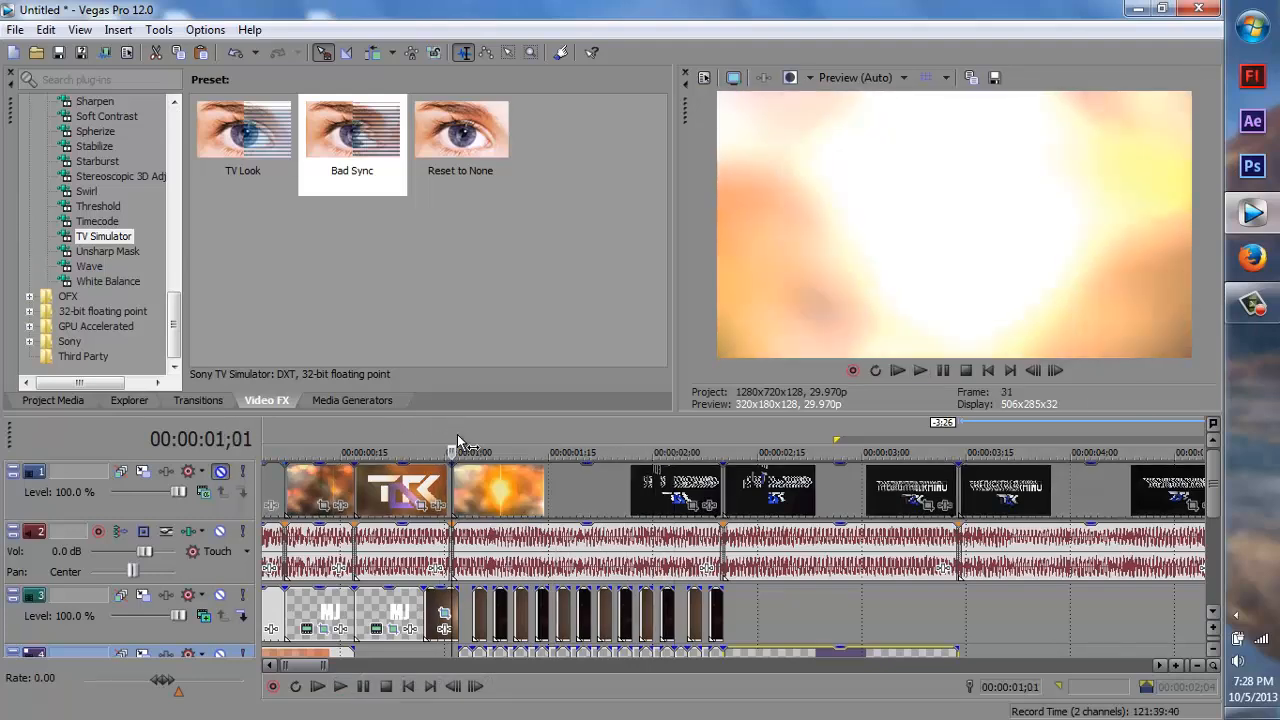
pyautogui.click(463, 445)
pyautogui.click(364, 687)
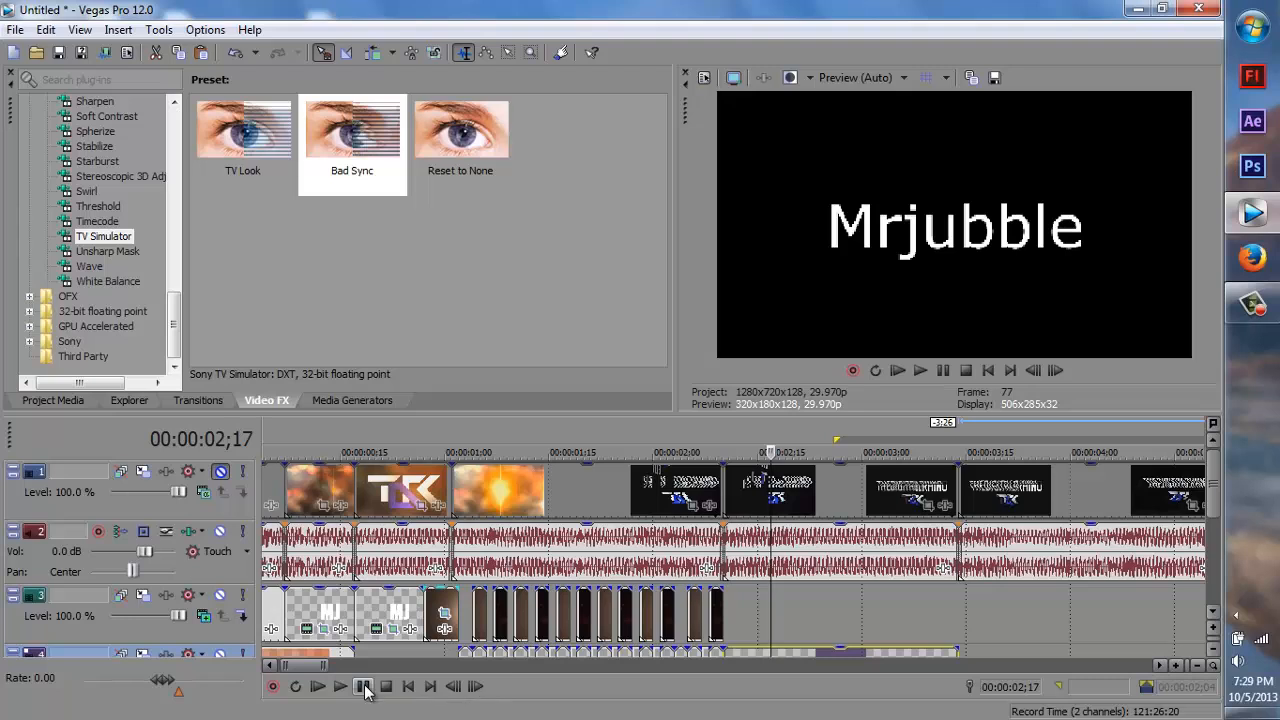
pyautogui.click(494, 440)
pyautogui.moveTo(502, 432); pyautogui.dragTo(648, 426)
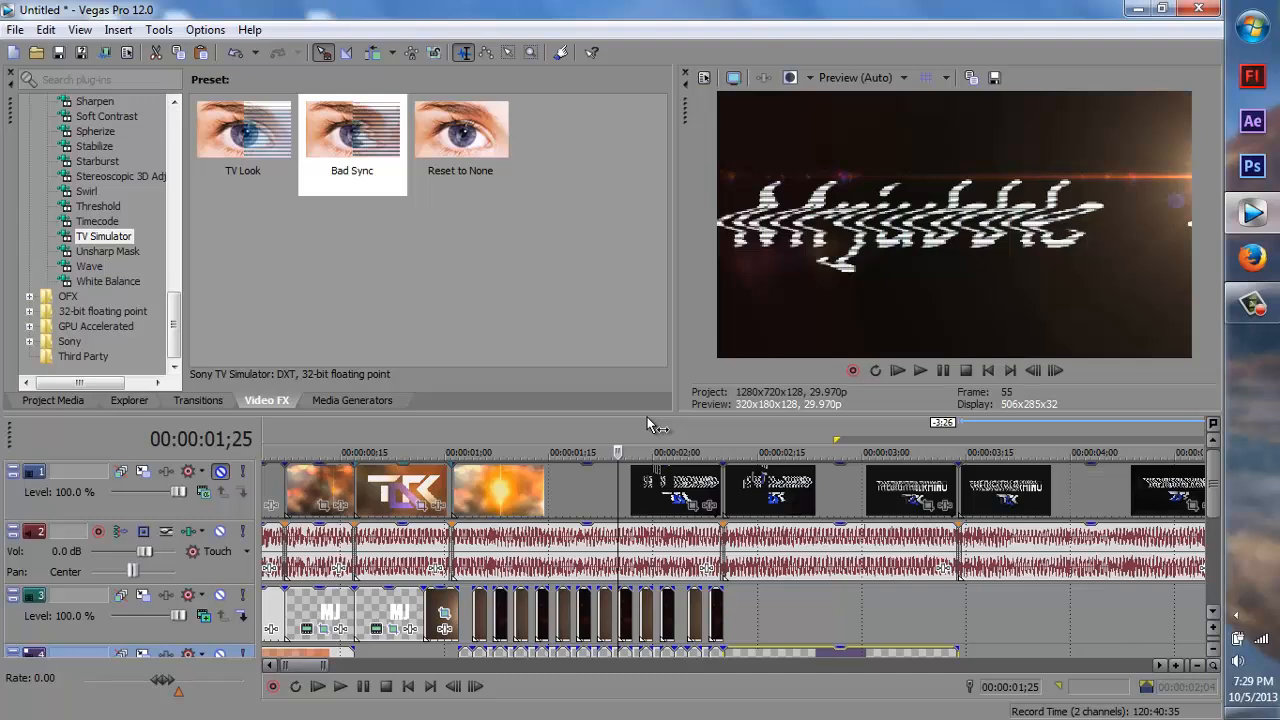
# Compare the frame at 1;25 with the reference intro by toggling the mute of video track 1.
pyautogui.scroll(3, 555, 500)
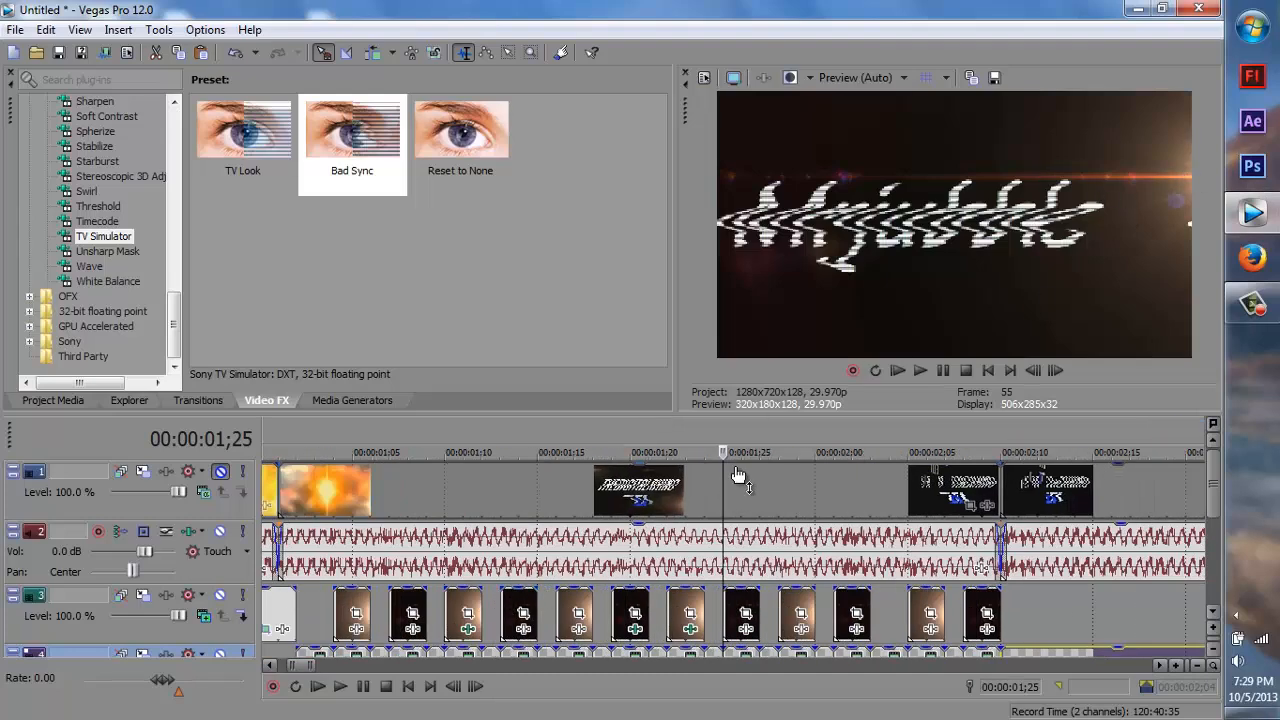
pyautogui.click(223, 473)
pyautogui.click(221, 472)
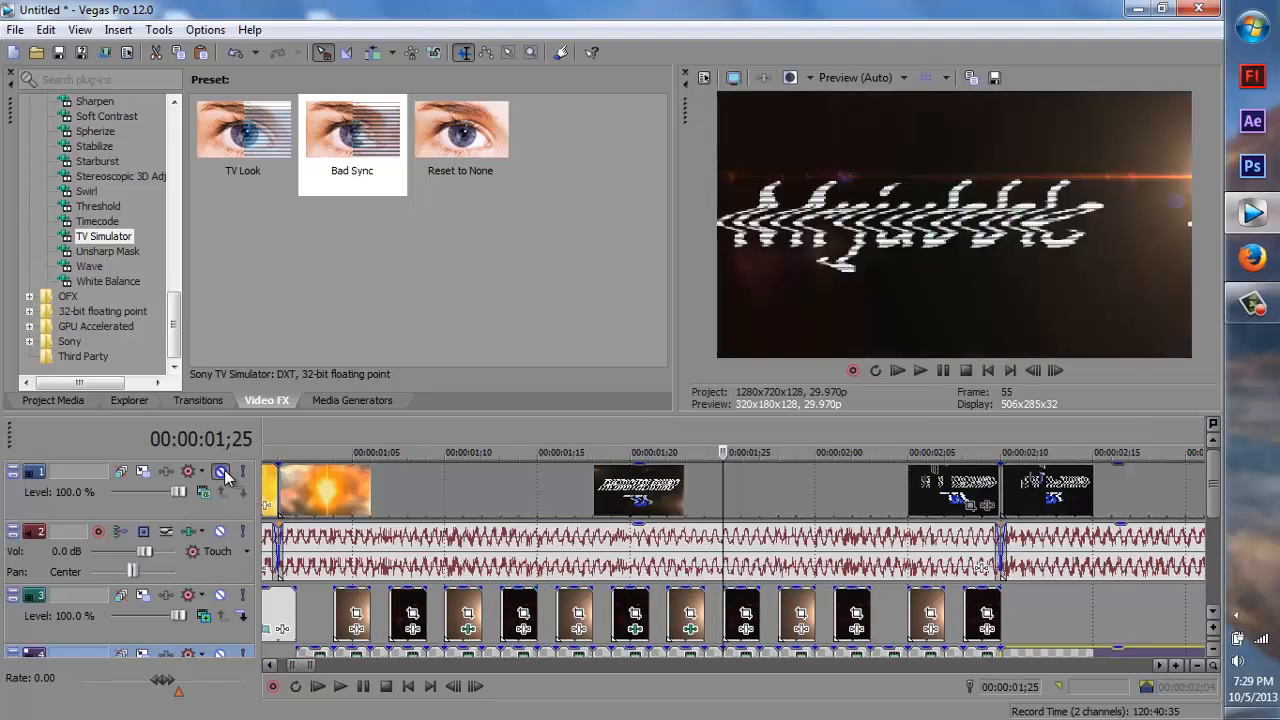
pyautogui.click(221, 472)
# Compare the frame at 1;17 with the reference intro, leaving video track 1 muted.
pyautogui.click(586, 436)
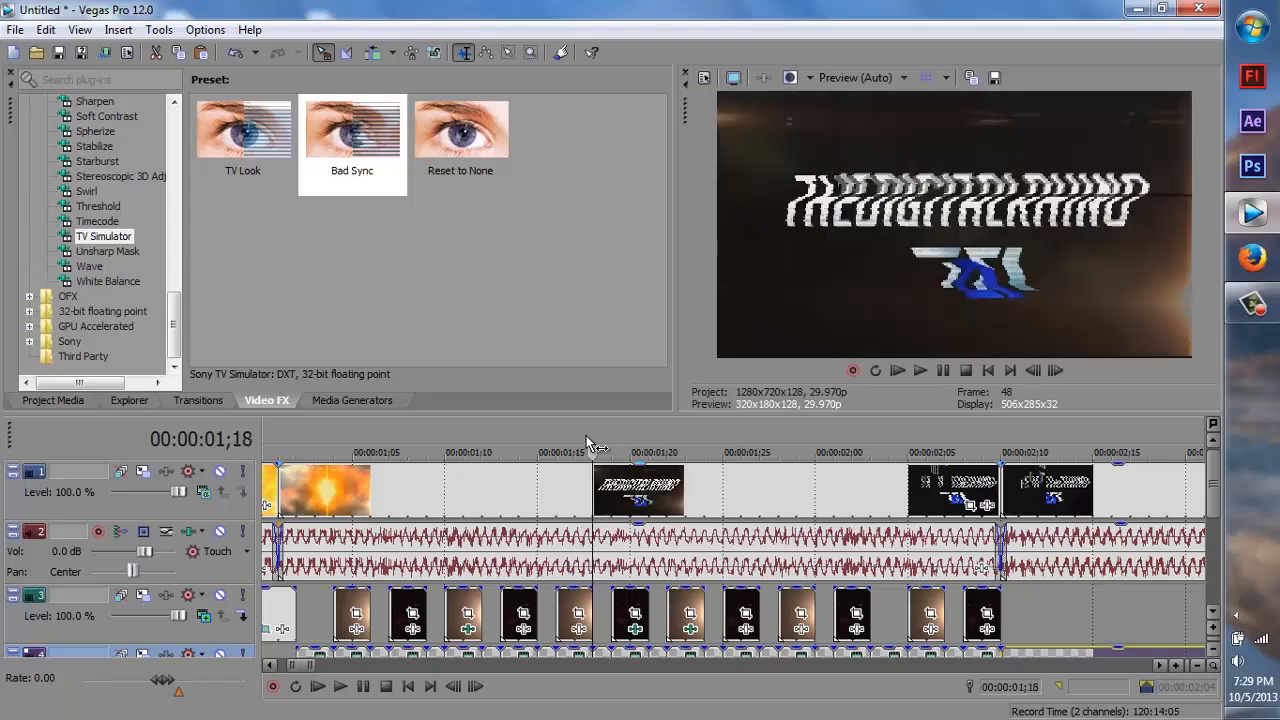
pyautogui.click(579, 428)
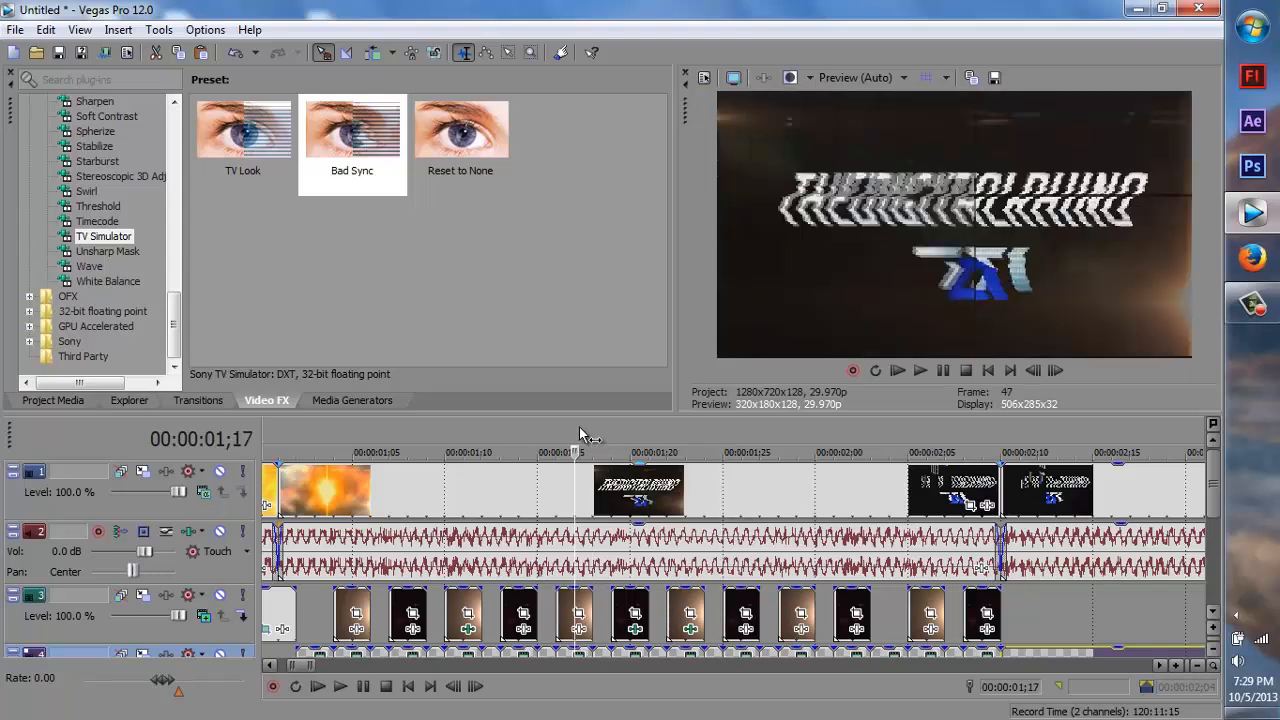
pyautogui.click(221, 471)
pyautogui.click(221, 471)
pyautogui.click(221, 471)
pyautogui.click(216, 475)
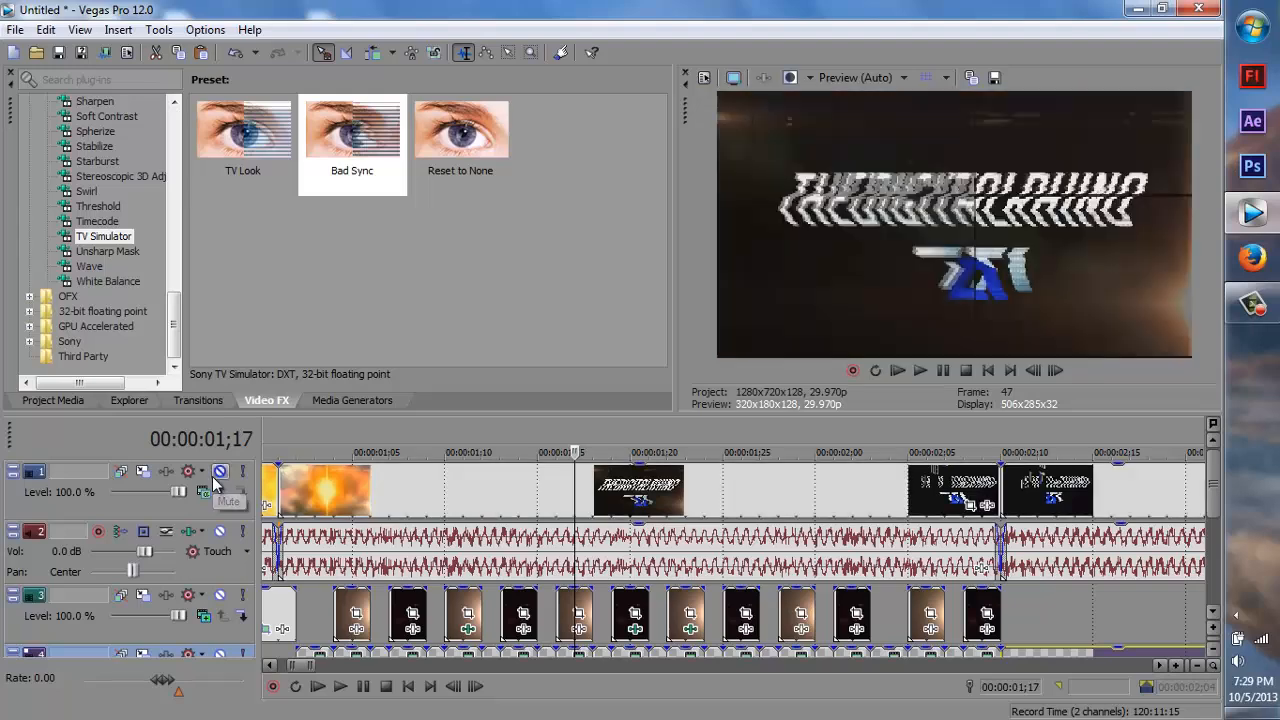
pyautogui.click(216, 475)
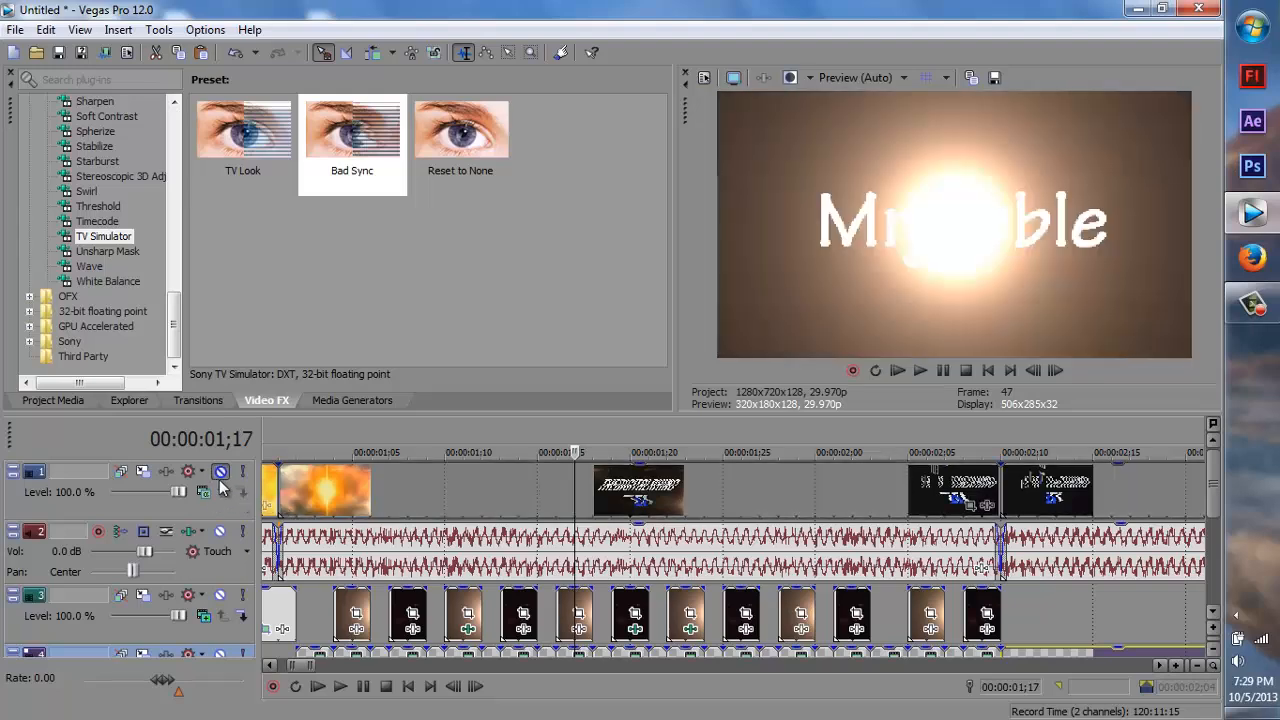
pyautogui.click(220, 472)
pyautogui.scroll(-3, 588, 620)
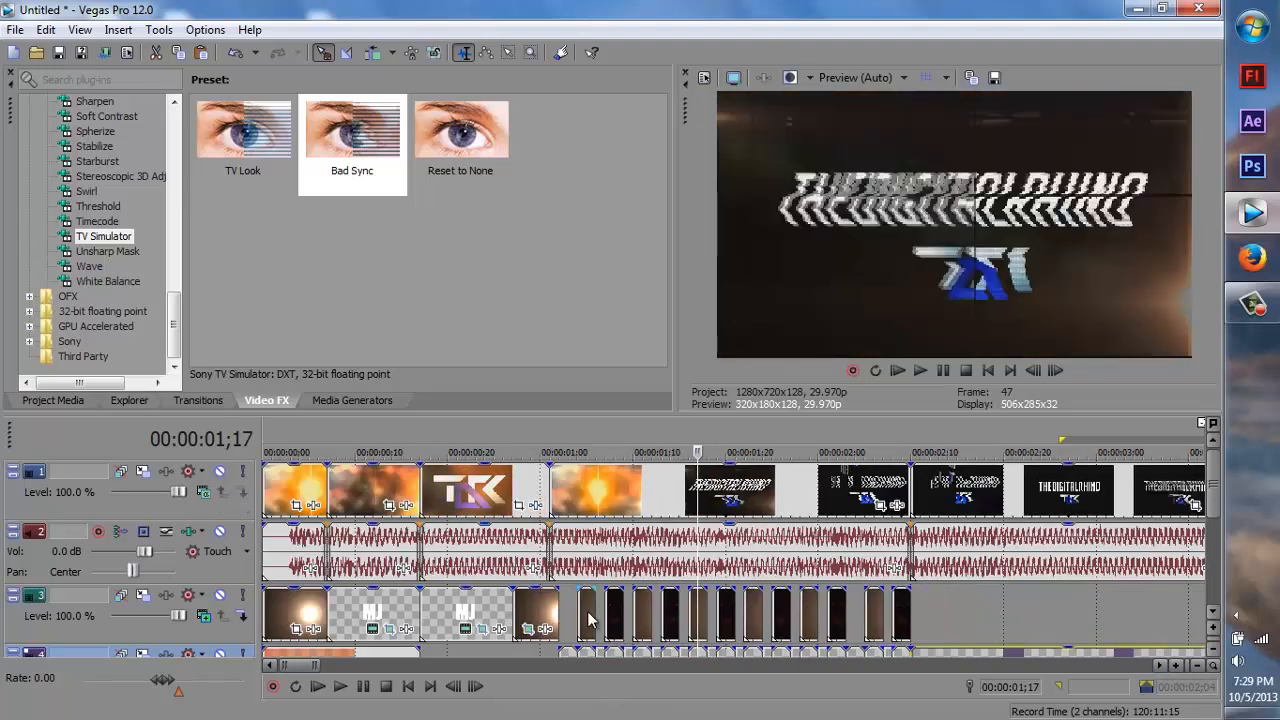
pyautogui.moveTo(1212, 487)
pyautogui.mouseDown()
pyautogui.moveTo(1210, 512)
pyautogui.moveTo(1212, 490)
pyautogui.mouseUp()
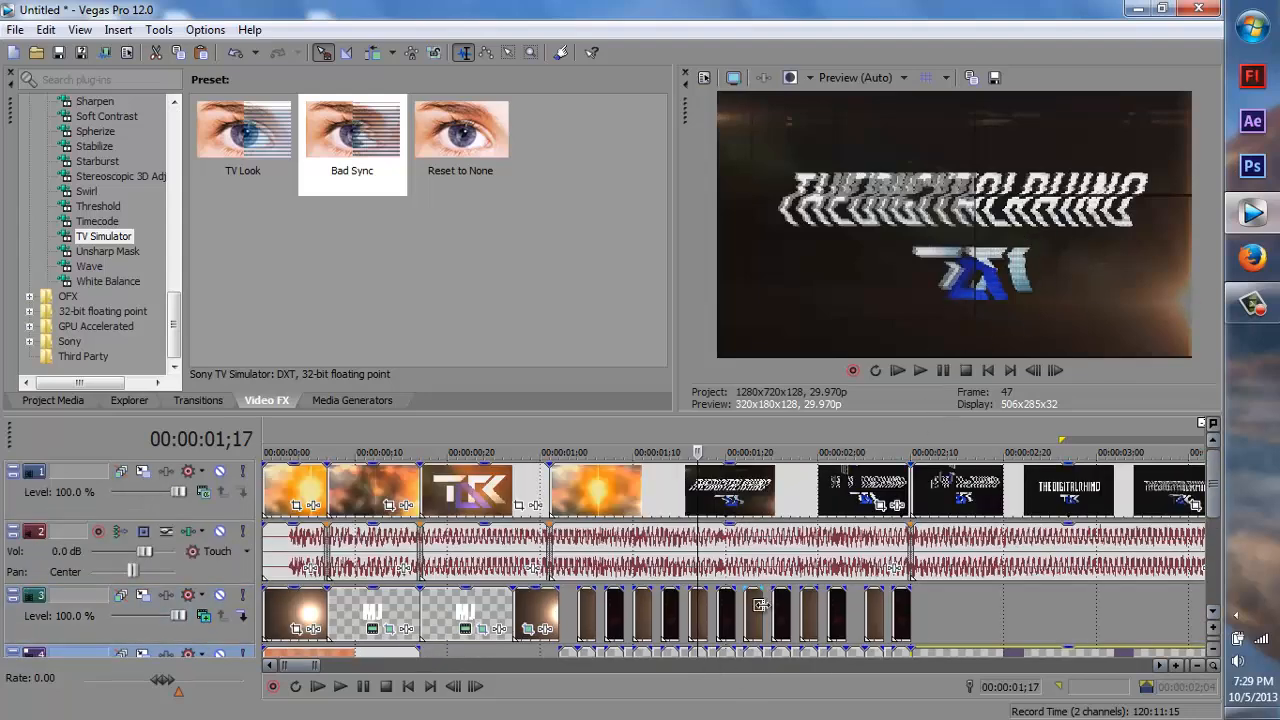
pyautogui.click(220, 471)
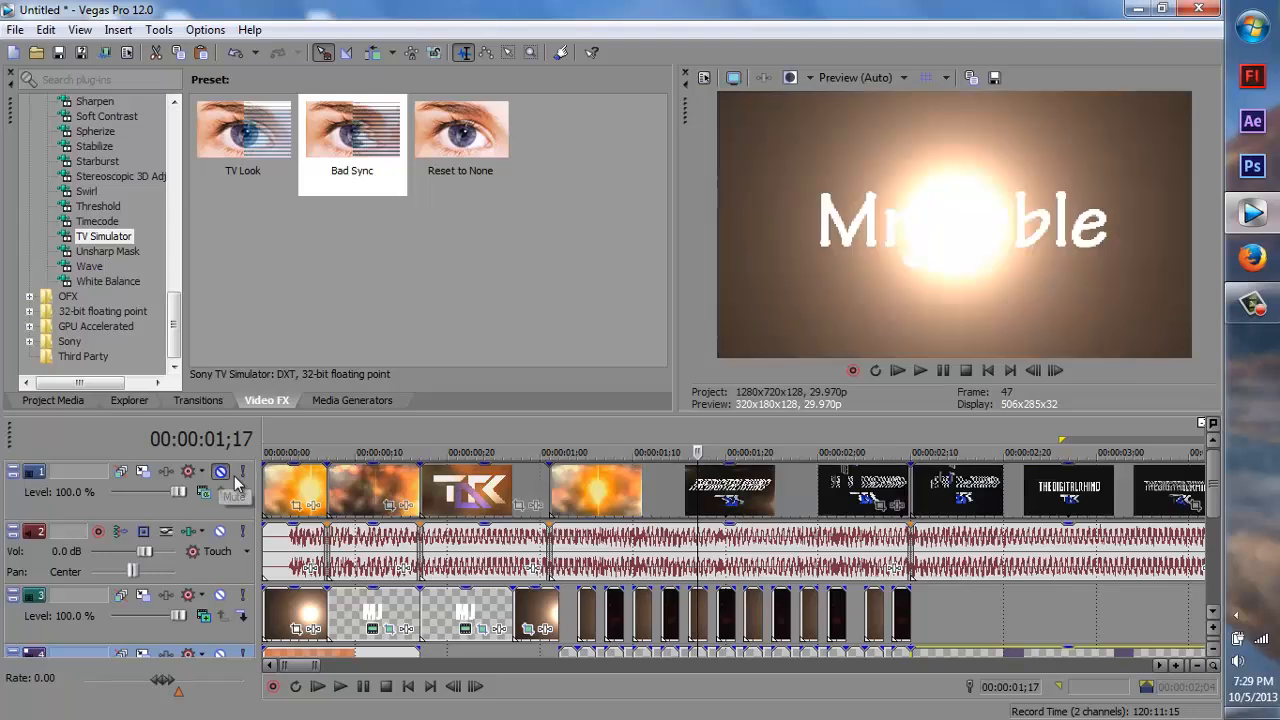
# Place the playhead at 3;14, where the new title event ends.
pyautogui.moveTo(700, 505); pyautogui.dragTo(764, 495)
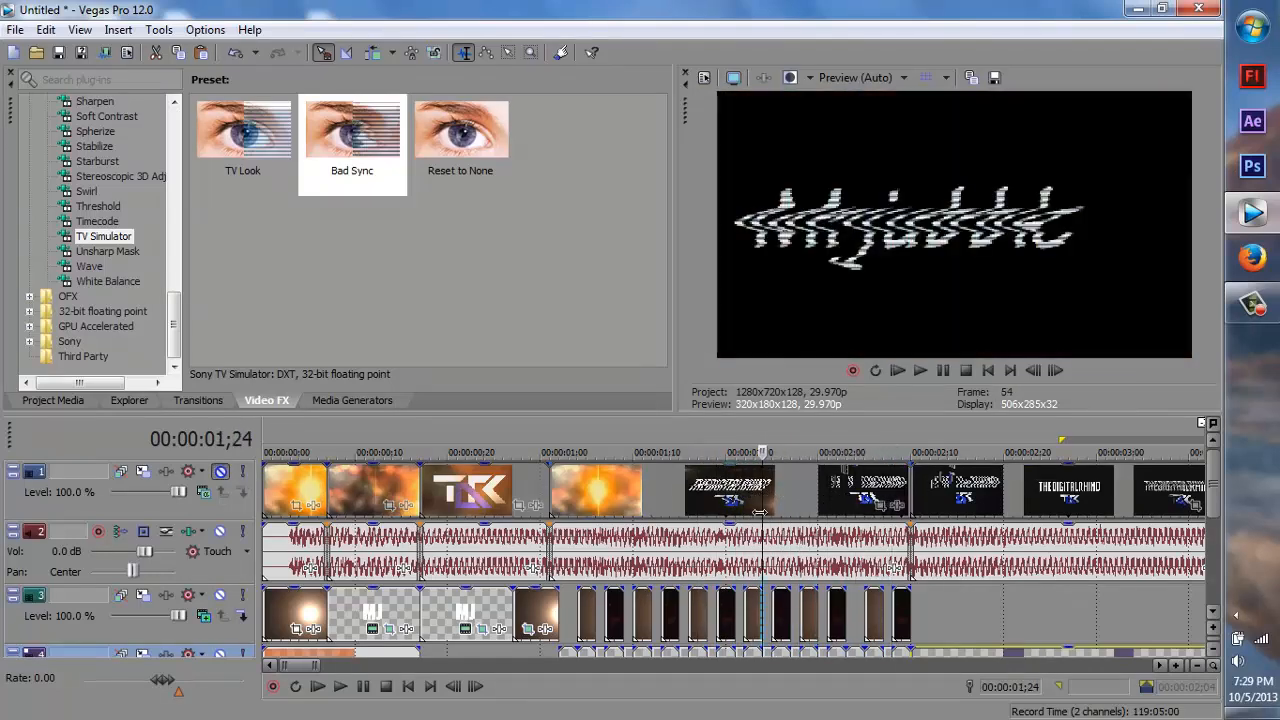
pyautogui.scroll(-2, 793, 537)
pyautogui.scroll(-1, 793, 537)
pyautogui.click(558, 445)
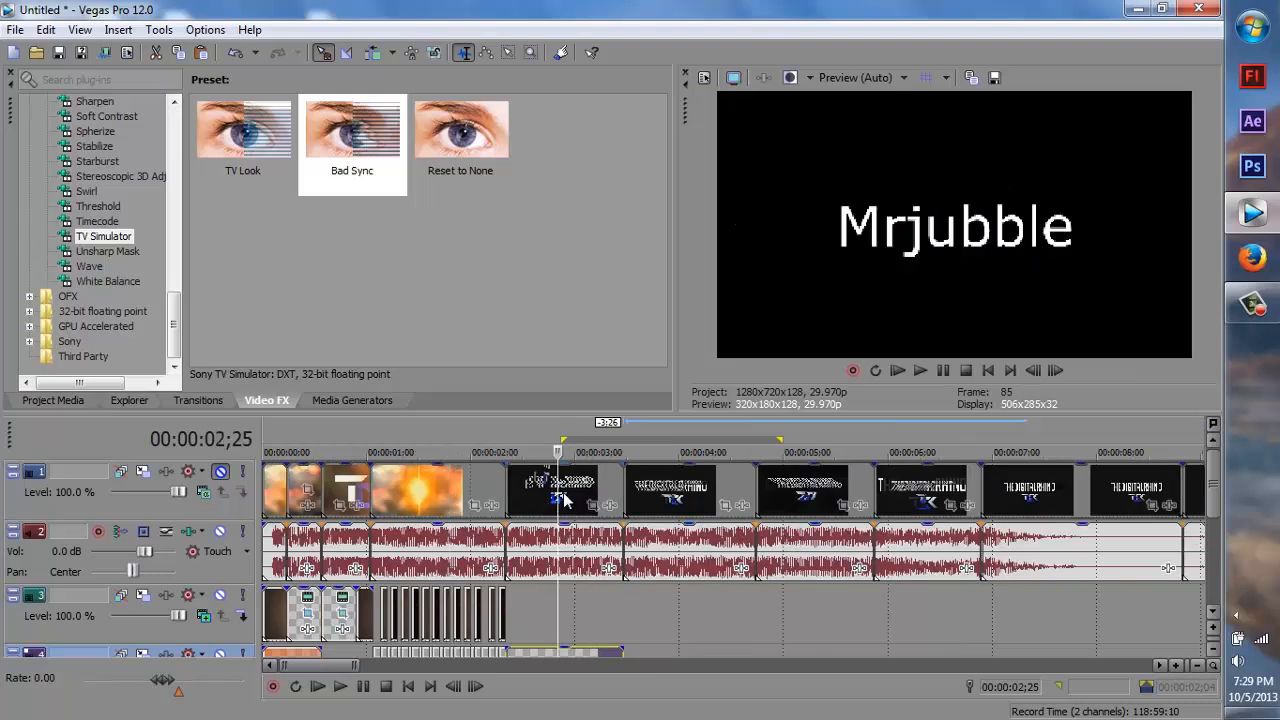
pyautogui.moveTo(558, 490); pyautogui.dragTo(623, 530)
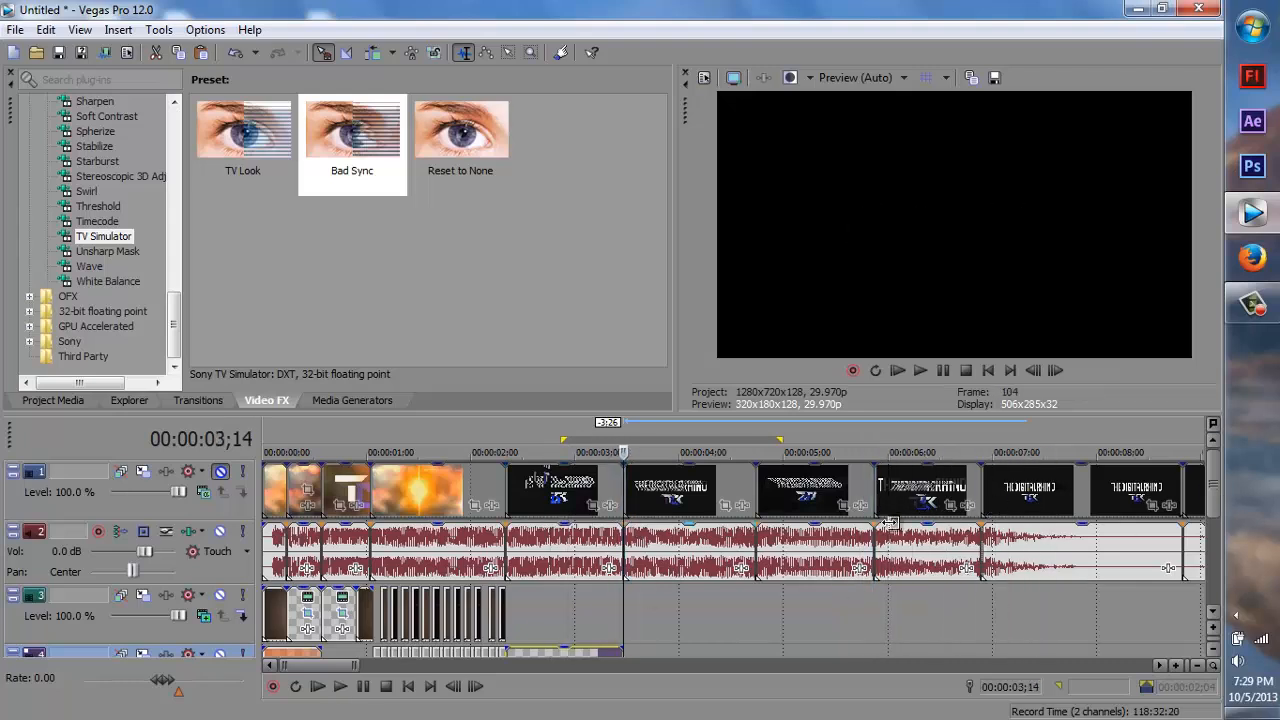
# Select and copy all short glitching title events on track 4 and flare events on track 3 between about 1;02 and 2;09.
pyautogui.moveTo(1213, 478); pyautogui.dragTo(1227, 498)
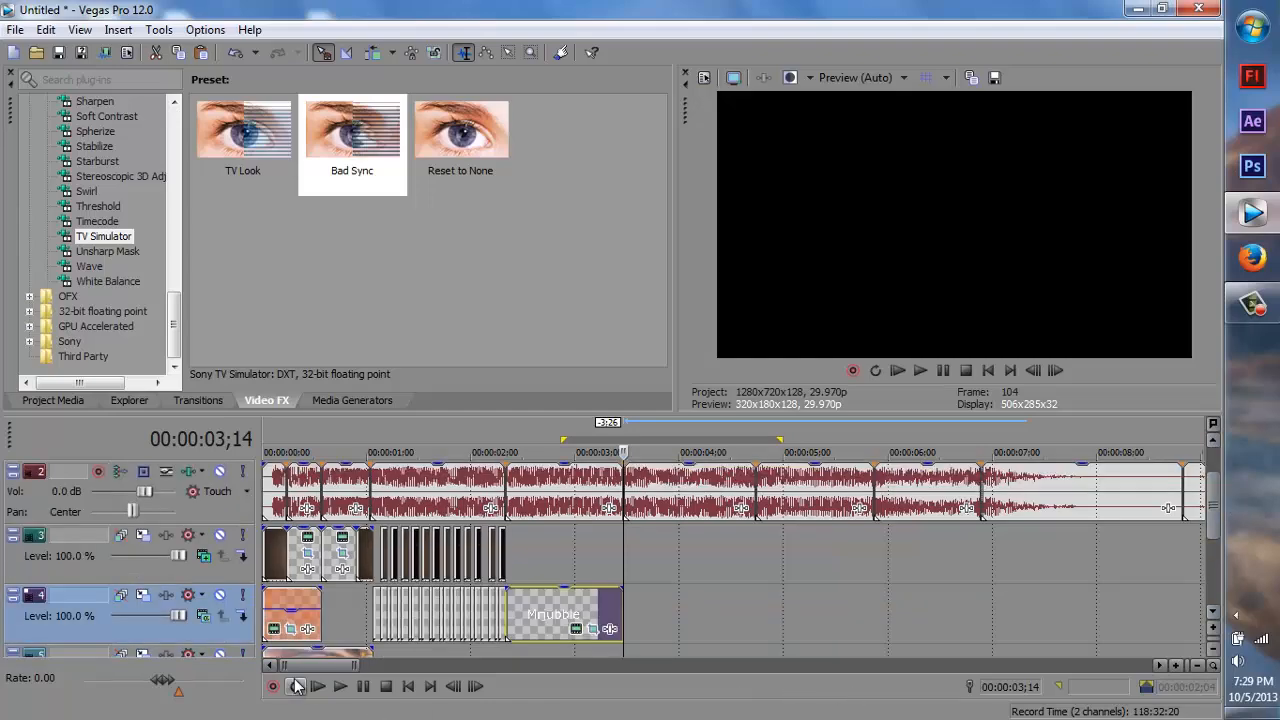
pyautogui.moveTo(354, 665); pyautogui.dragTo(298, 669)
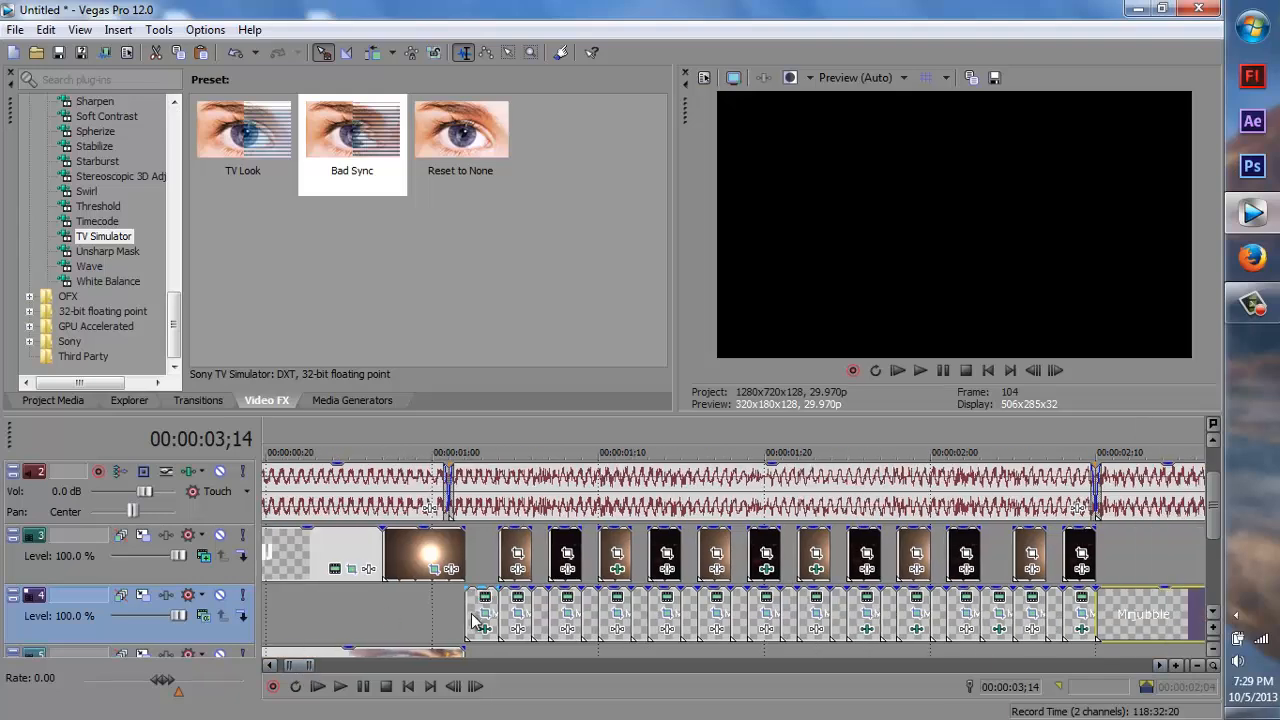
pyautogui.click(517, 612)
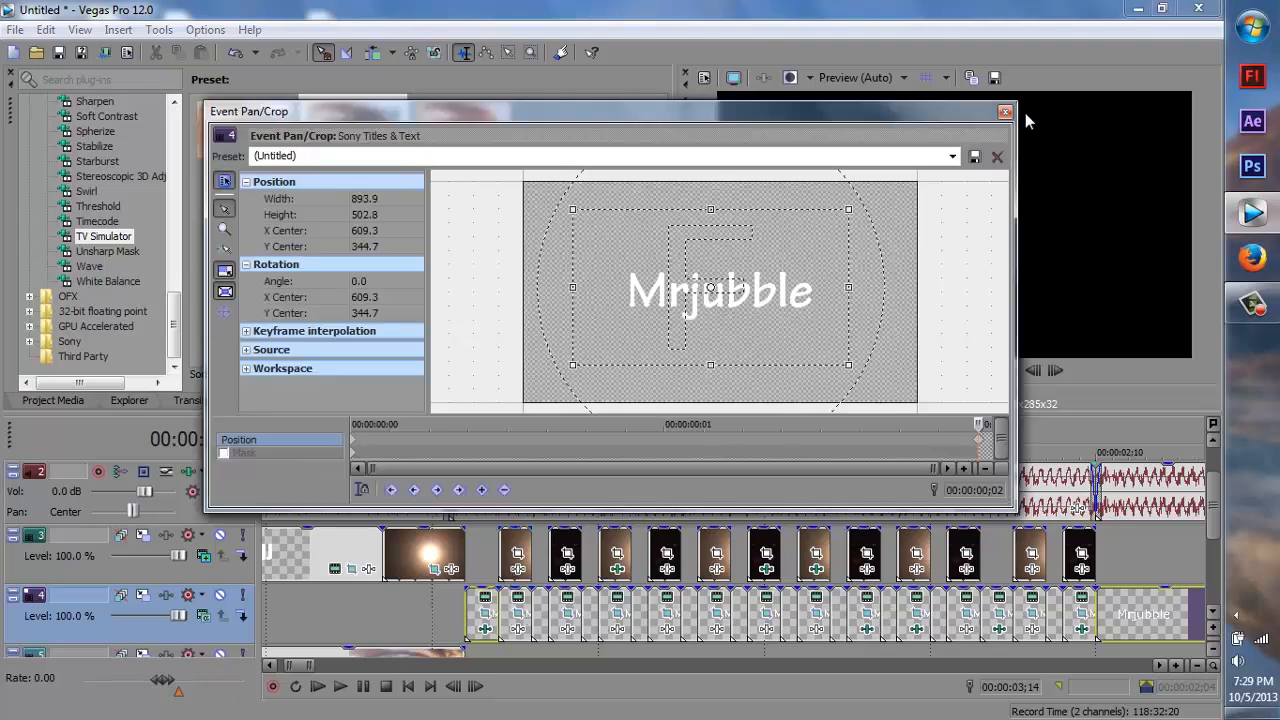
pyautogui.click(1008, 112)
pyautogui.keyDown('ctrl'); pyautogui.click(511, 612); pyautogui.keyUp('ctrl')
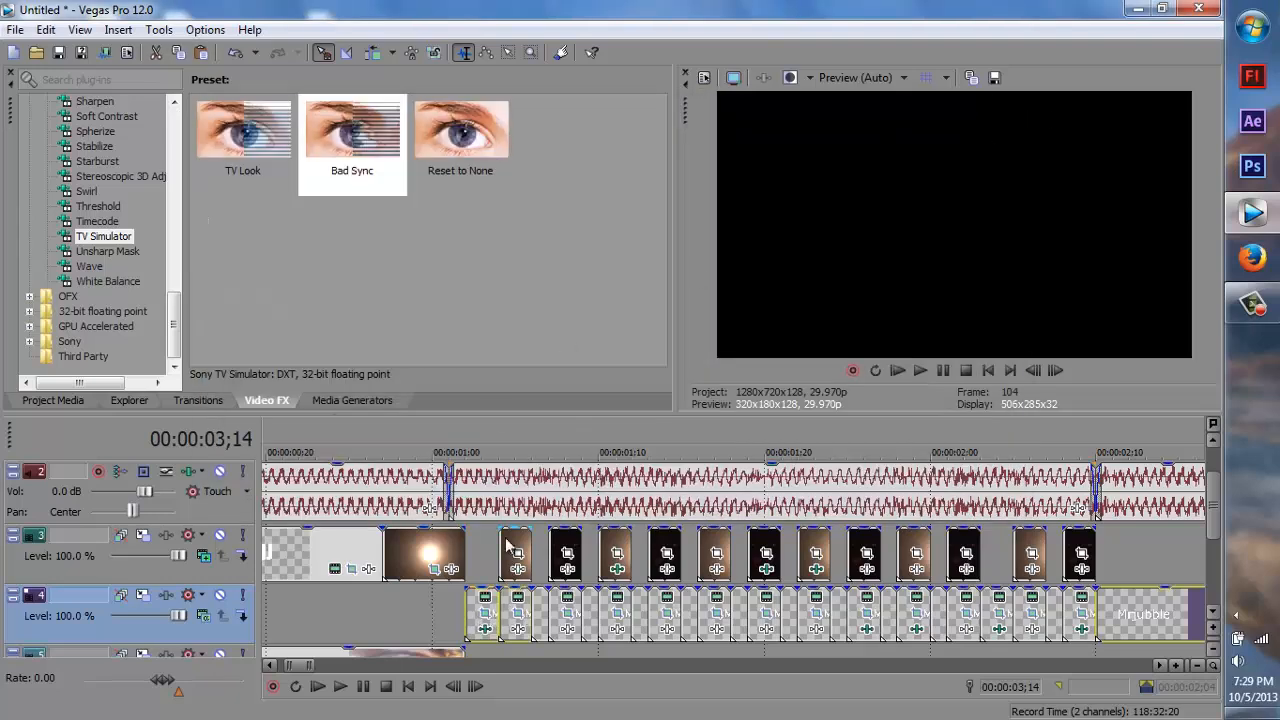
pyautogui.keyDown('ctrl'); pyautogui.click(558, 610); pyautogui.keyUp('ctrl')
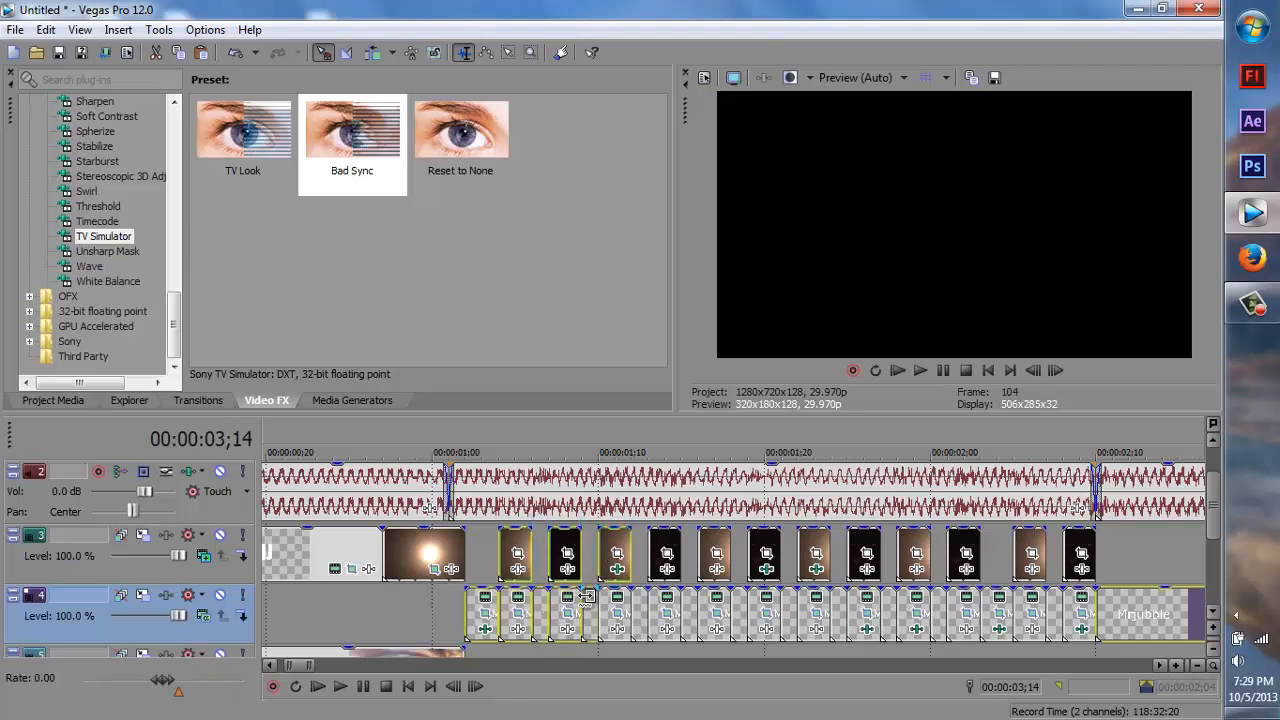
pyautogui.keyDown('ctrl'); pyautogui.click(614, 607); pyautogui.keyUp('ctrl')
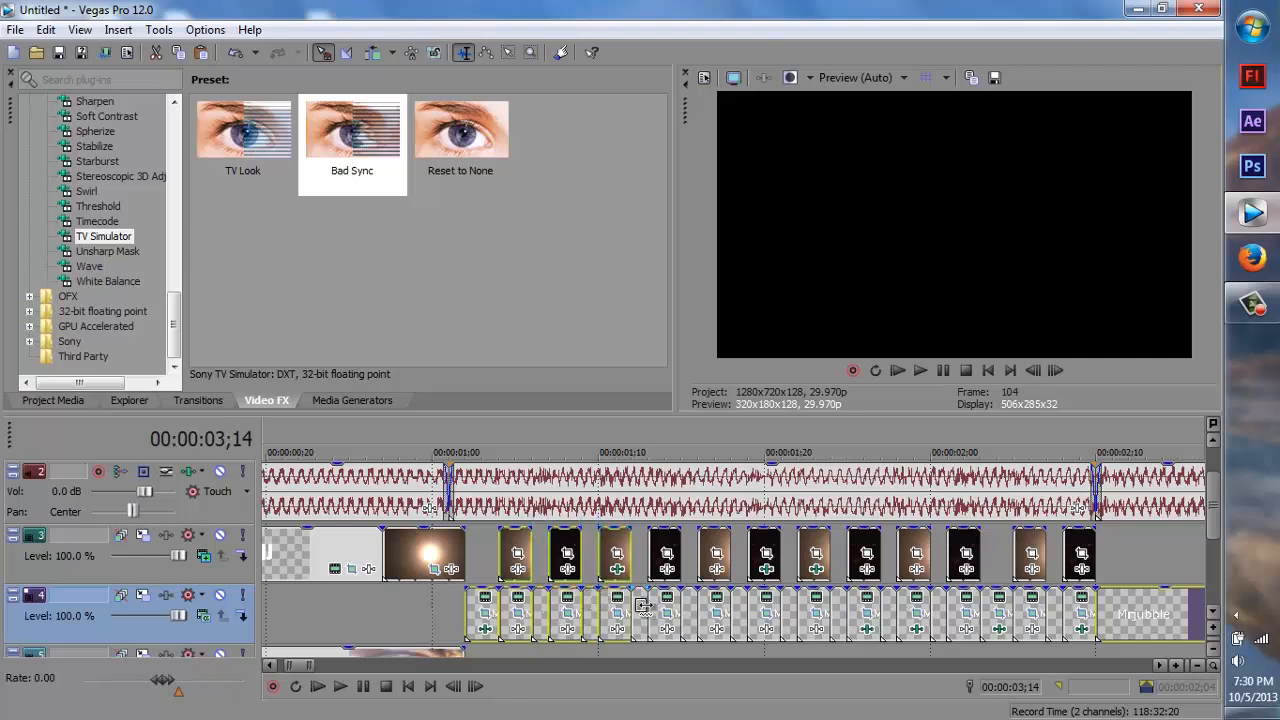
pyautogui.keyDown('ctrl'); pyautogui.click(663, 545); pyautogui.keyUp('ctrl')
pyautogui.keyDown('ctrl'); pyautogui.click(667, 605); pyautogui.keyUp('ctrl')
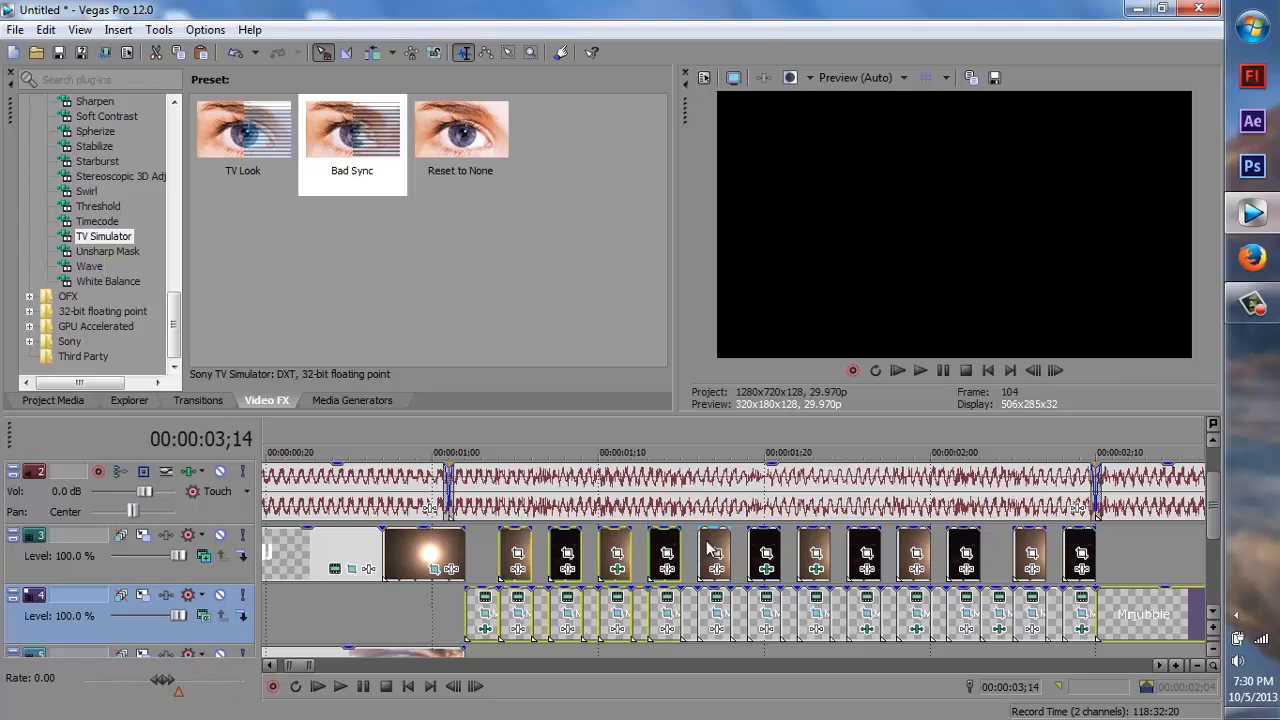
pyautogui.keyDown('ctrl'); pyautogui.click(708, 605); pyautogui.keyUp('ctrl')
pyautogui.keyDown('ctrl'); pyautogui.click(762, 550); pyautogui.keyUp('ctrl')
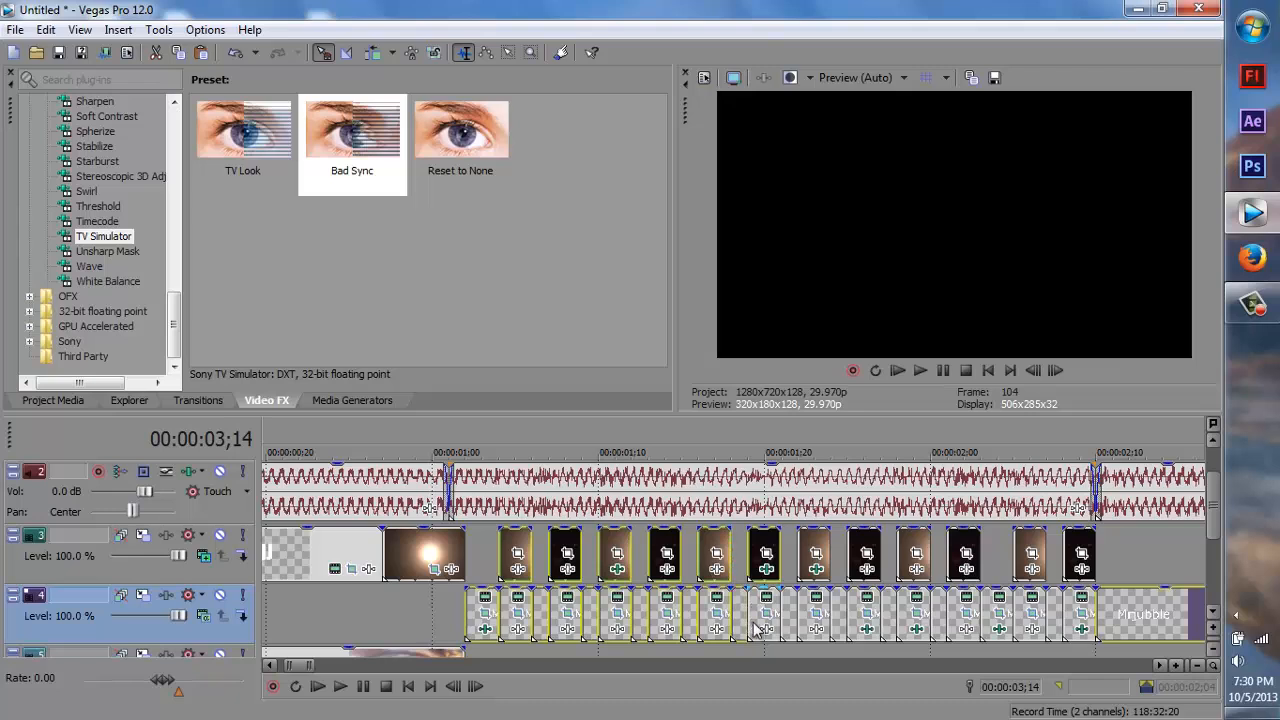
pyautogui.keyDown('ctrl'); pyautogui.click(808, 609); pyautogui.keyUp('ctrl')
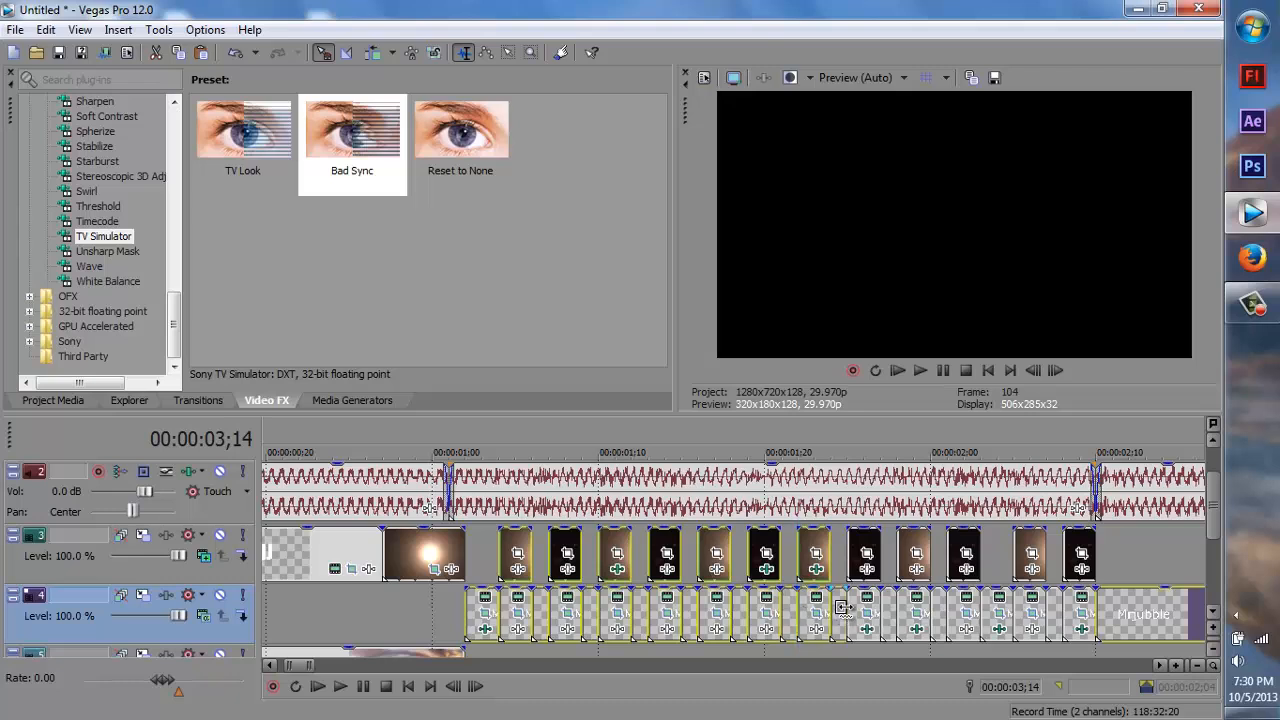
pyautogui.keyDown('ctrl'); pyautogui.click(854, 570); pyautogui.keyUp('ctrl')
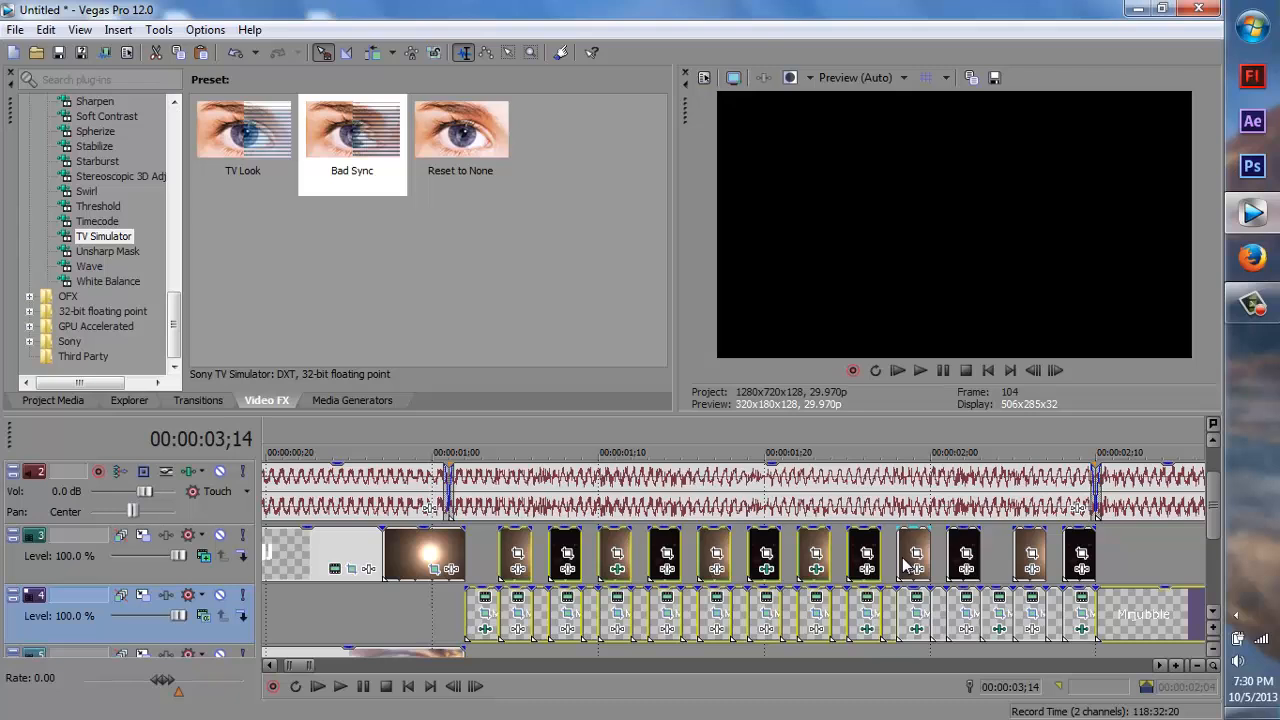
pyautogui.keyDown('ctrl'); pyautogui.click(910, 566); pyautogui.keyUp('ctrl')
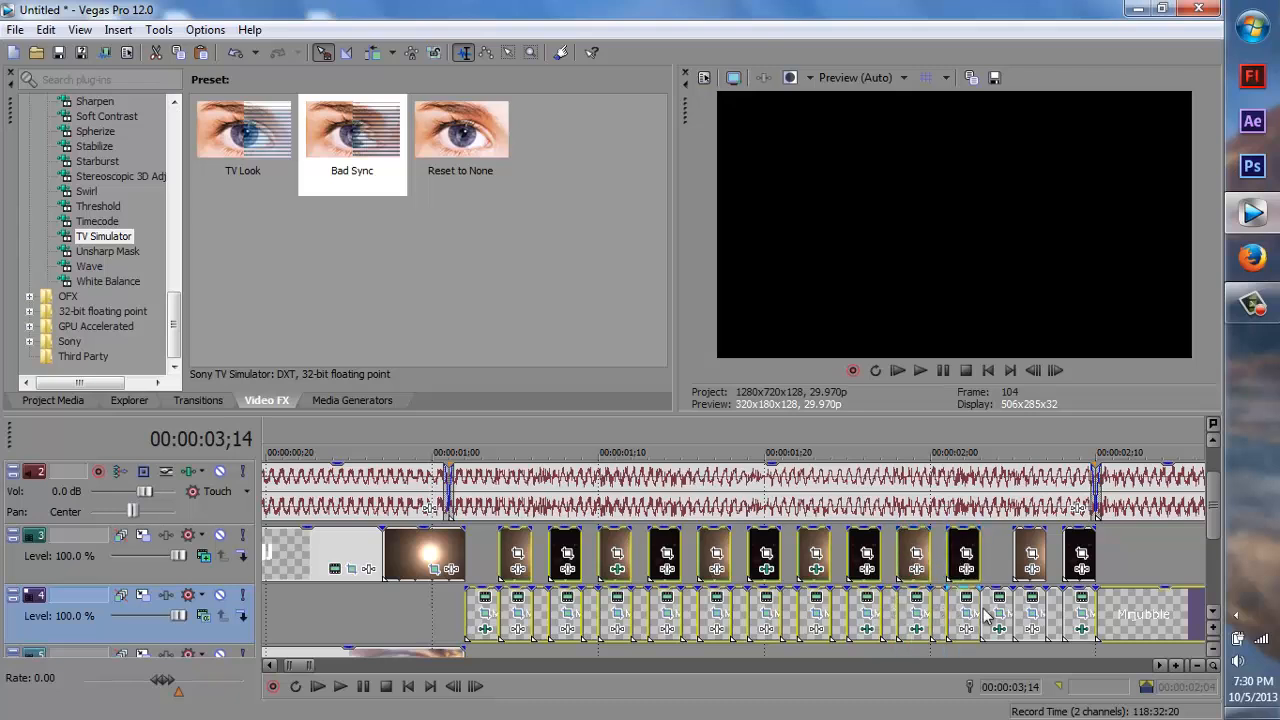
pyautogui.keyDown('ctrl'); pyautogui.click(1027, 553); pyautogui.keyUp('ctrl')
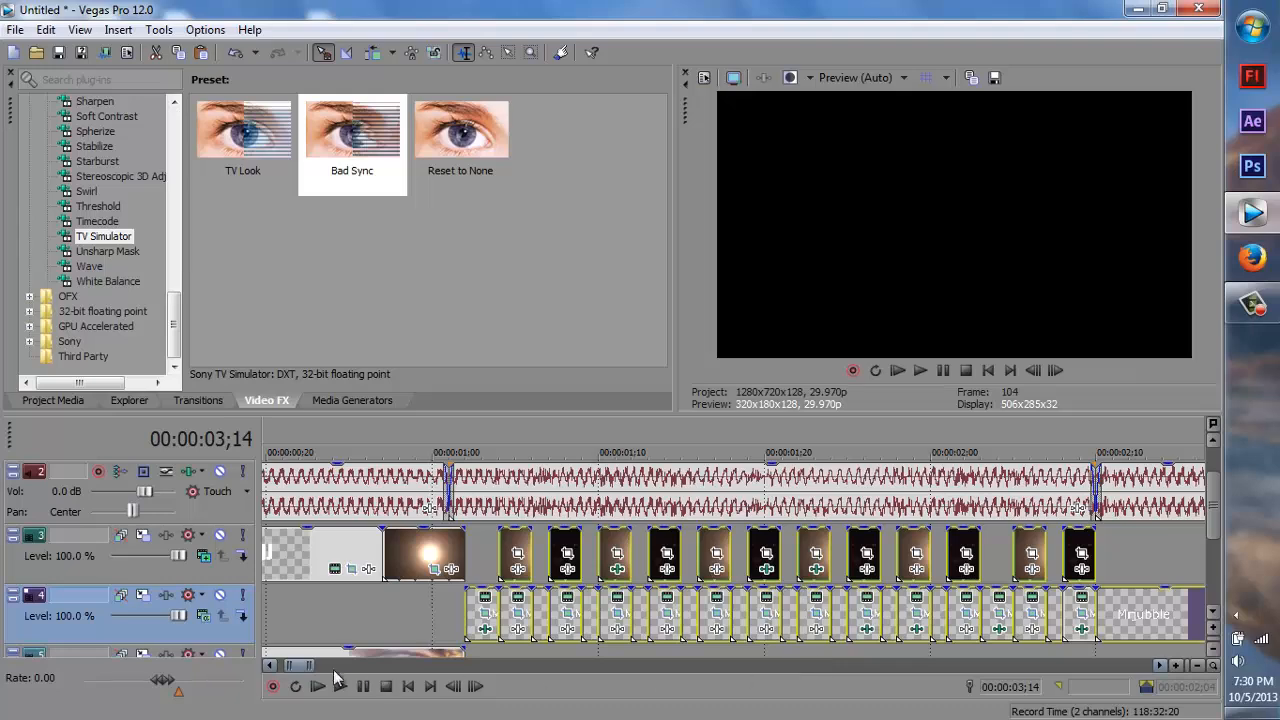
pyautogui.scroll(-2, 315, 664)
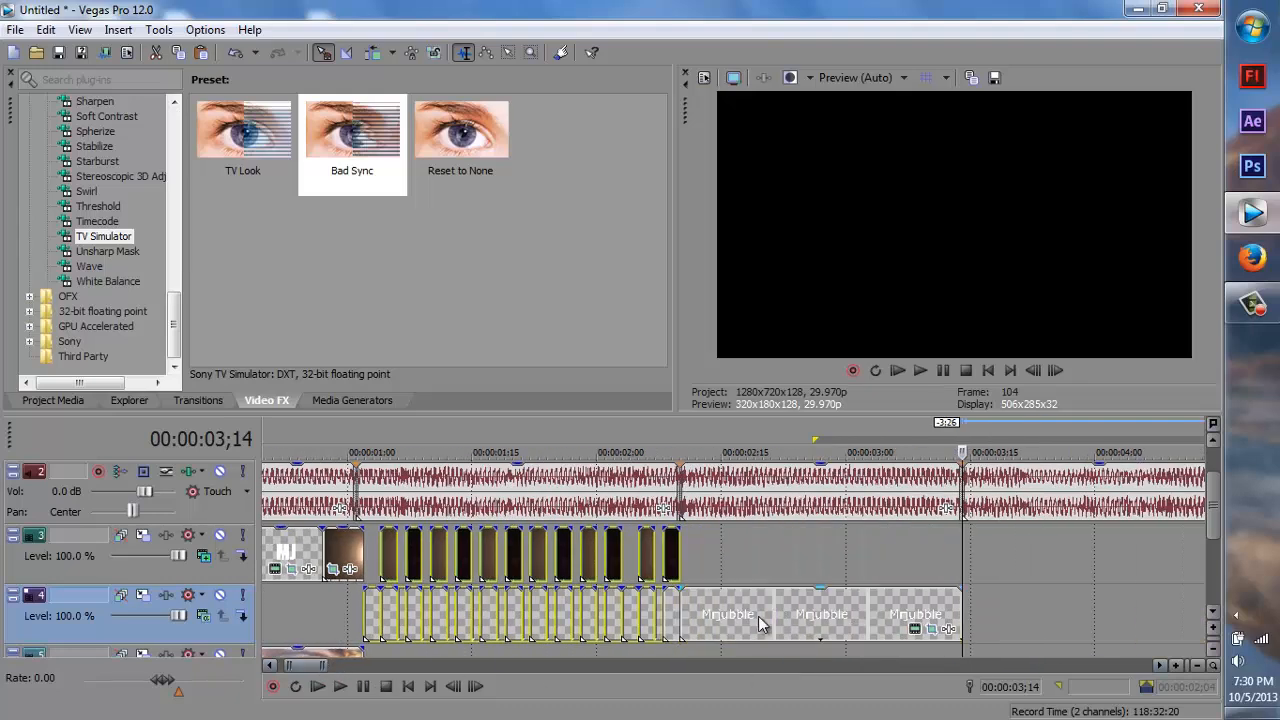
pyautogui.scroll(3, 660, 638)
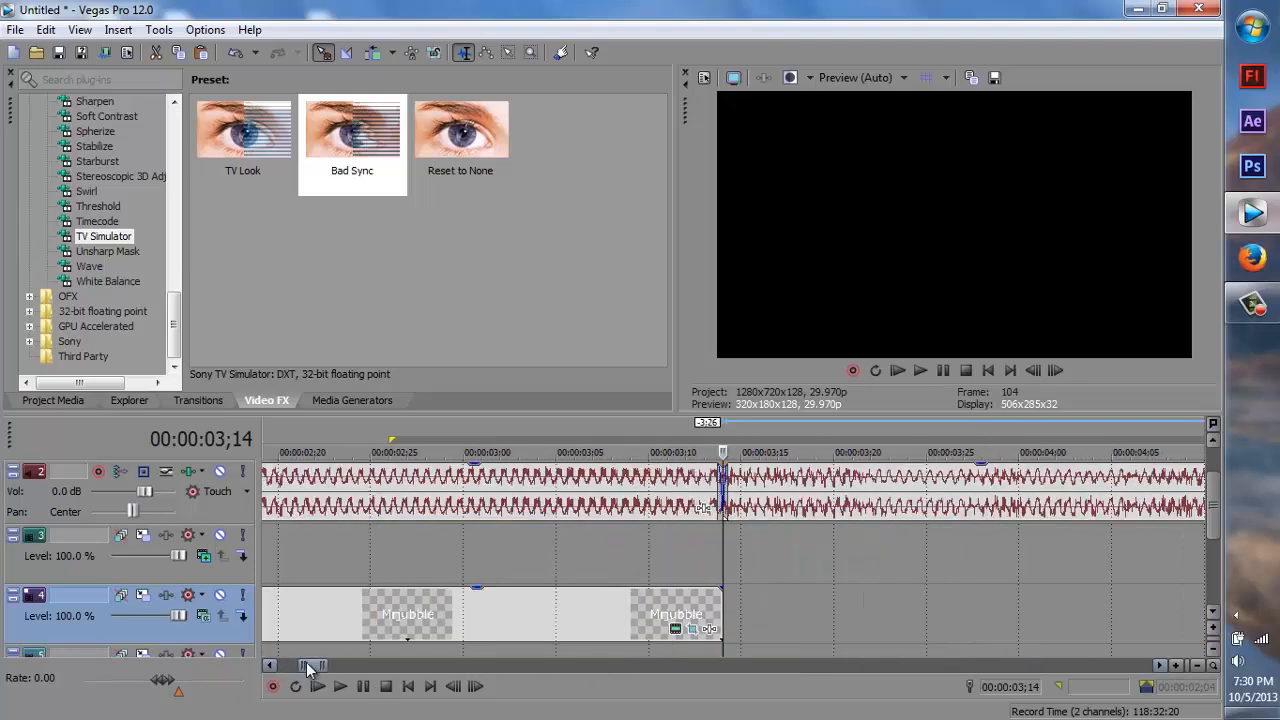
pyautogui.moveTo(308, 668); pyautogui.dragTo(298, 668)
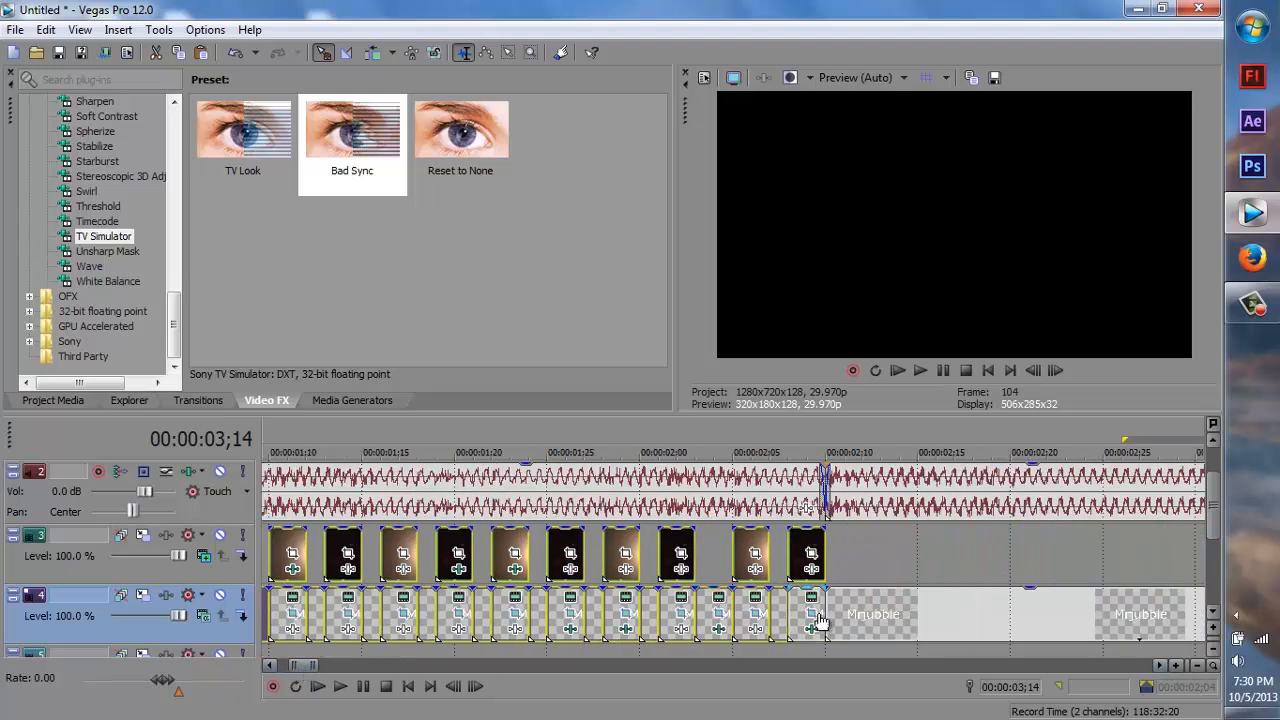
pyautogui.scroll(-2, 551, 624)
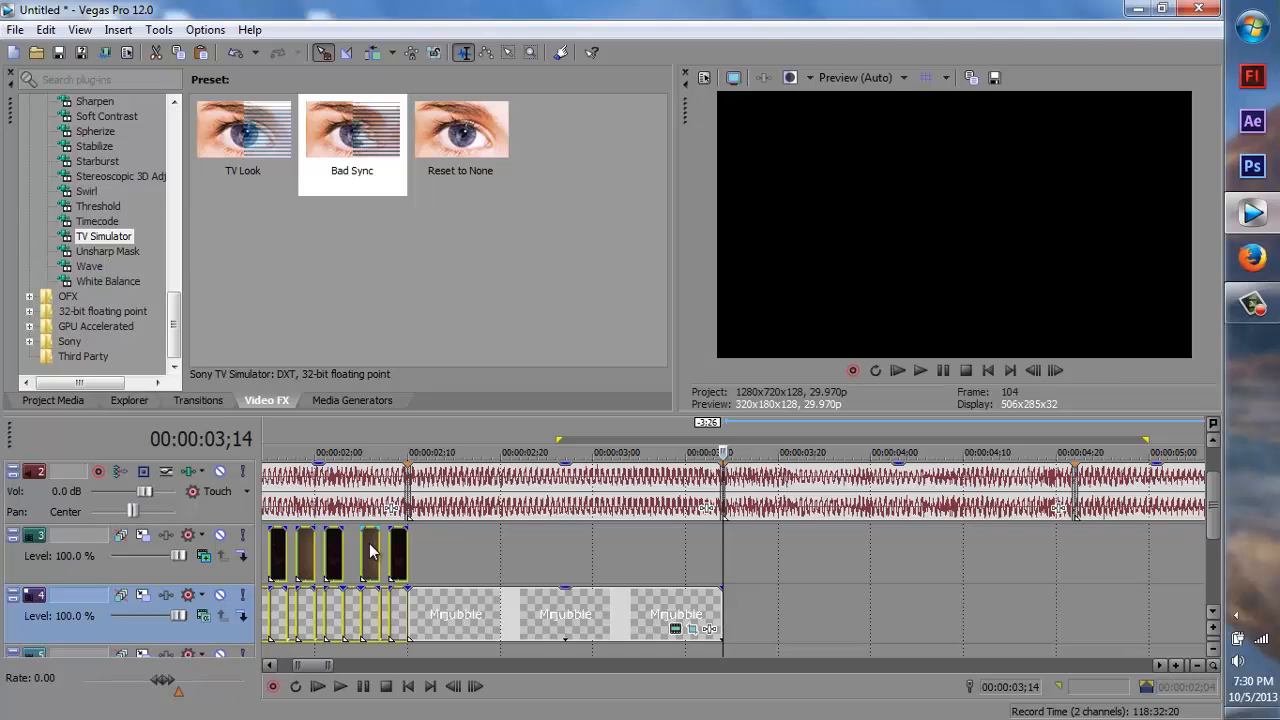
pyautogui.rightClick(370, 550)
pyautogui.click(463, 304)
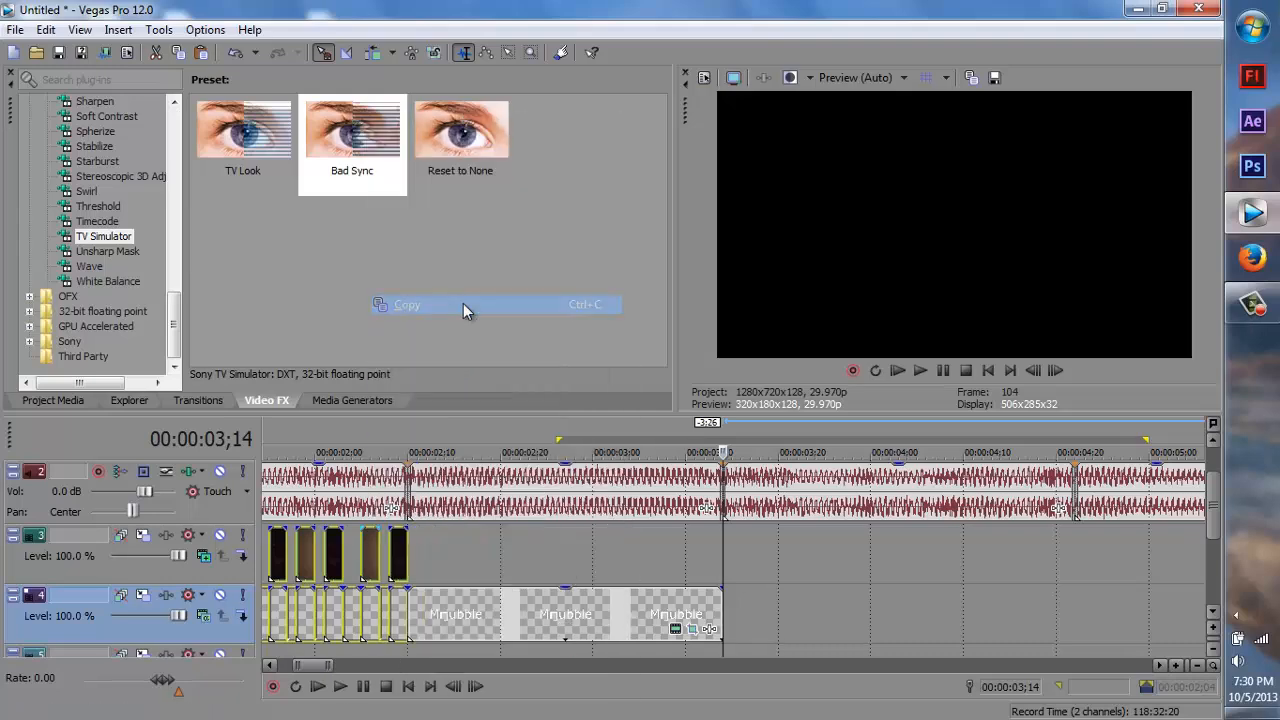
# Paste the copied title and flare events at 3;14 on tracks 3 and 4, creating a new copy of the source media.
pyautogui.moveTo(723, 550); pyautogui.dragTo(720, 612)
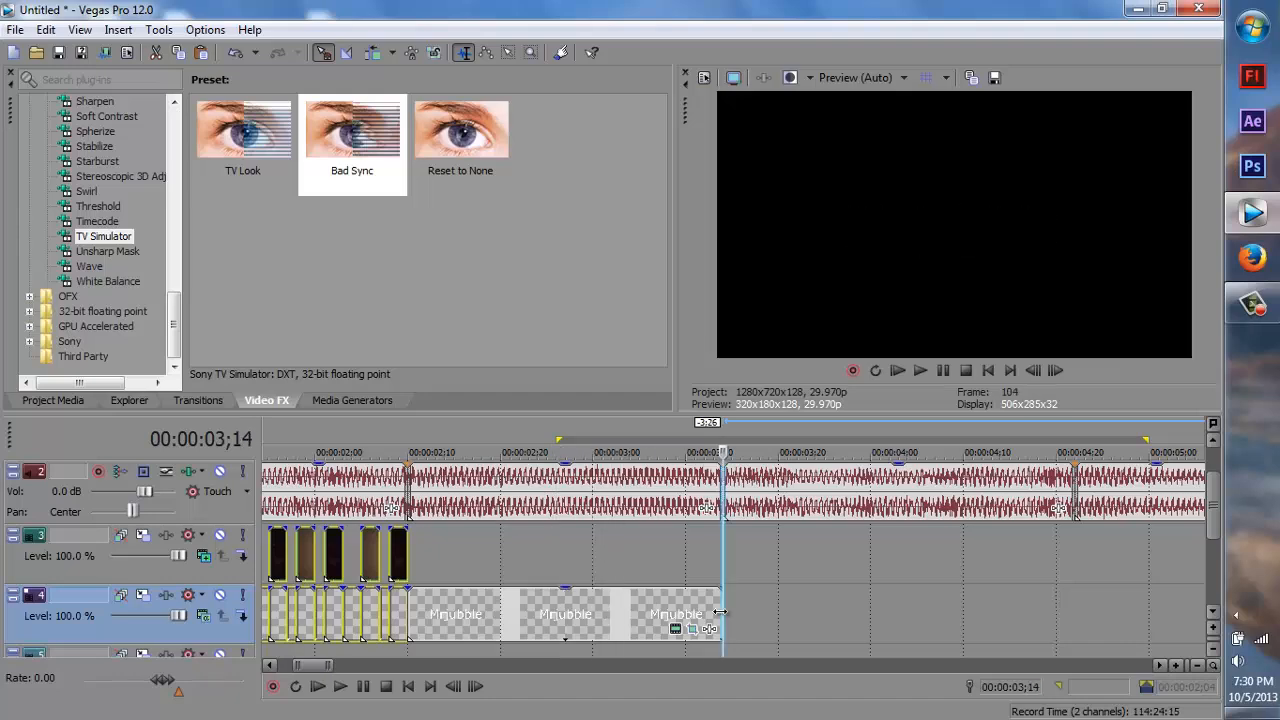
pyautogui.rightClick(791, 621)
pyautogui.rightClick(775, 552)
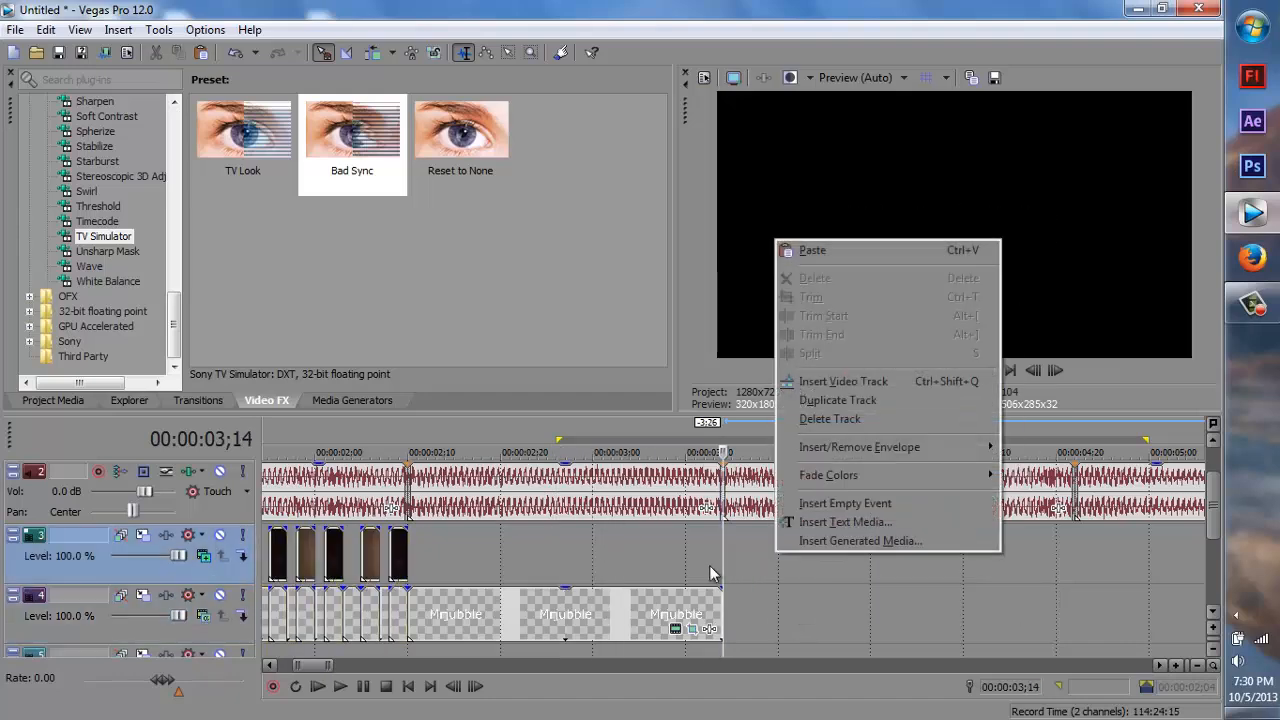
pyautogui.click(951, 262)
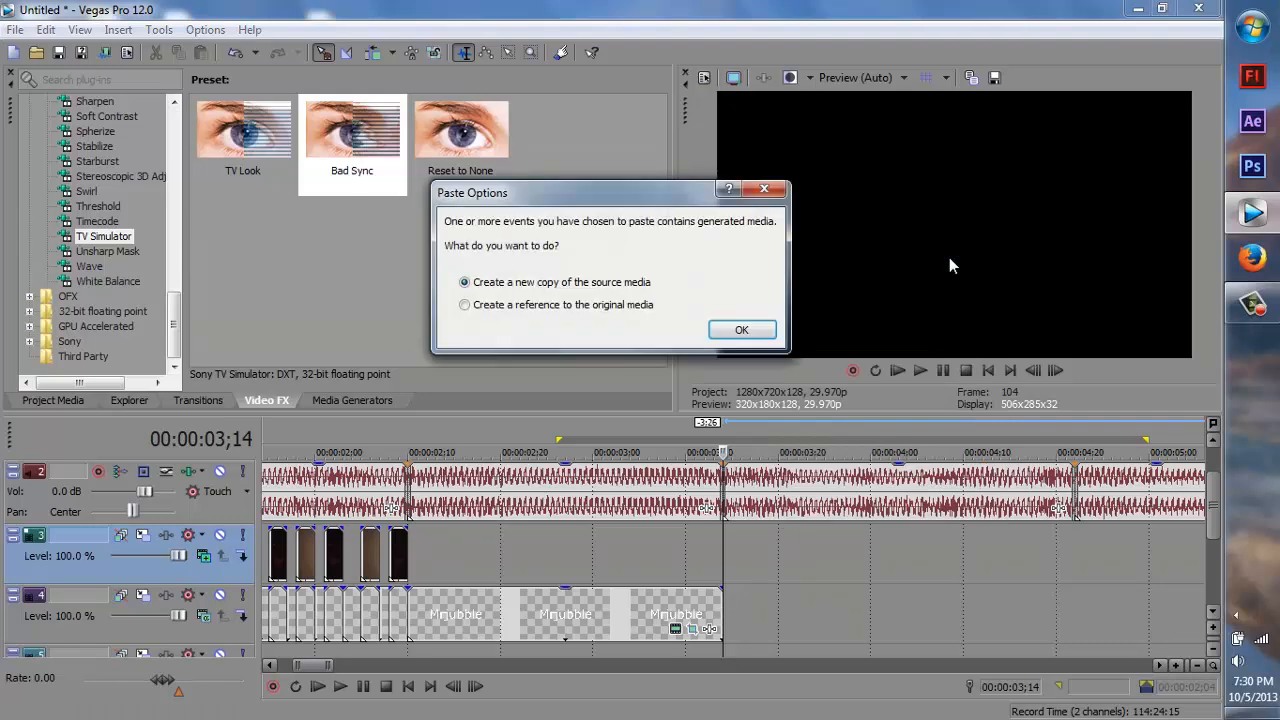
pyautogui.click(757, 331)
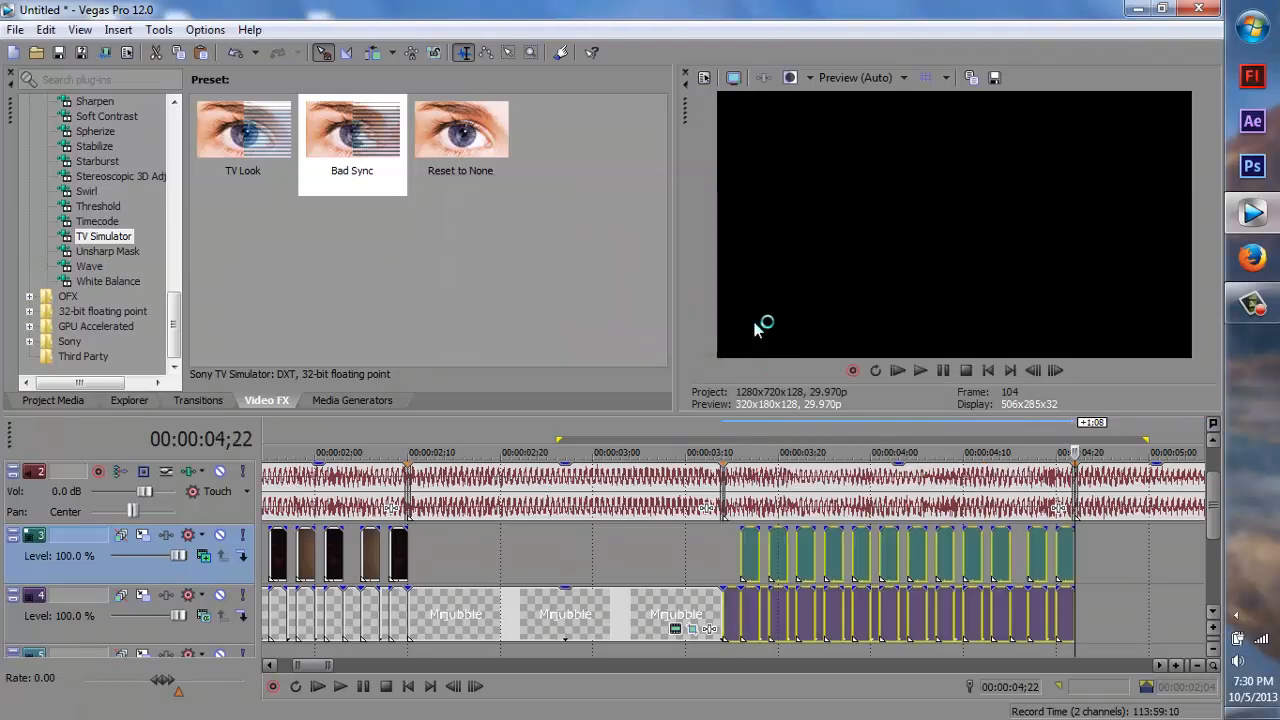
# Play back the pasted glitching section from 3;14.
pyautogui.scroll(-2, 890, 628)
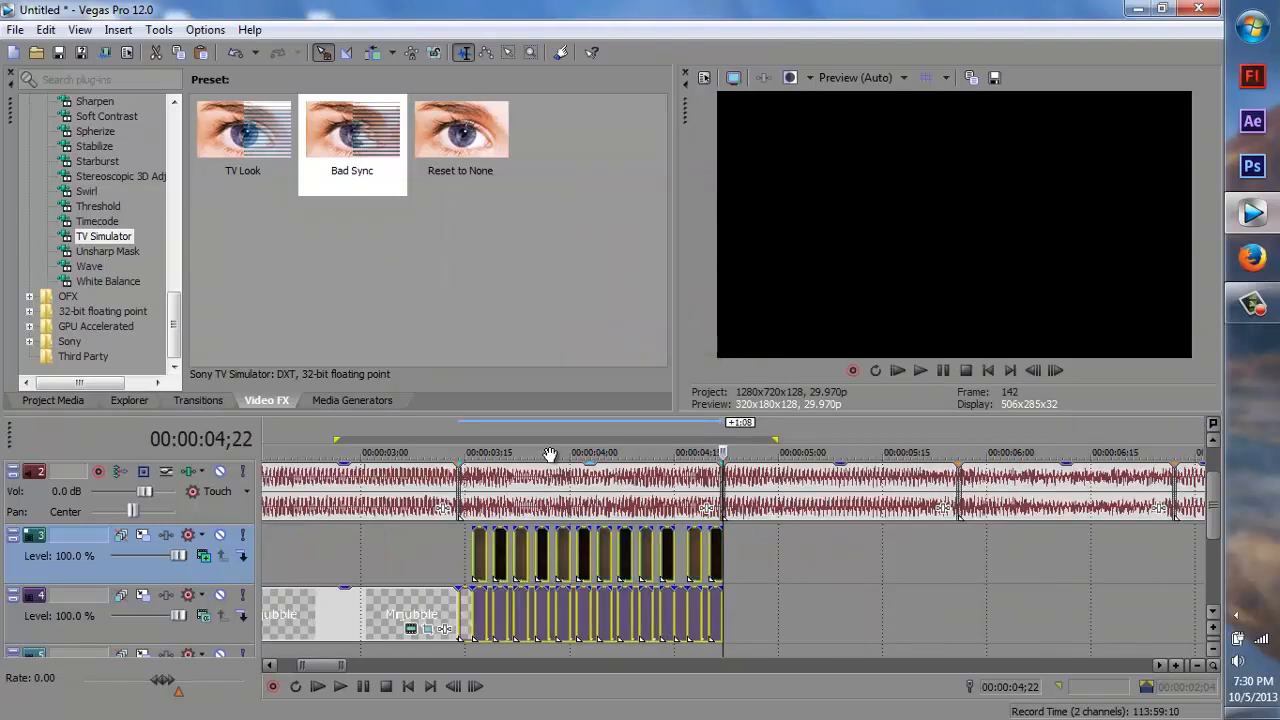
pyautogui.click(466, 439)
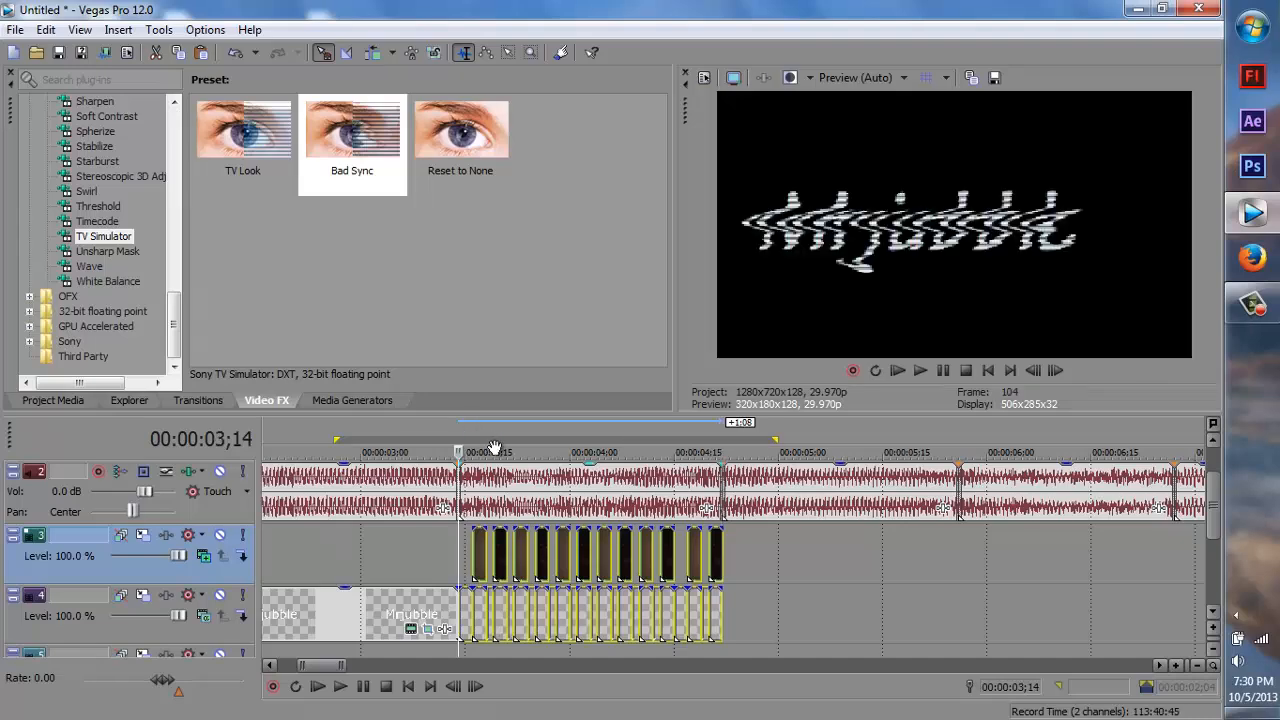
pyautogui.click(341, 687)
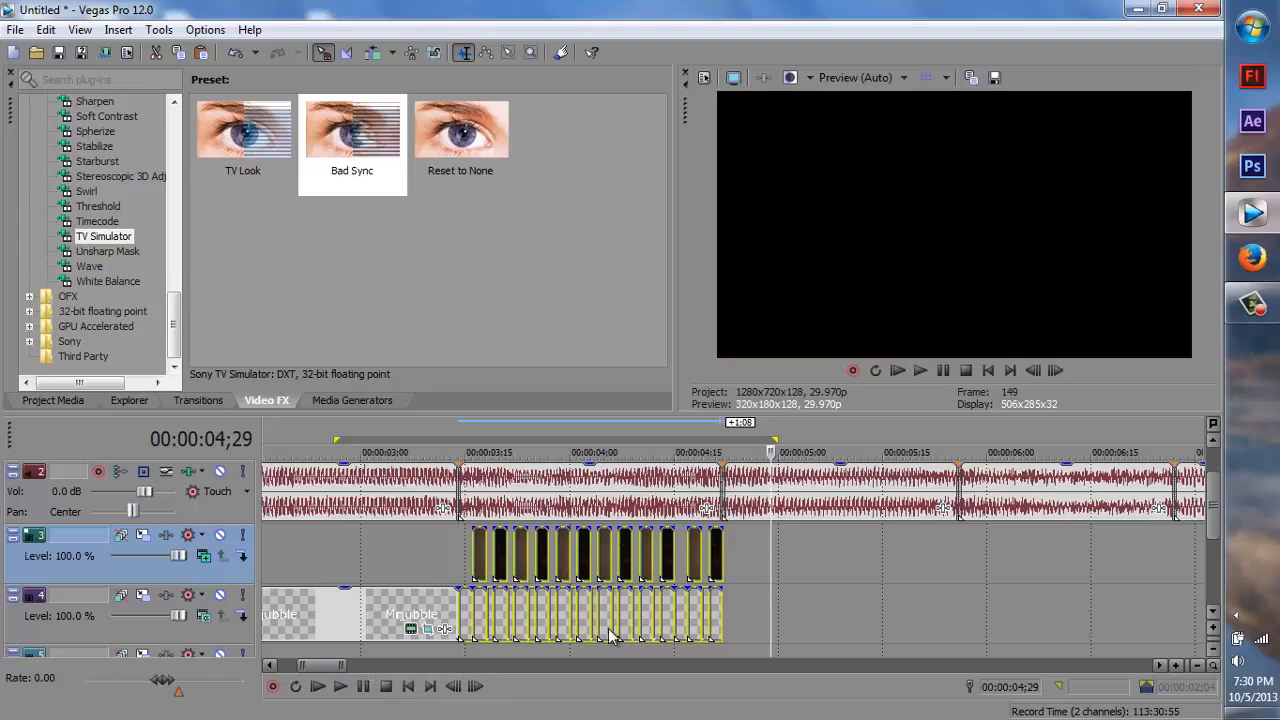
# Copy the long Mrjubble title event on track 4 and paste it at 4;22 as a new copy of the source media.
pyautogui.moveTo(769, 549); pyautogui.dragTo(723, 565)
pyautogui.click(347, 615)
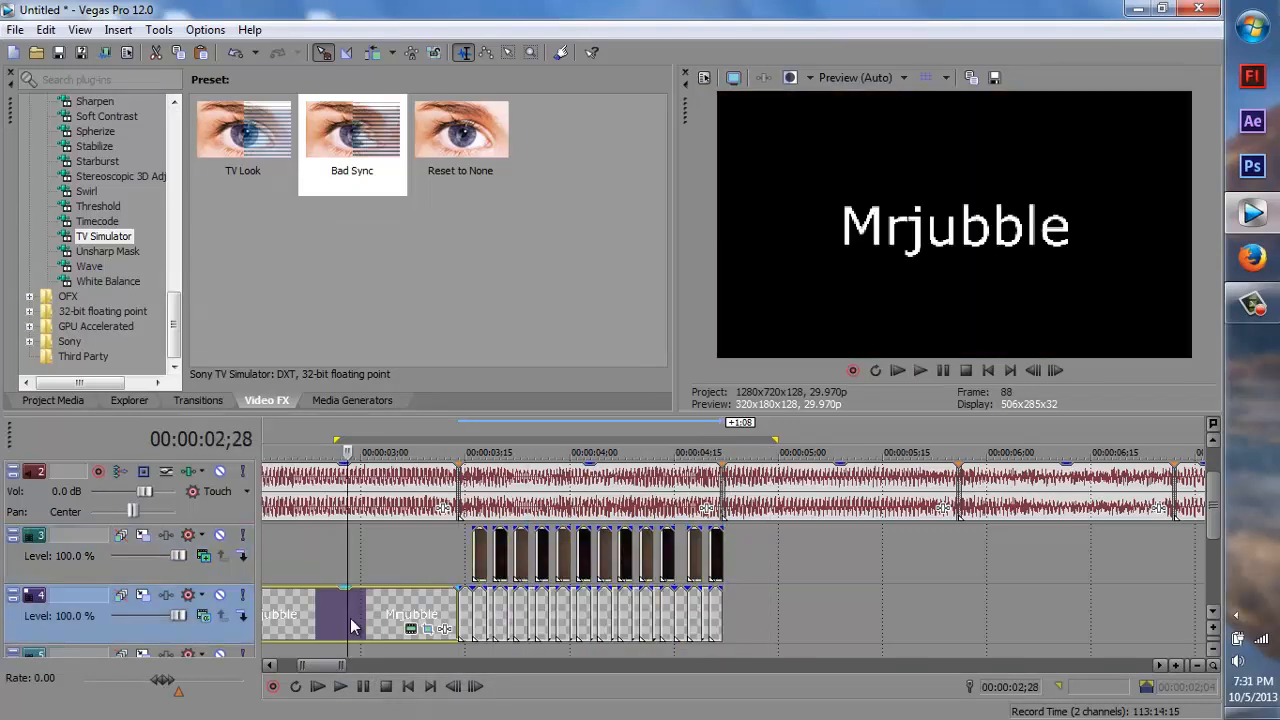
pyautogui.rightClick(347, 615)
pyautogui.click(427, 243)
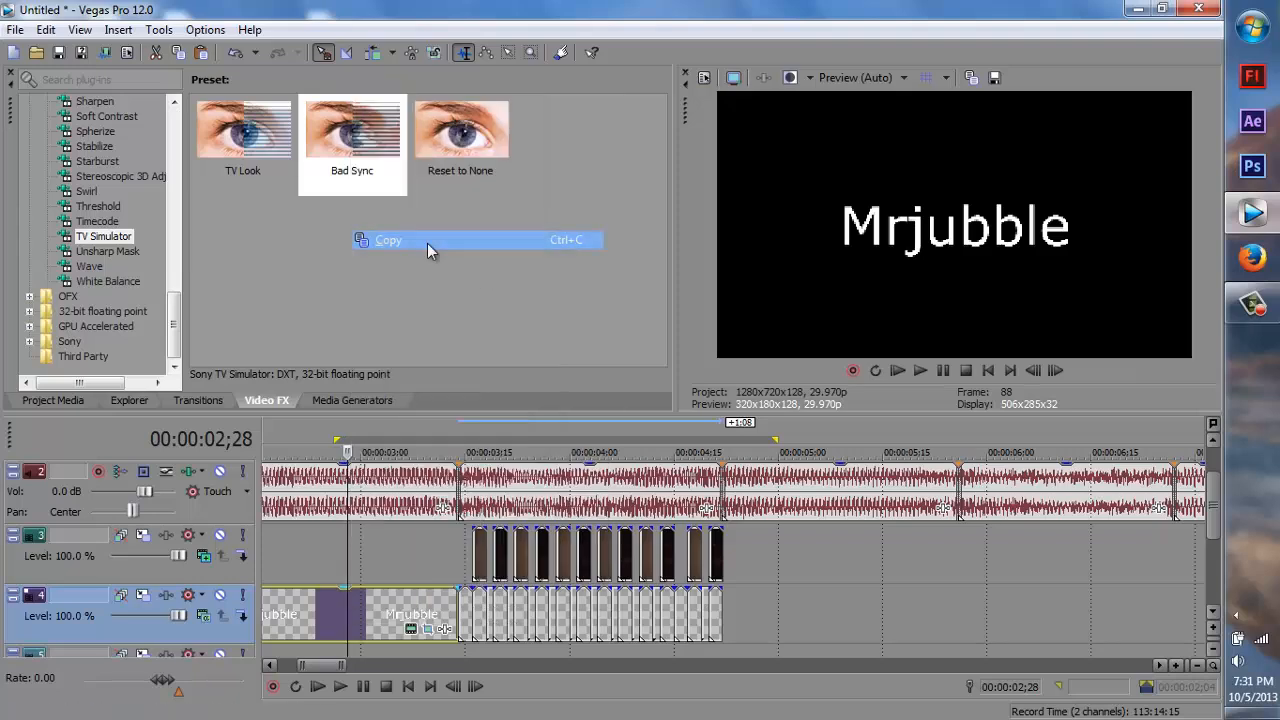
pyautogui.click(732, 430)
pyautogui.rightClick(801, 610)
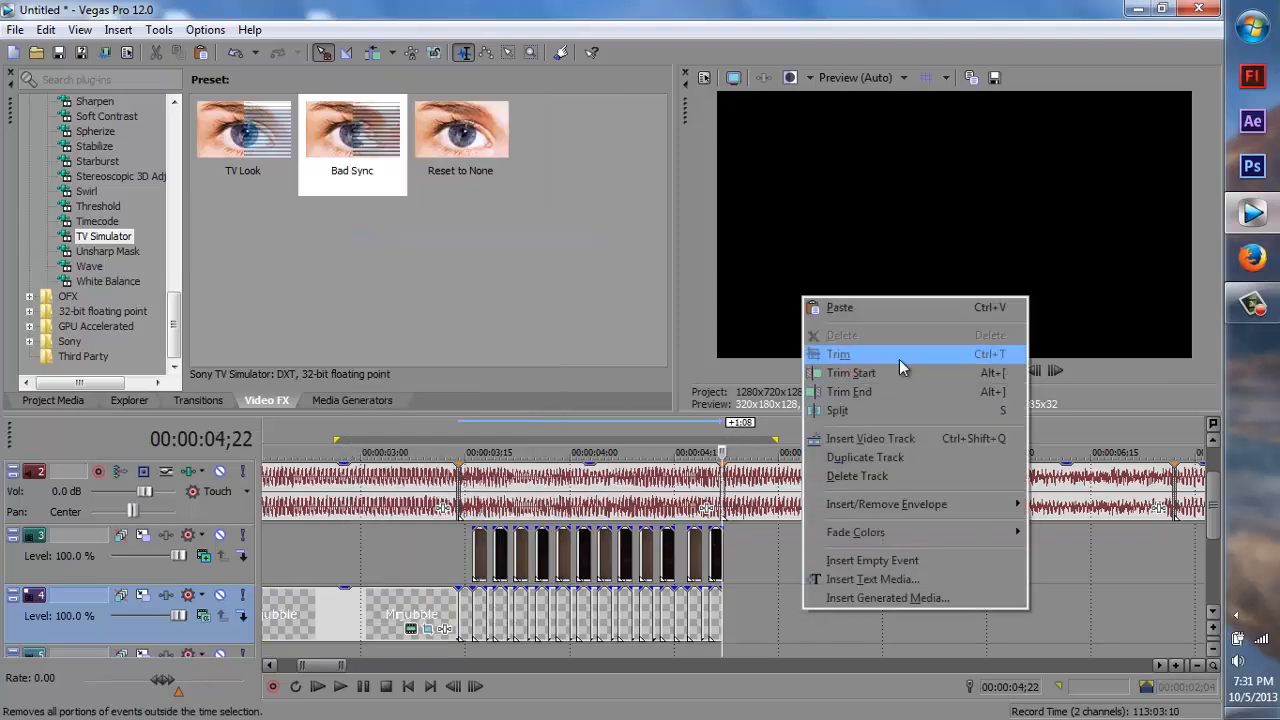
pyautogui.click(888, 310)
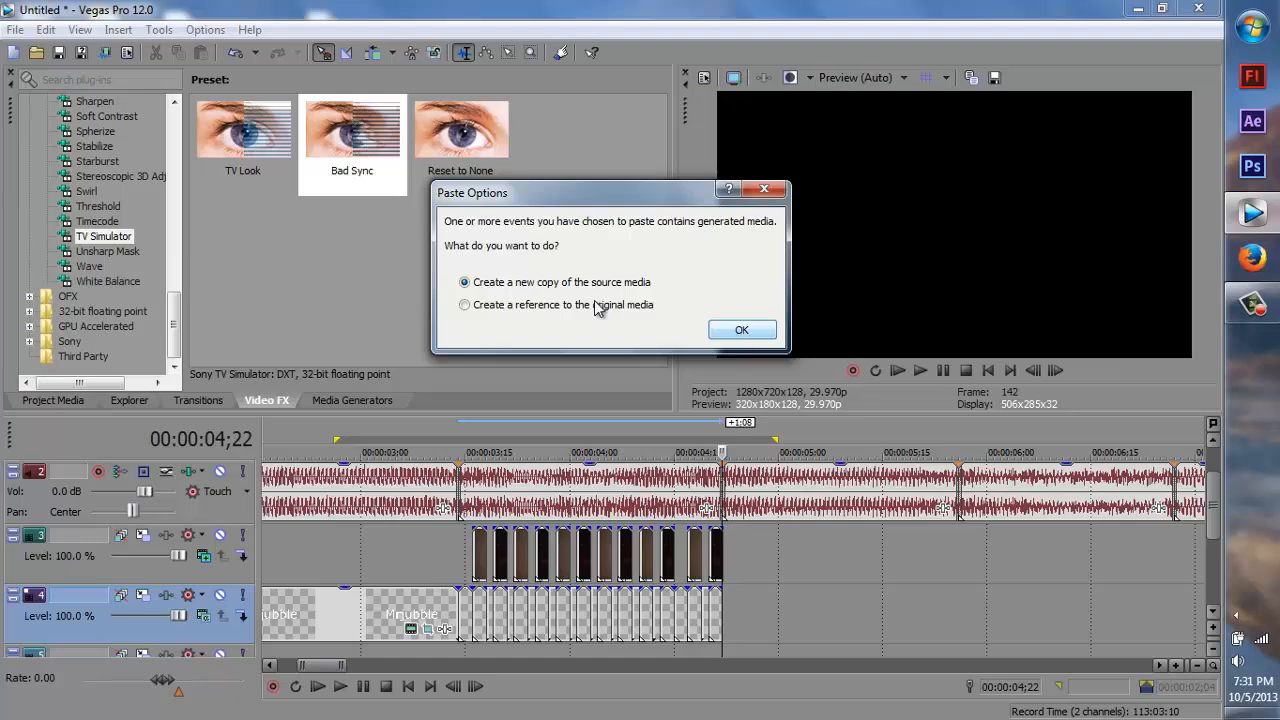
pyautogui.click(716, 335)
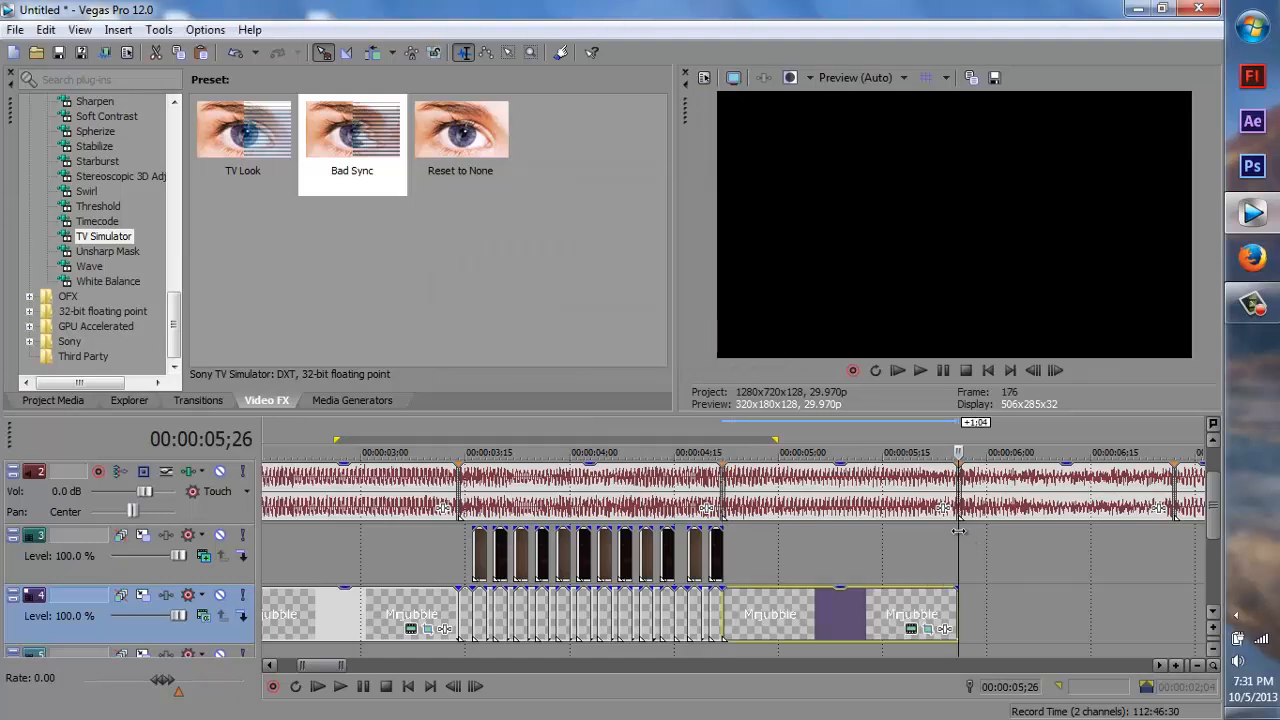
# Play back the pasted glitching section and the long title event that follows it, and pause.
pyautogui.moveTo(960, 536); pyautogui.dragTo(473, 541)
pyautogui.click(361, 685)
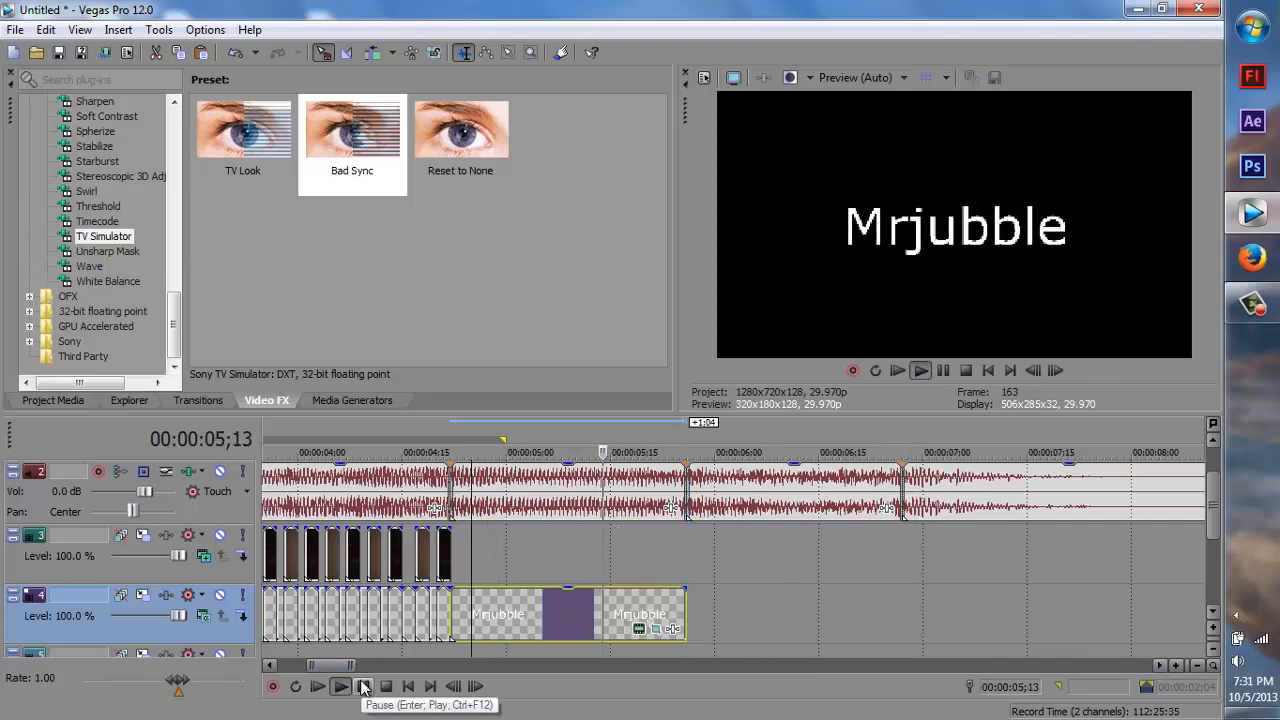
pyautogui.click(363, 686)
# Select every glitching title and flare event between 3;14 and 4;22 on tracks 3 and 4 and copy them.
pyautogui.moveTo(719, 549); pyautogui.dragTo(686, 549)
pyautogui.moveTo(300, 665)
pyautogui.mouseDown()
pyautogui.moveTo(344, 665)
pyautogui.moveTo(318, 668)
pyautogui.mouseUp()
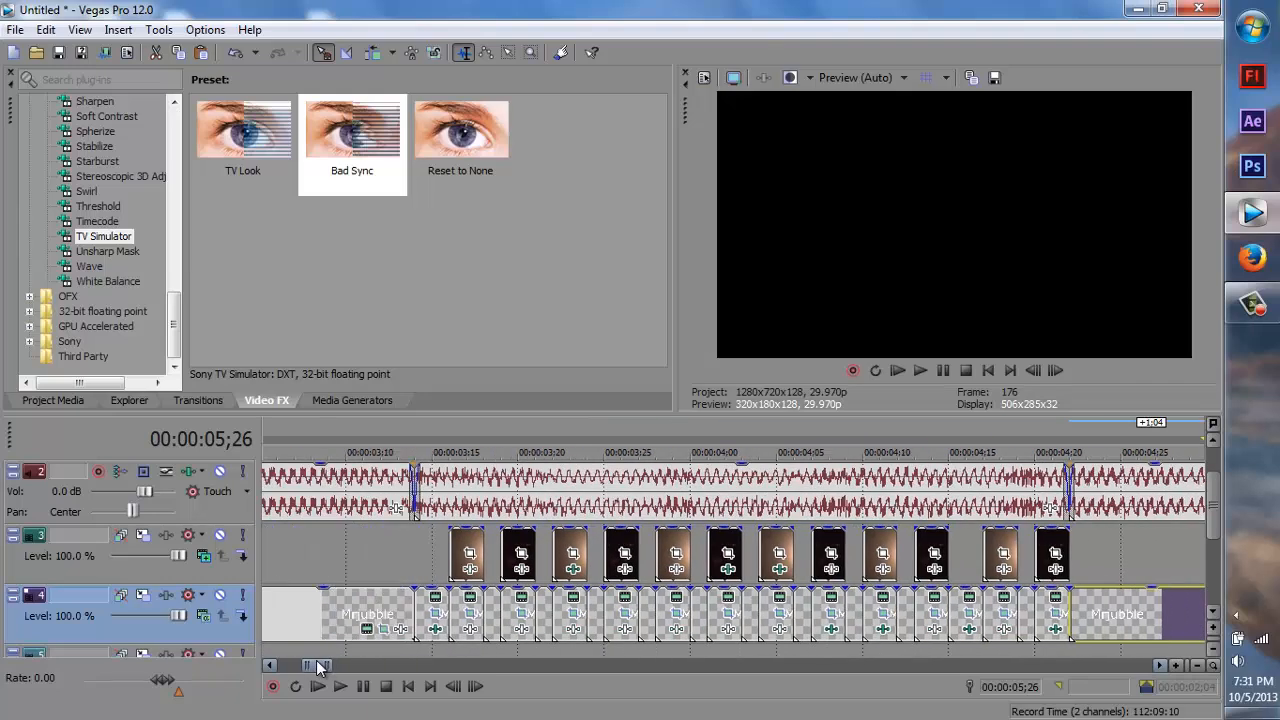
pyautogui.keyDown('ctrl'); pyautogui.click(426, 624); pyautogui.keyUp('ctrl')
pyautogui.keyDown('ctrl'); pyautogui.click(462, 612); pyautogui.keyUp('ctrl')
pyautogui.keyDown('ctrl'); pyautogui.click(470, 555); pyautogui.keyUp('ctrl')
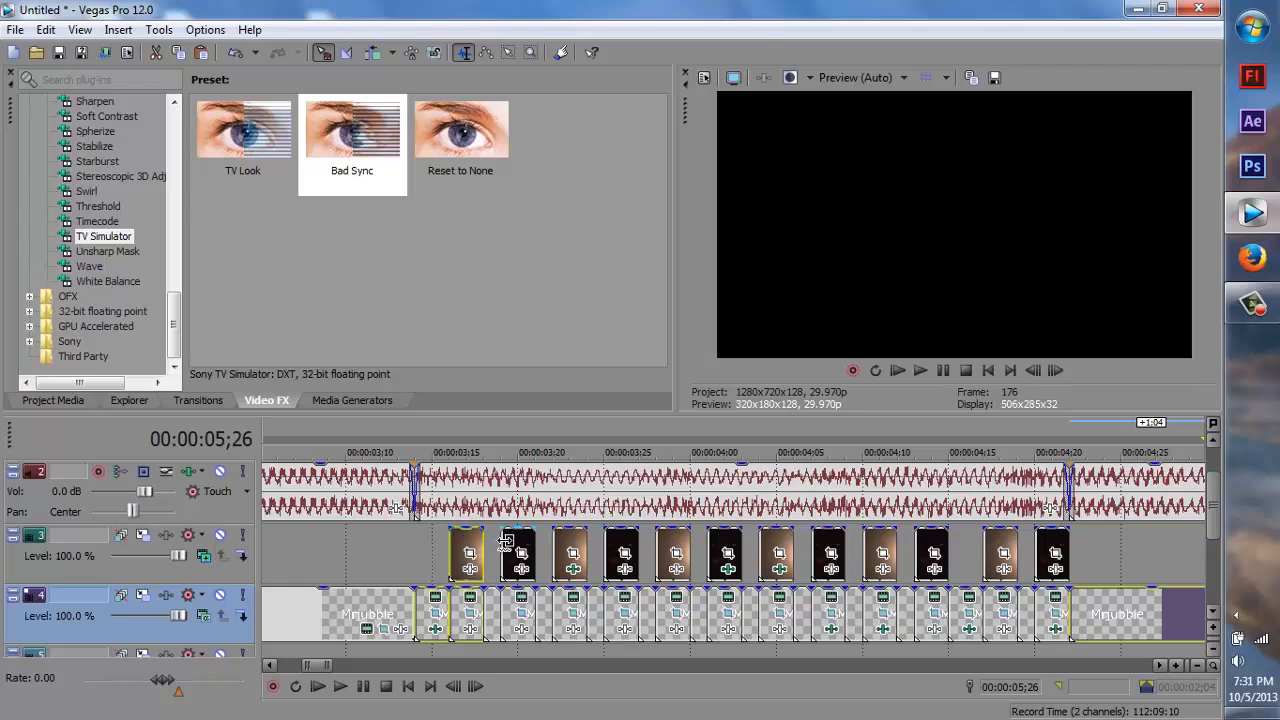
pyautogui.keyDown('ctrl'); pyautogui.click(513, 612); pyautogui.keyUp('ctrl')
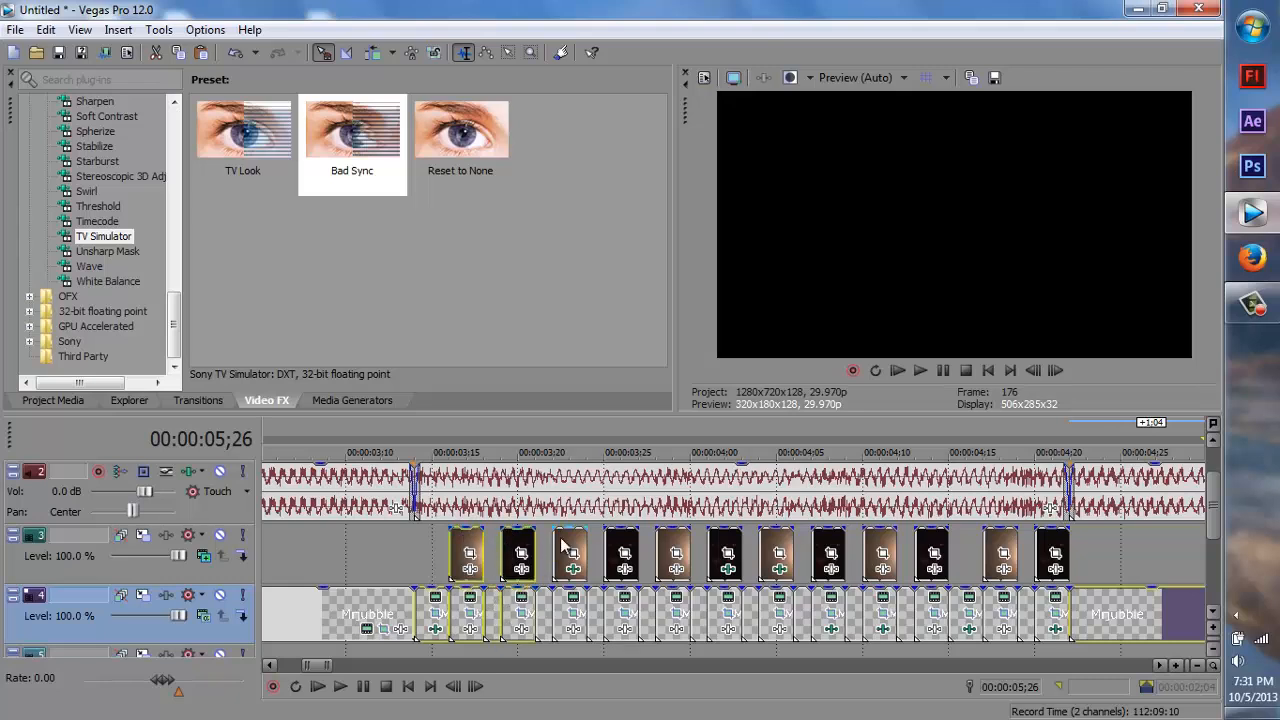
pyautogui.keyDown('ctrl'); pyautogui.click(560, 612); pyautogui.keyUp('ctrl')
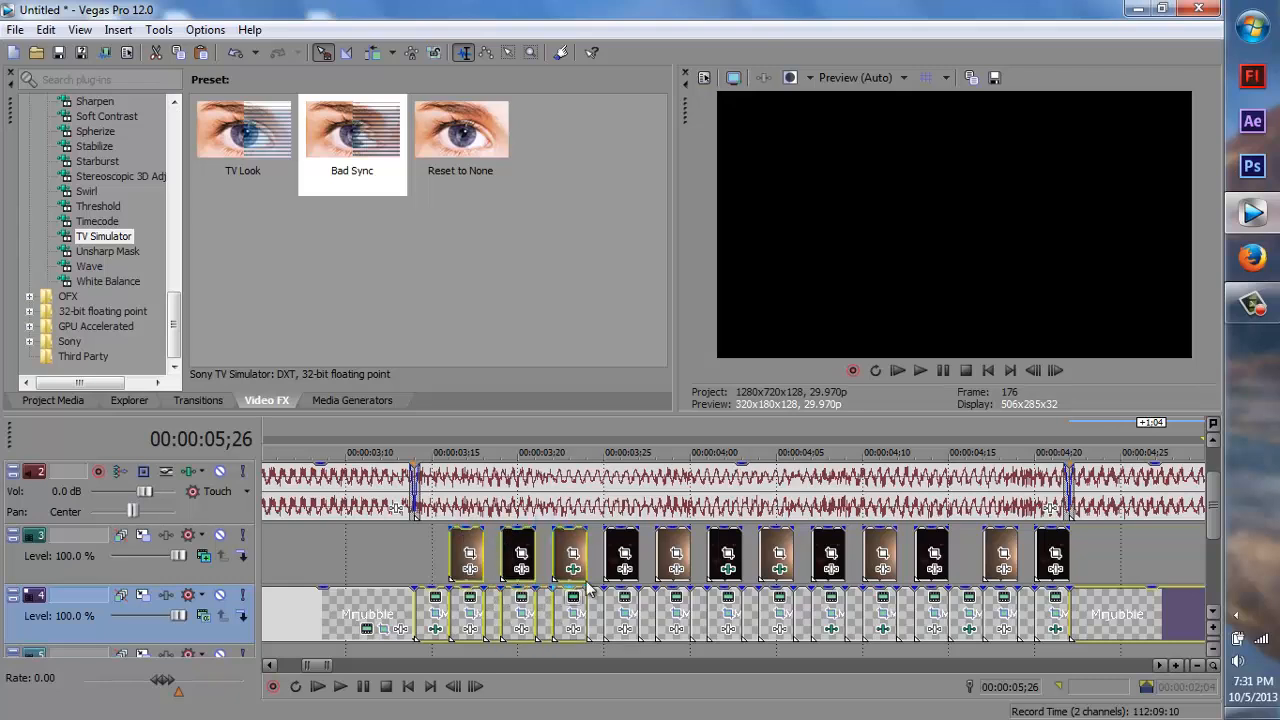
pyautogui.keyDown('ctrl'); pyautogui.click(618, 551); pyautogui.keyUp('ctrl')
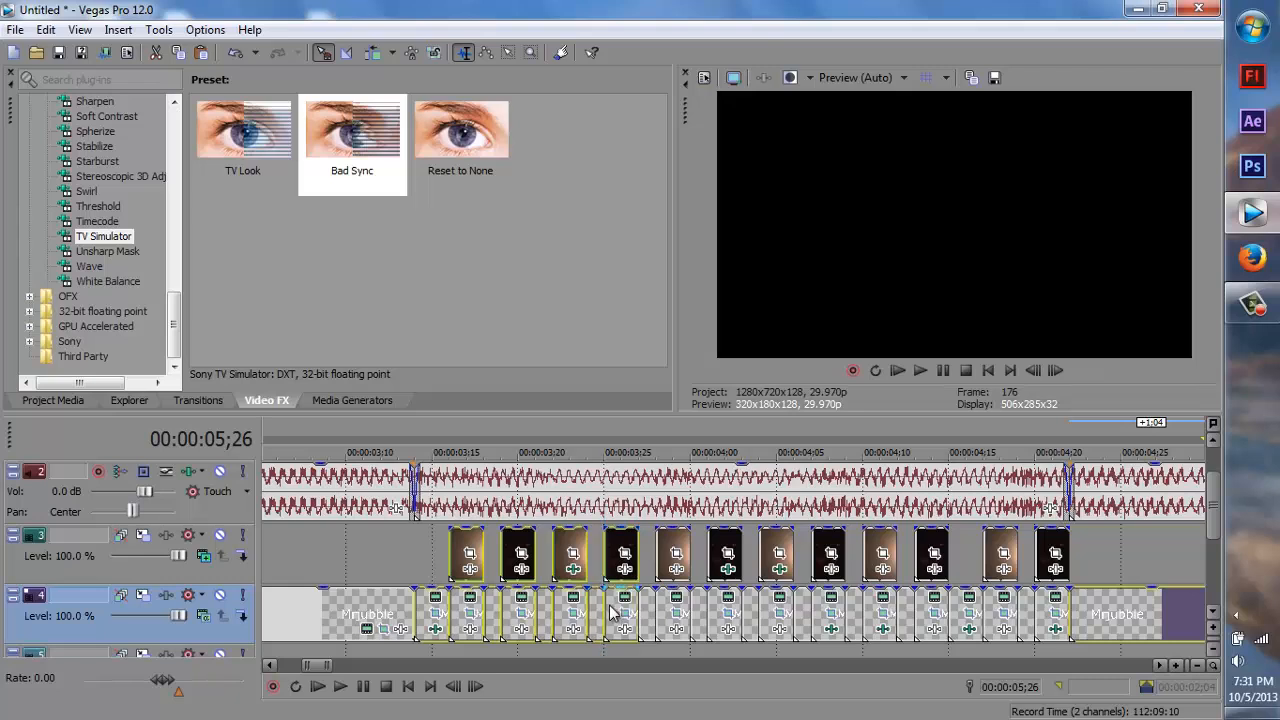
pyautogui.keyDown('ctrl'); pyautogui.click(666, 551); pyautogui.keyUp('ctrl')
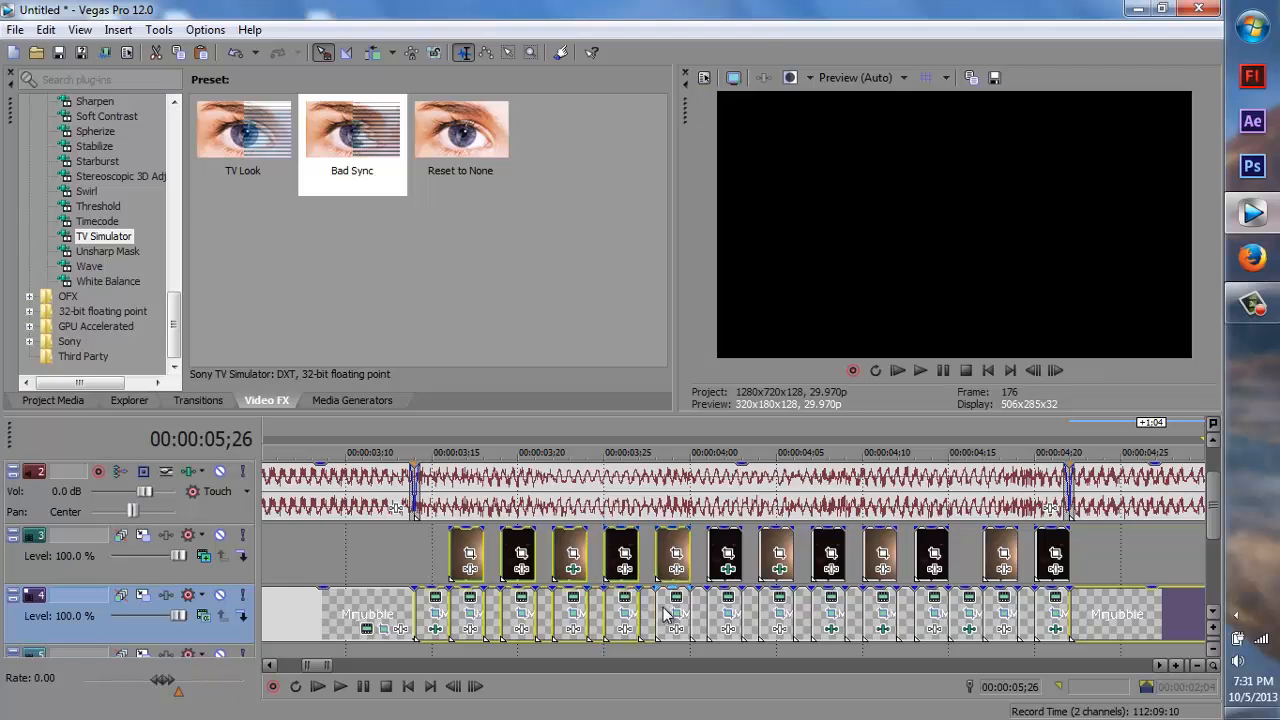
pyautogui.keyDown('ctrl'); pyautogui.click(678, 612); pyautogui.keyUp('ctrl')
pyautogui.keyDown('ctrl'); pyautogui.click(726, 553); pyautogui.keyUp('ctrl')
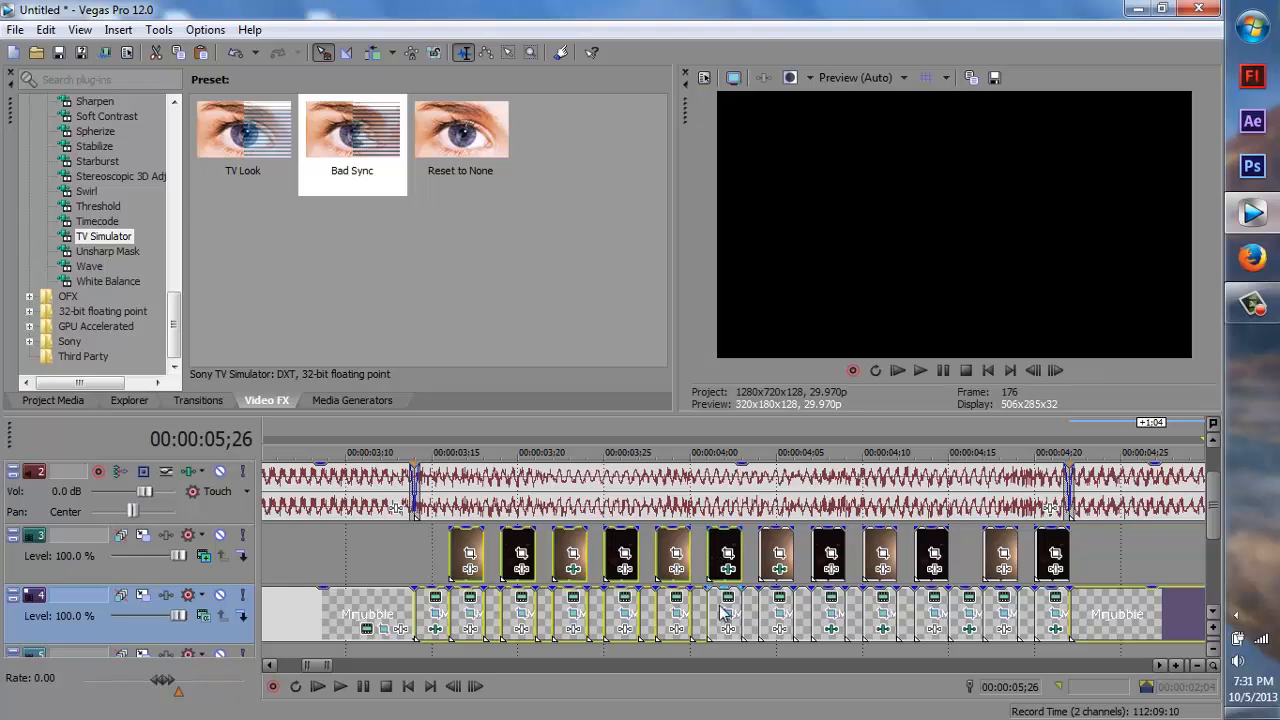
pyautogui.keyDown('ctrl'); pyautogui.click(727, 612); pyautogui.keyUp('ctrl')
pyautogui.keyDown('ctrl'); pyautogui.click(772, 565); pyautogui.keyUp('ctrl')
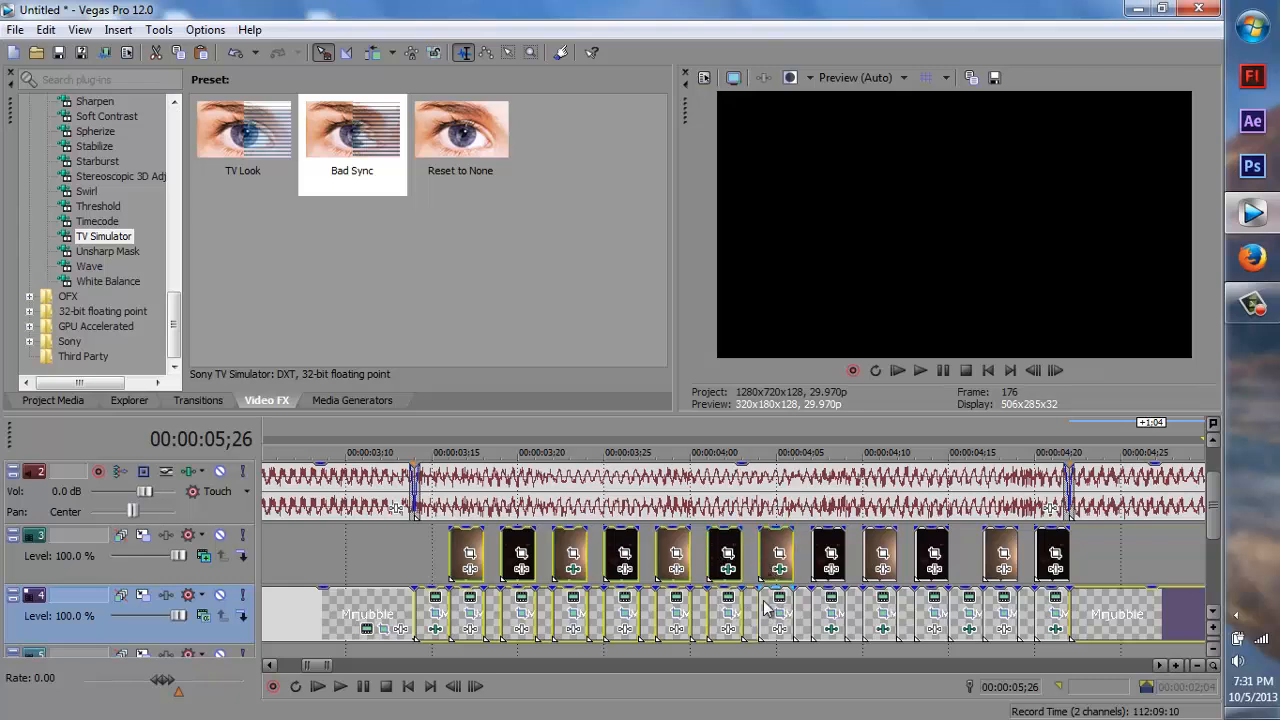
pyautogui.keyDown('ctrl'); pyautogui.click(772, 614); pyautogui.keyUp('ctrl')
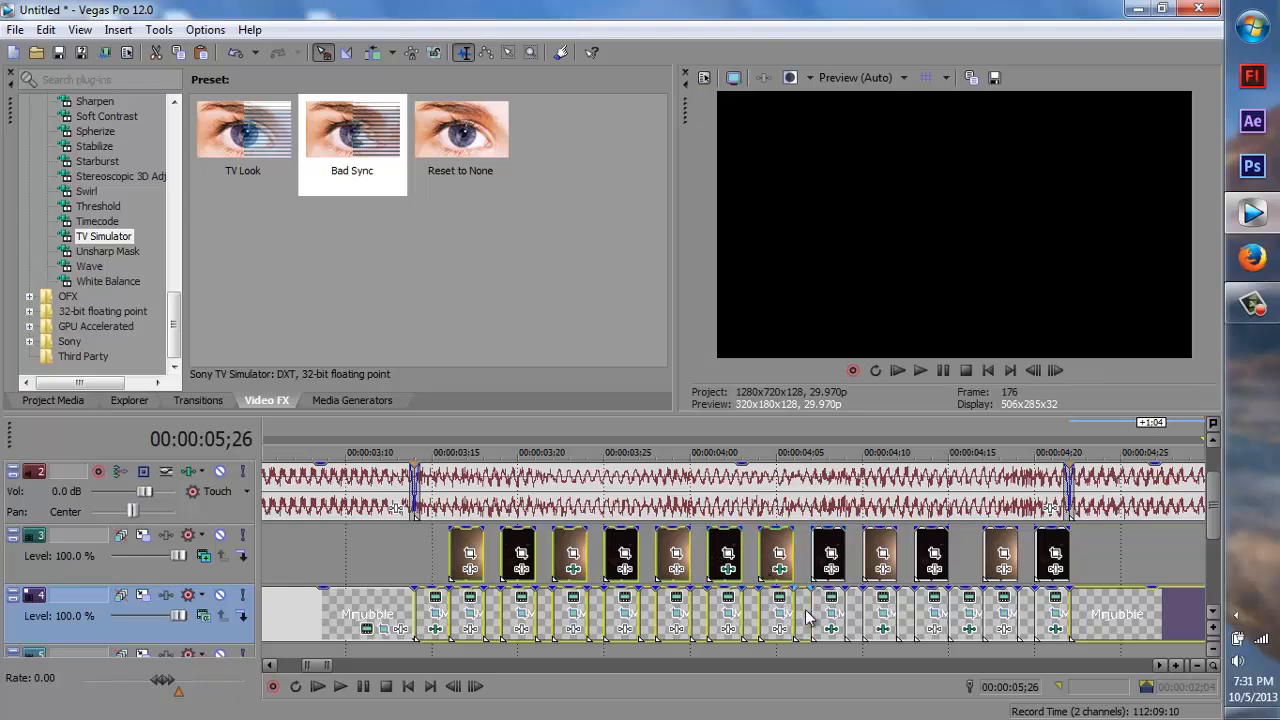
pyautogui.keyDown('ctrl'); pyautogui.click(826, 552); pyautogui.keyUp('ctrl')
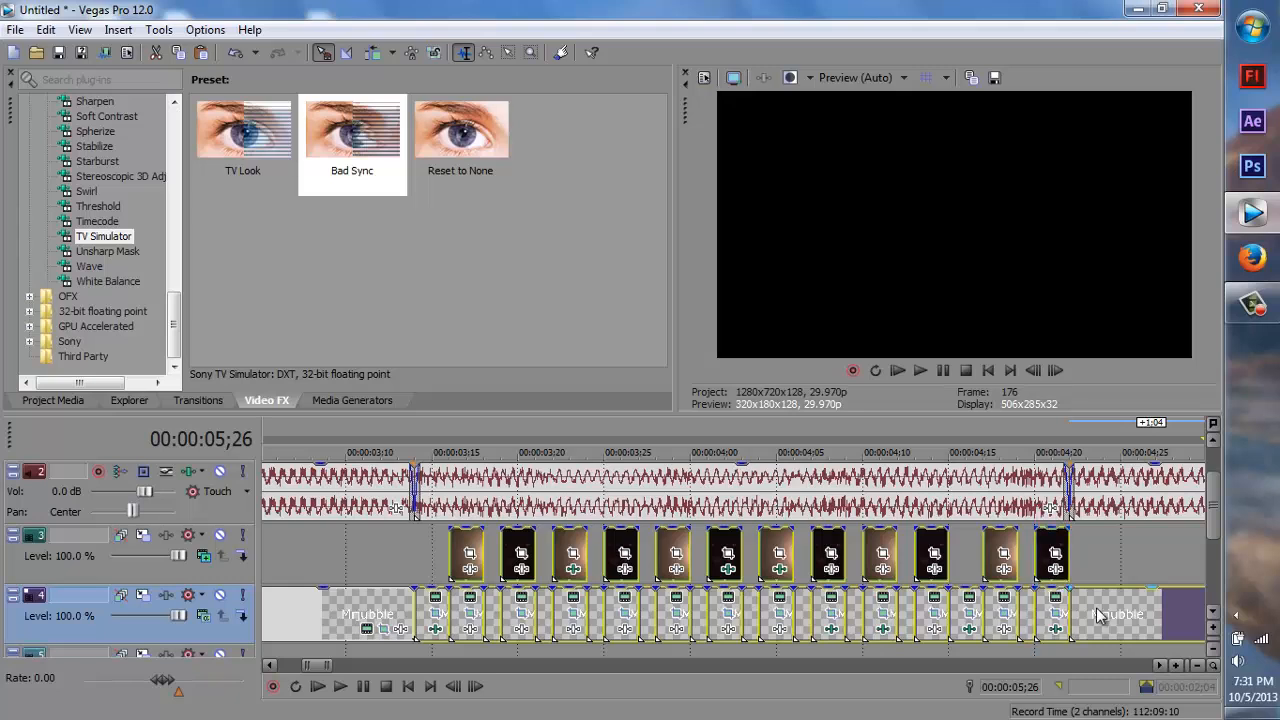
pyautogui.rightClick(470, 552)
pyautogui.click(520, 305)
# Paste the copied title and flare events at 5;26 on tracks 3 and 4 as a new copy of the source media.
pyautogui.scroll(-3, 700, 605)
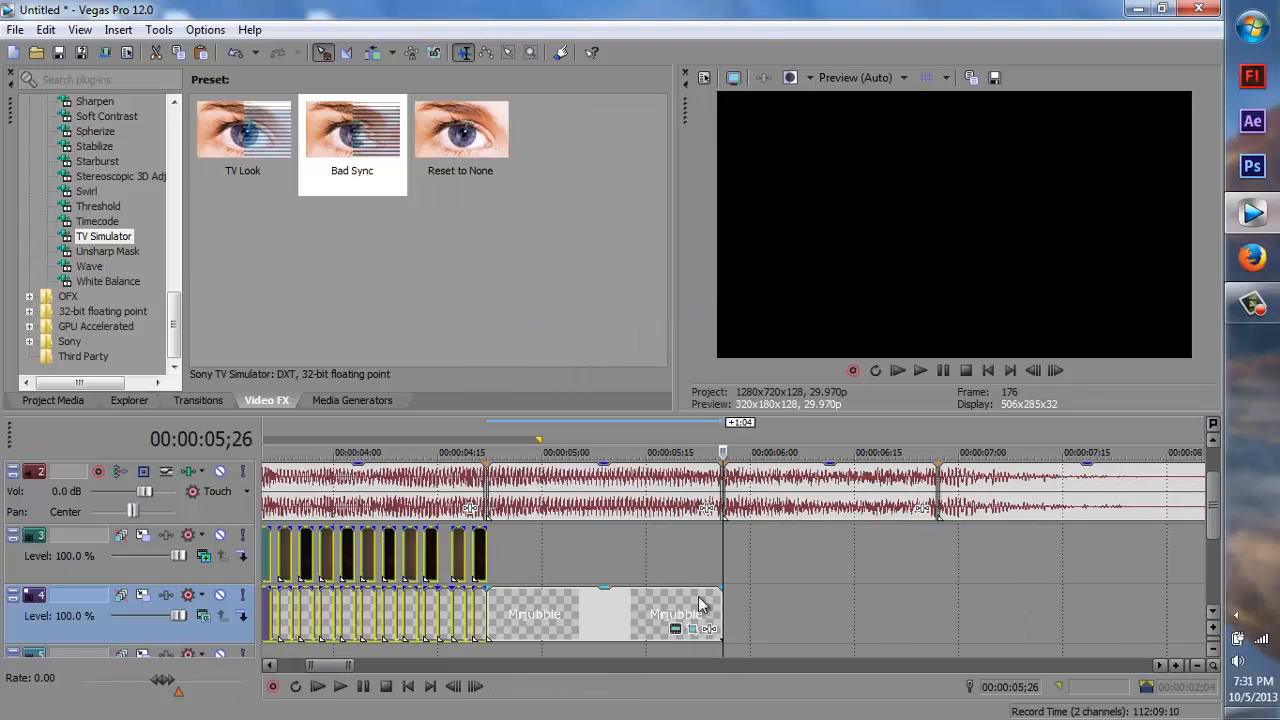
pyautogui.click(584, 450)
pyautogui.moveTo(584, 554); pyautogui.dragTo(722, 600)
pyautogui.rightClick(796, 636)
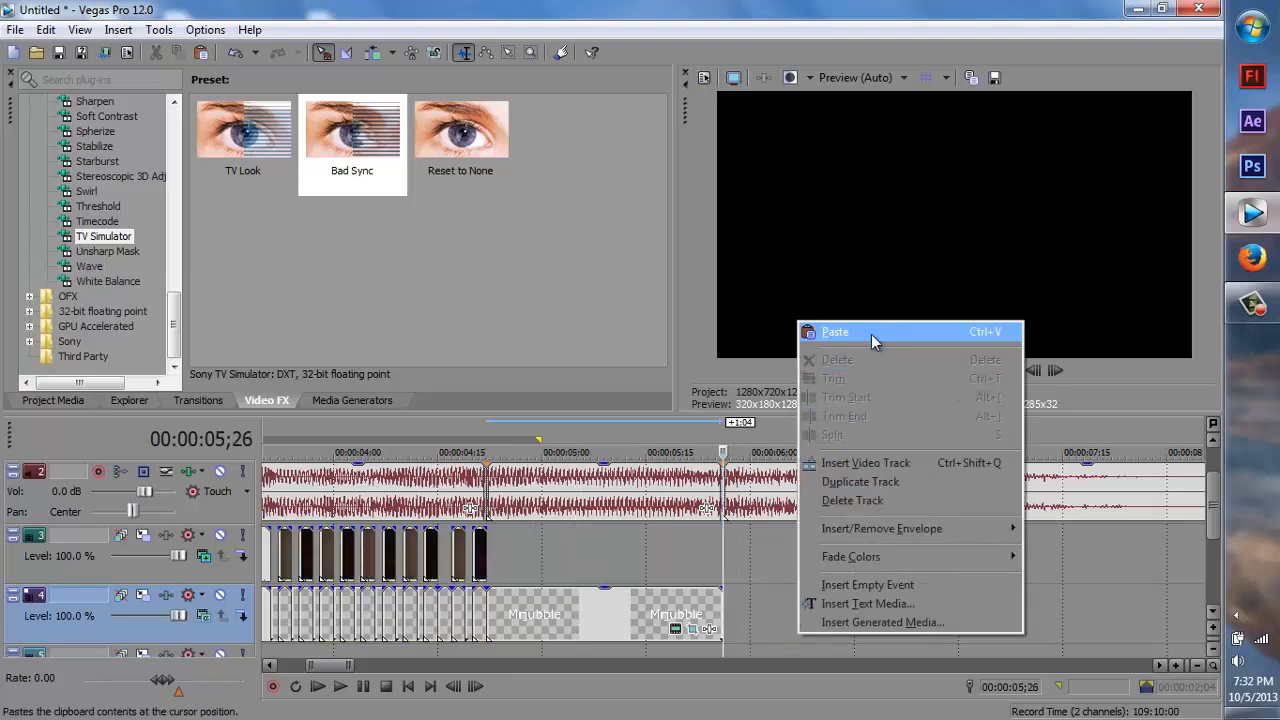
pyautogui.rightClick(760, 546)
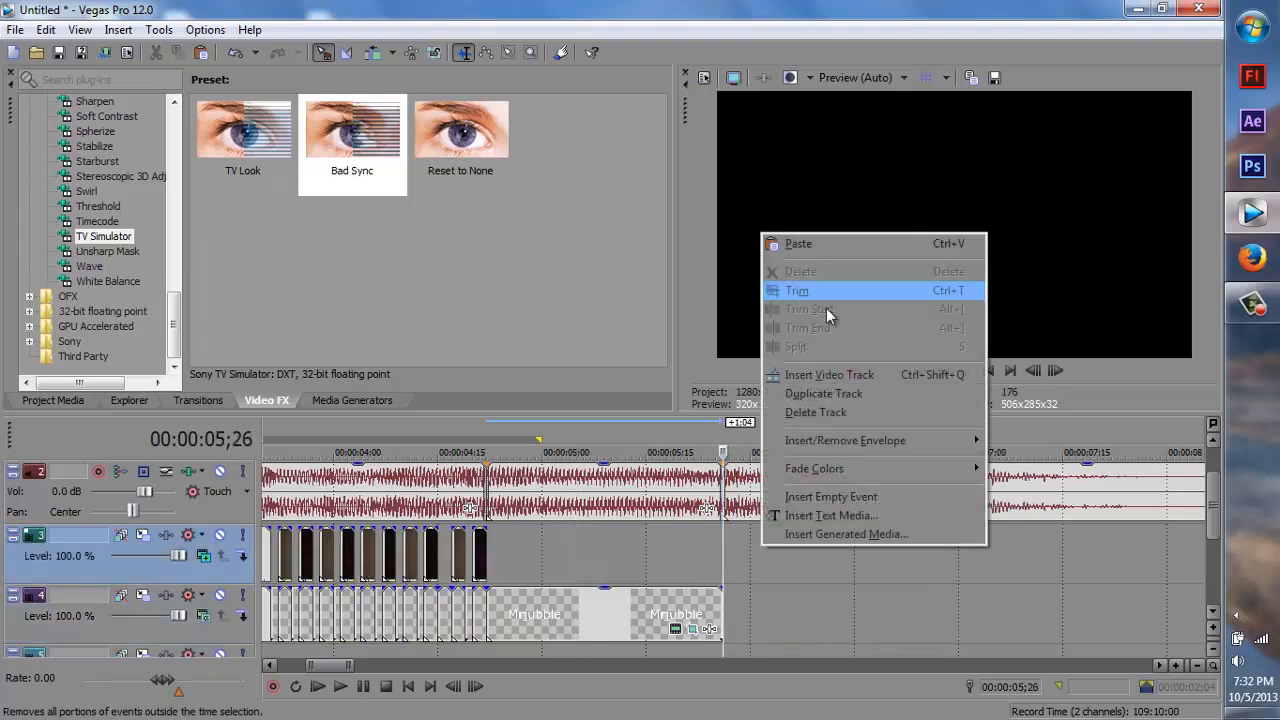
pyautogui.click(826, 248)
pyautogui.click(740, 327)
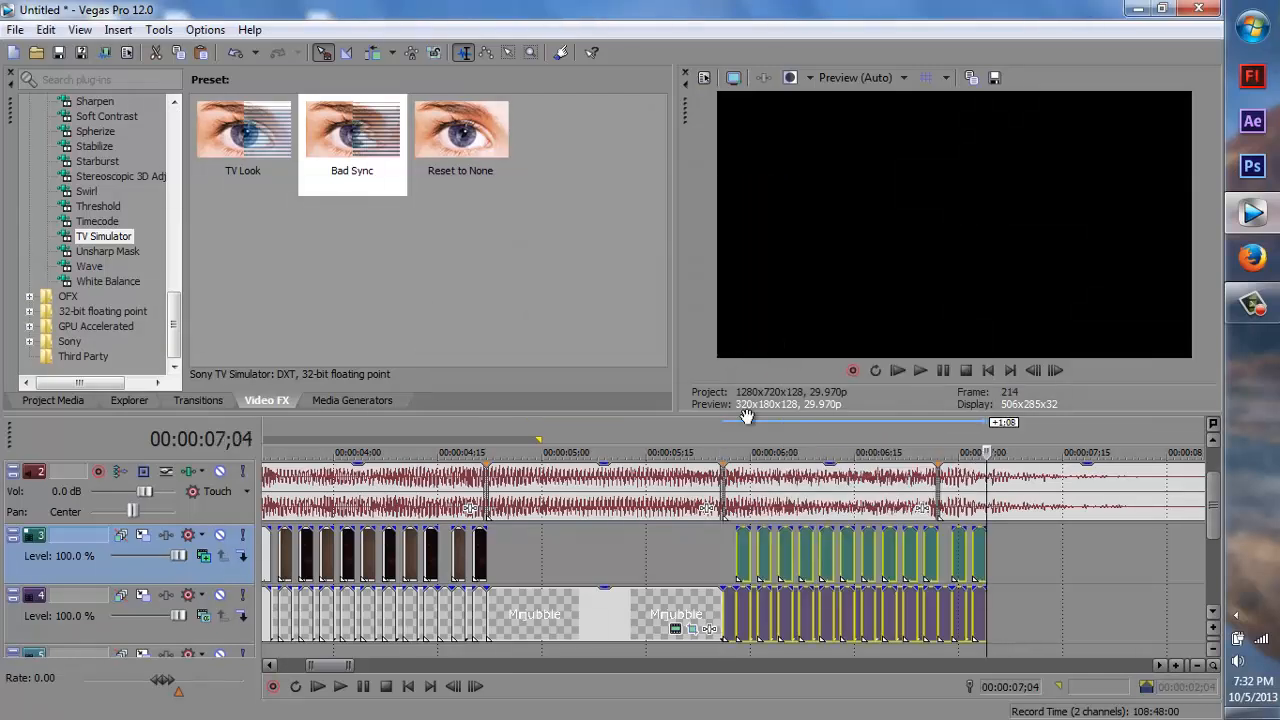
# Scrub through the glitching section pasted at 5;26 and place the cursor on the audio split at 6;27.
pyautogui.click(737, 448)
pyautogui.press('space')
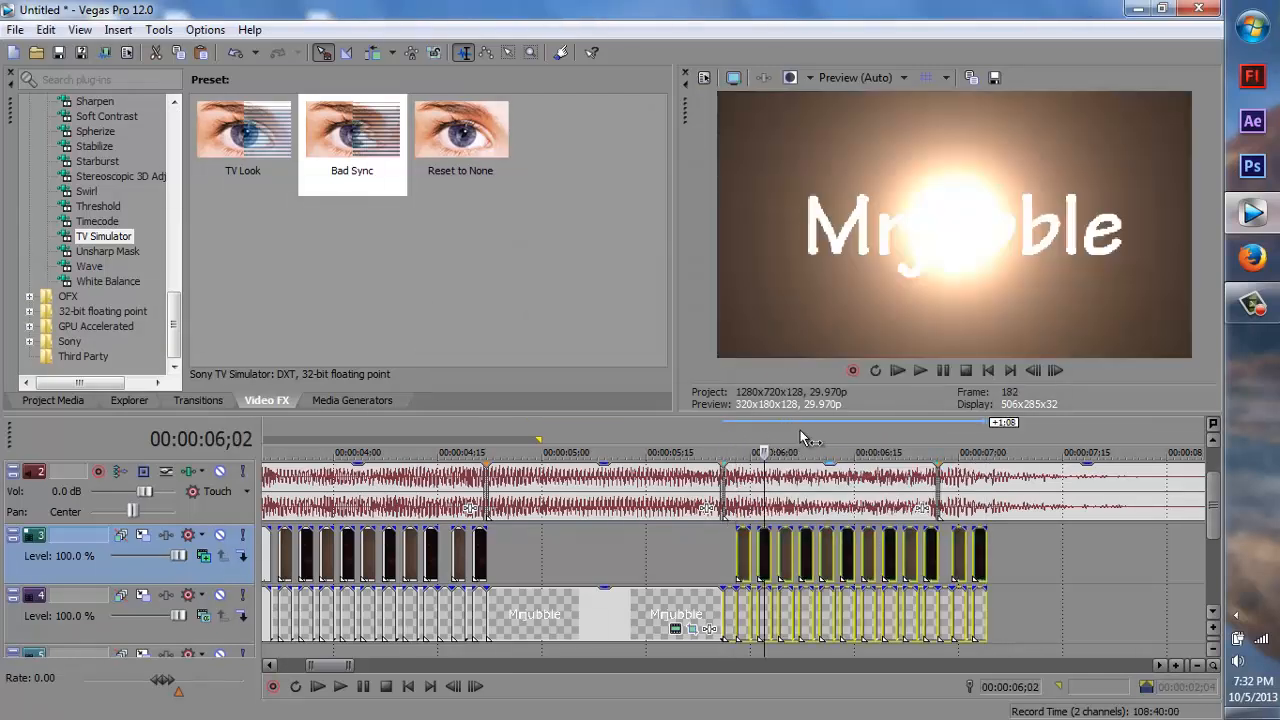
pyautogui.click(832, 431)
pyautogui.moveTo(903, 431); pyautogui.dragTo(917, 431)
pyautogui.click(952, 431)
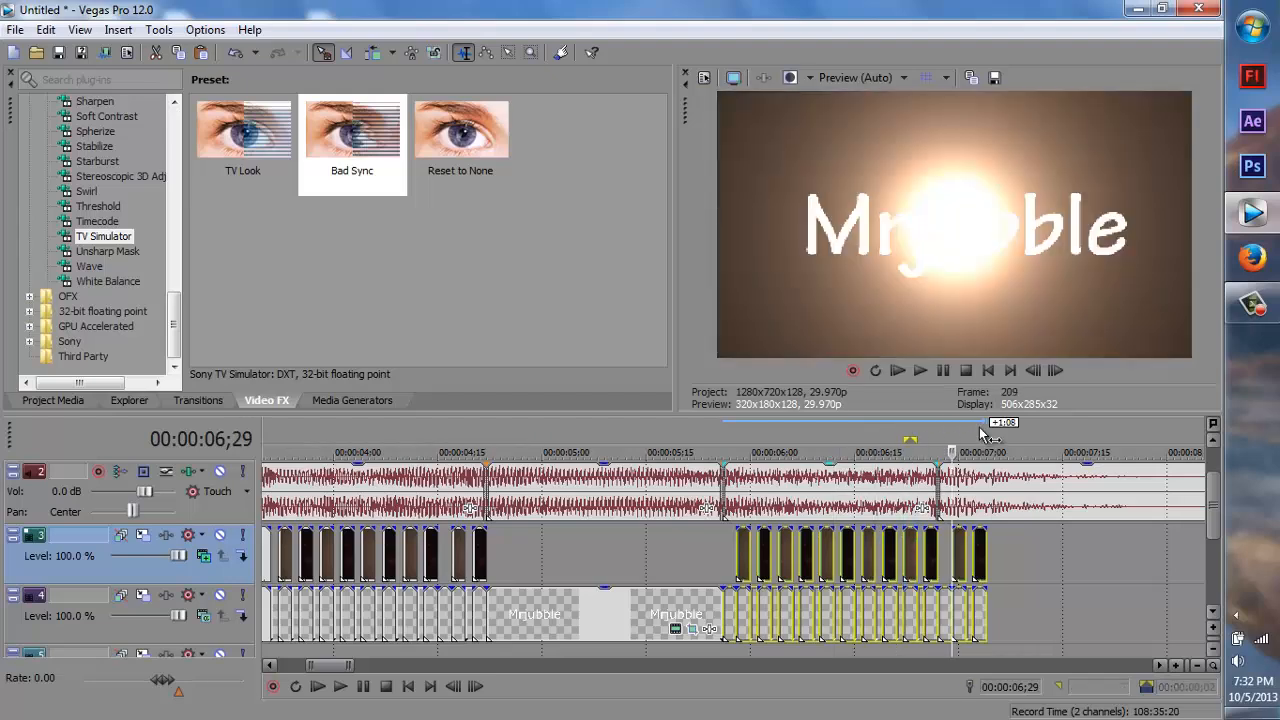
pyautogui.moveTo(955, 490)
pyautogui.mouseDown()
pyautogui.moveTo(941, 489)
pyautogui.moveTo(1022, 489)
pyautogui.moveTo(938, 489)
pyautogui.mouseUp()
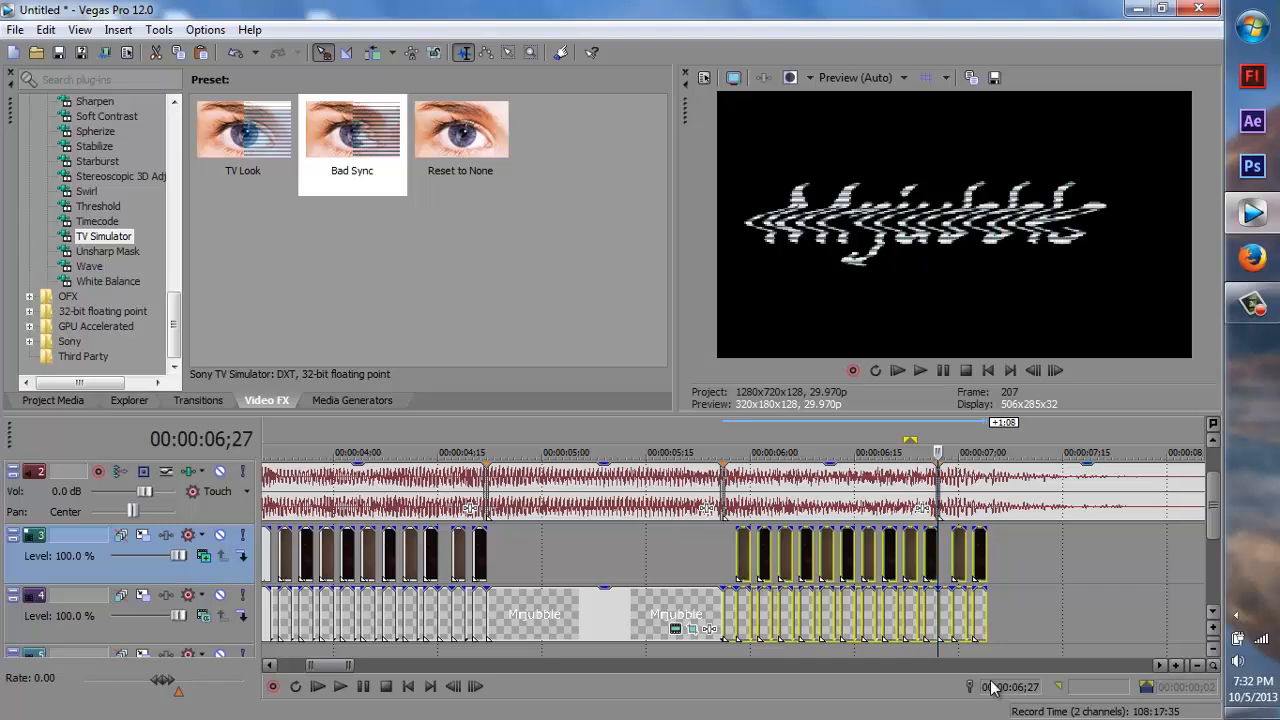
# Delete the pasted title and flare events that extend past the audio split at 6;27 on tracks 3 and 4.
pyautogui.scroll(4, 918, 603)
pyautogui.click(748, 605)
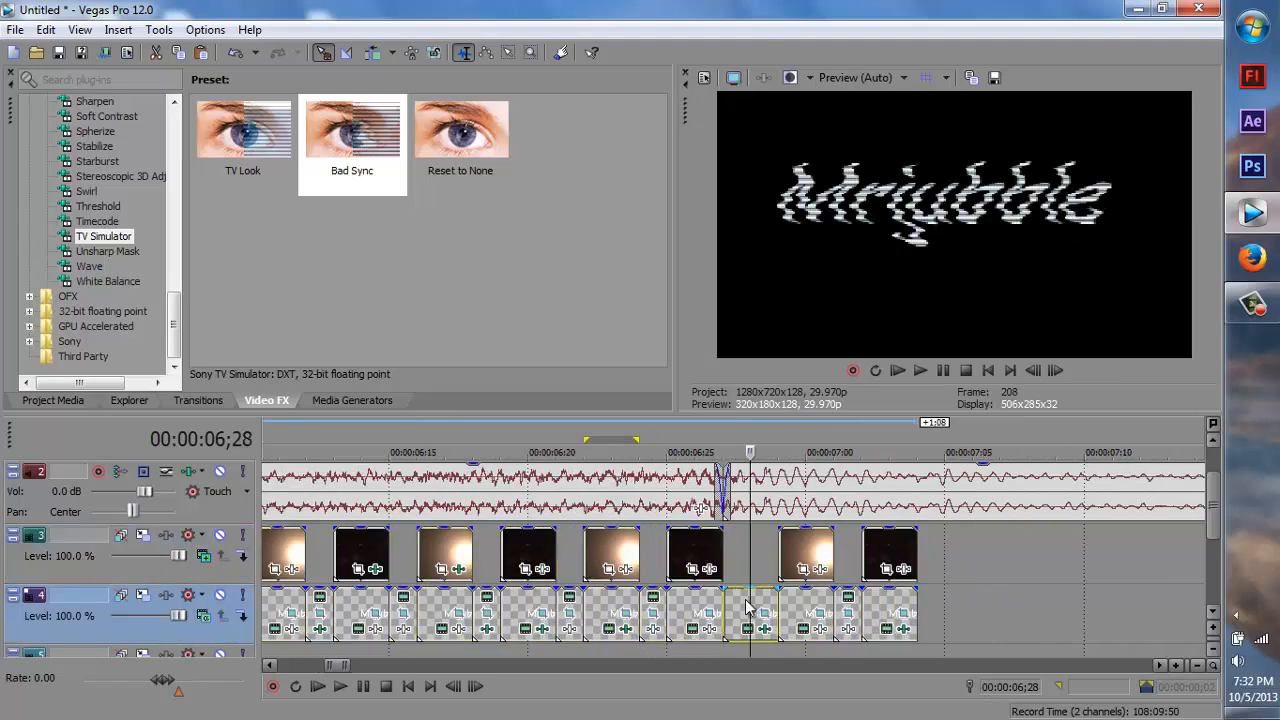
pyautogui.keyDown('ctrl'); pyautogui.click(846, 614); pyautogui.keyUp('ctrl')
pyautogui.keyDown('ctrl'); pyautogui.click(878, 547); pyautogui.keyUp('ctrl')
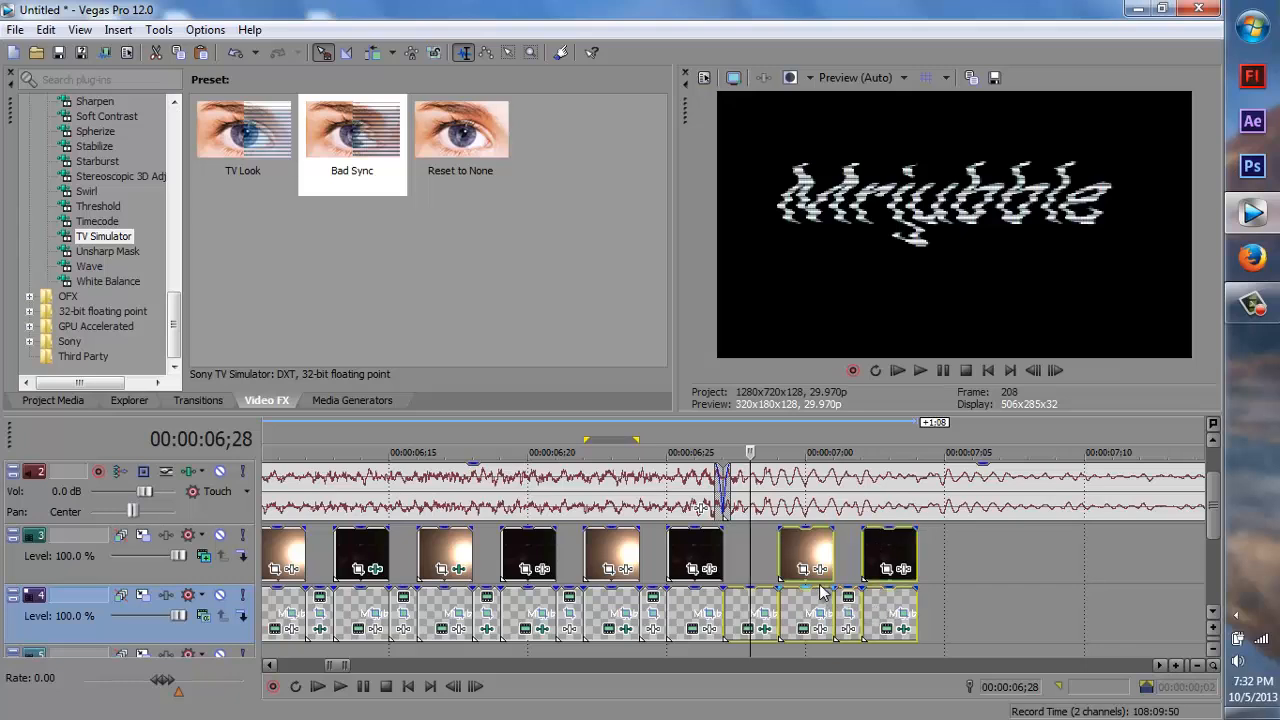
pyautogui.press('Delete')
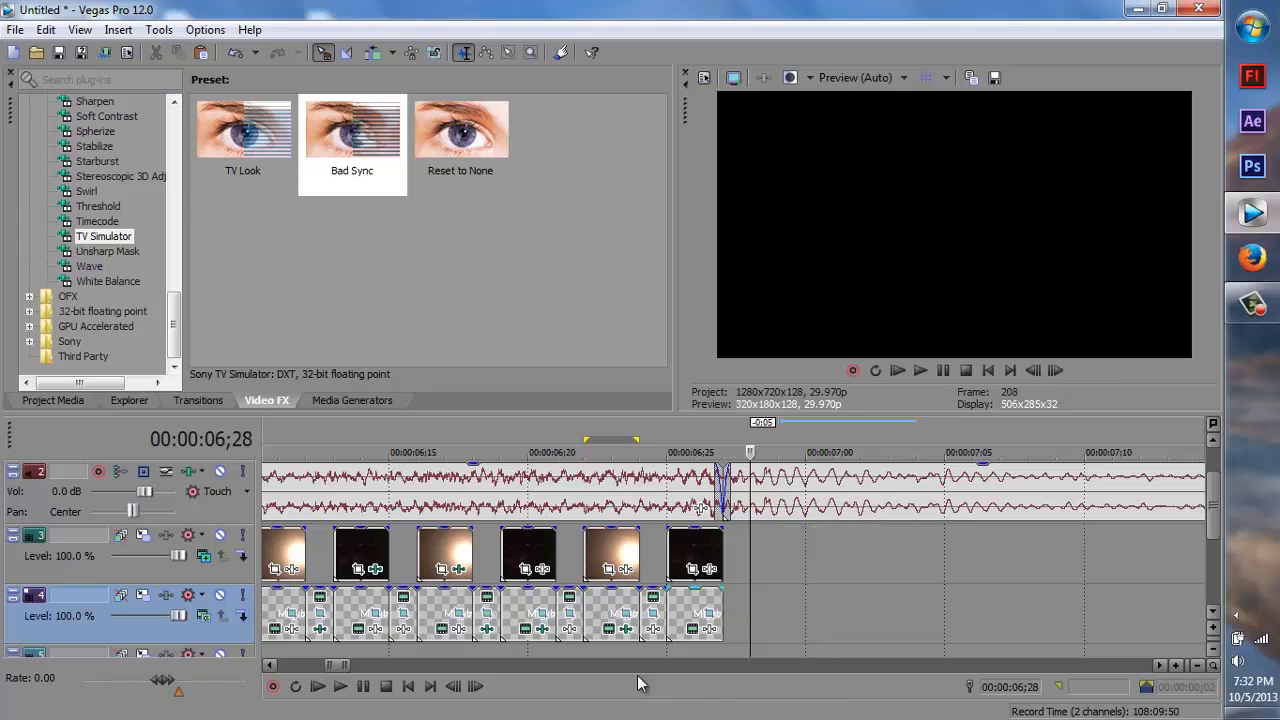
# Play back the audio from the end of the trimmed glitching section at 6;27 and pause.
pyautogui.moveTo(753, 565); pyautogui.dragTo(724, 567)
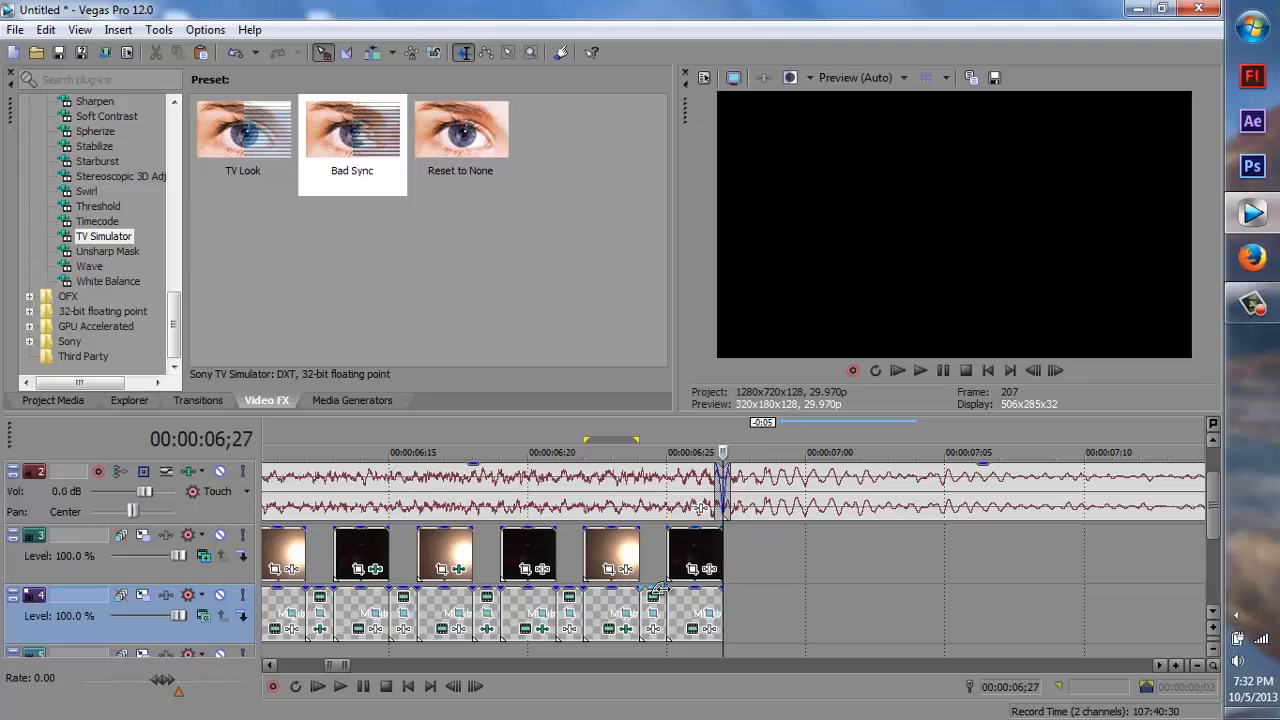
pyautogui.scroll(-6, 738, 619)
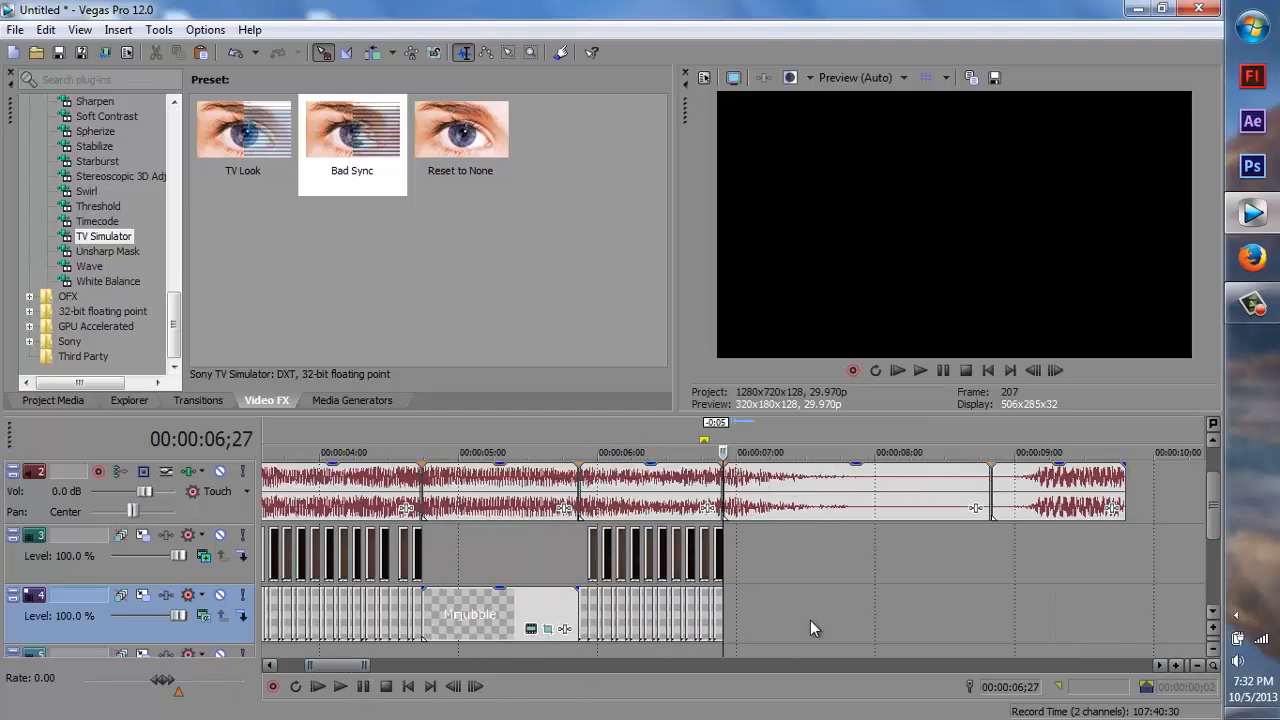
pyautogui.click(340, 686)
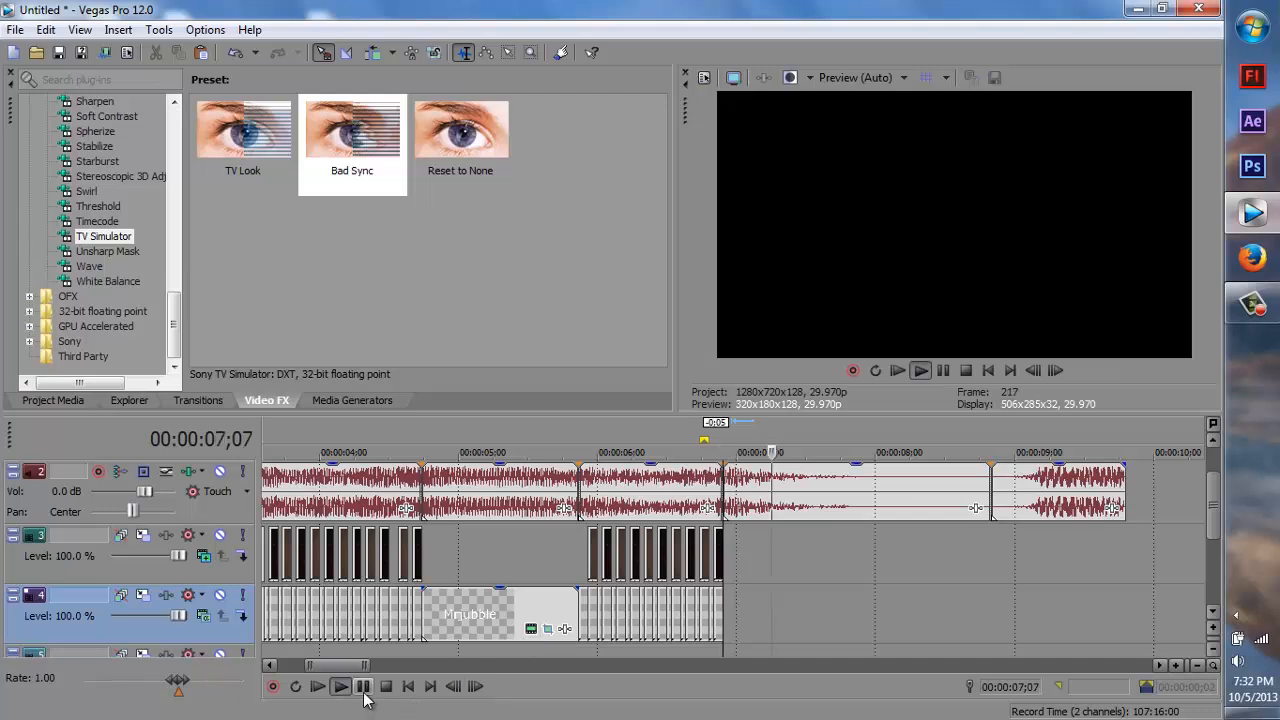
pyautogui.click(363, 686)
# Paste a new copy of the long Mrjubble title event at 6;27 on track 4 and extend its end to the audio split at 8;25.
pyautogui.click(497, 620)
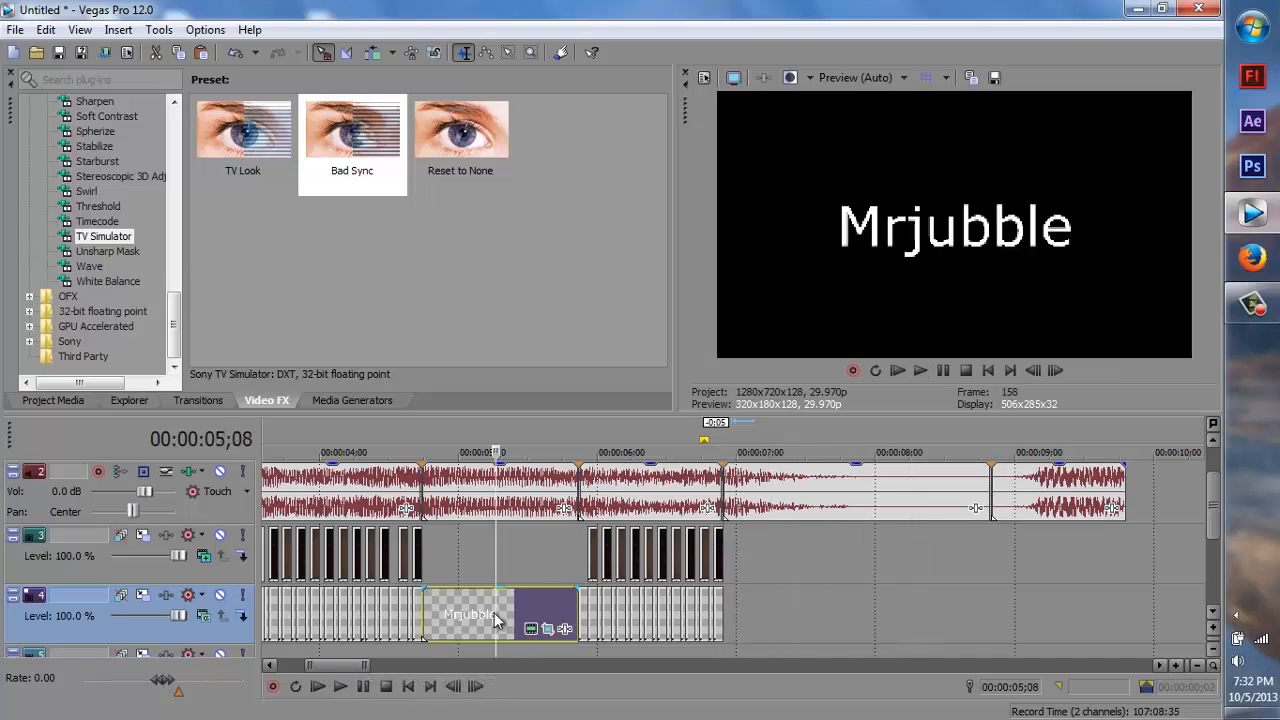
pyautogui.rightClick(497, 620)
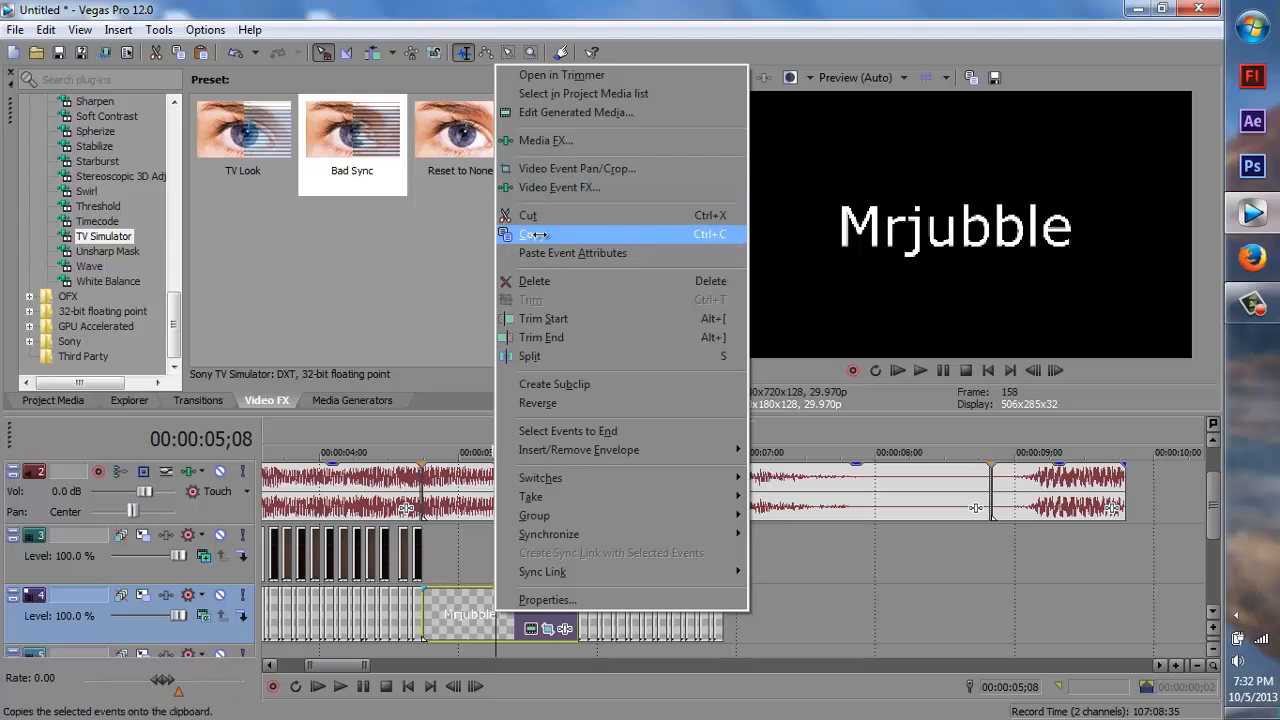
pyautogui.click(534, 234)
pyautogui.click(724, 447)
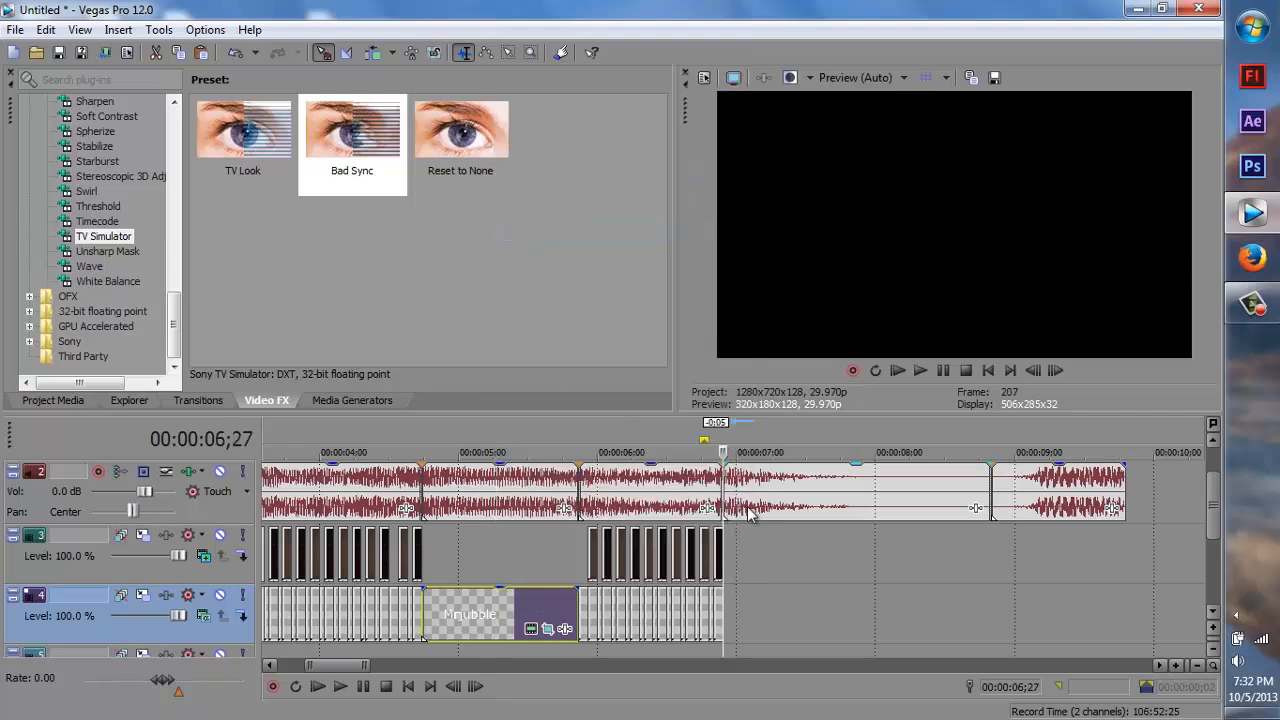
pyautogui.rightClick(766, 602)
pyautogui.click(852, 296)
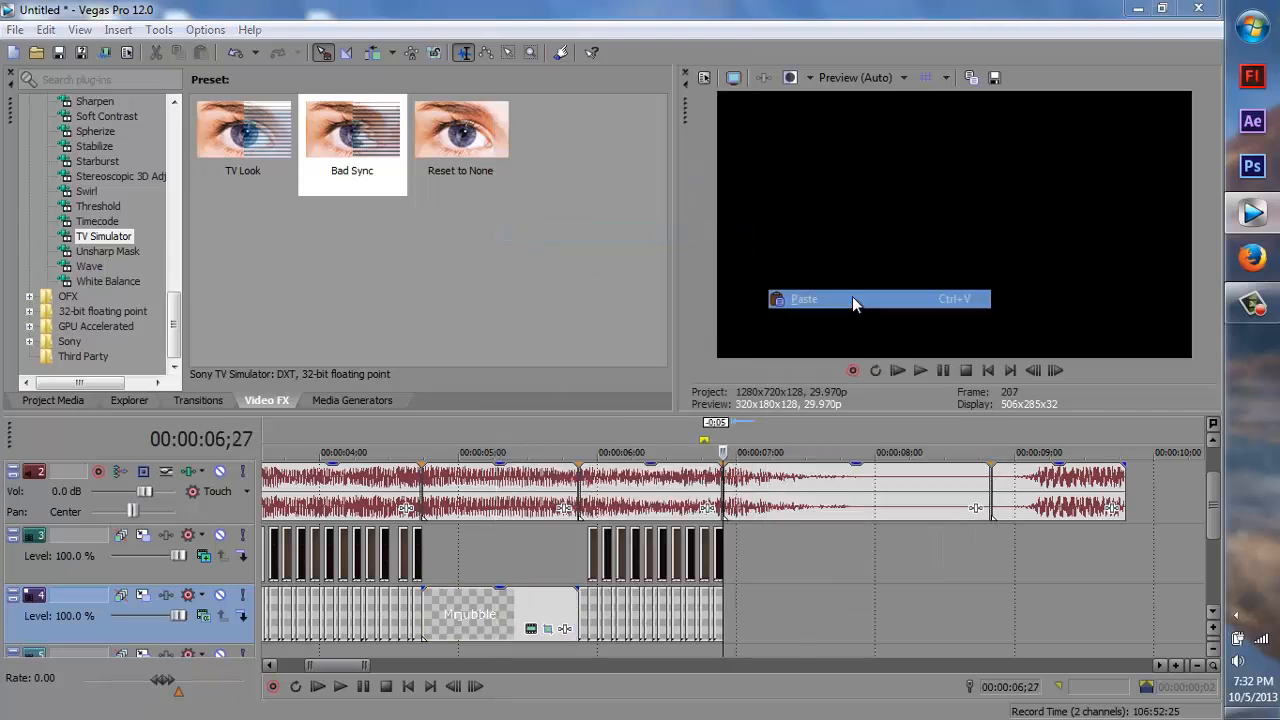
pyautogui.click(727, 336)
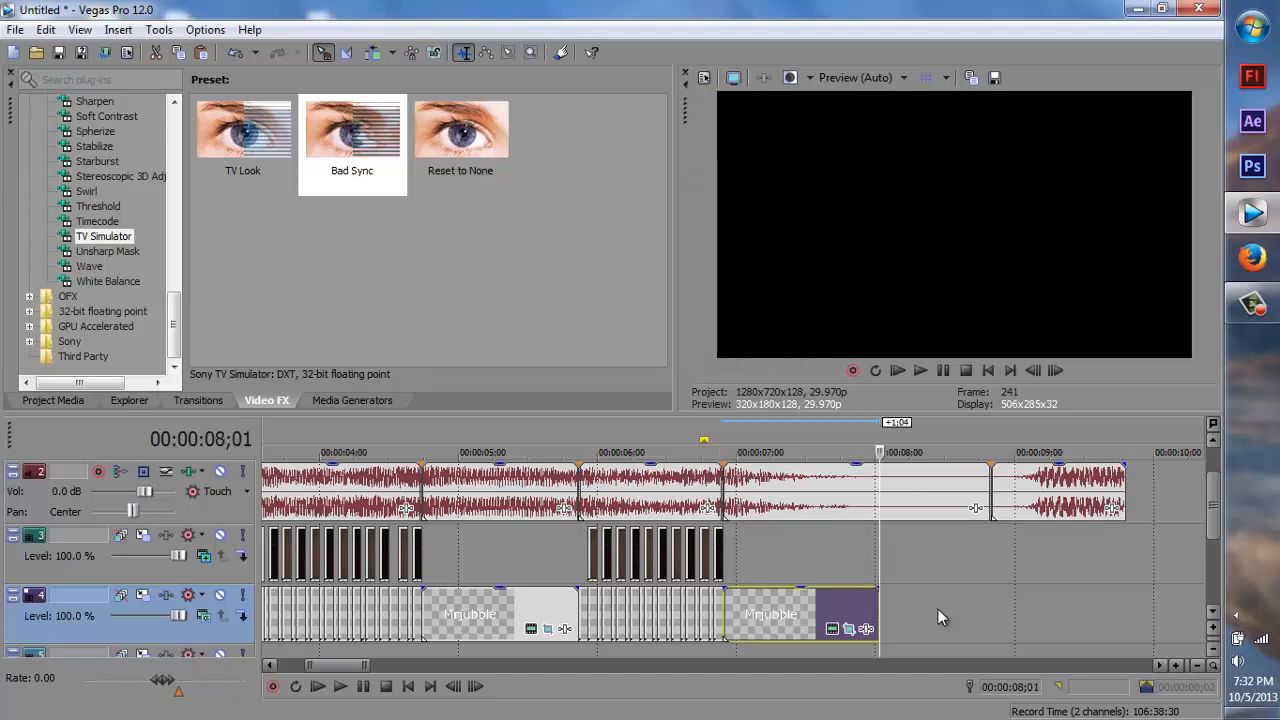
pyautogui.moveTo(877, 617); pyautogui.dragTo(990, 614)
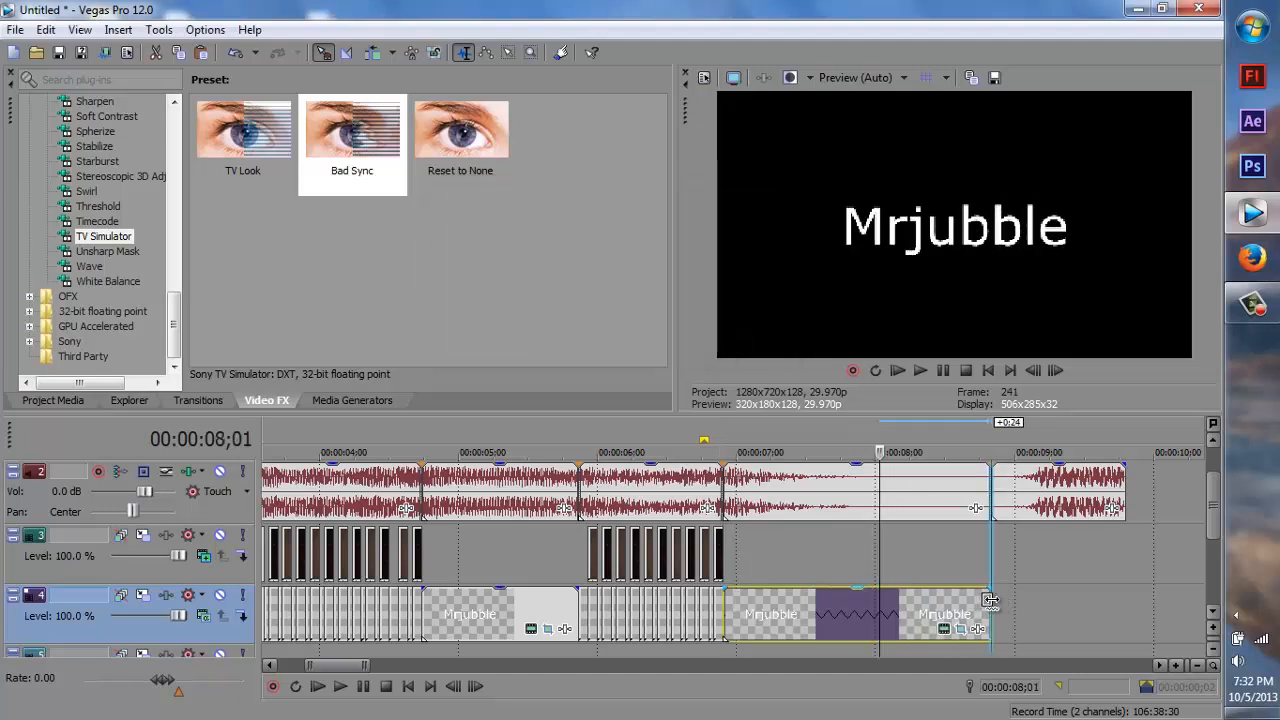
# Play back the whole intro from the start of the timeline through the extended final title event.
pyautogui.moveTo(880, 552); pyautogui.dragTo(3, 632)
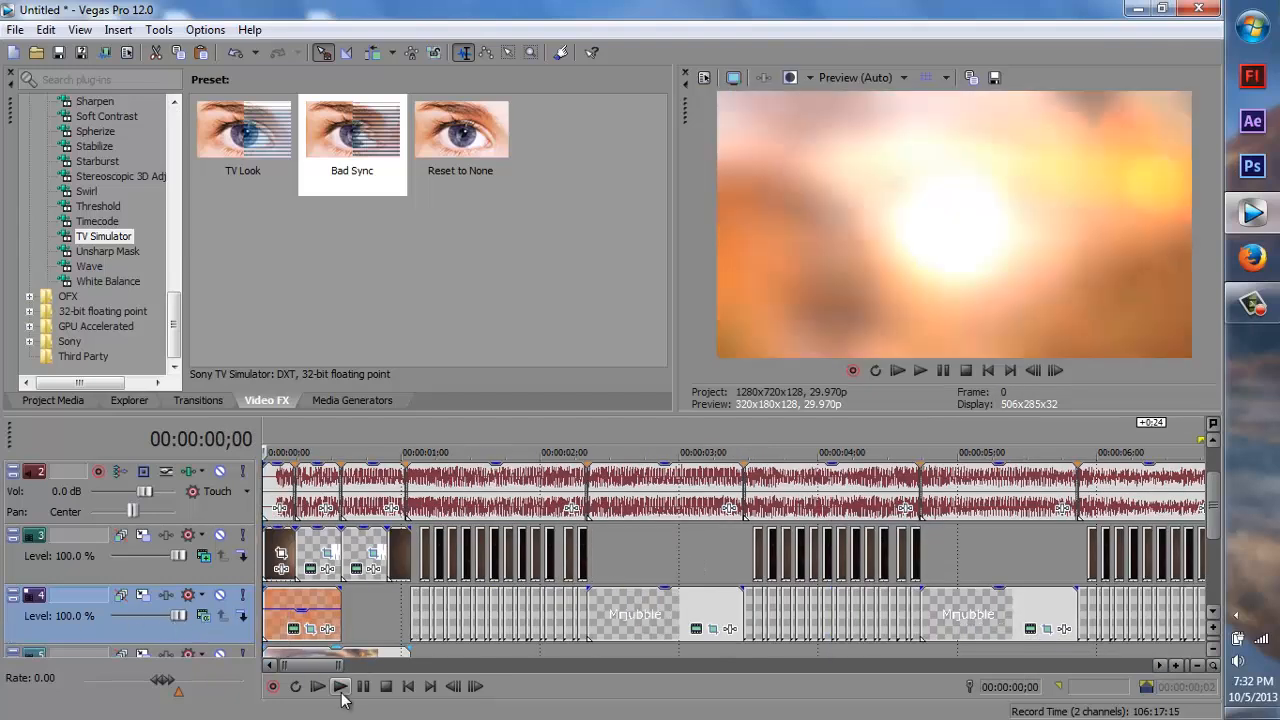
pyautogui.scroll(-5, 381, 640)
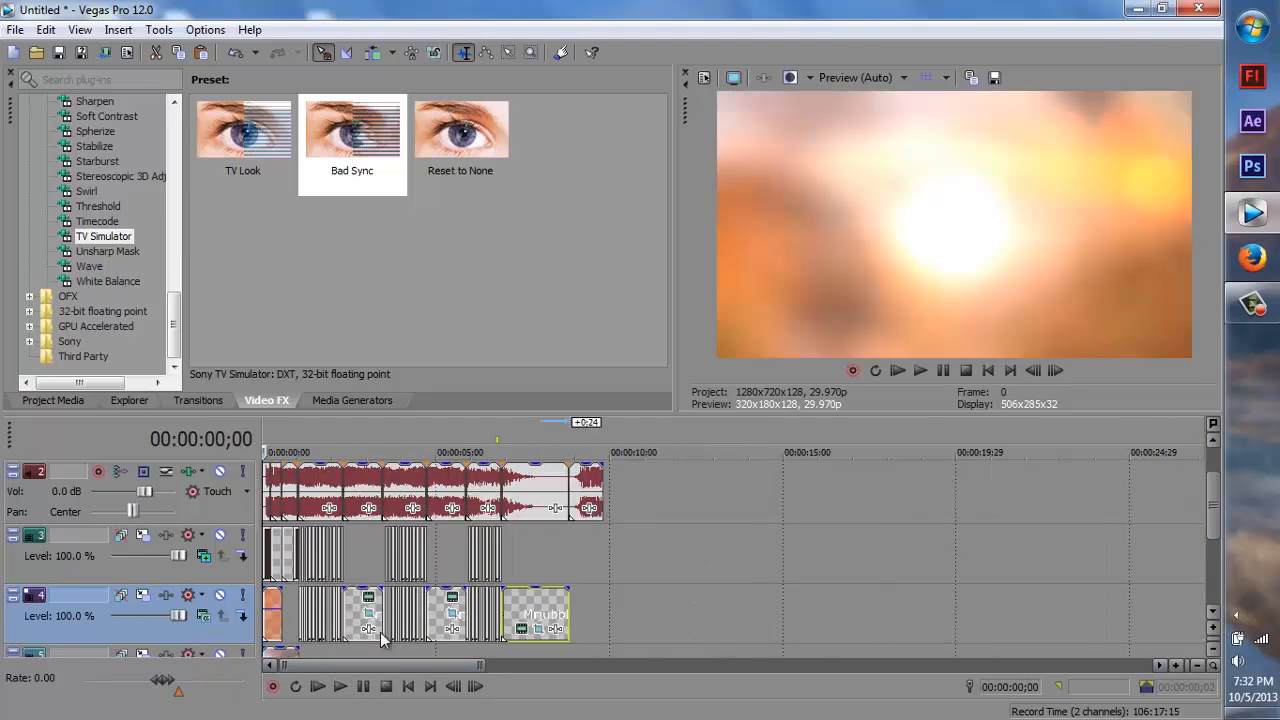
pyautogui.click(362, 690)
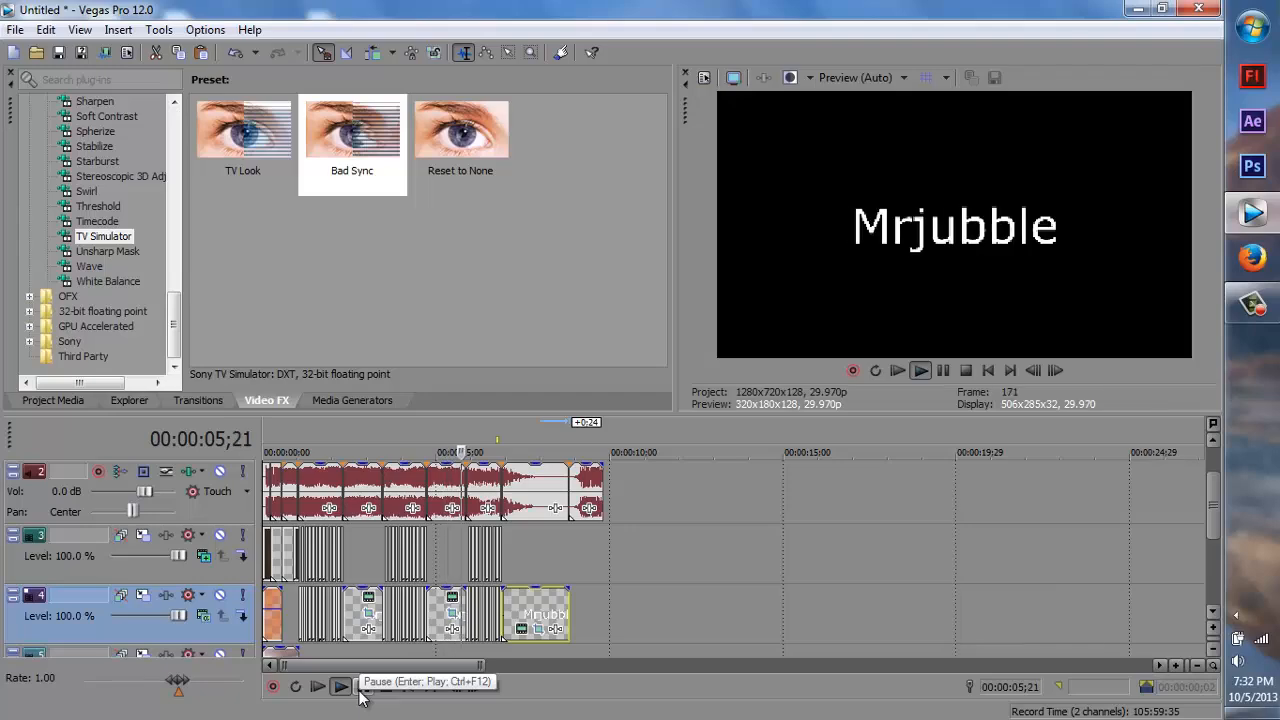
pyautogui.click(361, 690)
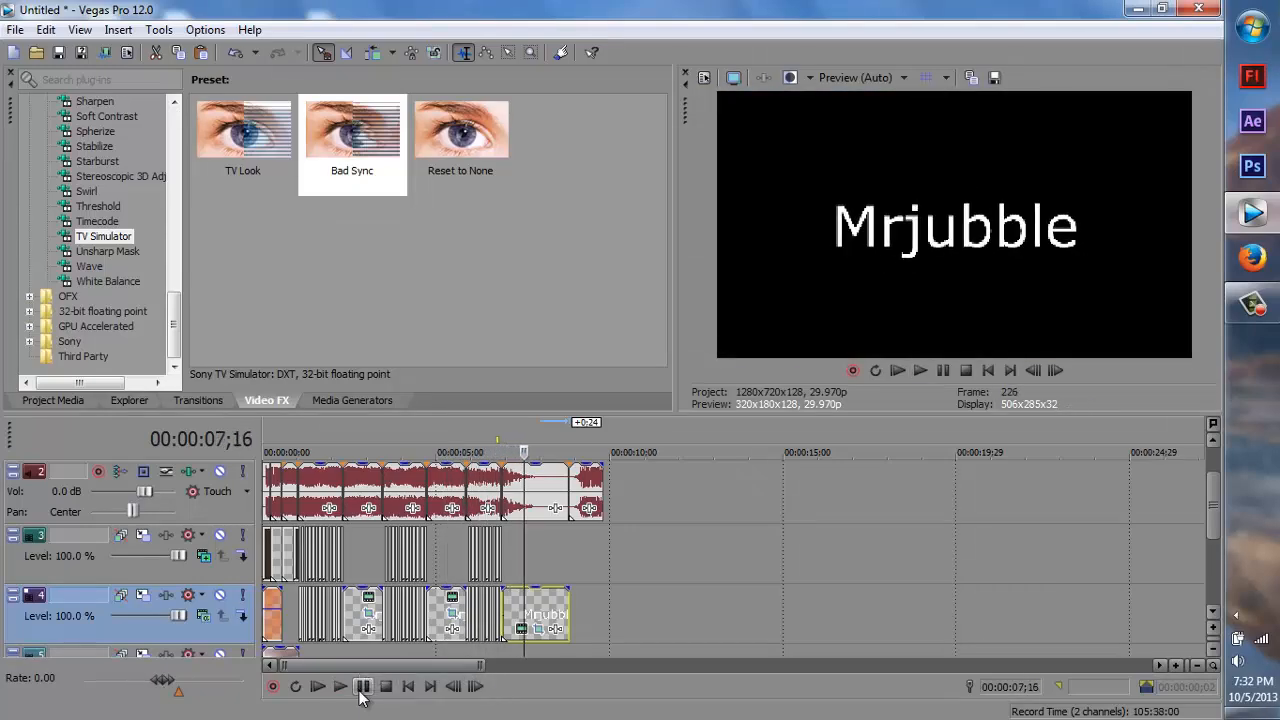
pyautogui.click(338, 685)
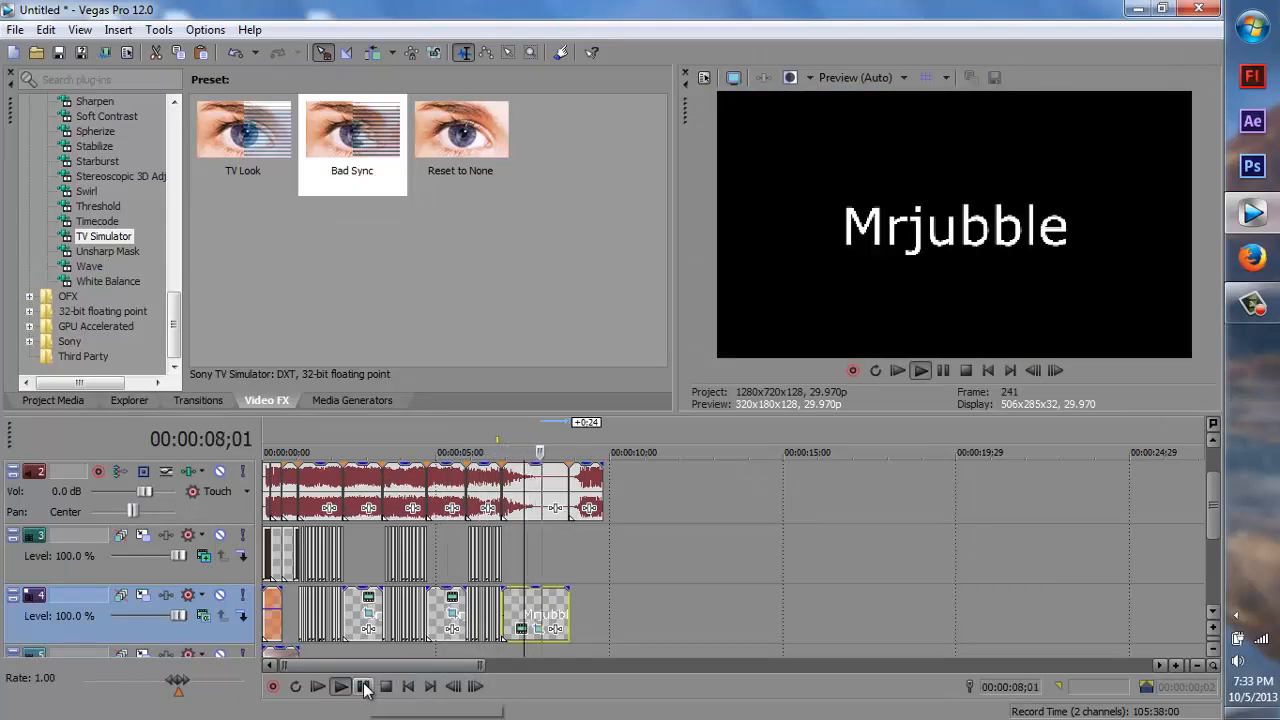
pyautogui.scroll(3, 493, 625)
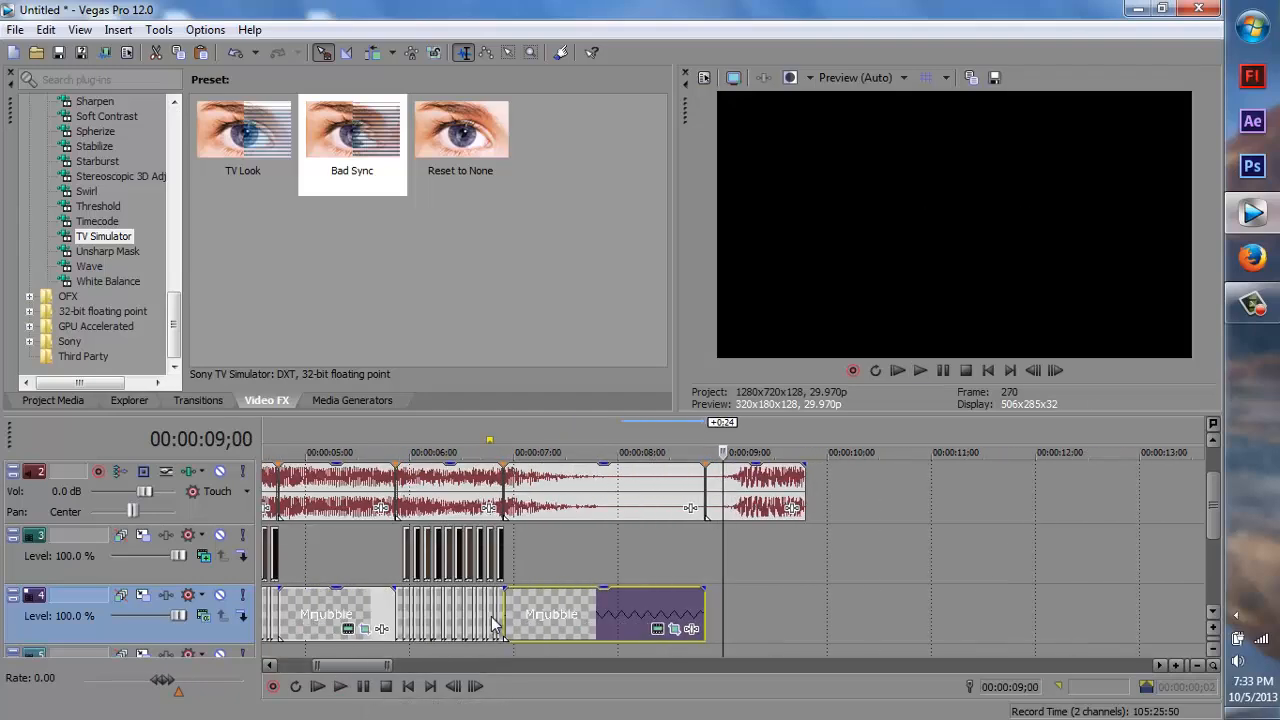
# Extend the end of the last Mrjubble title event on track 4 from the 8;25 audio split to the audio's end.
pyautogui.click(727, 604)
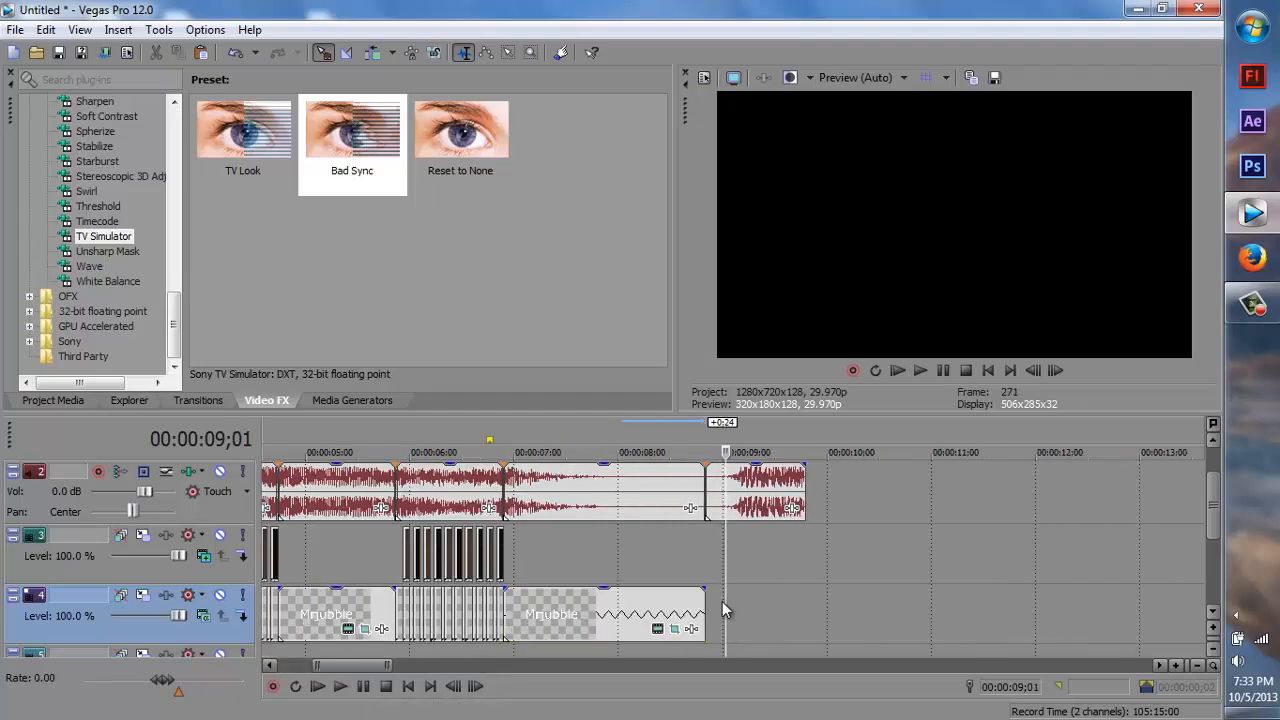
pyautogui.moveTo(727, 606); pyautogui.dragTo(699, 614)
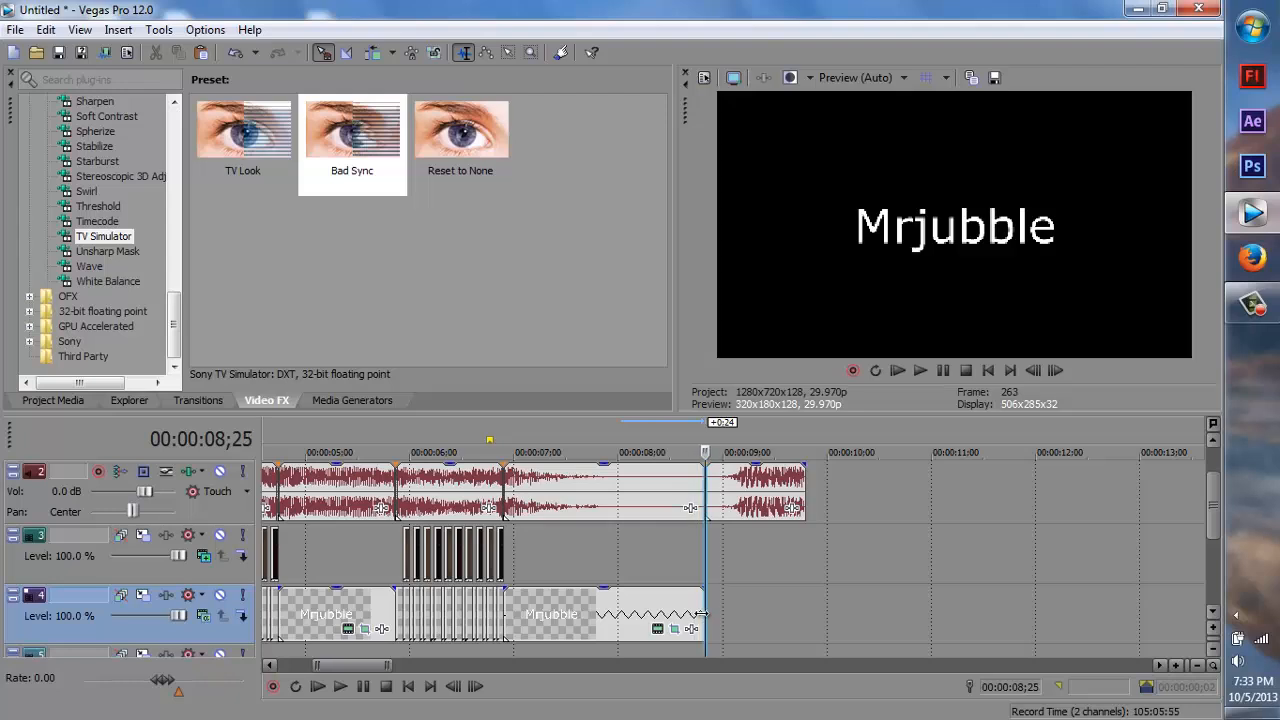
pyautogui.click(699, 614)
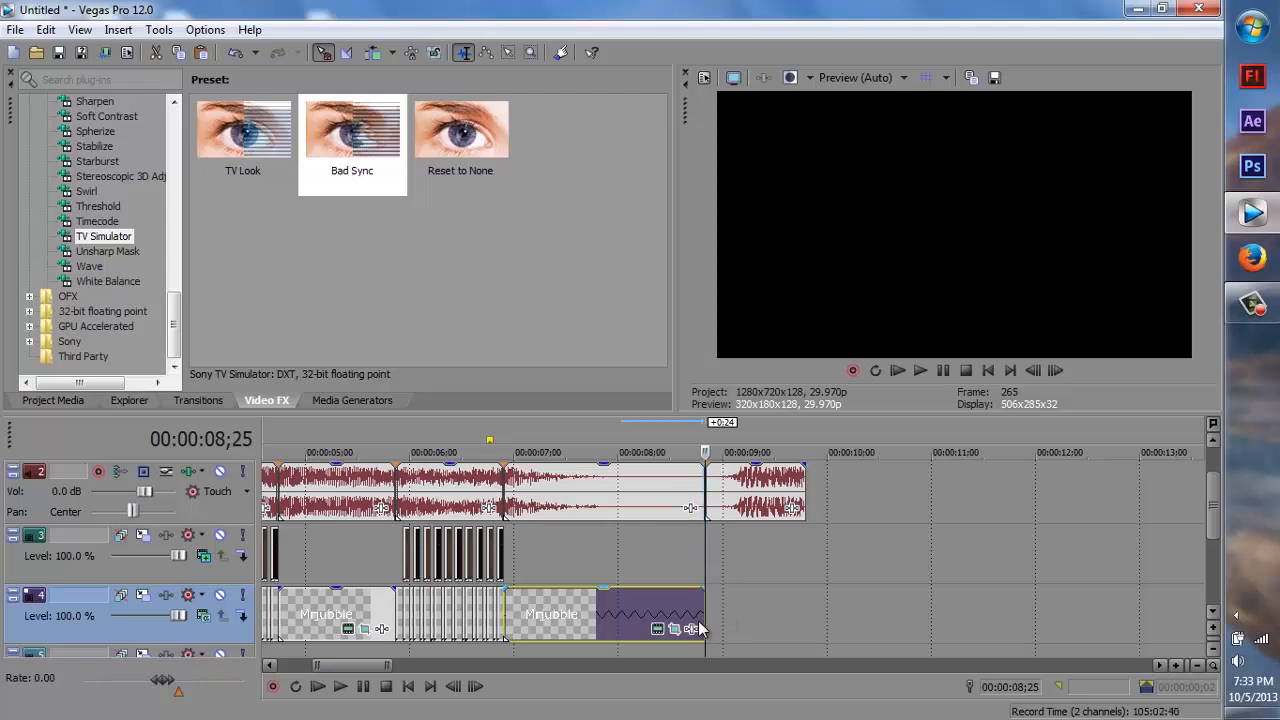
pyautogui.moveTo(699, 620); pyautogui.dragTo(793, 623)
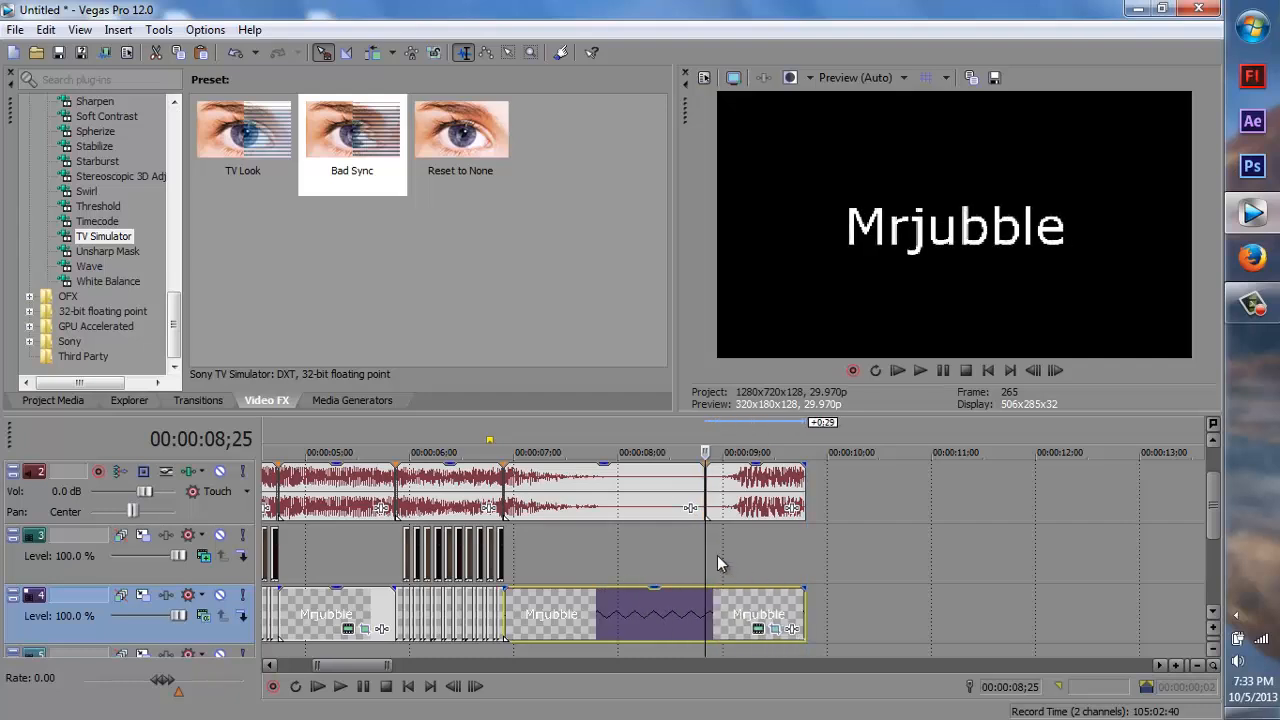
# Play back the extended title section from 9;00 and pause before the end of the audio.
pyautogui.moveTo(709, 553); pyautogui.dragTo(723, 552)
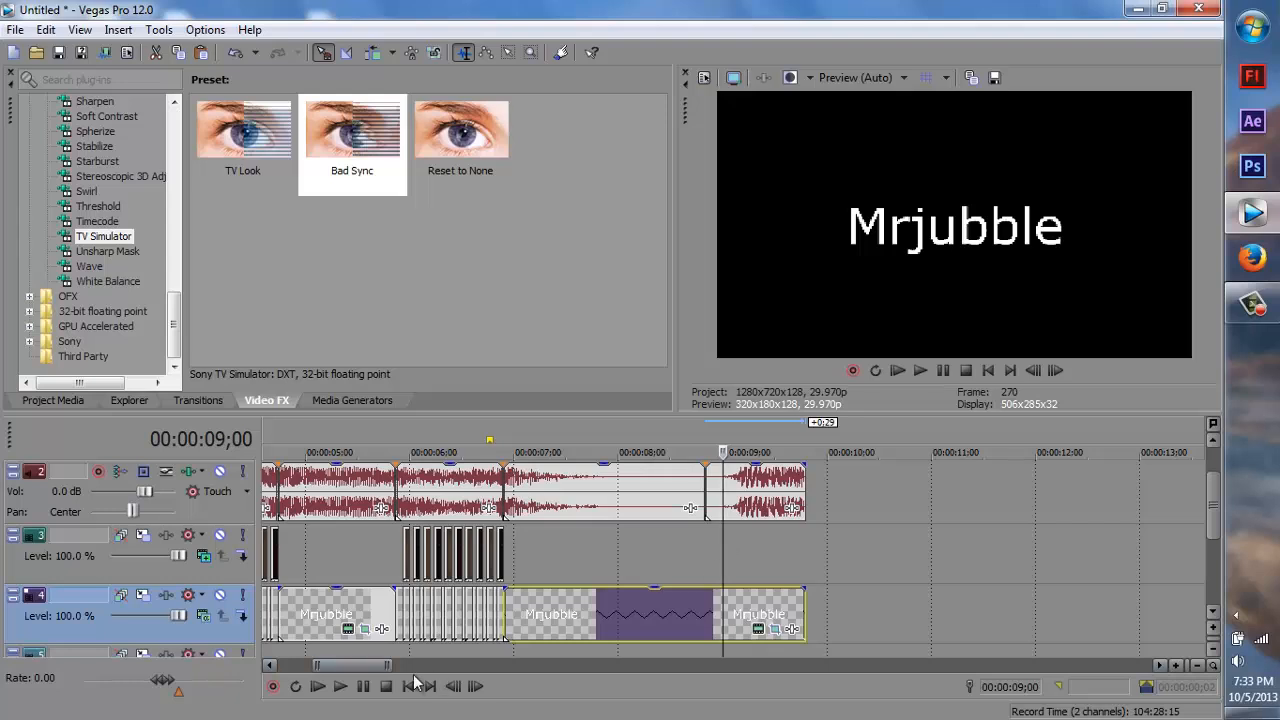
pyautogui.press('space')
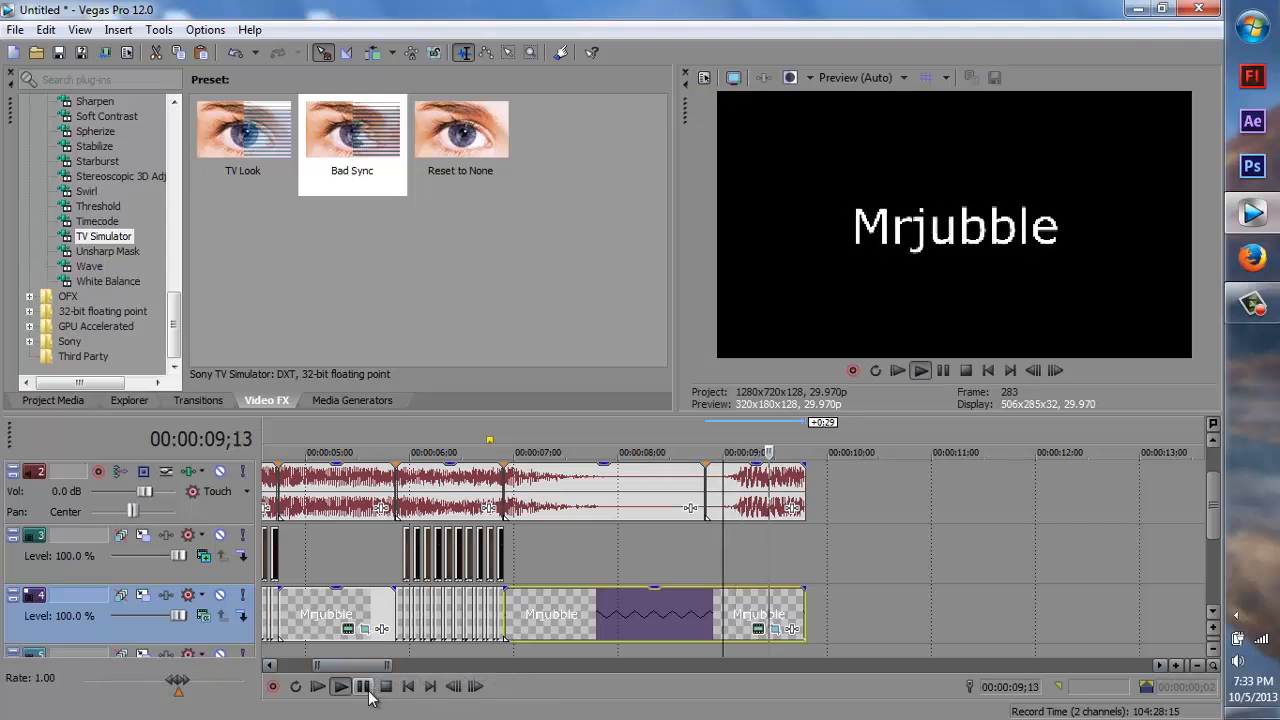
pyautogui.click(366, 688)
# Split the extended title event on track 4 at the 8;25 audio split.
pyautogui.moveTo(828, 577); pyautogui.dragTo(718, 584)
pyautogui.scroll(3, 717, 585)
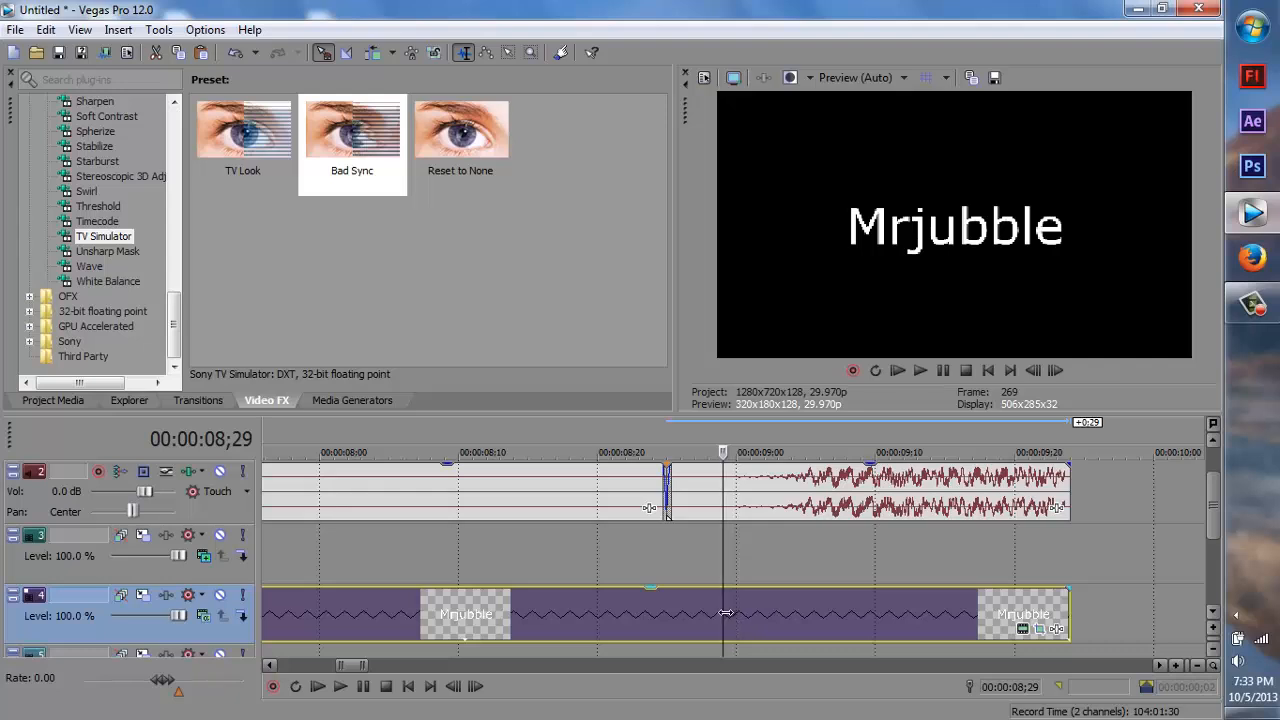
pyautogui.moveTo(723, 606); pyautogui.dragTo(664, 607)
pyautogui.scroll(-4, 653, 482)
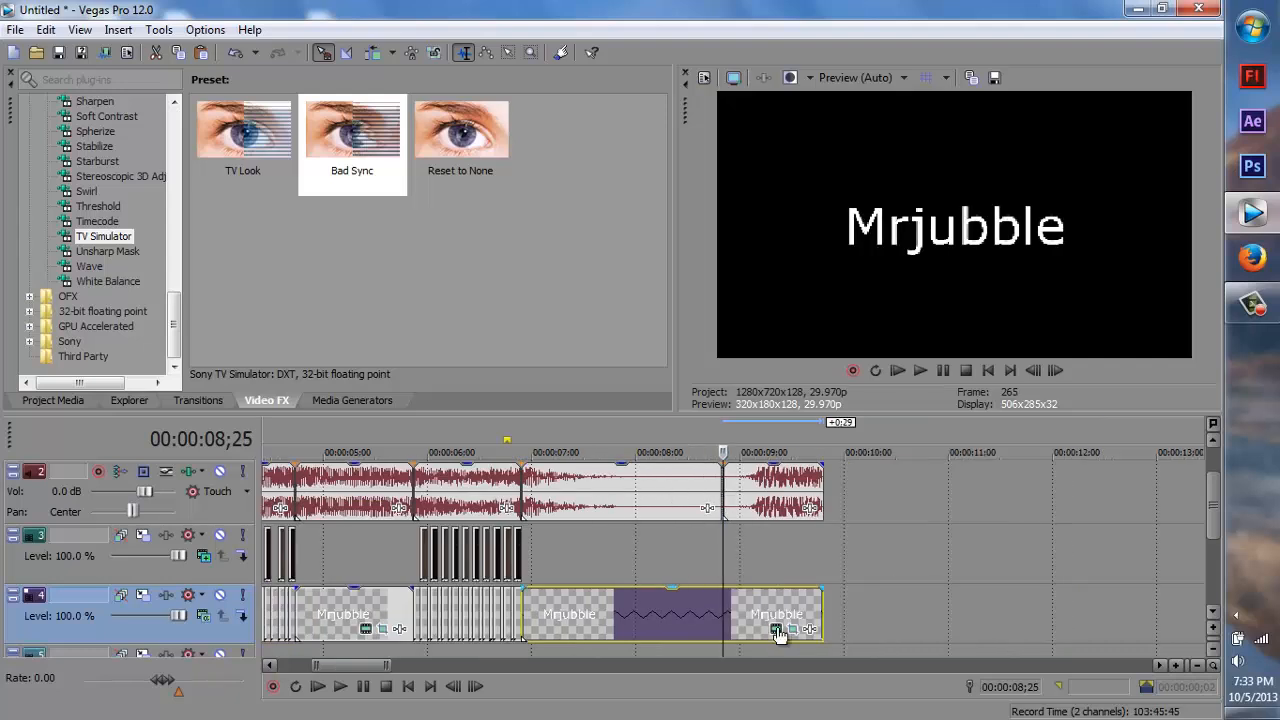
pyautogui.press('s')
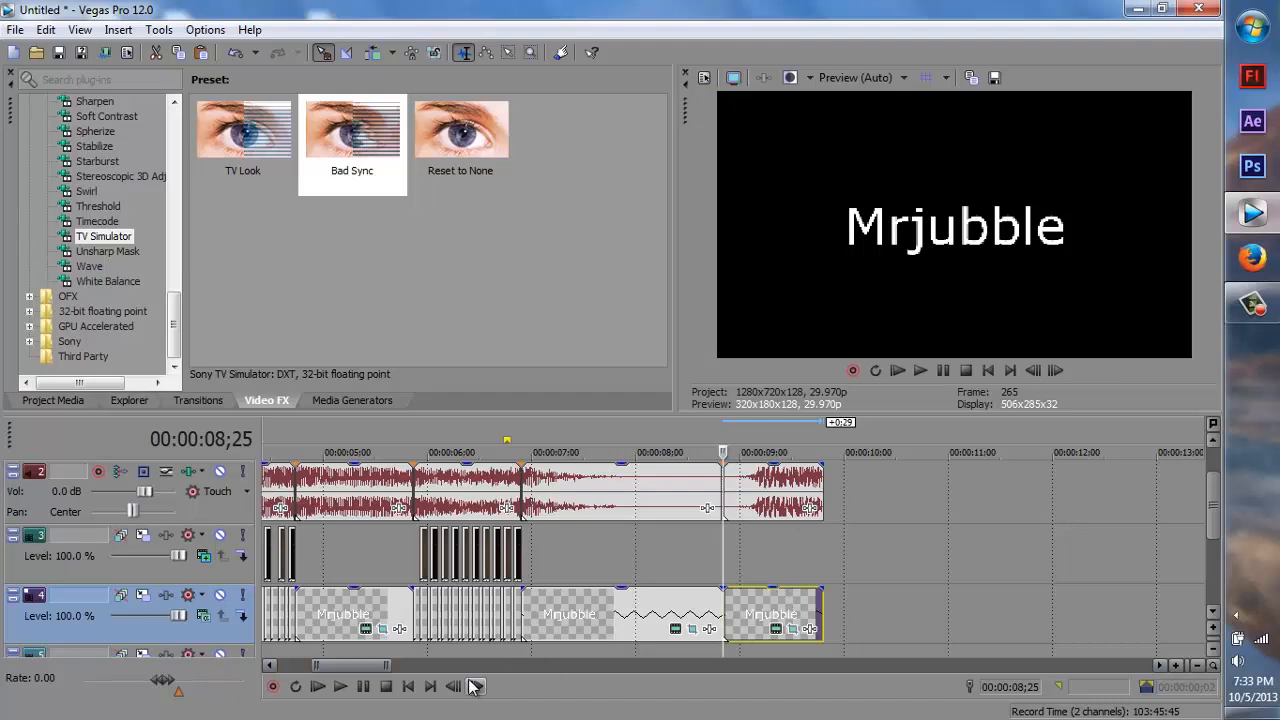
# Apply the TV Simulator Bad Sync preset to the last title event after 8;25 and close the effect settings.
pyautogui.scroll(2, 642, 538)
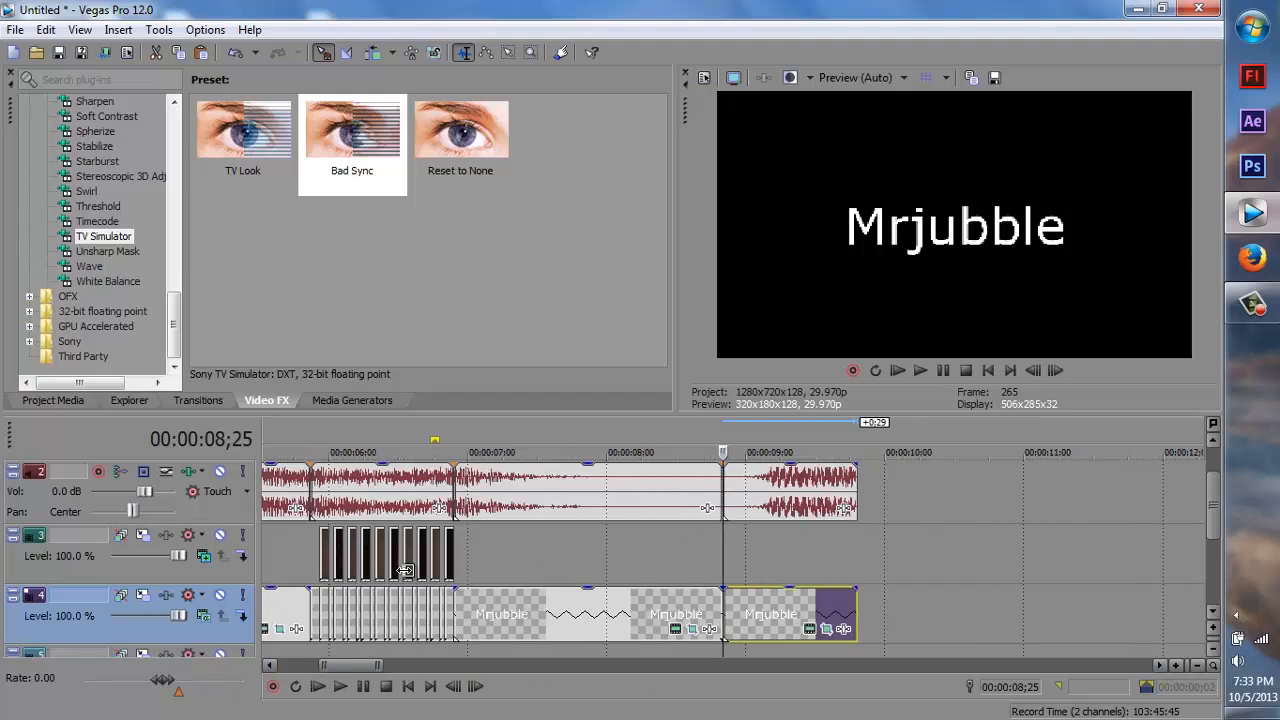
pyautogui.moveTo(325, 664); pyautogui.dragTo(319, 664)
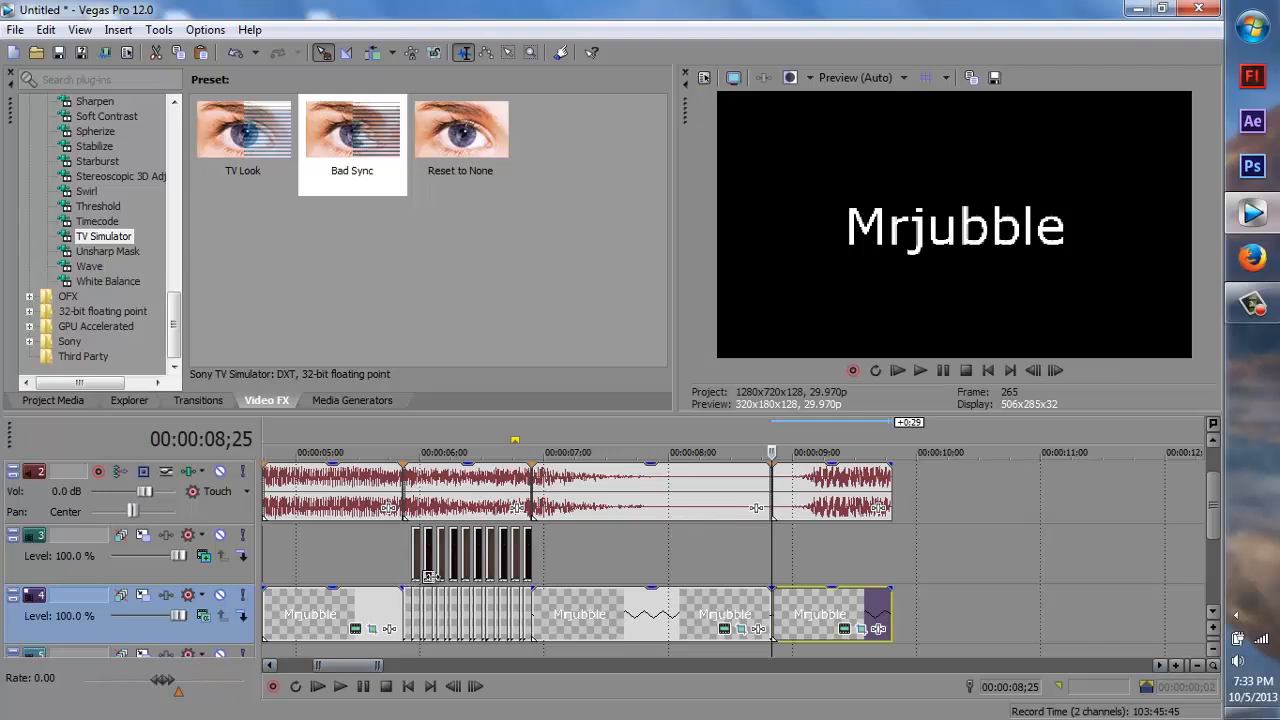
pyautogui.click(352, 135)
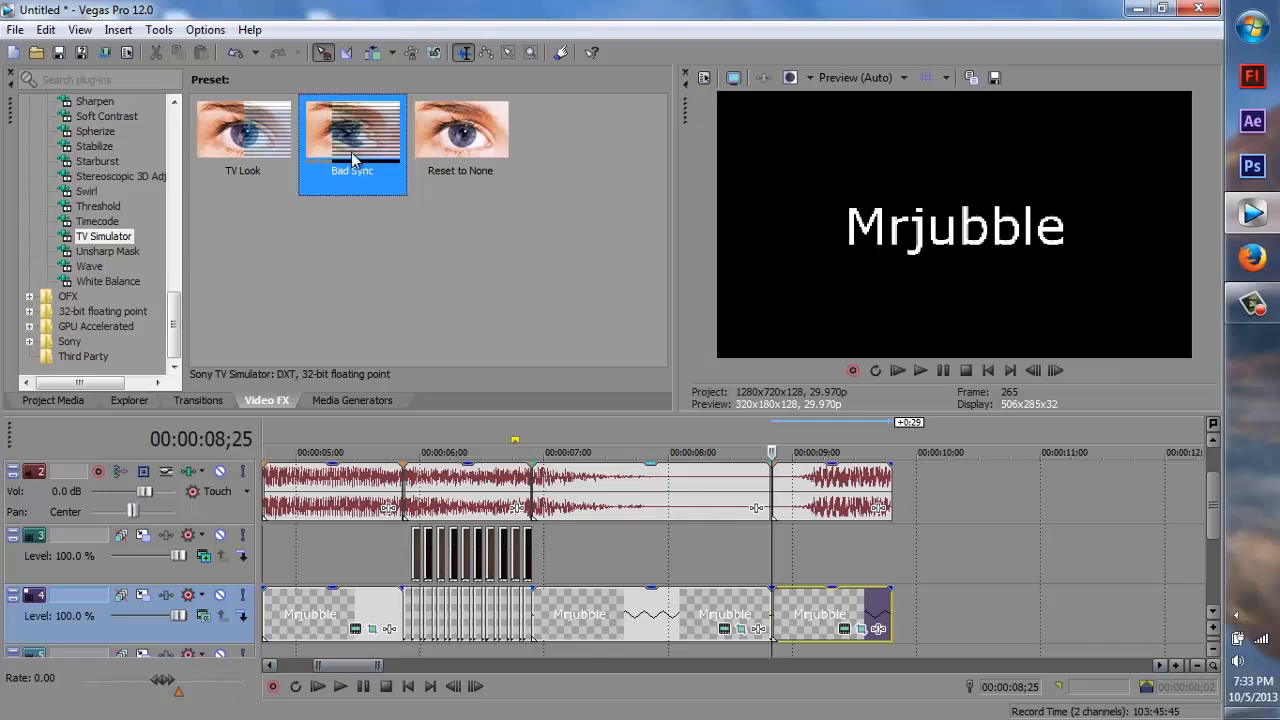
pyautogui.moveTo(805, 613); pyautogui.dragTo(805, 614)
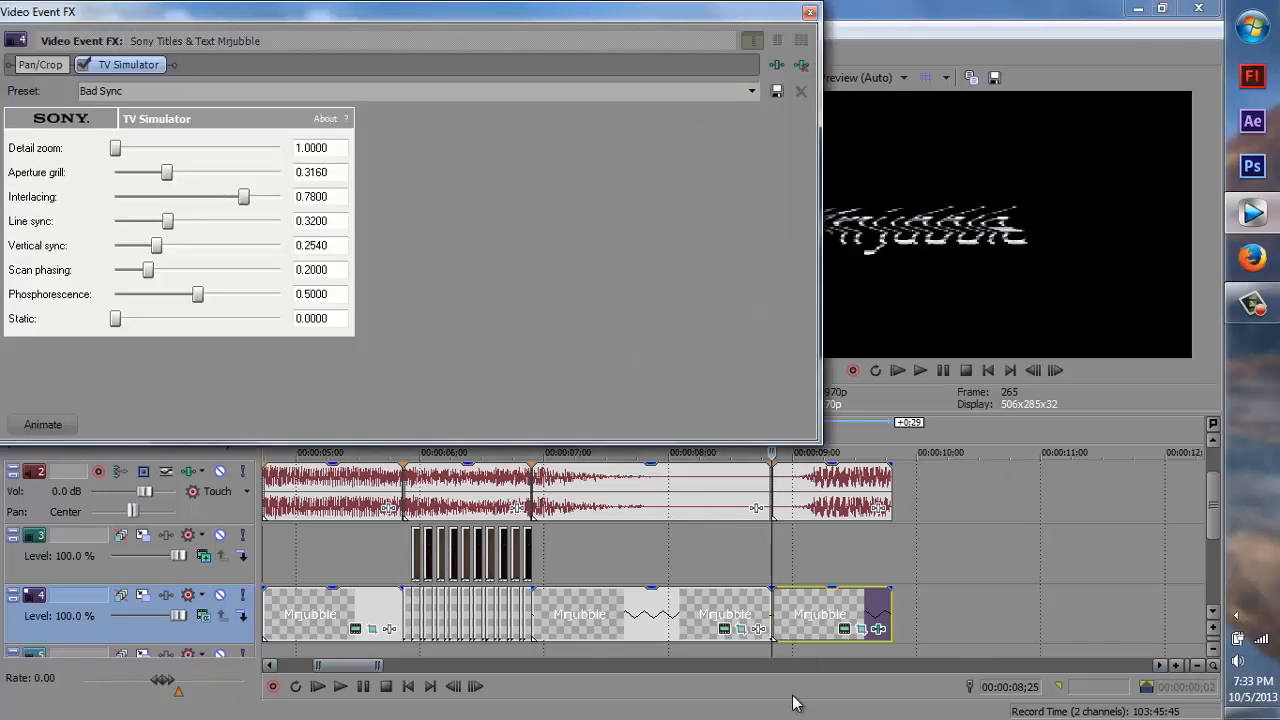
pyautogui.click(810, 14)
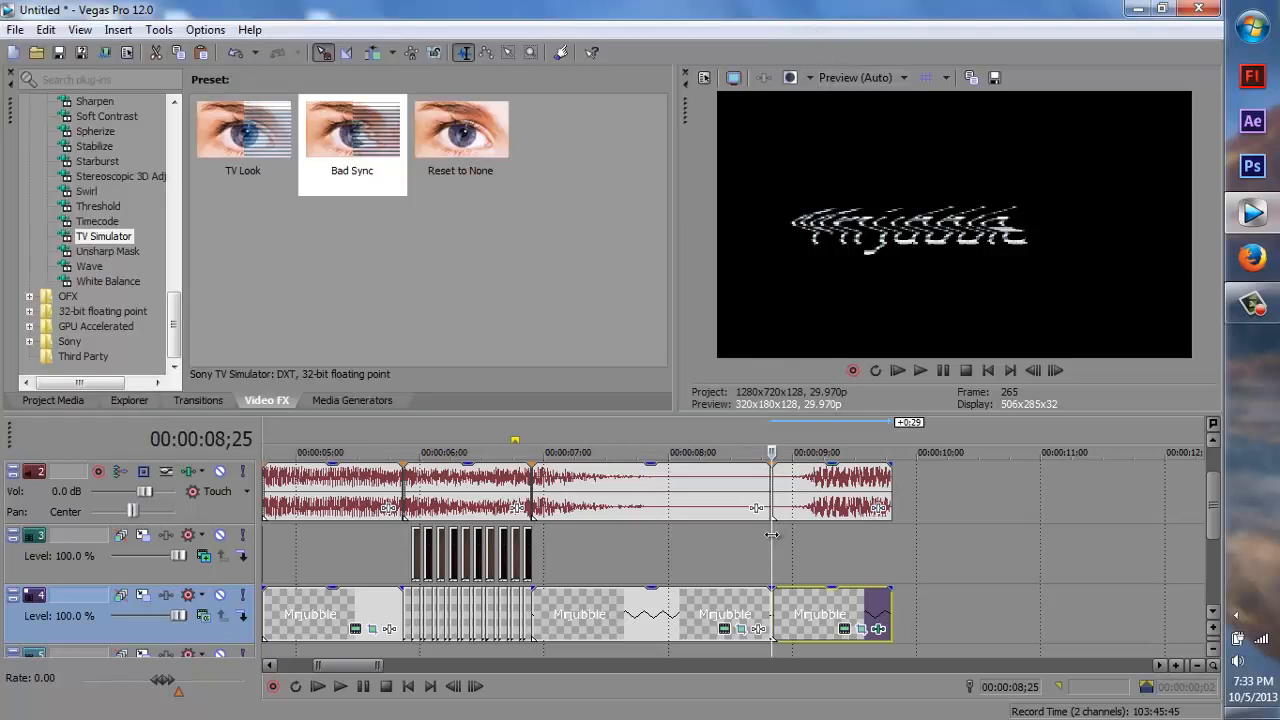
# Copy the short flare event at 6;21 on track 3 and place the cursor at 8;28 over the final title.
pyautogui.click(838, 538)
pyautogui.click(852, 537)
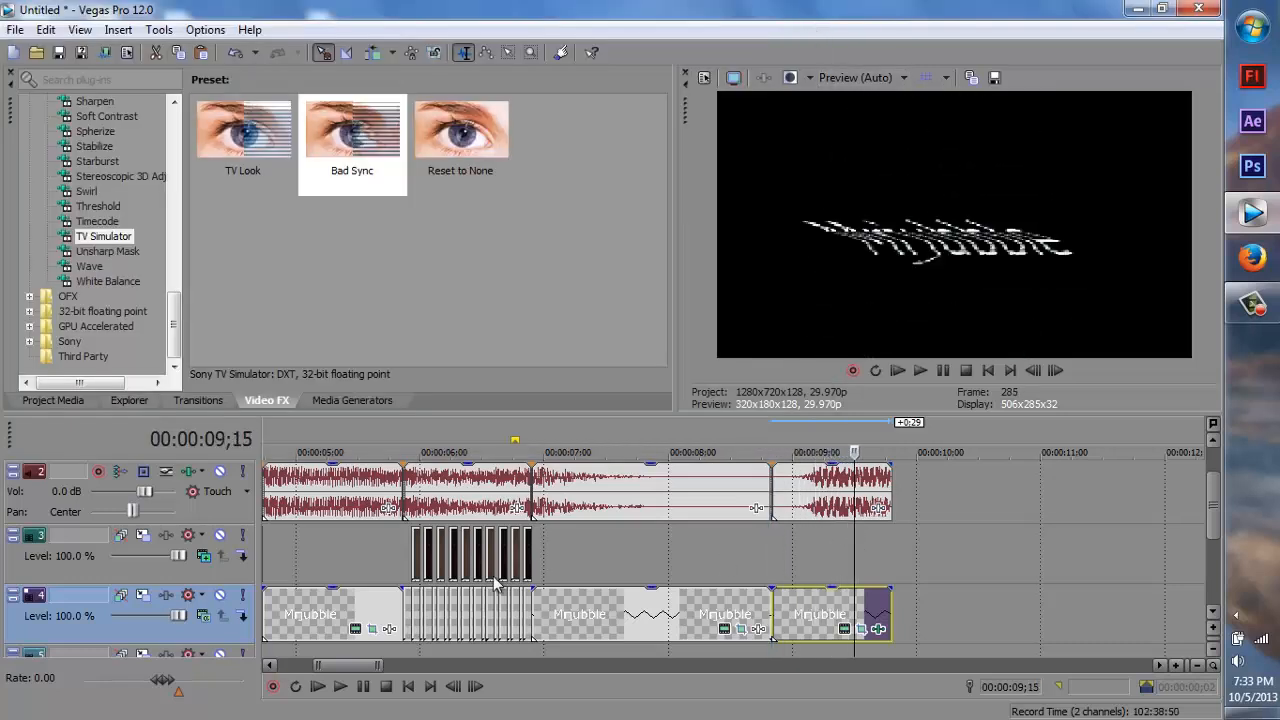
pyautogui.click(437, 565)
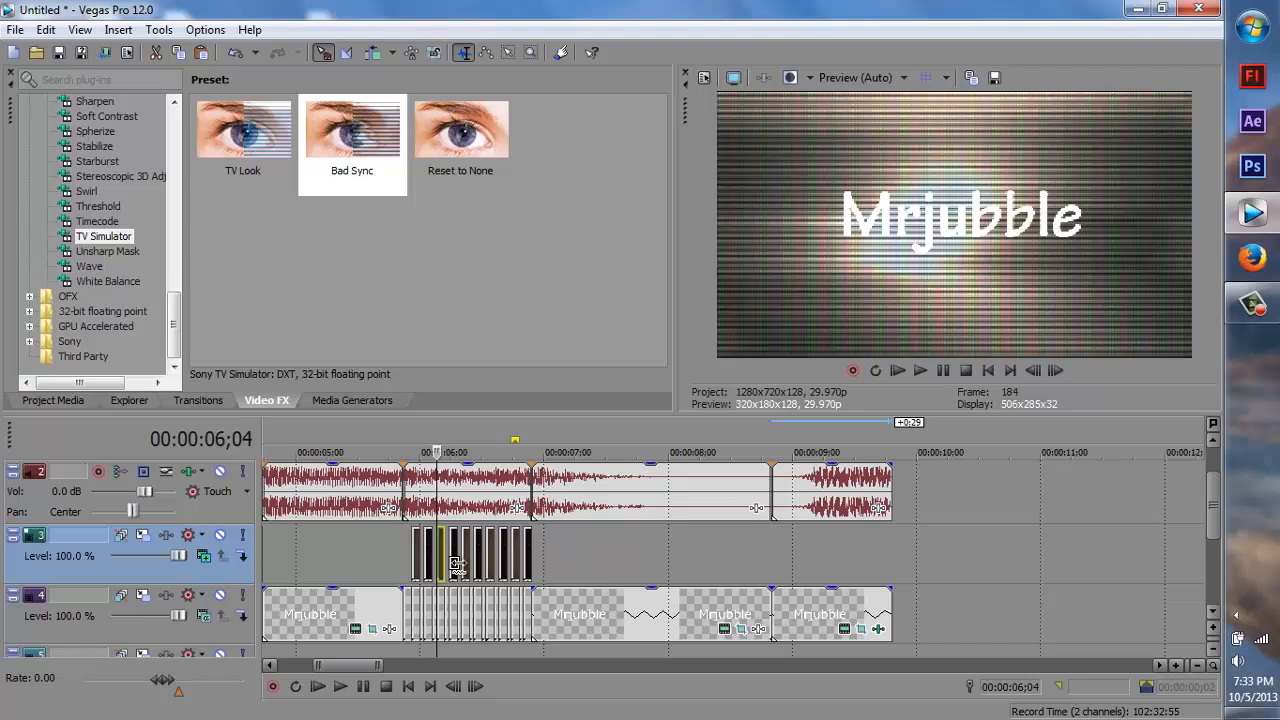
pyautogui.click(455, 565)
pyautogui.click(494, 566)
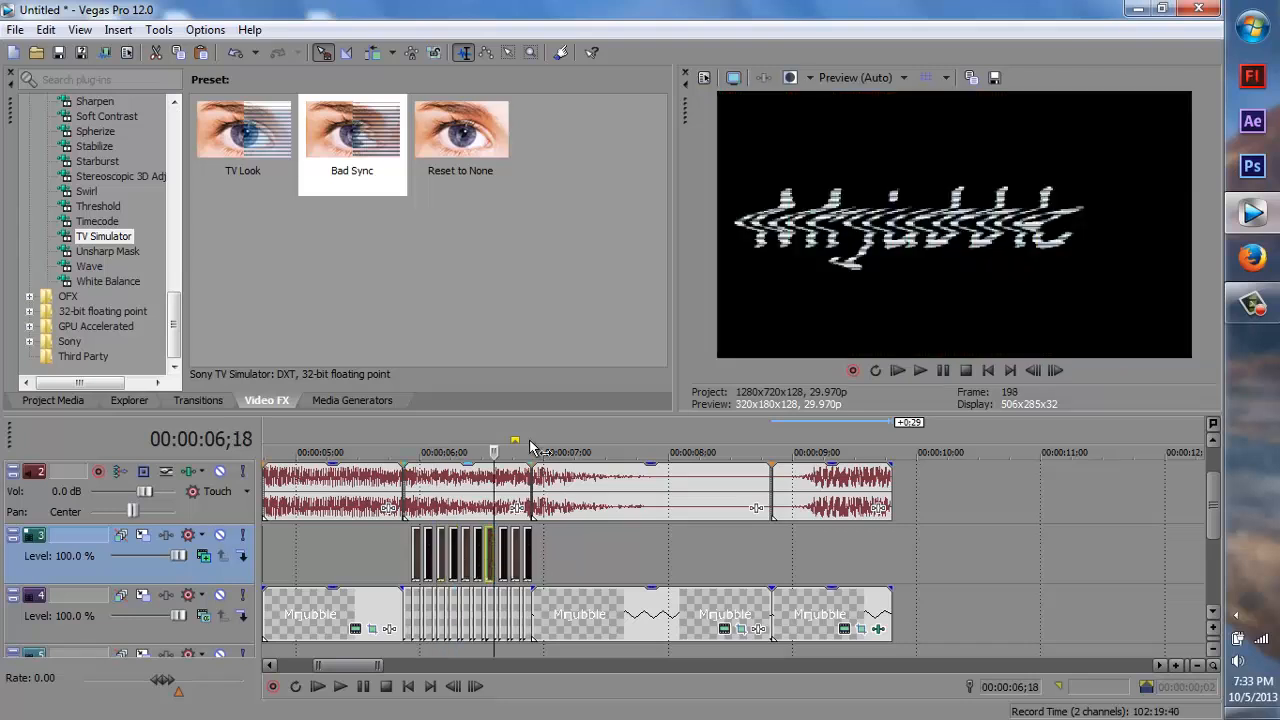
pyautogui.press('Right')
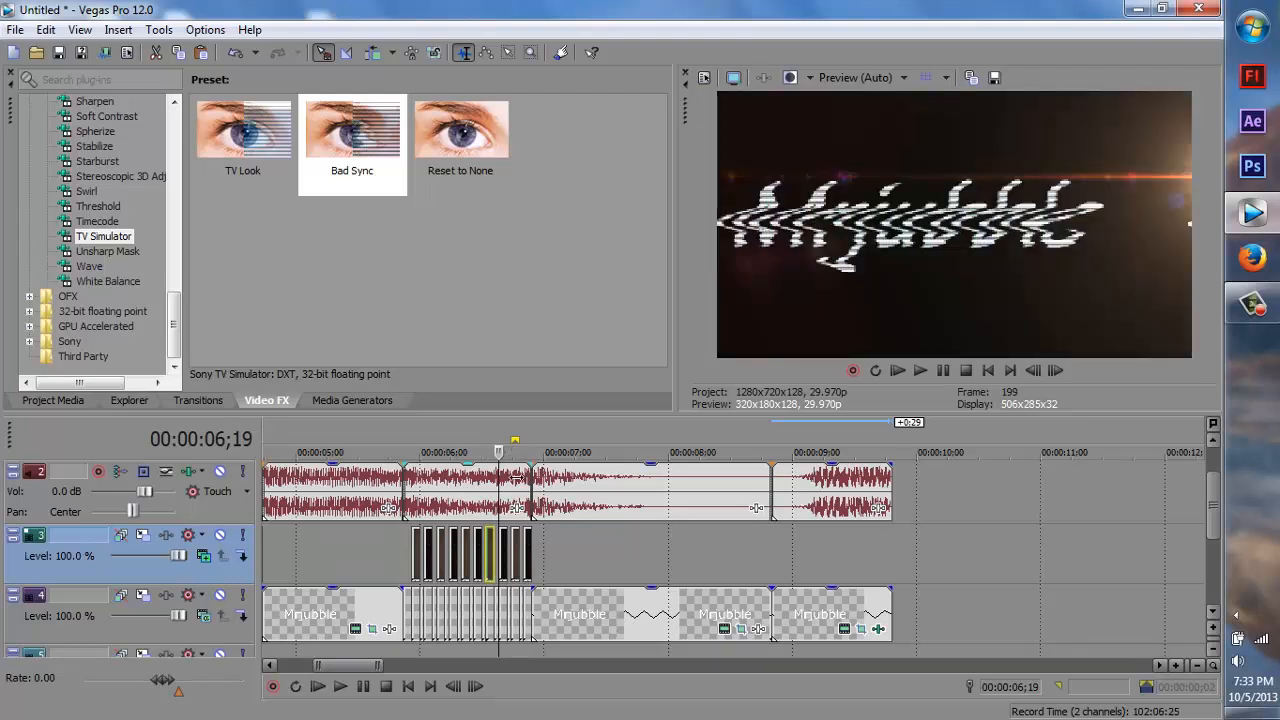
pyautogui.click(506, 556)
pyautogui.rightClick(506, 558)
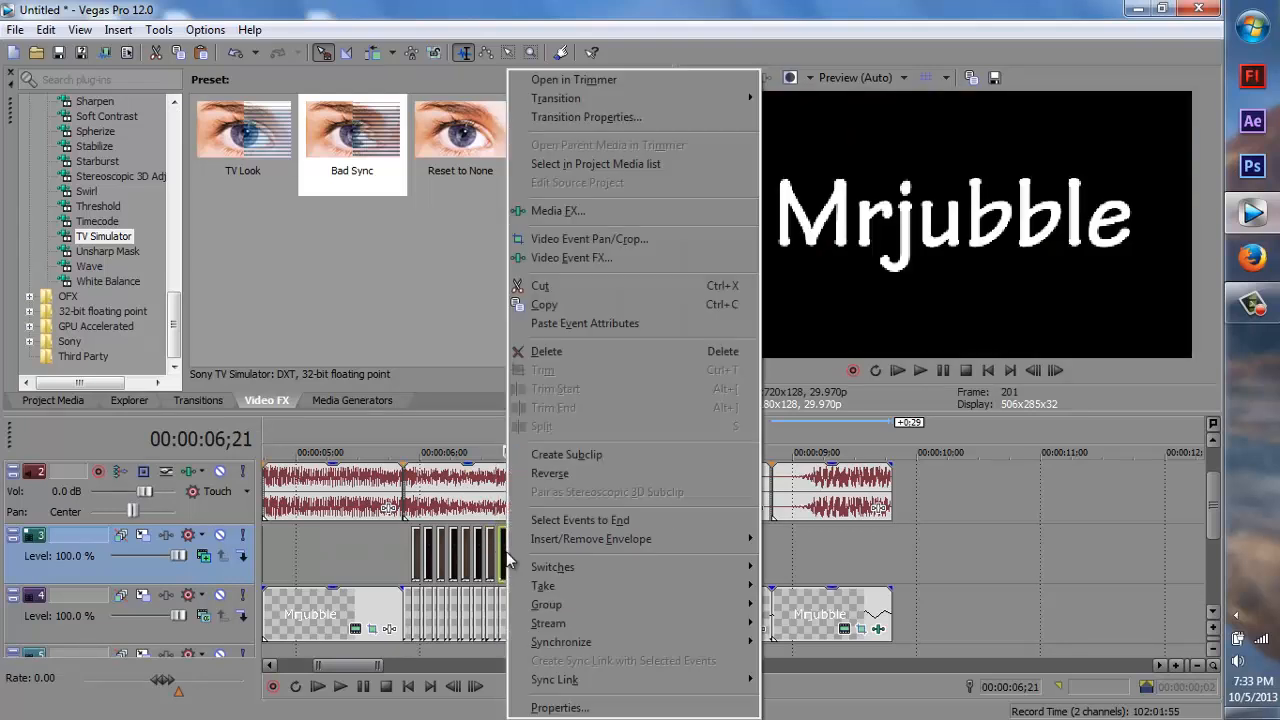
pyautogui.click(601, 309)
pyautogui.scroll(2, 777, 553)
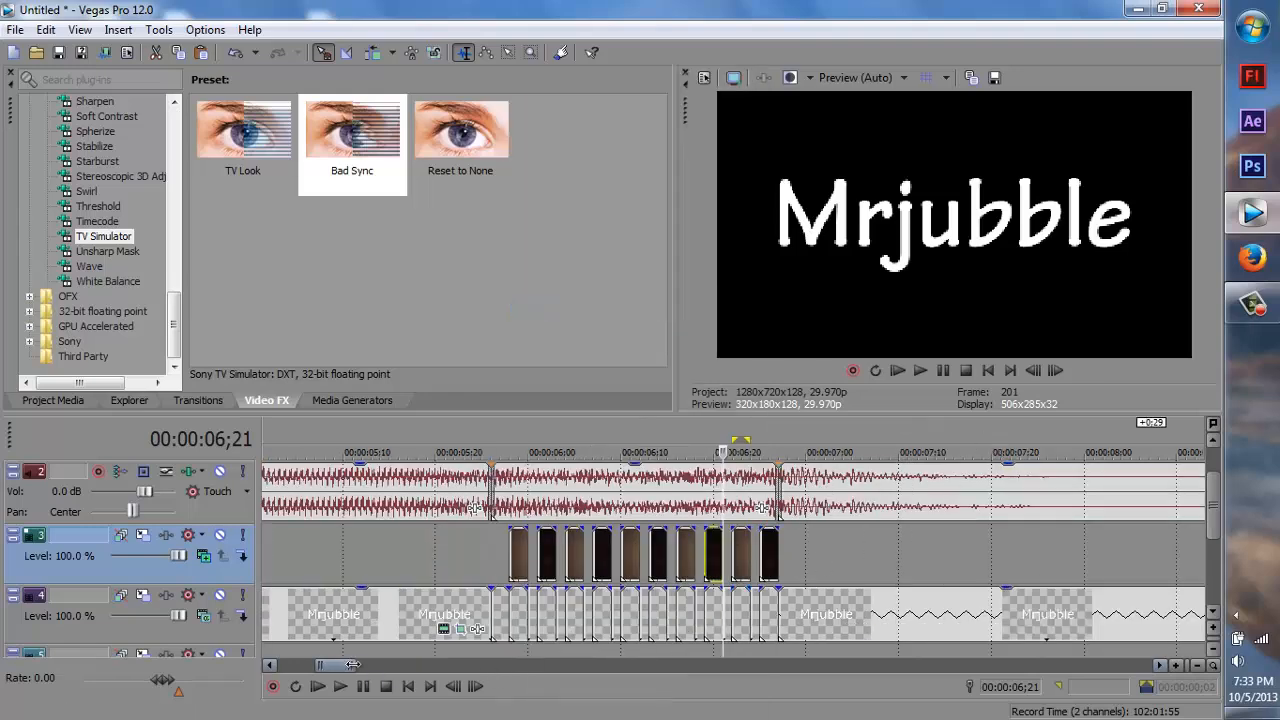
pyautogui.scroll(-4, 595, 447)
pyautogui.click(613, 440)
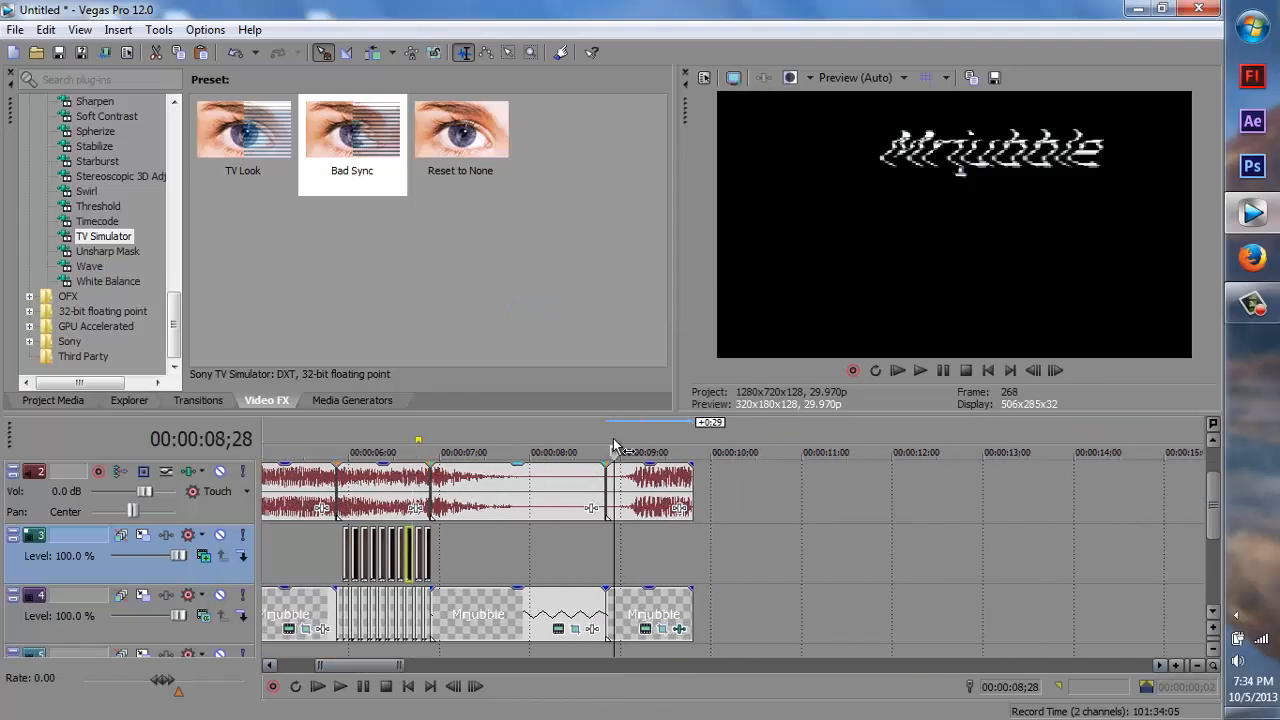
pyautogui.rightClick(640, 566)
pyautogui.click(614, 434)
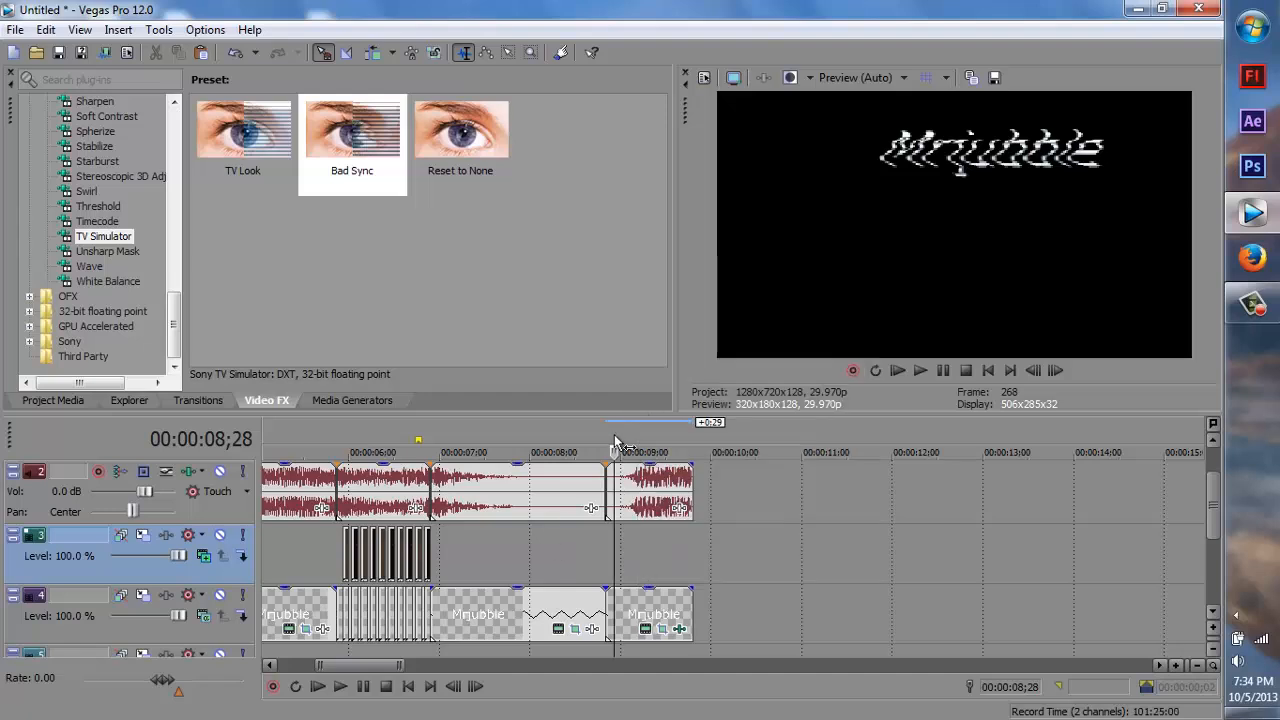
# Insert Side Flare.avi from the Desktop folder on track 3 at 8;26, above the last title event.
pyautogui.click(129, 400)
pyautogui.hscroll(-1, 380, 345)
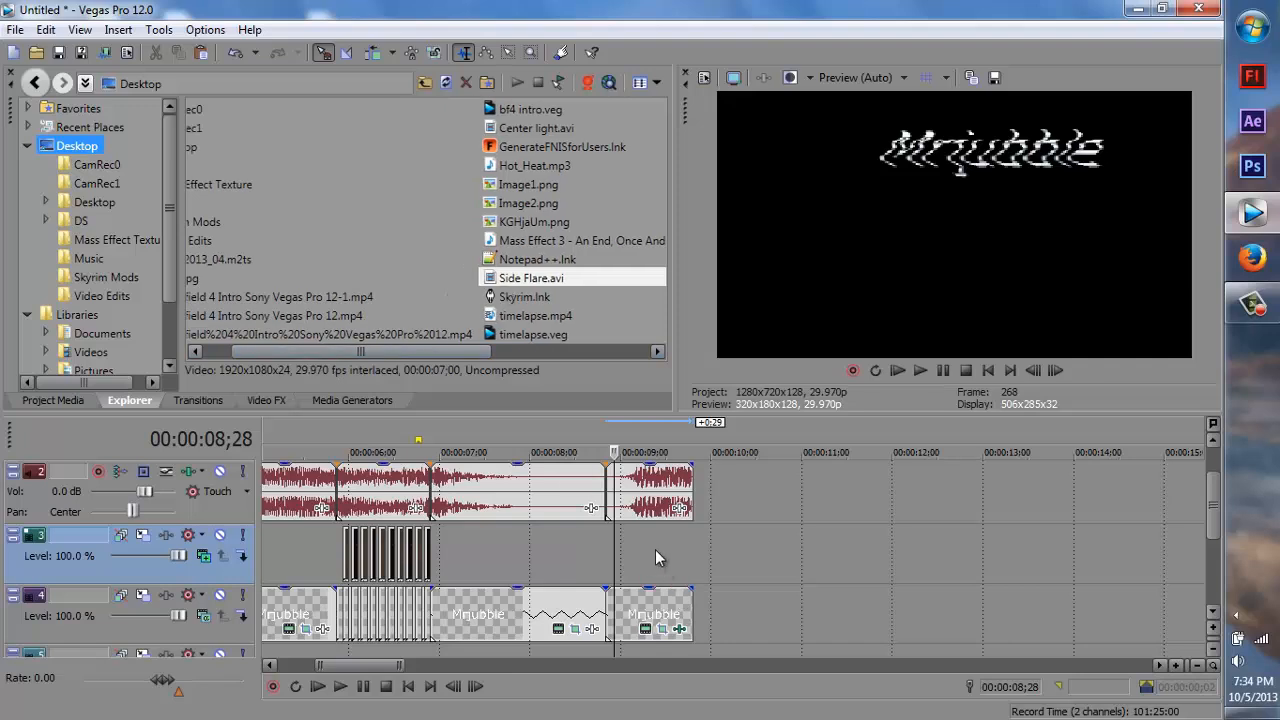
pyautogui.click(656, 550)
pyautogui.scroll(3, 645, 552)
pyautogui.moveTo(530, 281); pyautogui.dragTo(590, 562)
pyautogui.scroll(-4, 760, 565)
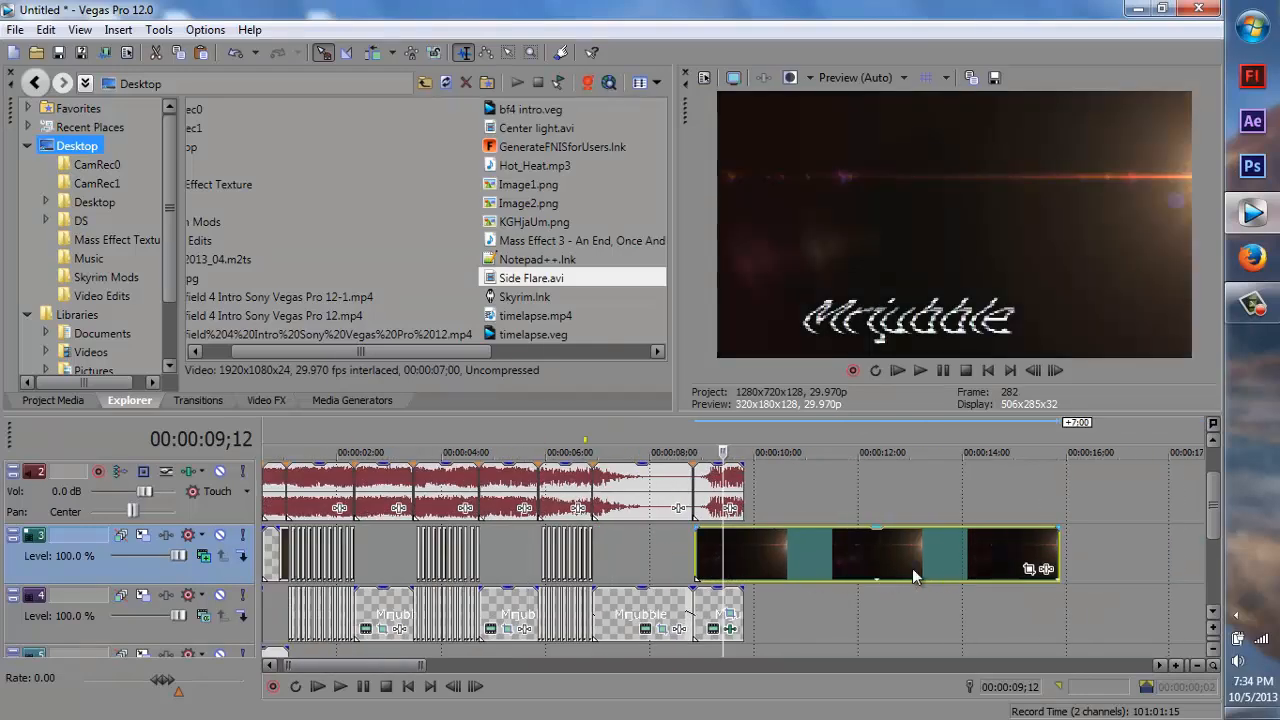
pyautogui.scroll(7, 714, 562)
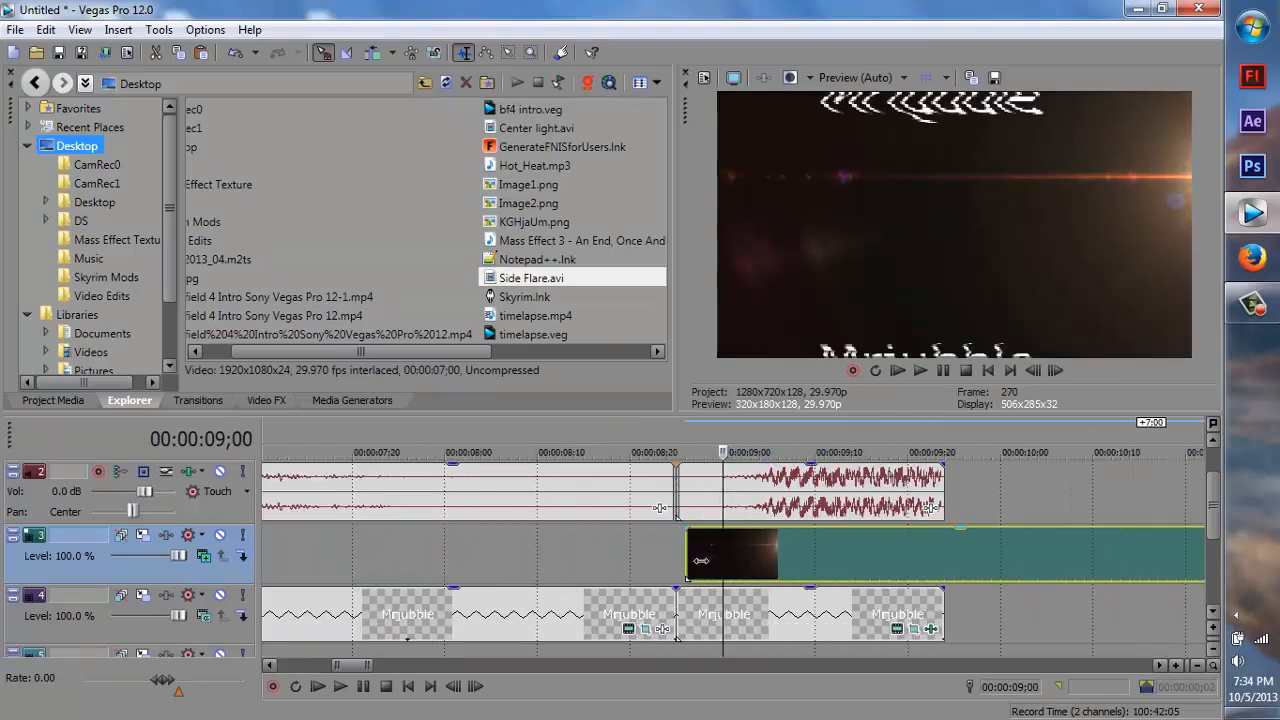
# Split the new side flare event on track 3 at 8;27, 8;28, 8;29 and 9;00.
pyautogui.click(612, 561)
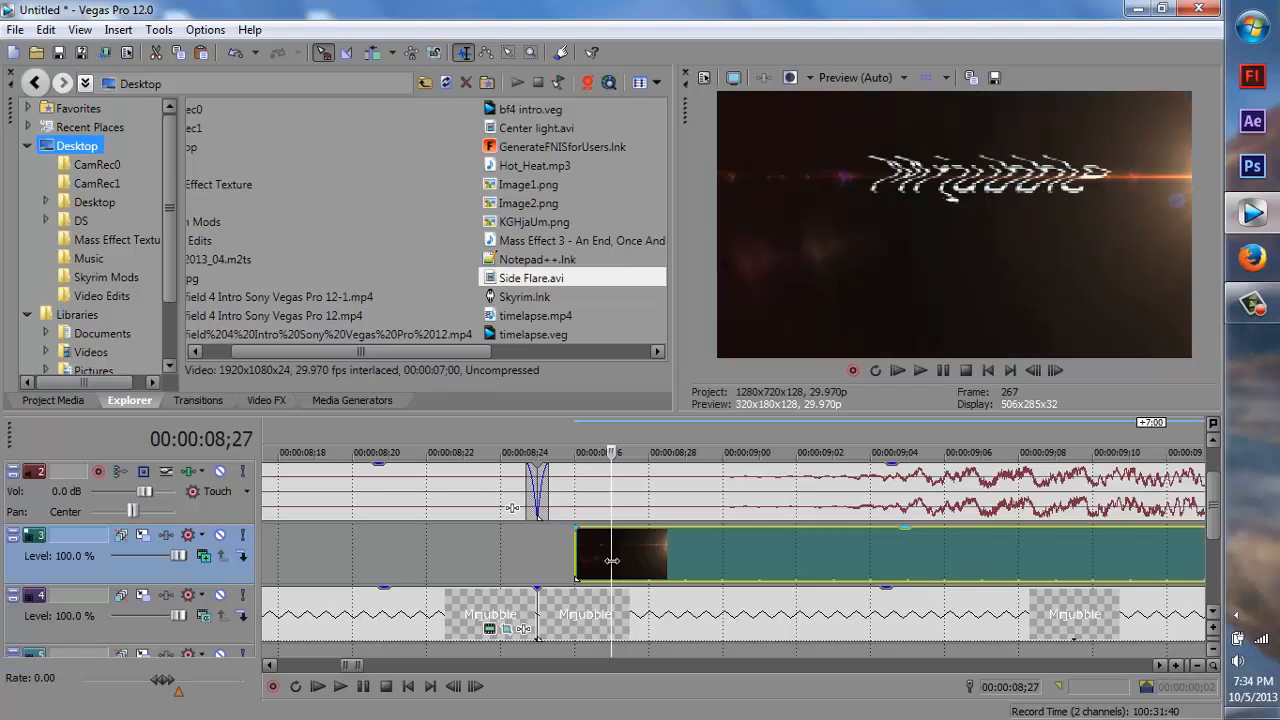
pyautogui.click(636, 429)
pyautogui.press('s')
pyautogui.click(683, 436)
pyautogui.press('s')
pyautogui.click(734, 433)
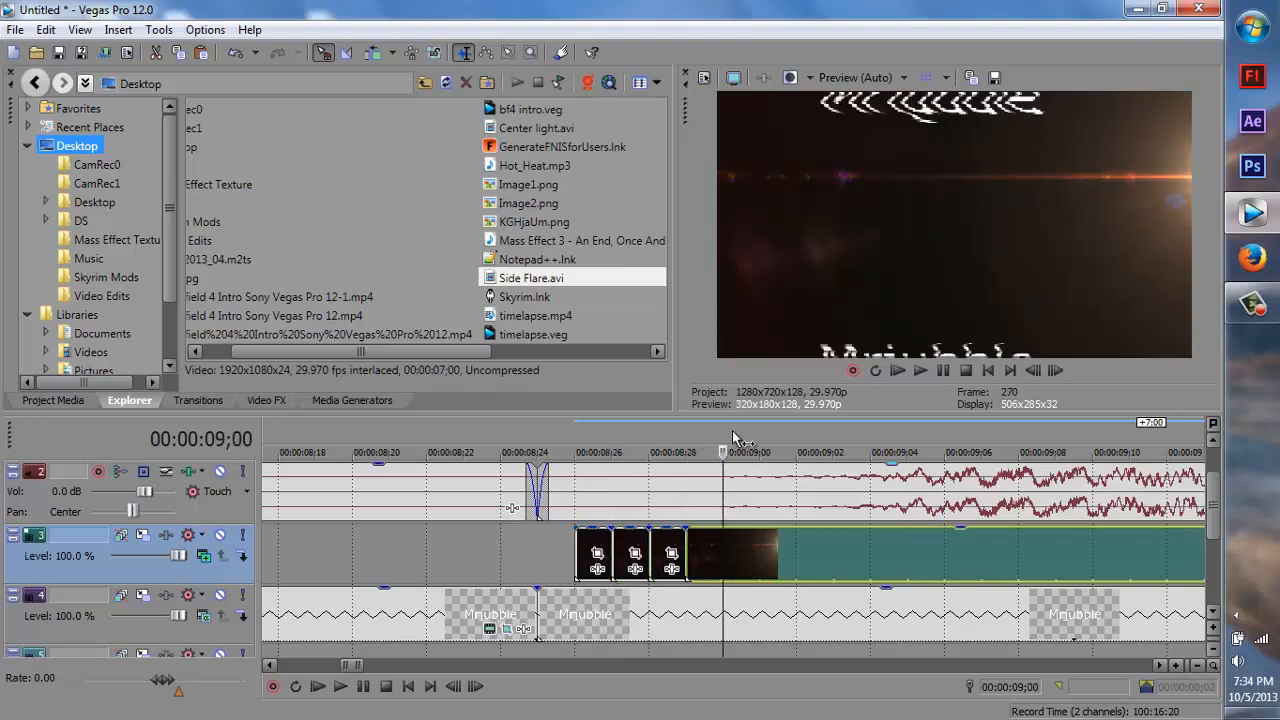
pyautogui.press('s')
# Split the rest of the side flare at 9;02, 9;03, 9;04 and 9;05, and delete the remainder after the last split.
pyautogui.click(783, 428)
pyautogui.press('s')
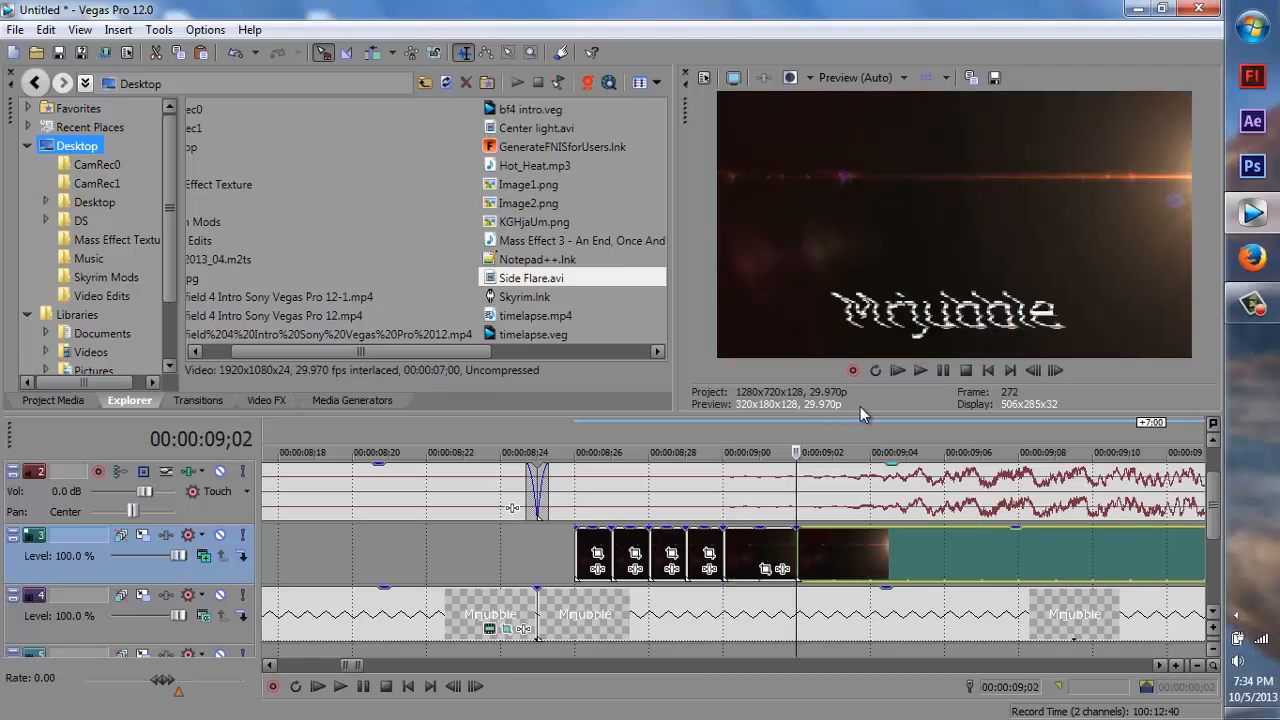
pyautogui.click(832, 434)
pyautogui.press('s')
pyautogui.click(871, 433)
pyautogui.press('s')
pyautogui.click(908, 433)
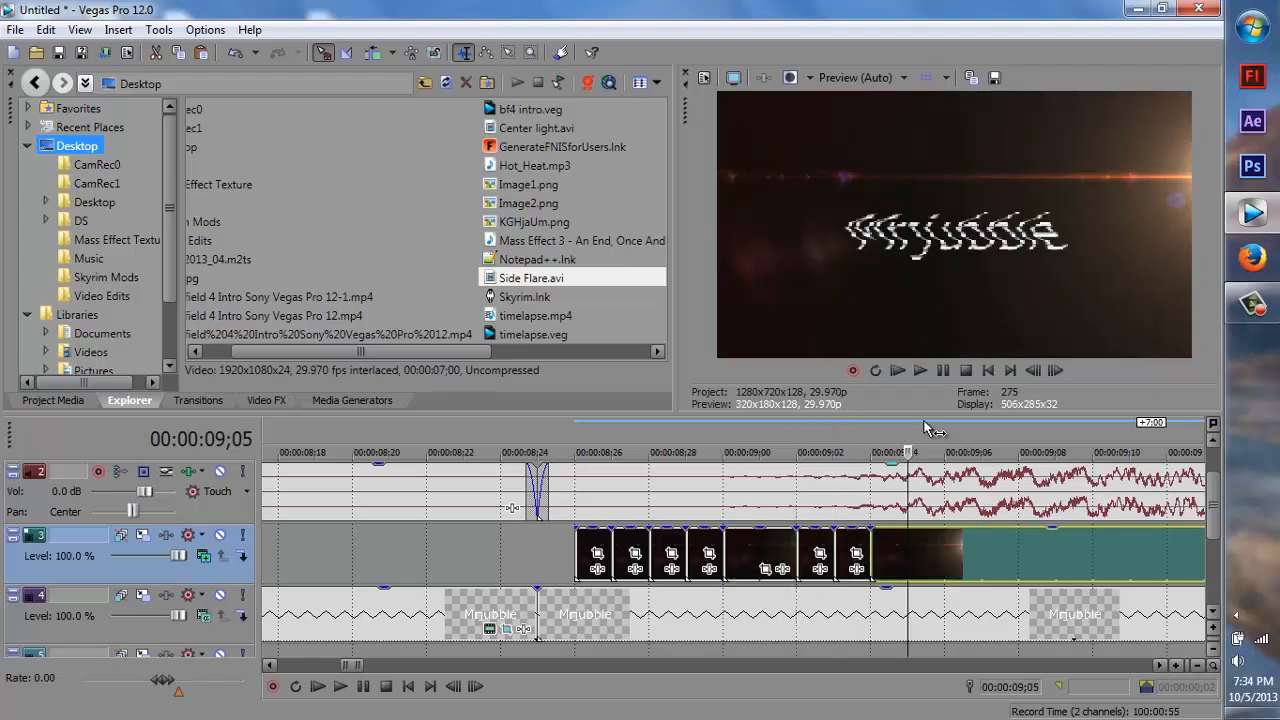
pyautogui.press('s')
pyautogui.click(1001, 544)
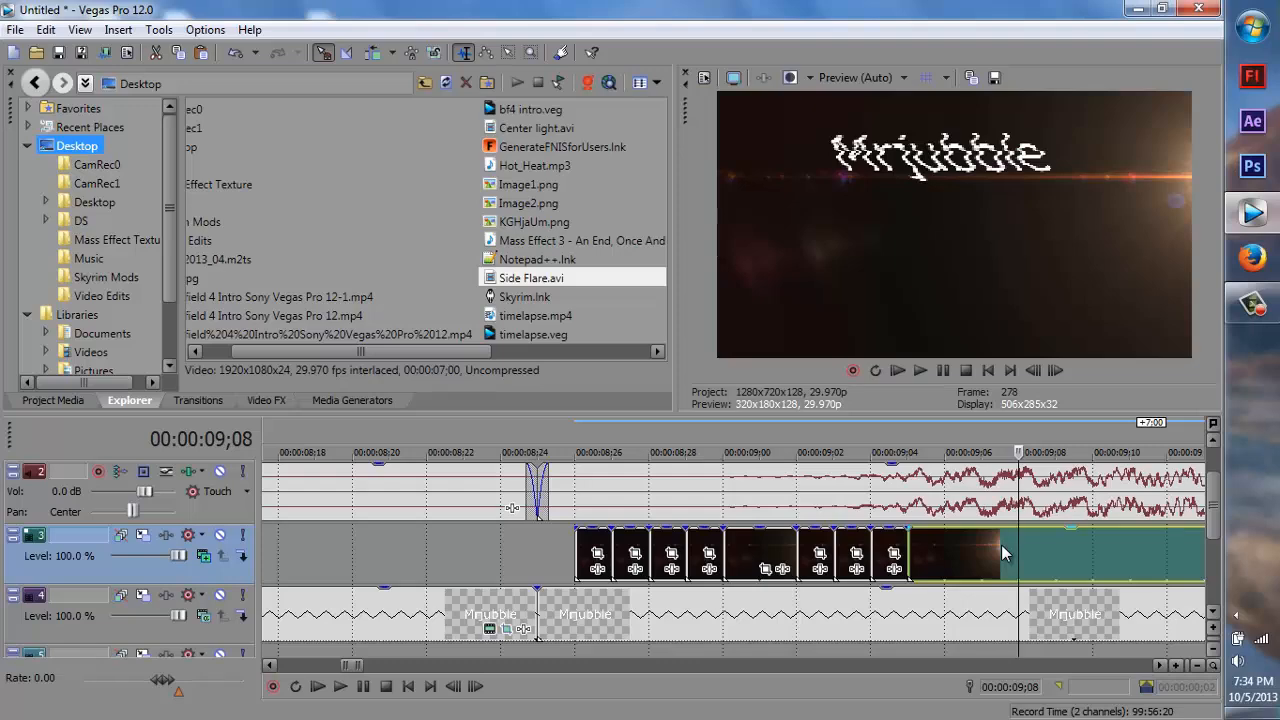
pyautogui.press('Delete')
# Spread the eight side flare pieces on track 3 apart across the final title, from 9;05 up to the audio's end.
pyautogui.scroll(-3, 1001, 544)
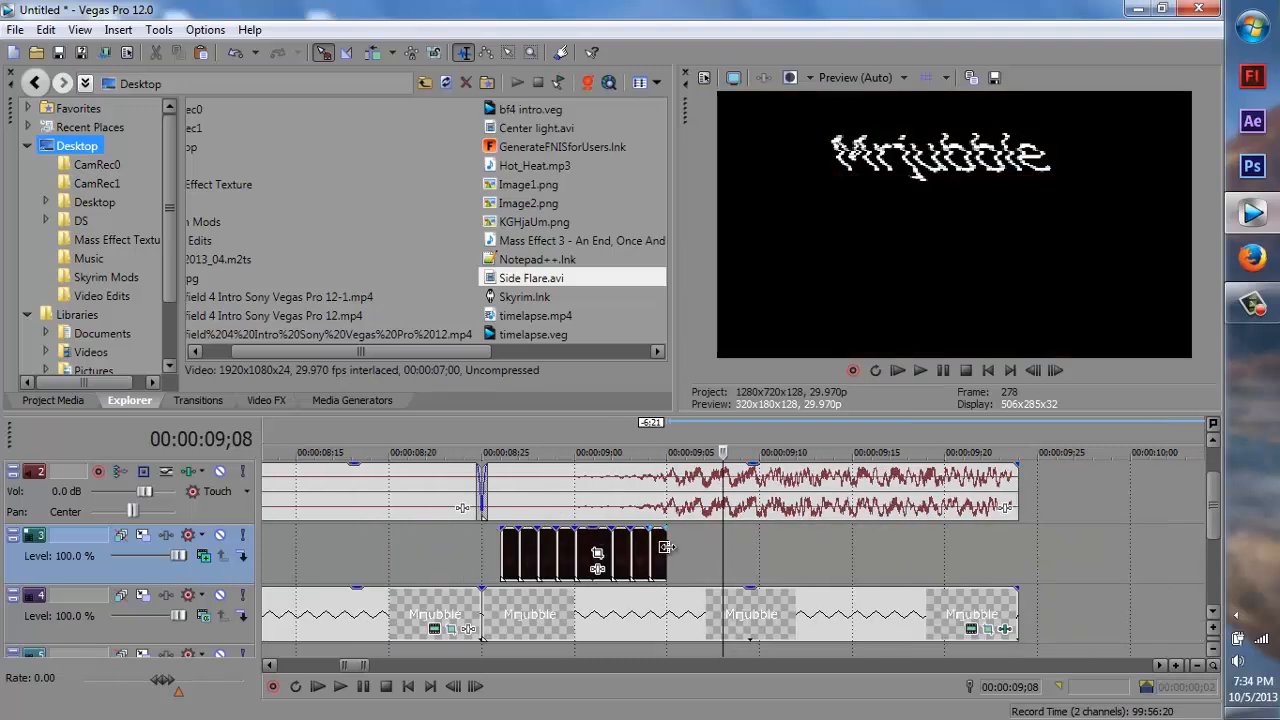
pyautogui.moveTo(662, 550); pyautogui.dragTo(1005, 565)
pyautogui.moveTo(641, 541); pyautogui.dragTo(978, 575)
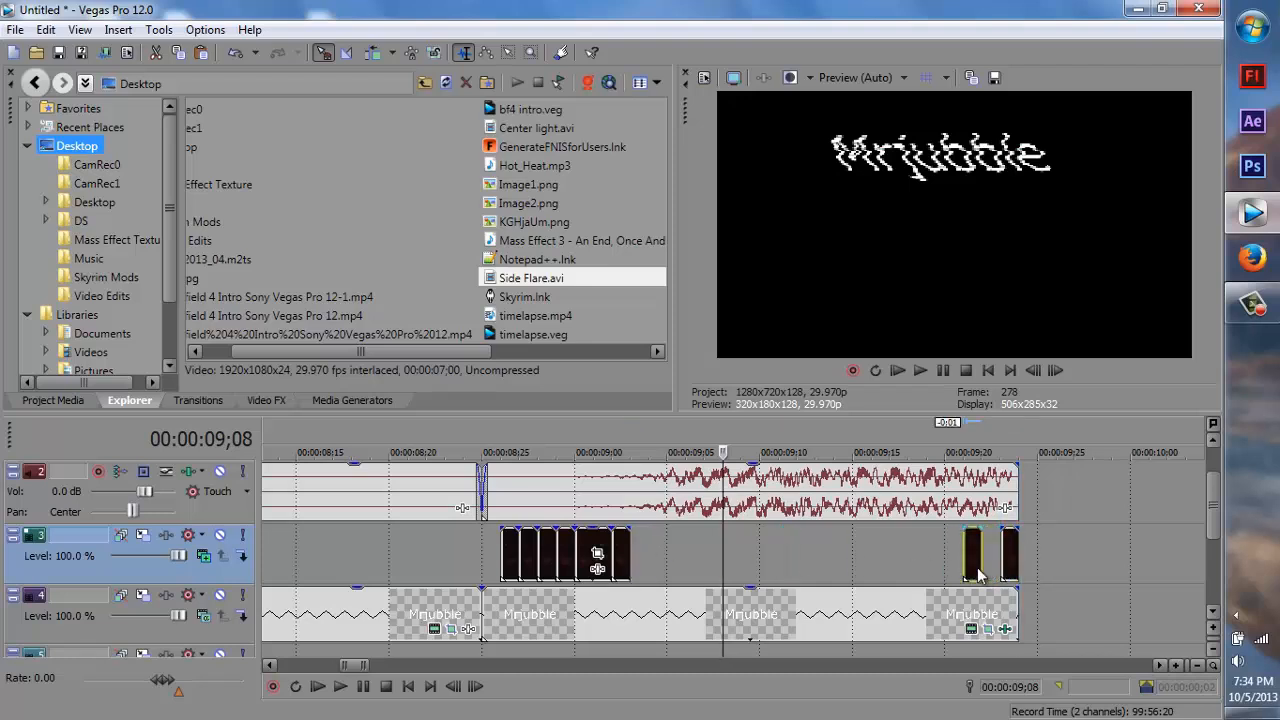
pyautogui.moveTo(617, 560); pyautogui.dragTo(957, 586)
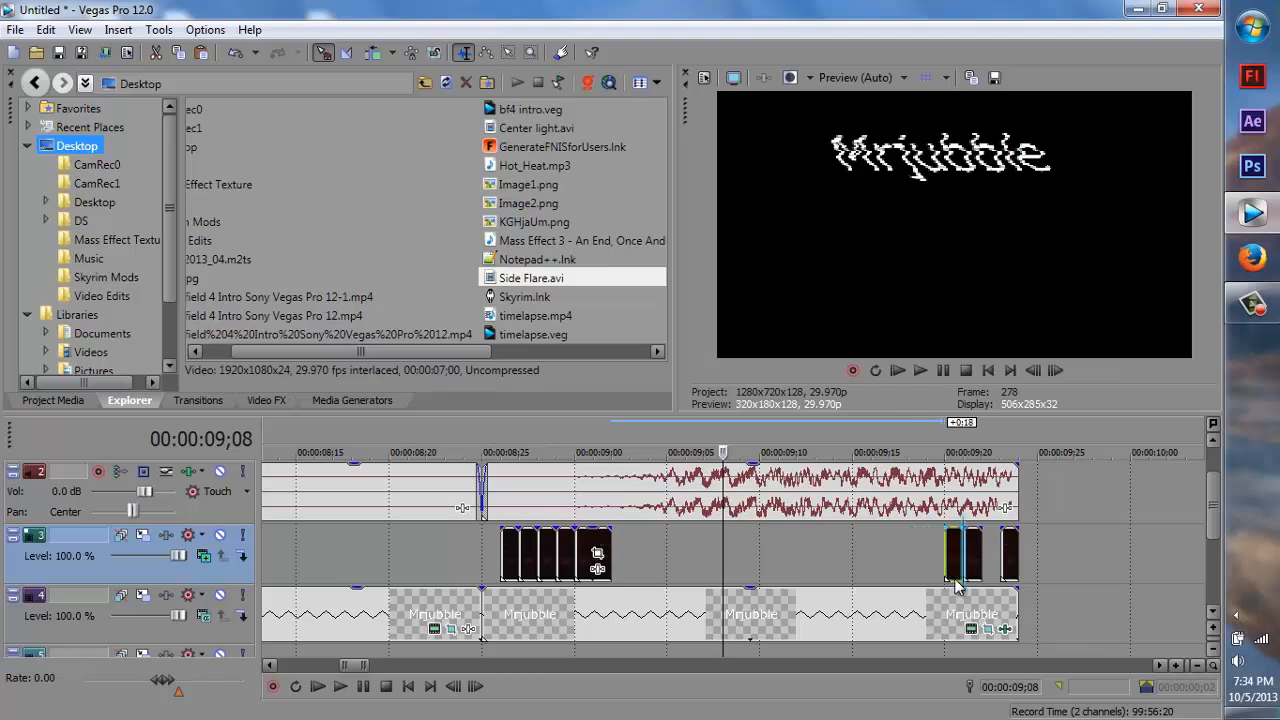
pyautogui.moveTo(600, 548); pyautogui.dragTo(877, 565)
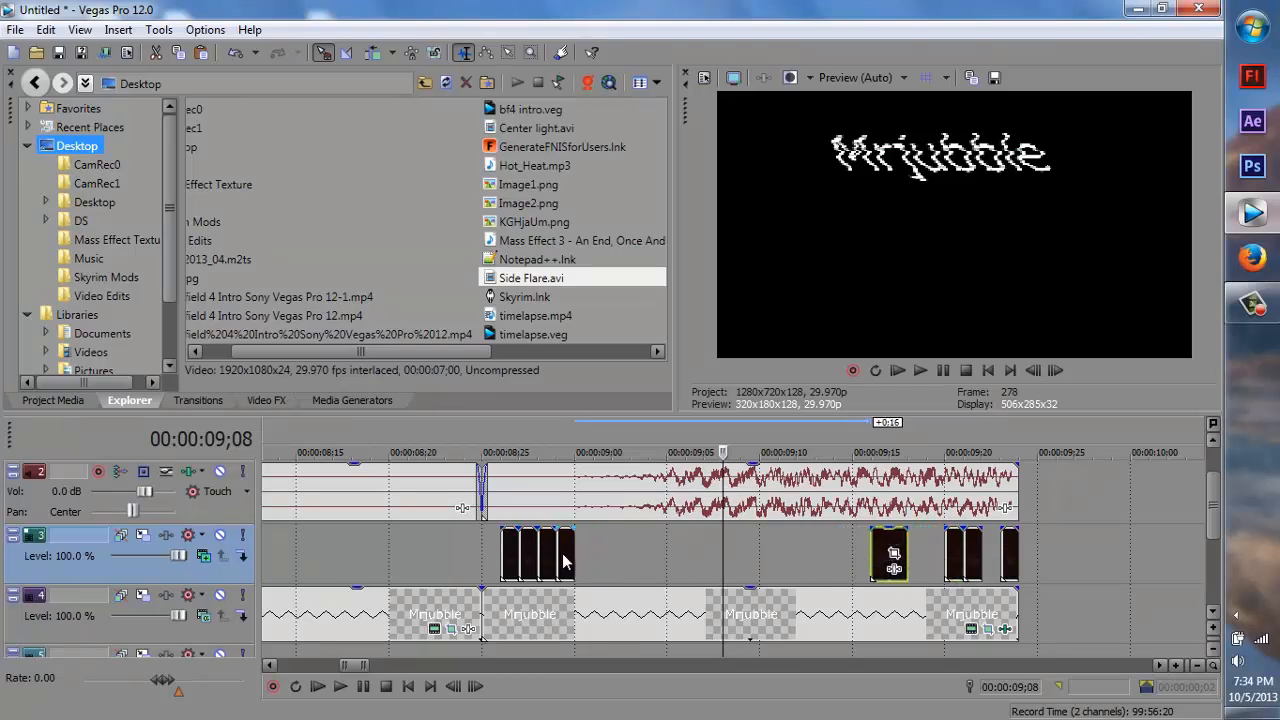
pyautogui.moveTo(562, 560); pyautogui.dragTo(828, 570)
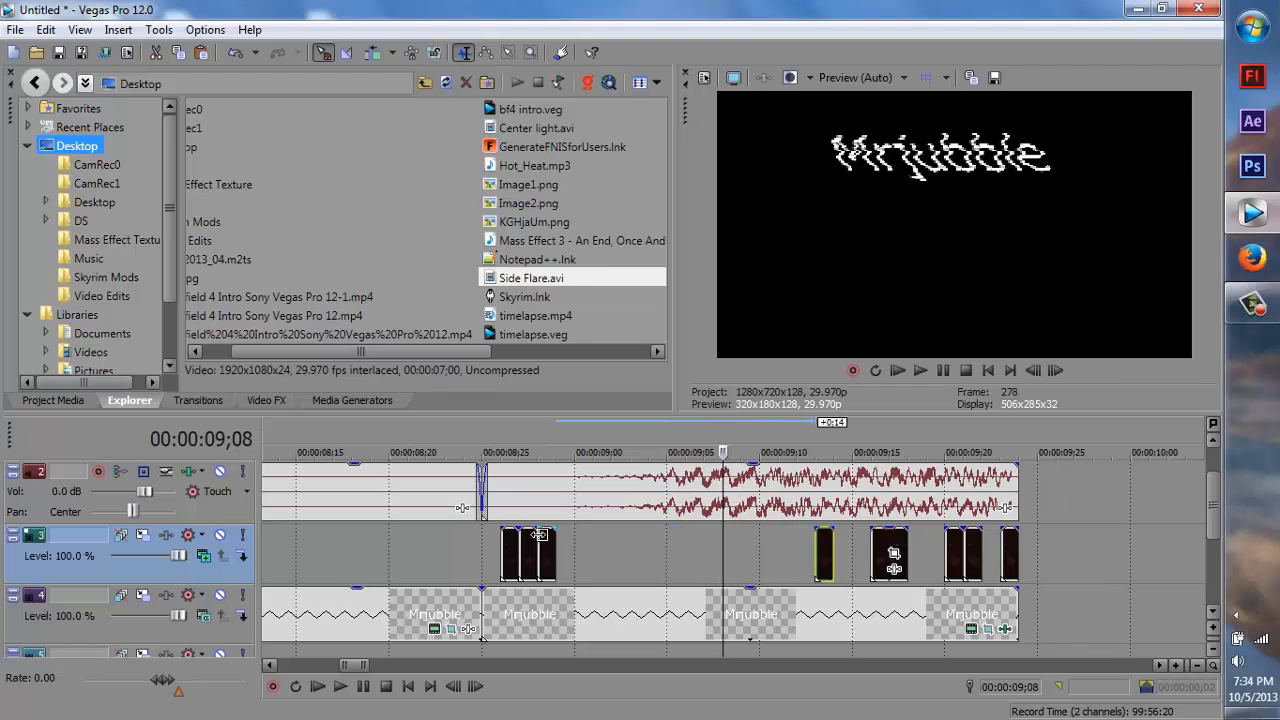
pyautogui.moveTo(539, 535); pyautogui.dragTo(795, 570)
pyautogui.moveTo(534, 560); pyautogui.dragTo(724, 570)
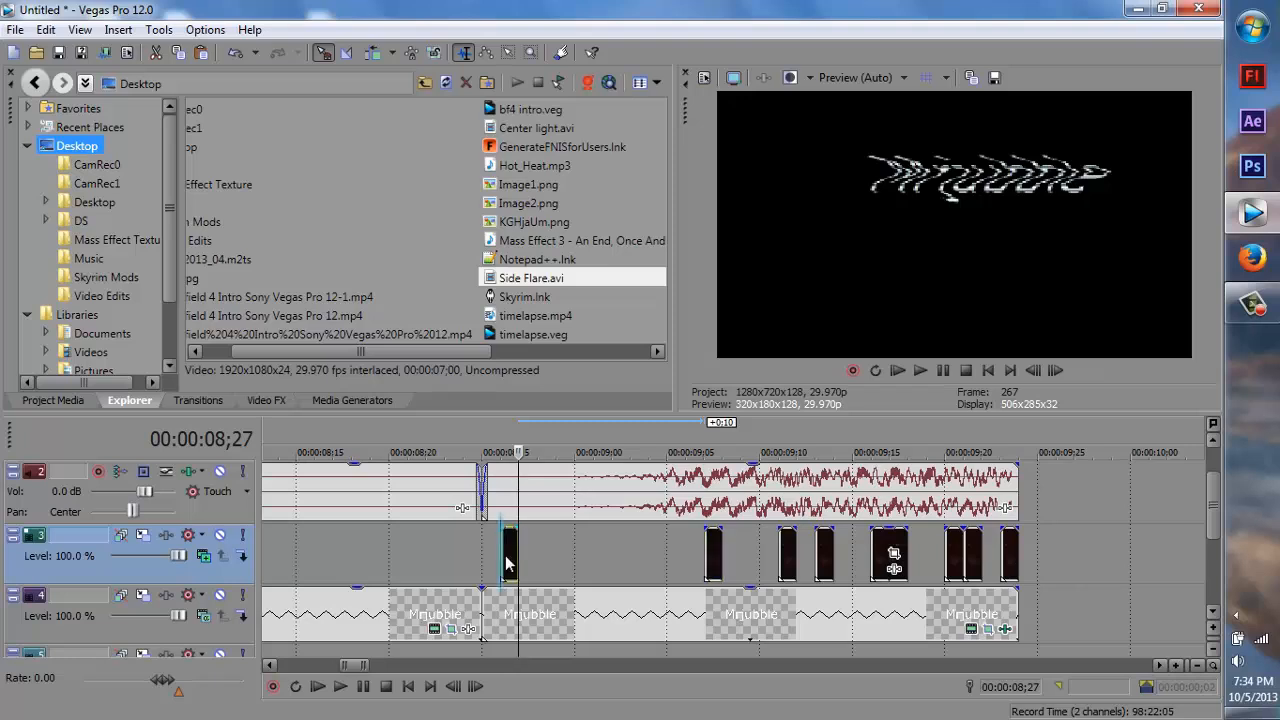
pyautogui.moveTo(505, 562); pyautogui.dragTo(686, 570)
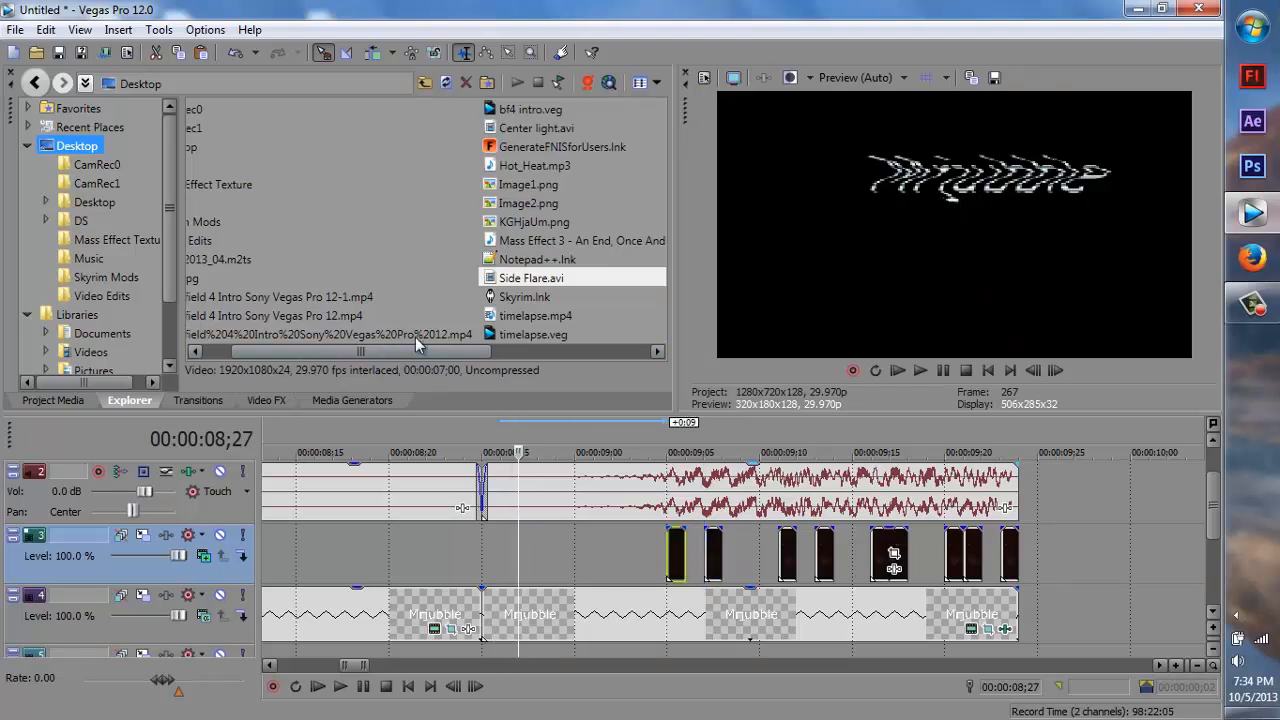
# Insert Center light.avi on track 3 at 9;25, just past the audio's end, and split it at 9;26, 9;27 and 9;28.
pyautogui.click(533, 125)
pyautogui.moveTo(408, 129); pyautogui.dragTo(1038, 537)
pyautogui.click(1058, 445)
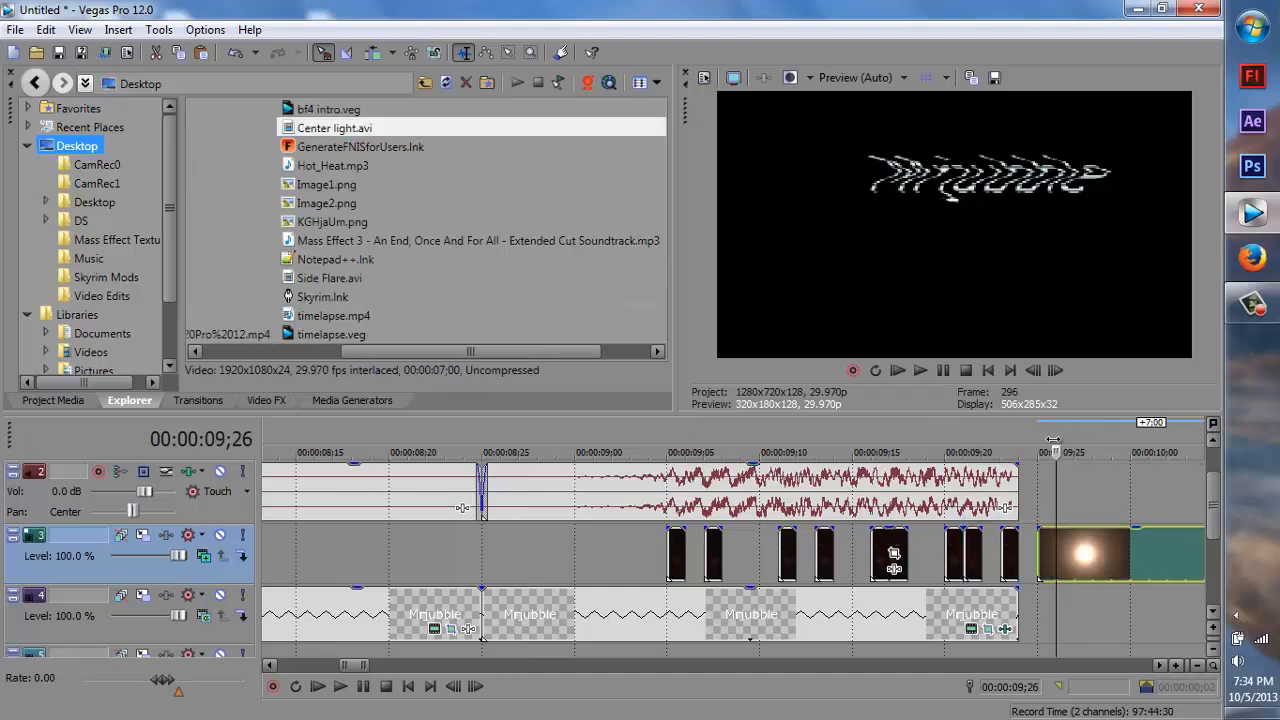
pyautogui.press('s')
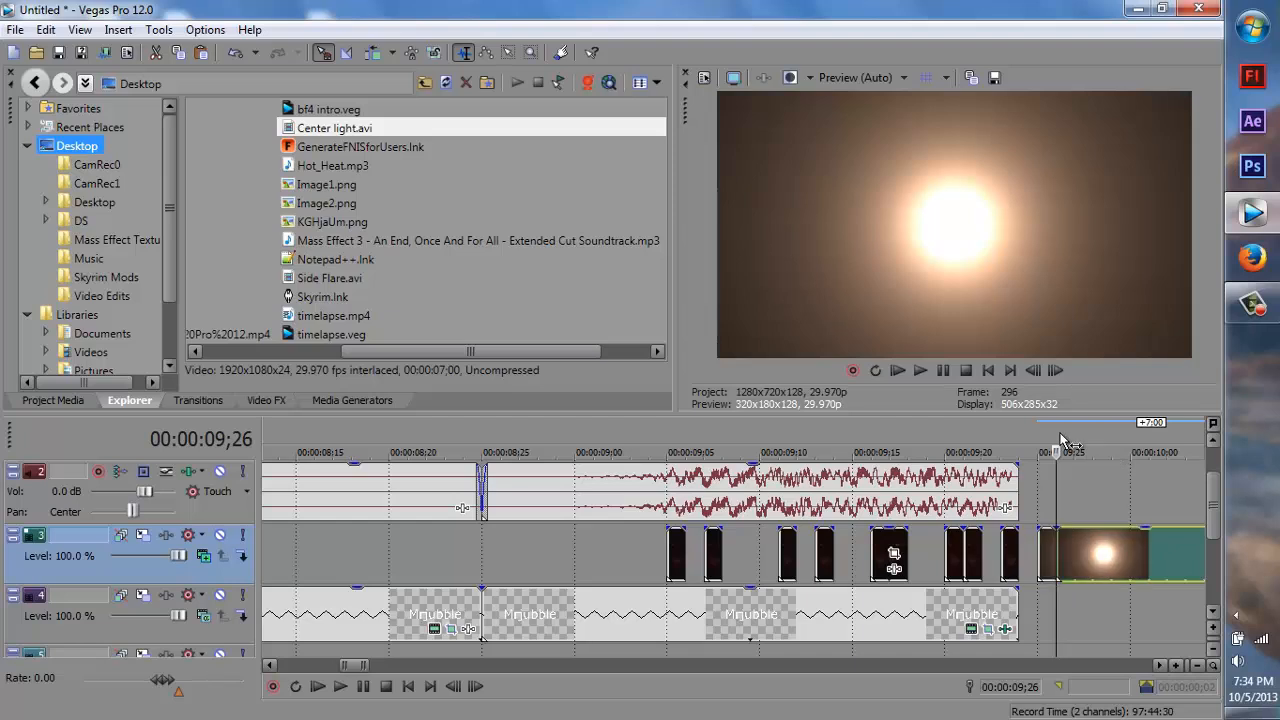
pyautogui.click(1075, 443)
pyautogui.press('s')
pyautogui.click(1102, 441)
pyautogui.press('s')
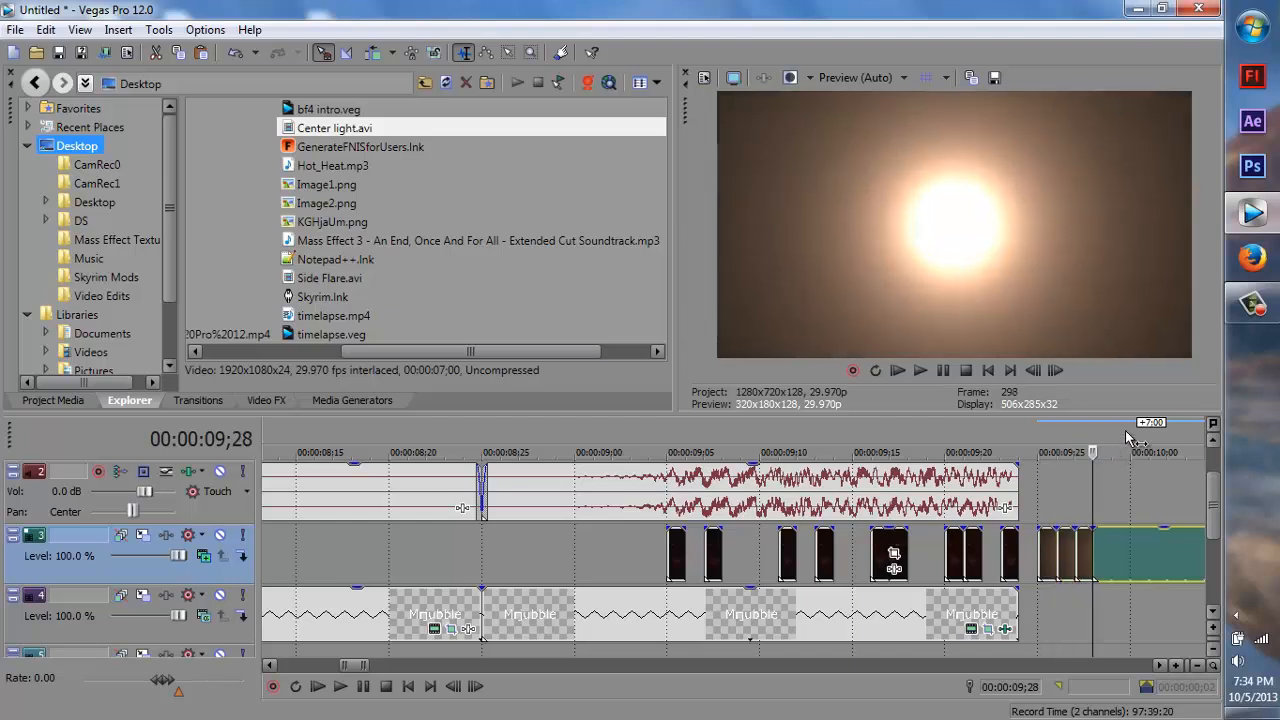
# Split the rest of the center light event on track 3 at 10;00, 10;02 and 10;06.
pyautogui.click(1128, 435)
pyautogui.press('s')
pyautogui.click(1165, 433)
pyautogui.press('s')
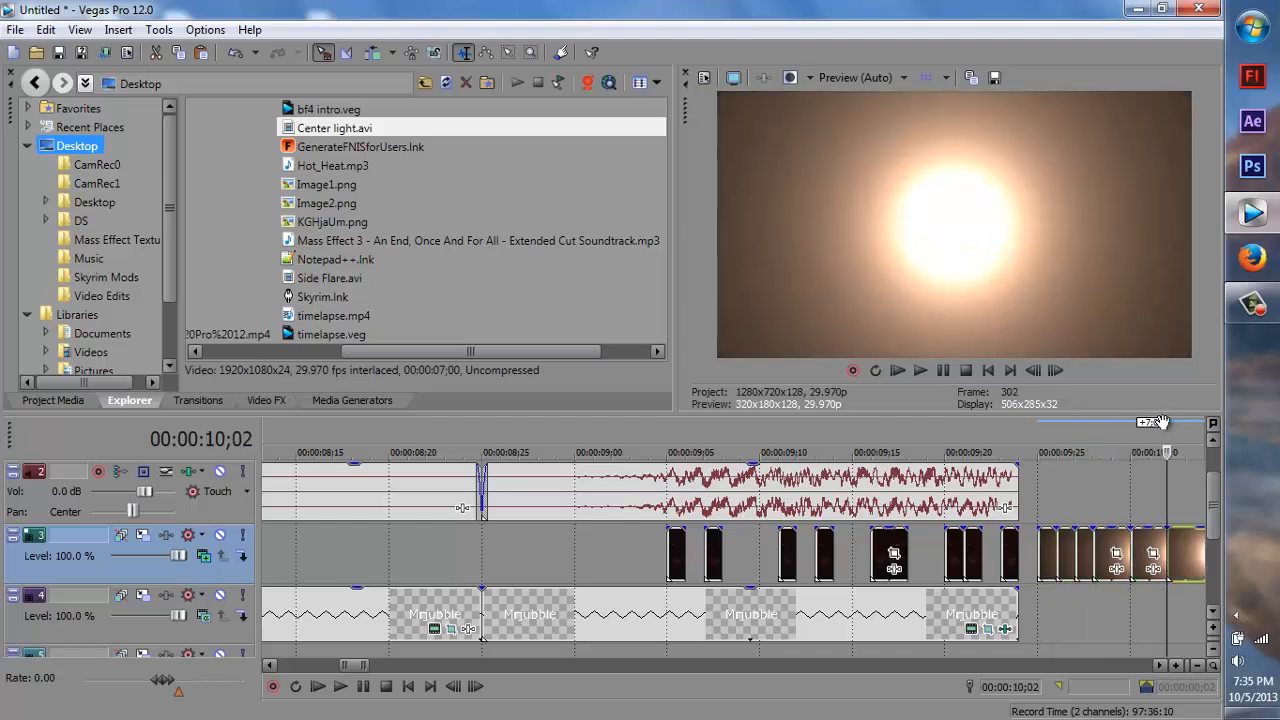
pyautogui.scroll(-1, 1162, 422)
pyautogui.click(761, 441)
pyautogui.press('s')
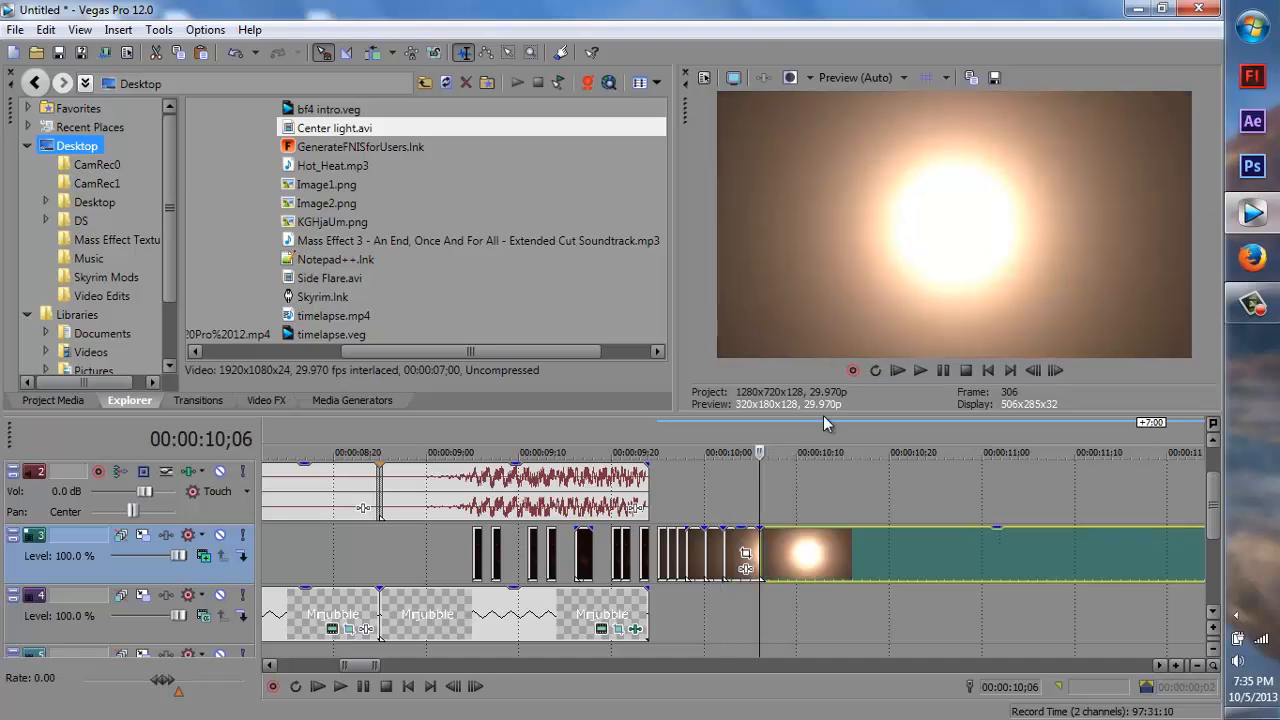
# Split the remaining center light at 10;09, 10;13 and 10;18, and delete the remainder after the last split.
pyautogui.click(788, 437)
pyautogui.press('s')
pyautogui.click(825, 430)
pyautogui.press('s')
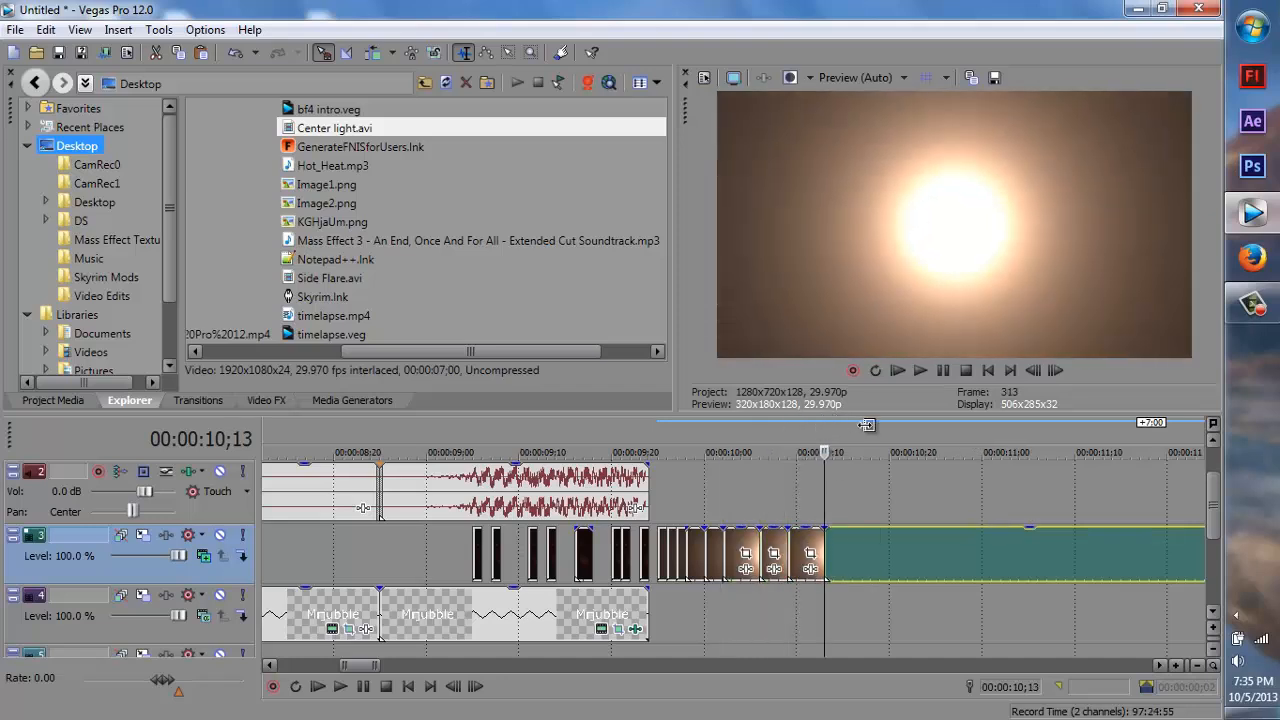
pyautogui.click(869, 427)
pyautogui.press('s')
pyautogui.scroll(1, 645, 547)
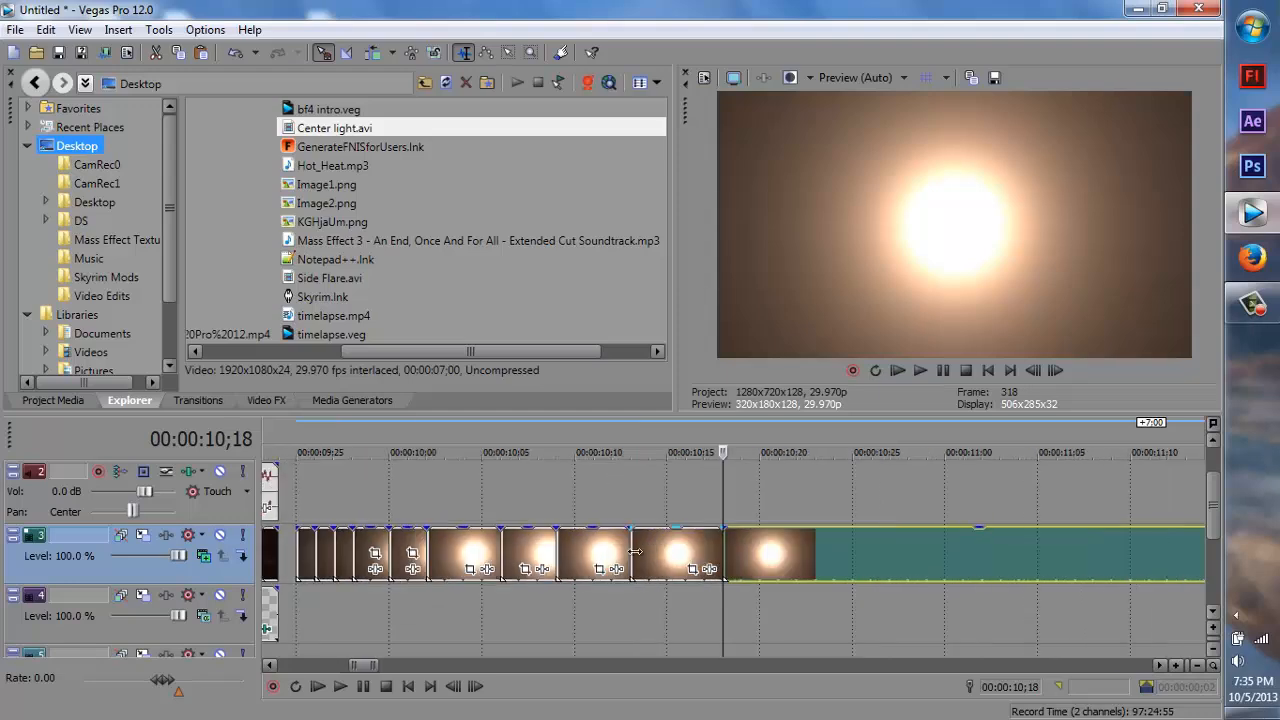
pyautogui.moveTo(358, 666); pyautogui.dragTo(355, 666)
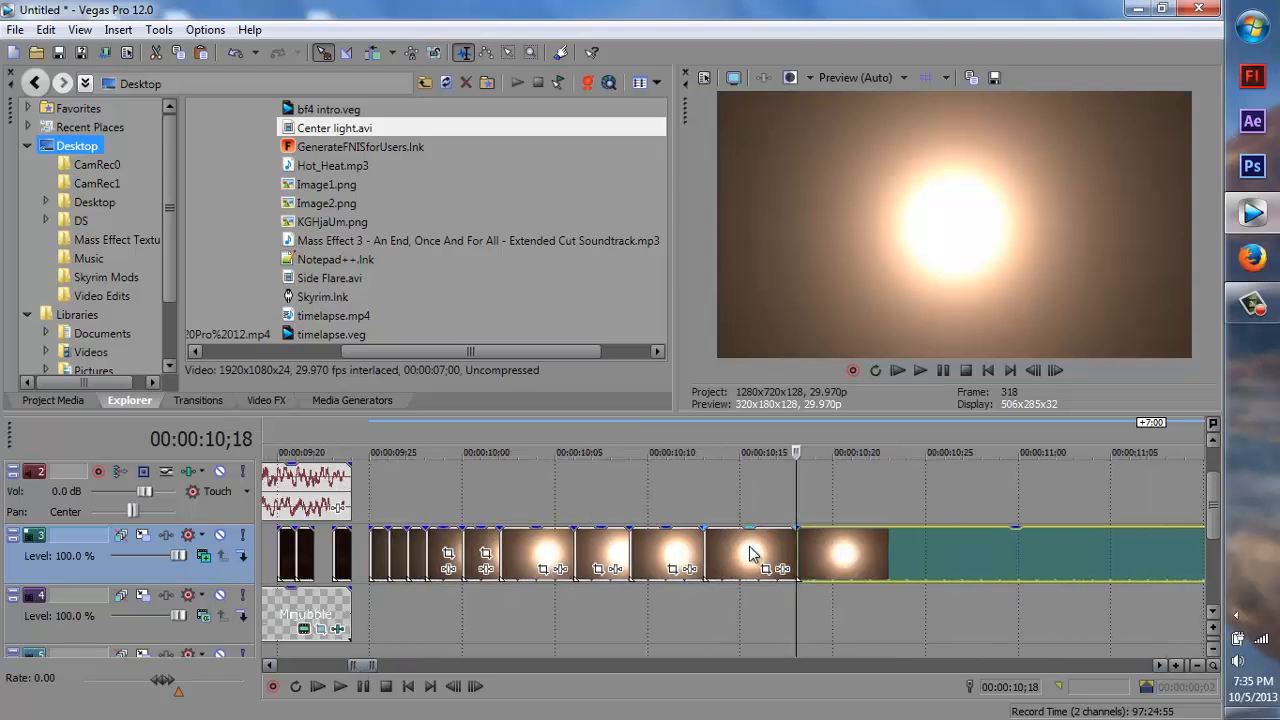
pyautogui.press('Delete')
# Move the first four center light pieces on track 3 to the start of the final title, between 8;25 and 9;01.
pyautogui.moveTo(348, 666); pyautogui.dragTo(323, 666)
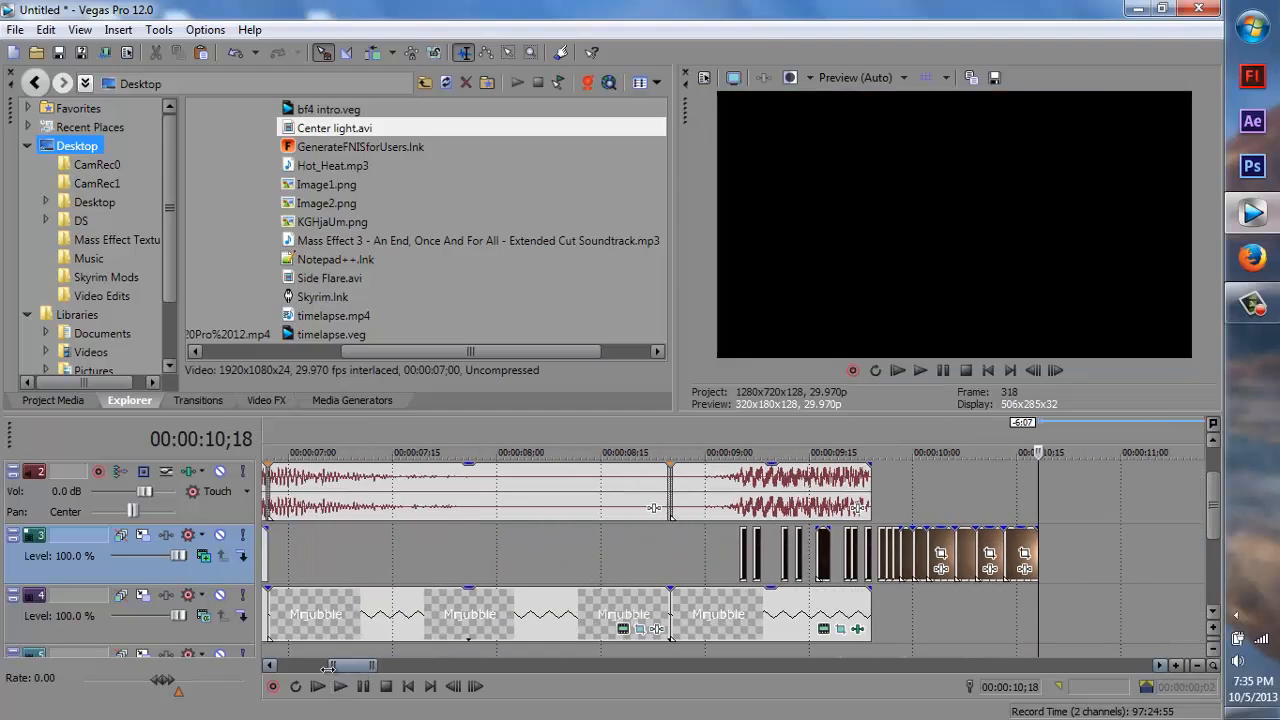
pyautogui.scroll(1, 882, 548)
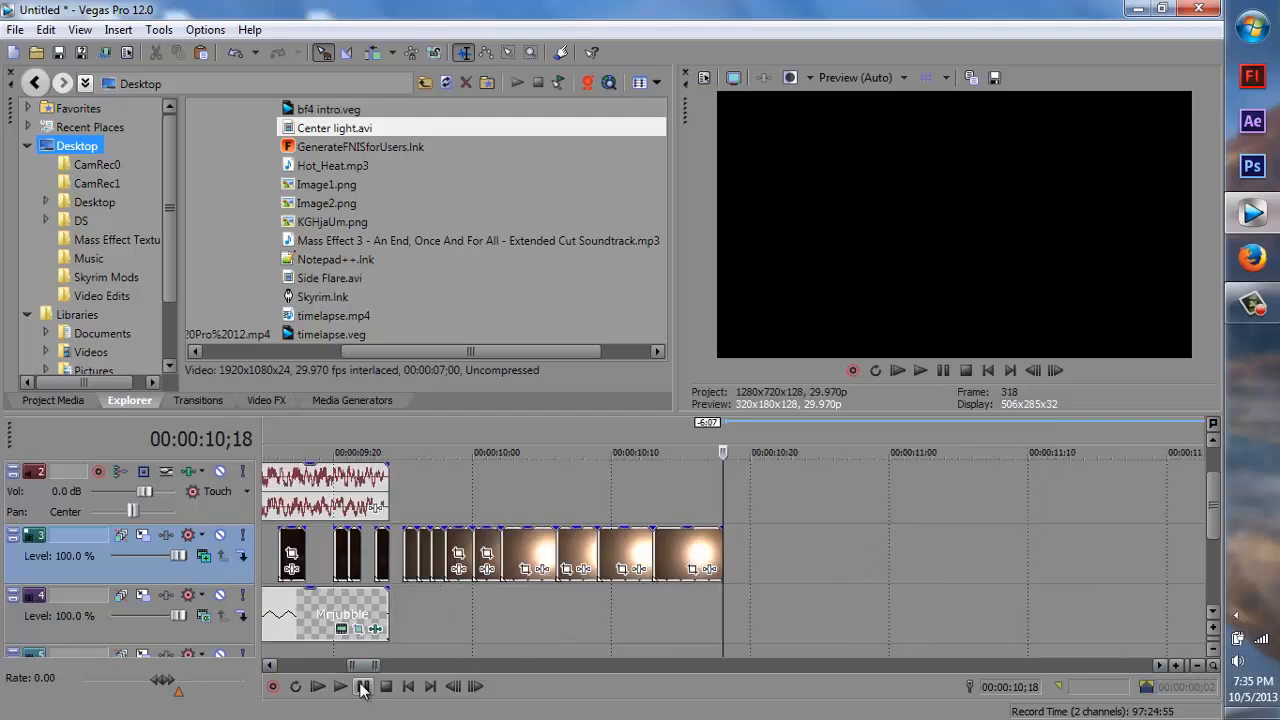
pyautogui.moveTo(366, 668); pyautogui.dragTo(358, 676)
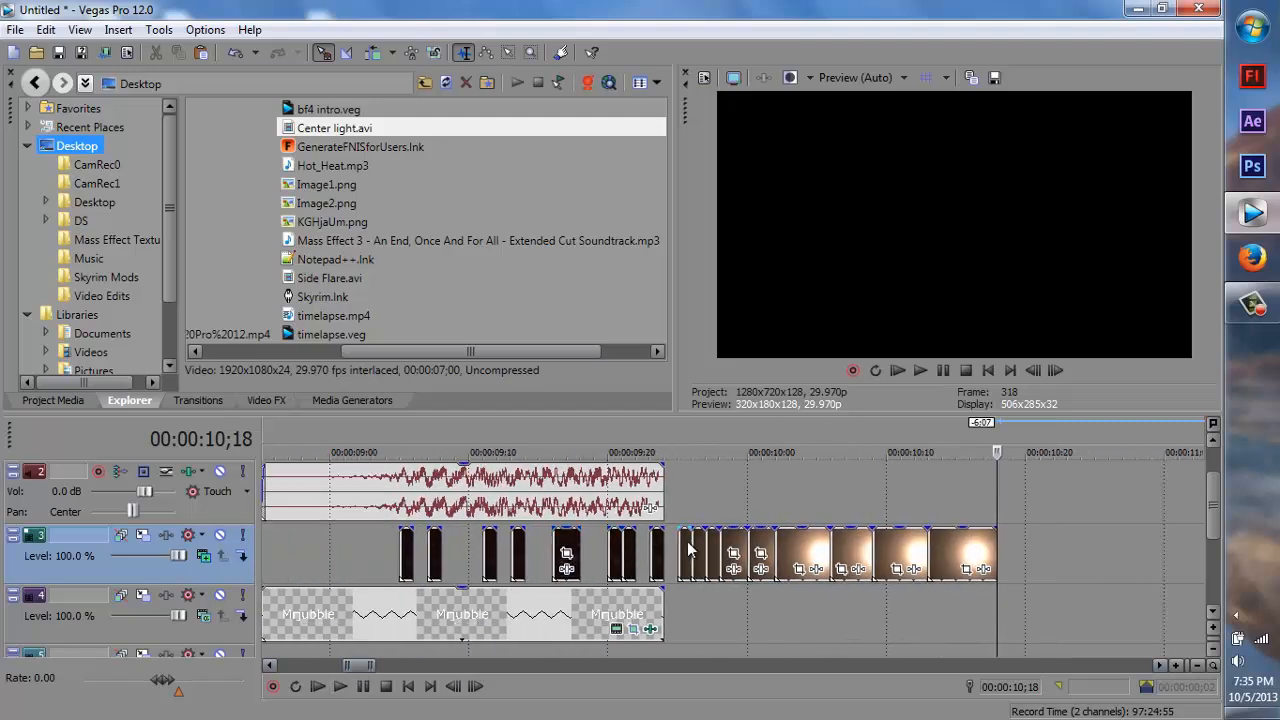
pyautogui.moveTo(689, 549); pyautogui.dragTo(311, 550)
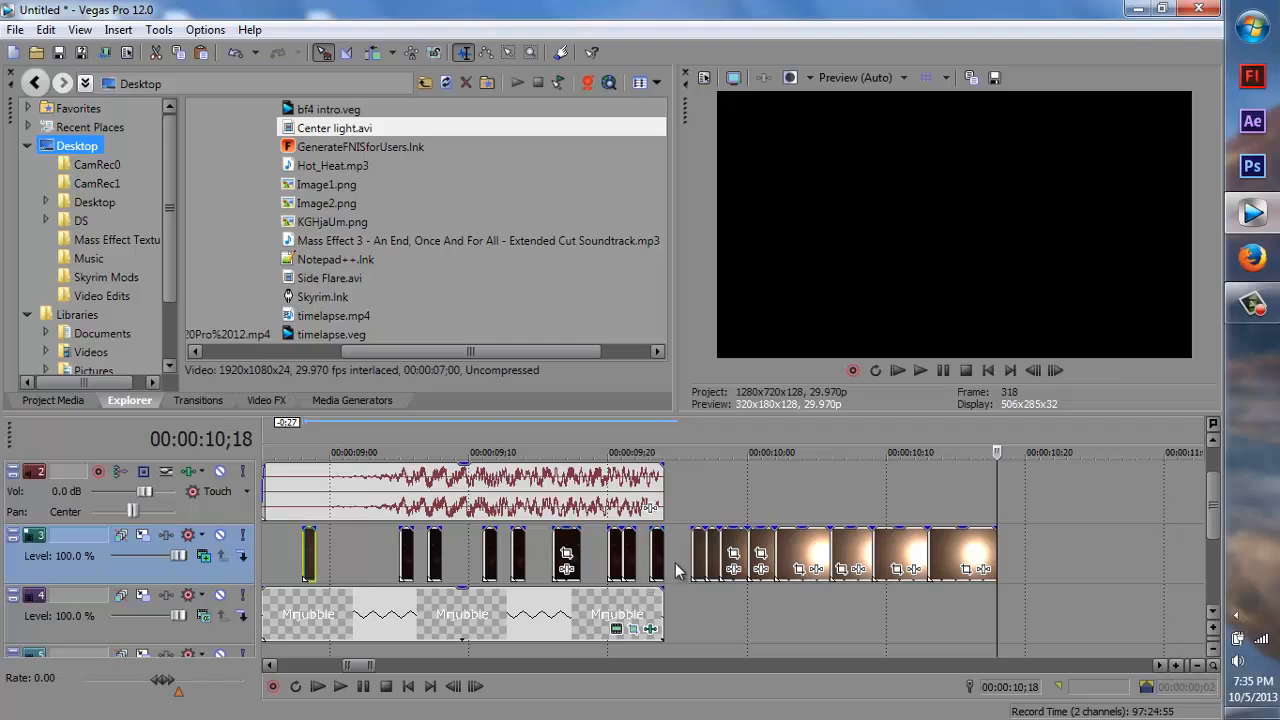
pyautogui.moveTo(698, 550); pyautogui.dragTo(268, 558)
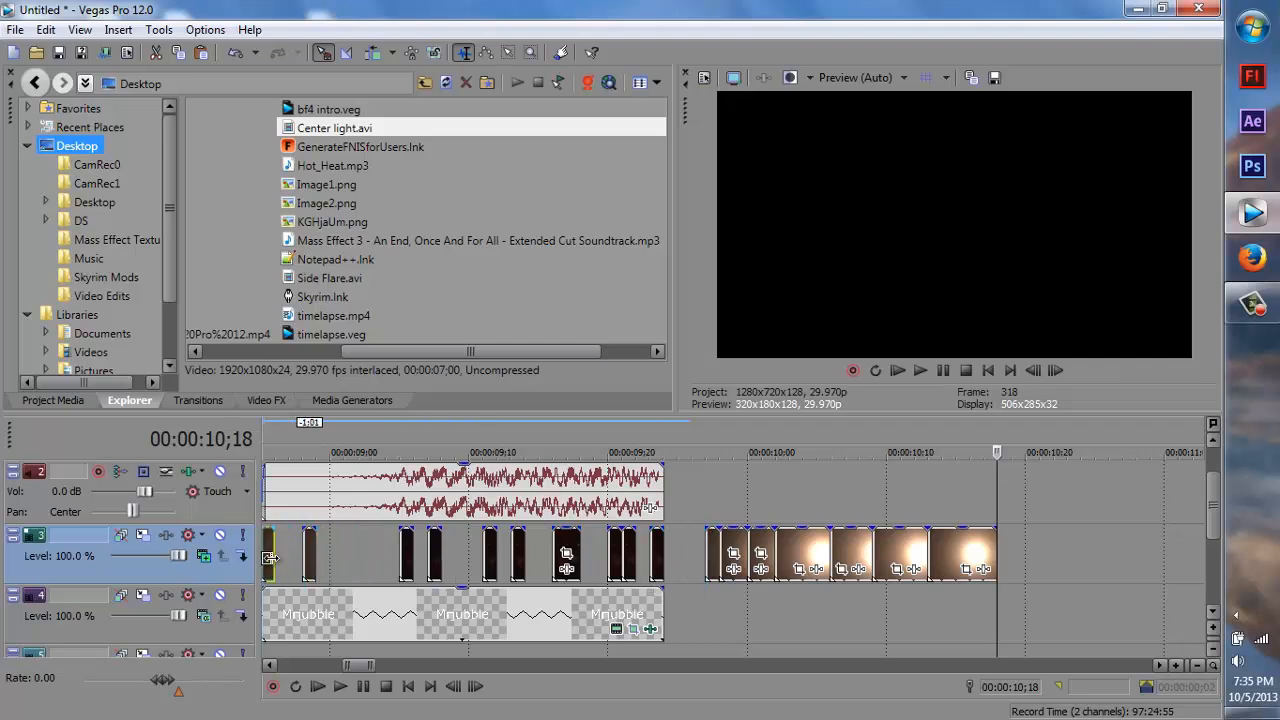
pyautogui.moveTo(712, 556); pyautogui.dragTo(338, 556)
pyautogui.moveTo(735, 555); pyautogui.dragTo(282, 557)
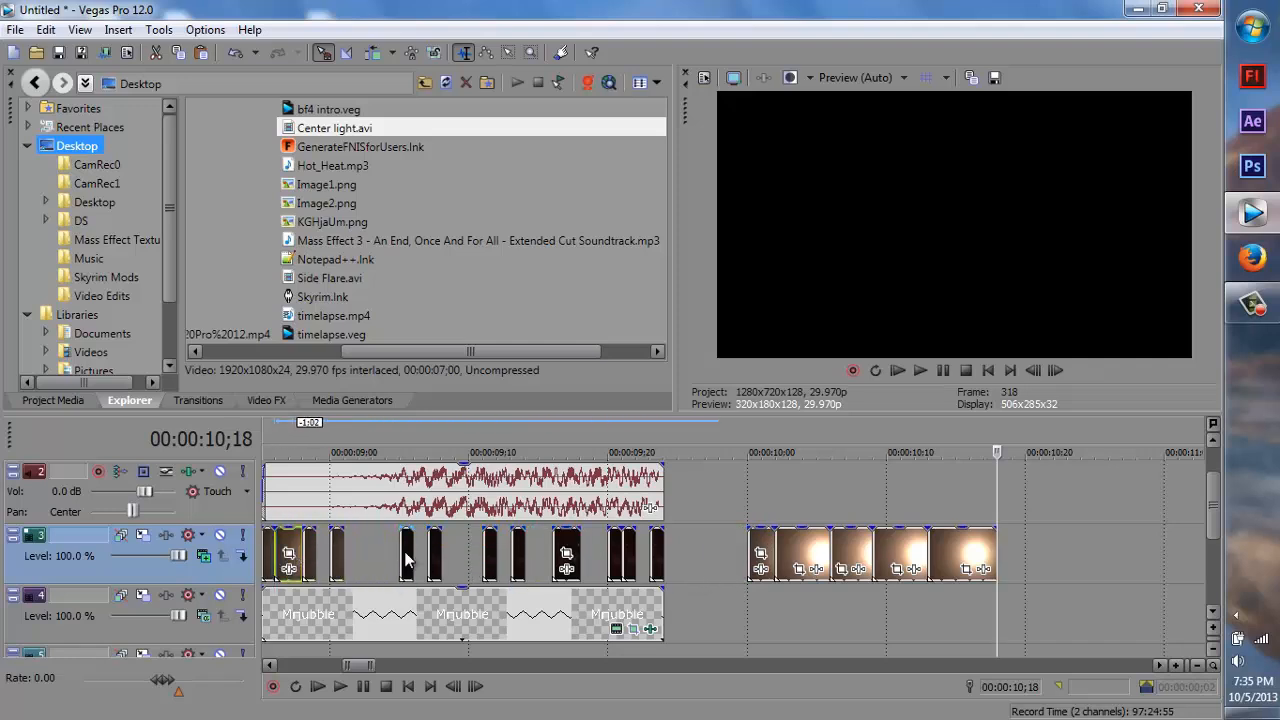
# Interleave the remaining center light pieces with the side flare pieces on track 3, filling the gaps up to the audio's end.
pyautogui.moveTo(404, 551); pyautogui.dragTo(325, 549)
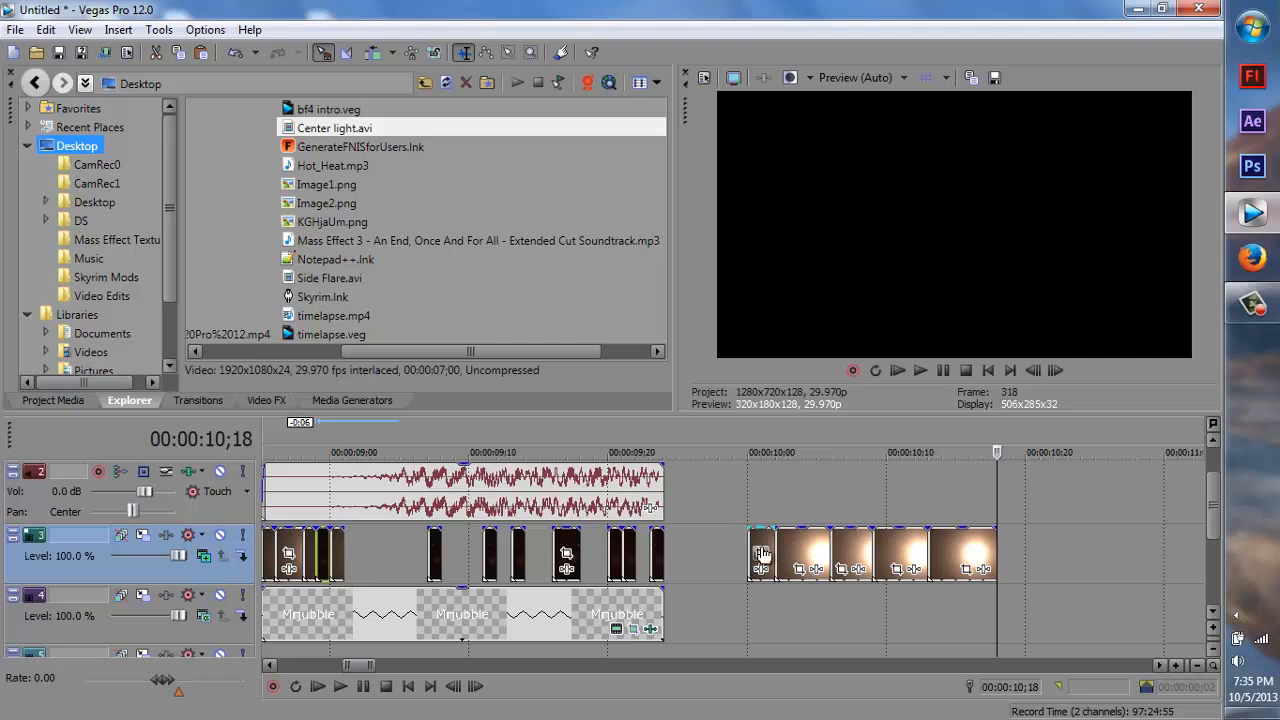
pyautogui.moveTo(760, 543); pyautogui.dragTo(398, 548)
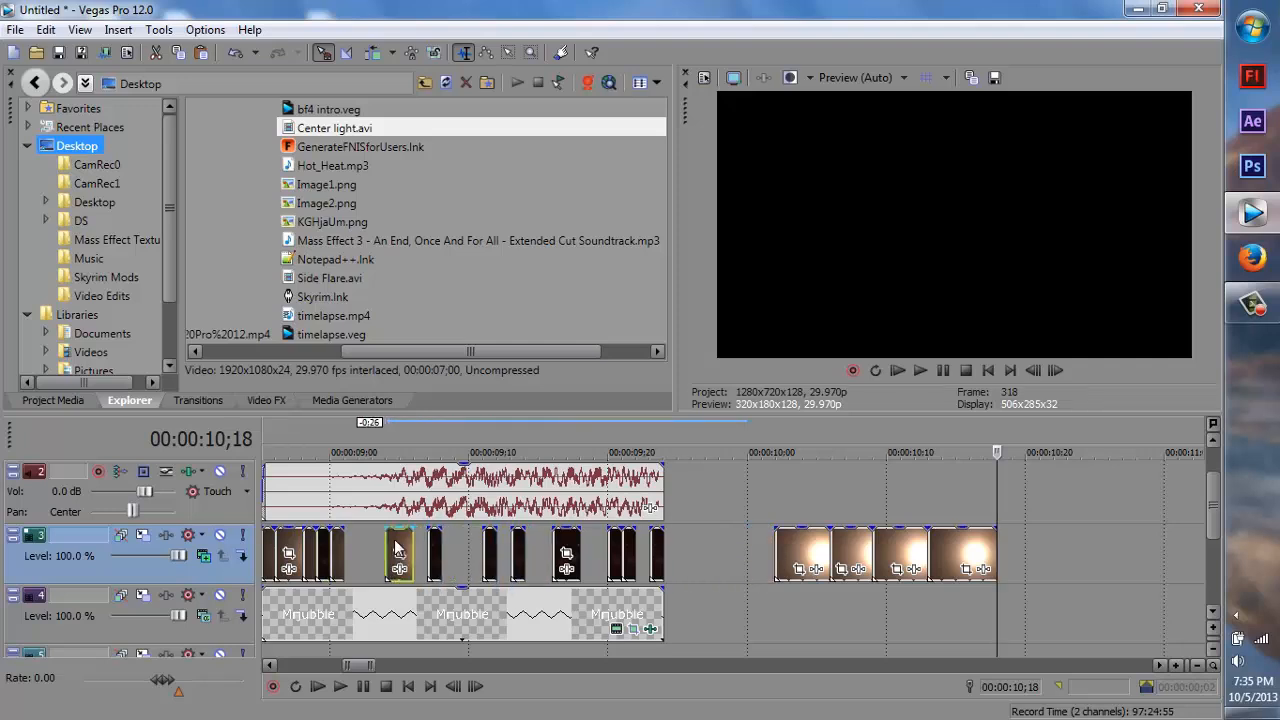
pyautogui.moveTo(566, 553); pyautogui.dragTo(372, 540)
pyautogui.moveTo(491, 552); pyautogui.dragTo(360, 566)
pyautogui.moveTo(833, 555); pyautogui.dragTo(440, 550)
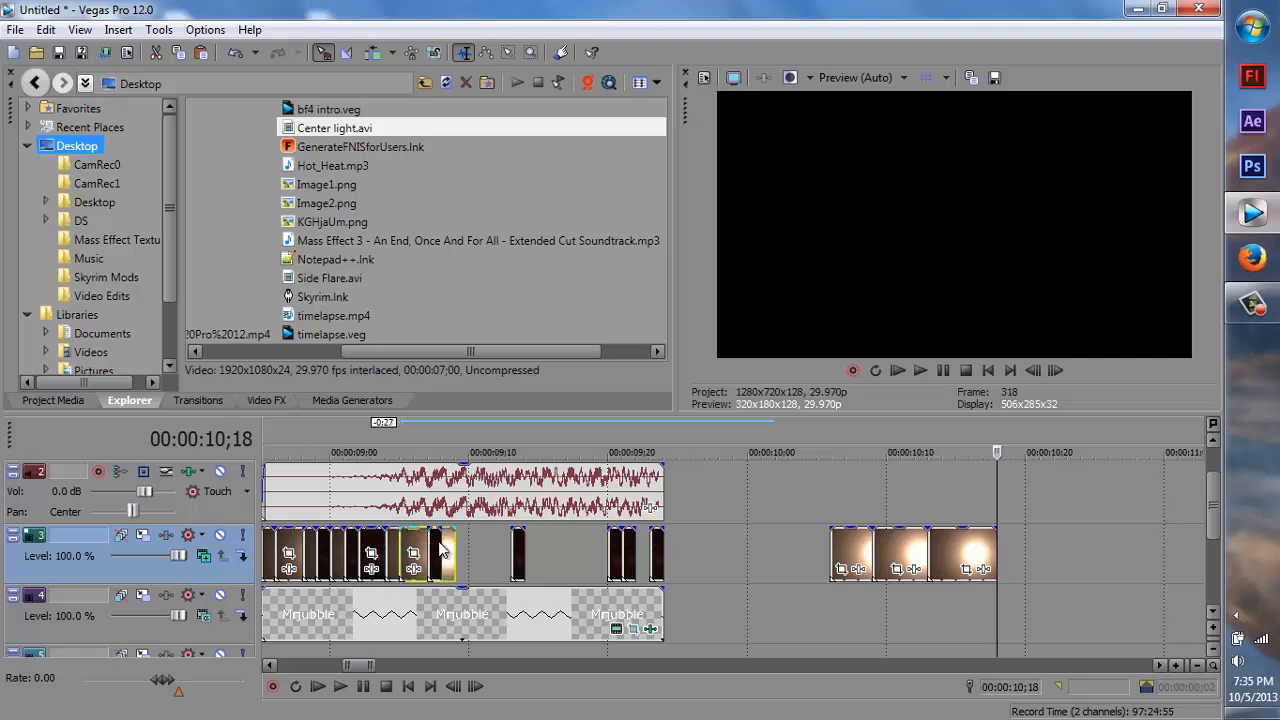
pyautogui.moveTo(865, 553); pyautogui.dragTo(495, 547)
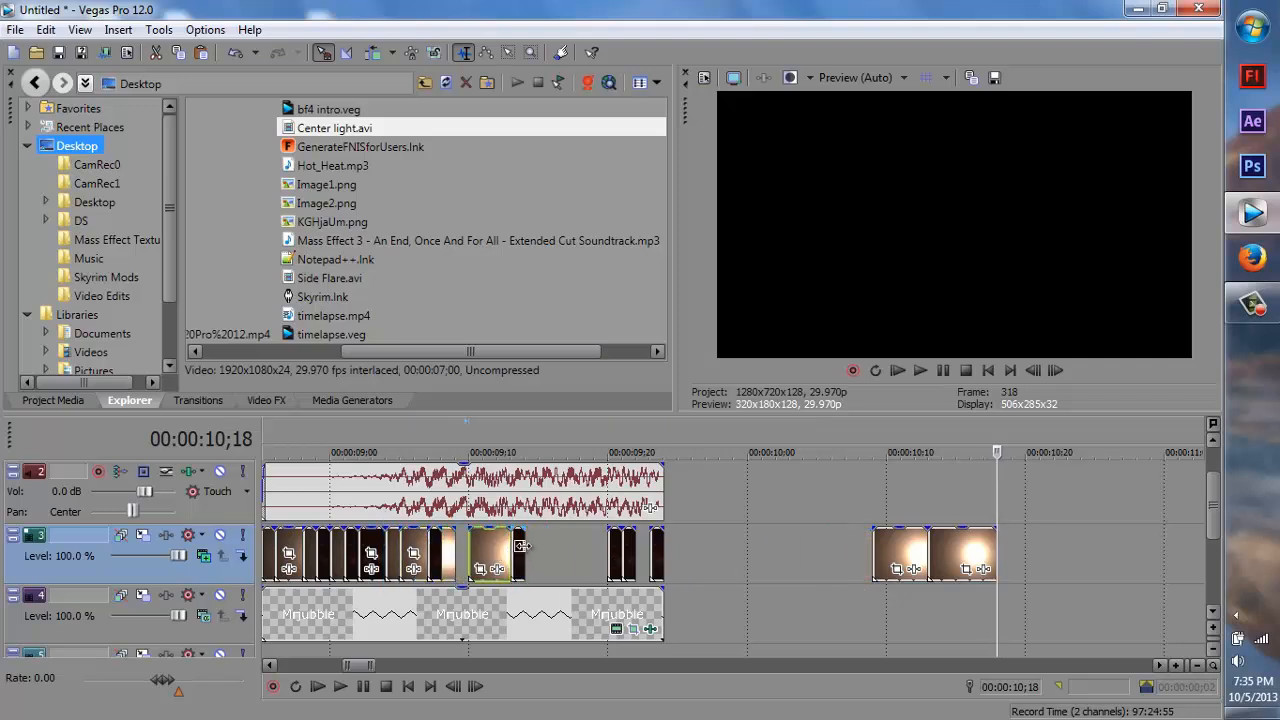
pyautogui.moveTo(890, 558)
pyautogui.mouseDown()
pyautogui.moveTo(550, 556)
pyautogui.moveTo(930, 556)
pyautogui.moveTo(455, 555)
pyautogui.moveTo(521, 556)
pyautogui.mouseUp()
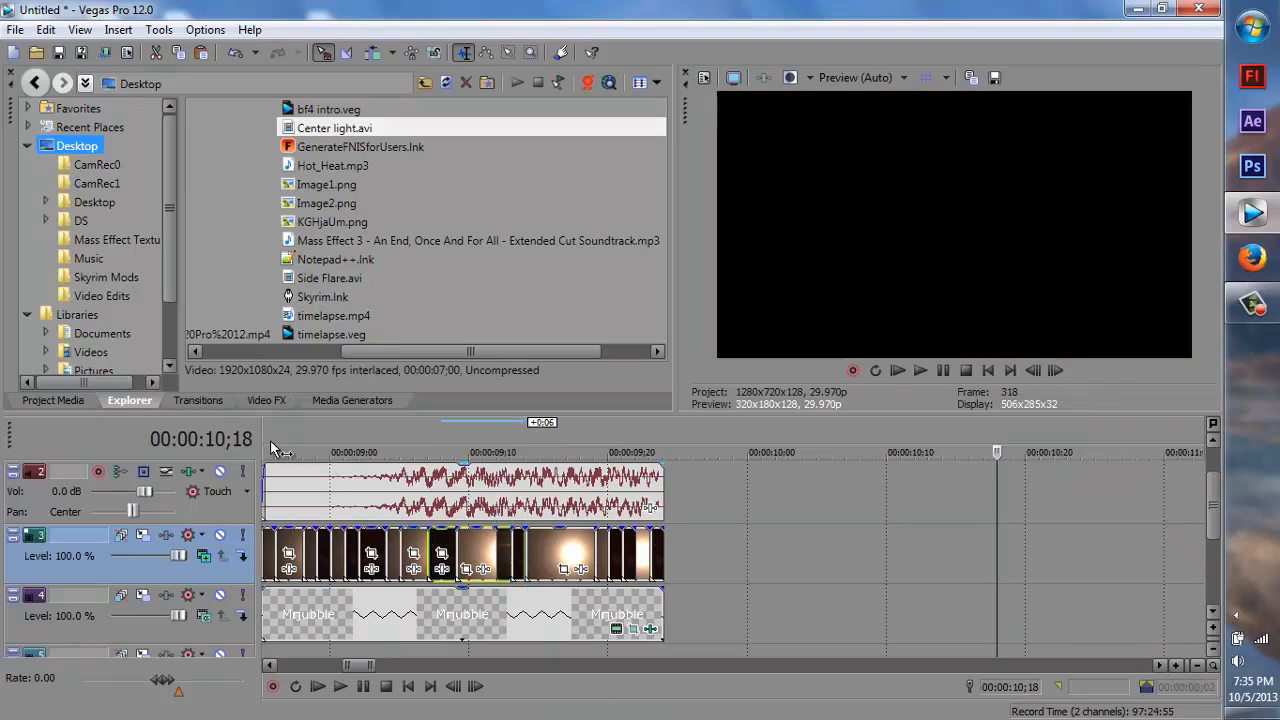
# Play back the final title section with its mixed flares from 8;25, and return the cursor to 8;25.
pyautogui.scroll(-3, 280, 452)
pyautogui.click(353, 452)
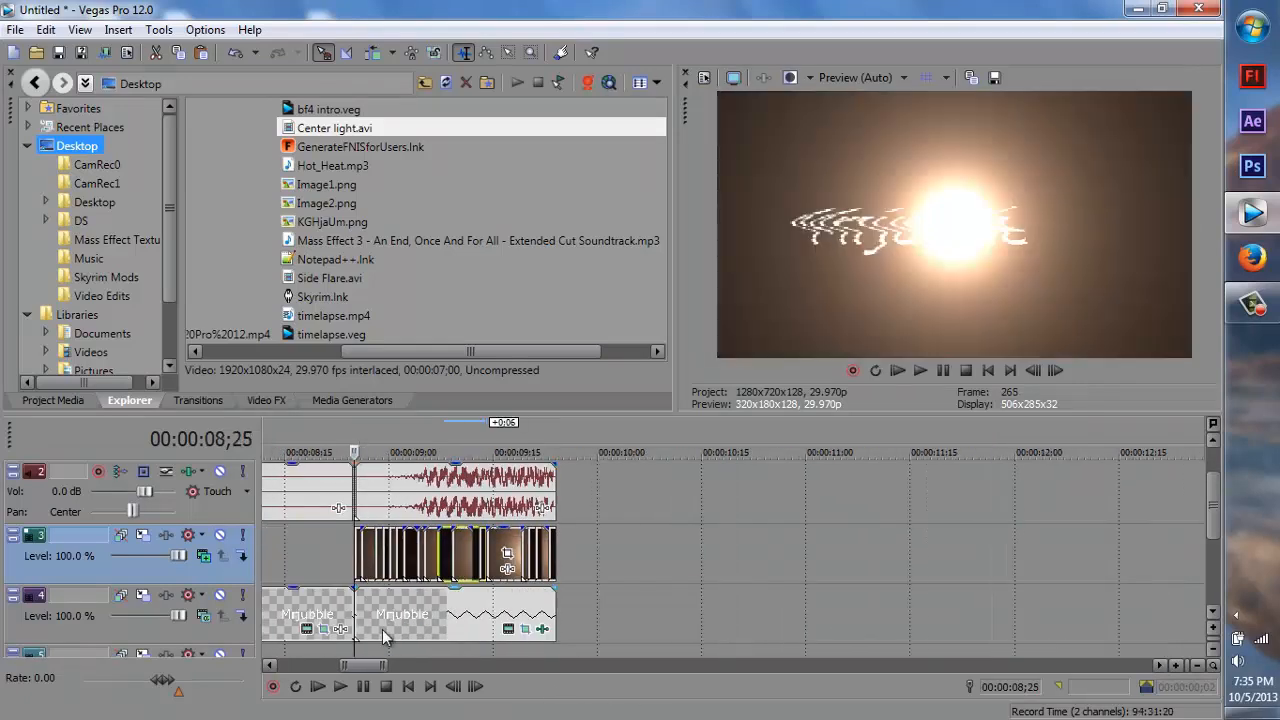
pyautogui.click(340, 686)
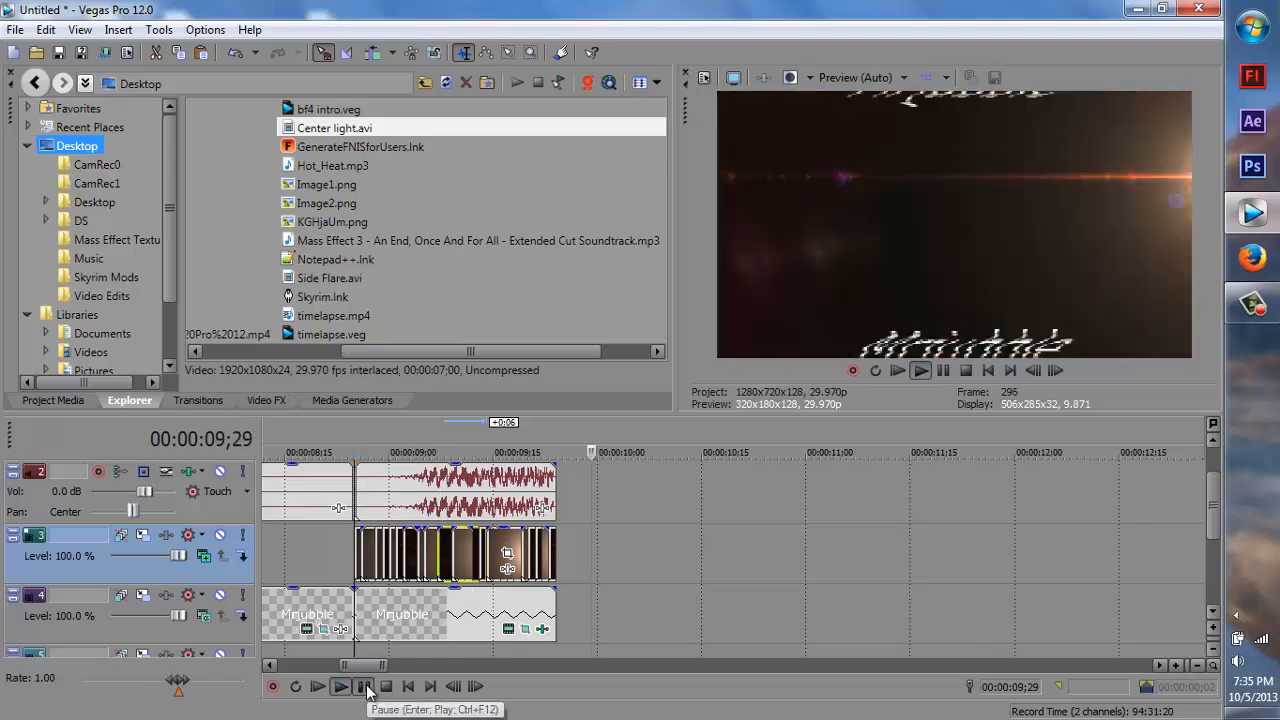
pyautogui.click(365, 687)
pyautogui.scroll(2, 368, 462)
pyautogui.click(413, 433)
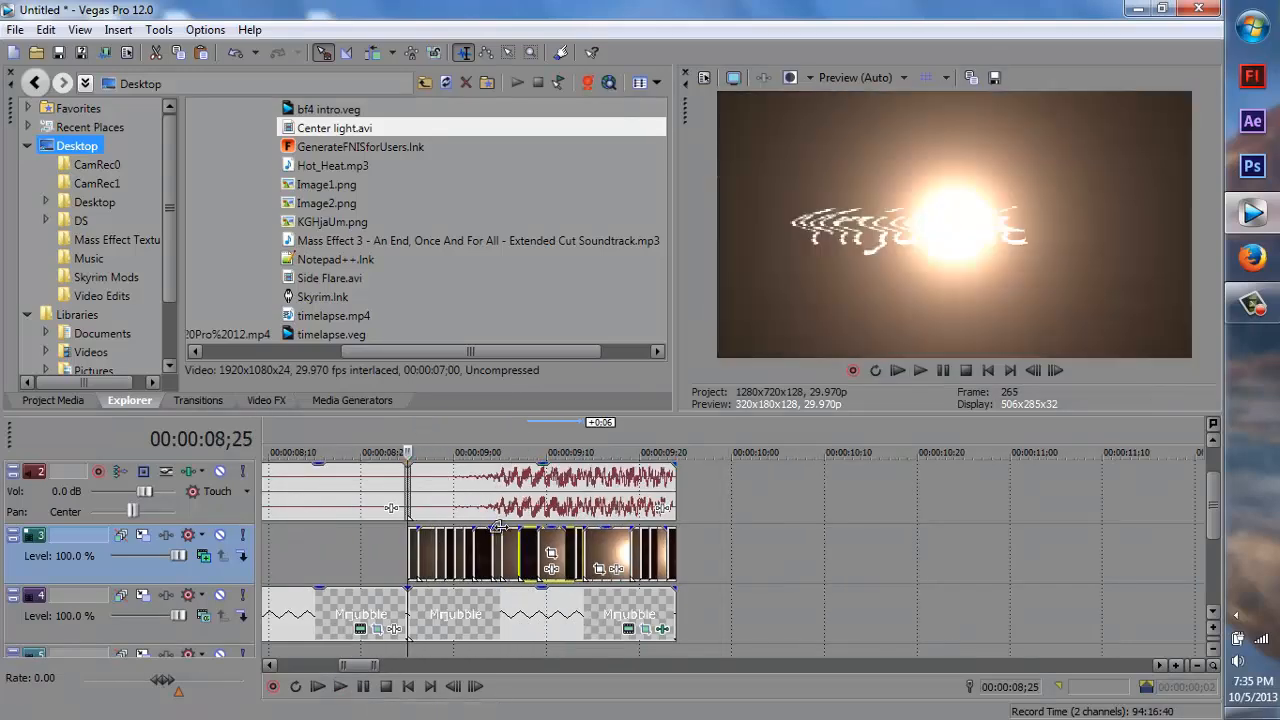
# Apply the TV Simulator Bad Sync preset to the first two flare pieces on track 3, at 8;25 and 8;26.
pyautogui.scroll(2, 517, 549)
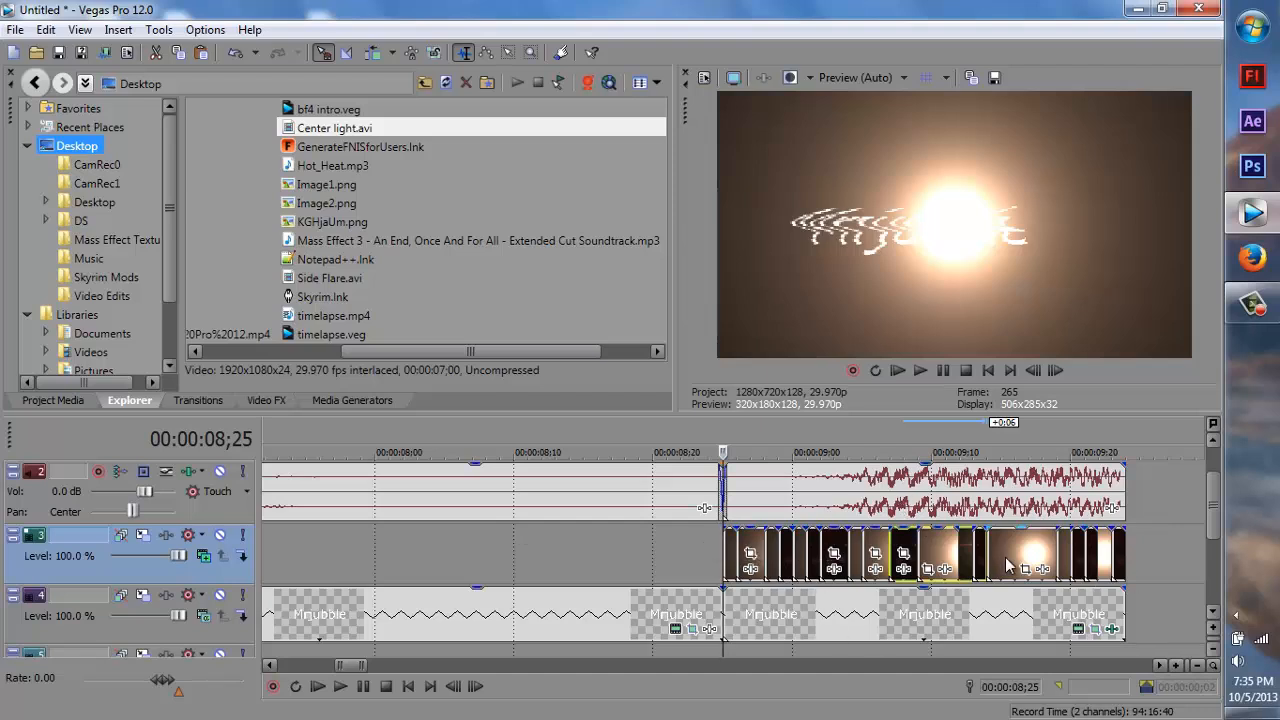
pyautogui.click(289, 399)
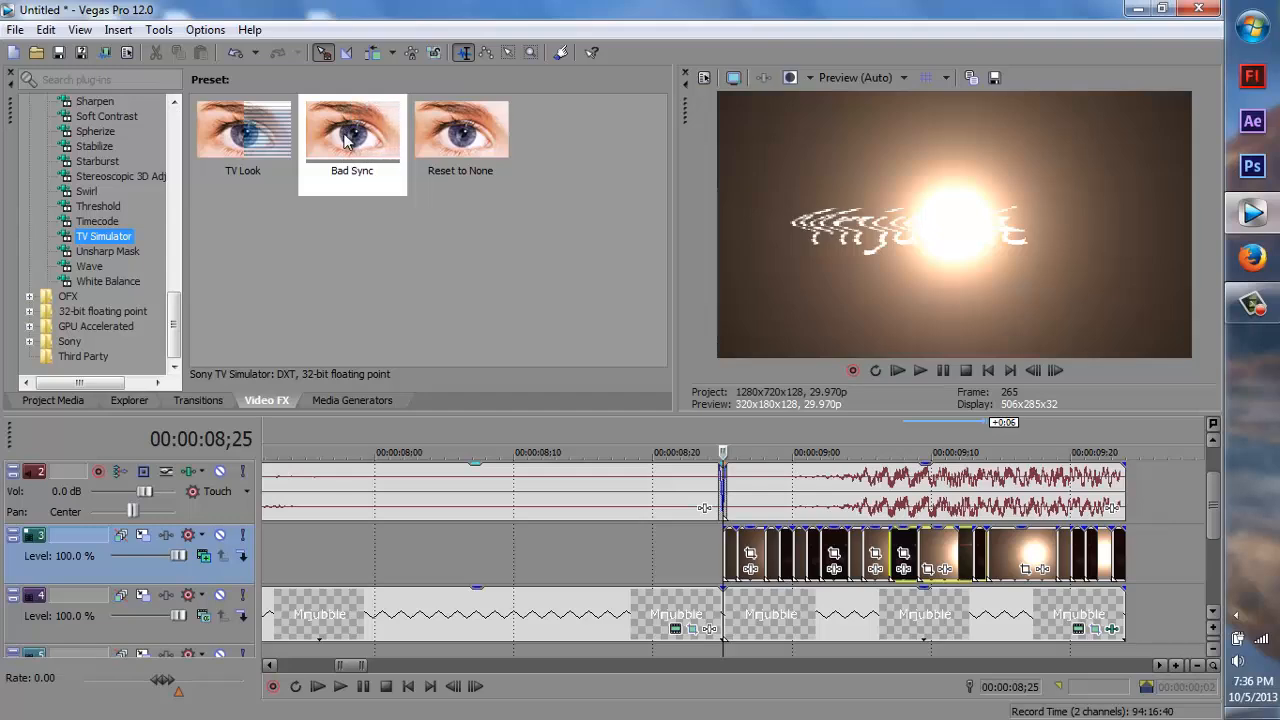
pyautogui.moveTo(345, 140); pyautogui.dragTo(735, 555)
pyautogui.click(810, 10)
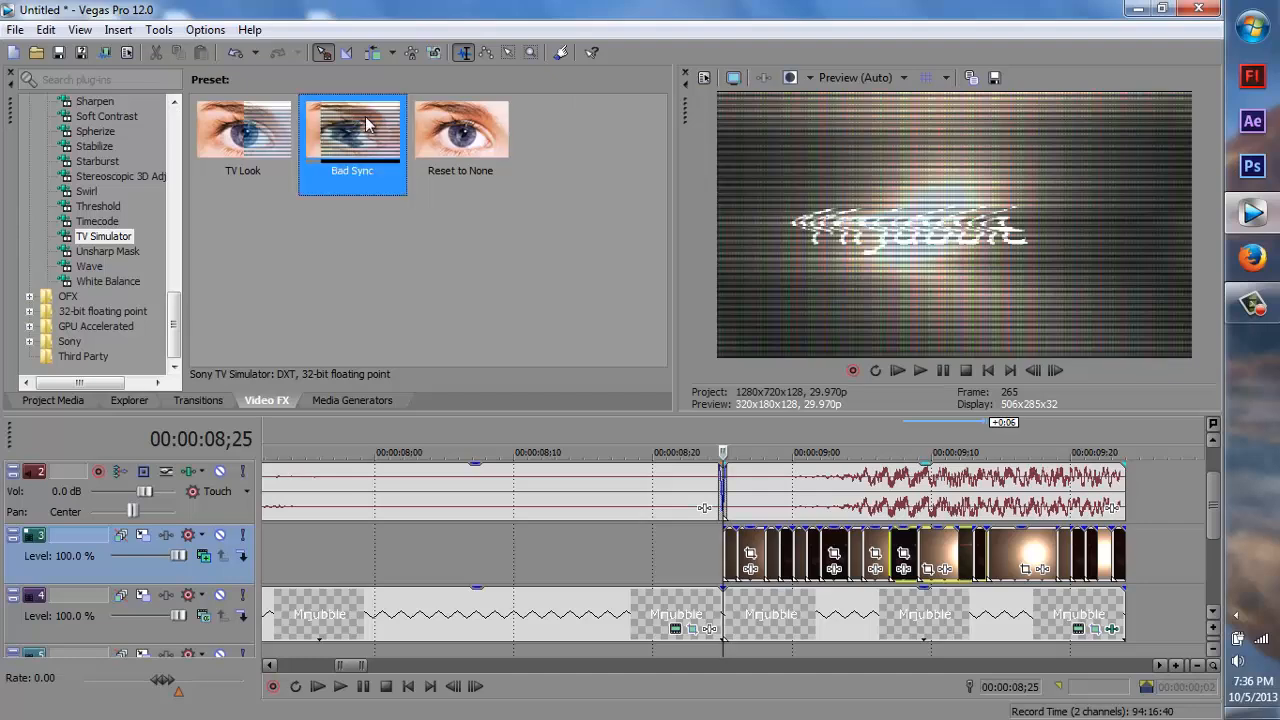
pyautogui.click(754, 545)
pyautogui.click(810, 12)
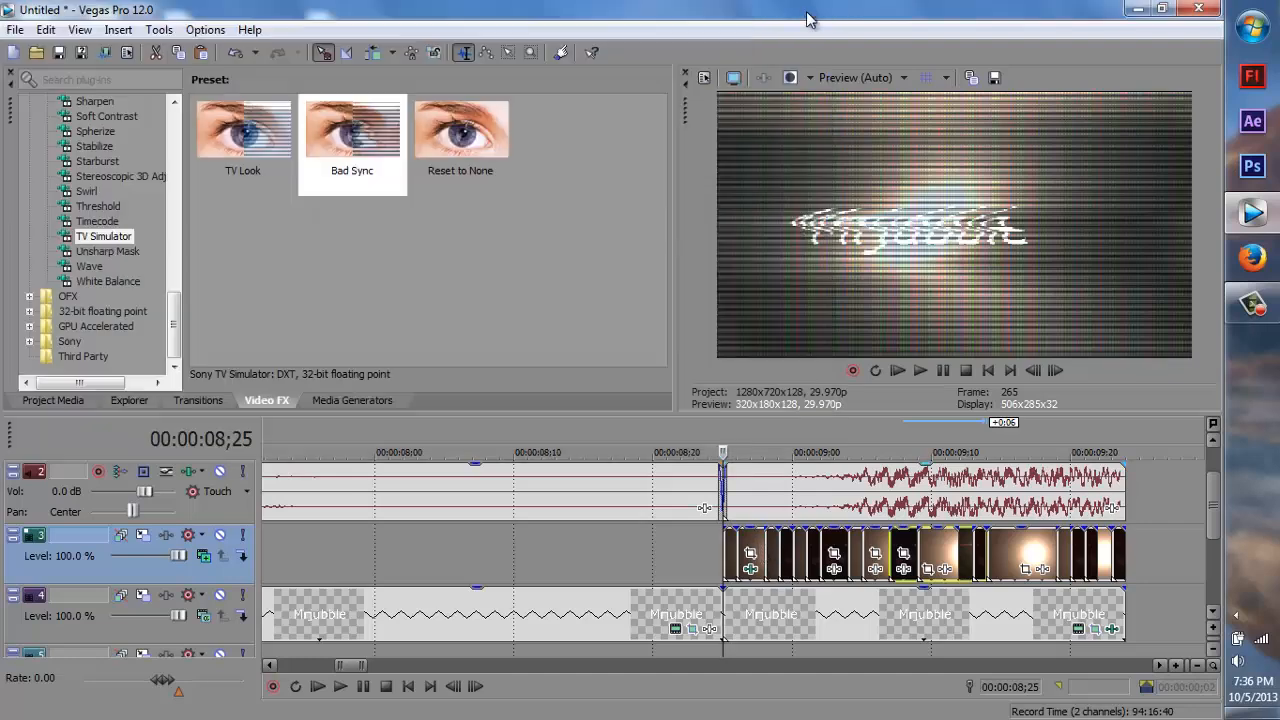
# Apply the Bad Sync preset to the side flare piece at about 9;02 and the center light piece at about 9;09.
pyautogui.click(833, 552)
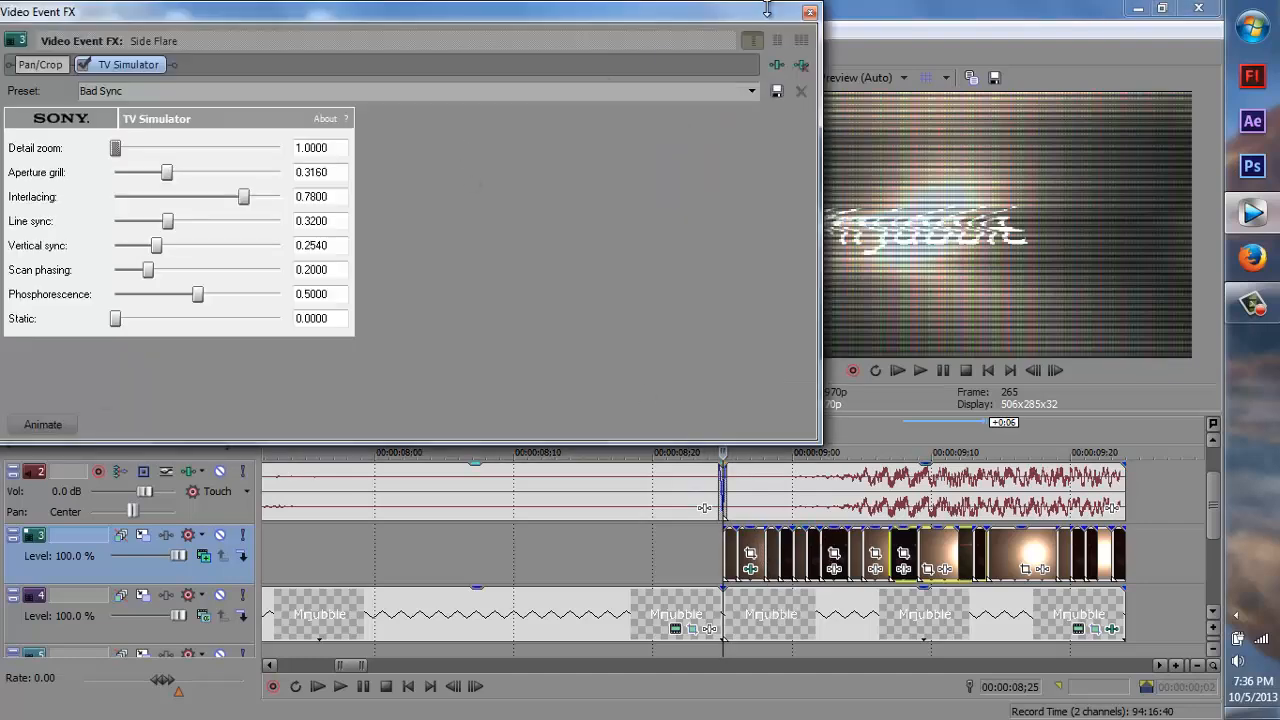
pyautogui.click(811, 15)
pyautogui.moveTo(354, 150); pyautogui.dragTo(936, 552)
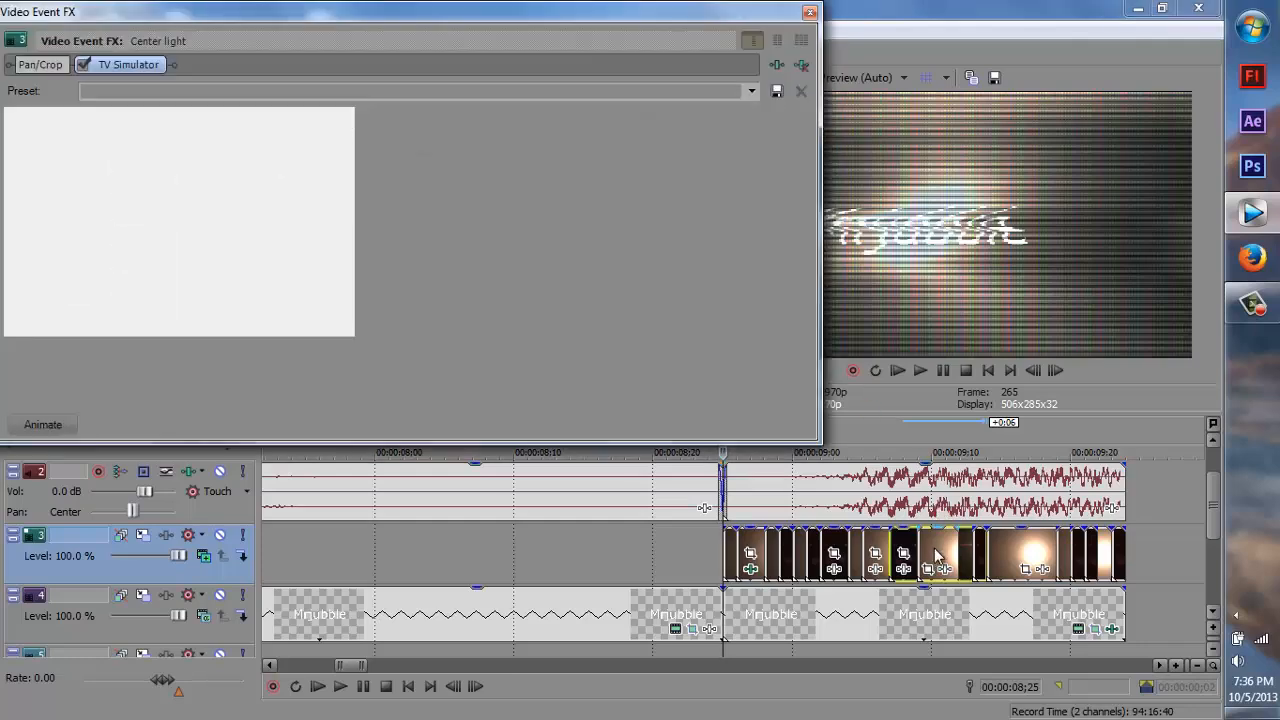
# Apply the TV Simulator Bad Sync preset to the side flare piece on track 3 at about 9;22.
pyautogui.click(809, 11)
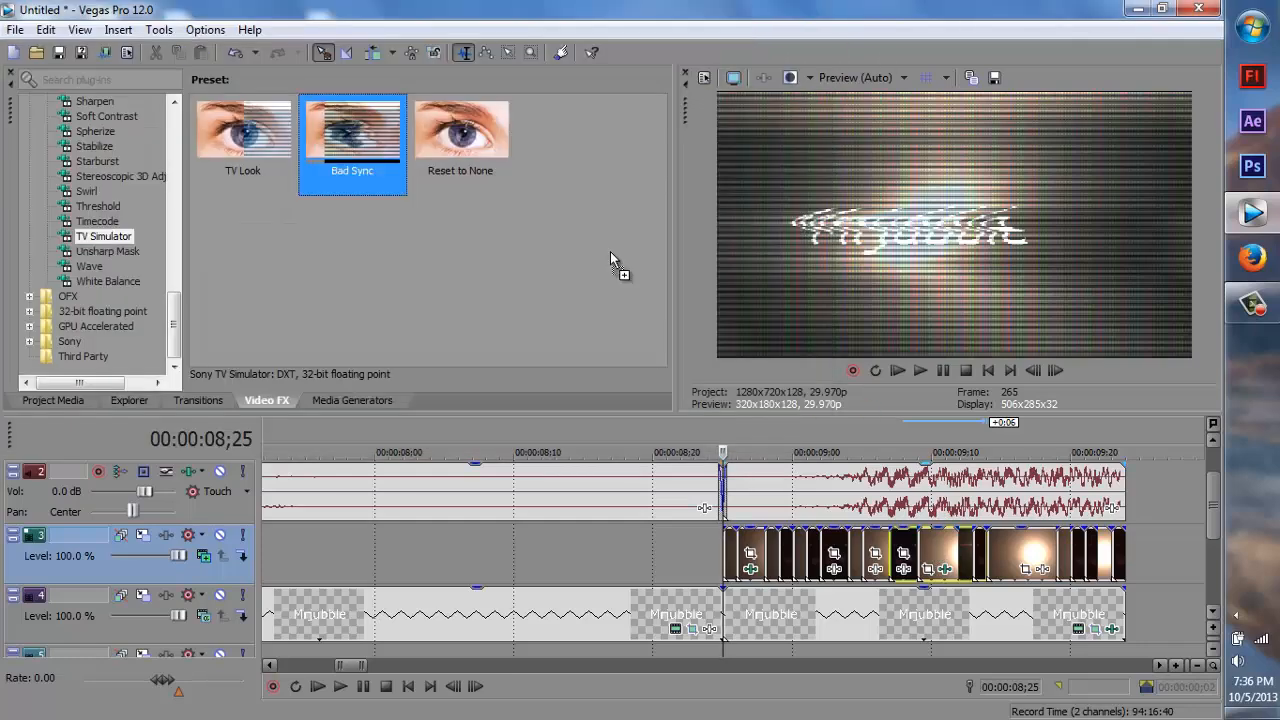
pyautogui.click(1100, 569)
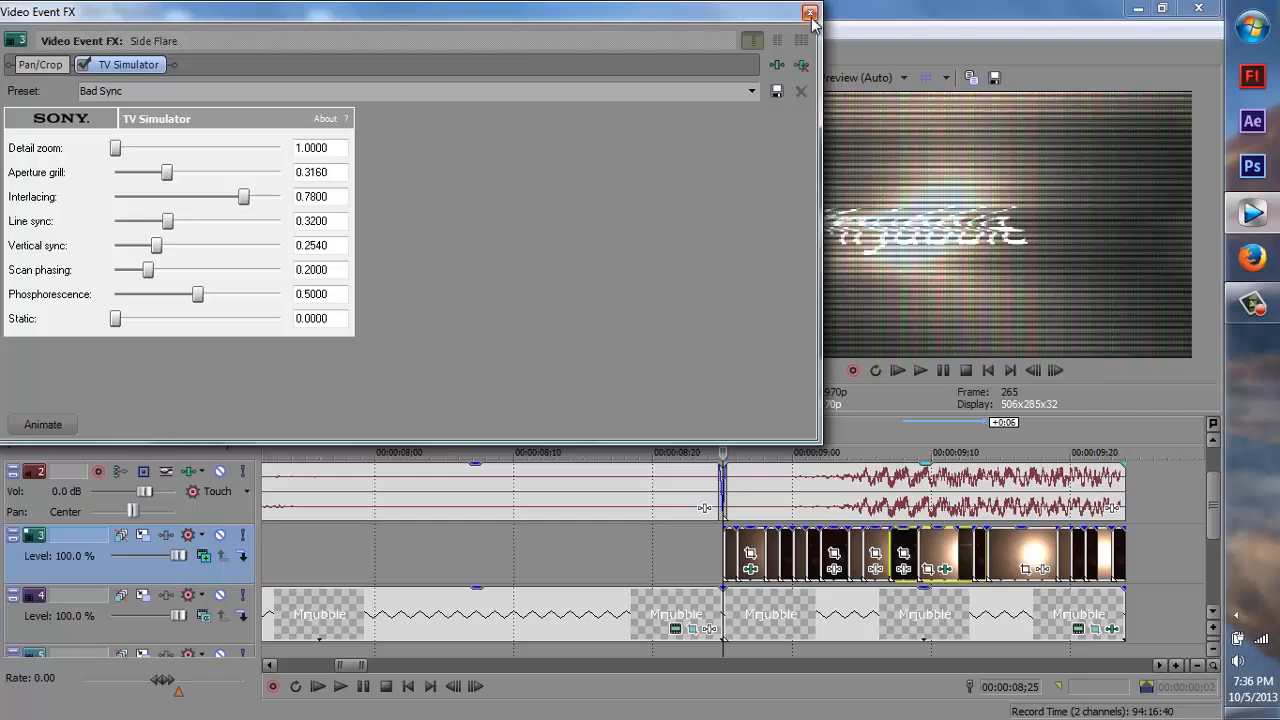
pyautogui.click(811, 15)
# Play back the whole intro from the start through the final title section, and return the cursor to the start.
pyautogui.scroll(-5, 669, 538)
pyautogui.click(412, 687)
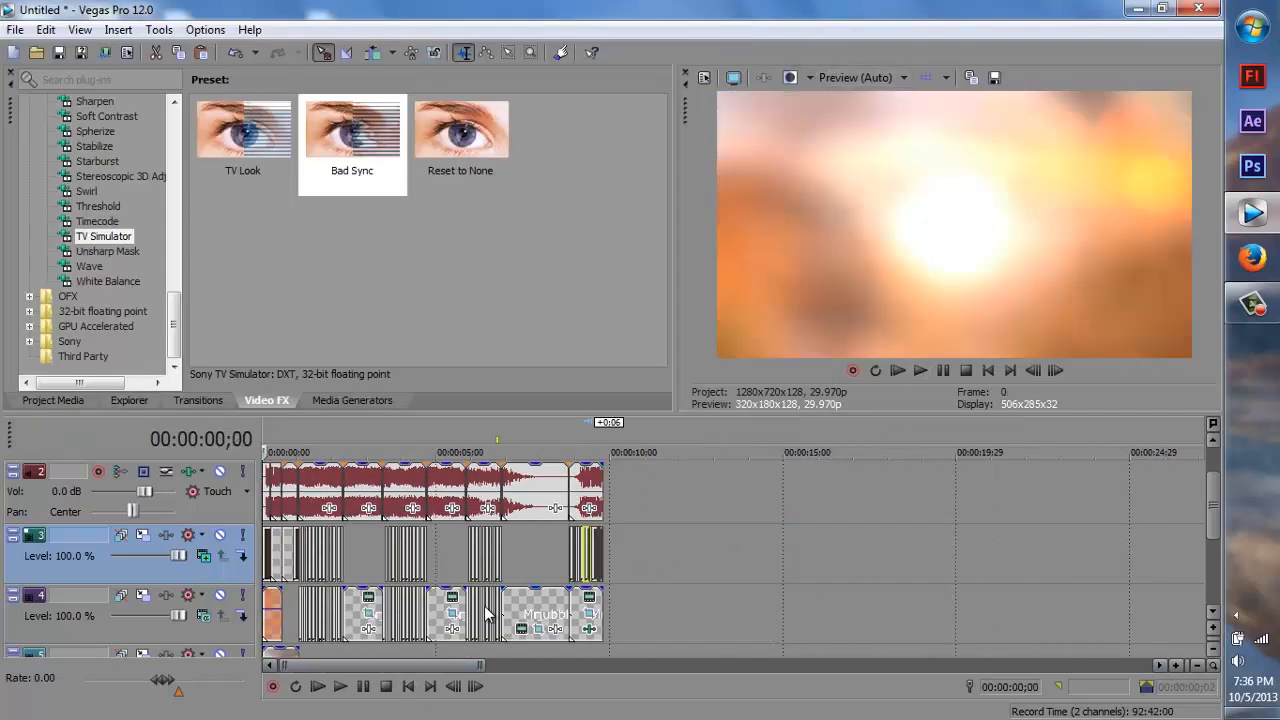
pyautogui.click(341, 686)
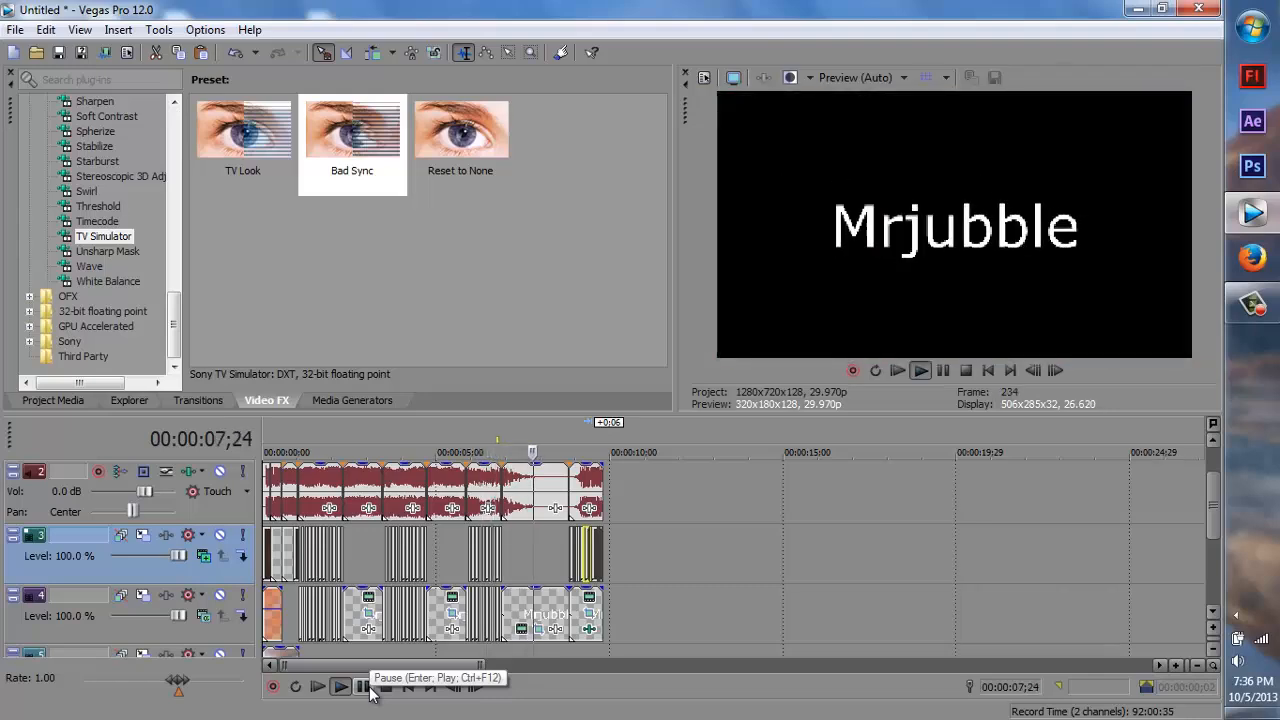
pyautogui.click(366, 688)
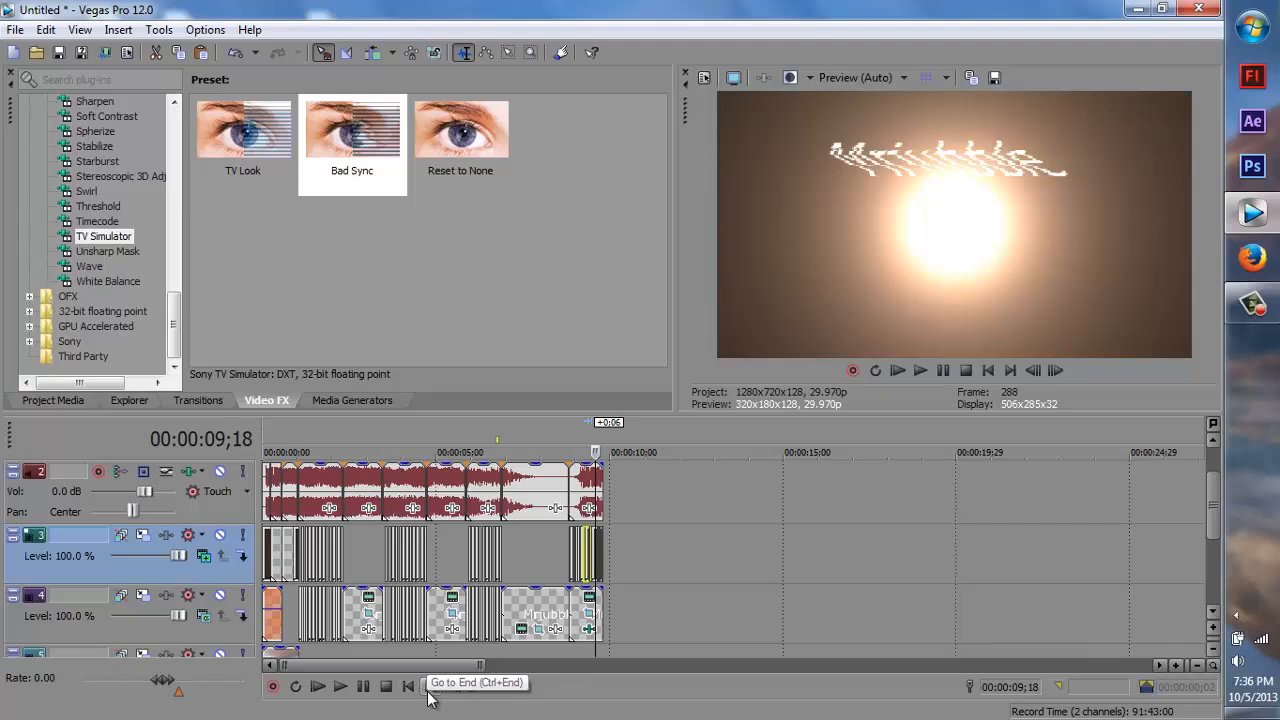
pyautogui.click(452, 690)
pyautogui.click(408, 686)
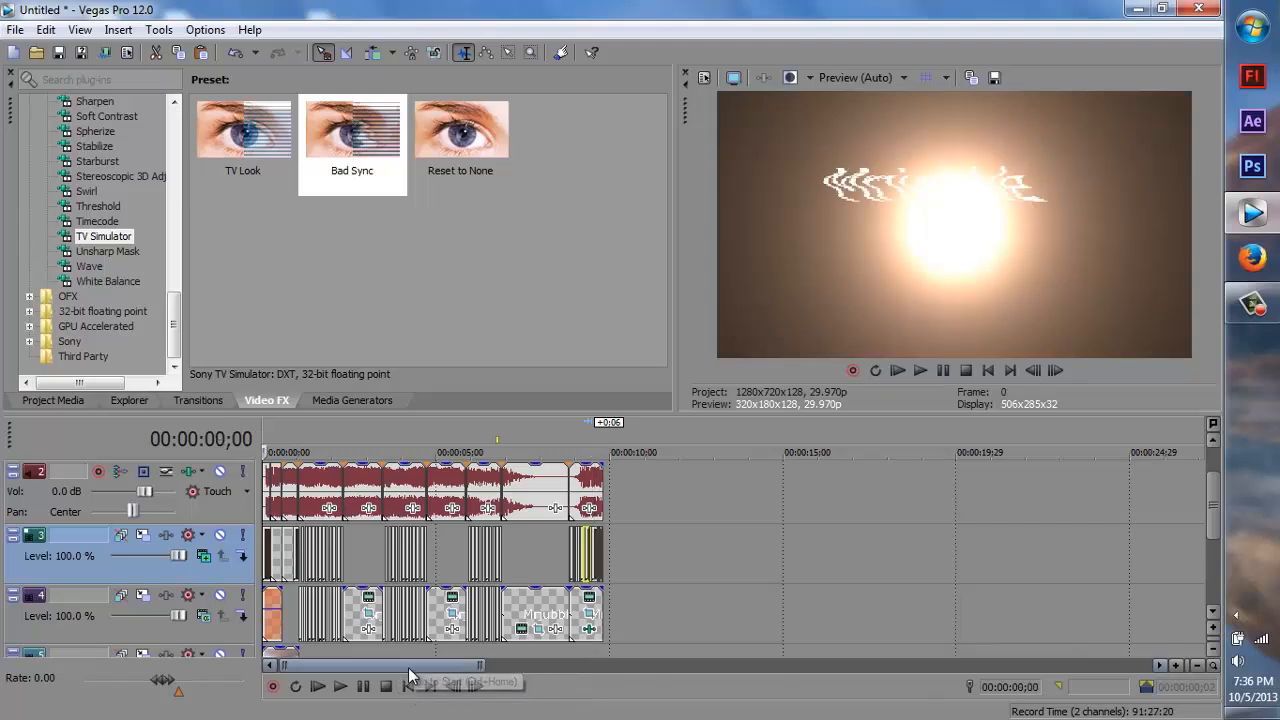
# Unmute track 1 and play its reference intro from the start, pausing at 4;12.
pyautogui.scroll(2, 1078, 507)
pyautogui.scroll(1, 1215, 502)
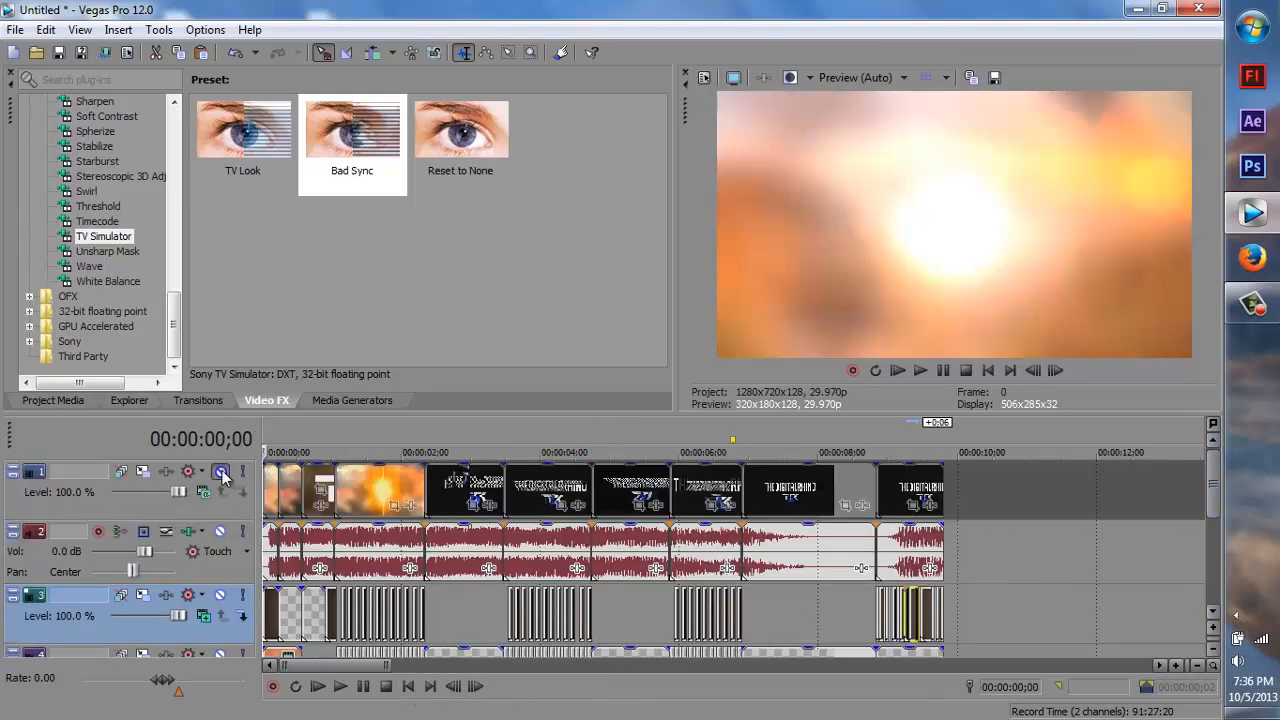
pyautogui.click(361, 687)
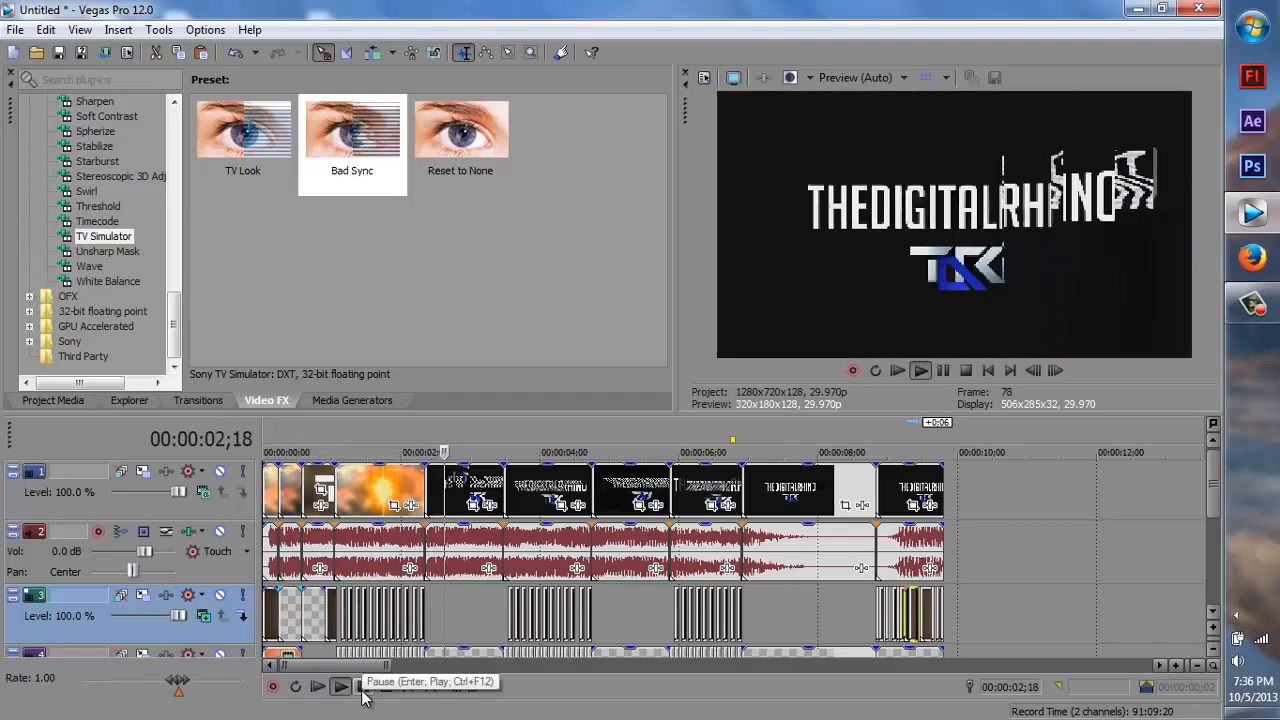
pyautogui.click(362, 690)
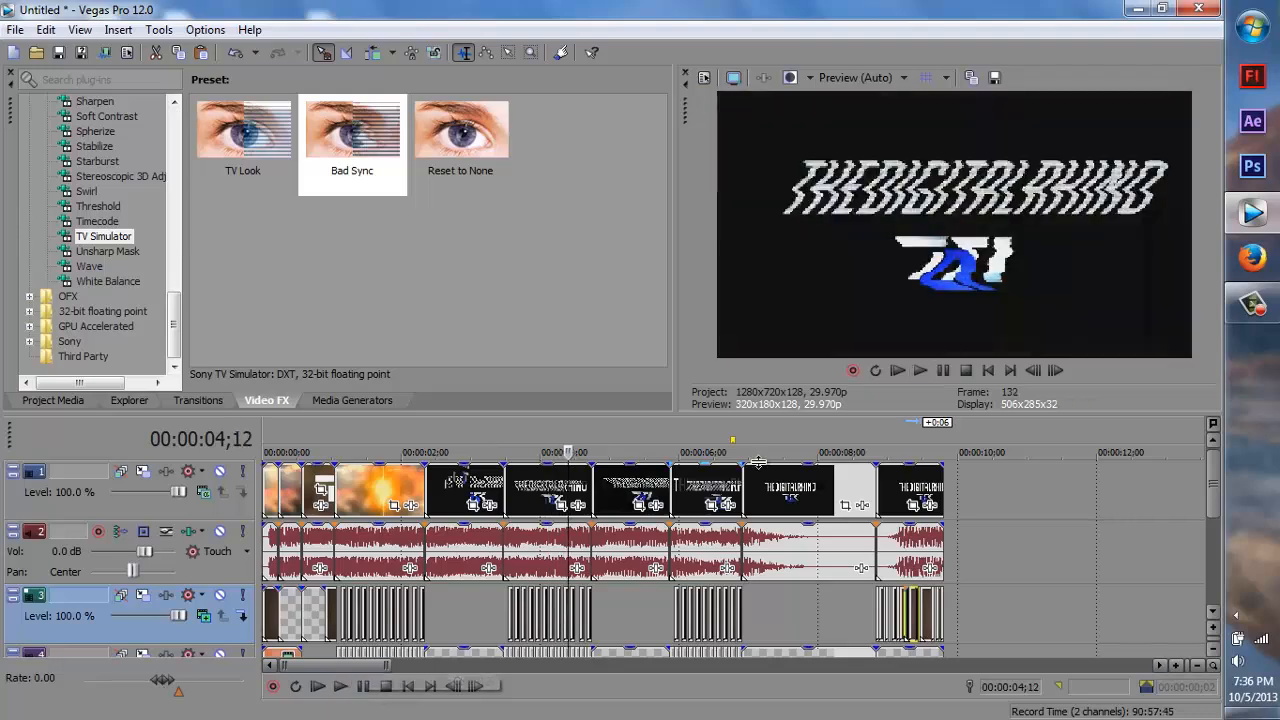
# Examine the reference intro's frame at 3;24 and the flare pieces on track 3 around it.
pyautogui.click(526, 440)
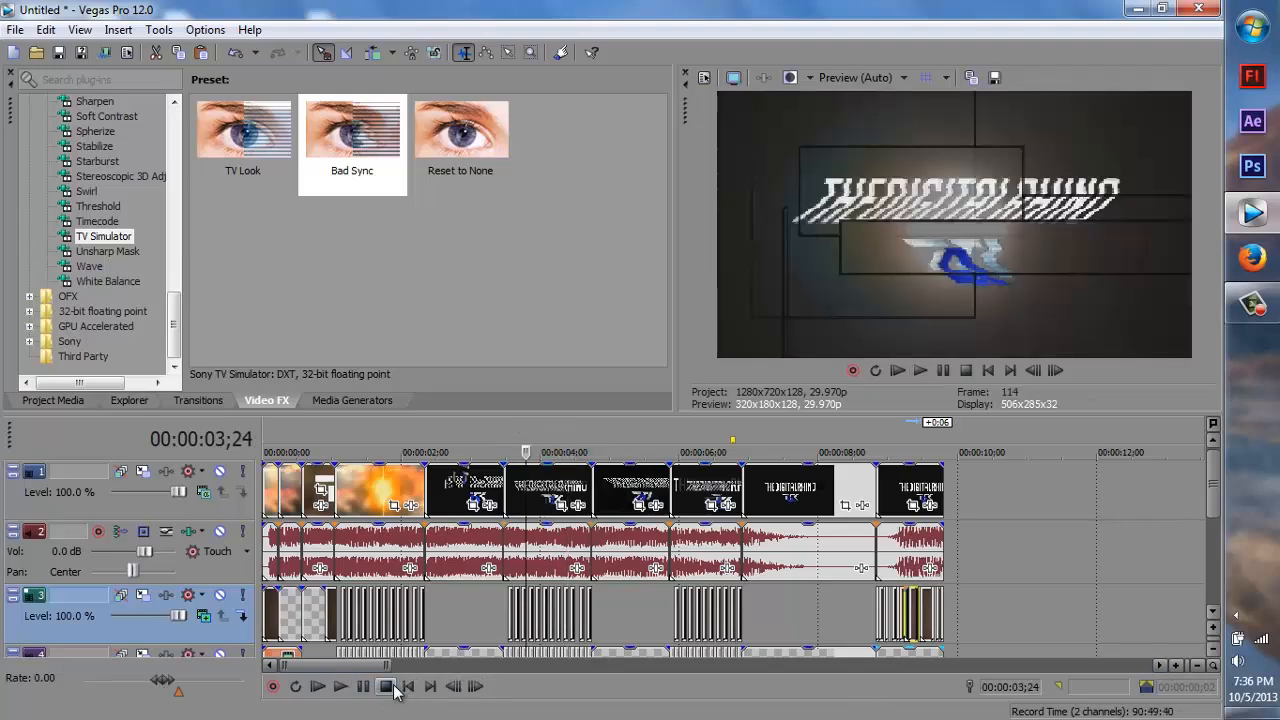
pyautogui.moveTo(387, 666); pyautogui.dragTo(347, 666)
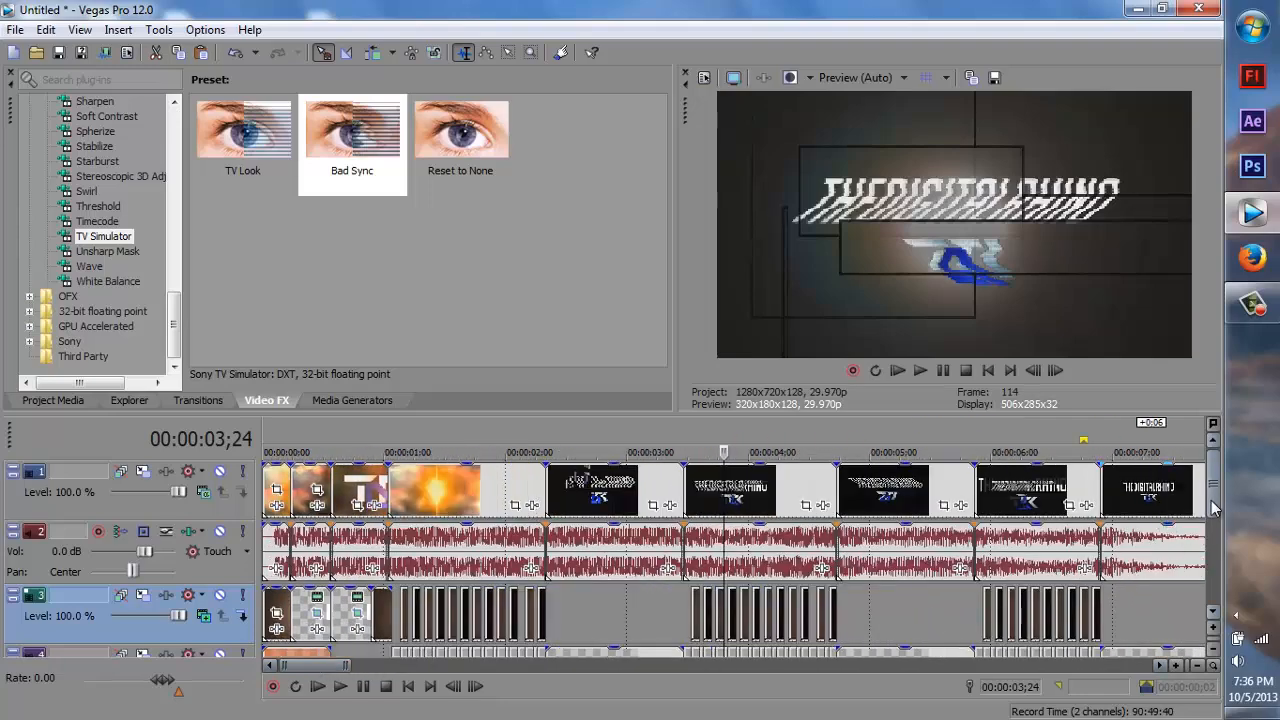
pyautogui.moveTo(1212, 502); pyautogui.dragTo(1213, 526)
pyautogui.scroll(4, 398, 610)
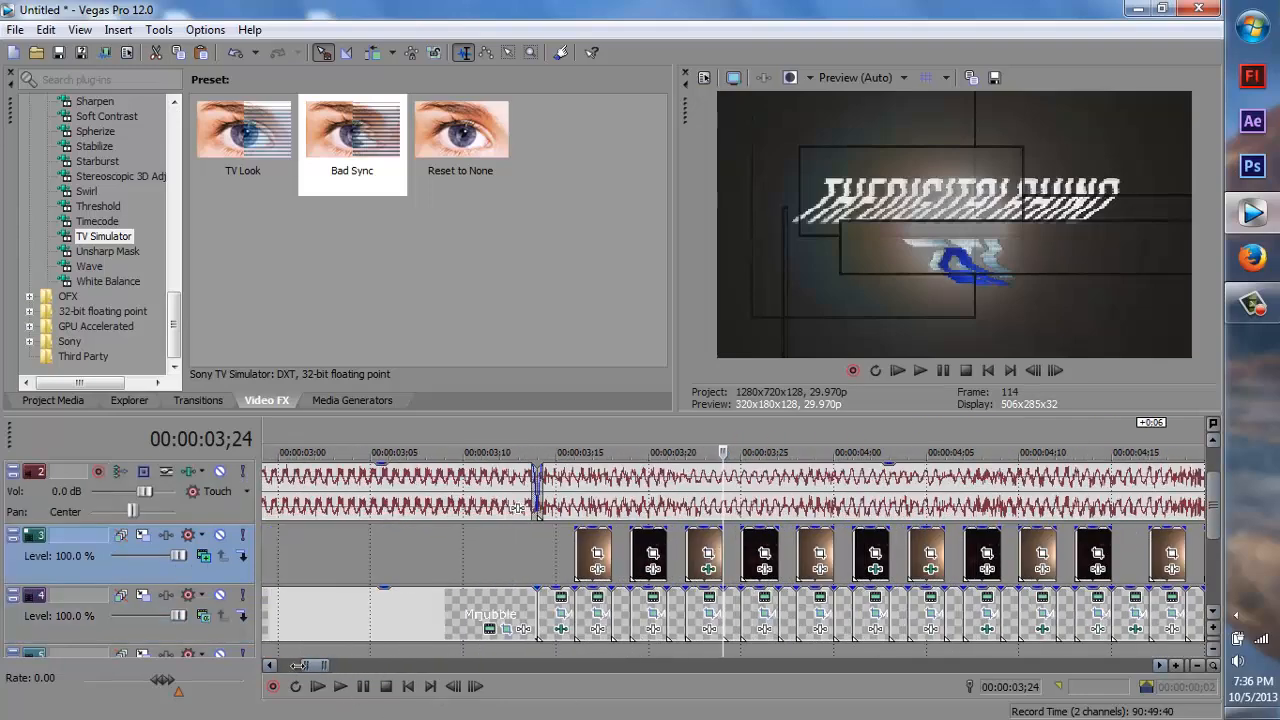
pyautogui.moveTo(313, 671); pyautogui.dragTo(289, 671)
# Display the Gradient Wipe transition presets, and move the cursor to 6;04 to examine the reference's glitched title.
pyautogui.click(195, 402)
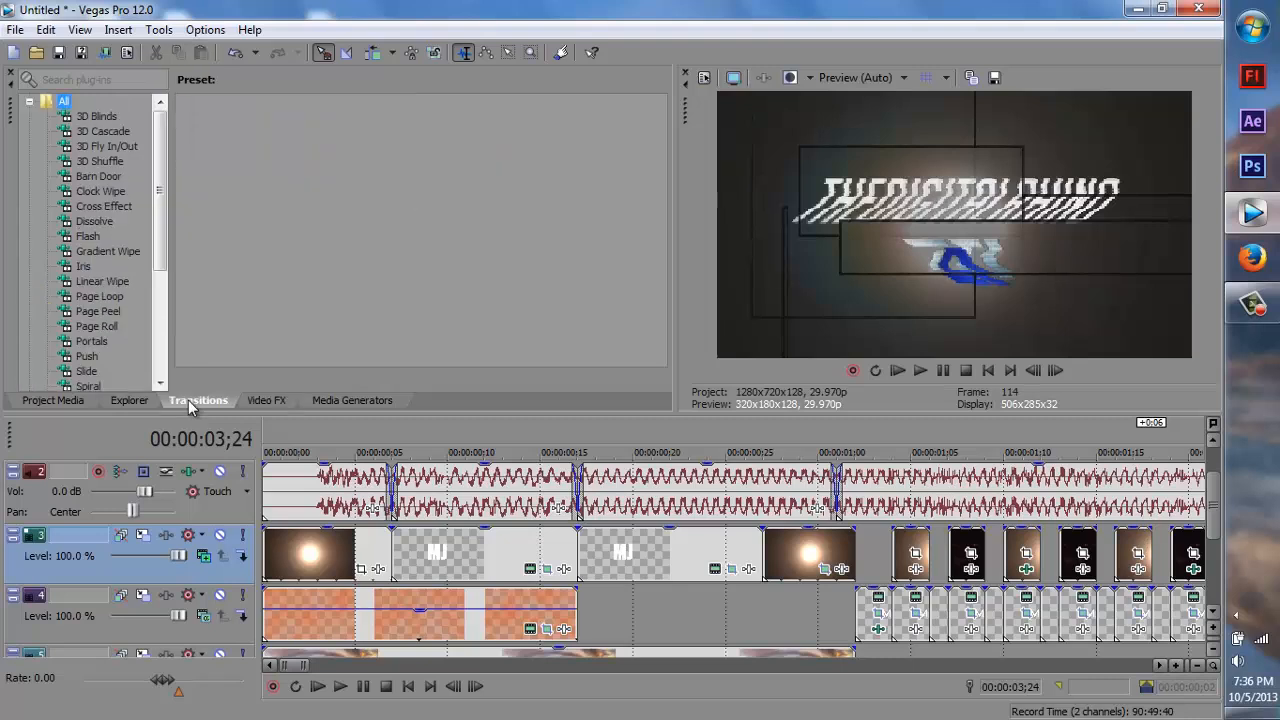
pyautogui.click(103, 255)
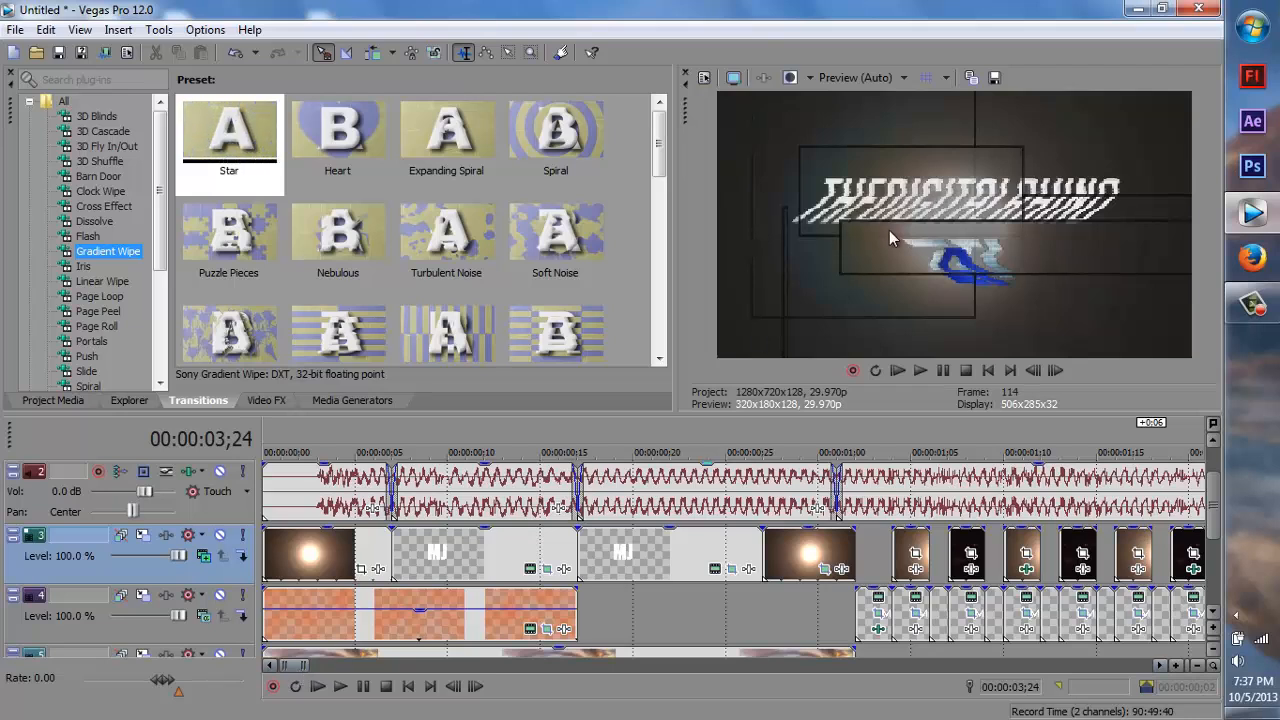
pyautogui.scroll(-2, 638, 607)
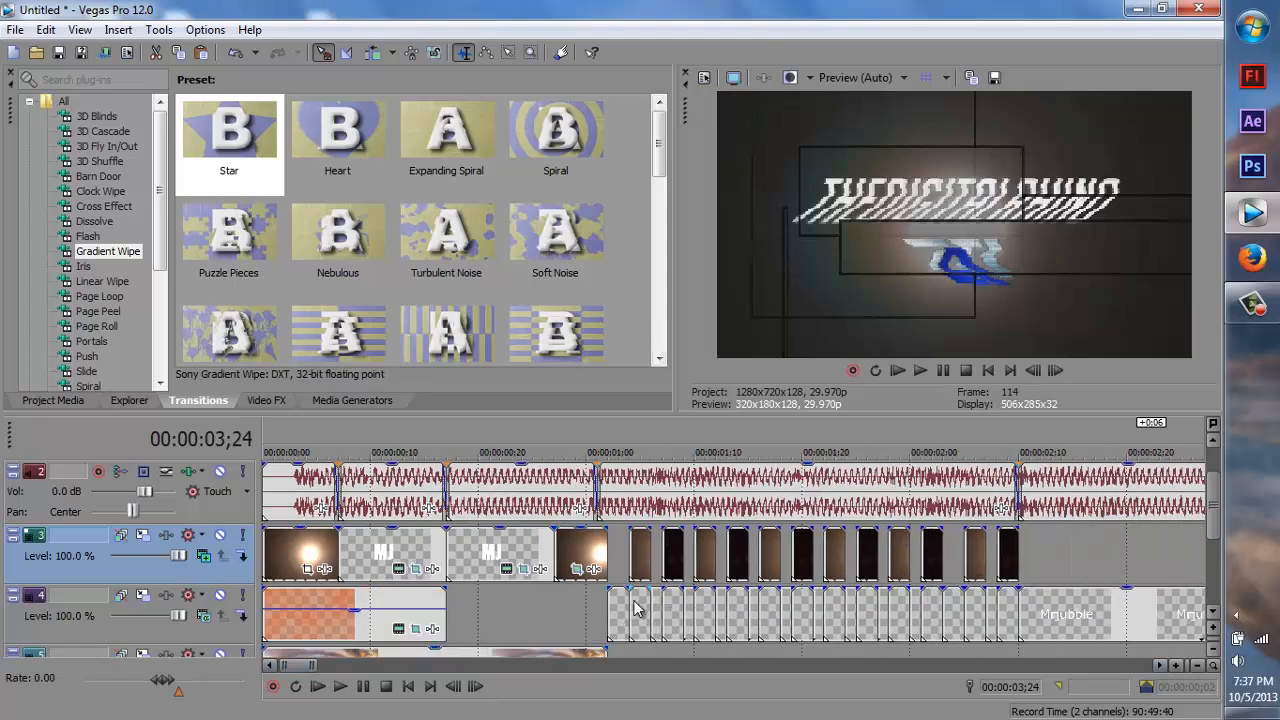
pyautogui.scroll(-3, 638, 607)
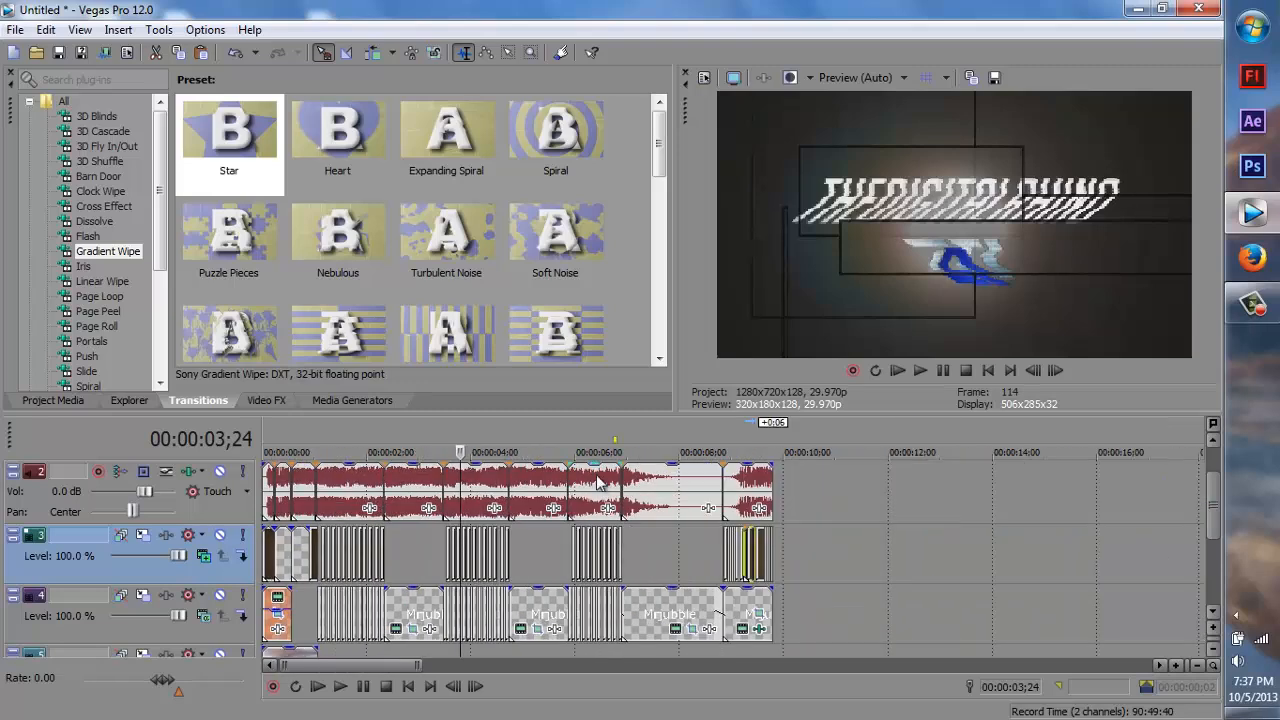
pyautogui.click(587, 444)
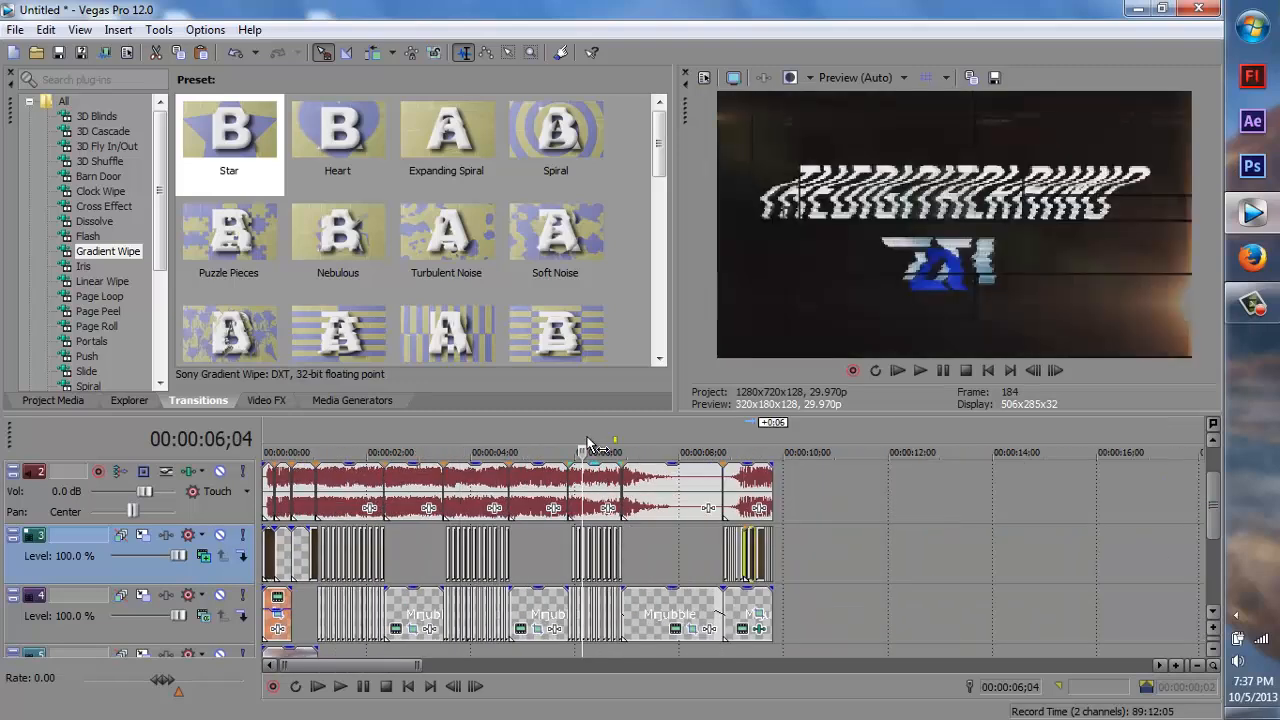